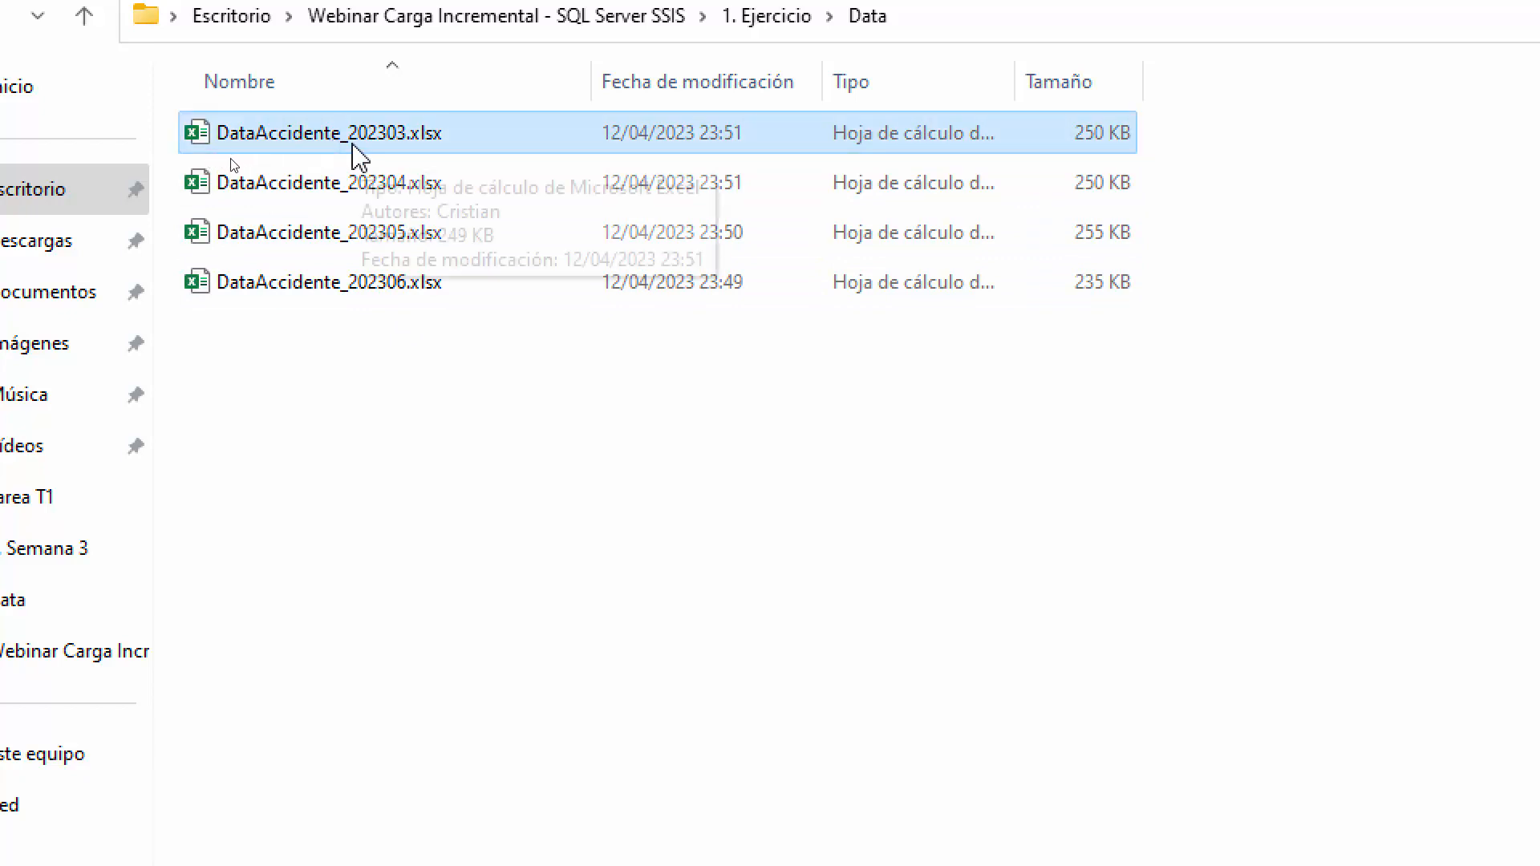
- Open the workbook DataAccidente_202303.xlsx from the Data folder in Excel
{"action": "left_click", "coordinate": [346, 191]}
{"action": "left_click", "coordinate": [355, 215]}
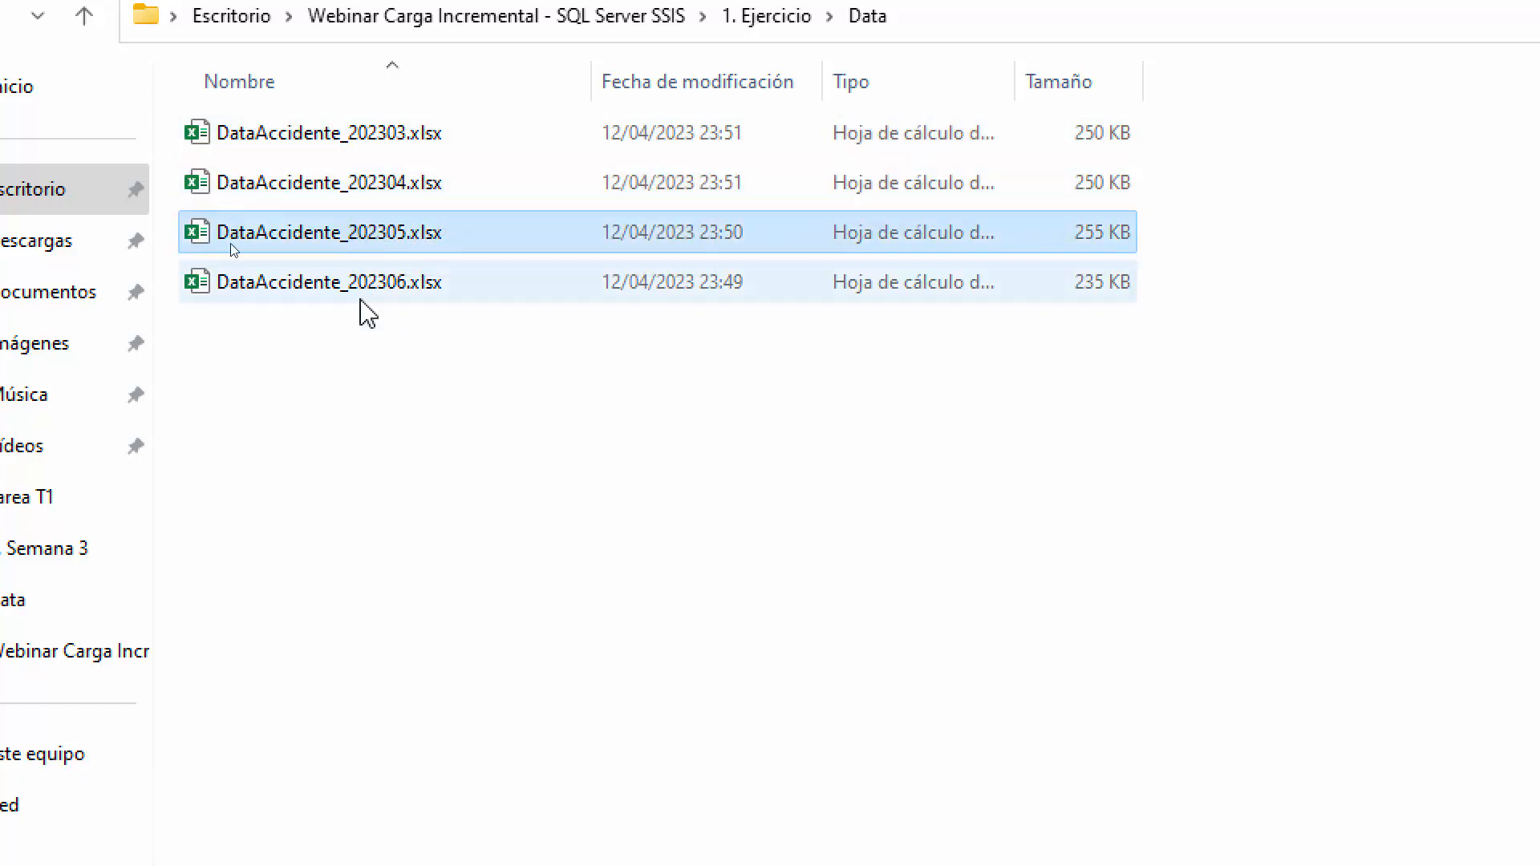
{"action": "left_click", "coordinate": [361, 344]}
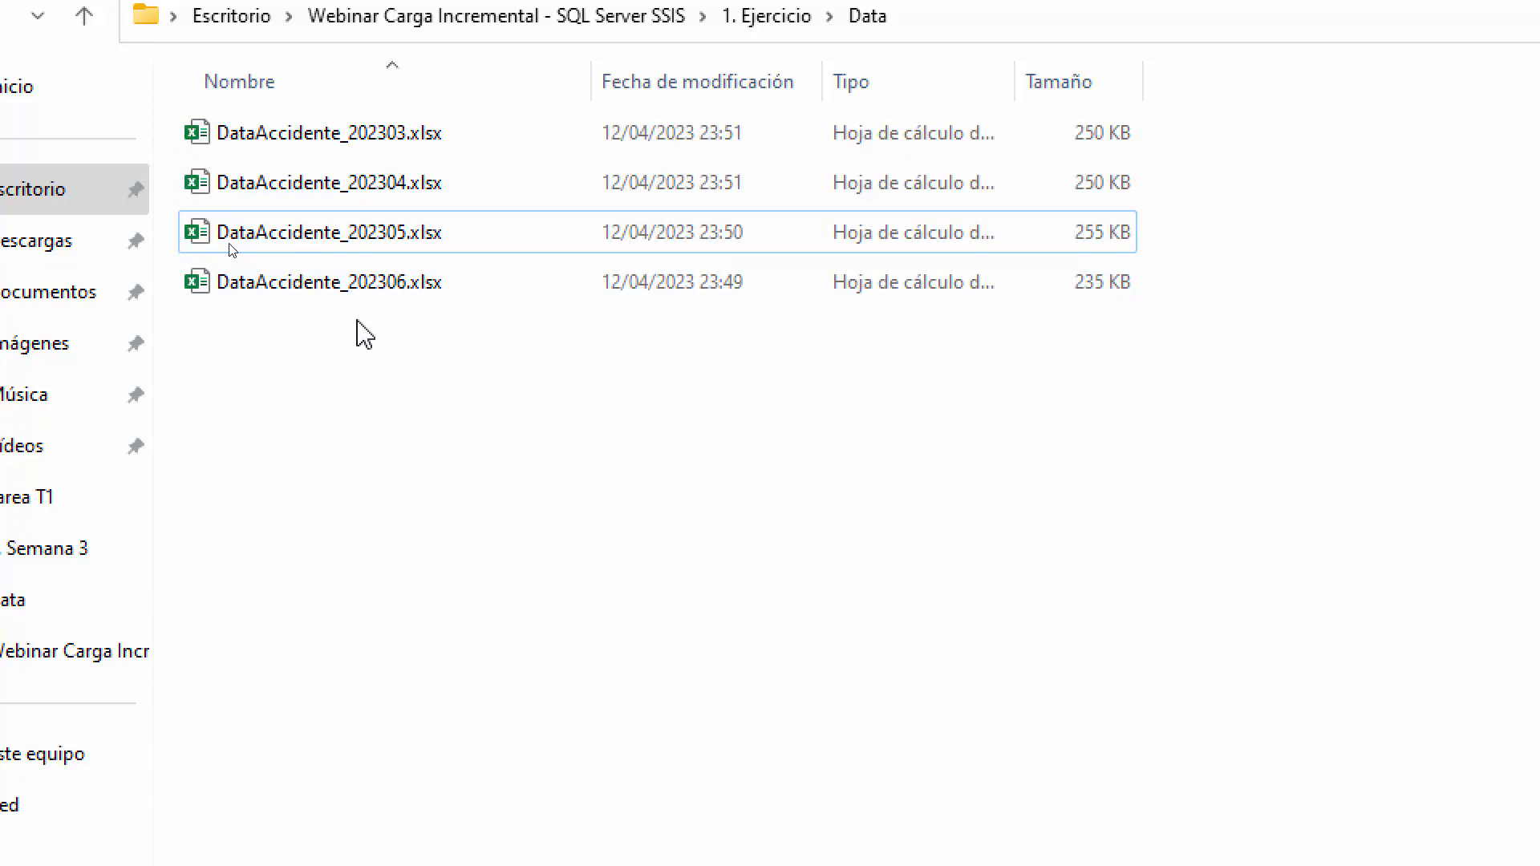
{"action": "left_click", "coordinate": [318, 133]}
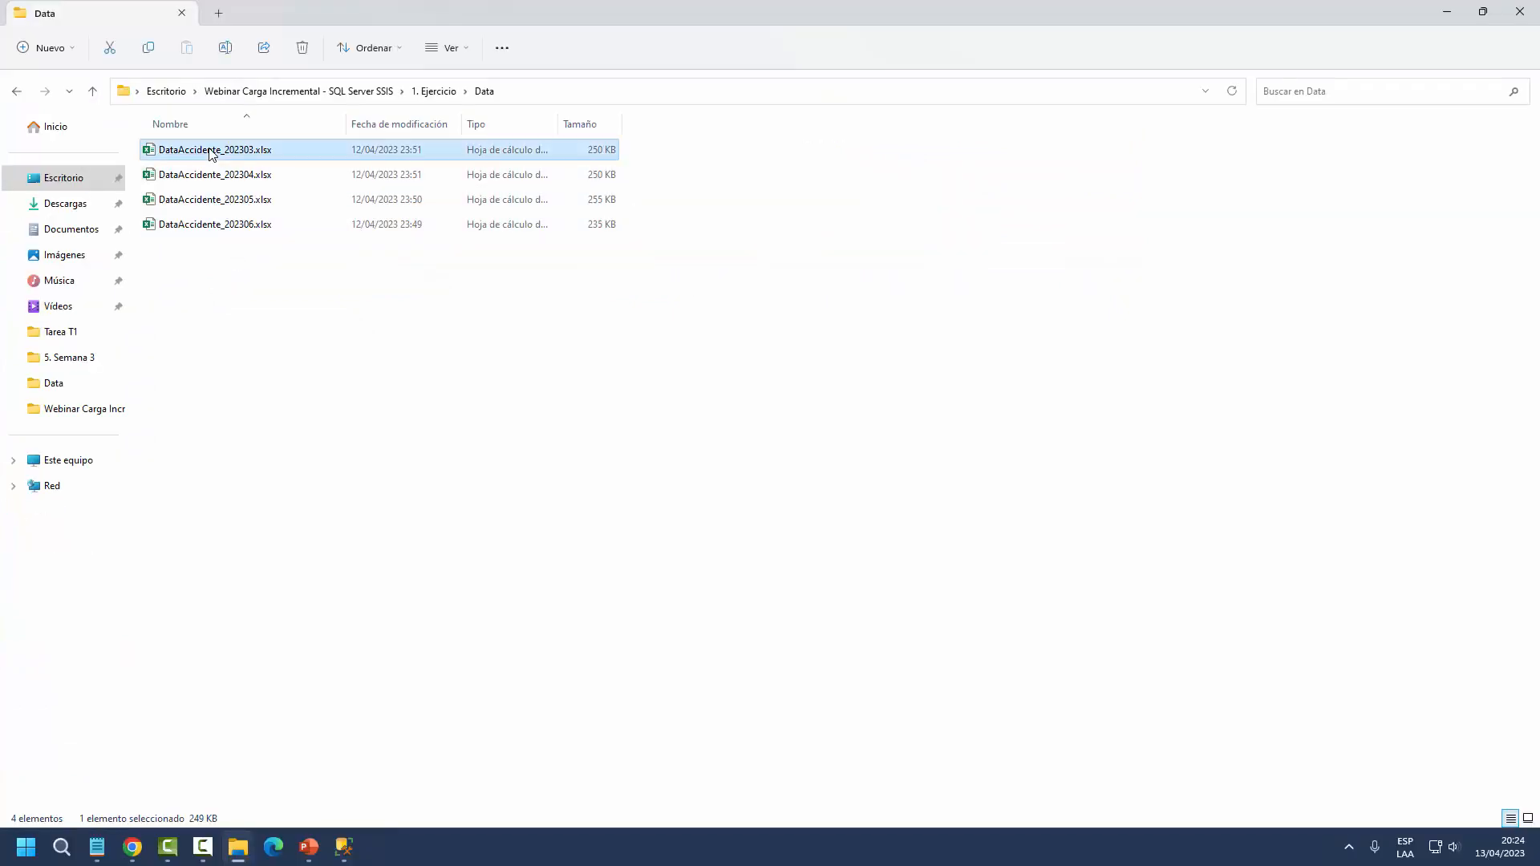
{"action": "double_click", "coordinate": [211, 153]}
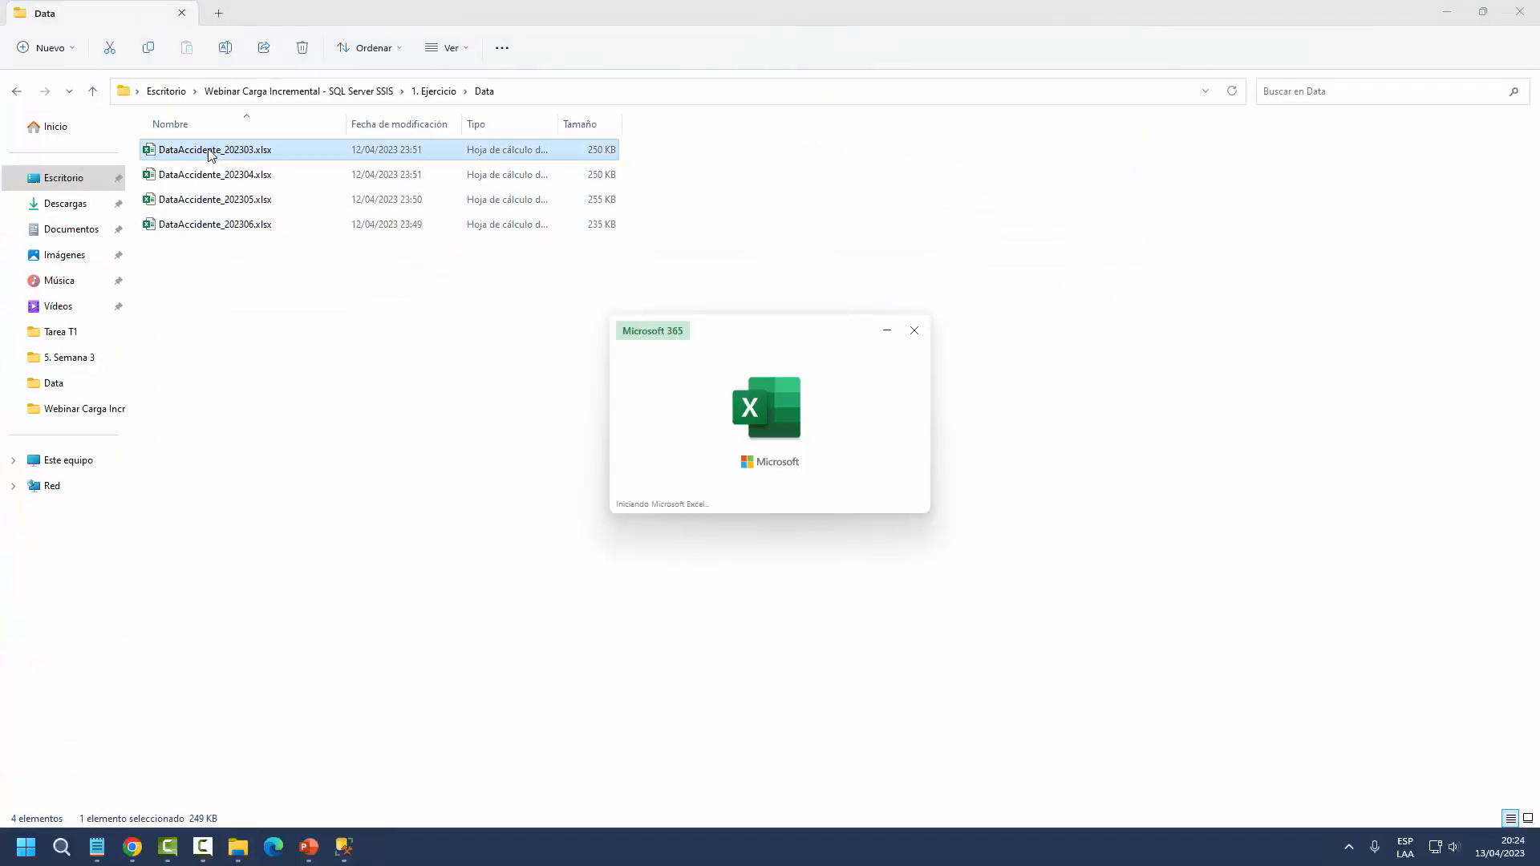
{"action": "scroll", "coordinate": [293, 365], "scroll_direction": "up", "scroll_amount": 2, "text": "ctrl"}
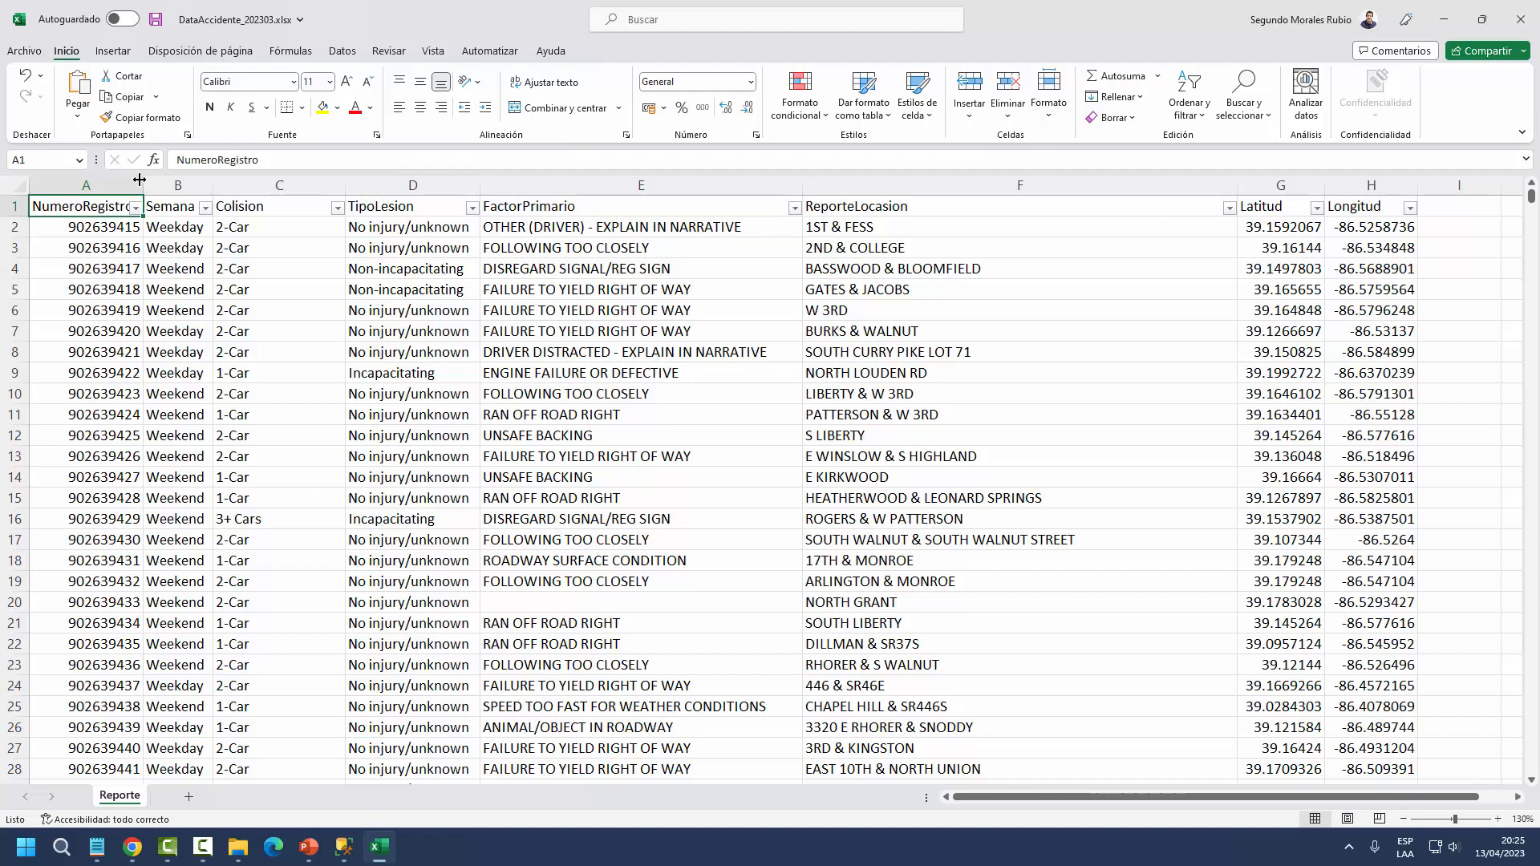
- Examine the record numbers and weekday/weekend values in the NumeroRegistro and Semana columns of the Reporte sheet
{"action": "left_click", "coordinate": [97, 184]}
{"action": "left_click", "coordinate": [91, 229]}
{"action": "scroll", "coordinate": [94, 249], "scroll_direction": "down", "scroll_amount": 2}
{"action": "scroll", "coordinate": [101, 274], "scroll_direction": "up", "scroll_amount": 2}
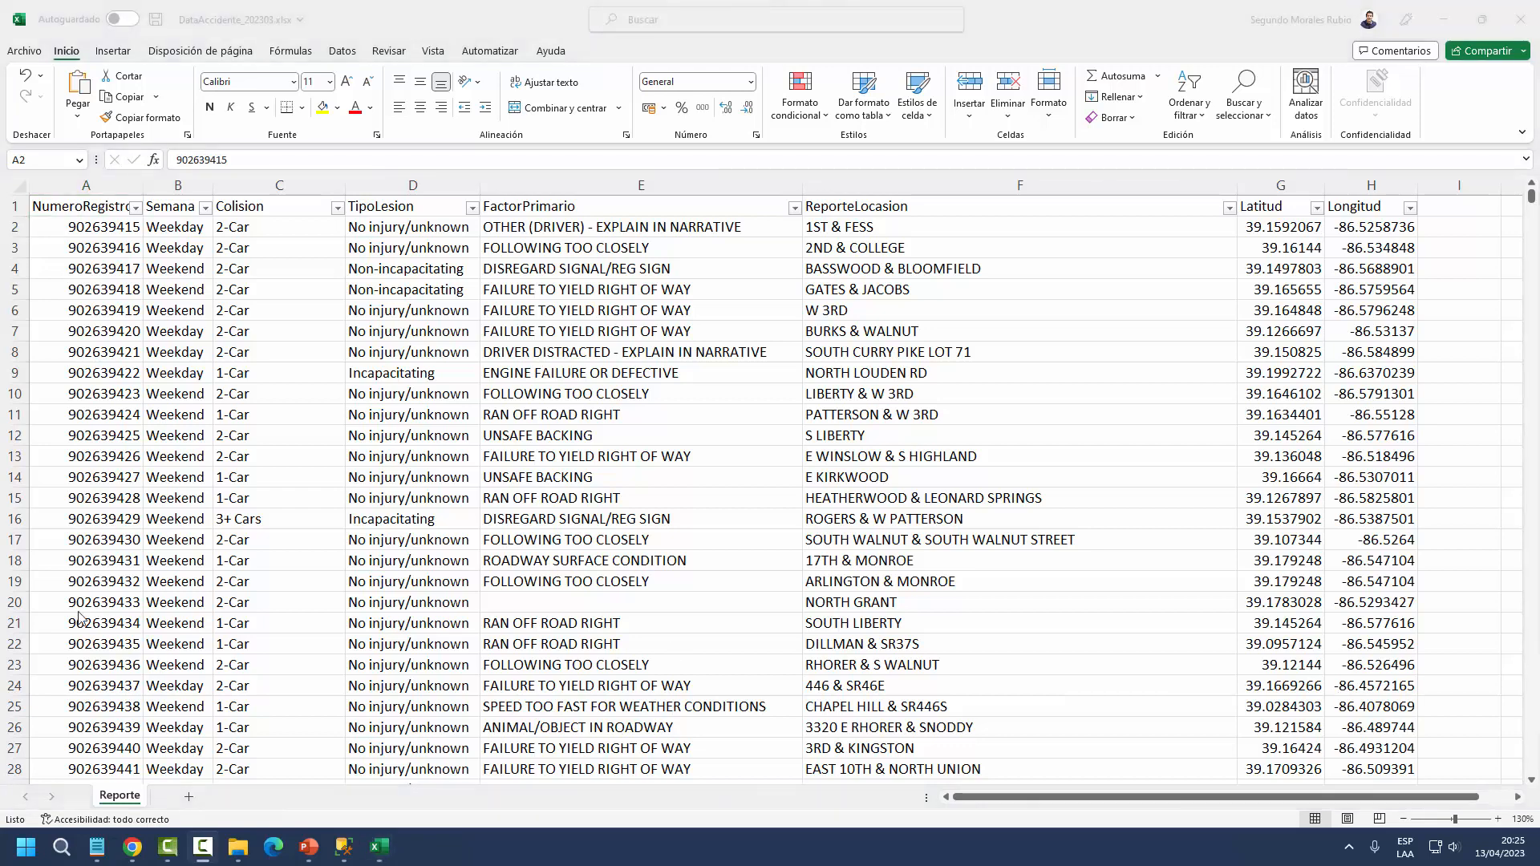
{"action": "left_click", "coordinate": [171, 229]}
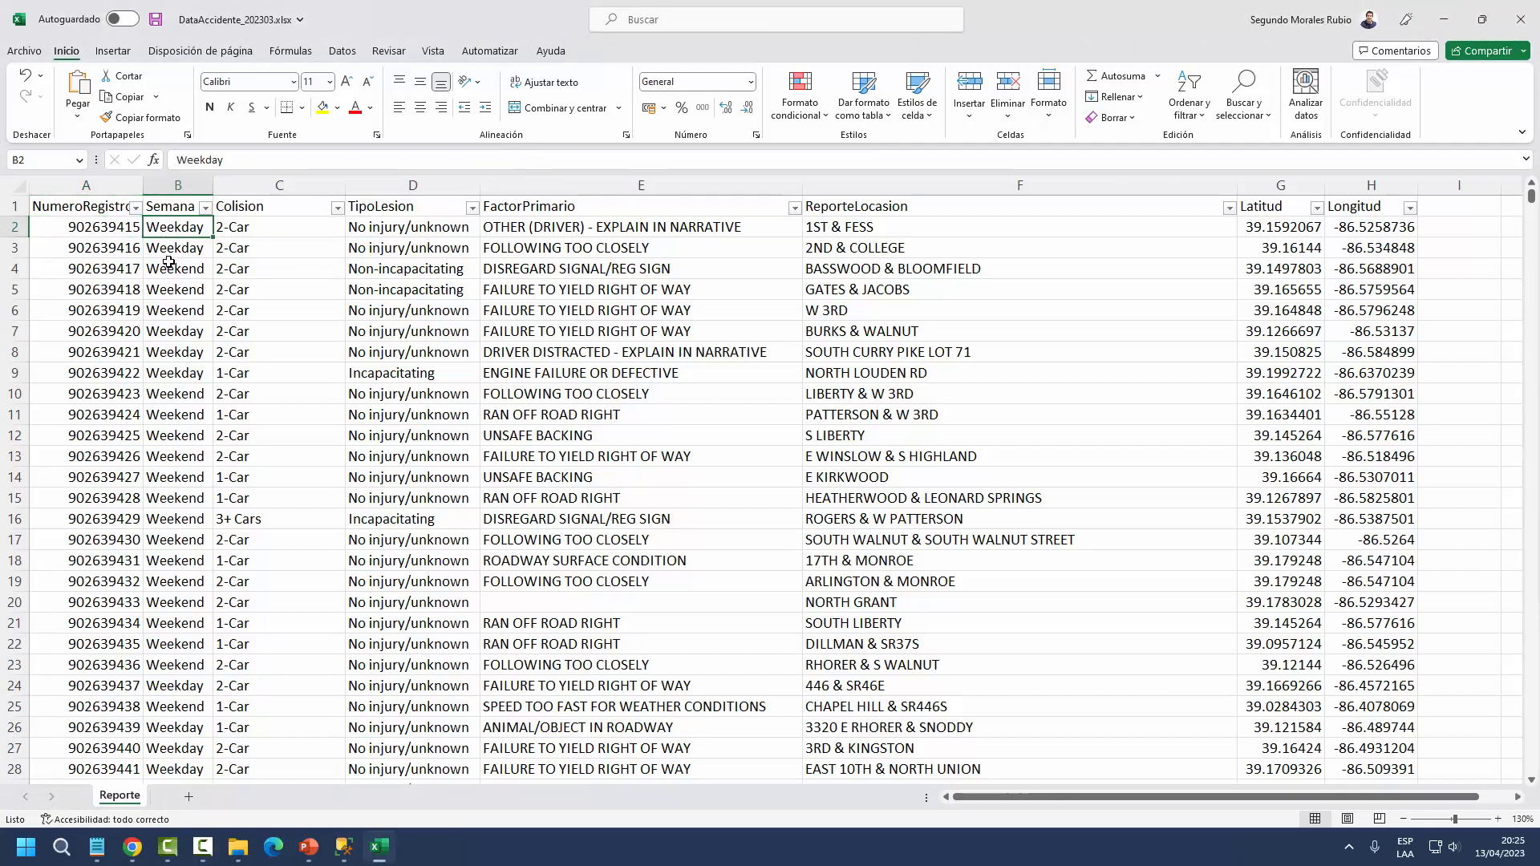
{"action": "scroll", "coordinate": [169, 263], "scroll_direction": "down", "scroll_amount": 8}
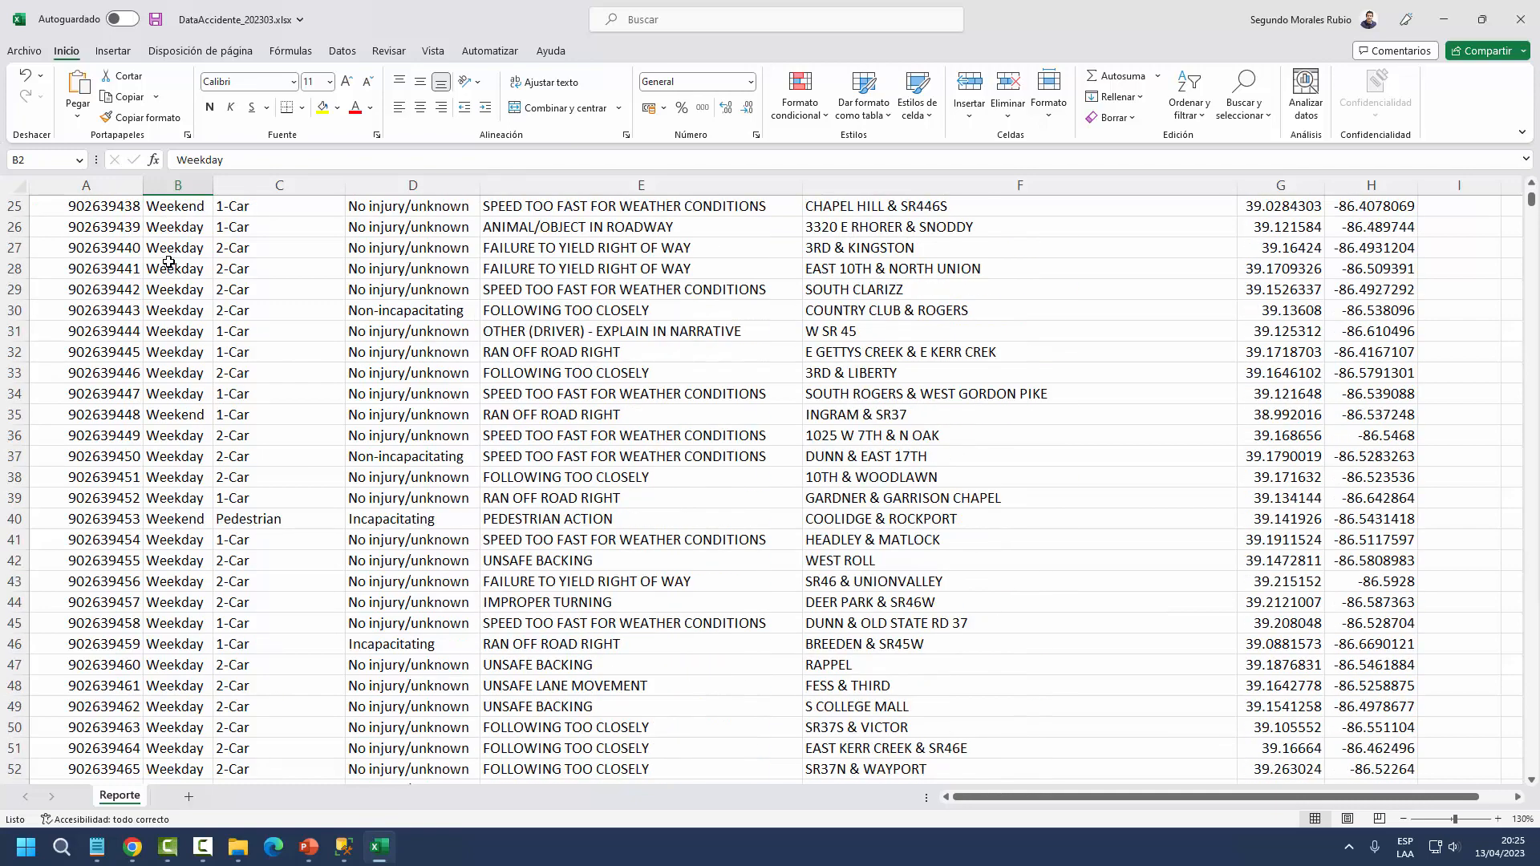
{"action": "scroll", "coordinate": [169, 262], "scroll_direction": "up", "scroll_amount": 8}
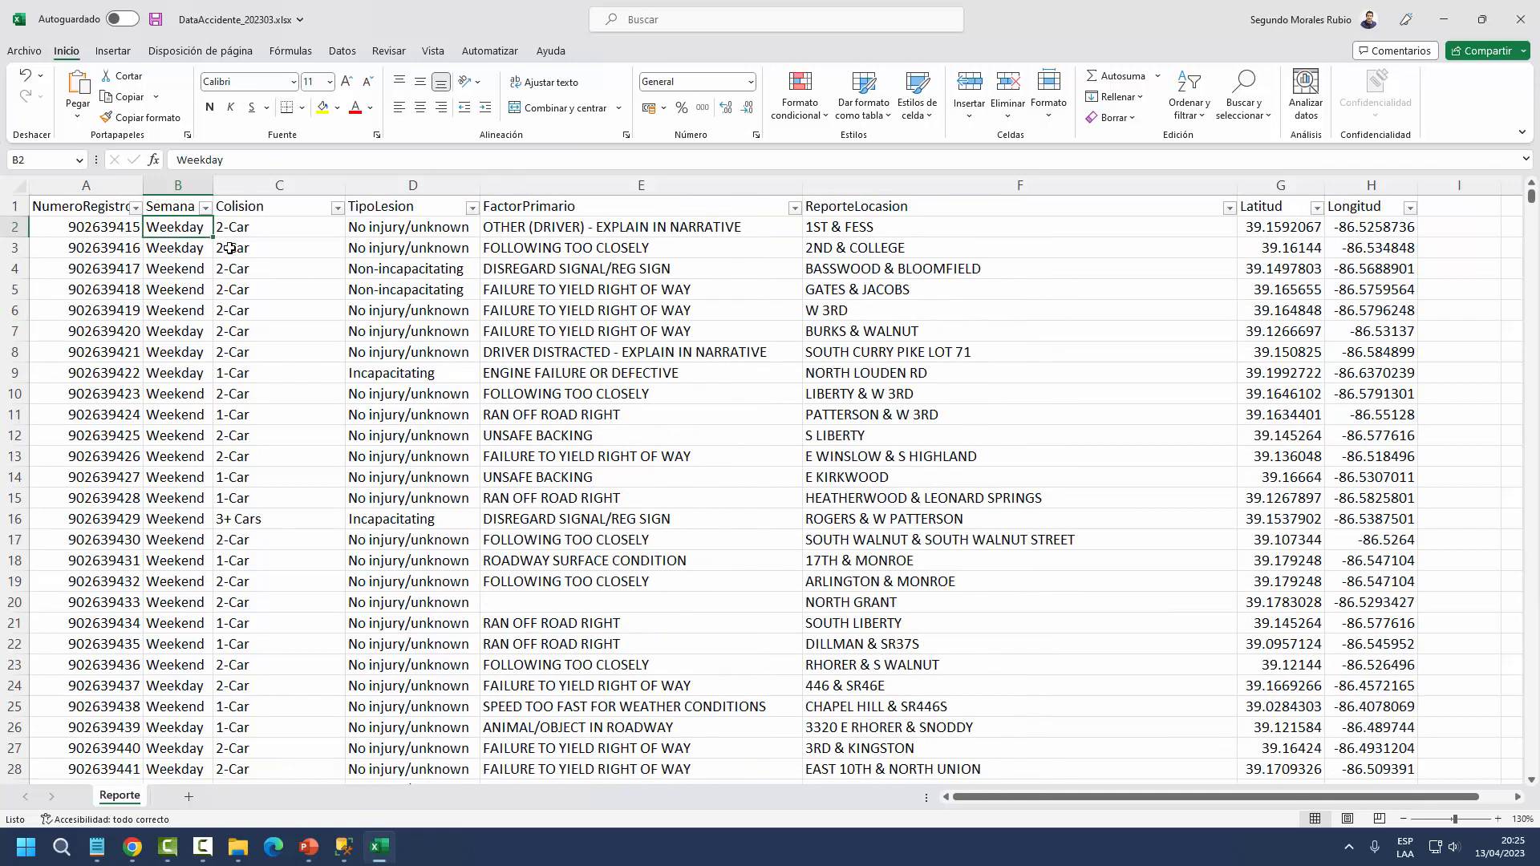
- Review the Colision, TipoLesion, FactorPrimario, ReporteLocasion, Latitud and Longitud columns, and close the workbook
{"action": "key", "text": "Right"}
{"action": "left_click", "coordinate": [363, 236]}
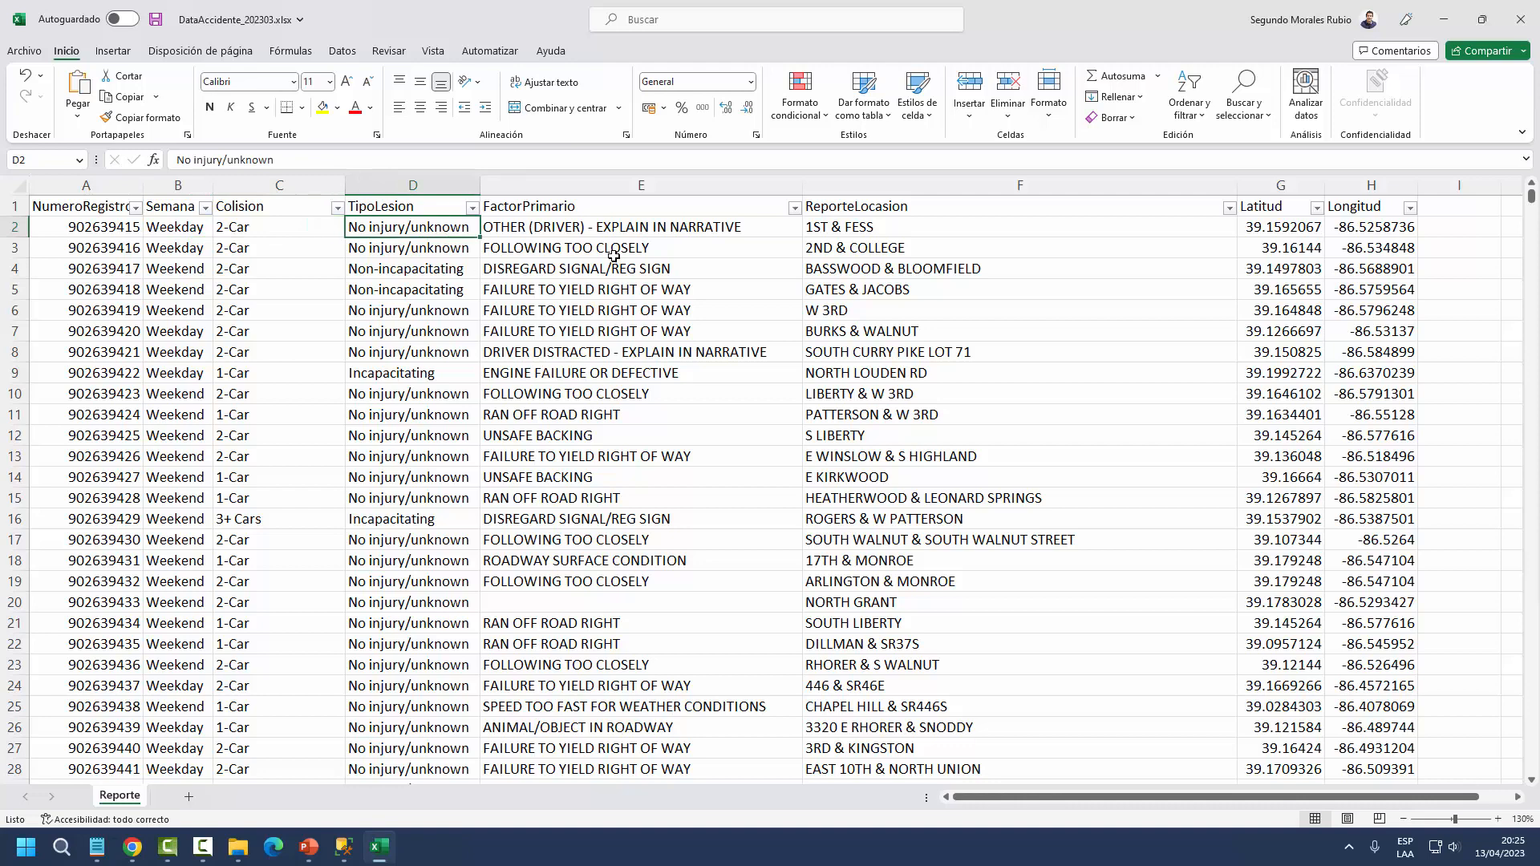
{"action": "left_click", "coordinate": [575, 243]}
{"action": "left_click", "coordinate": [864, 225]}
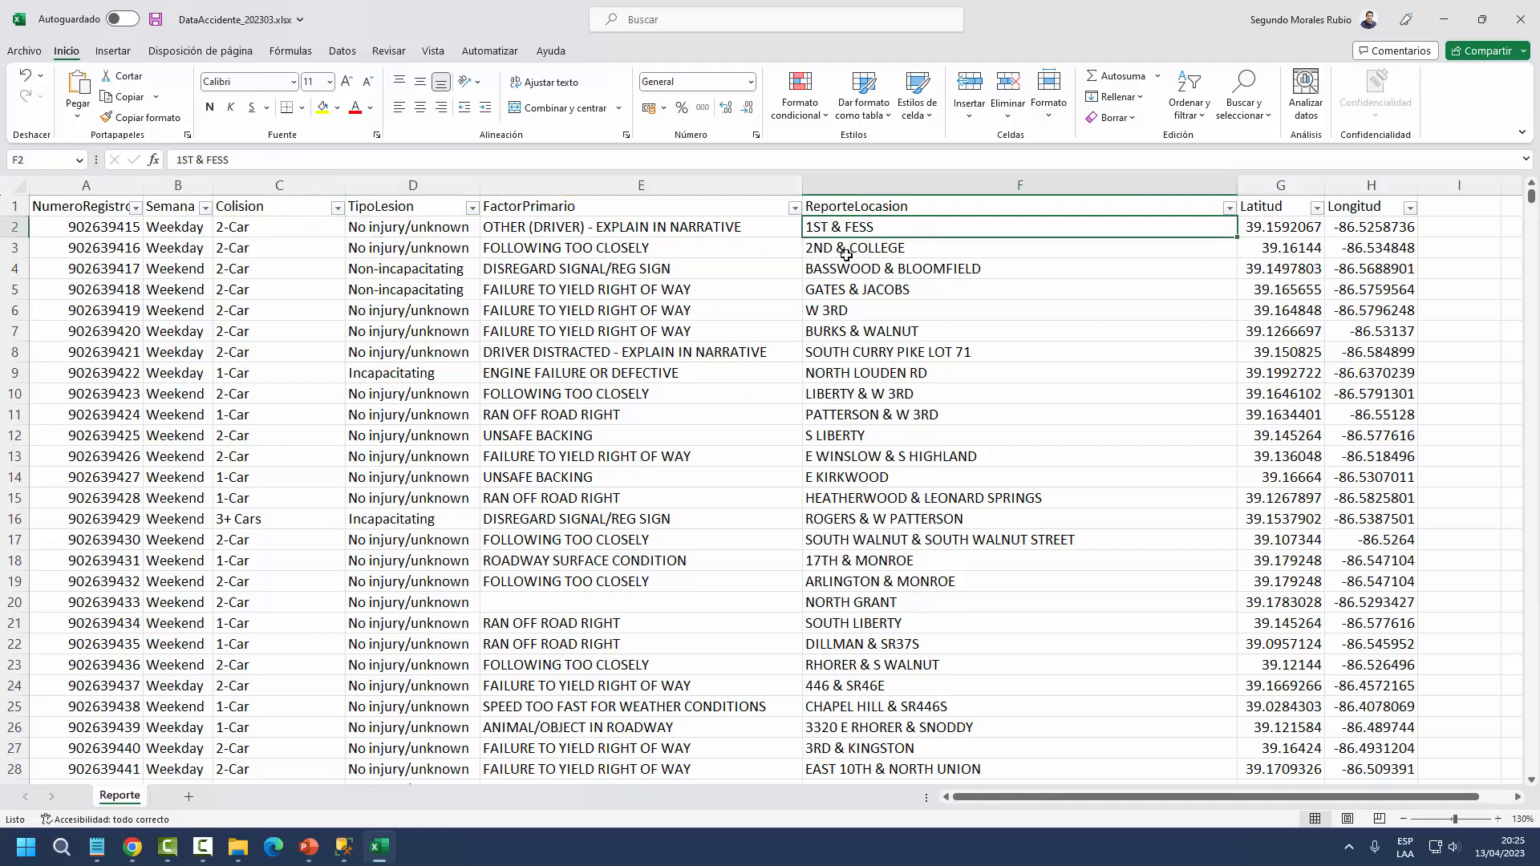
{"action": "key", "text": "Right"}
{"action": "key", "text": "Right"}
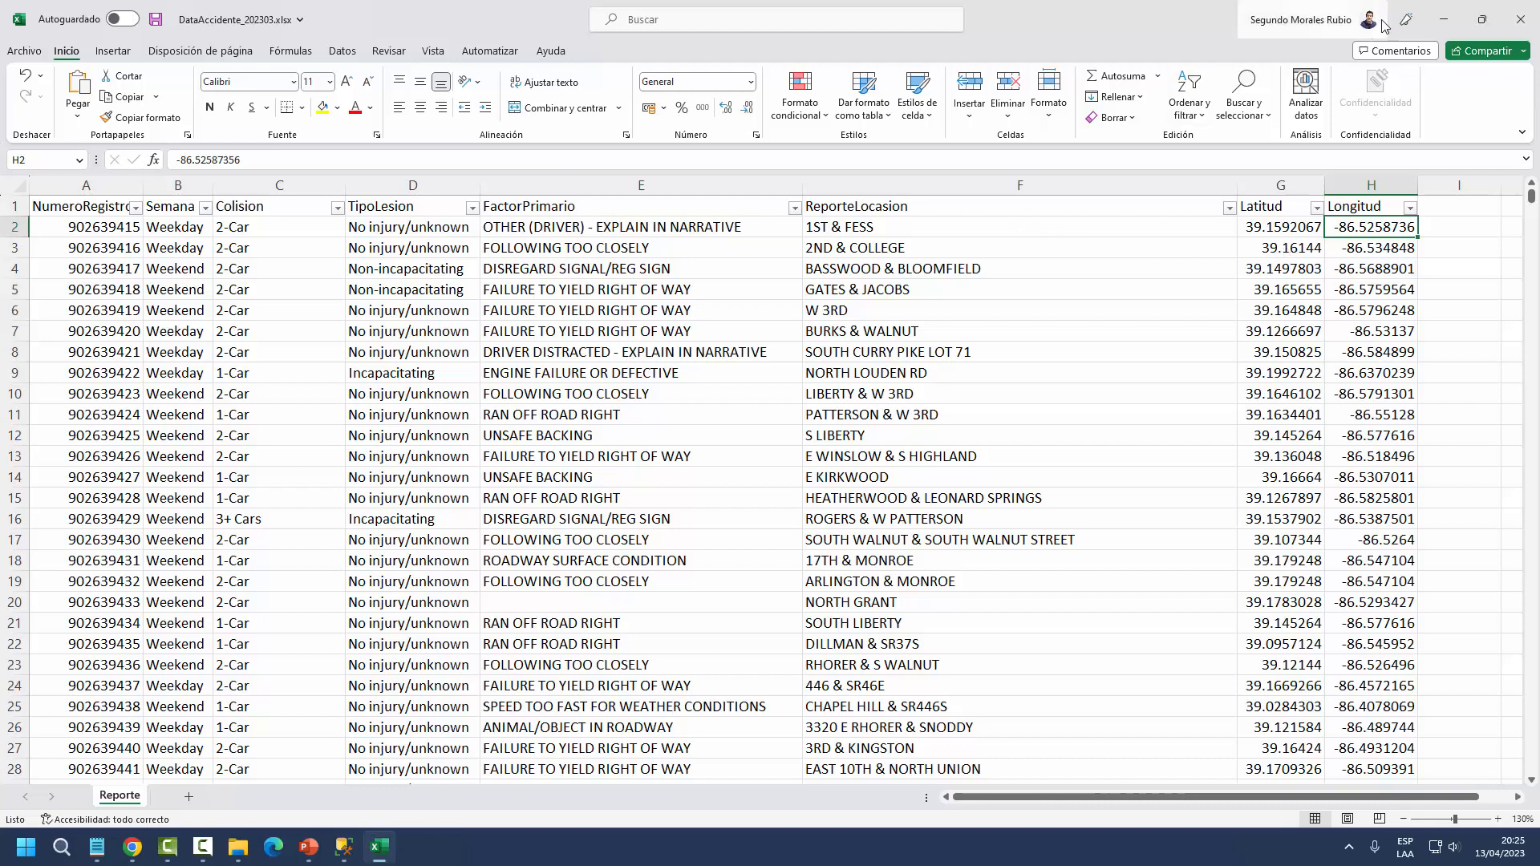
{"action": "left_click", "coordinate": [1514, 18]}
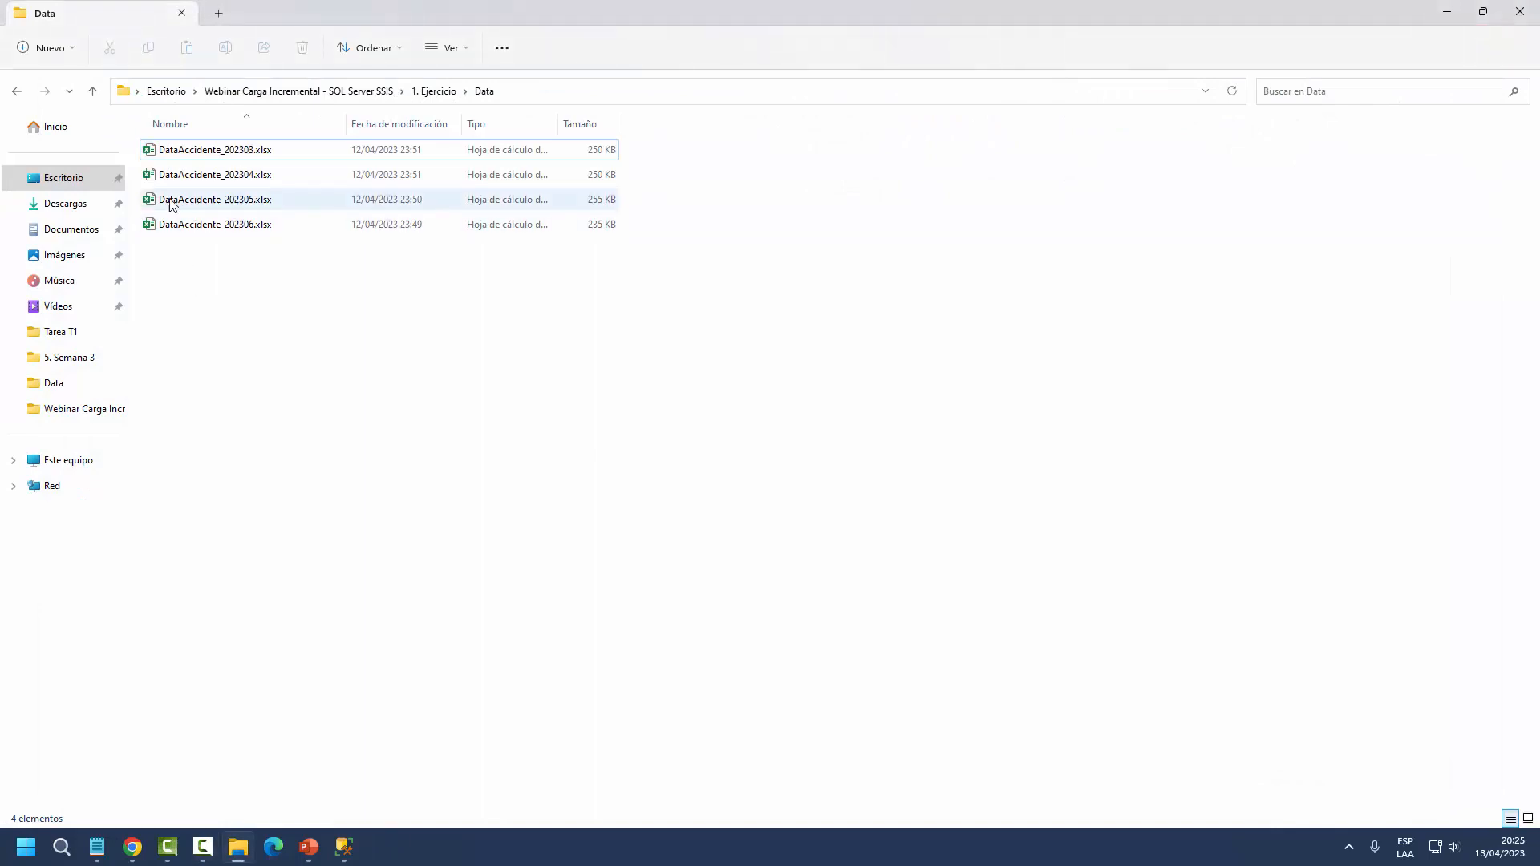
- Reopen DataAccidente_202303.xlsx from the Data folder and review its header row from NumeroRegistro to Longitud
{"action": "left_click", "coordinate": [172, 153]}
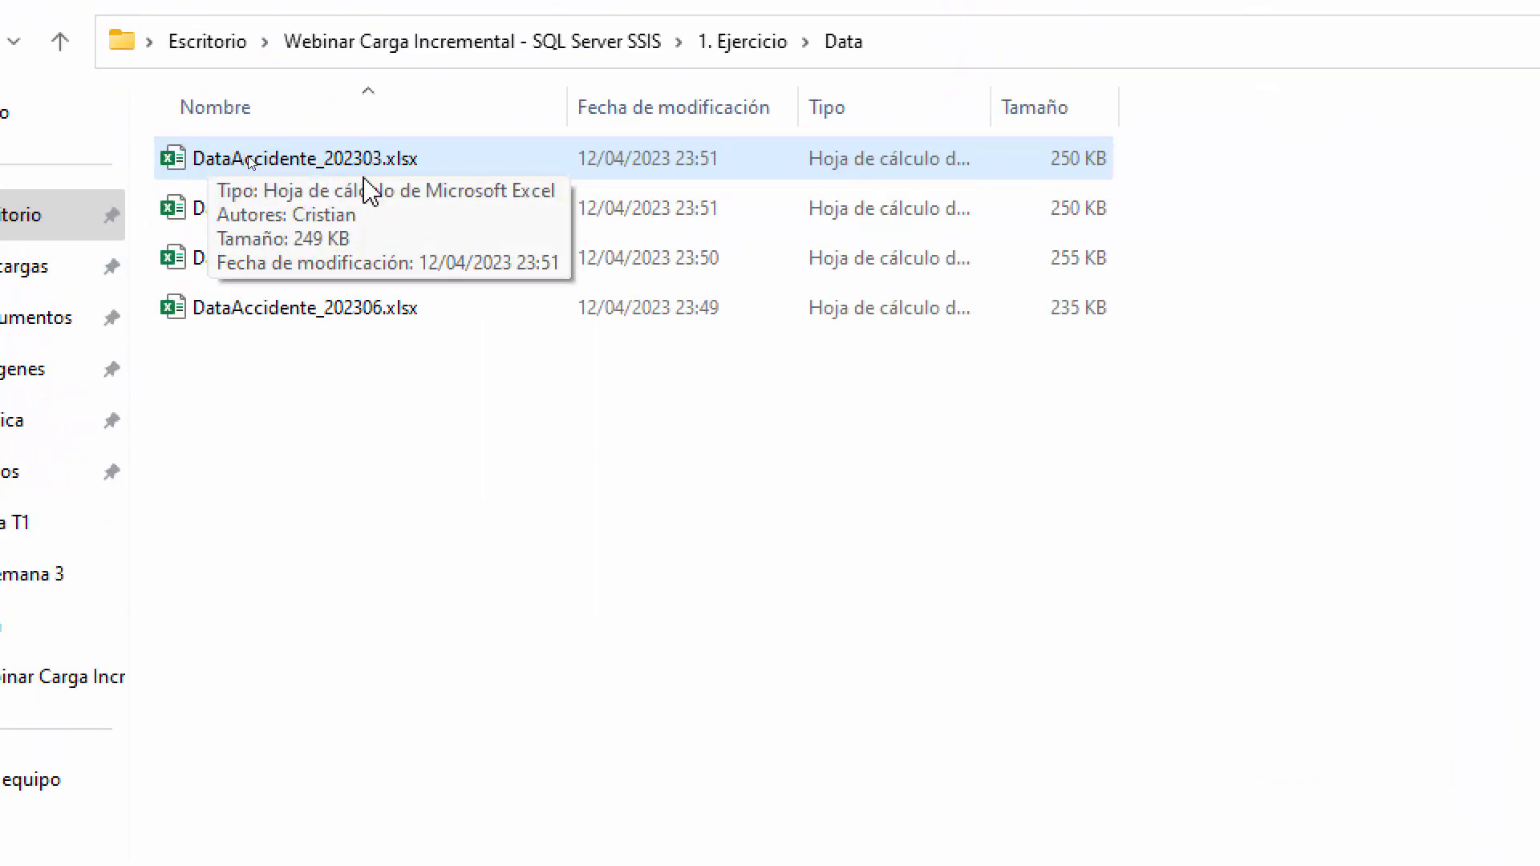
{"action": "left_click", "coordinate": [385, 364]}
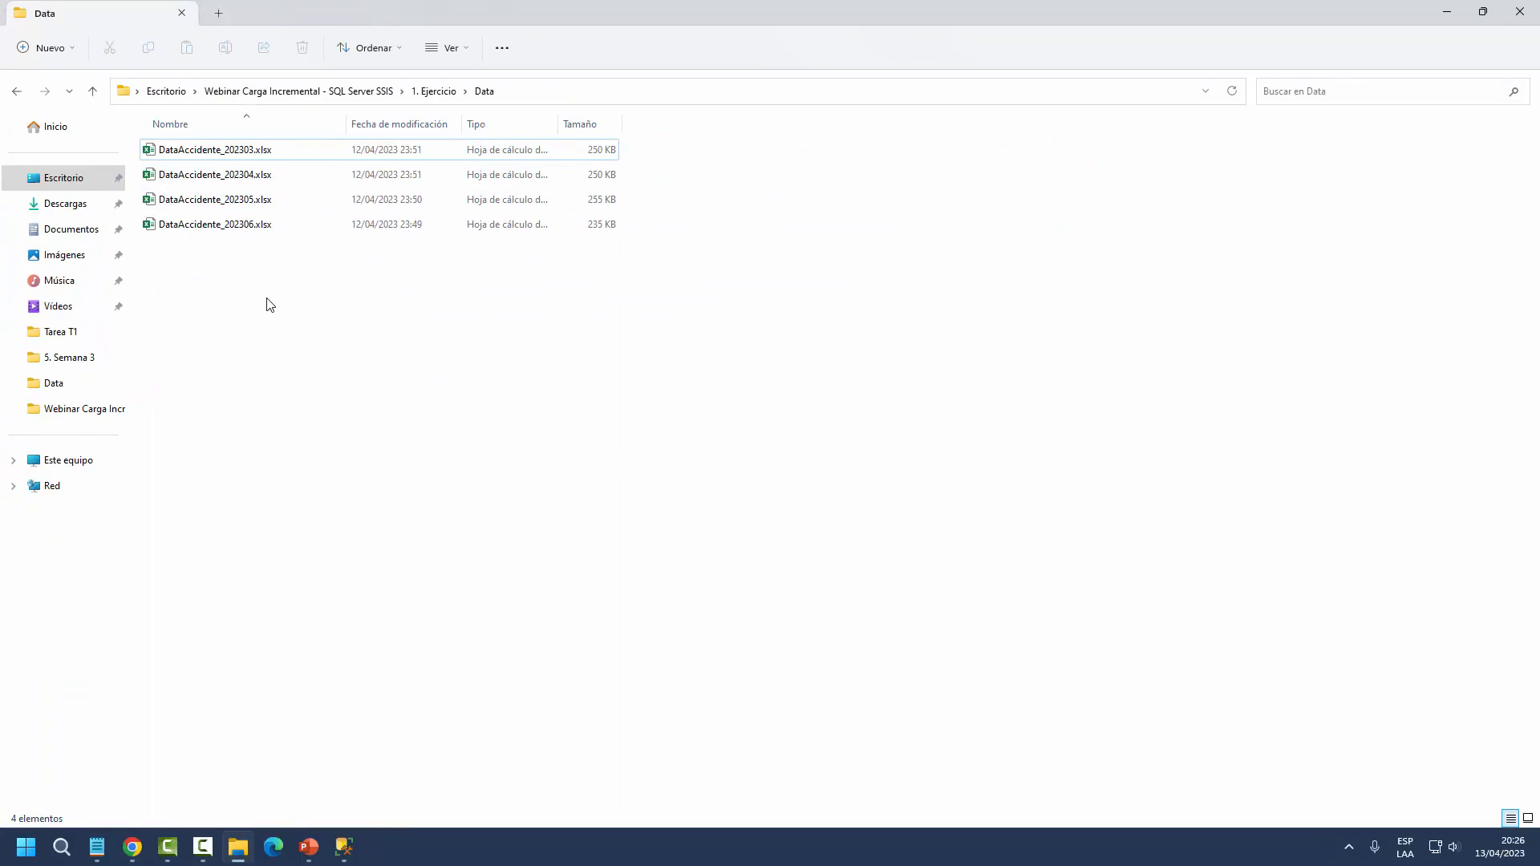
{"action": "double_click", "coordinate": [216, 151]}
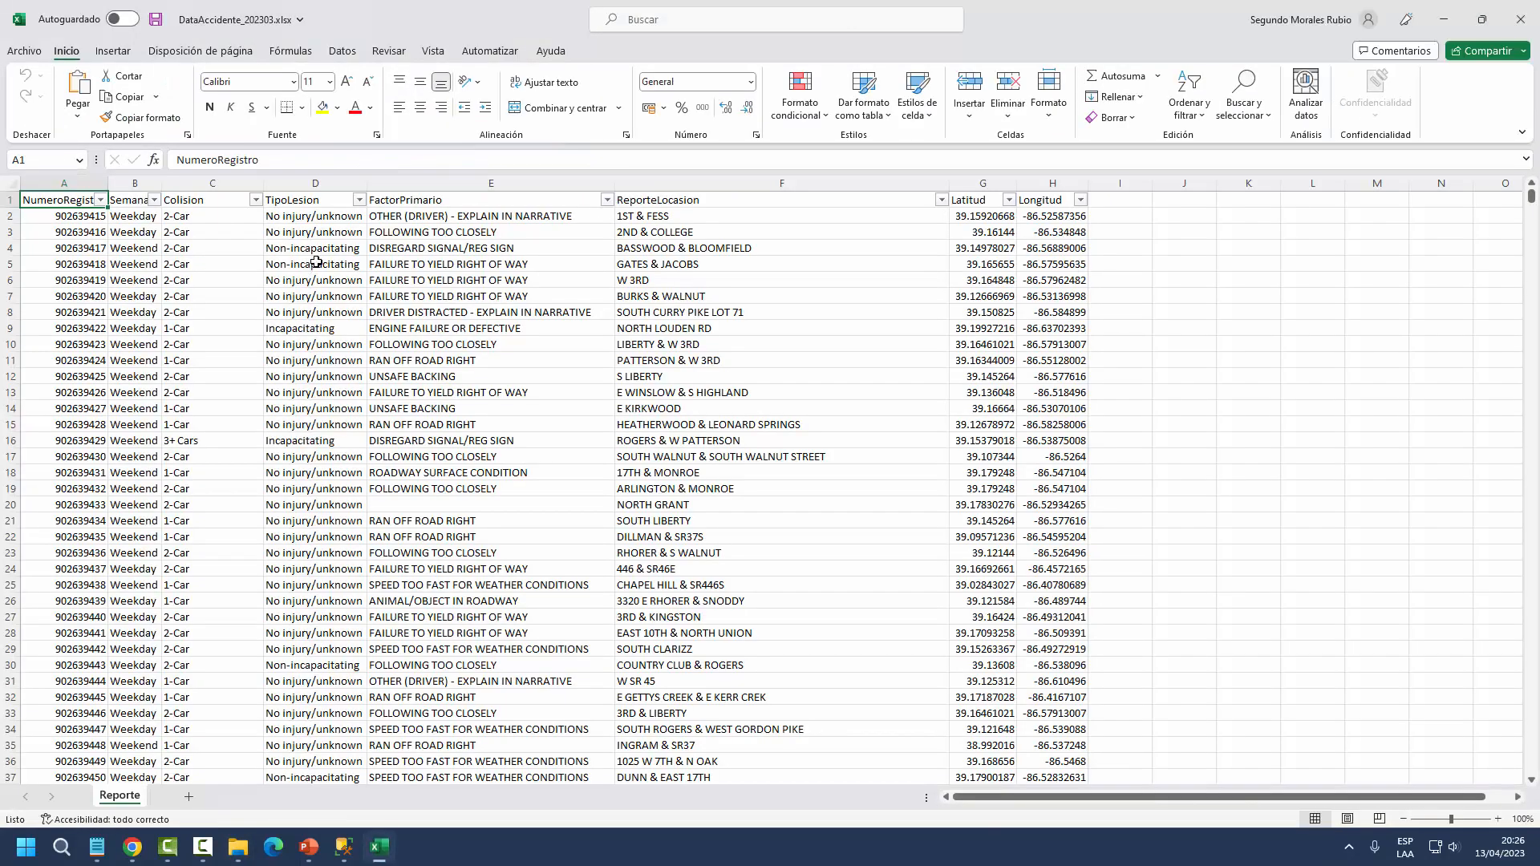
{"action": "left_click_drag", "start_coordinate": [63, 200], "coordinate": [1019, 199]}
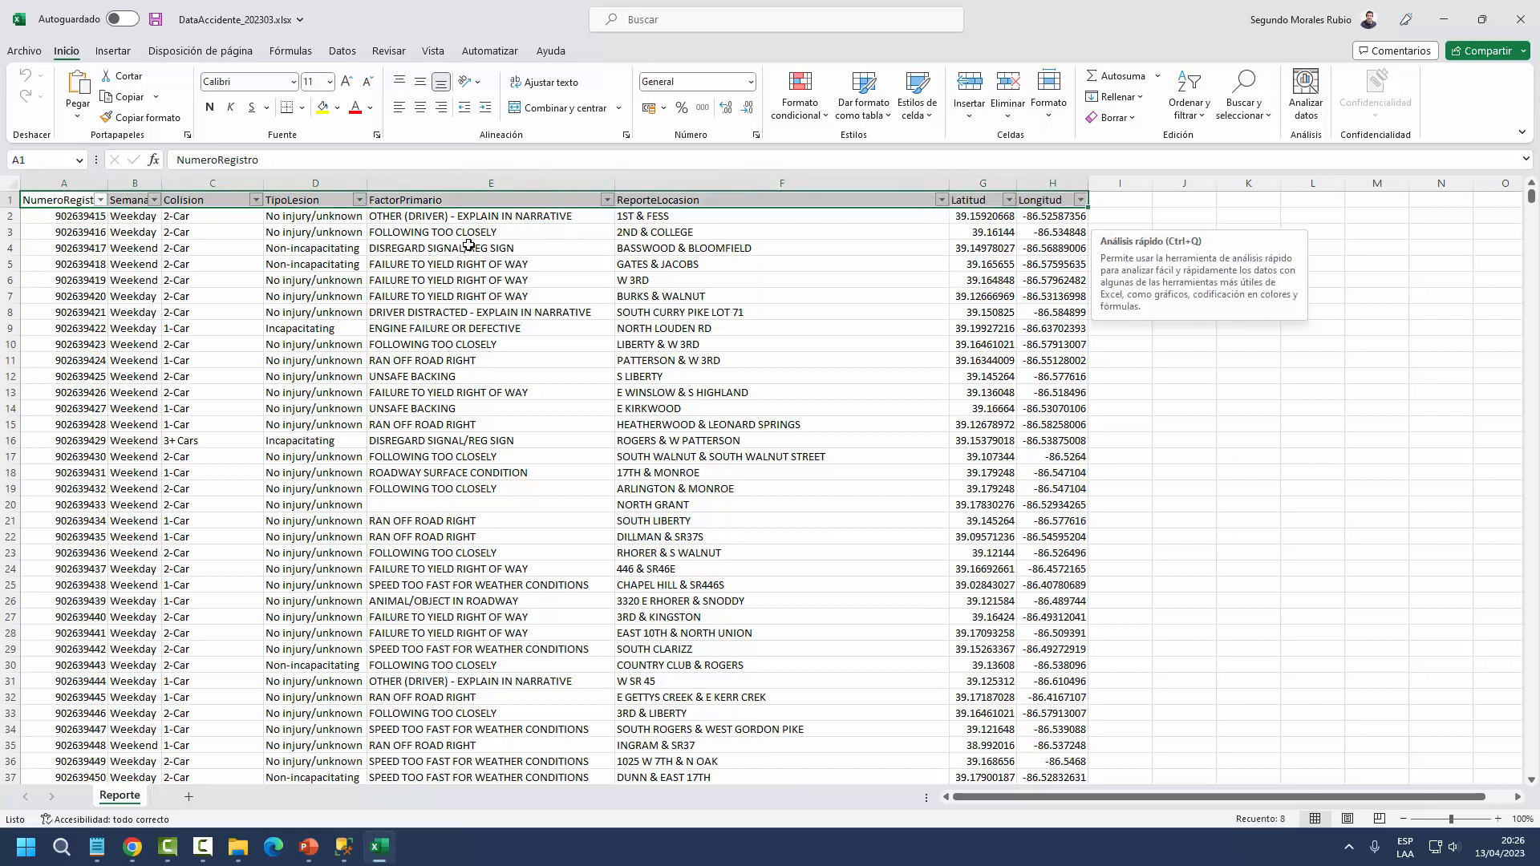
{"action": "scroll", "coordinate": [69, 248], "scroll_direction": "up", "scroll_amount": 2, "text": "ctrl"}
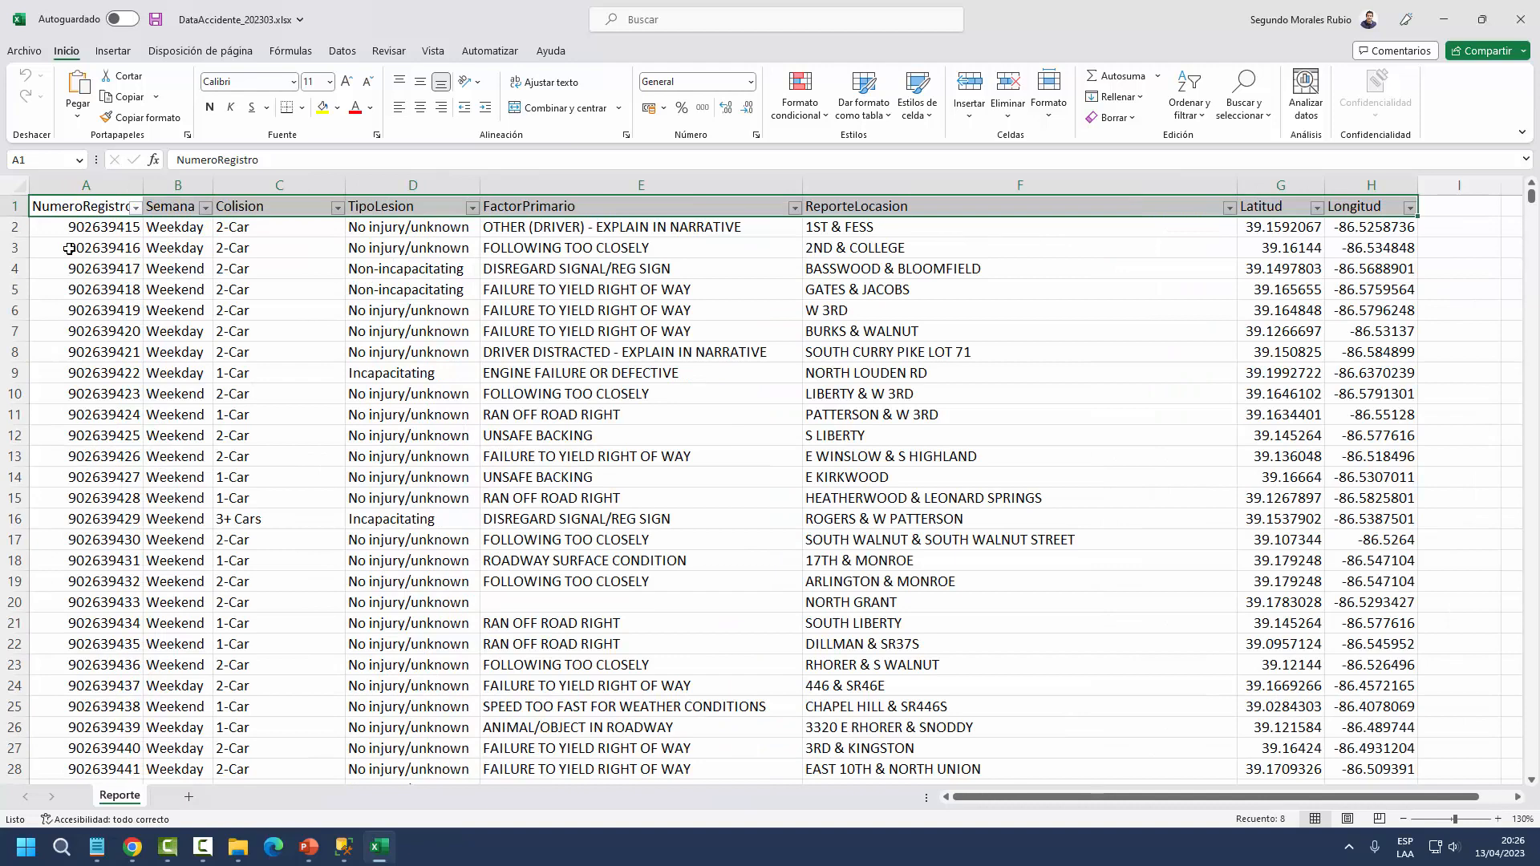
{"action": "left_click", "coordinate": [68, 211]}
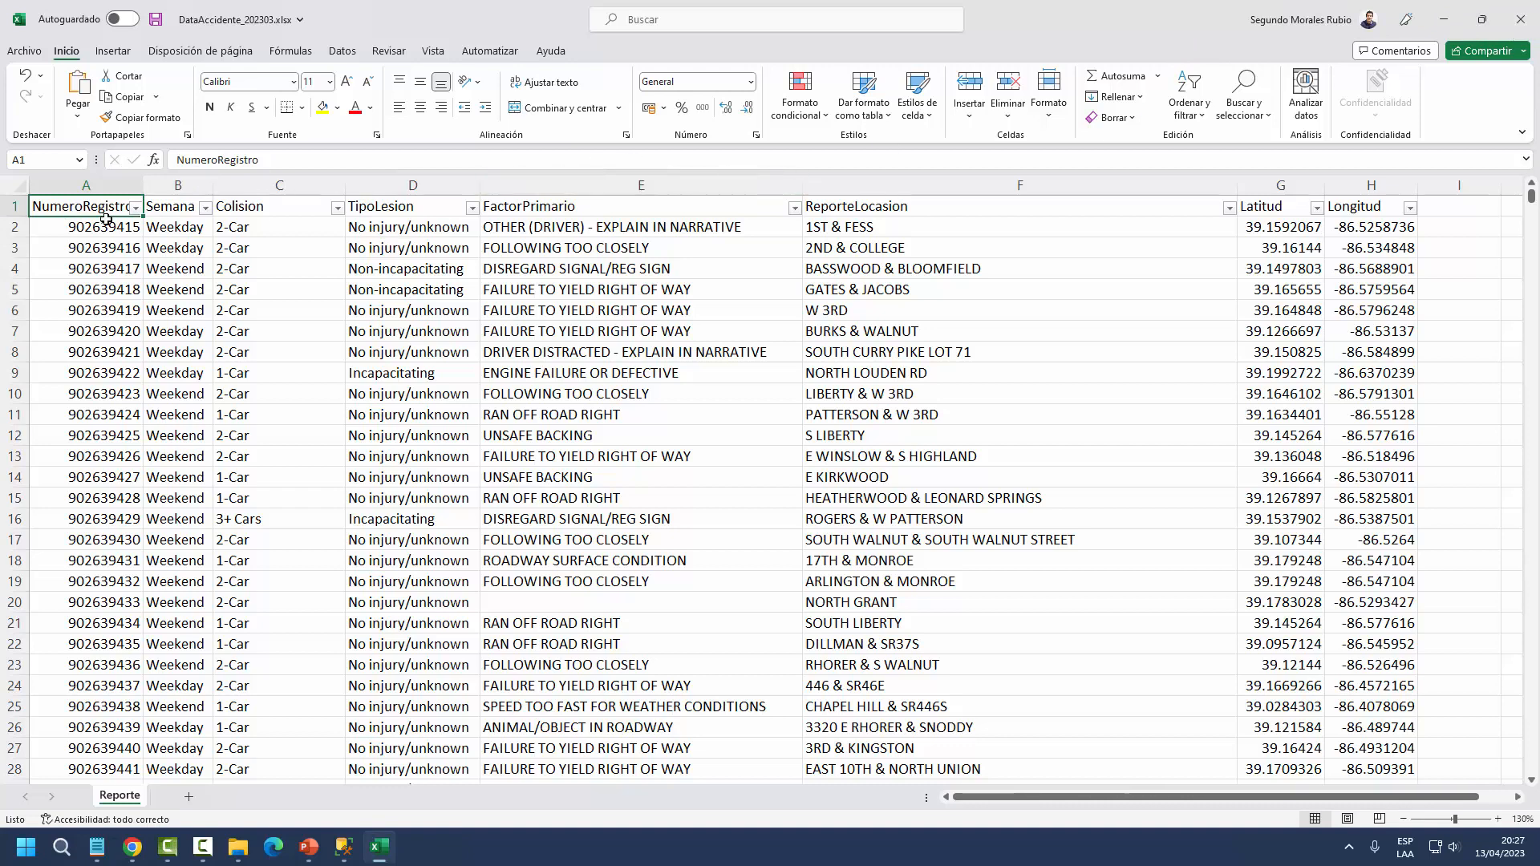
- Open Script-Accidentes.sql from the 1. Ejercicio folder in SQL Server Management Studio and enlarge the script text for reading
{"action": "left_click", "coordinate": [345, 848]}
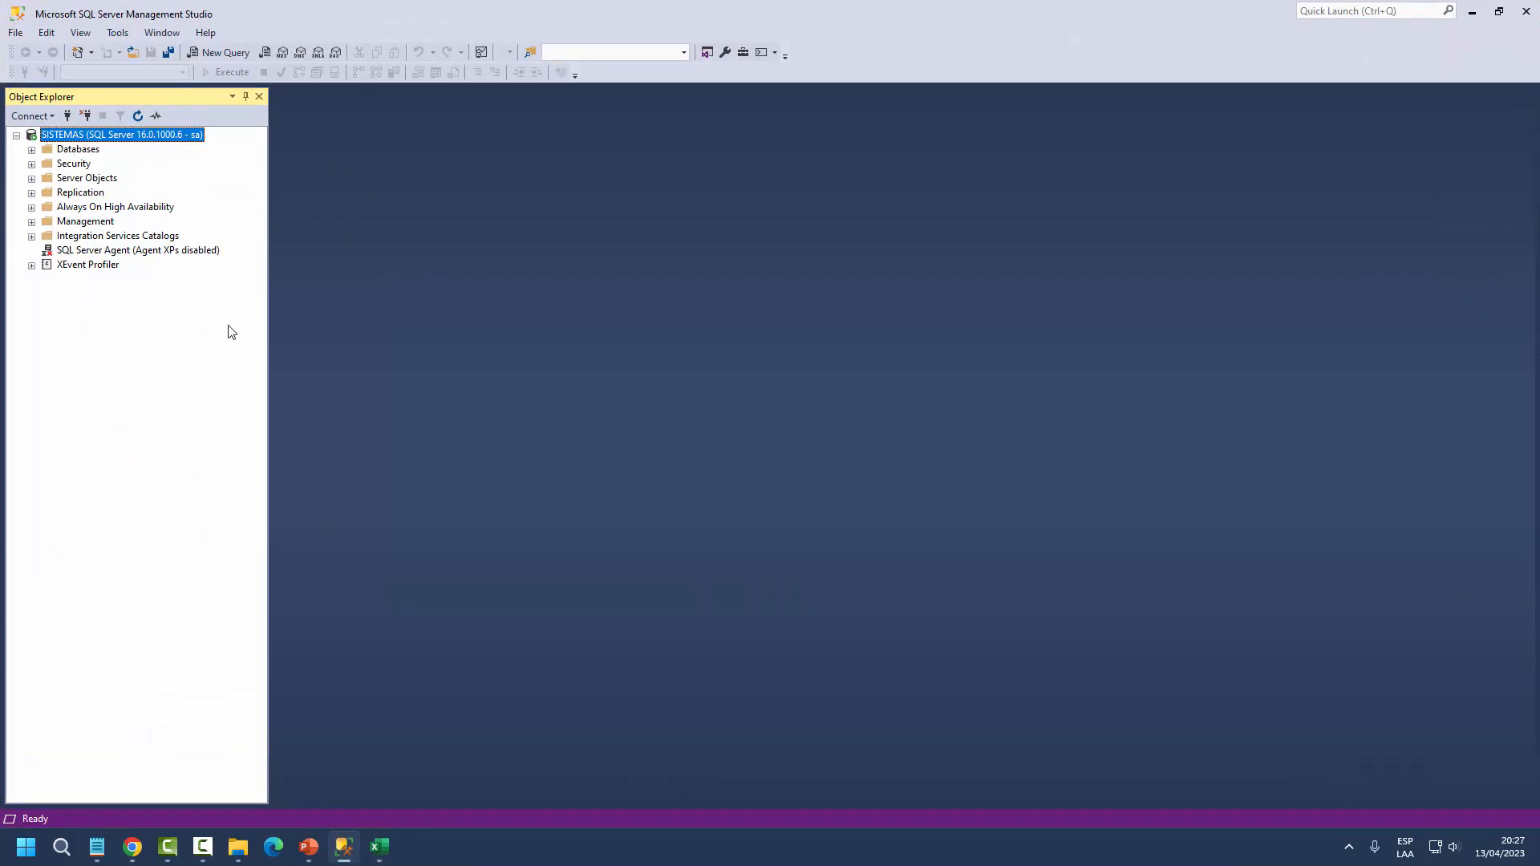
{"action": "mouse_move", "coordinate": [238, 847]}
{"action": "left_click", "coordinate": [227, 797]}
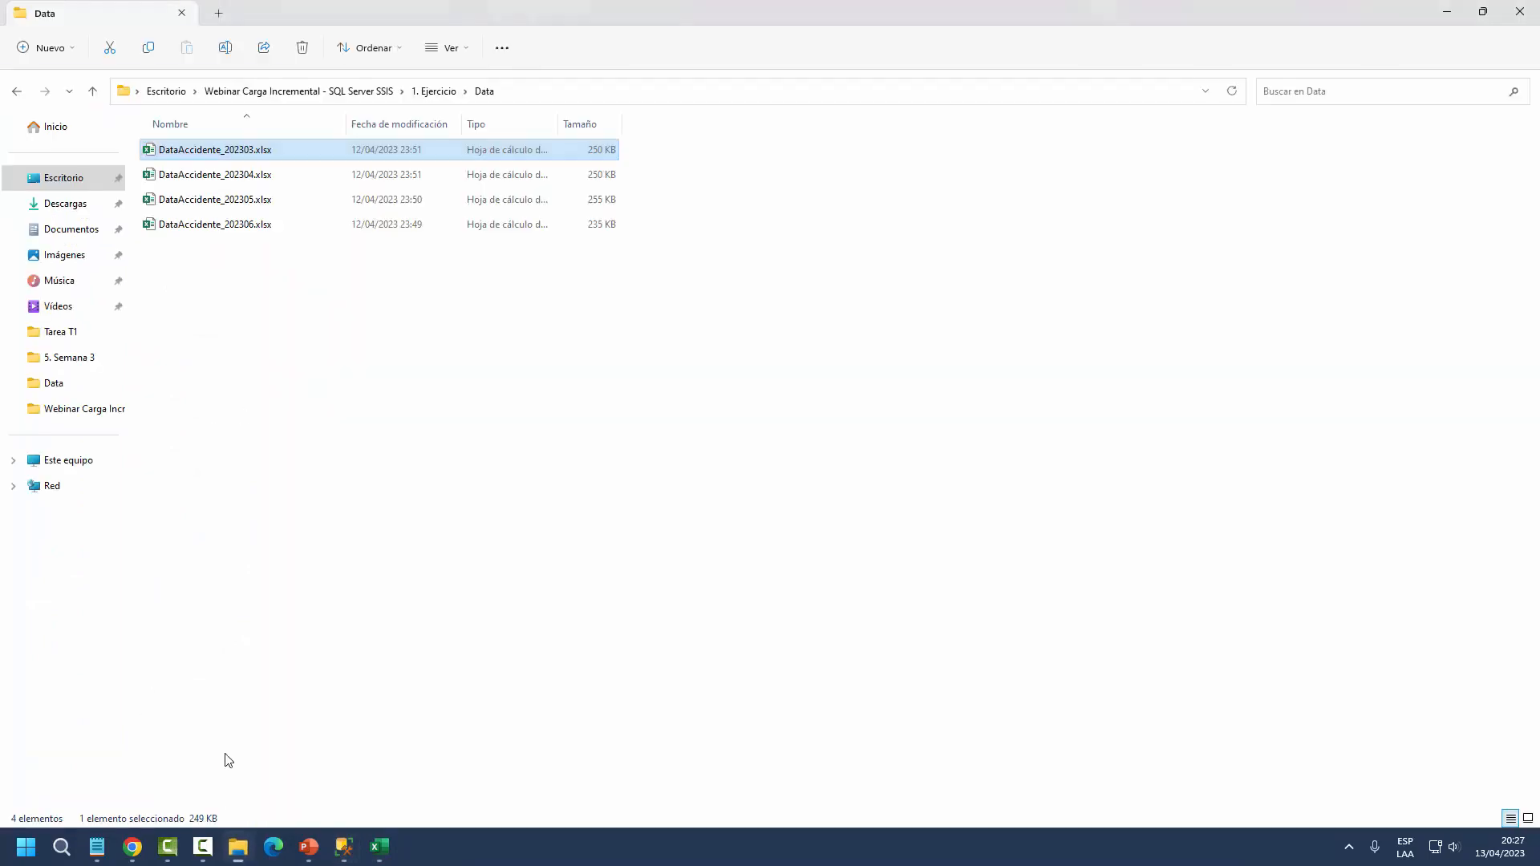
{"action": "left_click", "coordinate": [92, 93]}
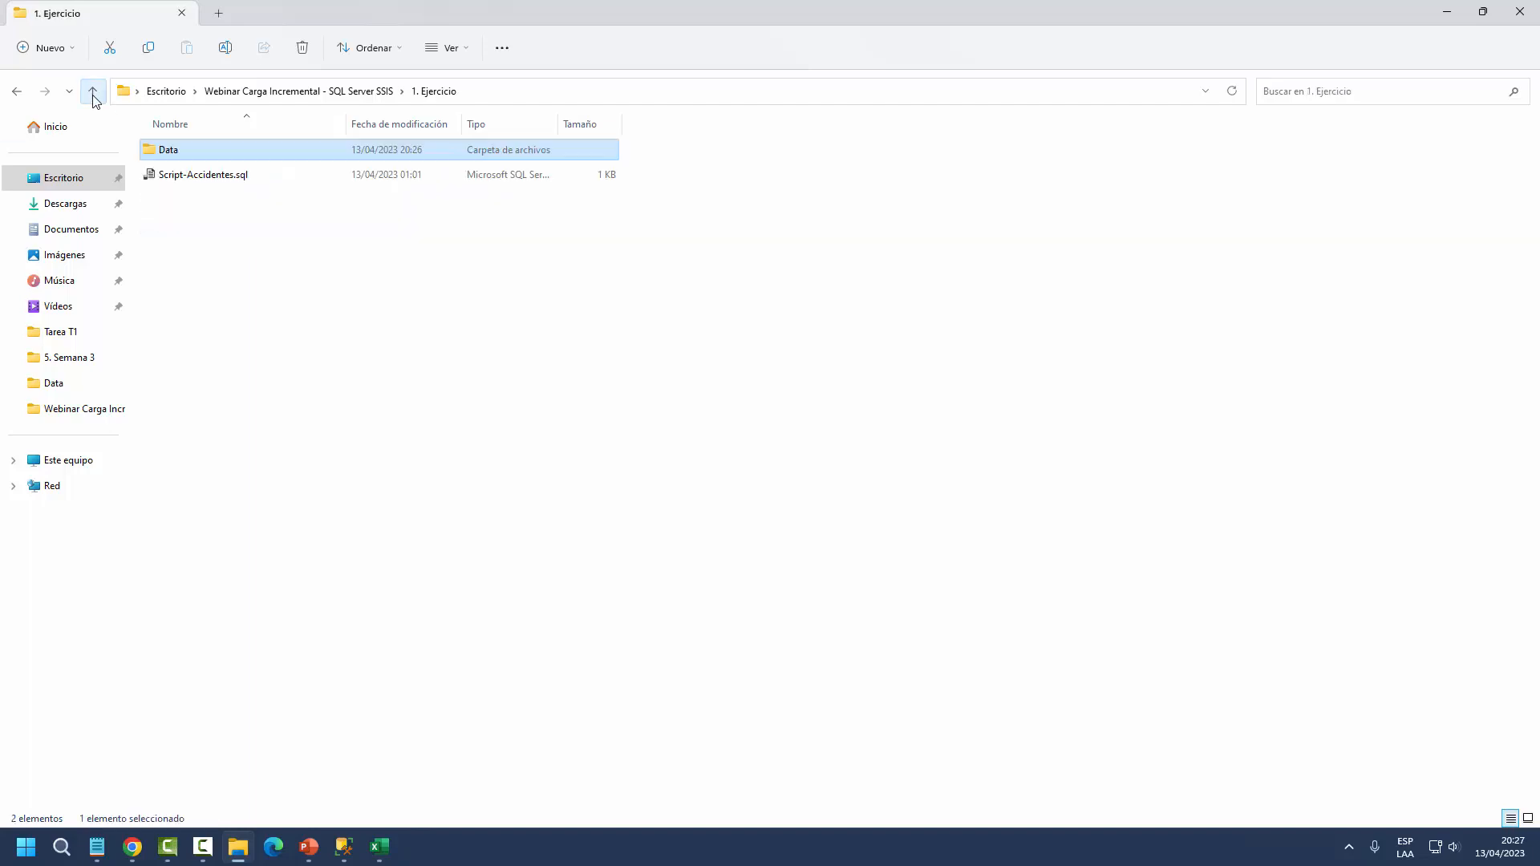
{"action": "double_click", "coordinate": [198, 179]}
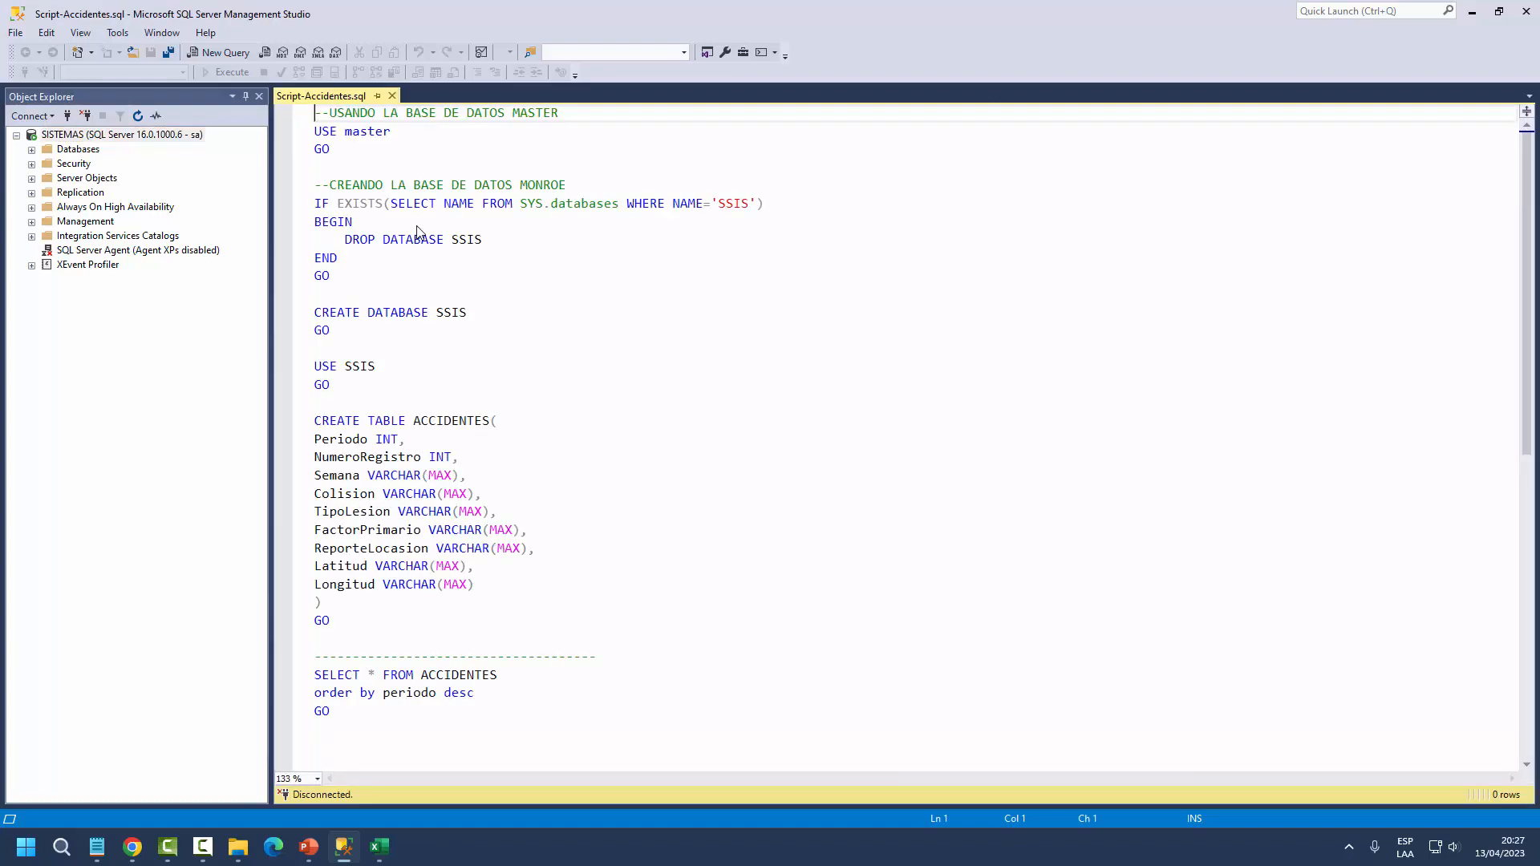
{"action": "scroll", "coordinate": [385, 223], "scroll_direction": "up", "scroll_amount": 5}
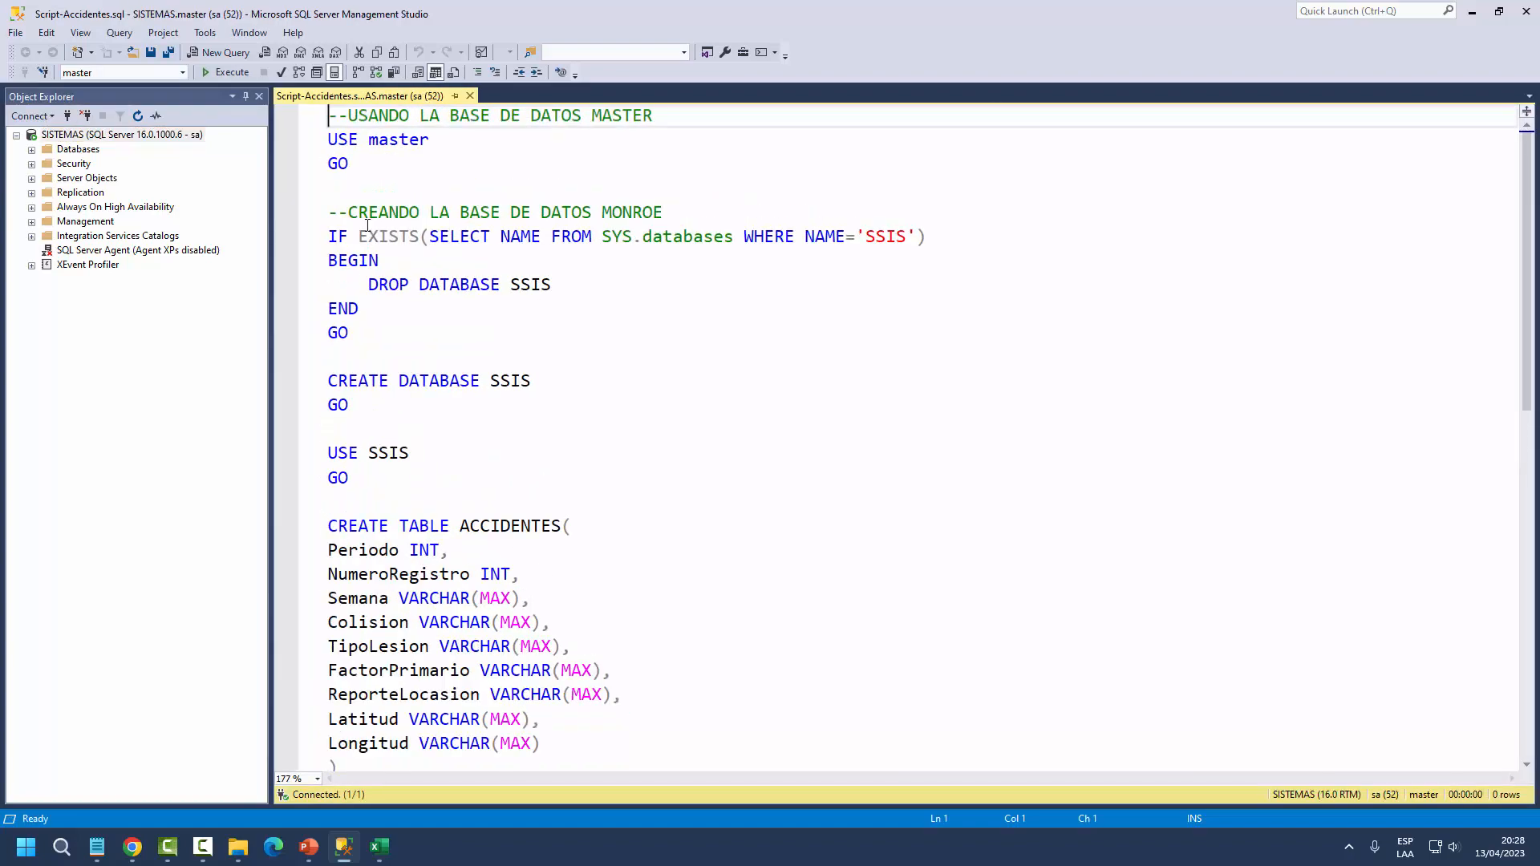
{"action": "scroll", "coordinate": [367, 225], "scroll_direction": "down", "scroll_amount": 1}
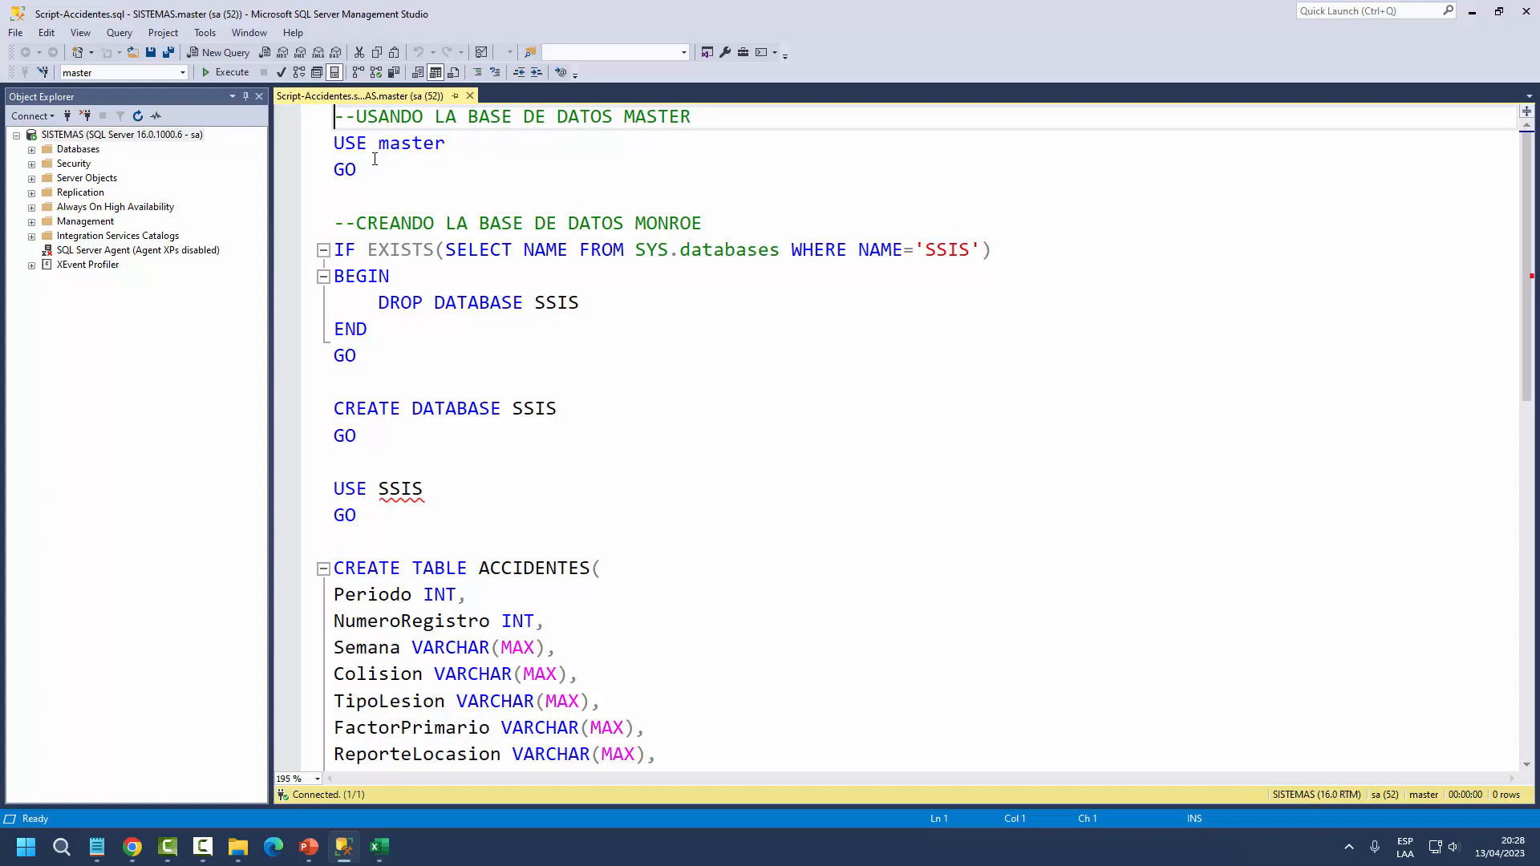
- Examine the USE master and GO statements at the start of the script
{"action": "left_click_drag", "start_coordinate": [334, 143], "coordinate": [448, 142]}
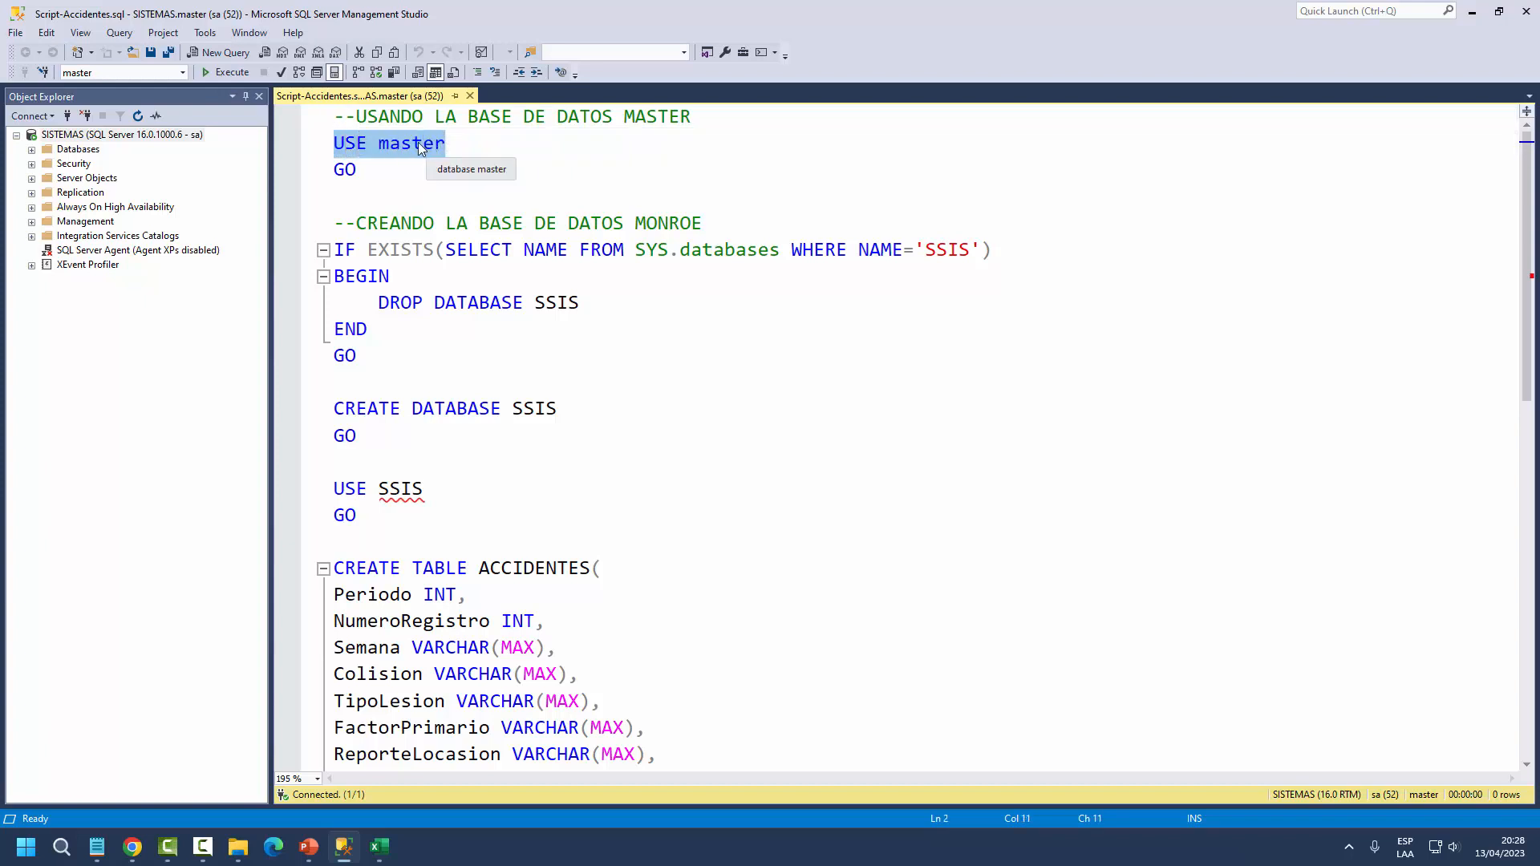
{"action": "double_click", "coordinate": [421, 149]}
{"action": "left_click", "coordinate": [394, 164]}
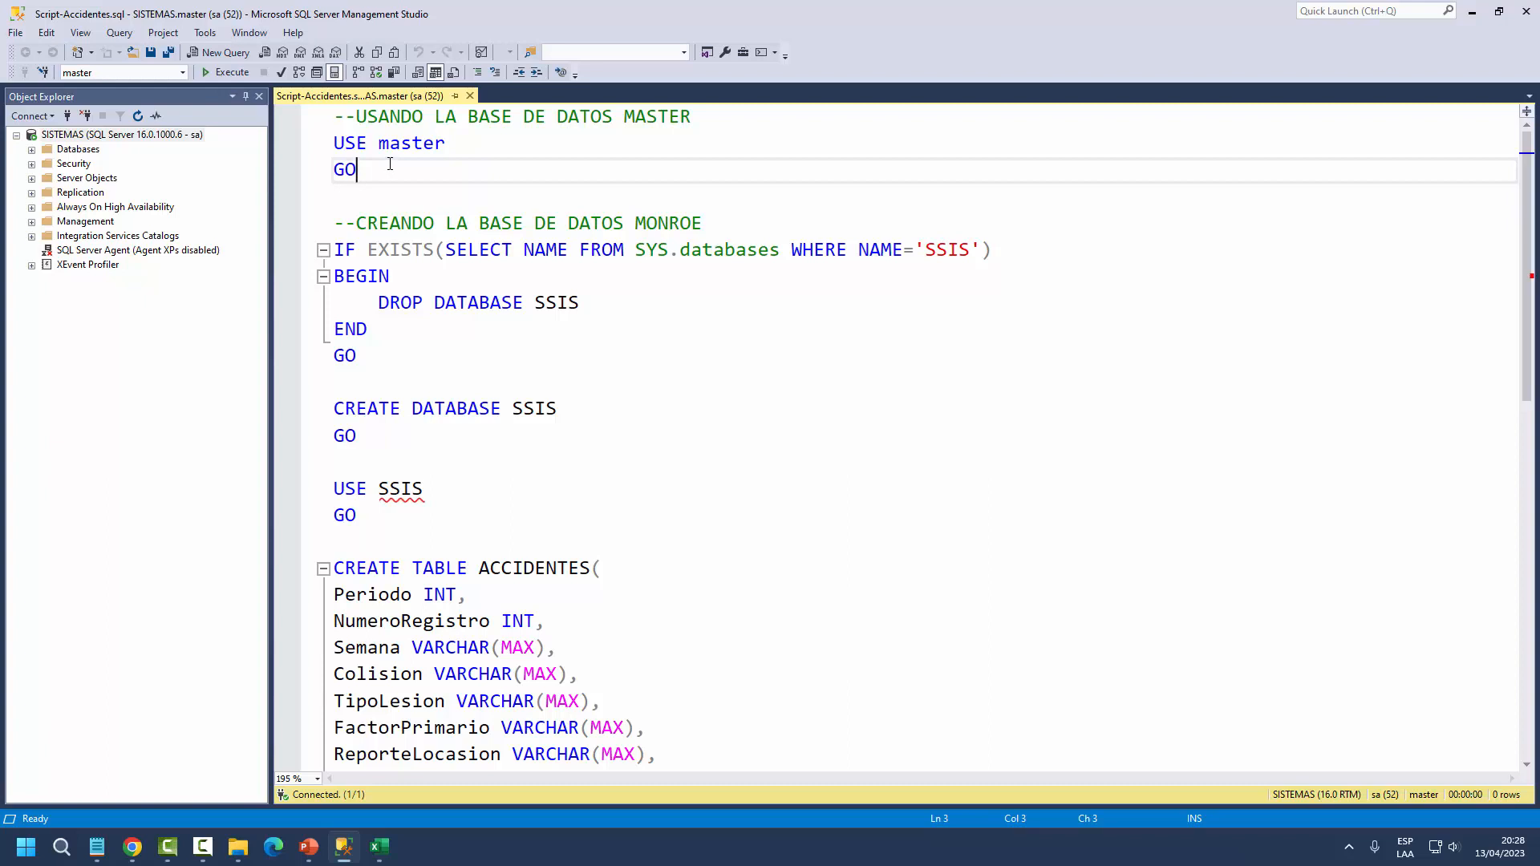
{"action": "key", "text": "shift+Home"}
{"action": "key", "text": "shift+Up"}
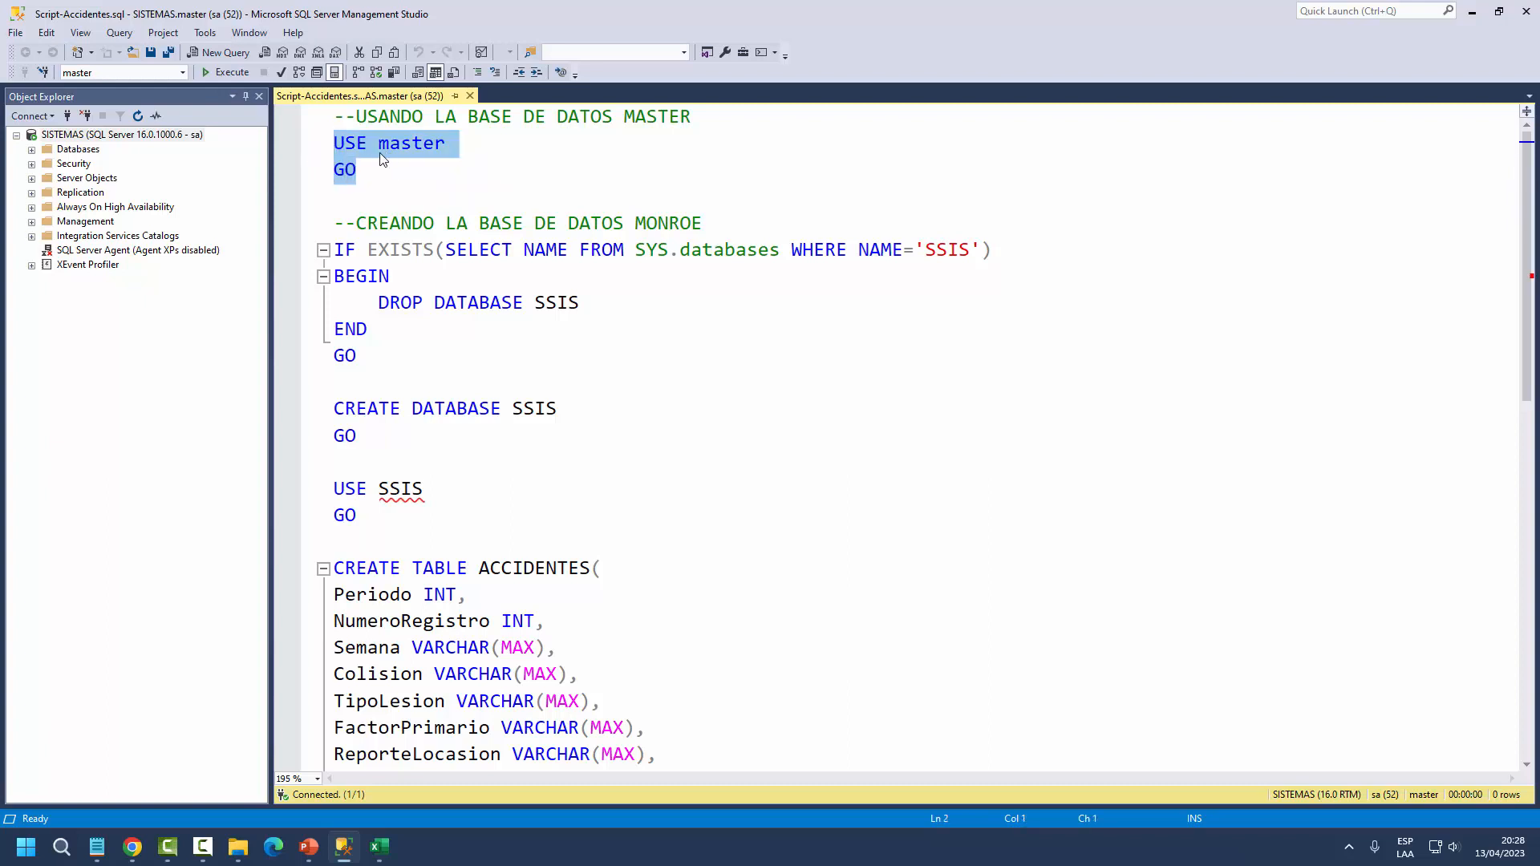
{"action": "left_click", "coordinate": [357, 145]}
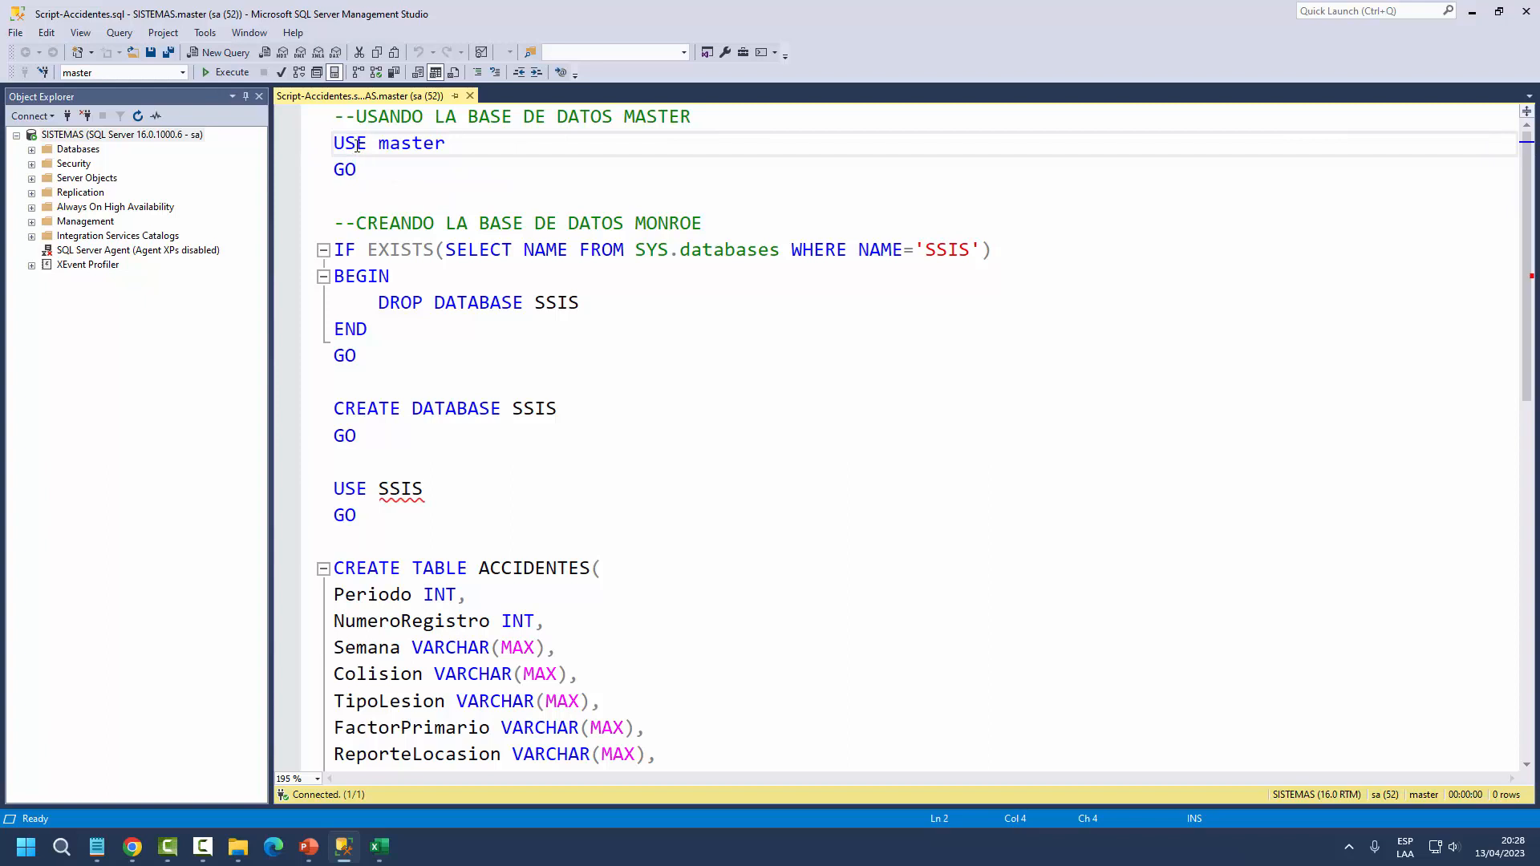
{"action": "double_click", "coordinate": [357, 146]}
{"action": "double_click", "coordinate": [403, 146]}
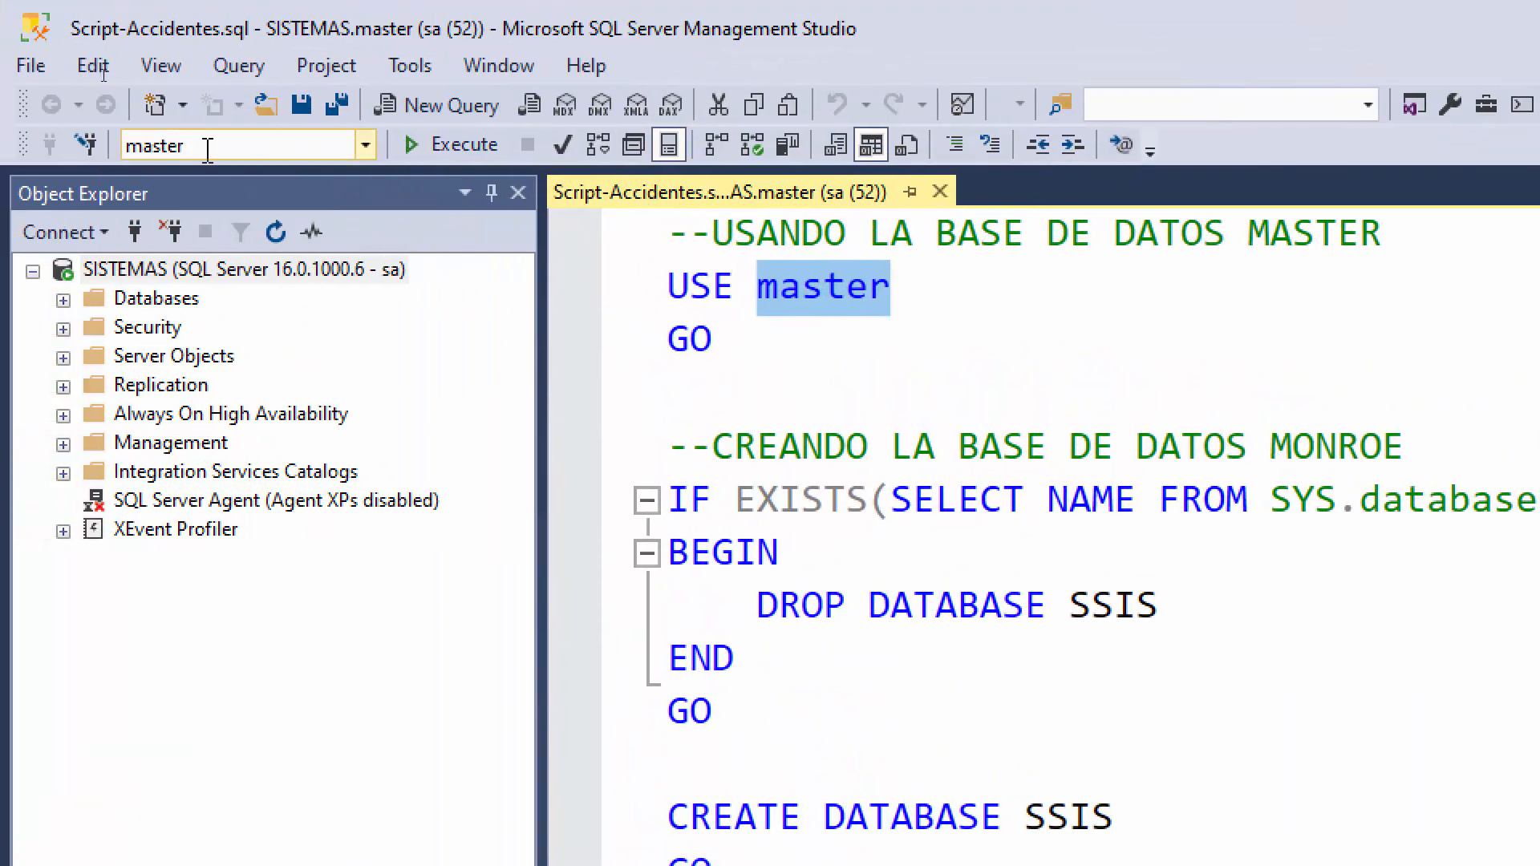
- View the list of available databases for the query, keep master as the active one, and return to the script
{"action": "left_click", "coordinate": [207, 149]}
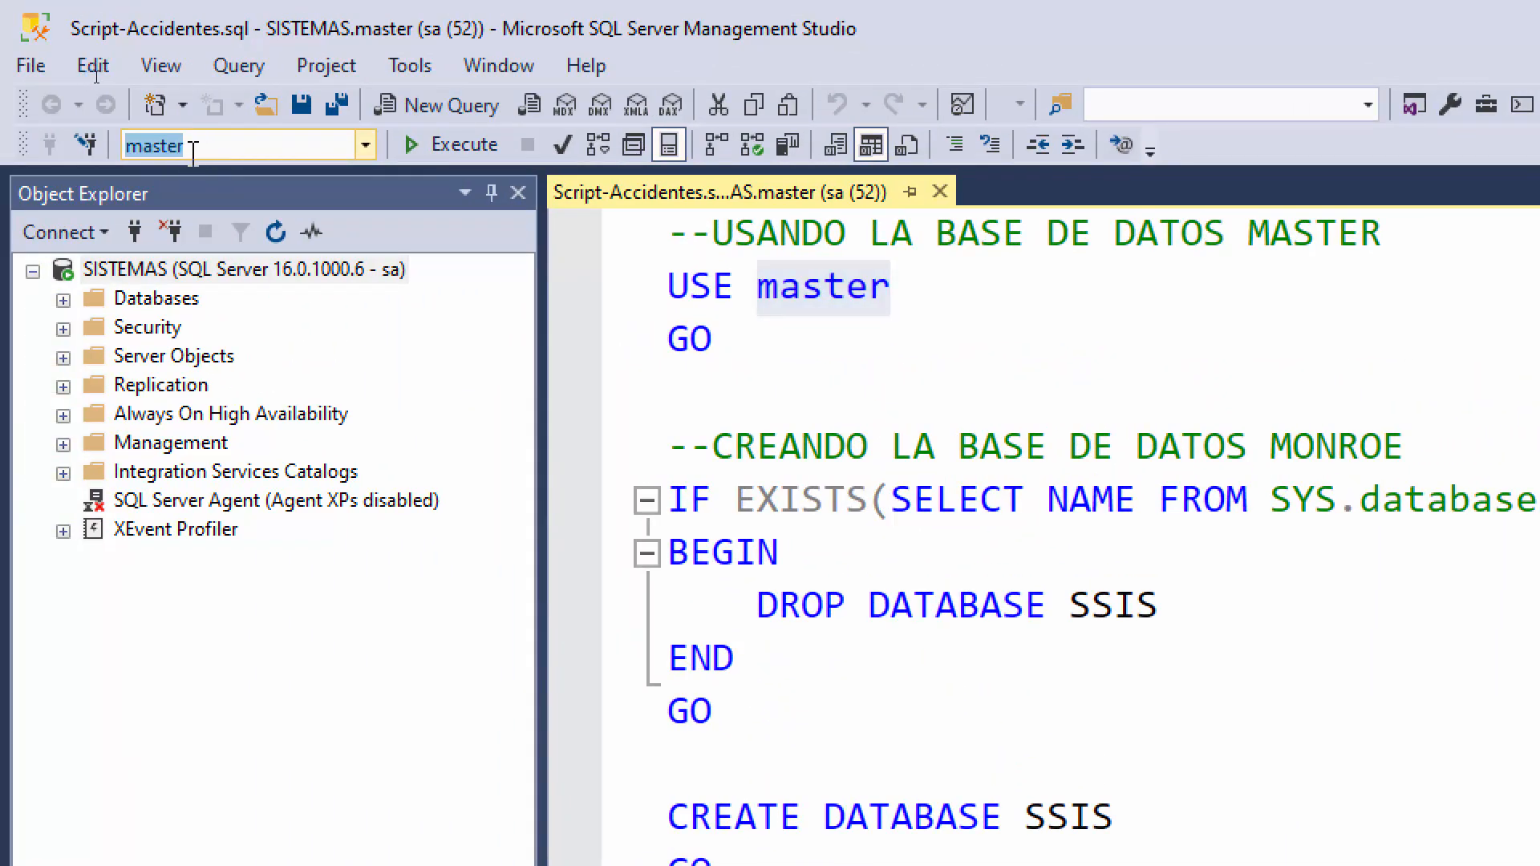
{"action": "left_click", "coordinate": [365, 145]}
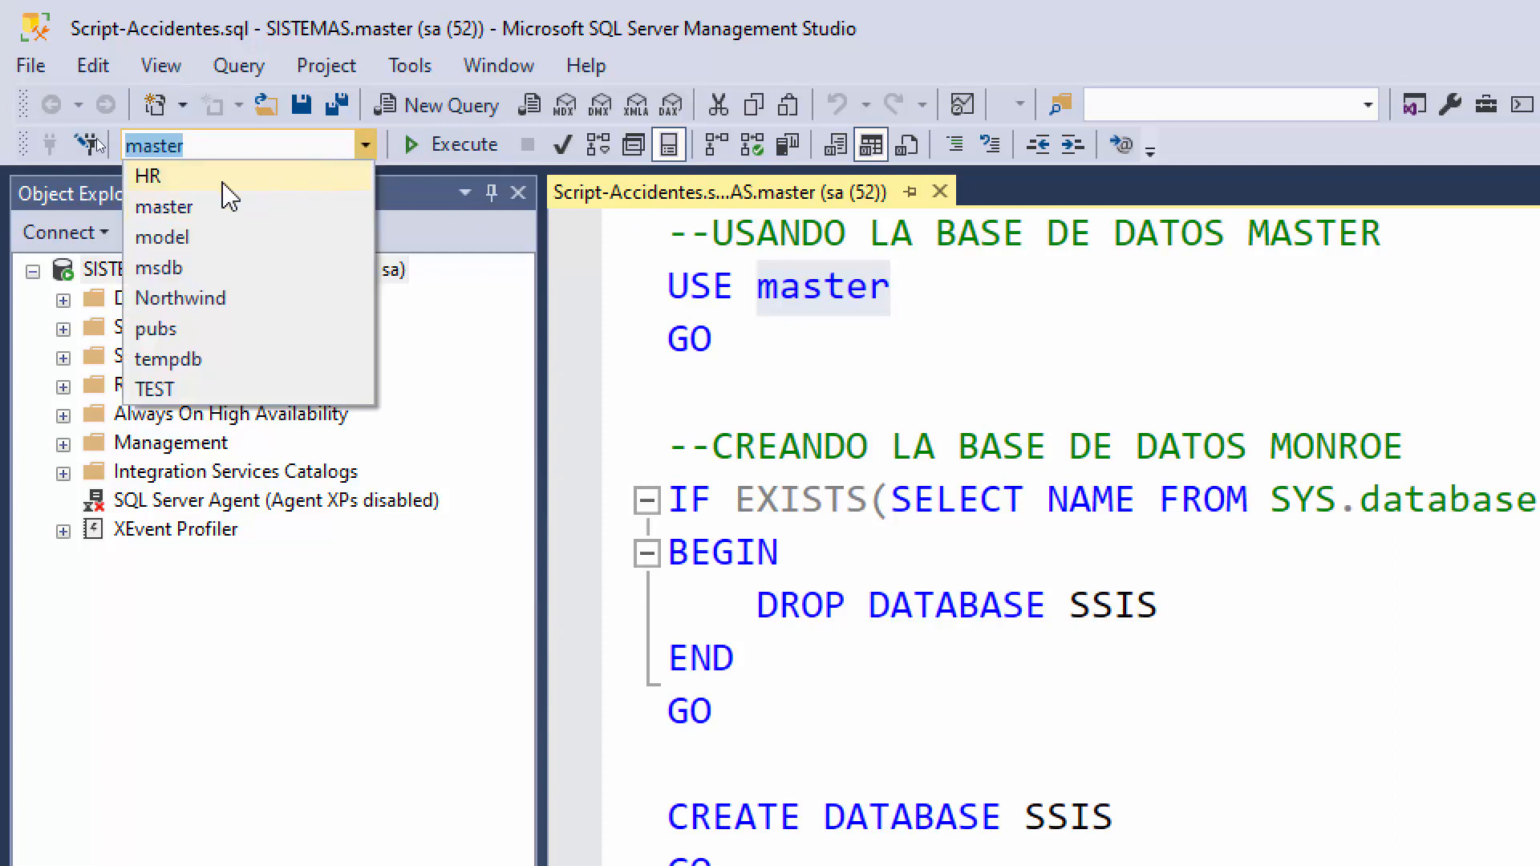
{"action": "left_click", "coordinate": [790, 332]}
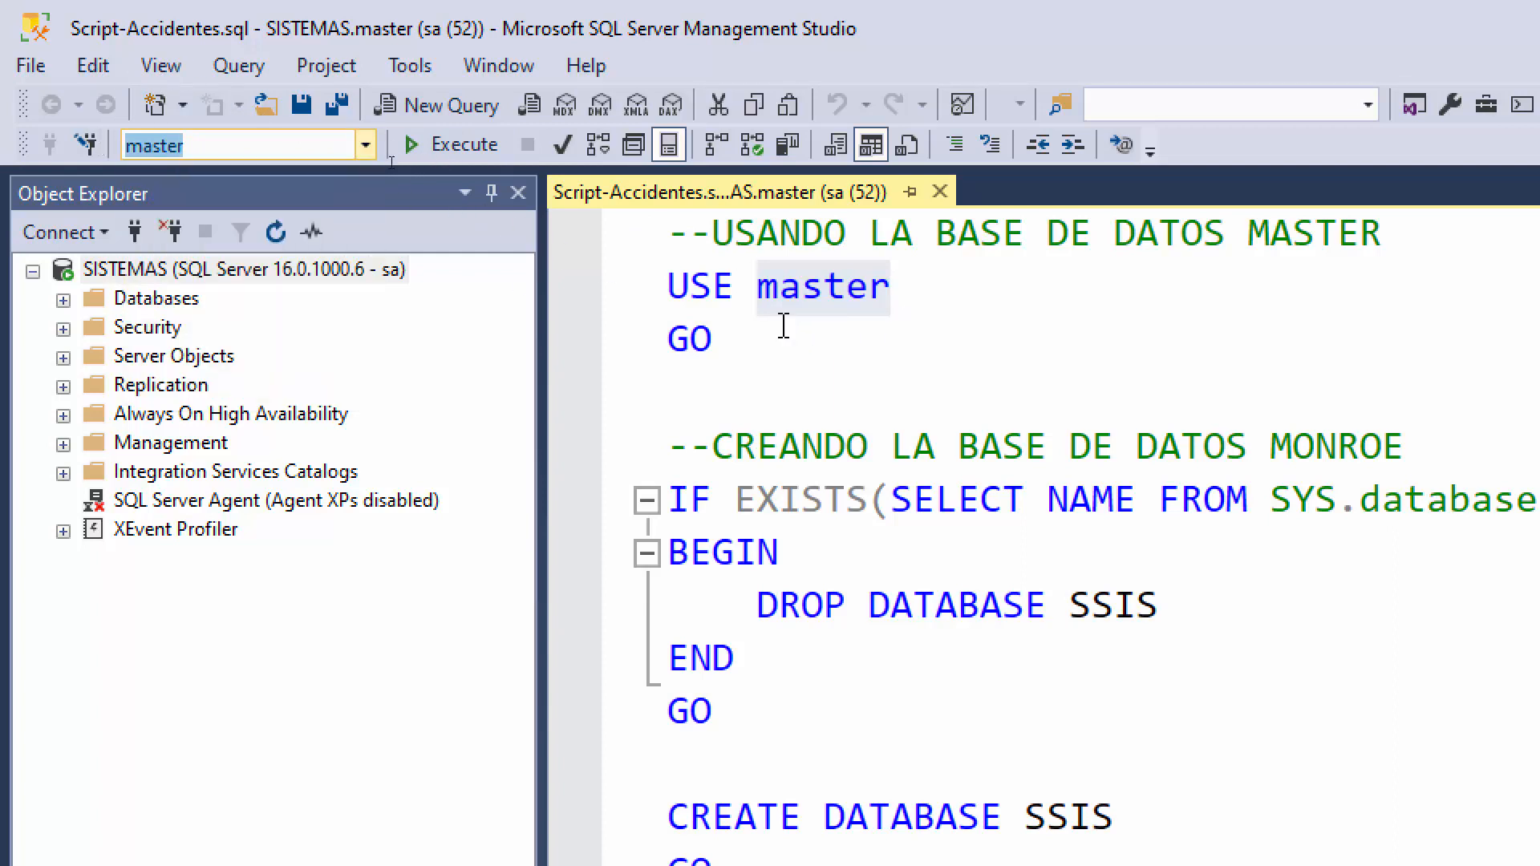
{"action": "left_click", "coordinate": [780, 325]}
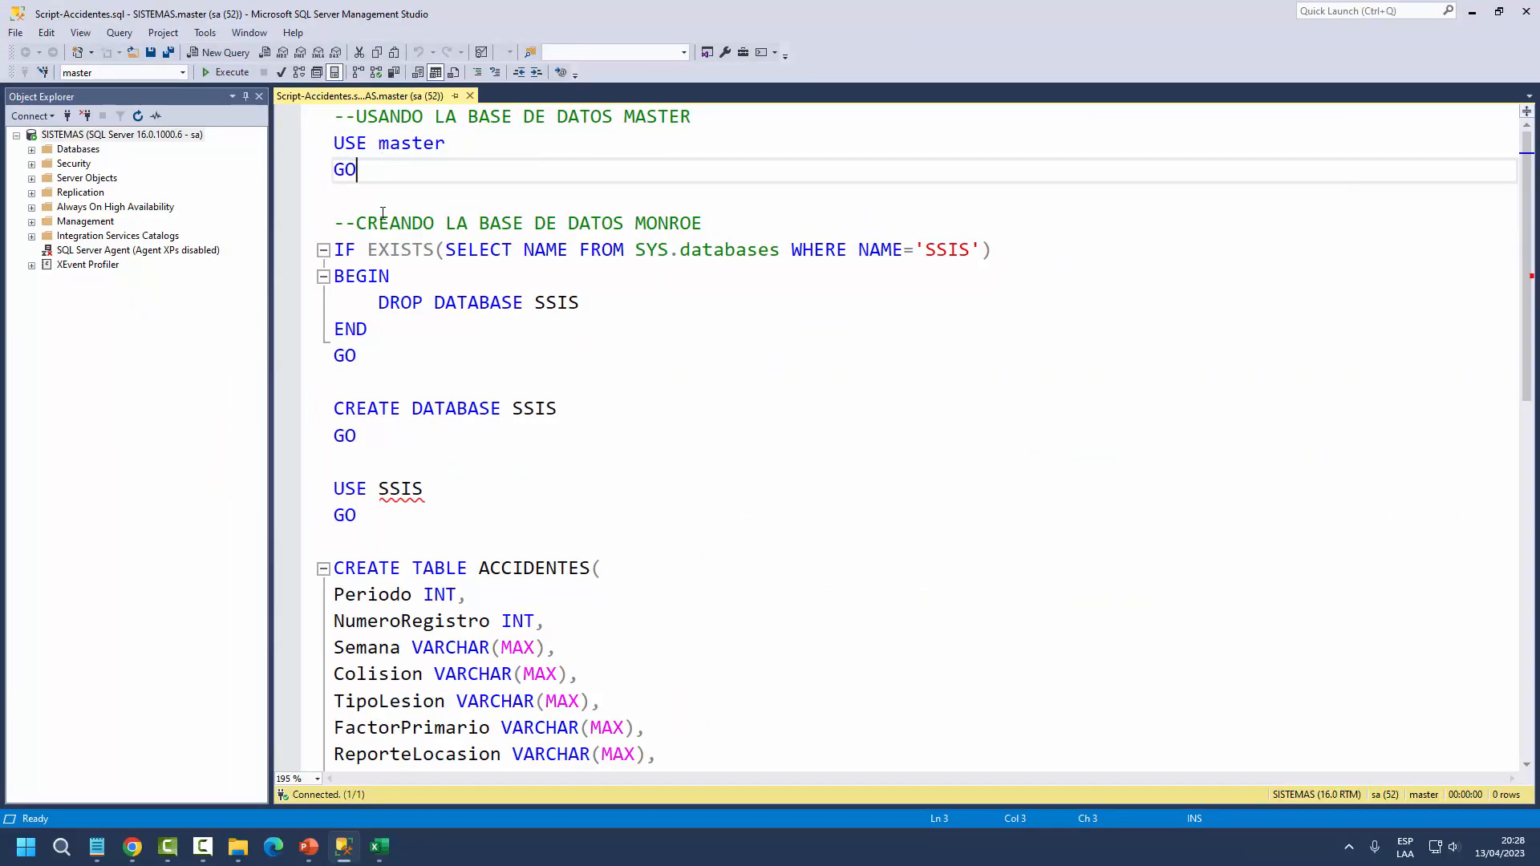
- Replace MONROE with SSIS in the database creation comment of the script
{"action": "left_click_drag", "start_coordinate": [356, 223], "coordinate": [658, 227]}
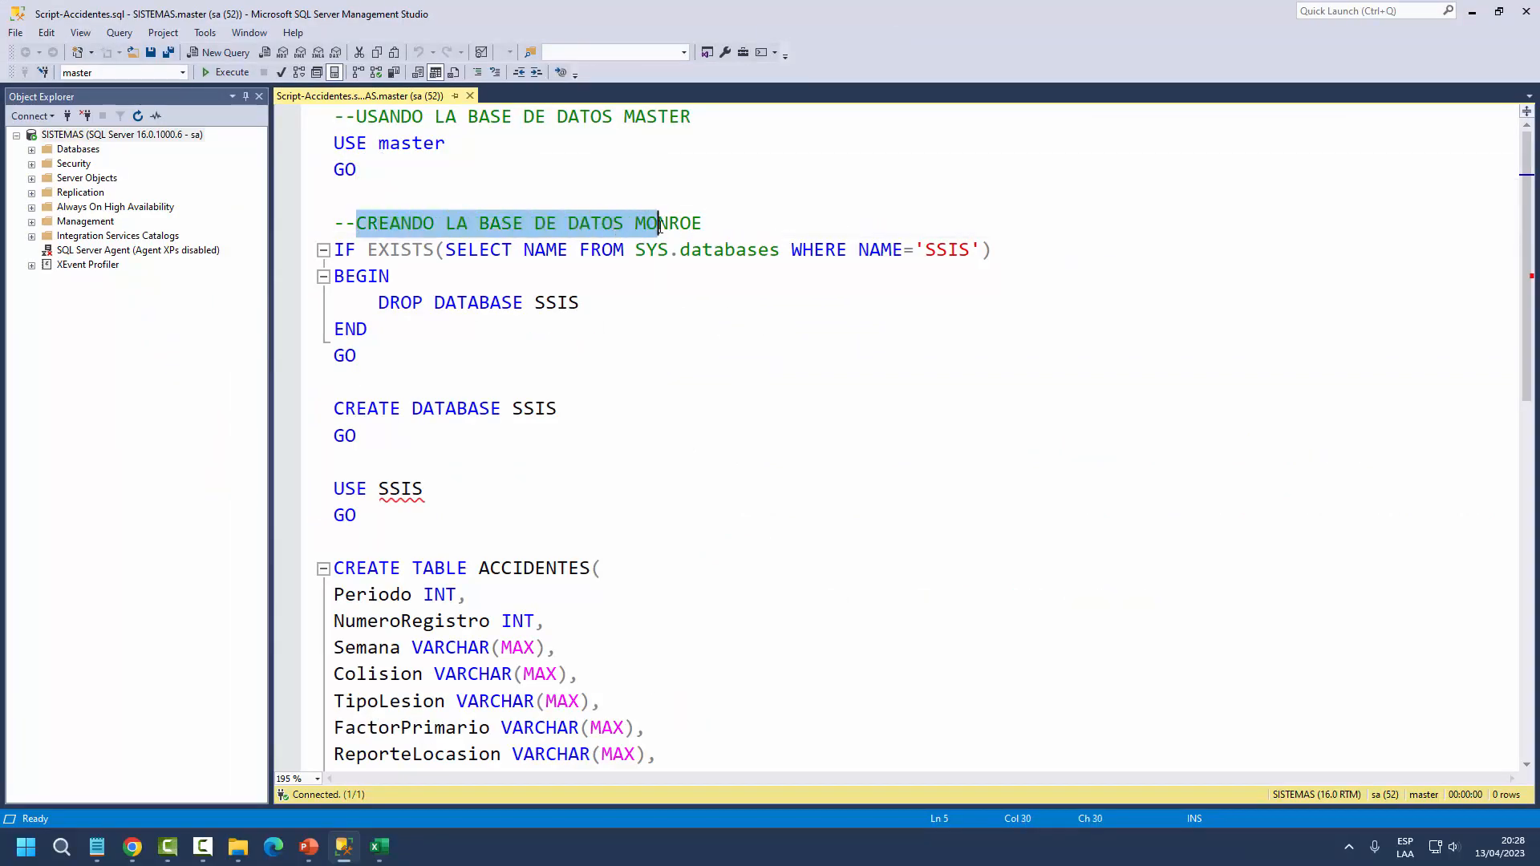
{"action": "double_click", "coordinate": [658, 226]}
{"action": "type", "text": "SSIS"}
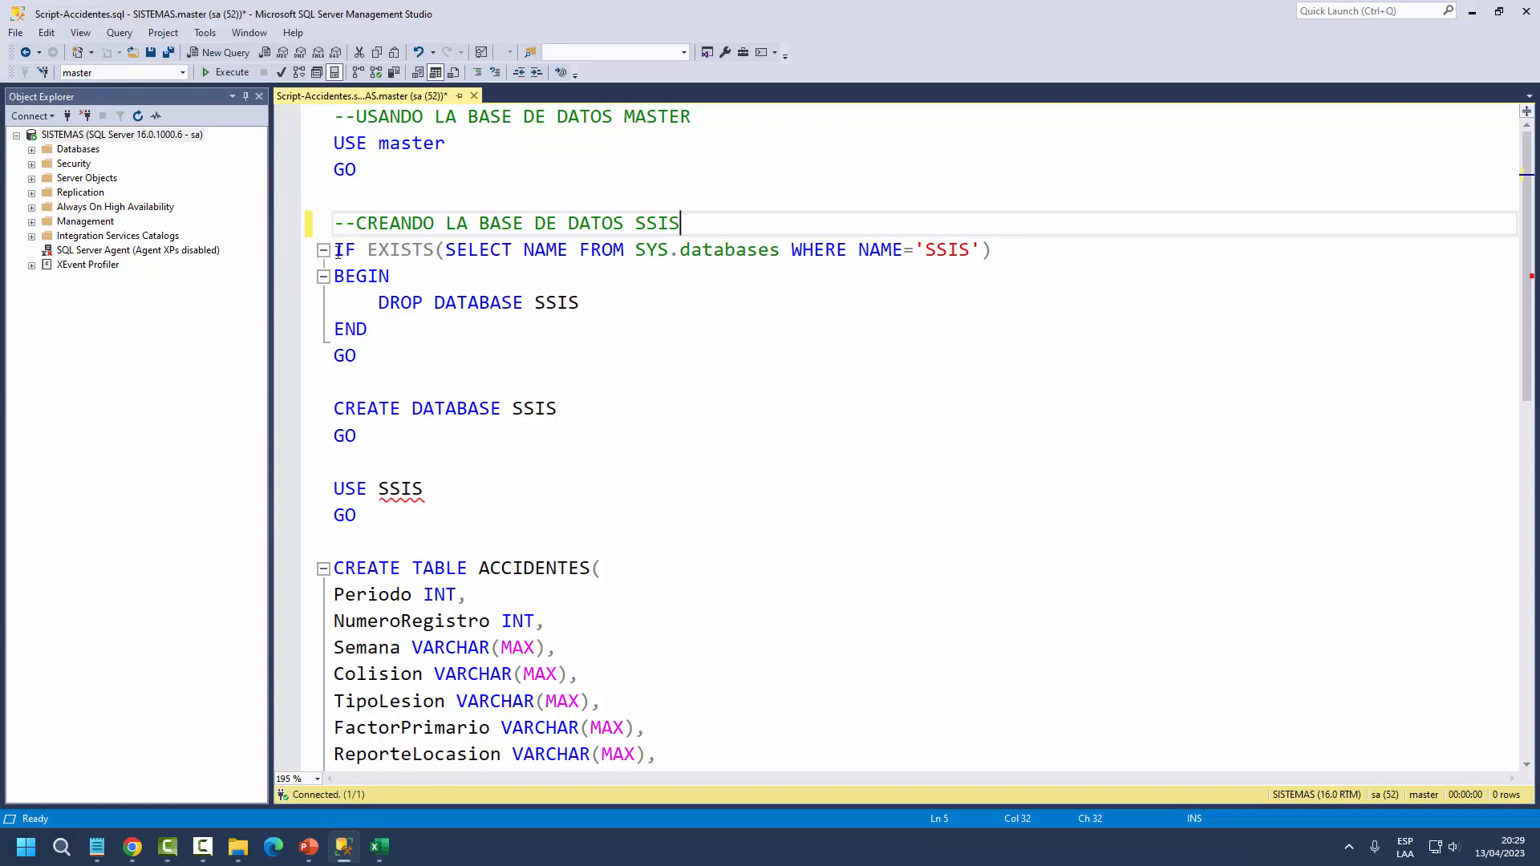
- Examine the IF EXISTS check on SYS.databases for the name SSIS and the DROP DATABASE SSIS statement it guards
{"action": "left_click_drag", "start_coordinate": [338, 252], "coordinate": [355, 252]}
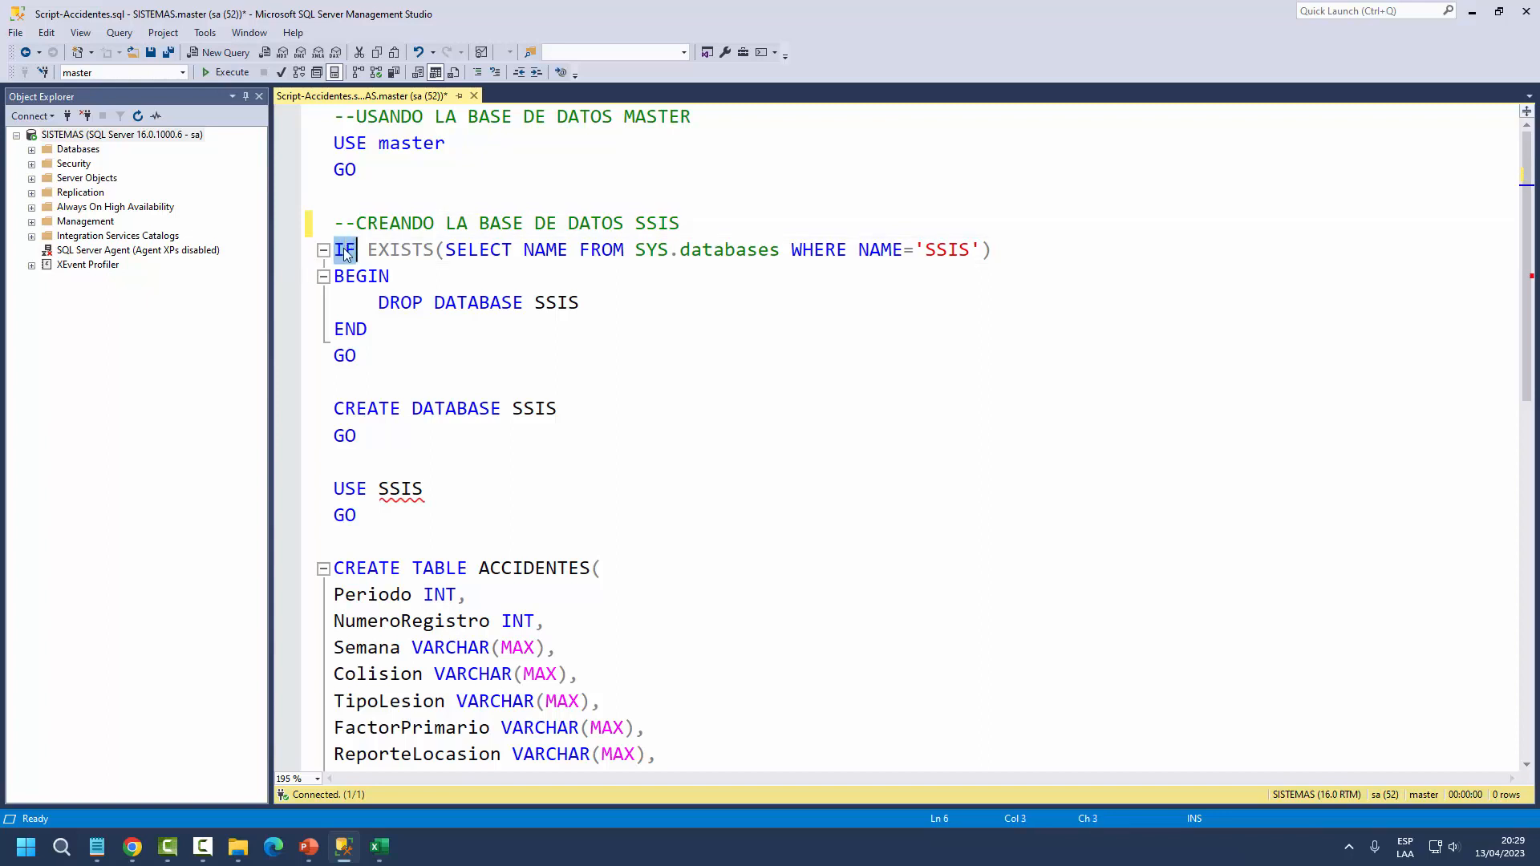
{"action": "double_click", "coordinate": [402, 251]}
{"action": "left_click_drag", "start_coordinate": [446, 251], "coordinate": [782, 253]}
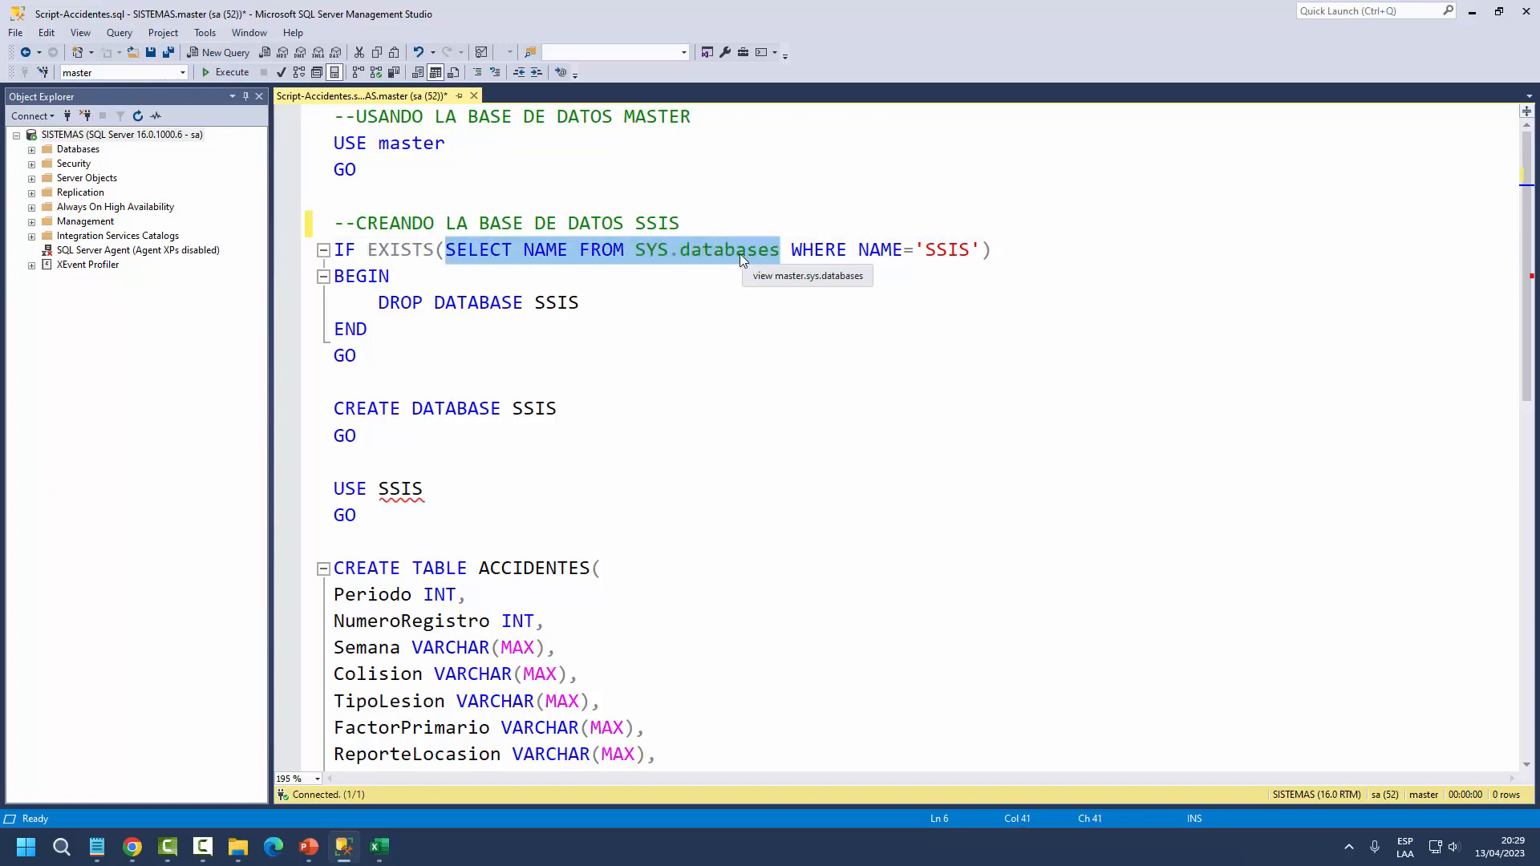
{"action": "left_click", "coordinate": [700, 253]}
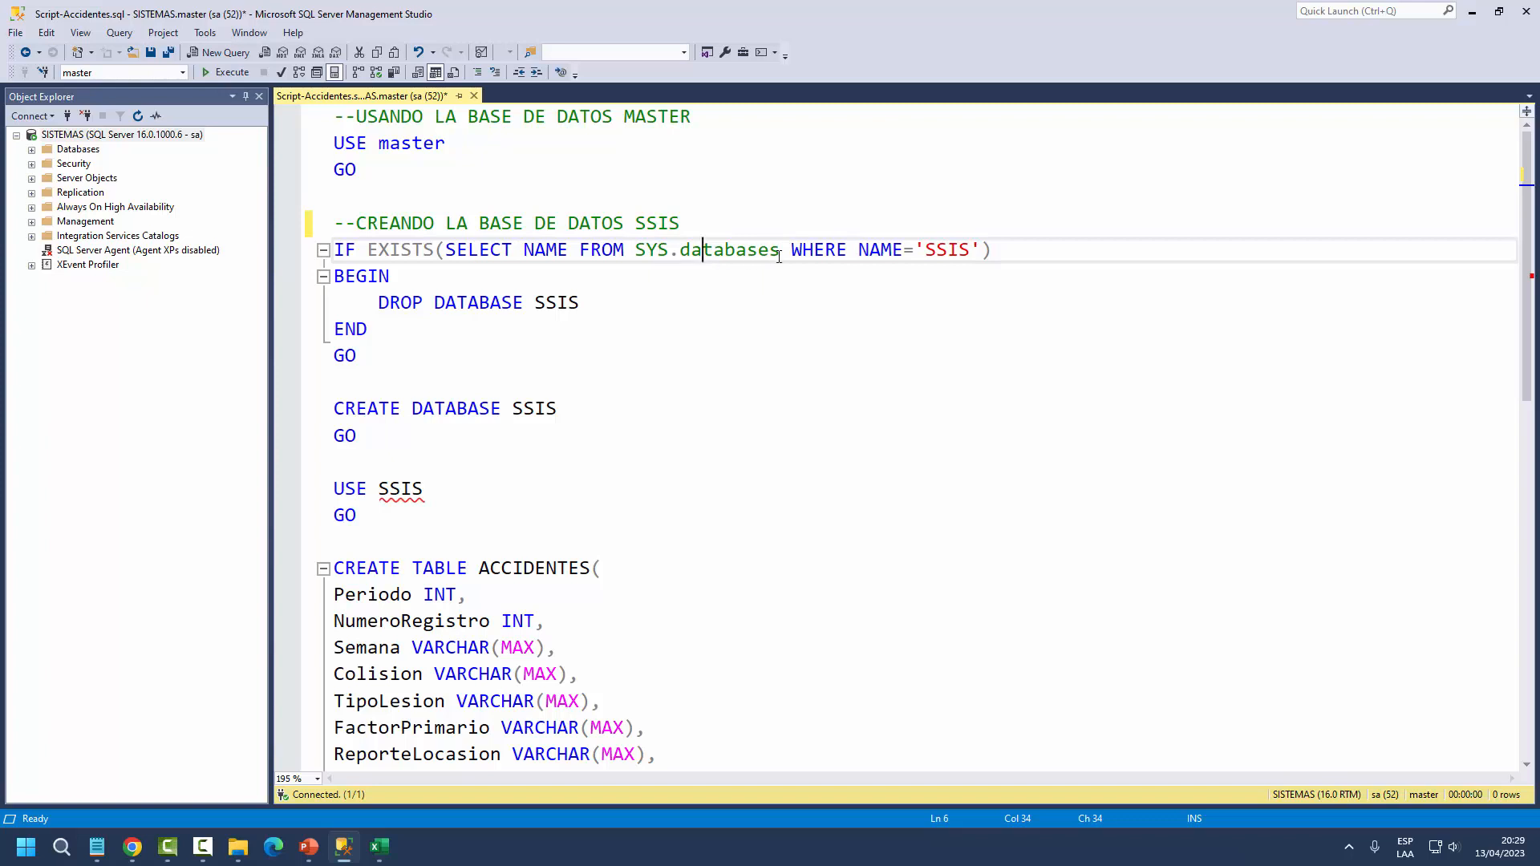
{"action": "left_click_drag", "start_coordinate": [925, 252], "coordinate": [971, 256]}
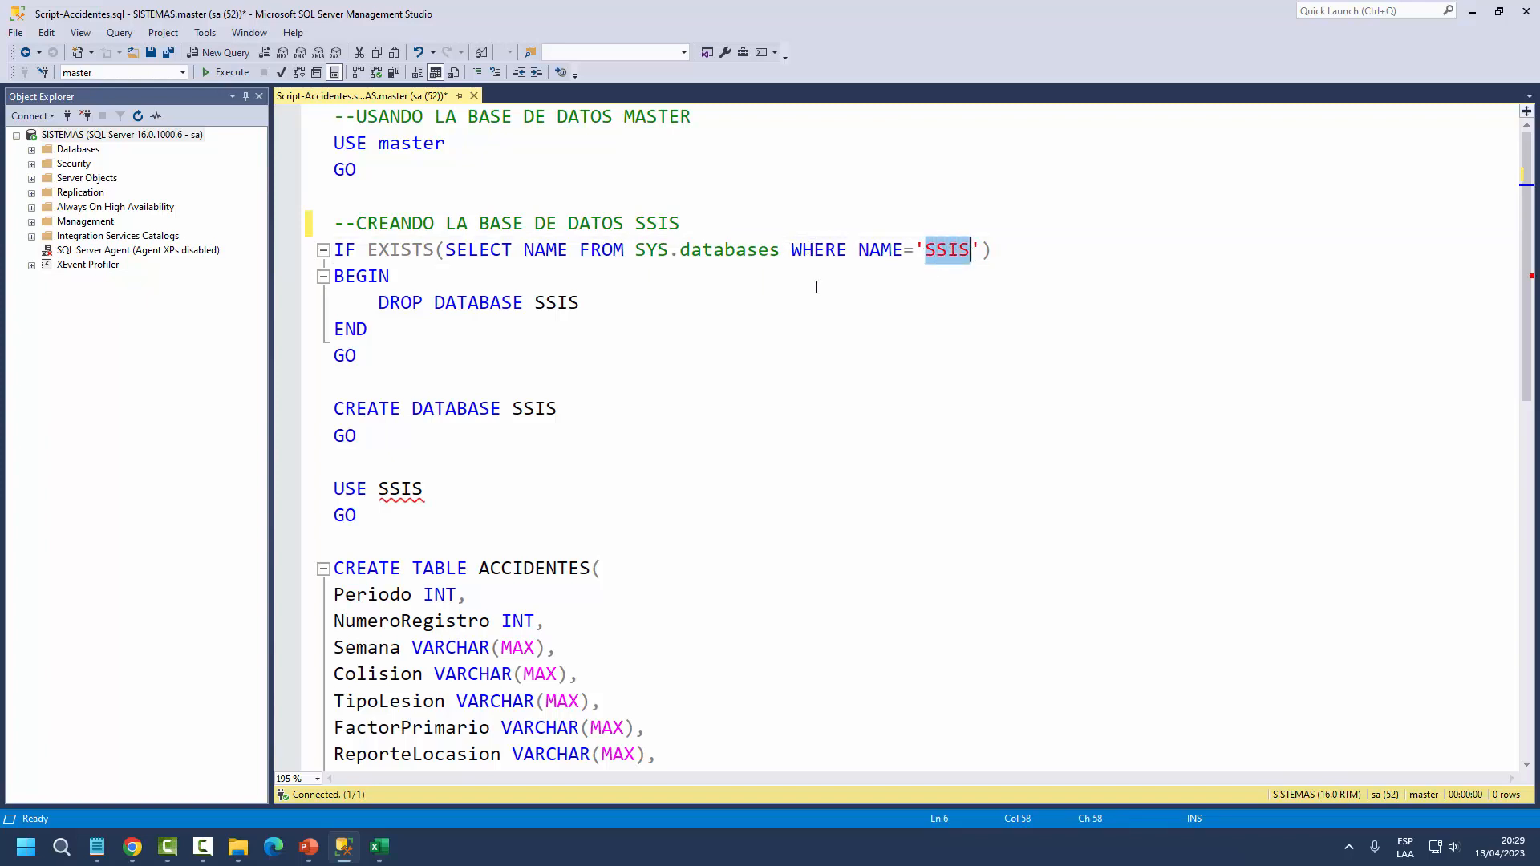
{"action": "left_click_drag", "start_coordinate": [379, 305], "coordinate": [579, 309]}
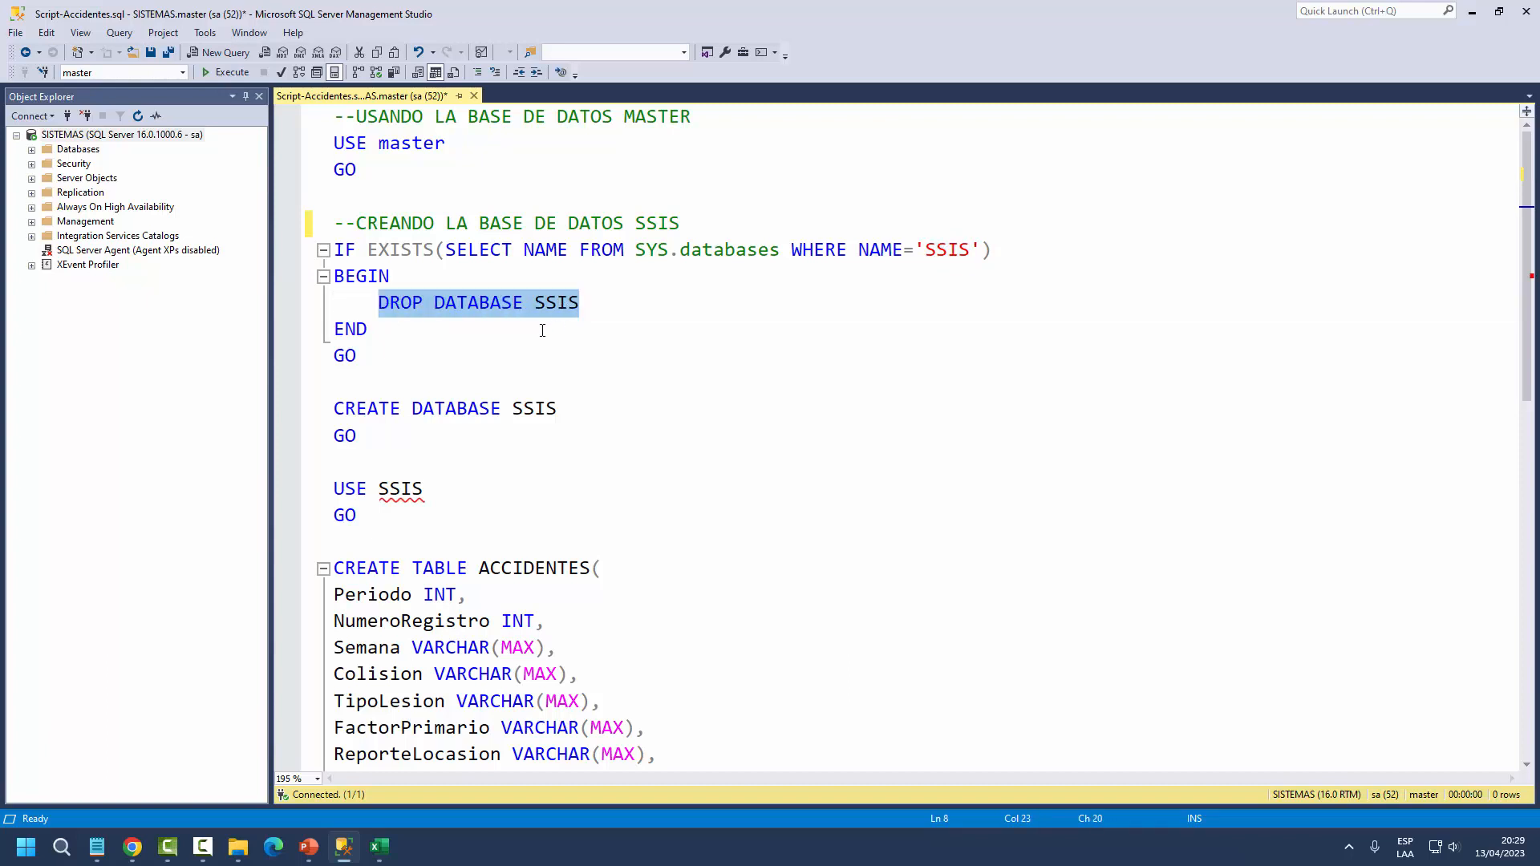
- Examine the CREATE DATABASE SSIS and USE SSIS statements in the script
{"action": "left_click", "coordinate": [335, 408]}
{"action": "left_click_drag", "start_coordinate": [335, 408], "coordinate": [485, 445]}
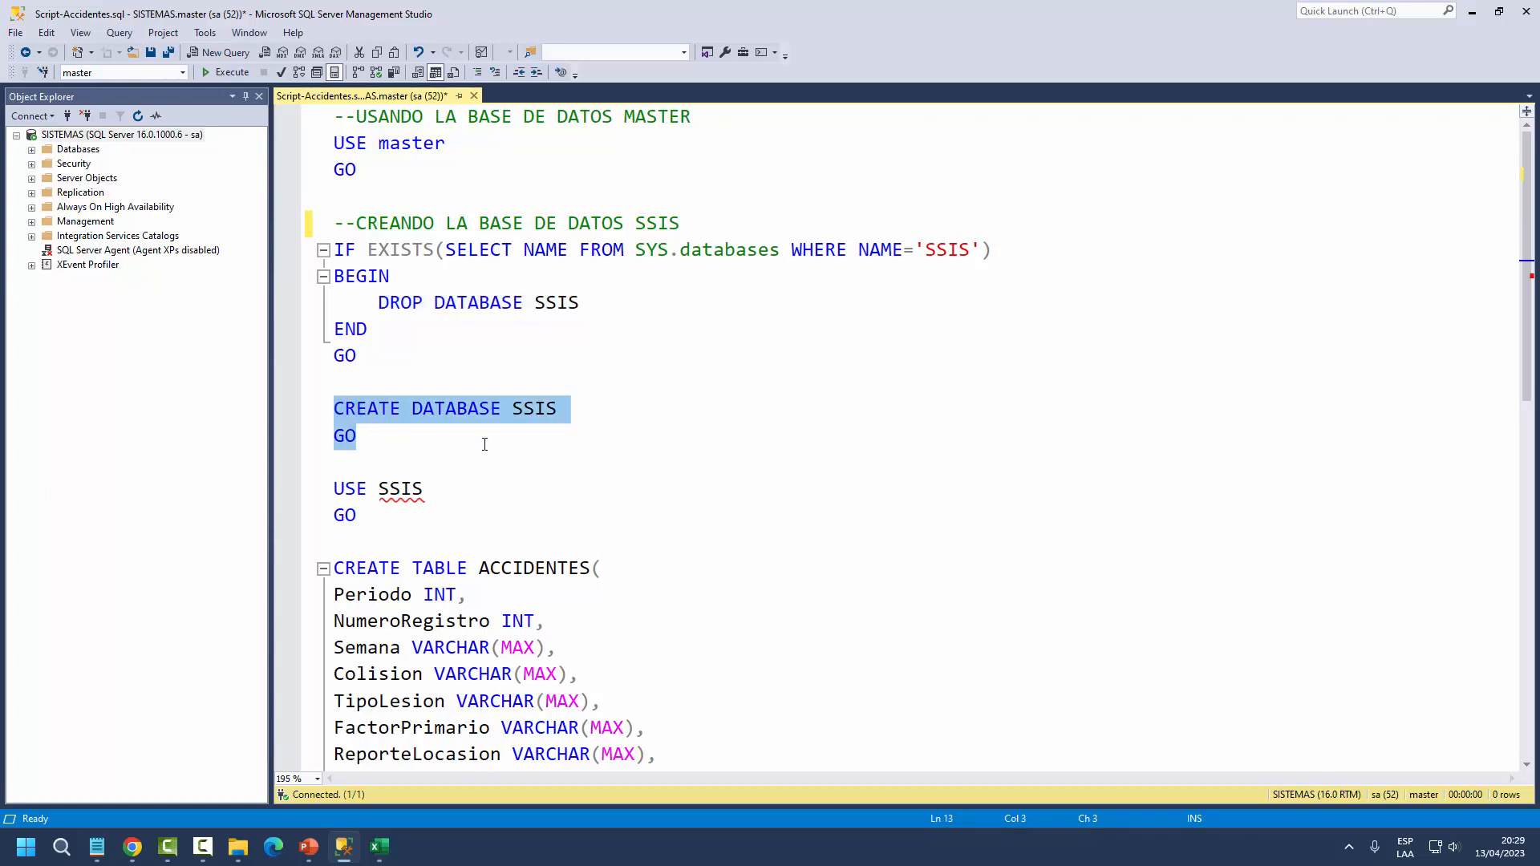
{"action": "double_click", "coordinate": [536, 407]}
{"action": "left_click_drag", "start_coordinate": [335, 408], "coordinate": [500, 411]}
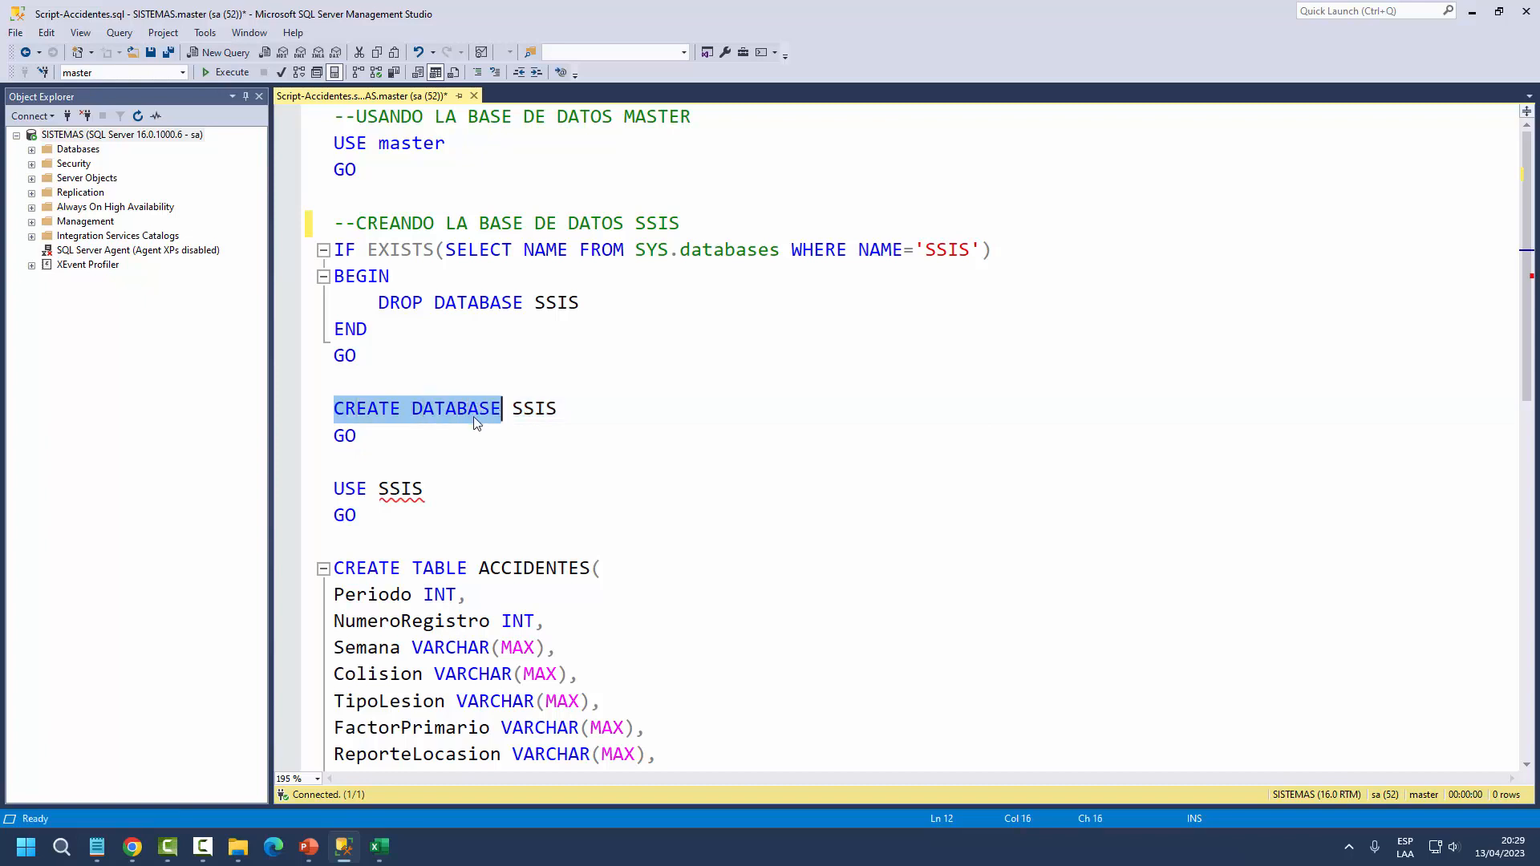
{"action": "scroll", "coordinate": [474, 423], "scroll_direction": "down", "scroll_amount": 2}
{"action": "left_click_drag", "start_coordinate": [338, 332], "coordinate": [438, 332]}
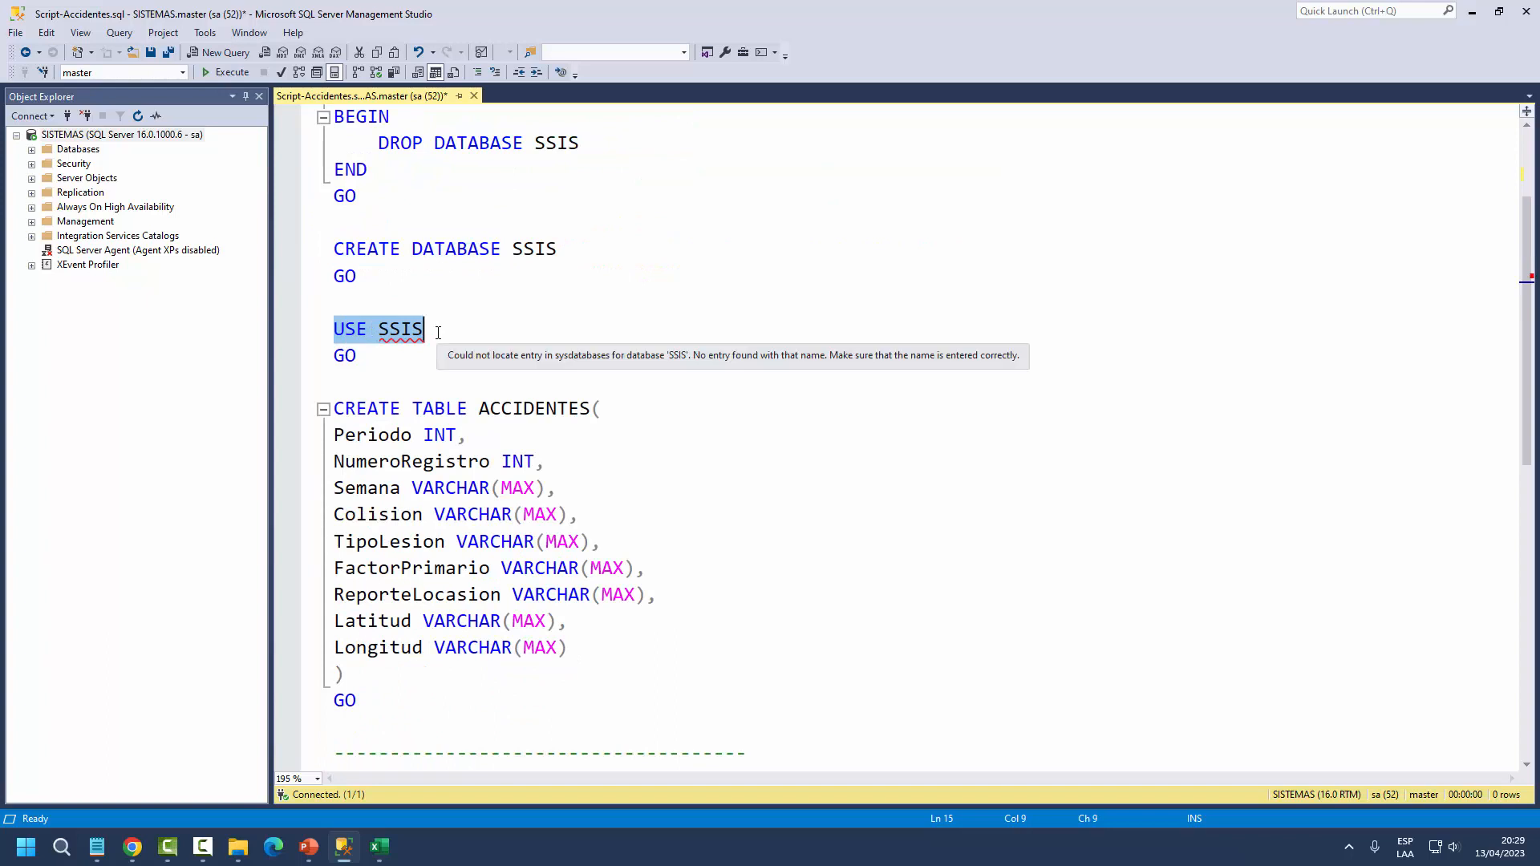
{"action": "left_click", "coordinate": [374, 330]}
{"action": "scroll", "coordinate": [374, 321], "scroll_direction": "down", "scroll_amount": 1}
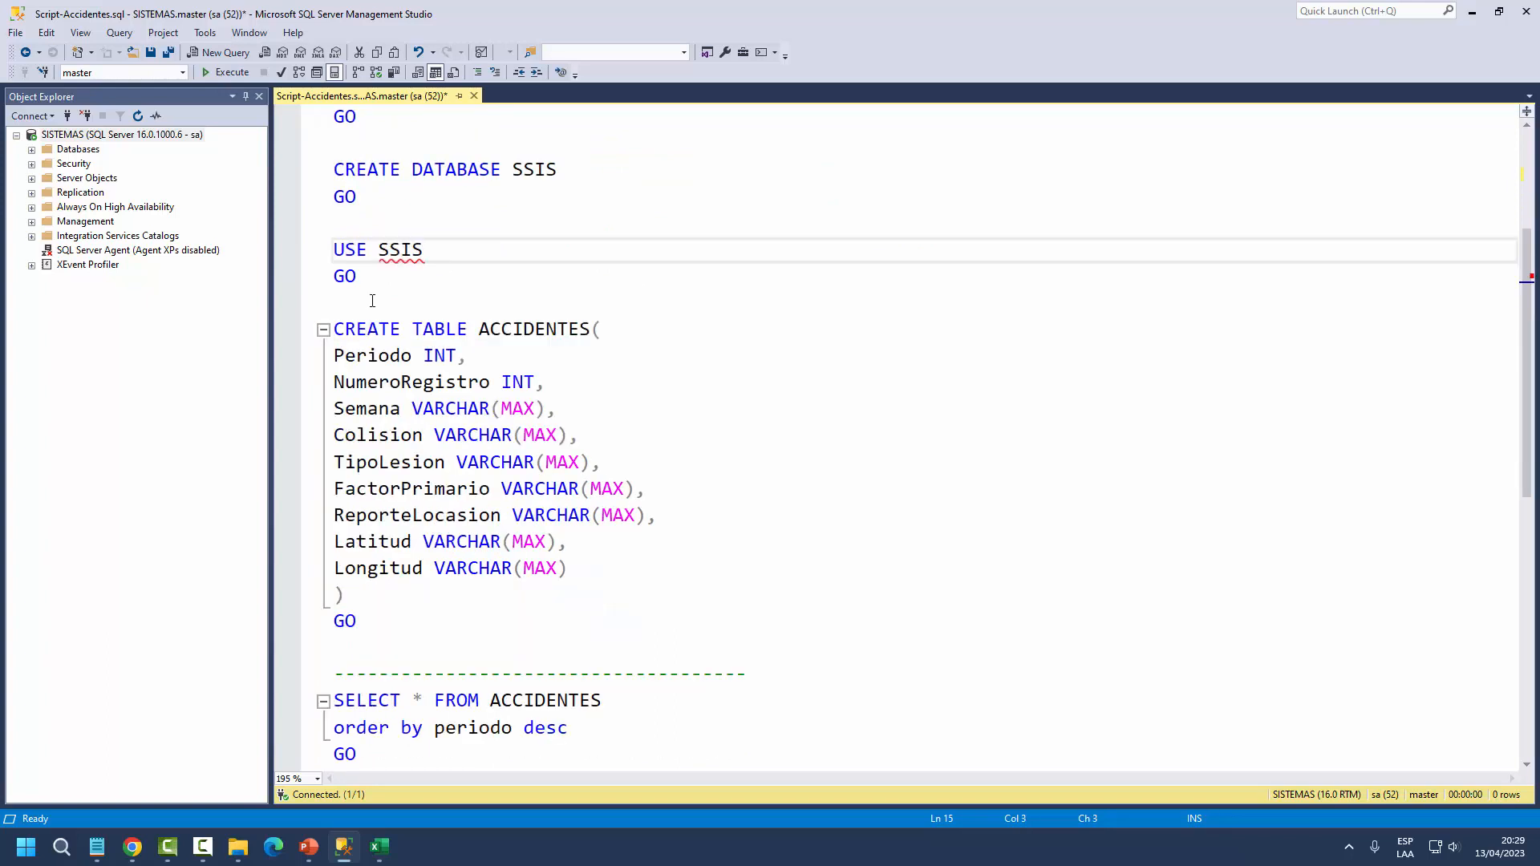
- Examine the CREATE TABLE ACCIDENTES statement and its Periodo and NumeroRegistro column definitions
{"action": "left_click_drag", "start_coordinate": [334, 330], "coordinate": [464, 334]}
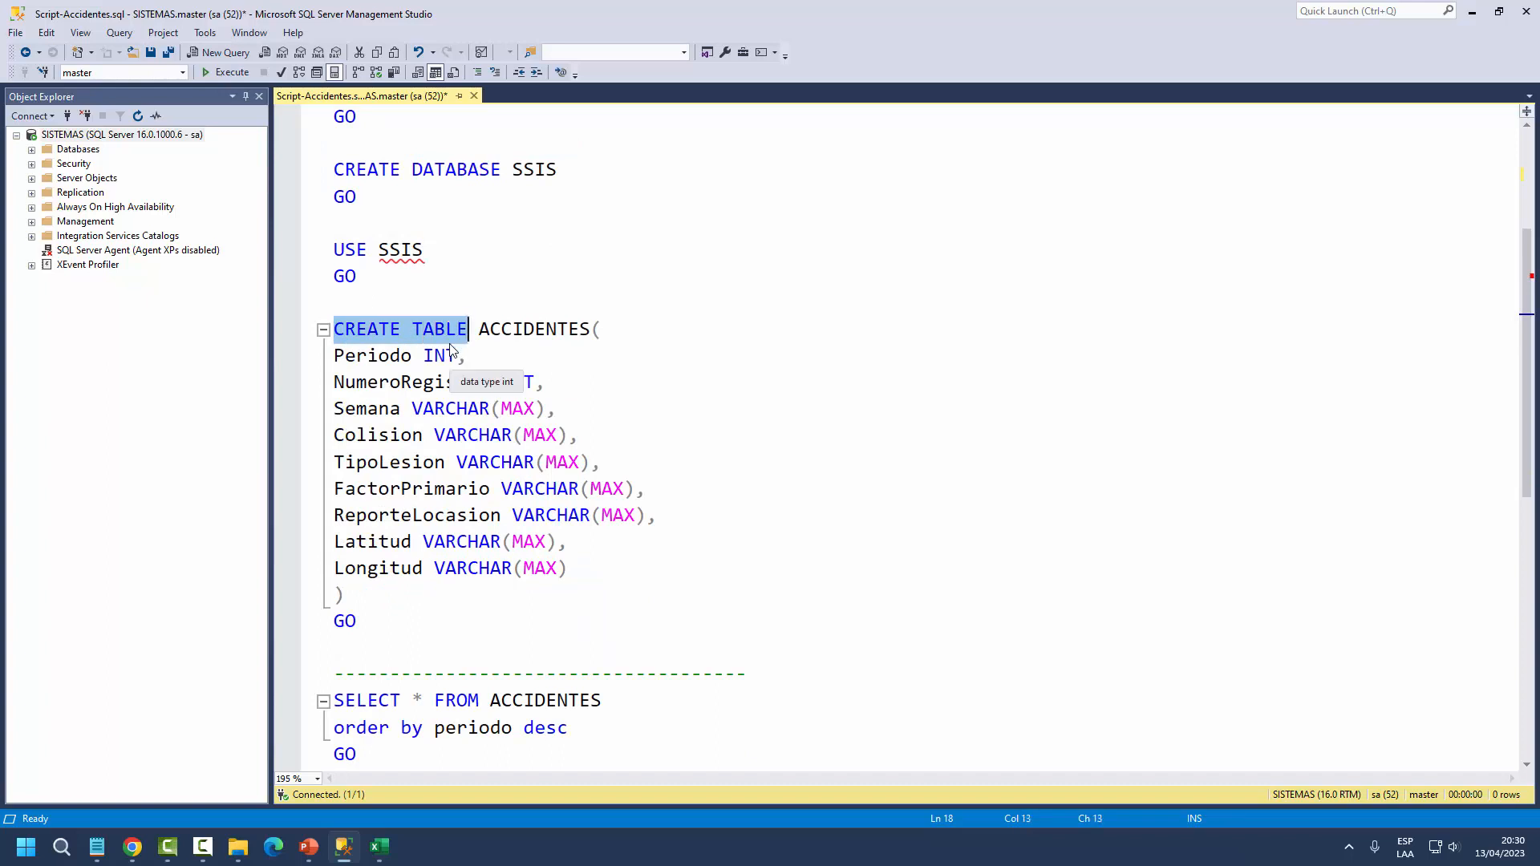
{"action": "double_click", "coordinate": [513, 336]}
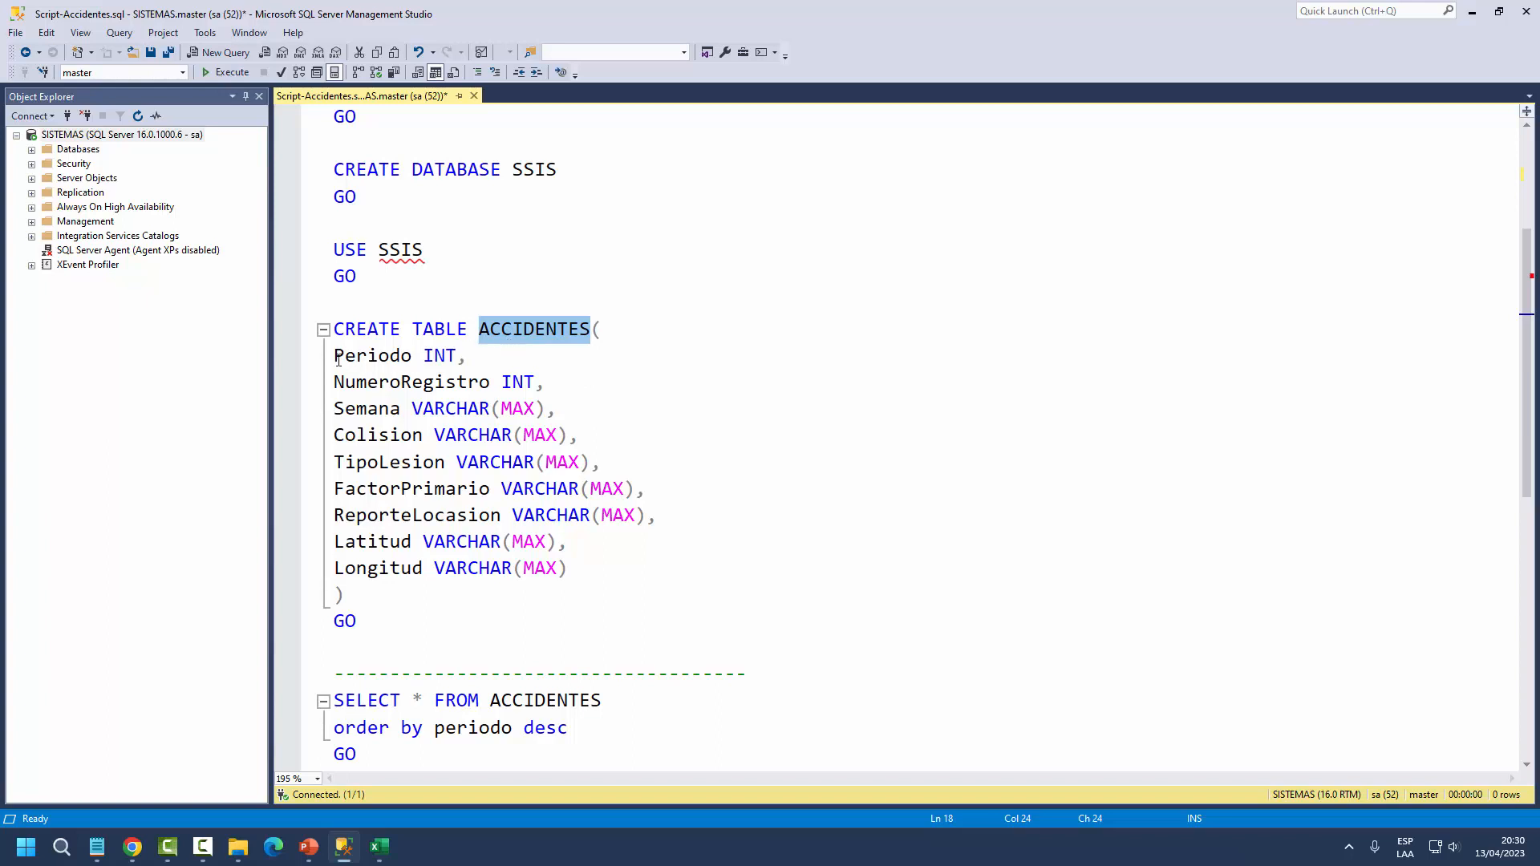
{"action": "left_click_drag", "start_coordinate": [336, 357], "coordinate": [447, 366]}
{"action": "left_click_drag", "start_coordinate": [336, 384], "coordinate": [491, 383]}
- Compare the ACCIDENTES table columns with the header row of DataAccidente_202303.xlsx in Excel, including the extra Periodo column
{"action": "left_click", "coordinate": [380, 846]}
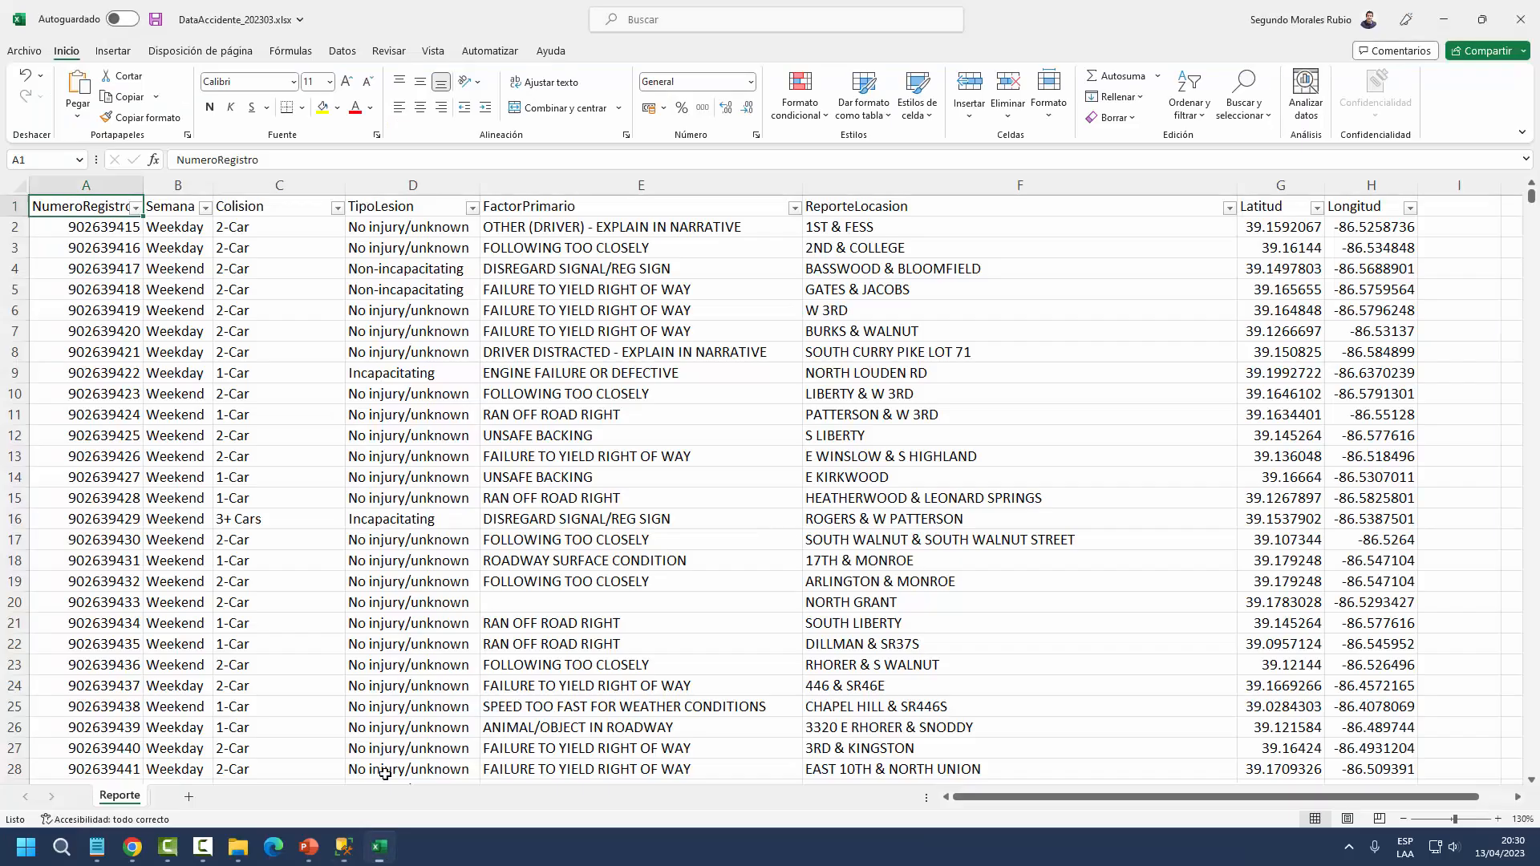
{"action": "left_click", "coordinate": [380, 846]}
{"action": "left_click_drag", "start_coordinate": [335, 410], "coordinate": [446, 518]}
{"action": "left_click_drag", "start_coordinate": [359, 550], "coordinate": [402, 571]}
{"action": "left_click", "coordinate": [381, 847]}
{"action": "left_click_drag", "start_coordinate": [100, 210], "coordinate": [1334, 202]}
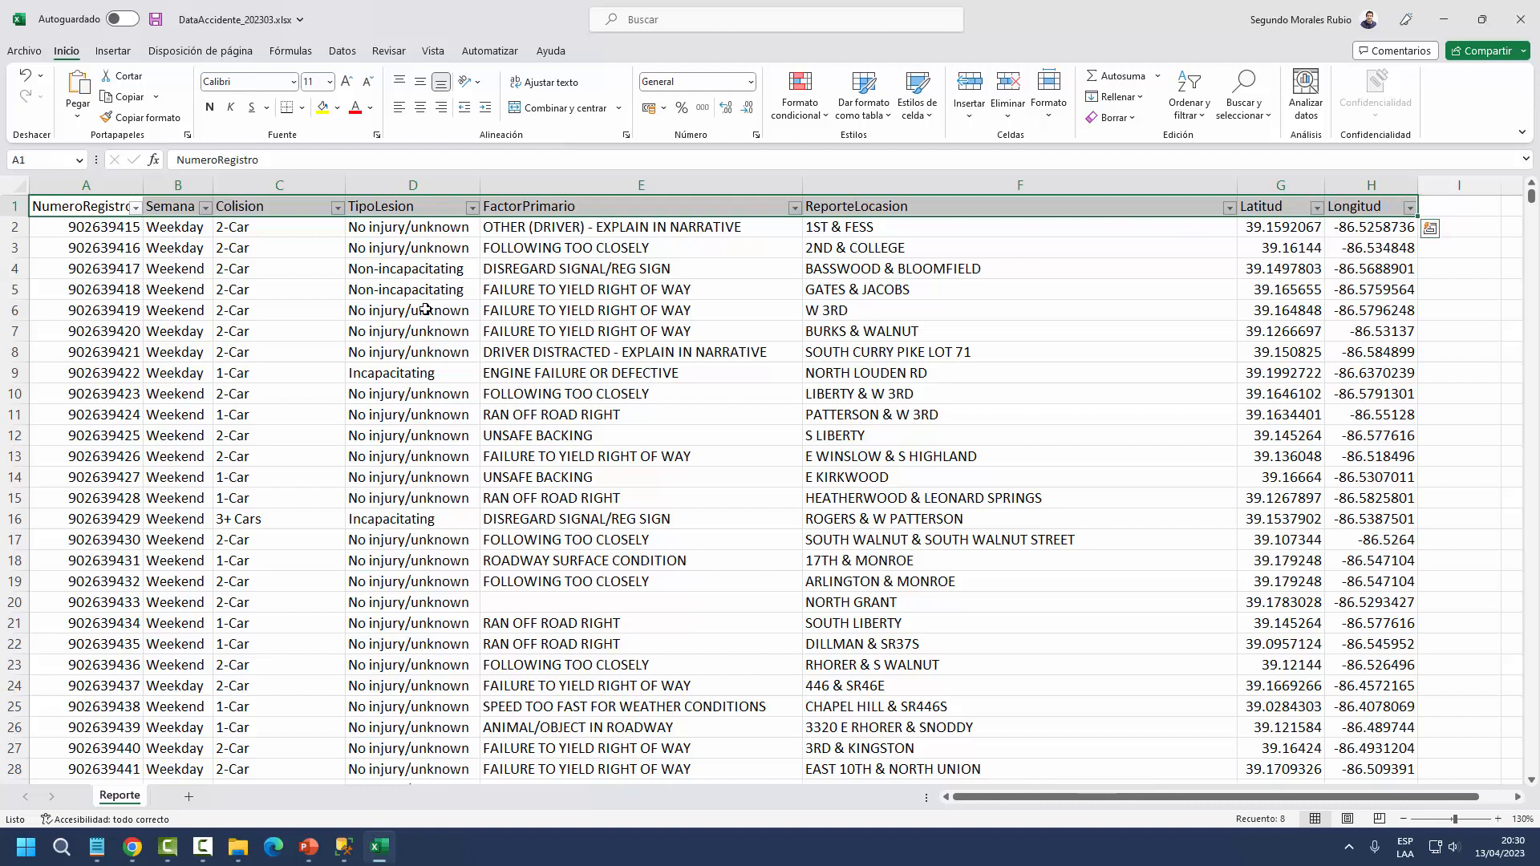
{"action": "left_click", "coordinate": [344, 847]}
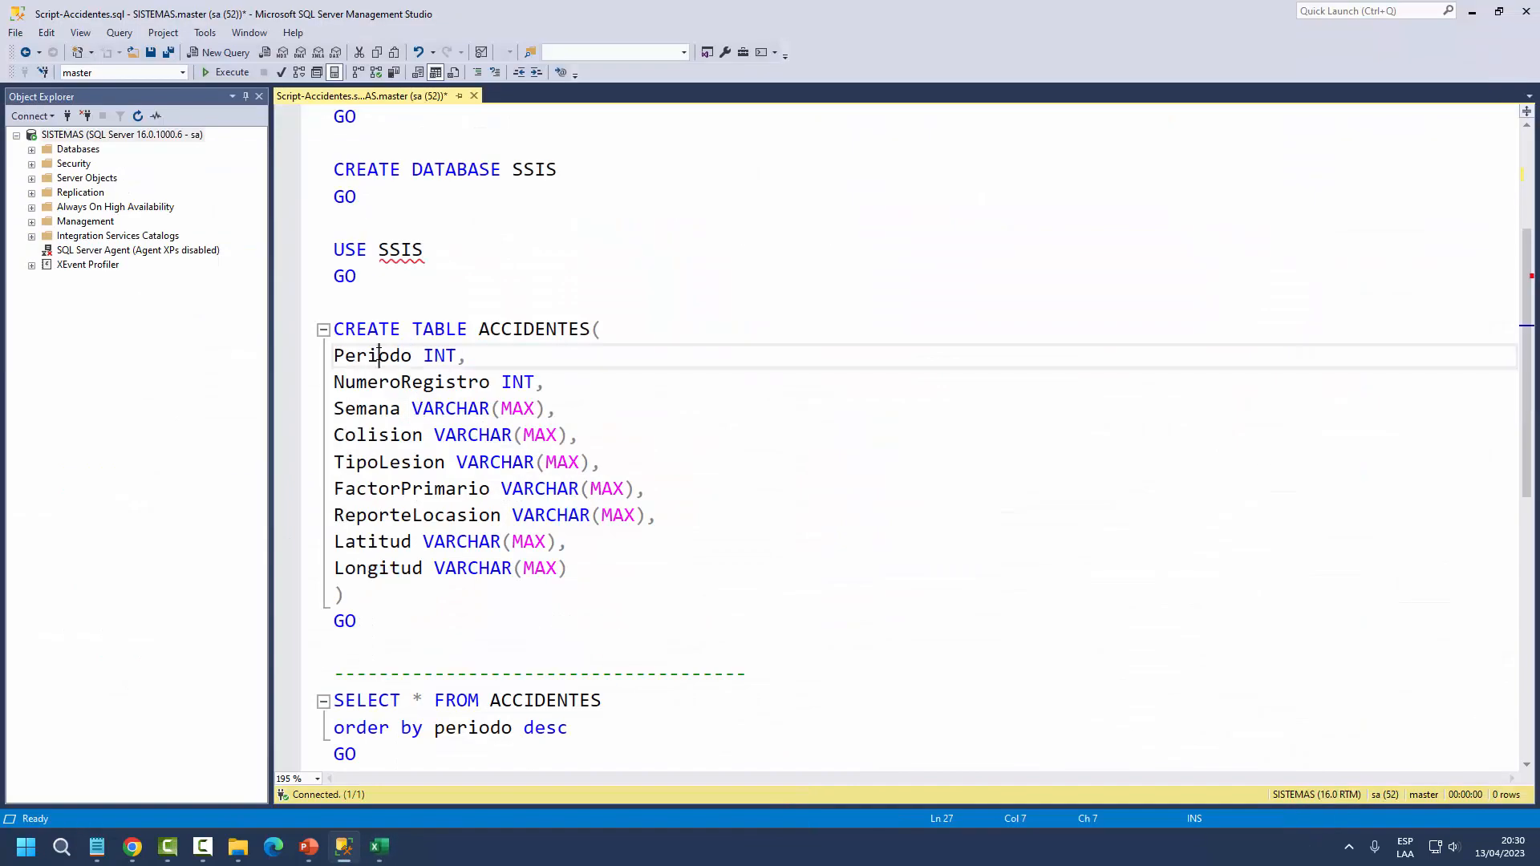
{"action": "double_click", "coordinate": [379, 358]}
{"action": "left_click", "coordinate": [415, 356]}
- Switch to DataAccidente_202303.xlsx in Excel and format the Latitud column in comma style with four decimals
{"action": "left_click", "coordinate": [380, 846]}
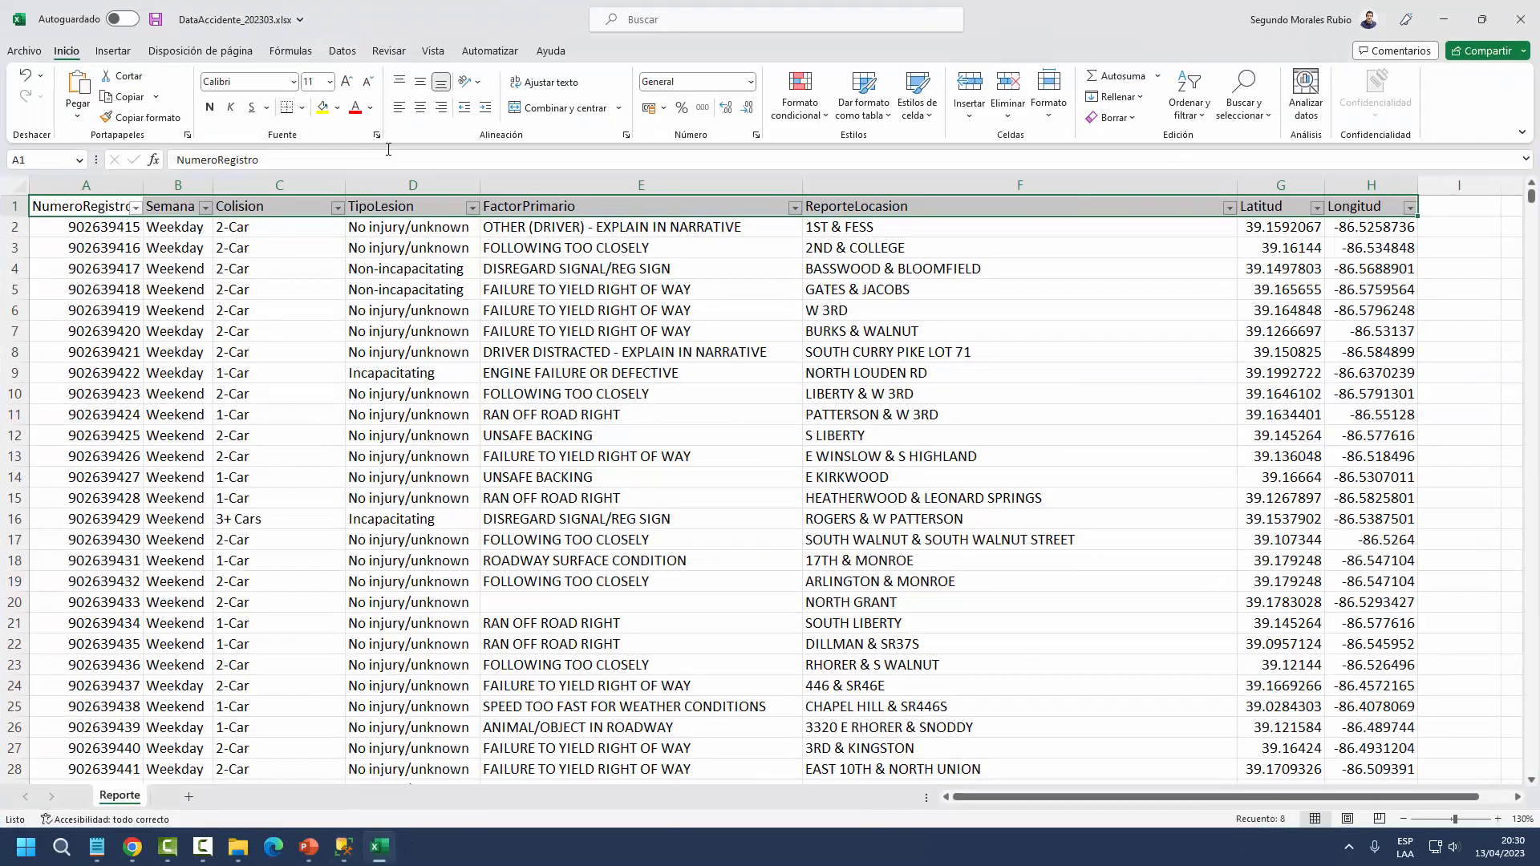
{"action": "left_click", "coordinate": [1278, 186]}
{"action": "left_click_drag", "start_coordinate": [1281, 228], "coordinate": [1293, 366]}
{"action": "left_click", "coordinate": [1281, 185]}
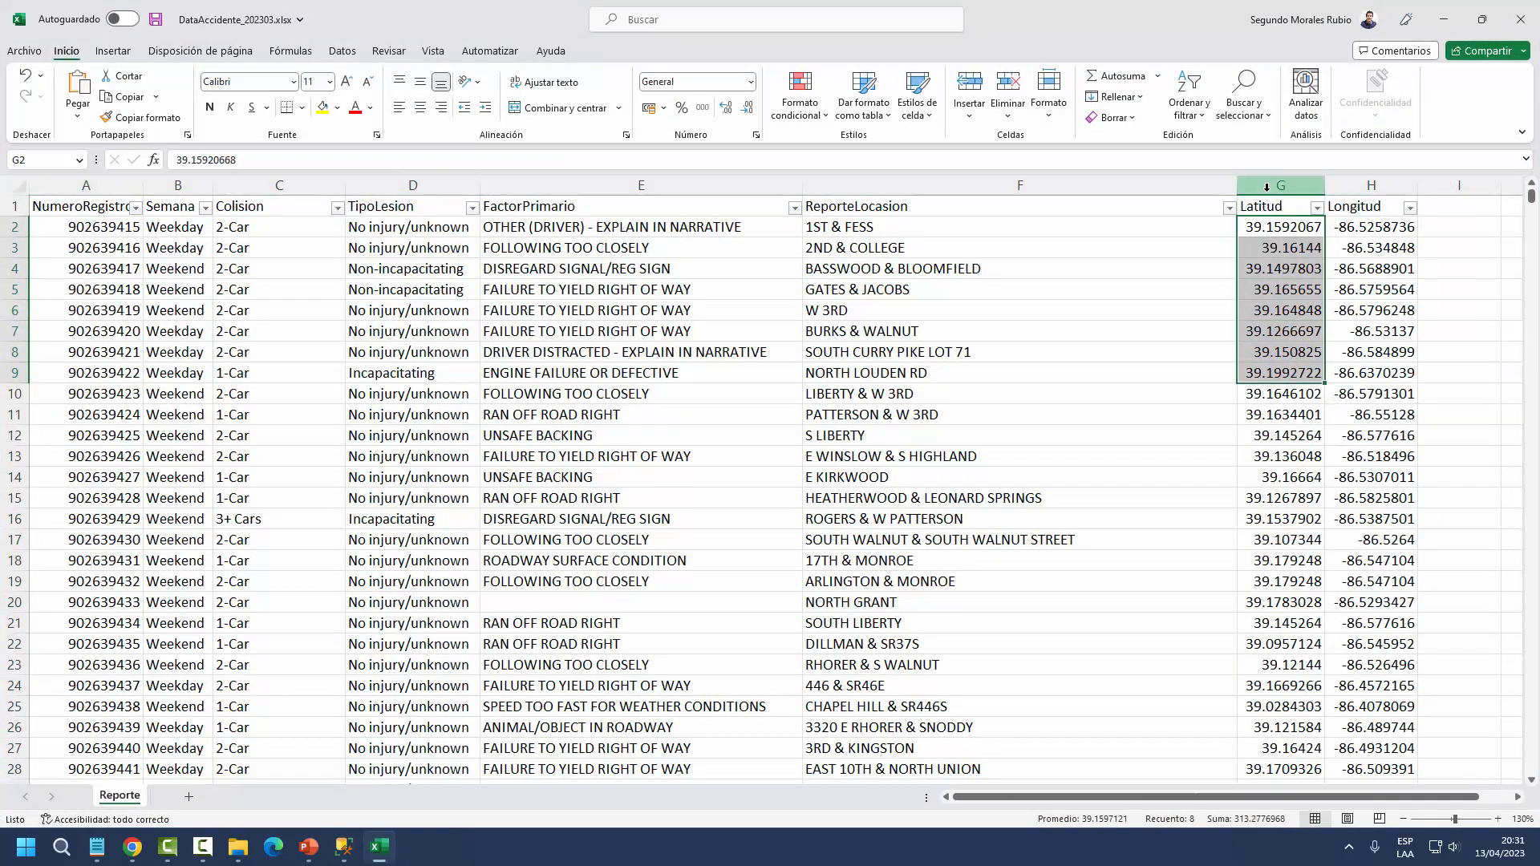
{"action": "left_click", "coordinate": [706, 112]}
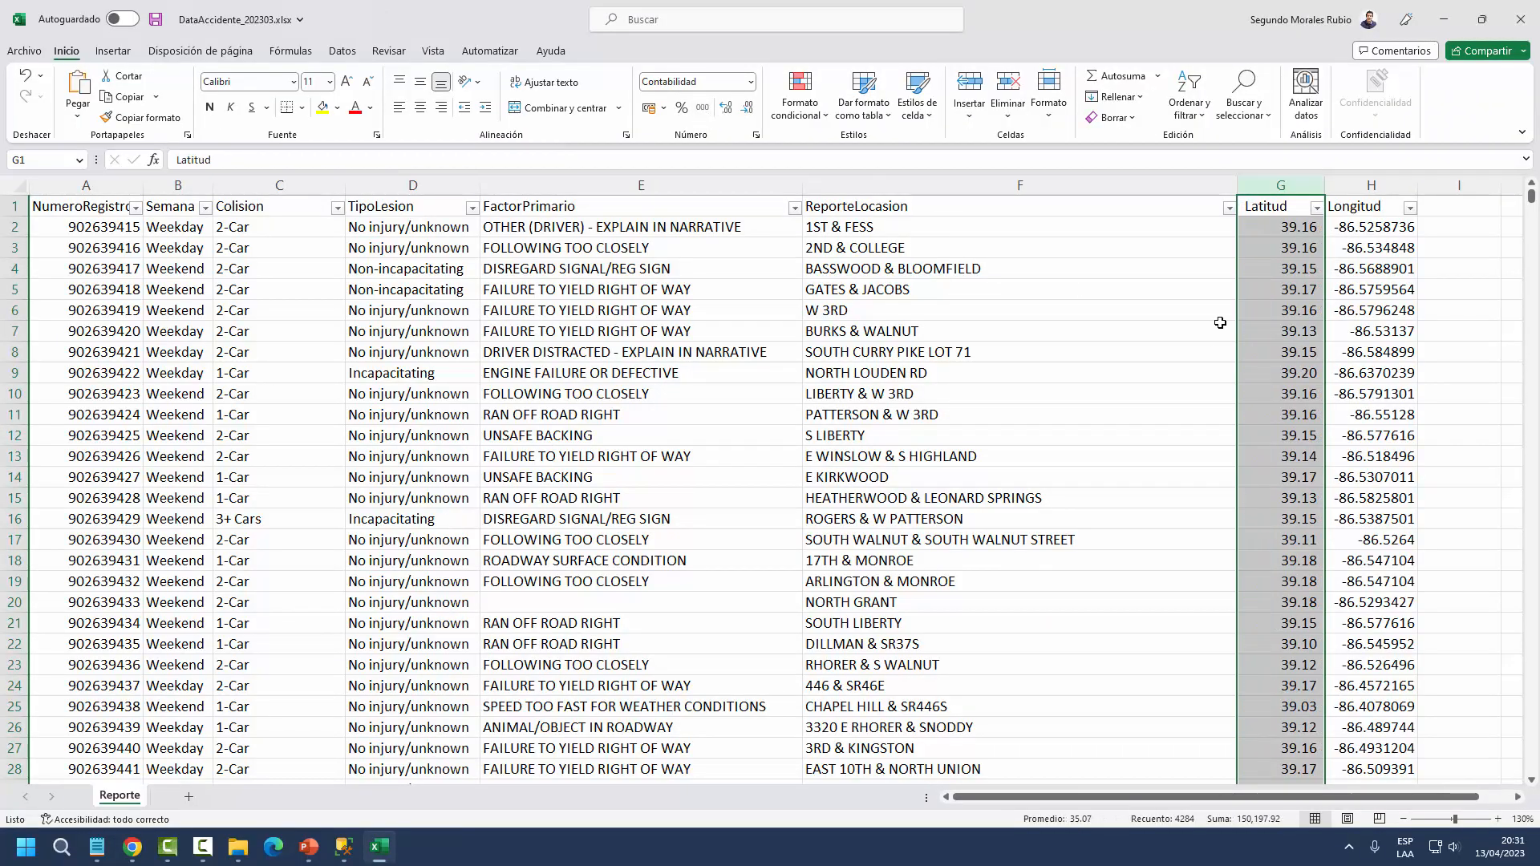
{"action": "left_click", "coordinate": [726, 108]}
{"action": "left_click", "coordinate": [725, 108]}
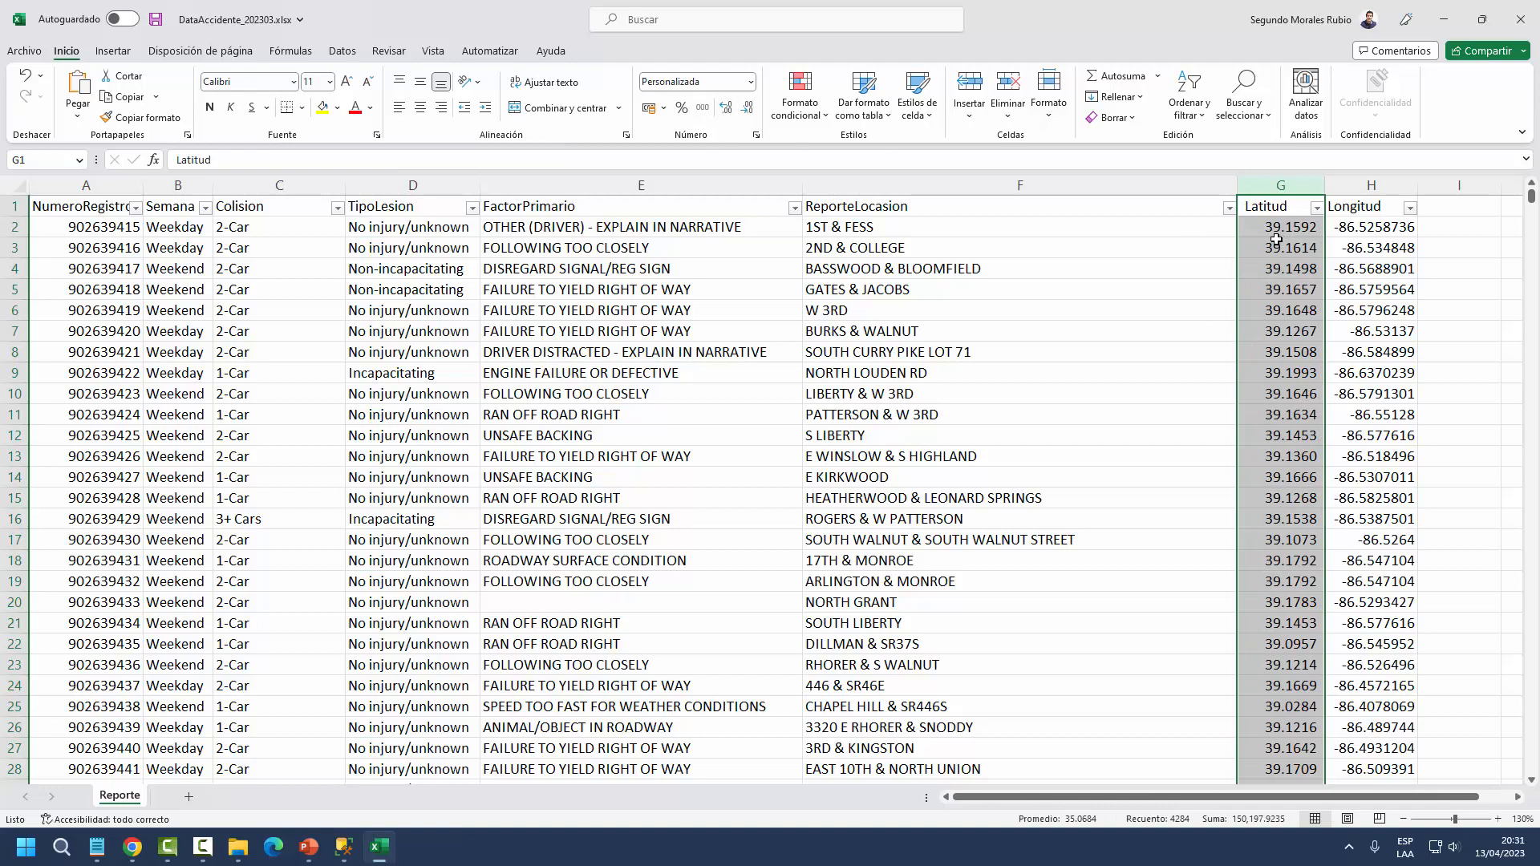
- Review the values of the Latitud column and the content of its first data cell, G2
{"action": "left_click_drag", "start_coordinate": [1276, 233], "coordinate": [1279, 494]}
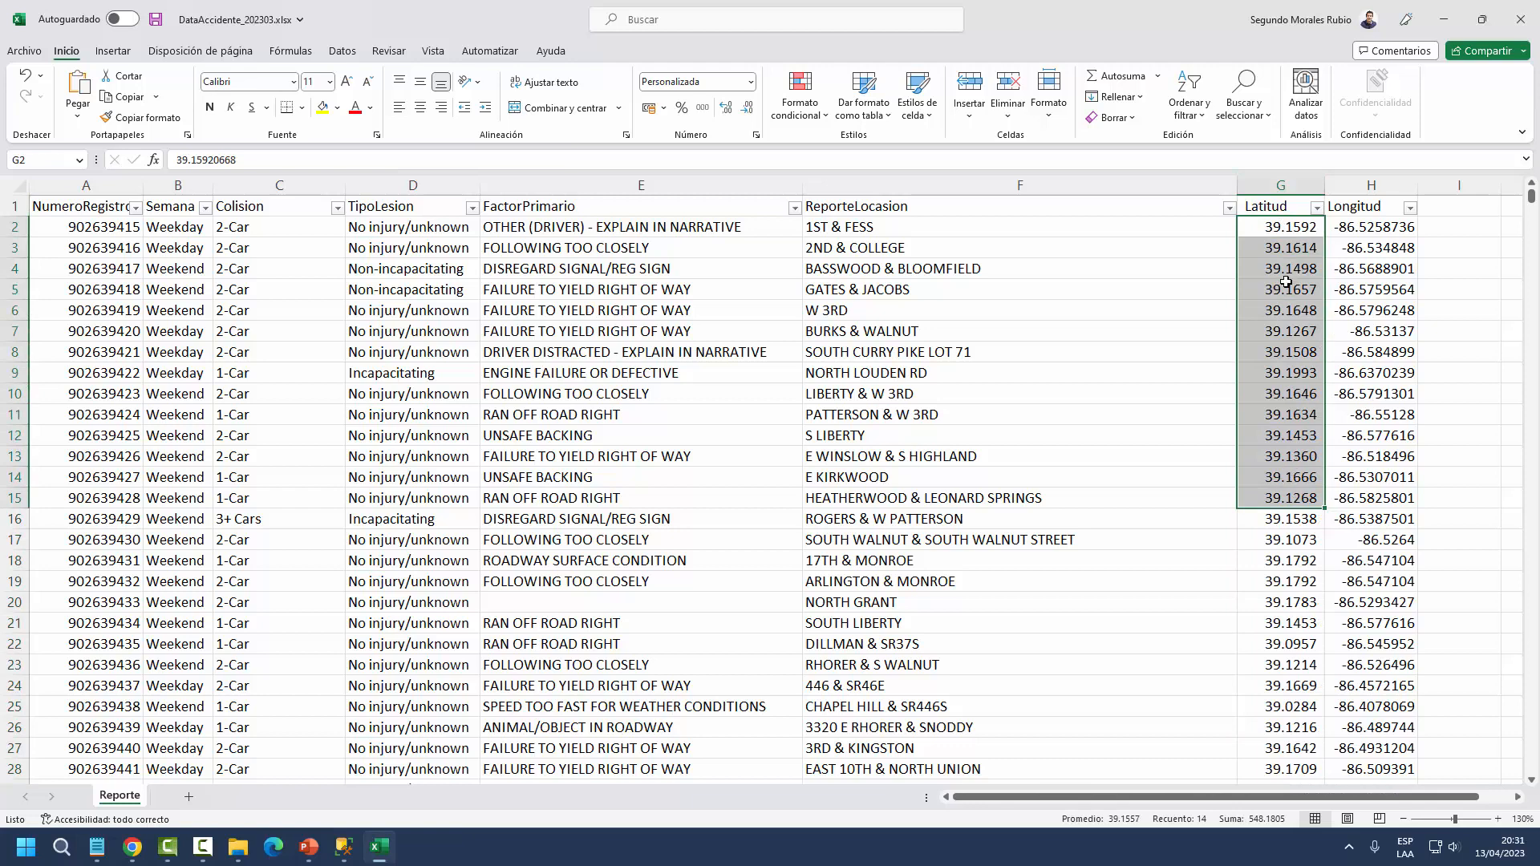
{"action": "left_click_drag", "start_coordinate": [1286, 232], "coordinate": [1323, 539]}
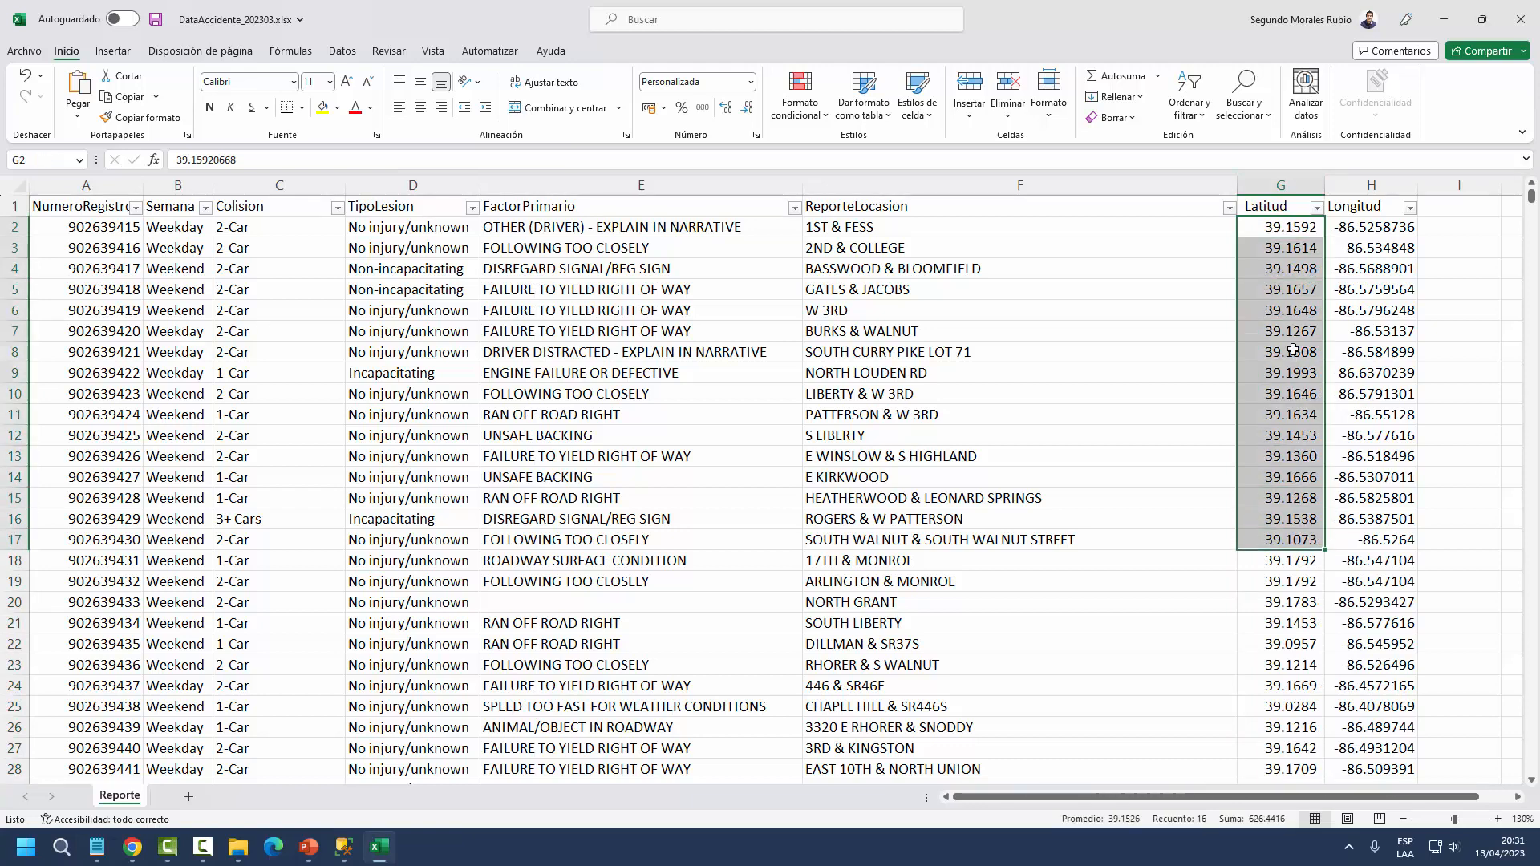
{"action": "left_click", "coordinate": [1271, 191]}
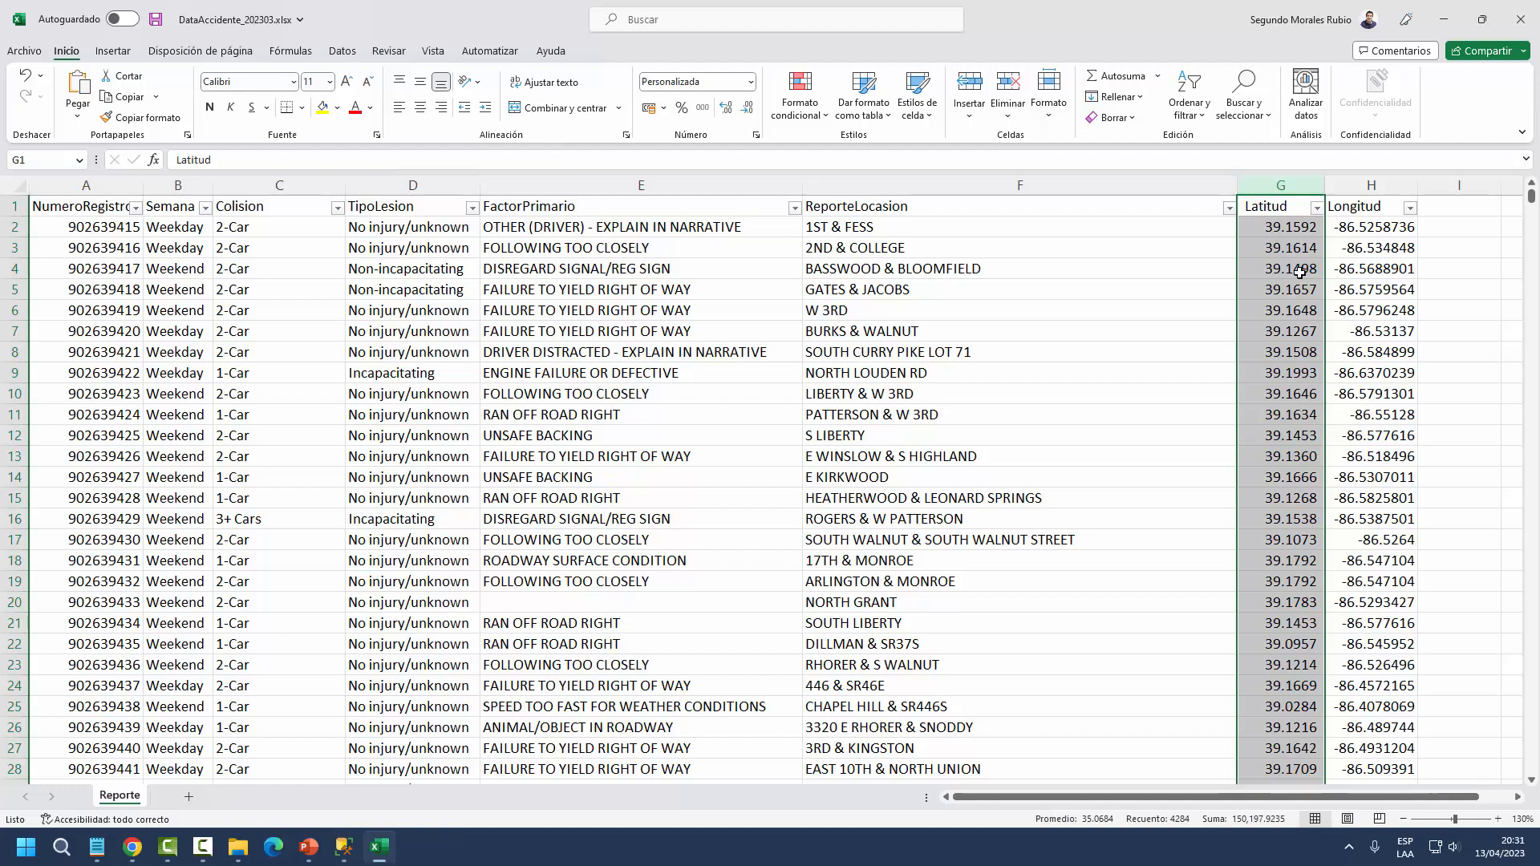
{"action": "left_click", "coordinate": [1277, 223]}
{"action": "left_click", "coordinate": [1278, 186]}
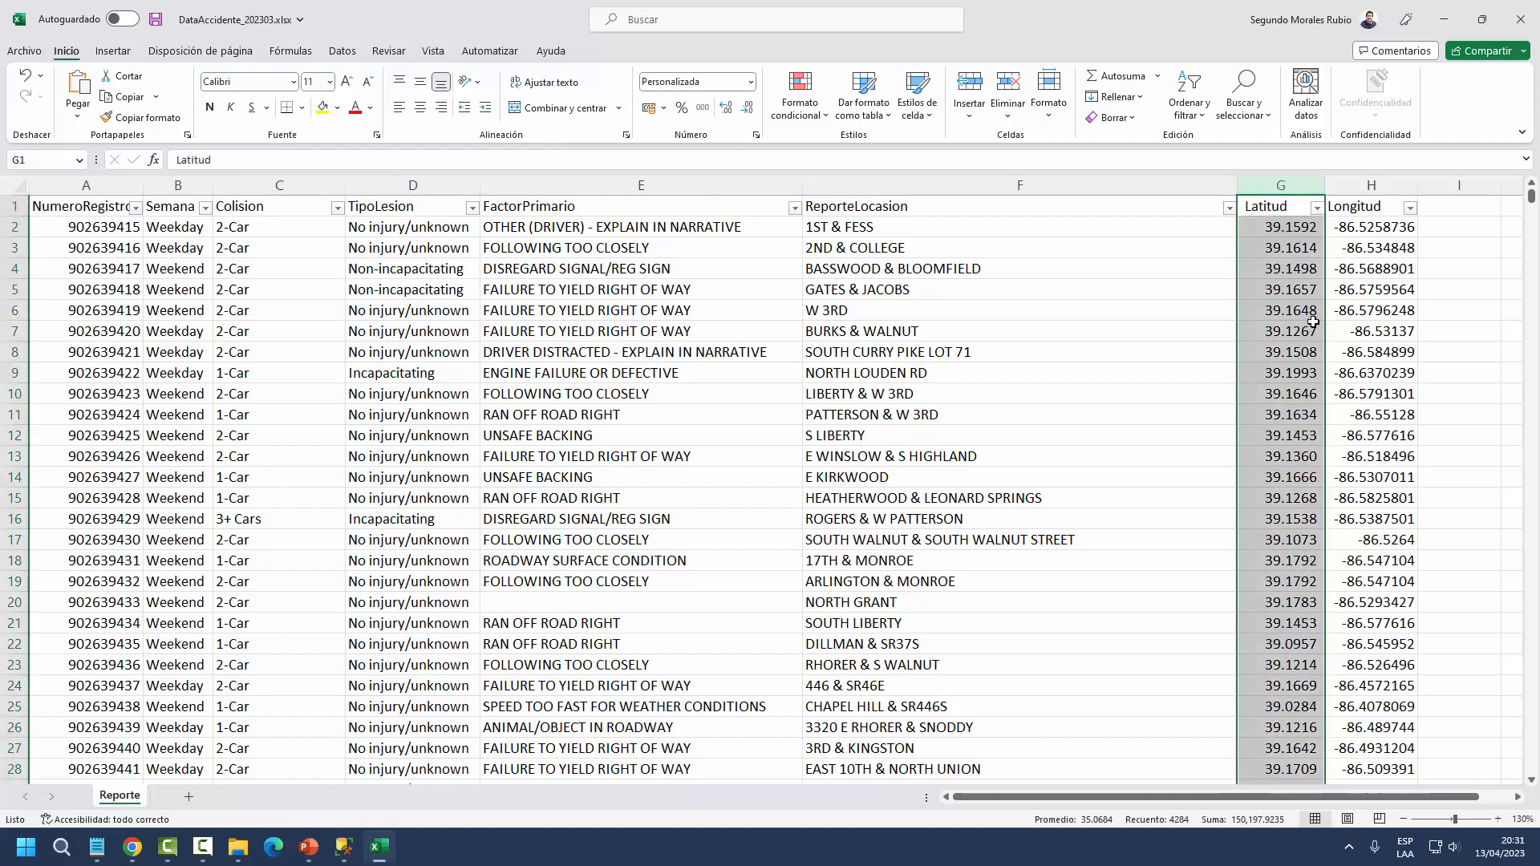
{"action": "left_click", "coordinate": [1273, 229]}
{"action": "left_click", "coordinate": [1273, 229]}
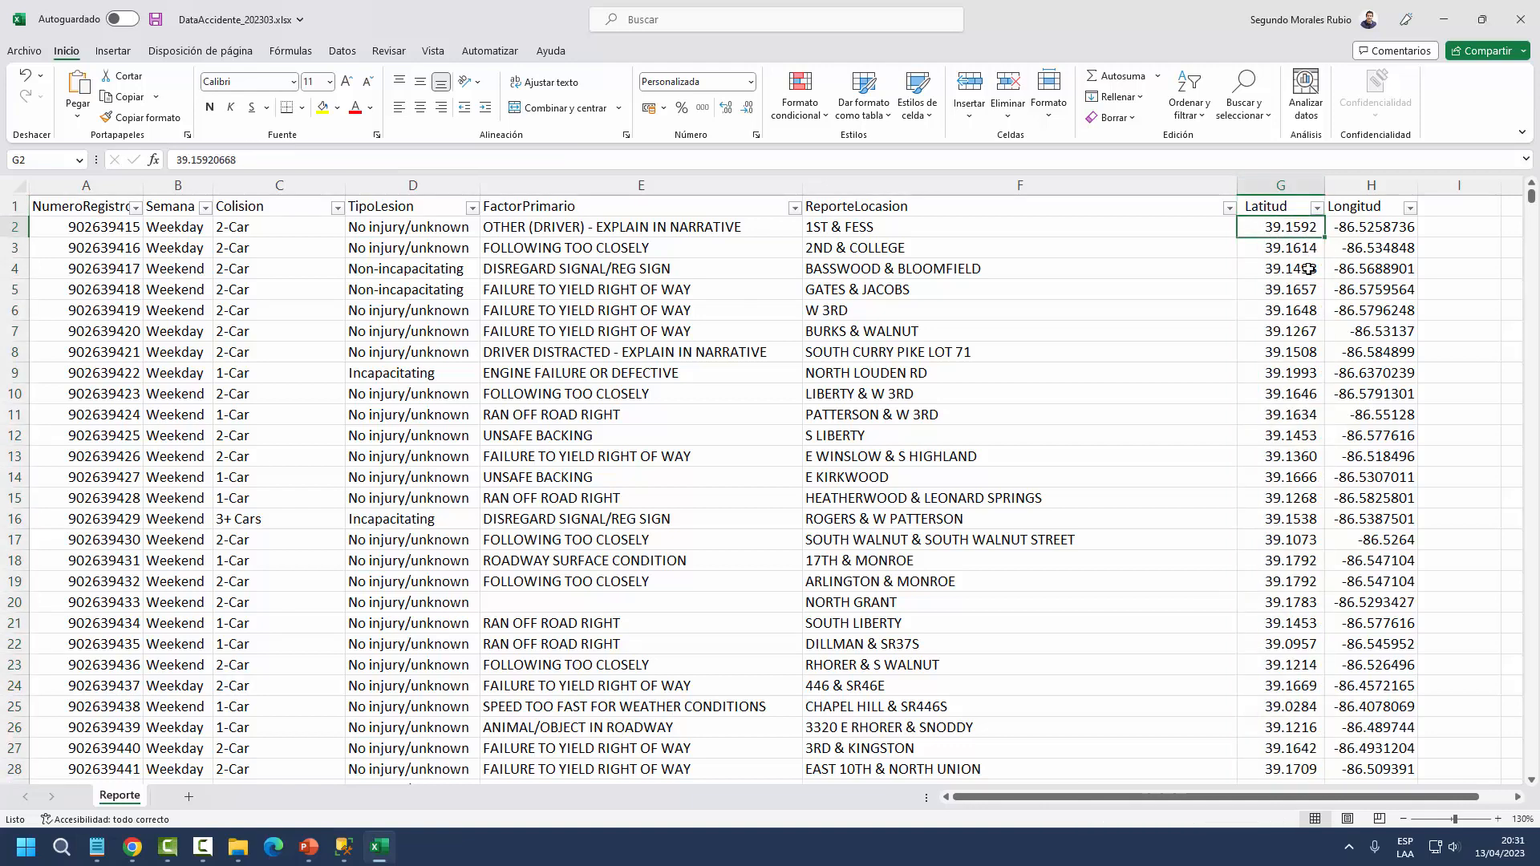
- Replace the Latitud value in cell G9 with the text ABC
{"action": "scroll", "coordinate": [1307, 270], "scroll_direction": "up", "scroll_amount": 2, "text": "ctrl"}
{"action": "scroll", "coordinate": [1338, 381], "scroll_direction": "right", "scroll_amount": 2}
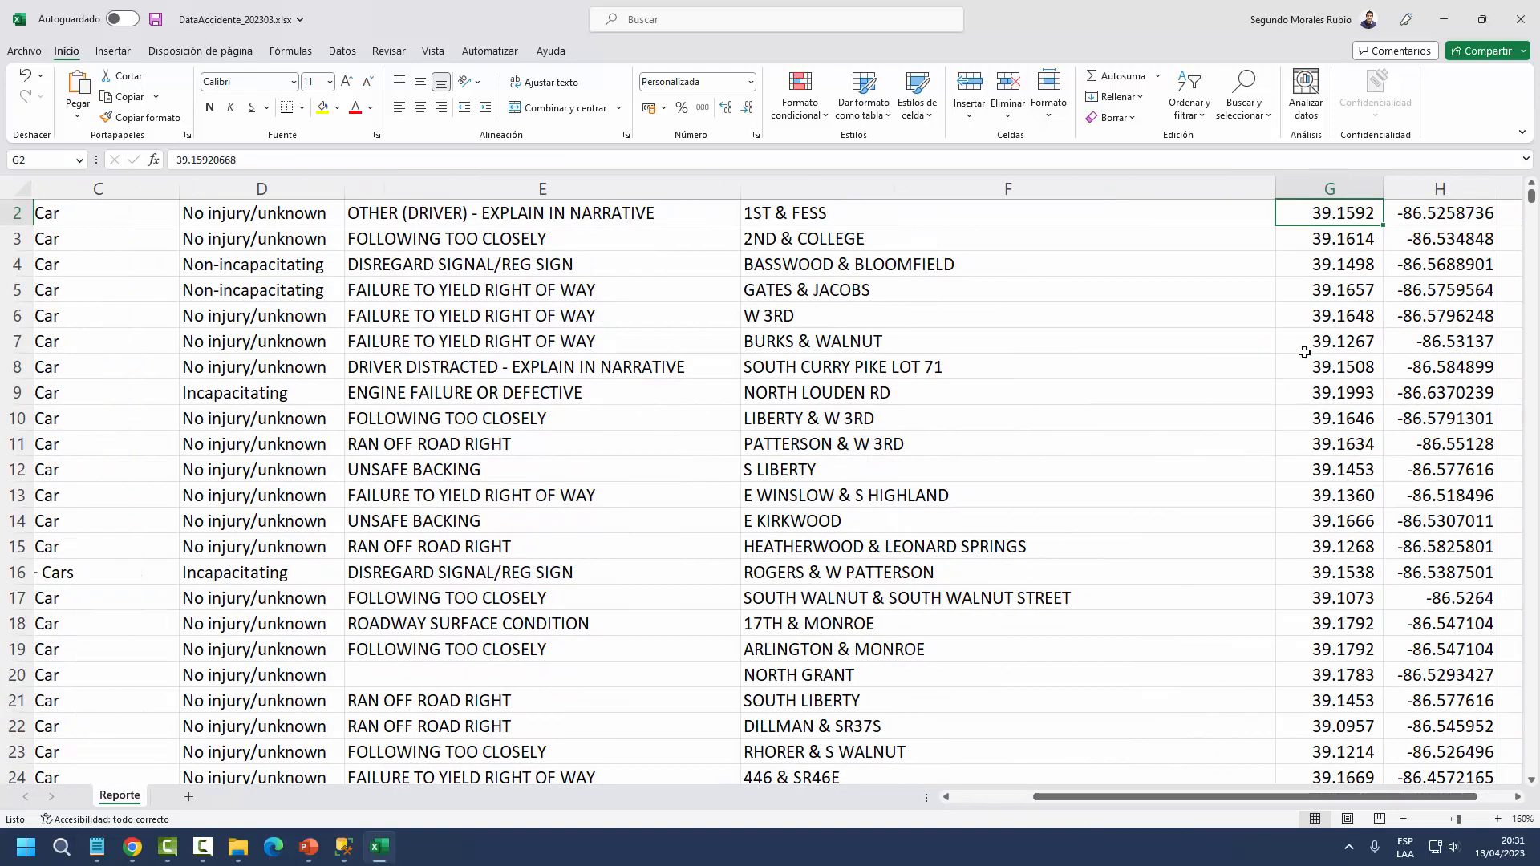
{"action": "scroll", "coordinate": [1323, 341], "scroll_direction": "up", "scroll_amount": 1}
{"action": "left_click", "coordinate": [1336, 415]}
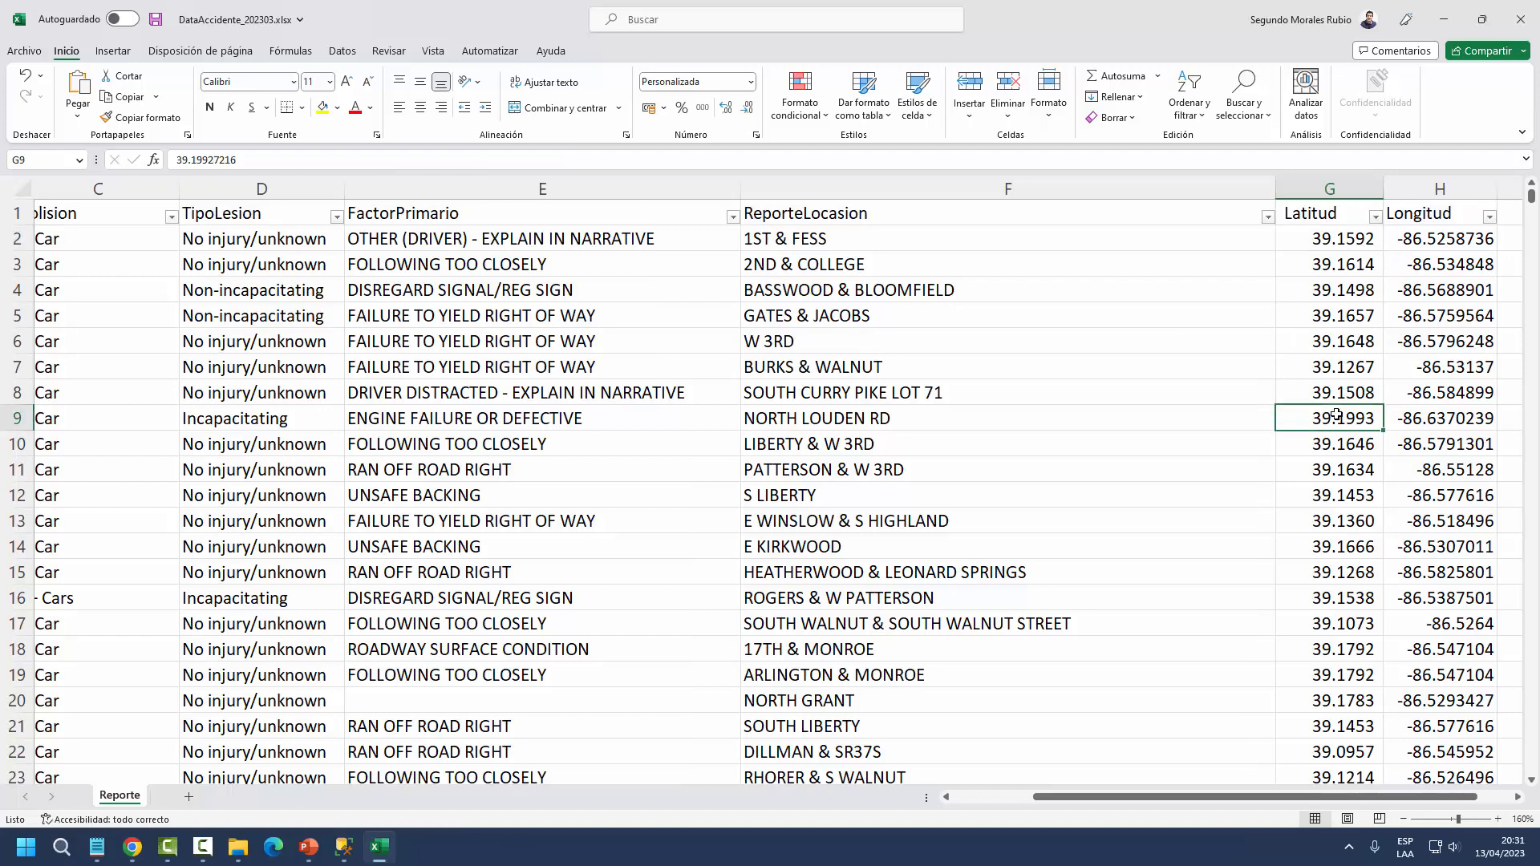
{"action": "double_click", "coordinate": [1336, 415]}
{"action": "type", "text": "ABC"}
{"action": "key", "text": "Return"}
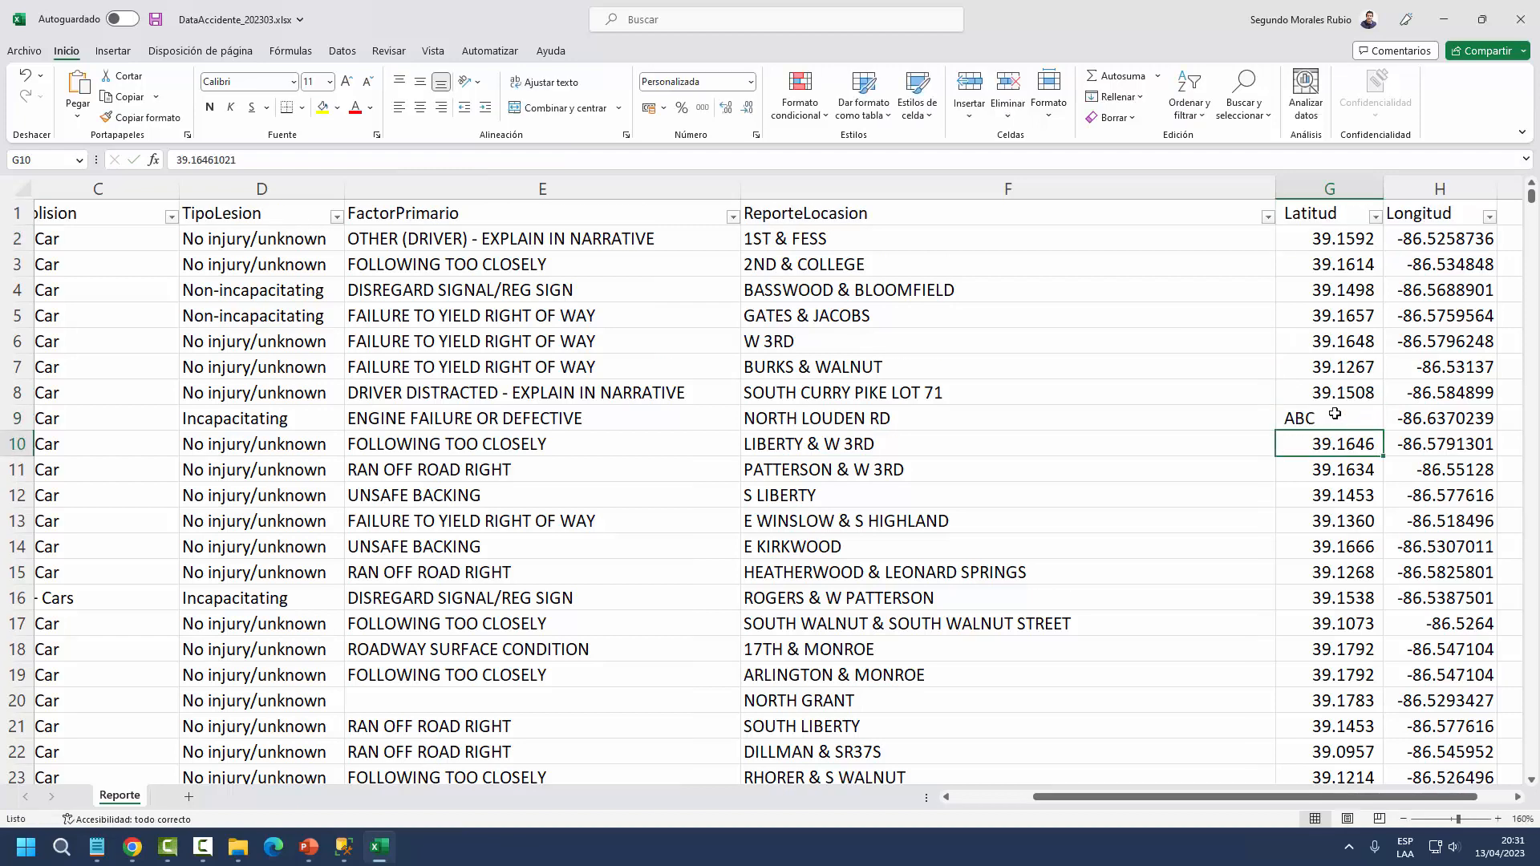
- Enter 12/04/2023 in Latitud cell G15 and format that cell as a short date
{"action": "left_click", "coordinate": [1326, 568]}
{"action": "type", "text": "12"}
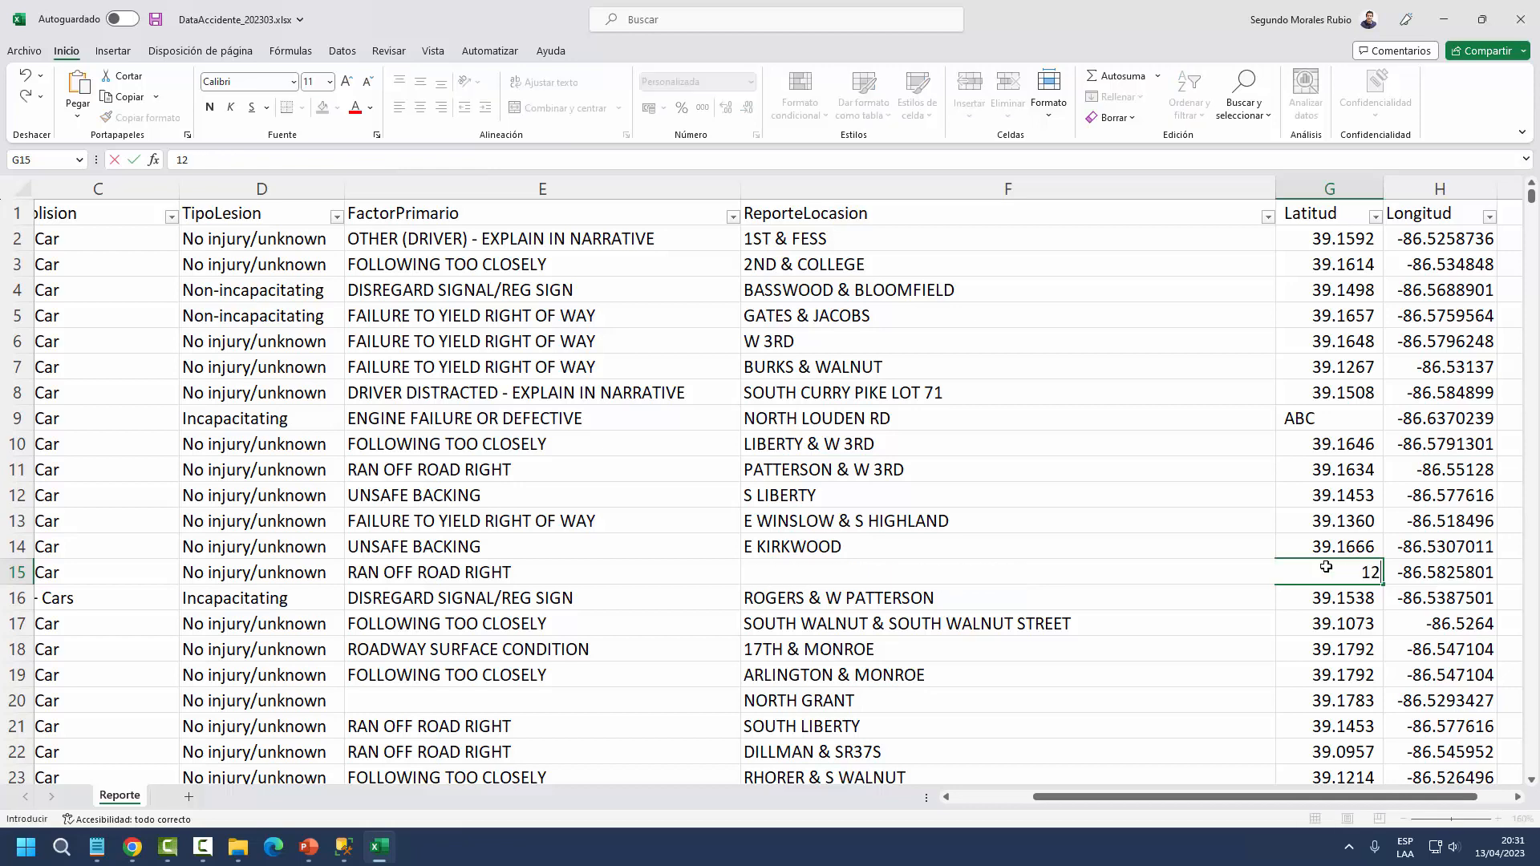
{"action": "type", "text": "/04/2023"}
{"action": "key", "text": "Return"}
{"action": "left_click", "coordinate": [1326, 567]}
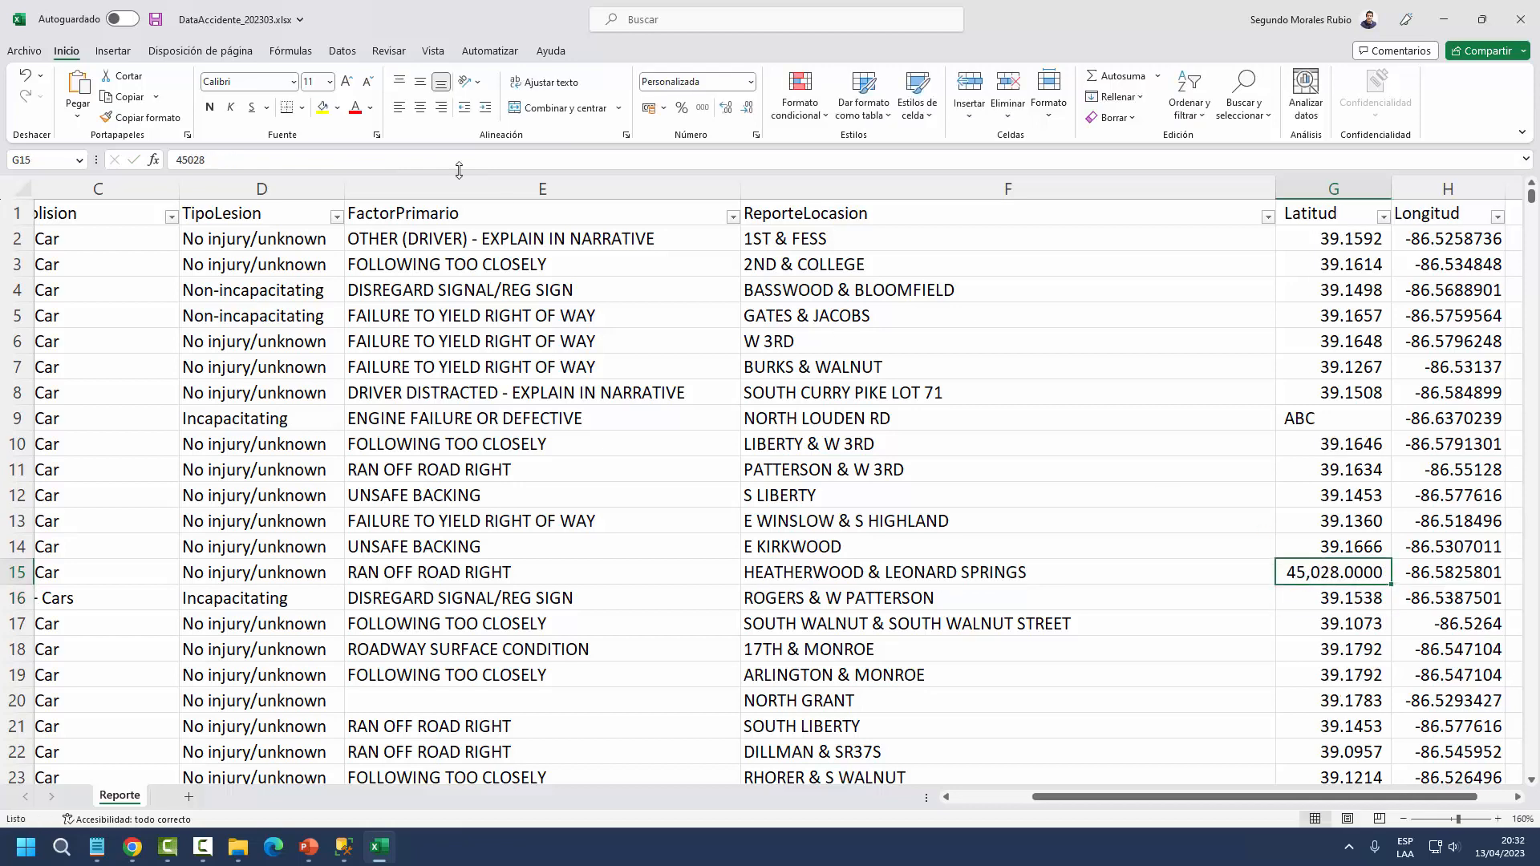
{"action": "left_click", "coordinate": [751, 82]}
{"action": "left_click", "coordinate": [710, 263]}
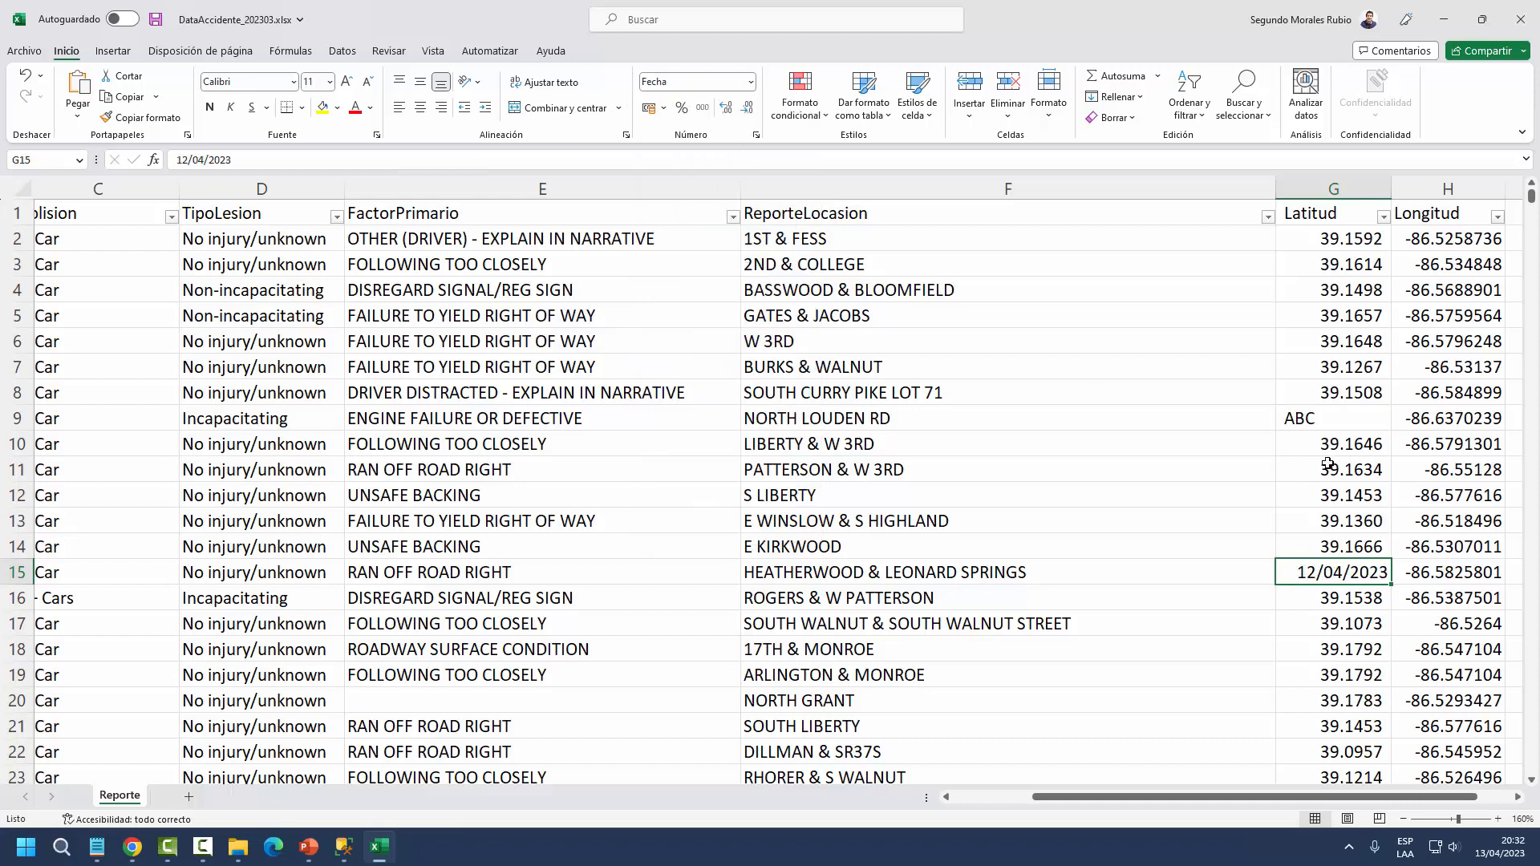
- Review the mixed data types in the Latitud column, and close DataAccidente_202303.xlsx without saving the changes
{"action": "left_click", "coordinate": [1308, 198]}
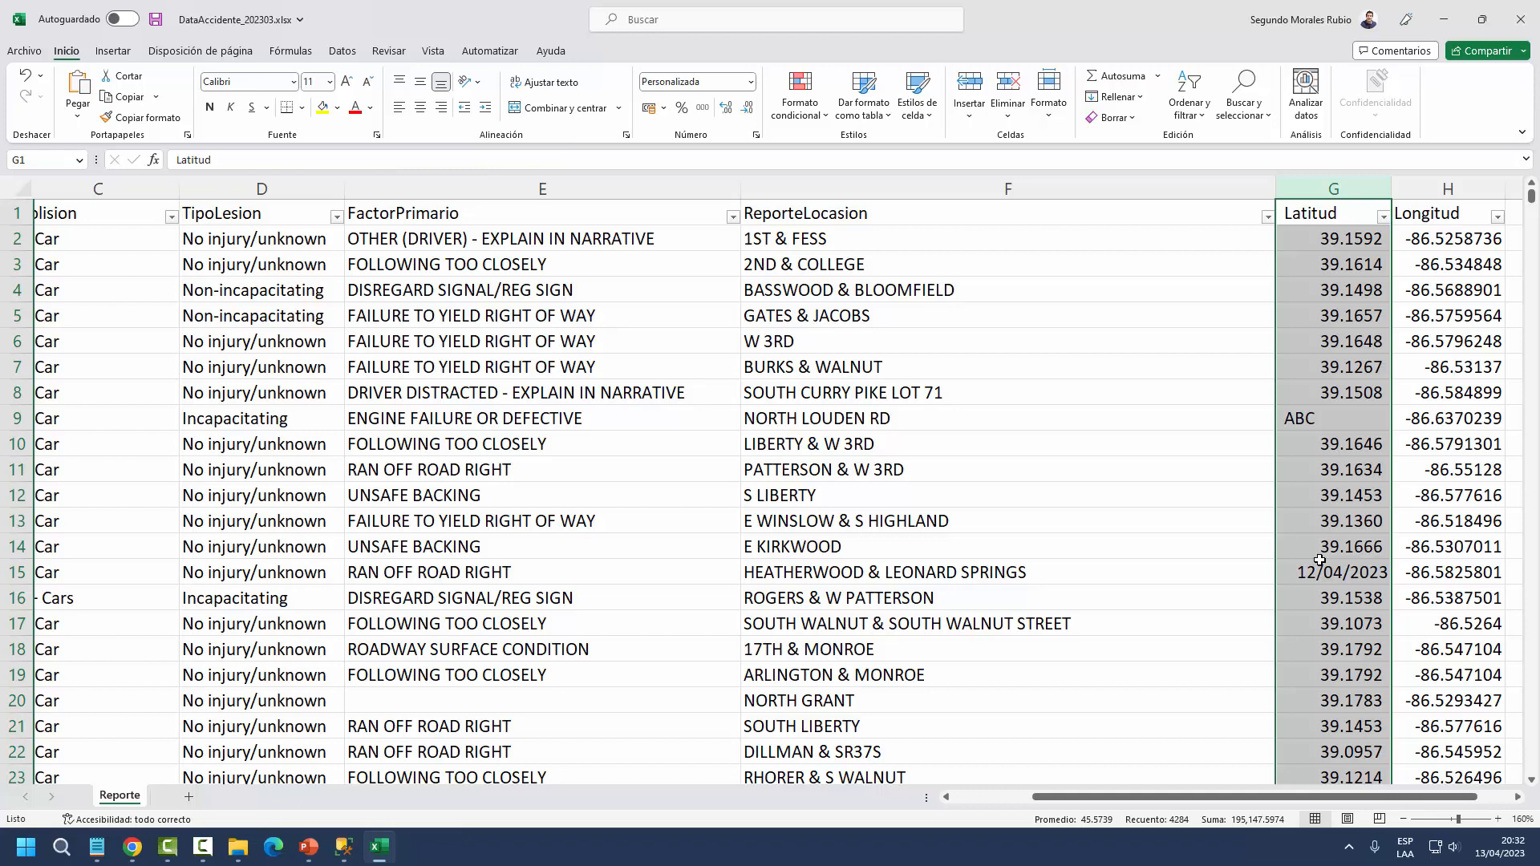
{"action": "left_click", "coordinate": [1520, 19]}
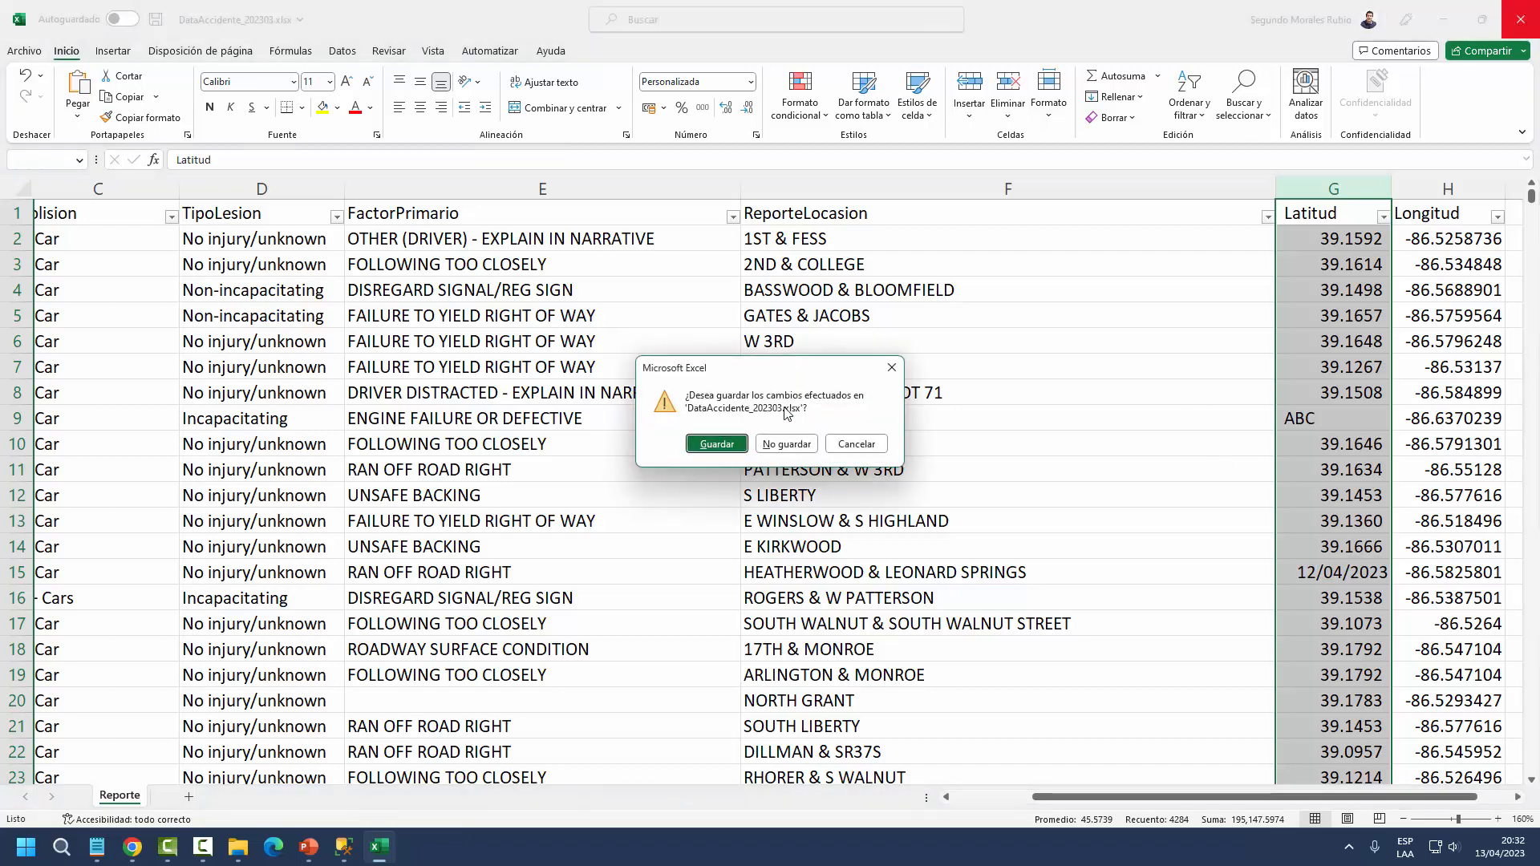
{"action": "left_click", "coordinate": [787, 444]}
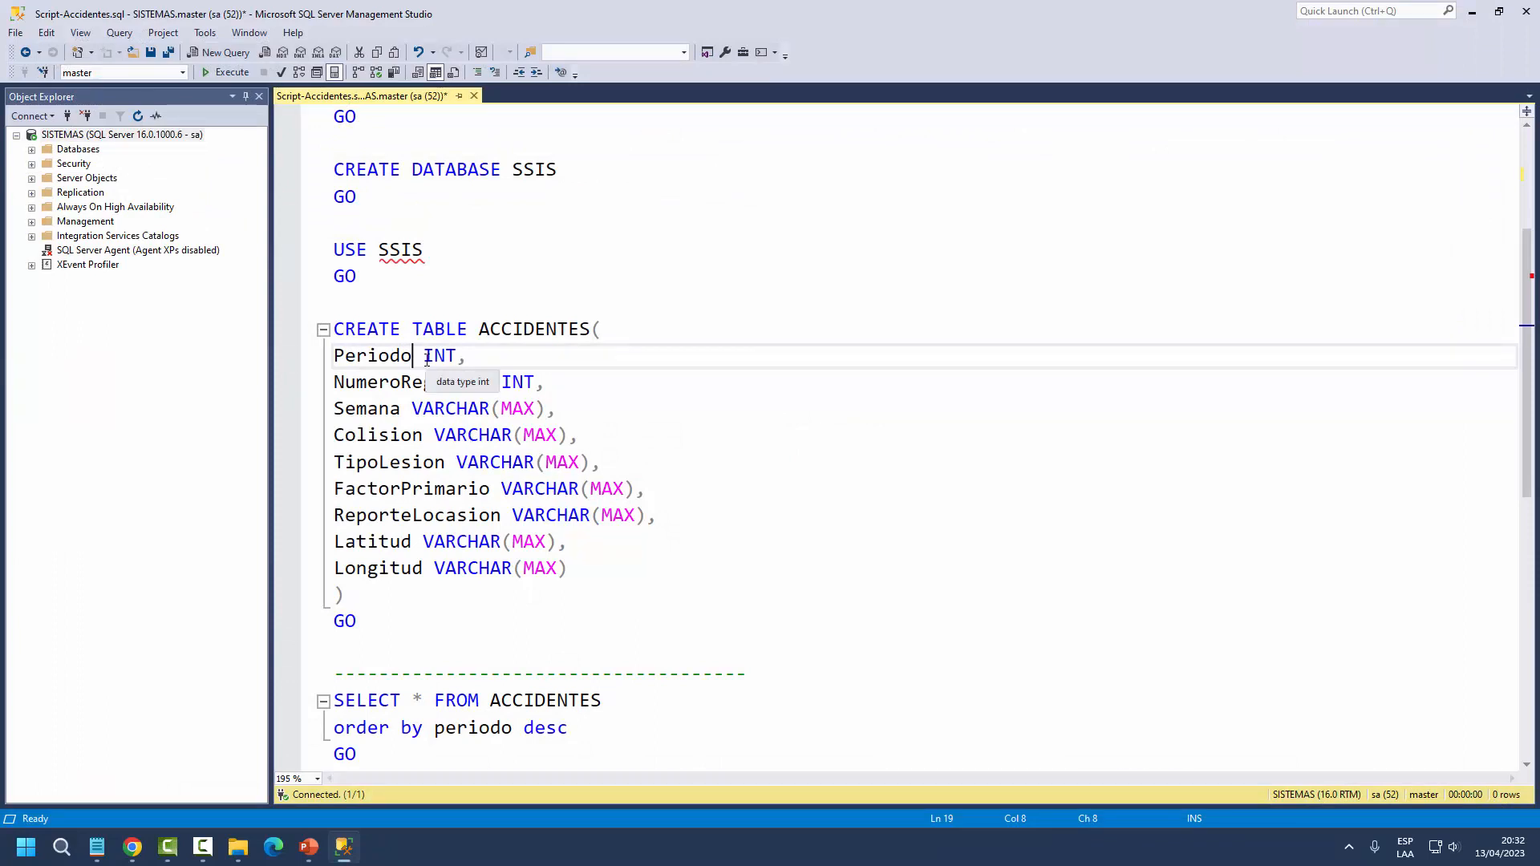
- Examine the Periodo column and its INT data type in the CREATE TABLE ACCIDENTES statement
{"action": "double_click", "coordinate": [433, 358]}
{"action": "double_click", "coordinate": [392, 361]}
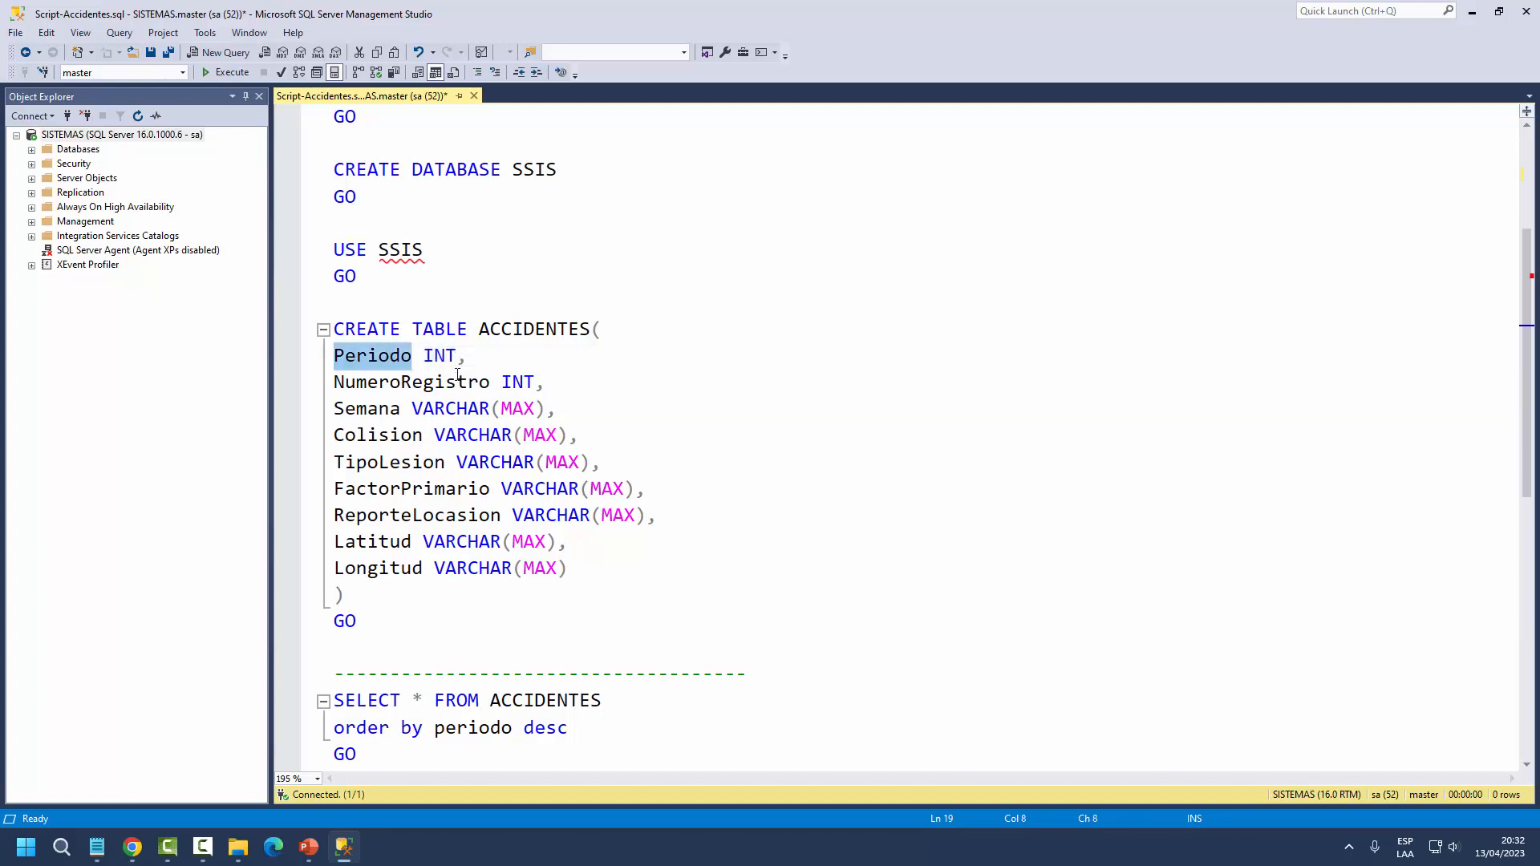
- Draw an annotation grid with a header row and three column dividers beside the CREATE TABLE ACCIDENTES statement
{"action": "left_click", "coordinate": [491, 382]}
{"action": "left_click", "coordinate": [491, 330]}
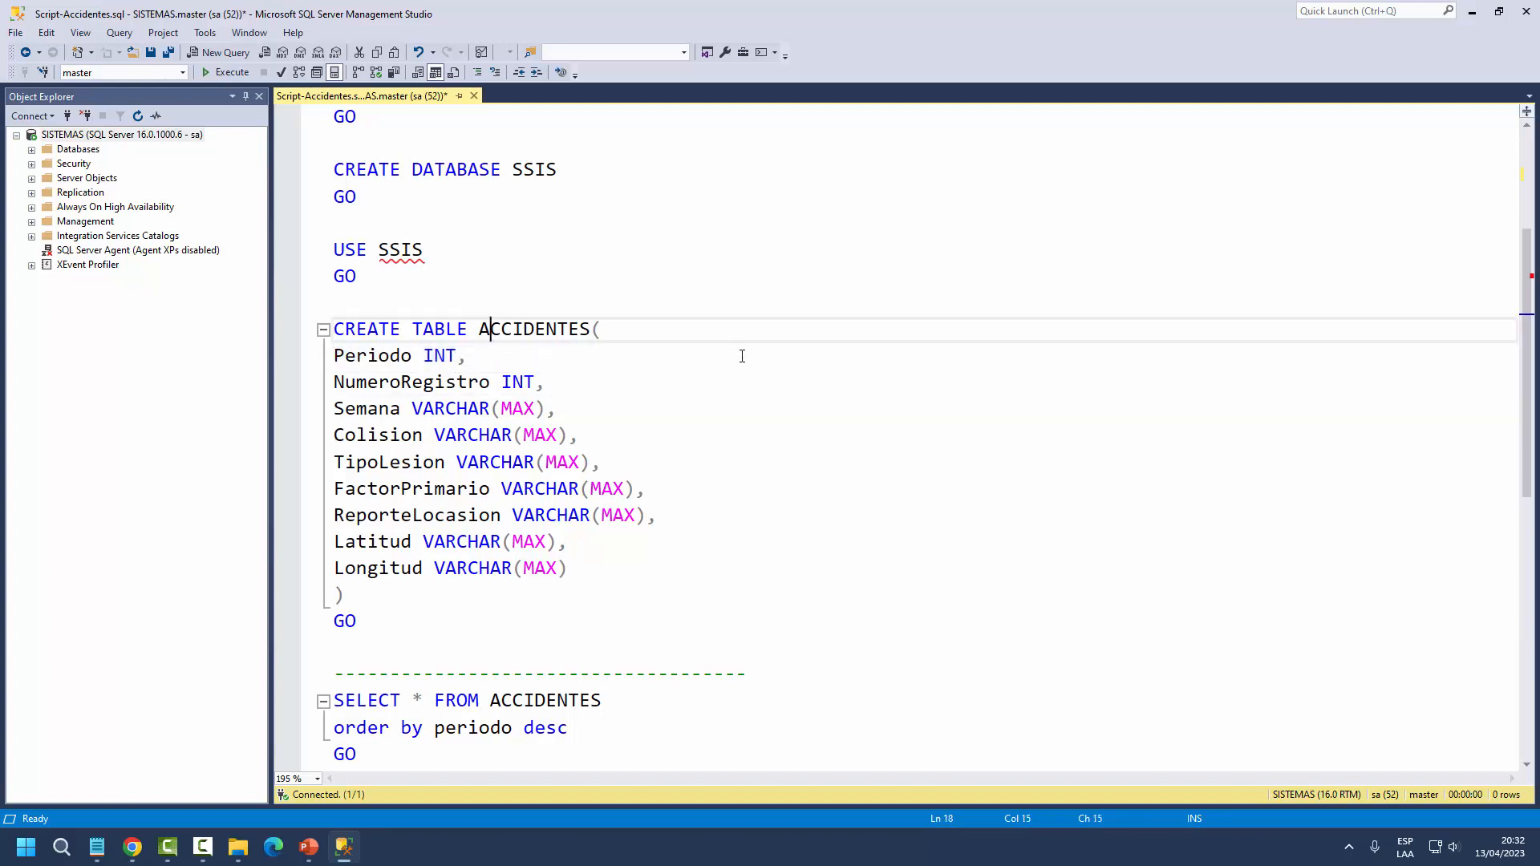
{"action": "mouse_move", "coordinate": [771, 362]}
{"action": "left_mouse_down"}
{"action": "mouse_move", "coordinate": [1124, 564]}
{"action": "mouse_move", "coordinate": [1414, 614]}
{"action": "left_mouse_up"}
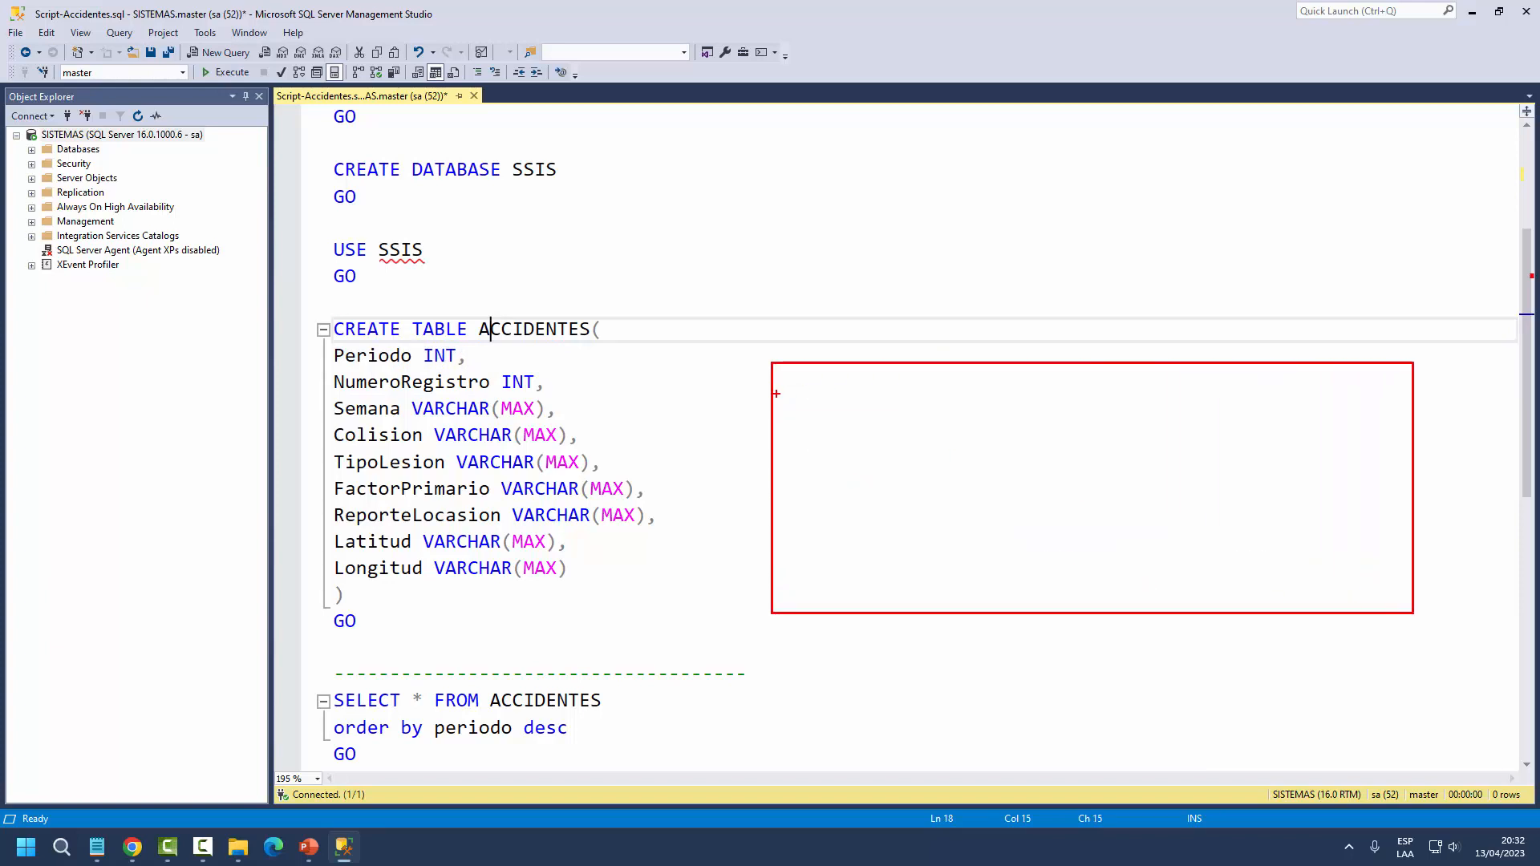
{"action": "mouse_move", "coordinate": [772, 396]}
{"action": "left_mouse_down"}
{"action": "mouse_move", "coordinate": [946, 409]}
{"action": "mouse_move", "coordinate": [1409, 397]}
{"action": "left_mouse_up"}
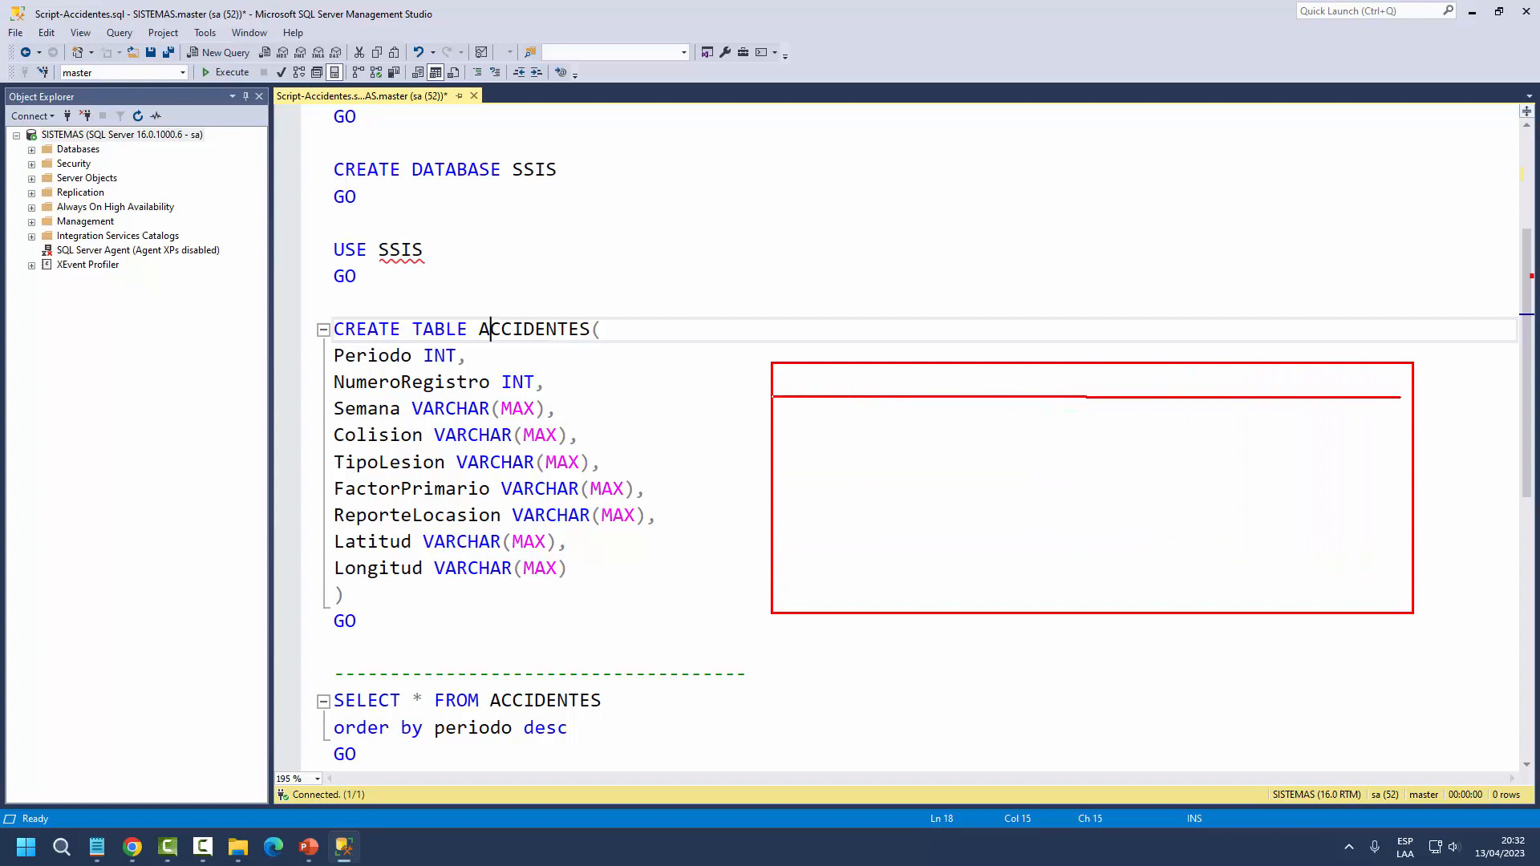
{"action": "left_click_drag", "start_coordinate": [885, 364], "coordinate": [883, 611]}
{"action": "left_click_drag", "start_coordinate": [988, 364], "coordinate": [981, 612]}
{"action": "left_click_drag", "start_coordinate": [1093, 365], "coordinate": [1095, 609]}
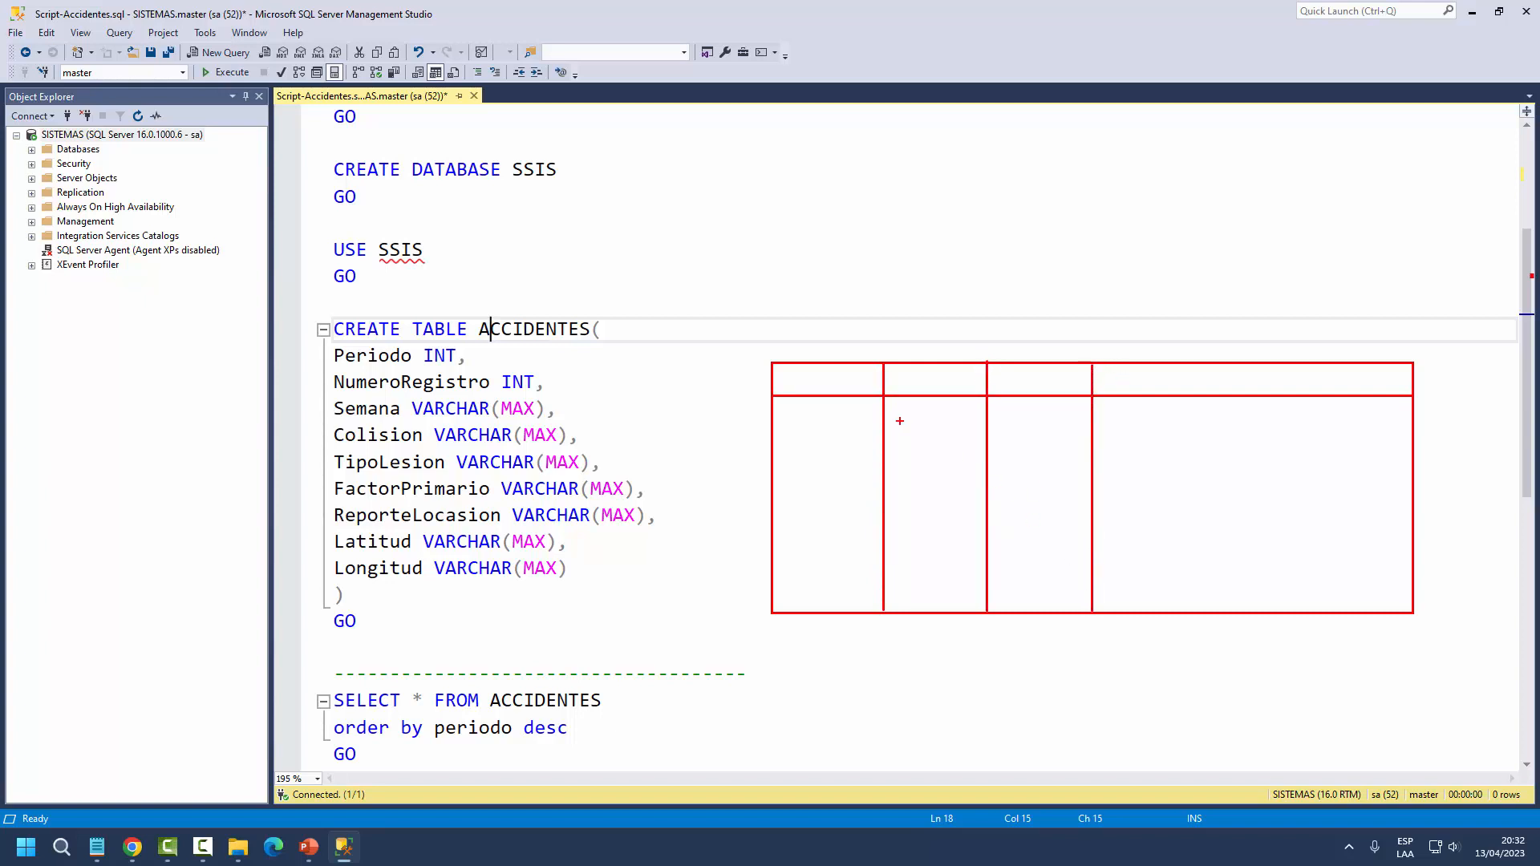
- Label the first column header of the annotation grid PERIOD
{"action": "key", "text": "t"}
{"action": "type", "text": "PERIOD"}
{"action": "key", "text": "Escape"}
- Circle the INT type of Periodo and add the note "INT = Entero" with an arrow pointing to the PERIOD column
{"action": "mouse_move", "coordinate": [457, 343]}
{"action": "left_mouse_down"}
{"action": "mouse_move", "coordinate": [421, 353]}
{"action": "mouse_move", "coordinate": [475, 374]}
{"action": "mouse_move", "coordinate": [454, 346]}
{"action": "left_mouse_up"}
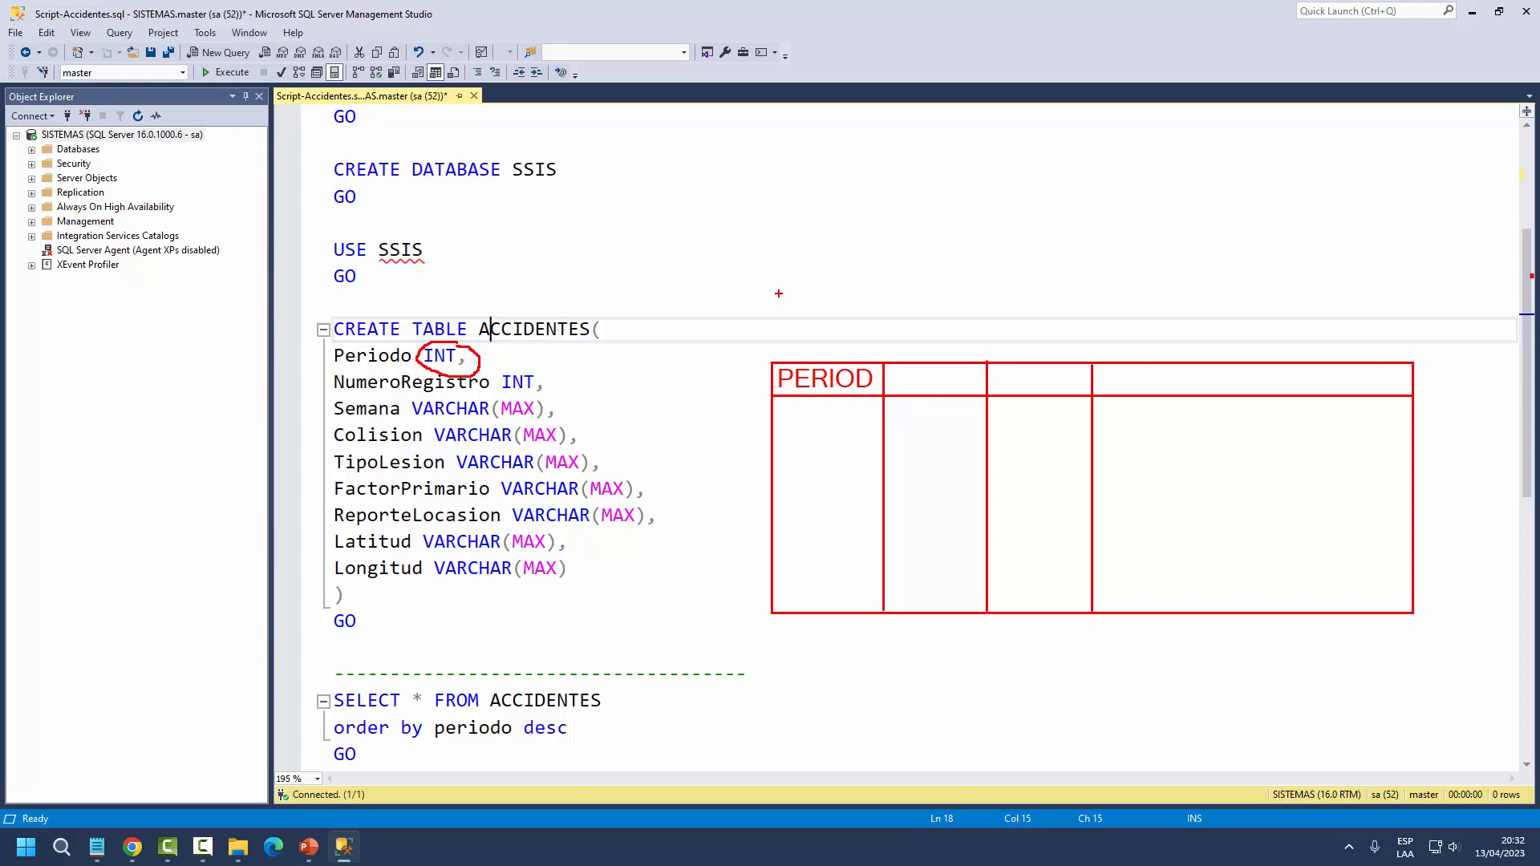
{"action": "mouse_move", "coordinate": [763, 252]}
{"action": "left_mouse_down"}
{"action": "mouse_move", "coordinate": [805, 353]}
{"action": "mouse_move", "coordinate": [819, 337]}
{"action": "mouse_move", "coordinate": [789, 330]}
{"action": "left_mouse_up"}
{"action": "key", "text": "t"}
{"action": "left_click", "coordinate": [741, 229]}
{"action": "type", "text": "INT = "}
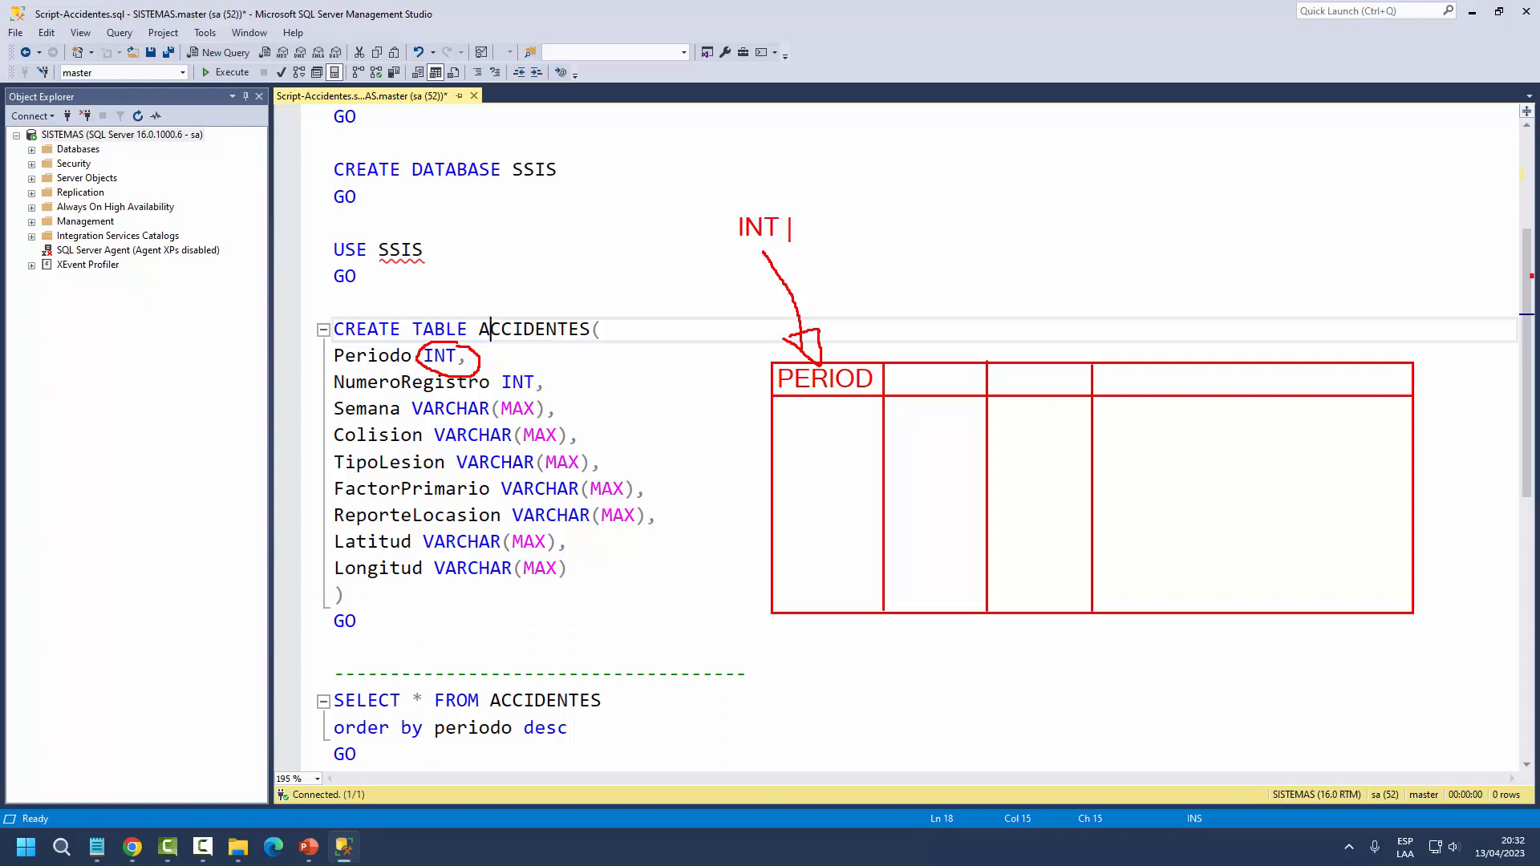
{"action": "type", "text": "Entero"}
{"action": "key", "text": "Escape"}
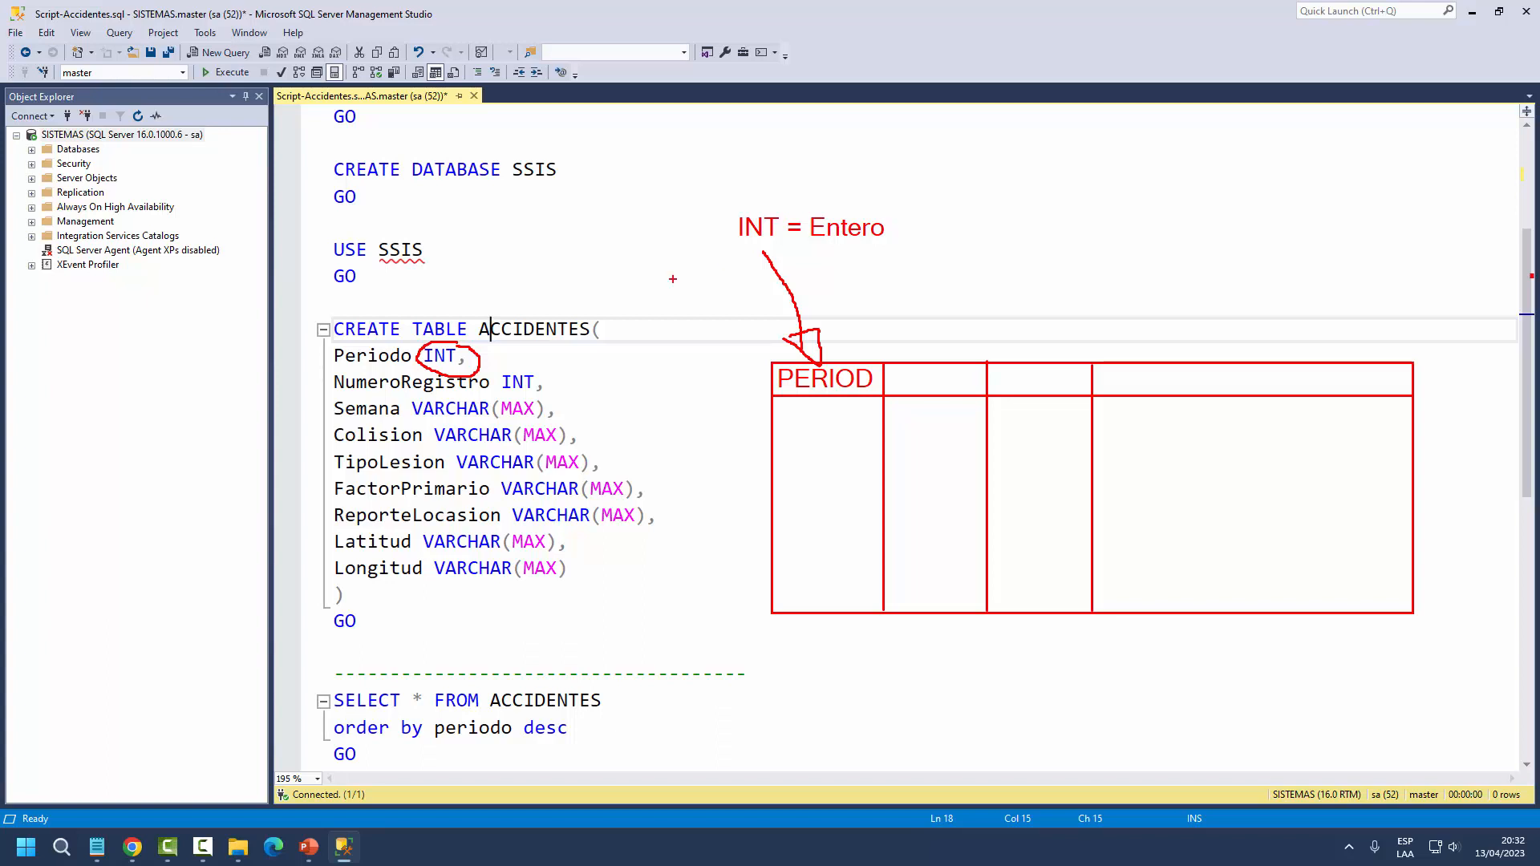
- Draw lines linking NumeroRegistro and Semana to the annotation grid's columns, and mark the VARCHAR(MAX) types of the remaining columns
{"action": "mouse_move", "coordinate": [425, 388]}
{"action": "left_mouse_down"}
{"action": "mouse_move", "coordinate": [753, 341]}
{"action": "mouse_move", "coordinate": [881, 369]}
{"action": "left_mouse_up"}
{"action": "mouse_move", "coordinate": [395, 411]}
{"action": "left_mouse_down"}
{"action": "mouse_move", "coordinate": [684, 425]}
{"action": "mouse_move", "coordinate": [996, 401]}
{"action": "left_mouse_up"}
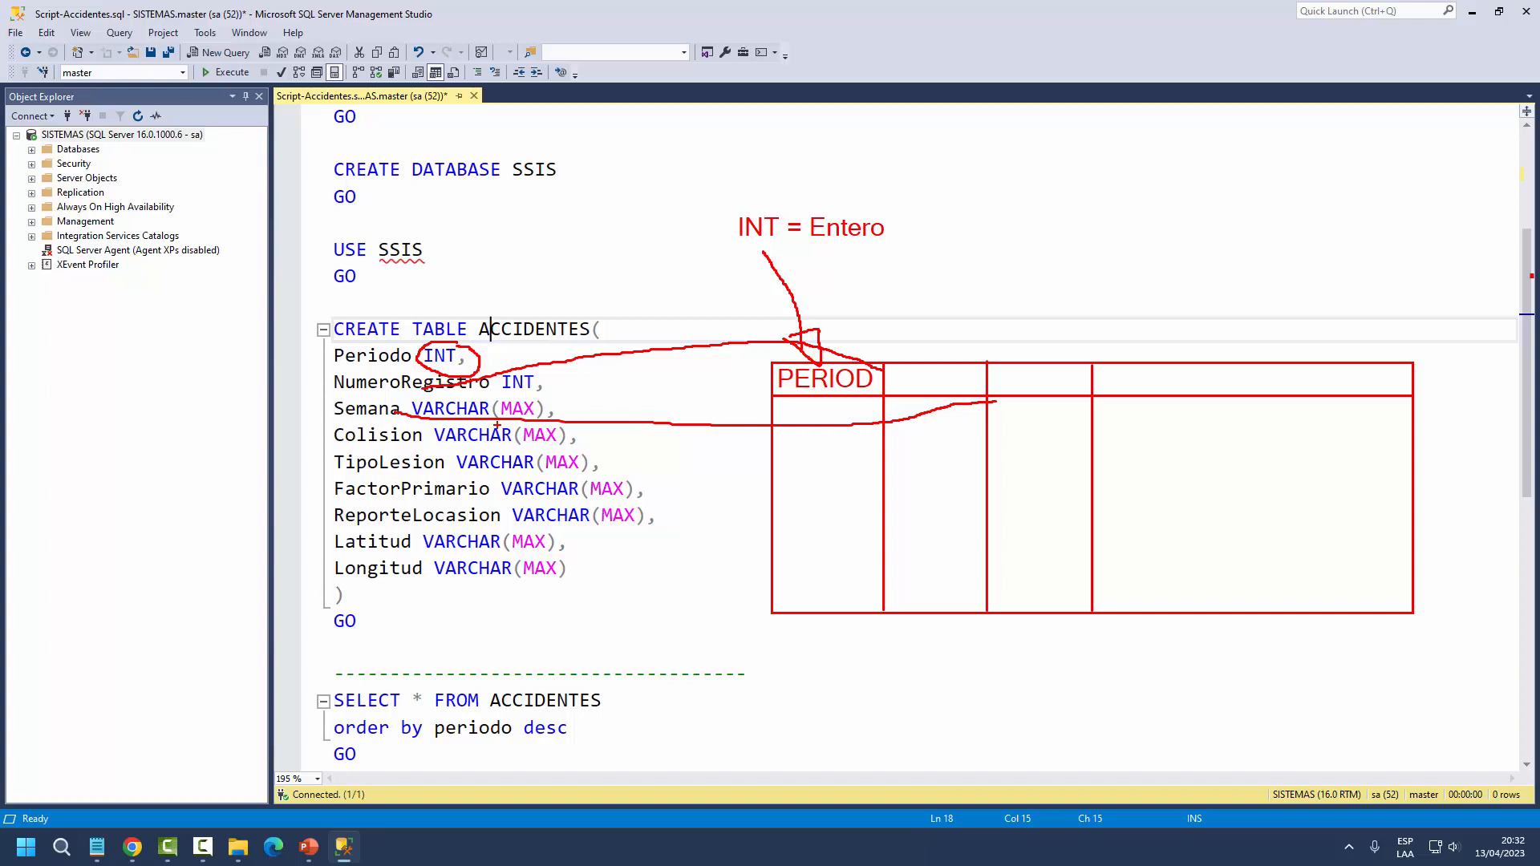
{"action": "left_click_drag", "start_coordinate": [548, 433], "coordinate": [594, 417]}
{"action": "mouse_move", "coordinate": [621, 495]}
{"action": "left_mouse_down"}
{"action": "mouse_move", "coordinate": [666, 473]}
{"action": "mouse_move", "coordinate": [677, 509]}
{"action": "left_mouse_up"}
{"action": "mouse_move", "coordinate": [550, 546]}
{"action": "left_mouse_down"}
{"action": "mouse_move", "coordinate": [588, 544]}
{"action": "mouse_move", "coordinate": [598, 570]}
{"action": "left_mouse_up"}
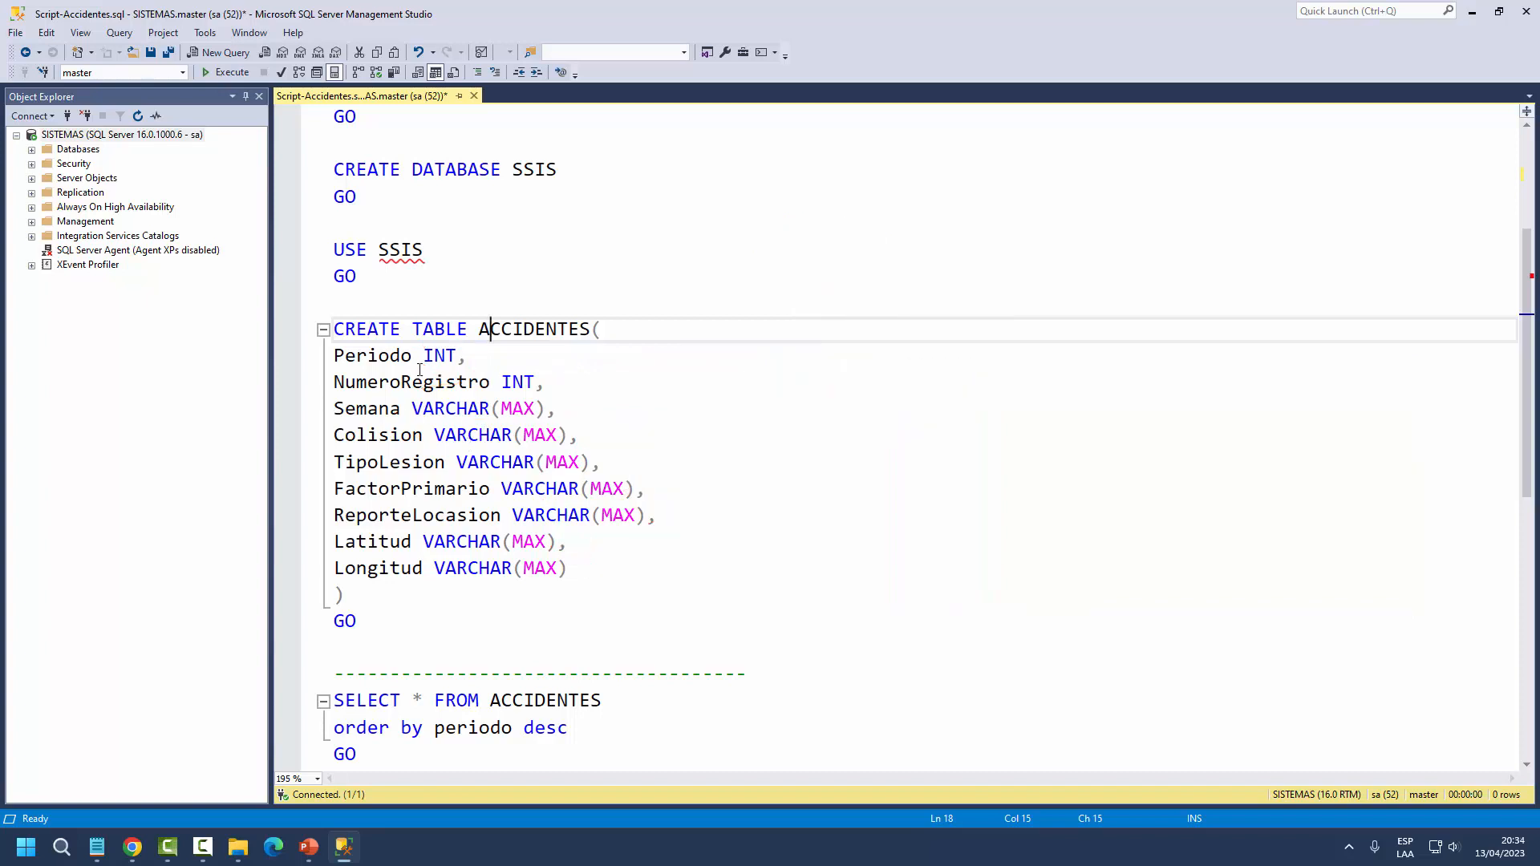
- Comment out the SELECT * FROM ACCIDENTES query with its order by and GO lines at the end of the script
{"action": "left_click_drag", "start_coordinate": [334, 331], "coordinate": [426, 599]}
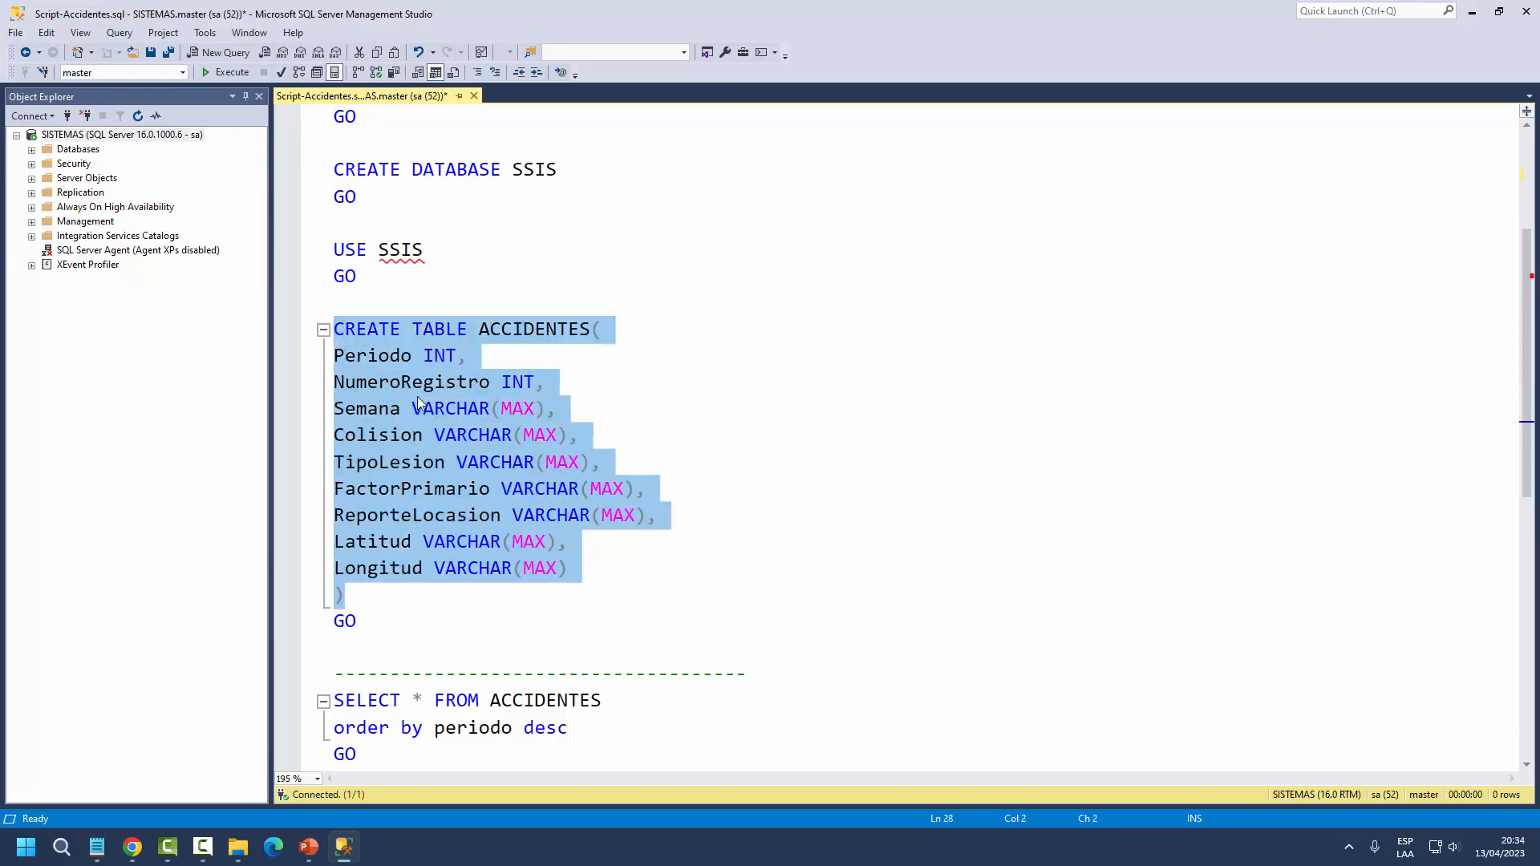
{"action": "left_click", "coordinate": [384, 383]}
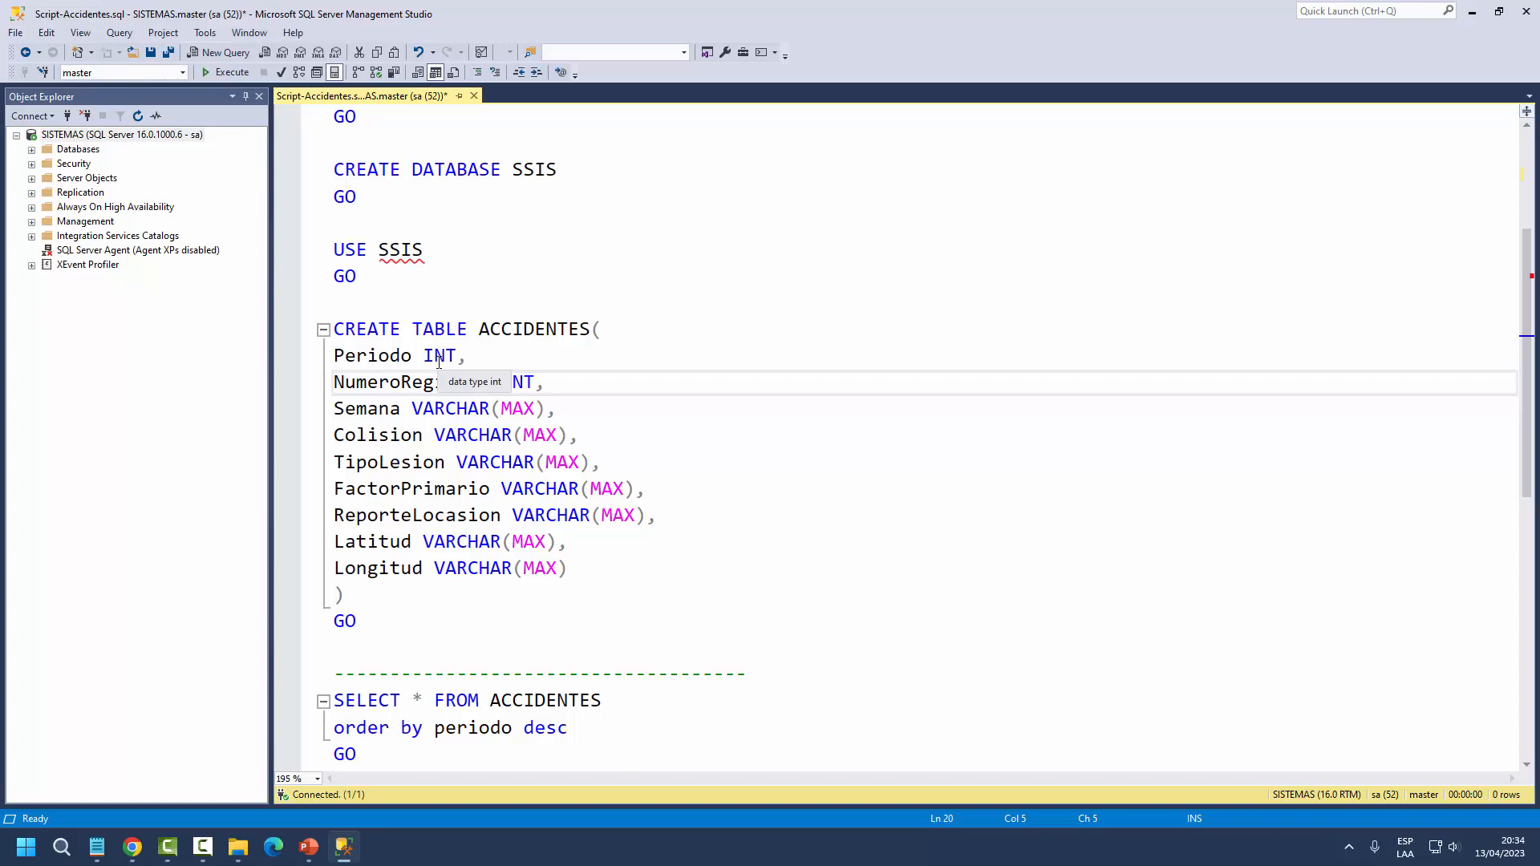
{"action": "scroll", "coordinate": [437, 401], "scroll_direction": "down", "scroll_amount": 3}
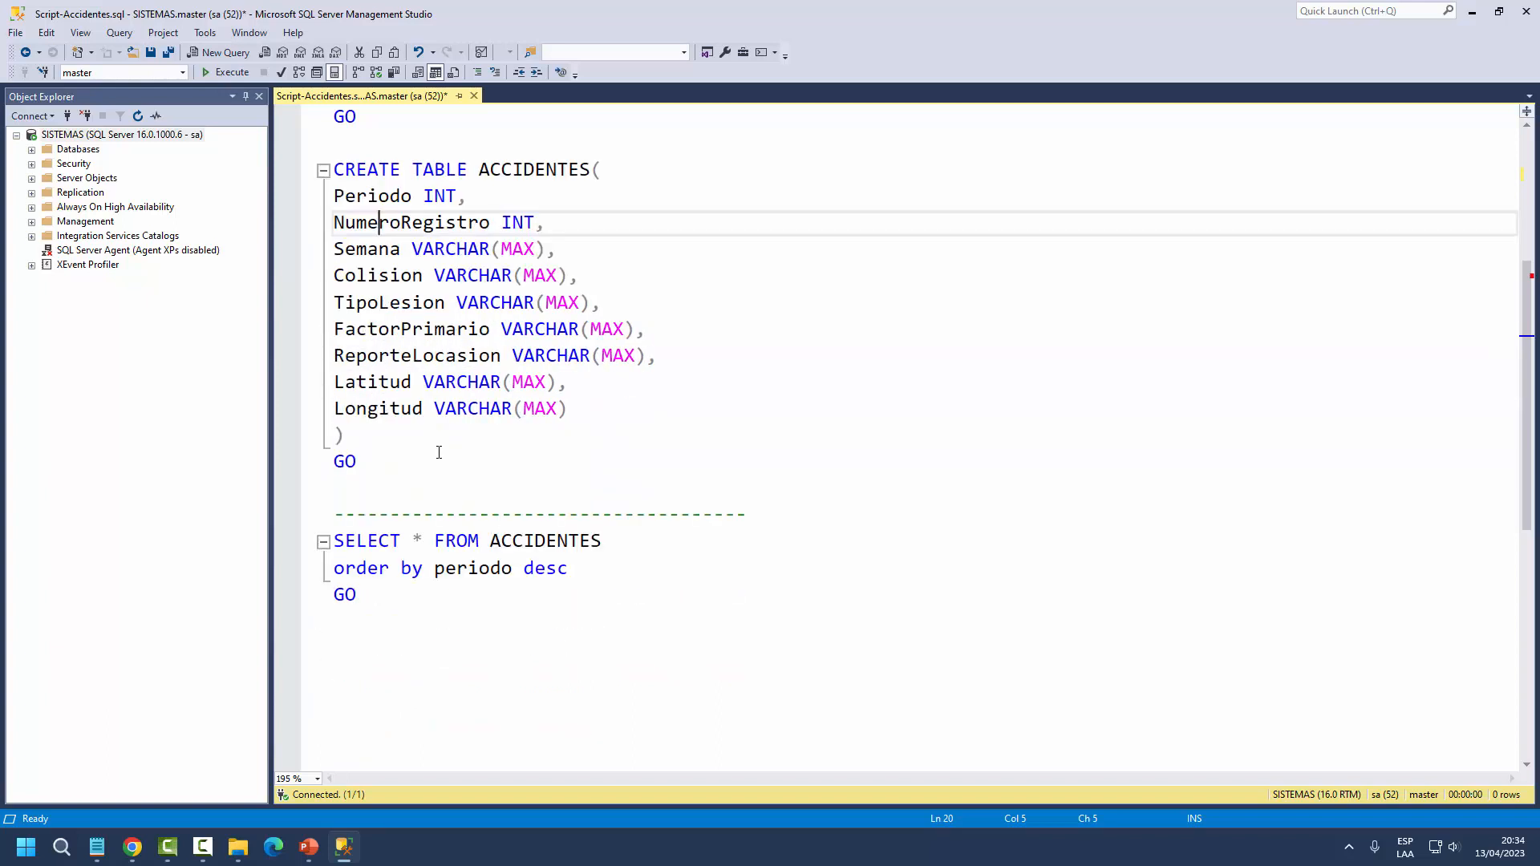
{"action": "left_click", "coordinate": [371, 521]}
{"action": "left_click_drag", "start_coordinate": [371, 520], "coordinate": [333, 462]}
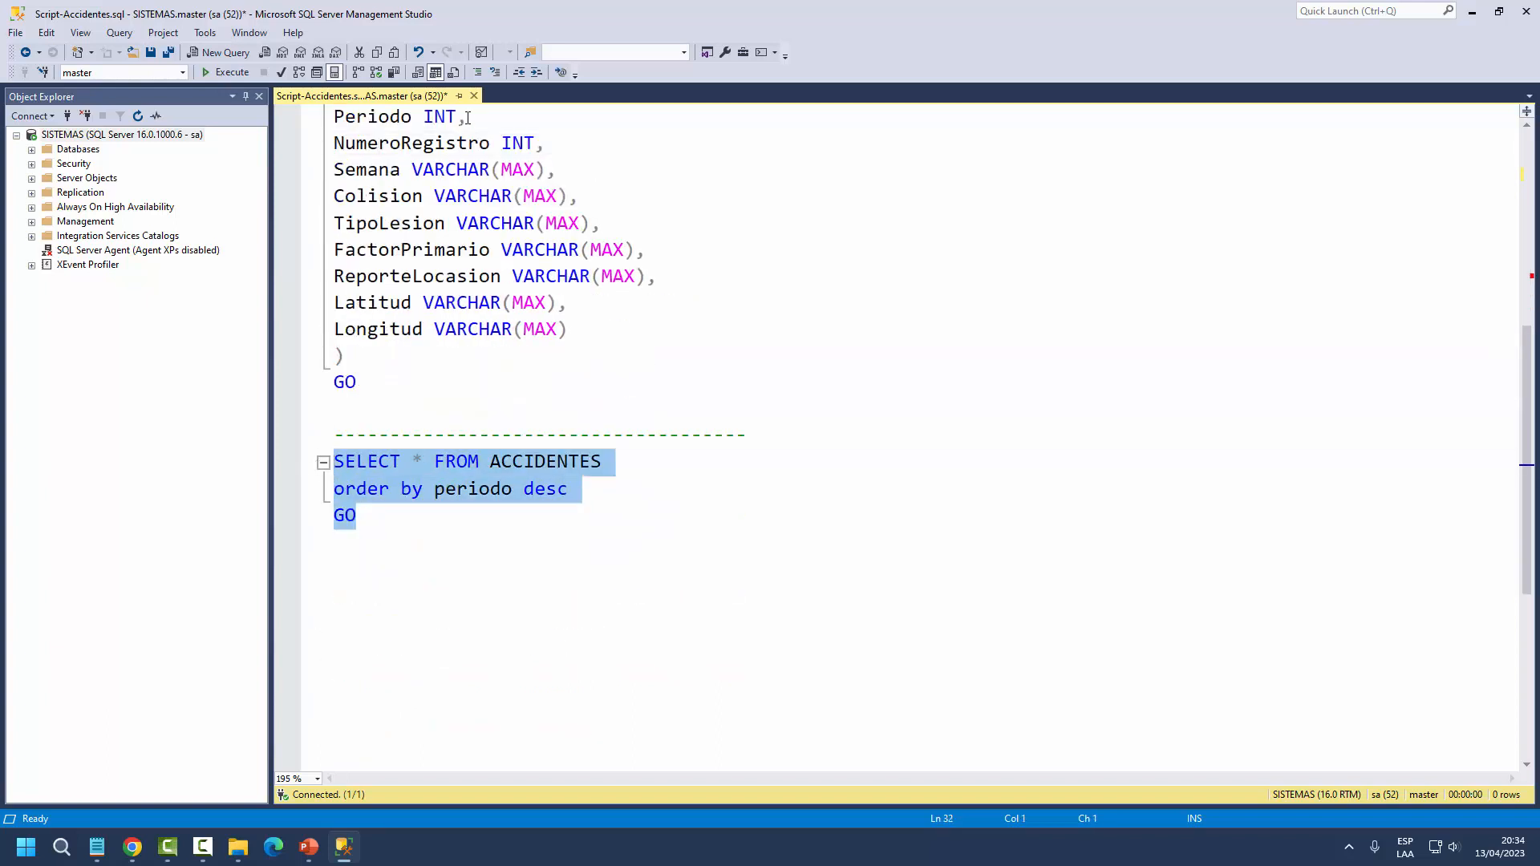
{"action": "left_click", "coordinate": [479, 72]}
{"action": "left_click", "coordinate": [455, 353]}
- Execute the whole script to create the SSIS database and the ACCIDENTES table, and check the execution message
{"action": "scroll", "coordinate": [416, 442], "scroll_direction": "up", "scroll_amount": 6}
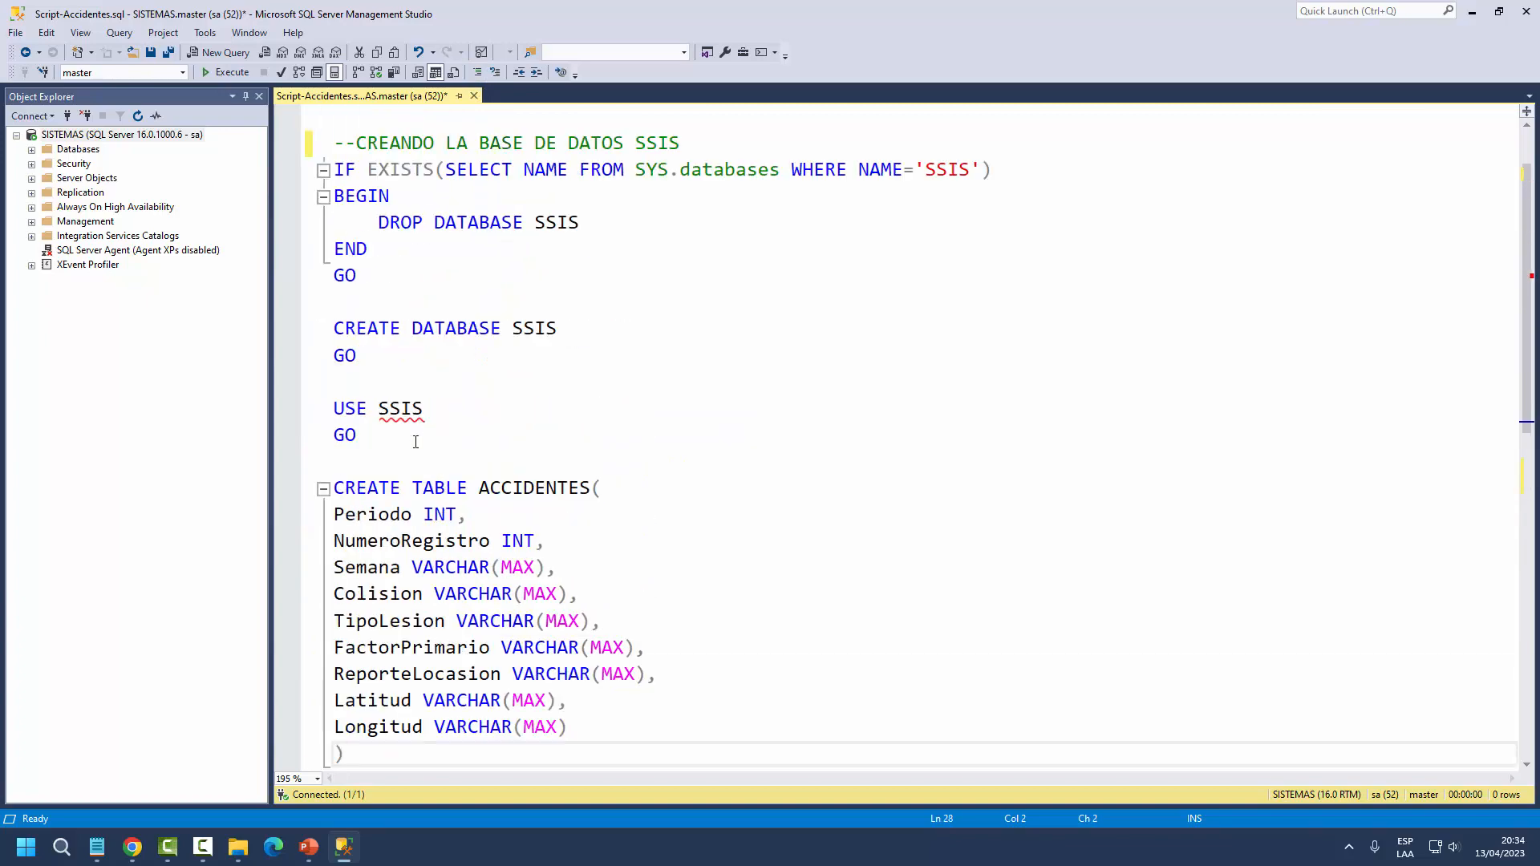
{"action": "scroll", "coordinate": [421, 371], "scroll_direction": "down", "scroll_amount": 2}
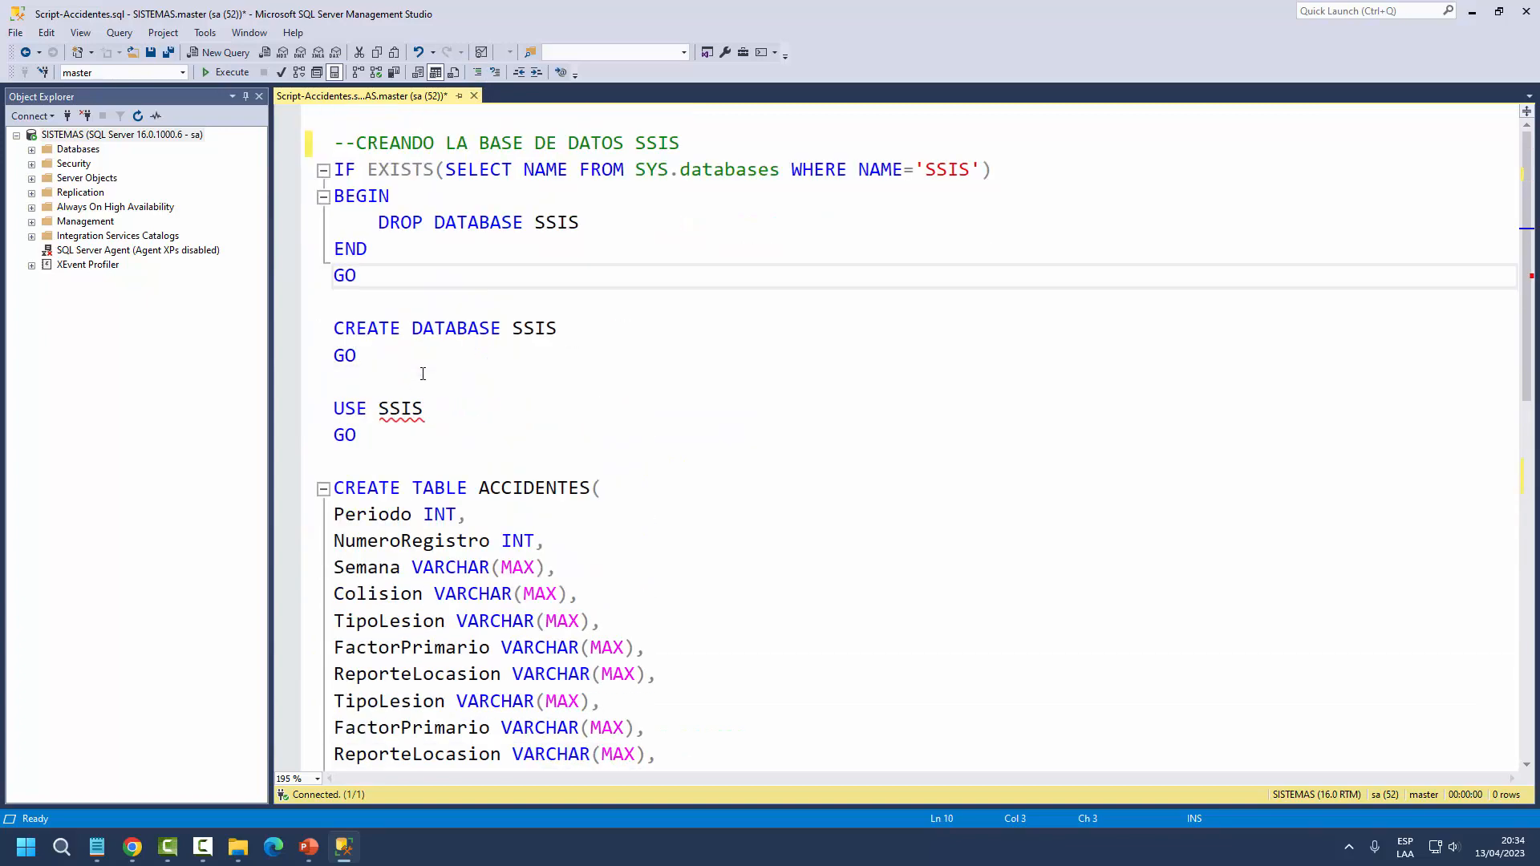
{"action": "scroll", "coordinate": [423, 374], "scroll_direction": "up", "scroll_amount": 2}
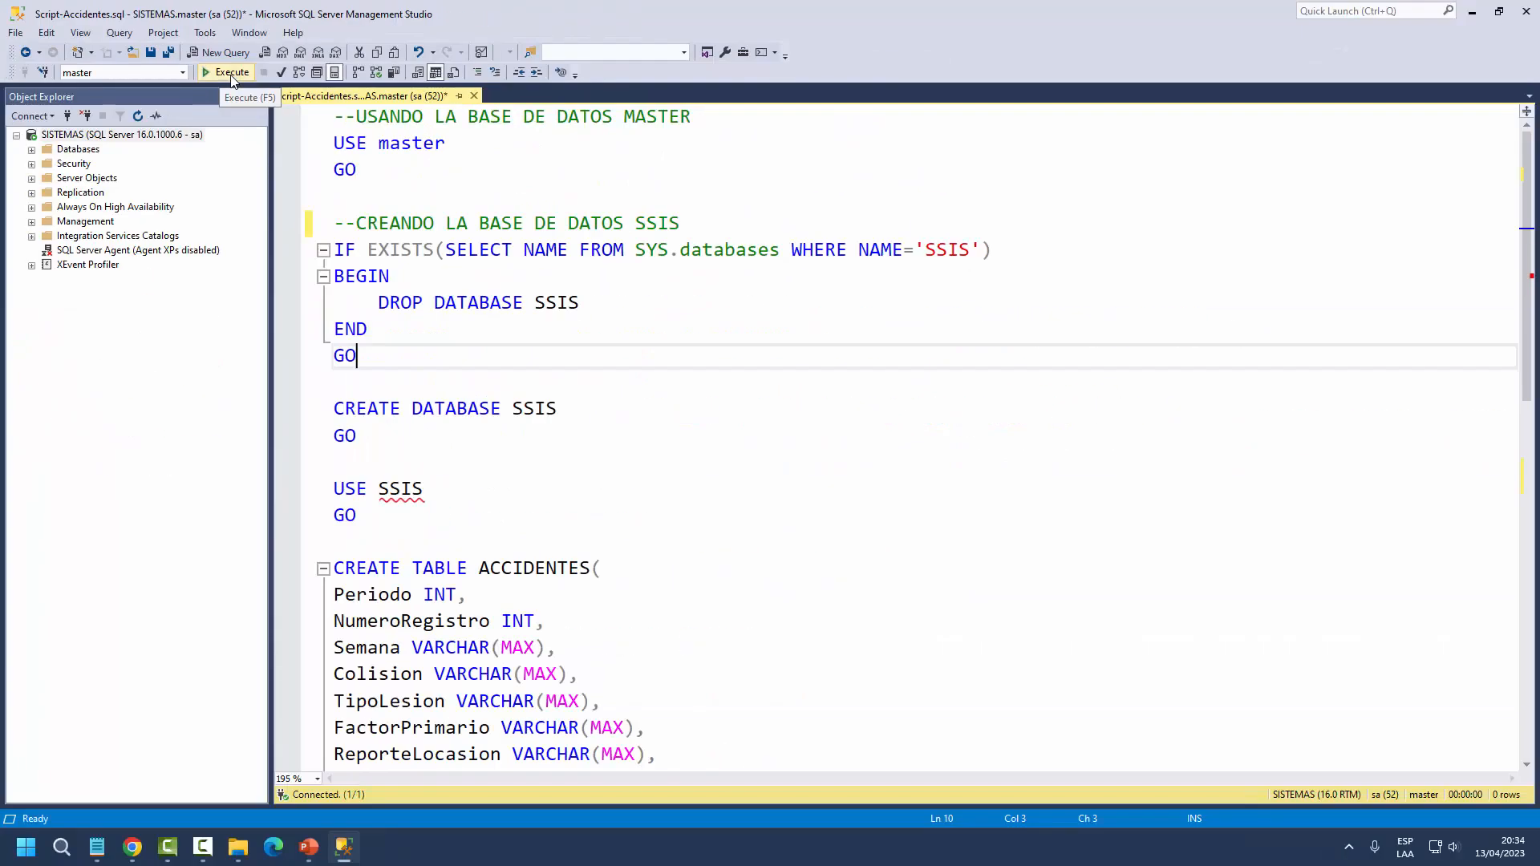
{"action": "left_click", "coordinate": [245, 118]}
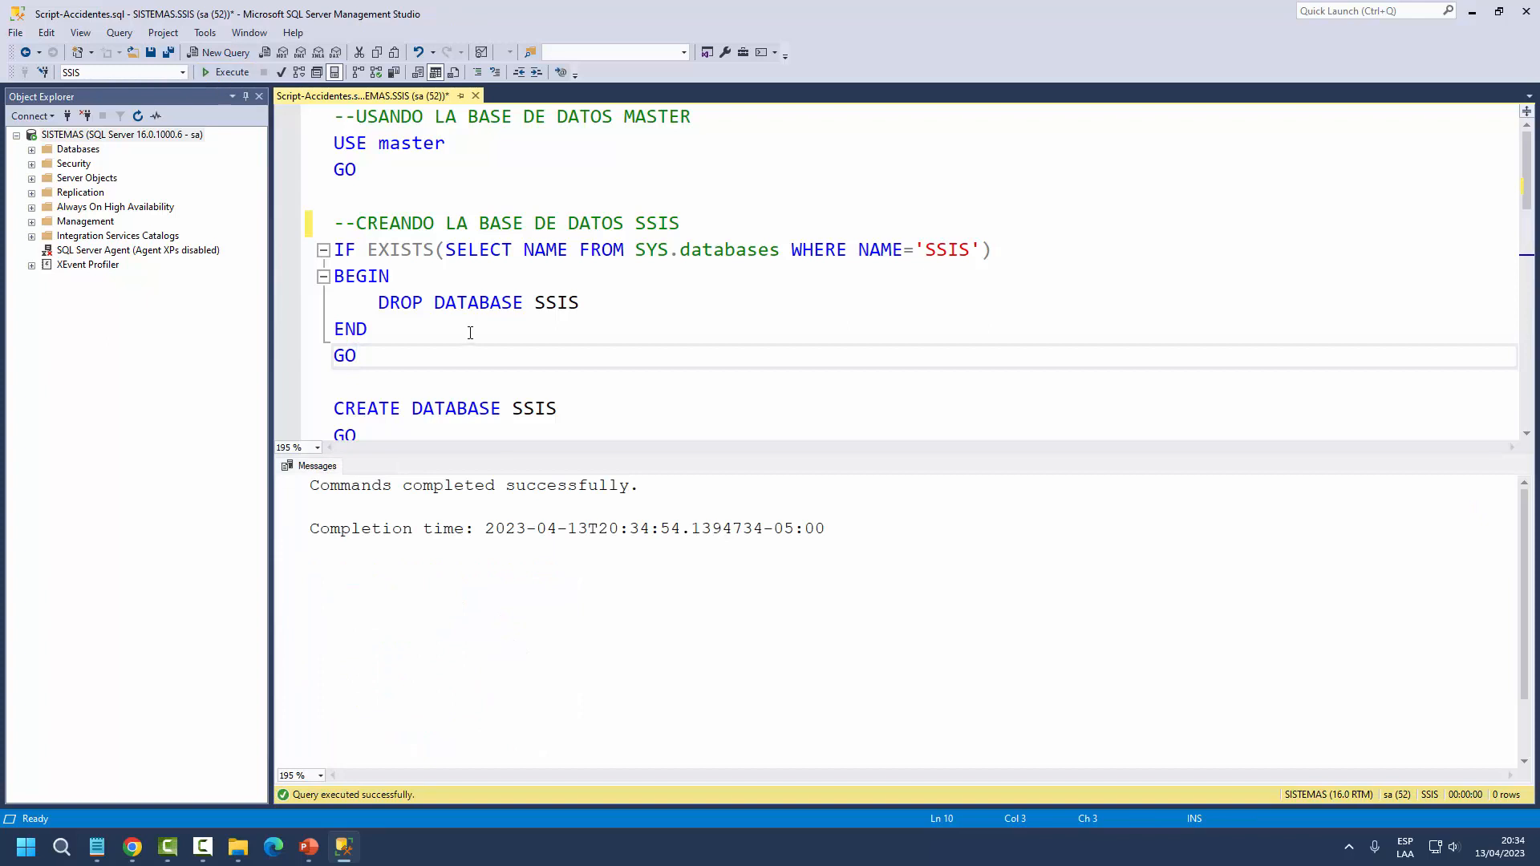
{"action": "left_click_drag", "start_coordinate": [311, 485], "coordinate": [642, 492]}
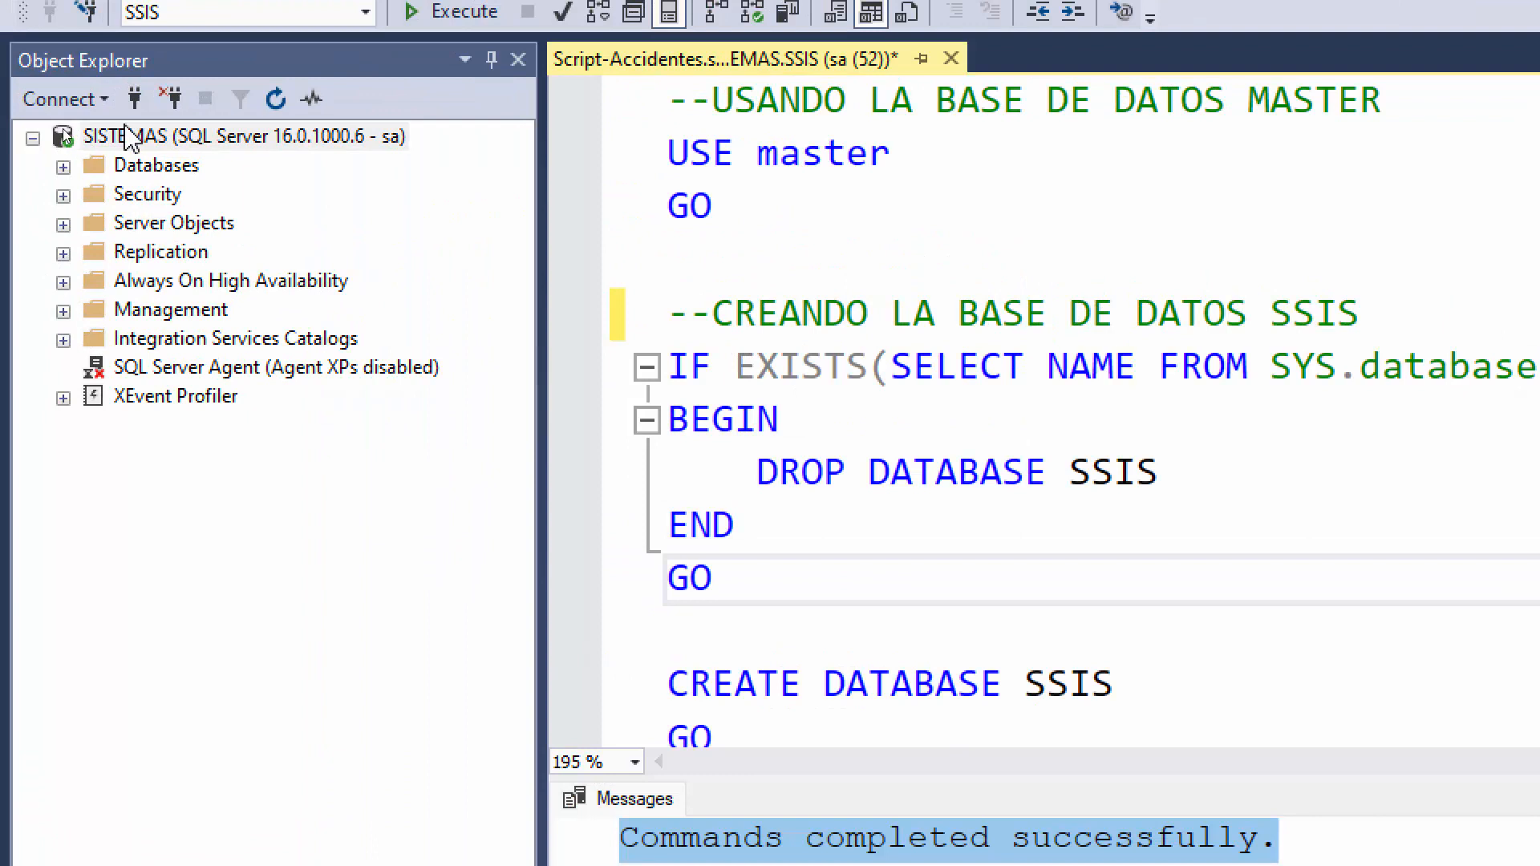
- Expand the server's Databases folder in Object Explorer, and examine the contents of System Databases before collapsing that subfolder
{"action": "left_click", "coordinate": [61, 138]}
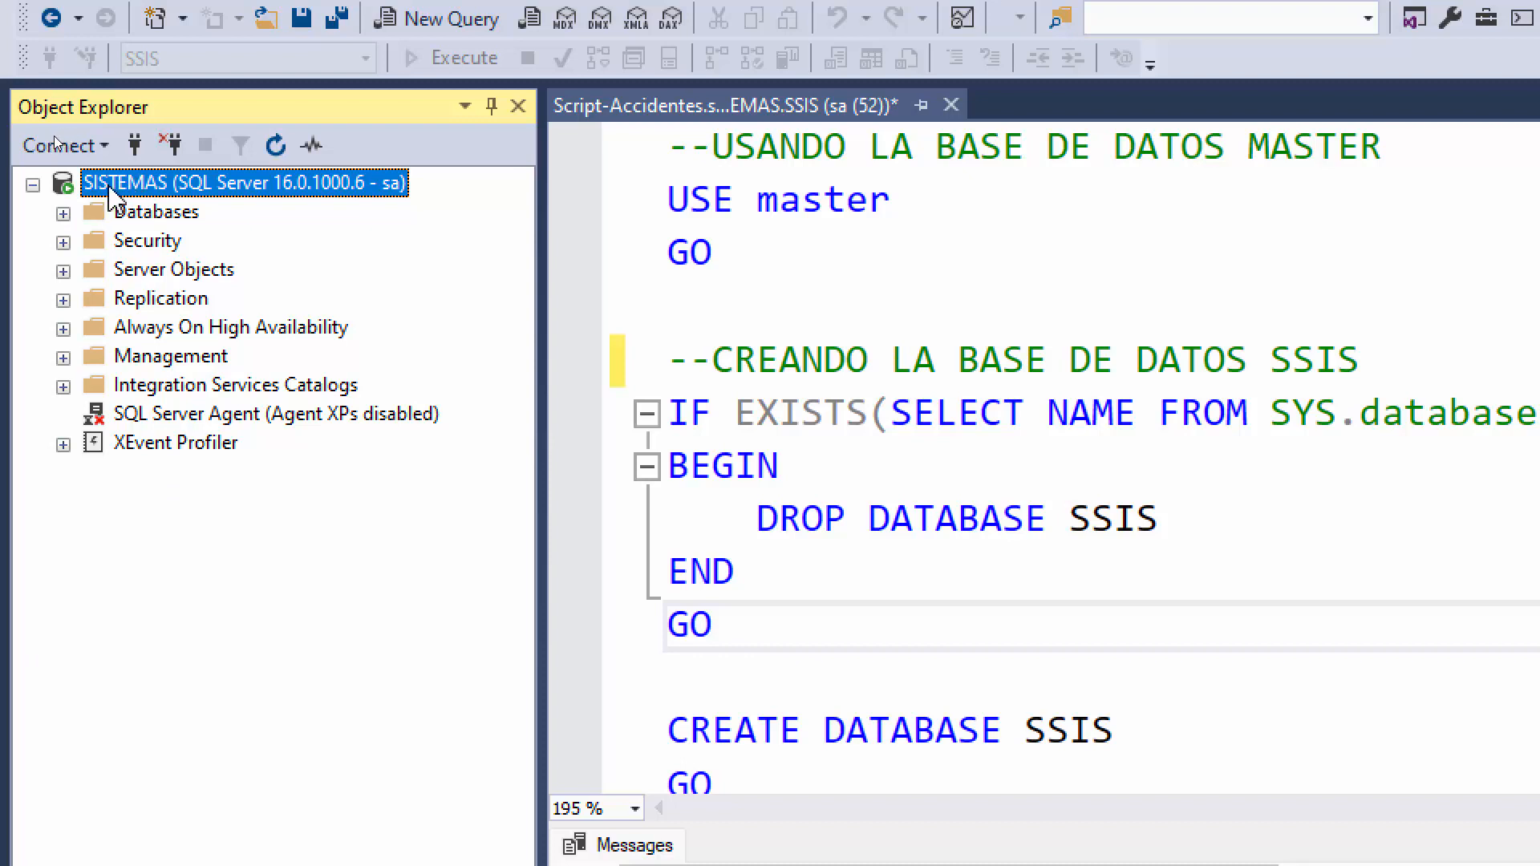
{"action": "left_click", "coordinate": [132, 216]}
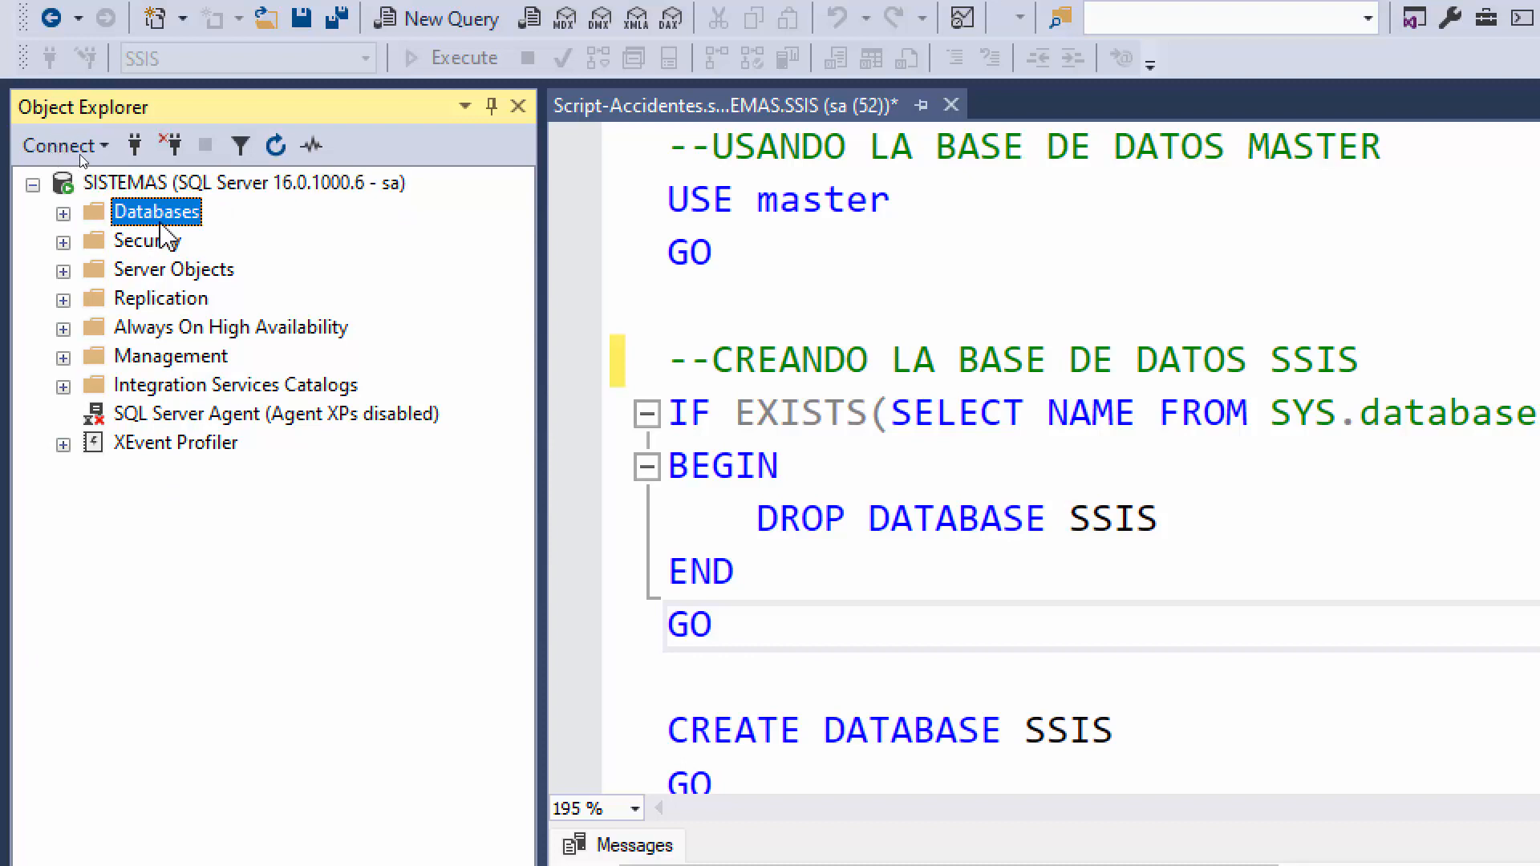
{"action": "left_click", "coordinate": [64, 214]}
{"action": "left_click", "coordinate": [161, 243]}
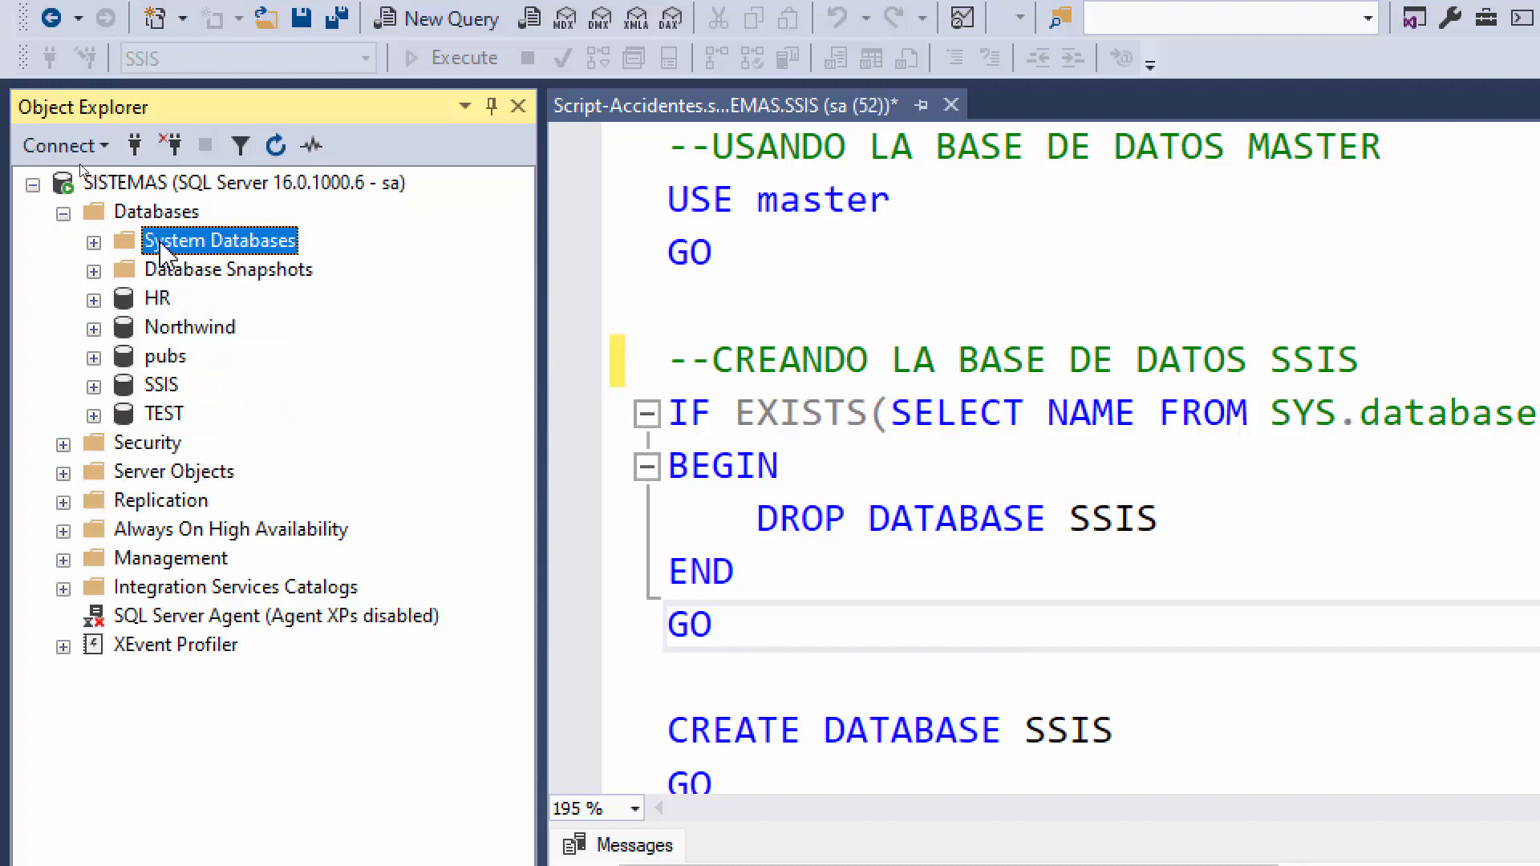
{"action": "left_click", "coordinate": [94, 243]}
{"action": "left_click", "coordinate": [204, 271]}
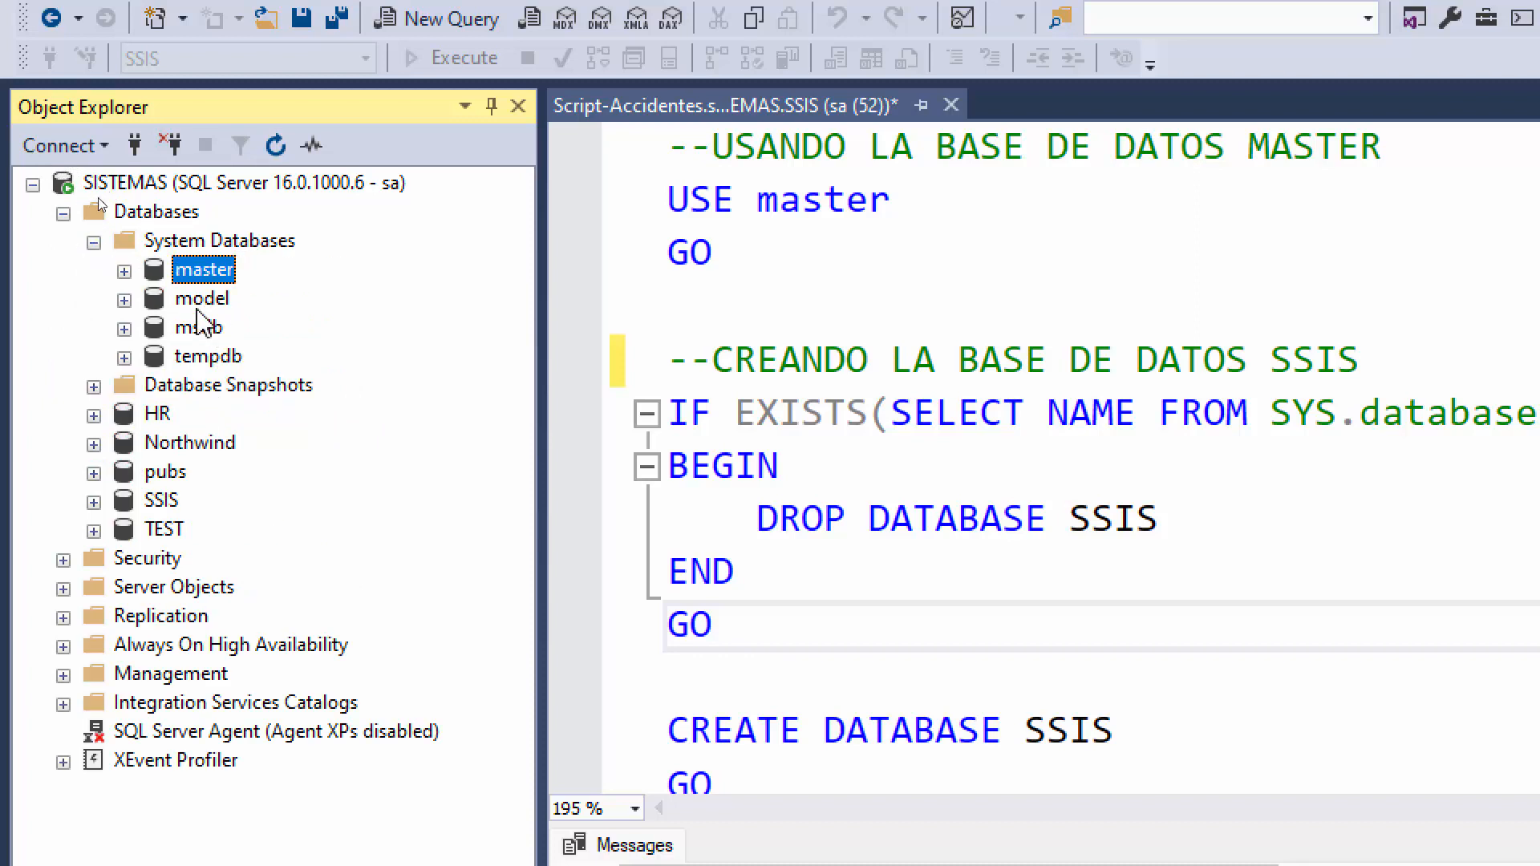
{"action": "left_click", "coordinate": [94, 242]}
{"action": "left_click", "coordinate": [205, 275]}
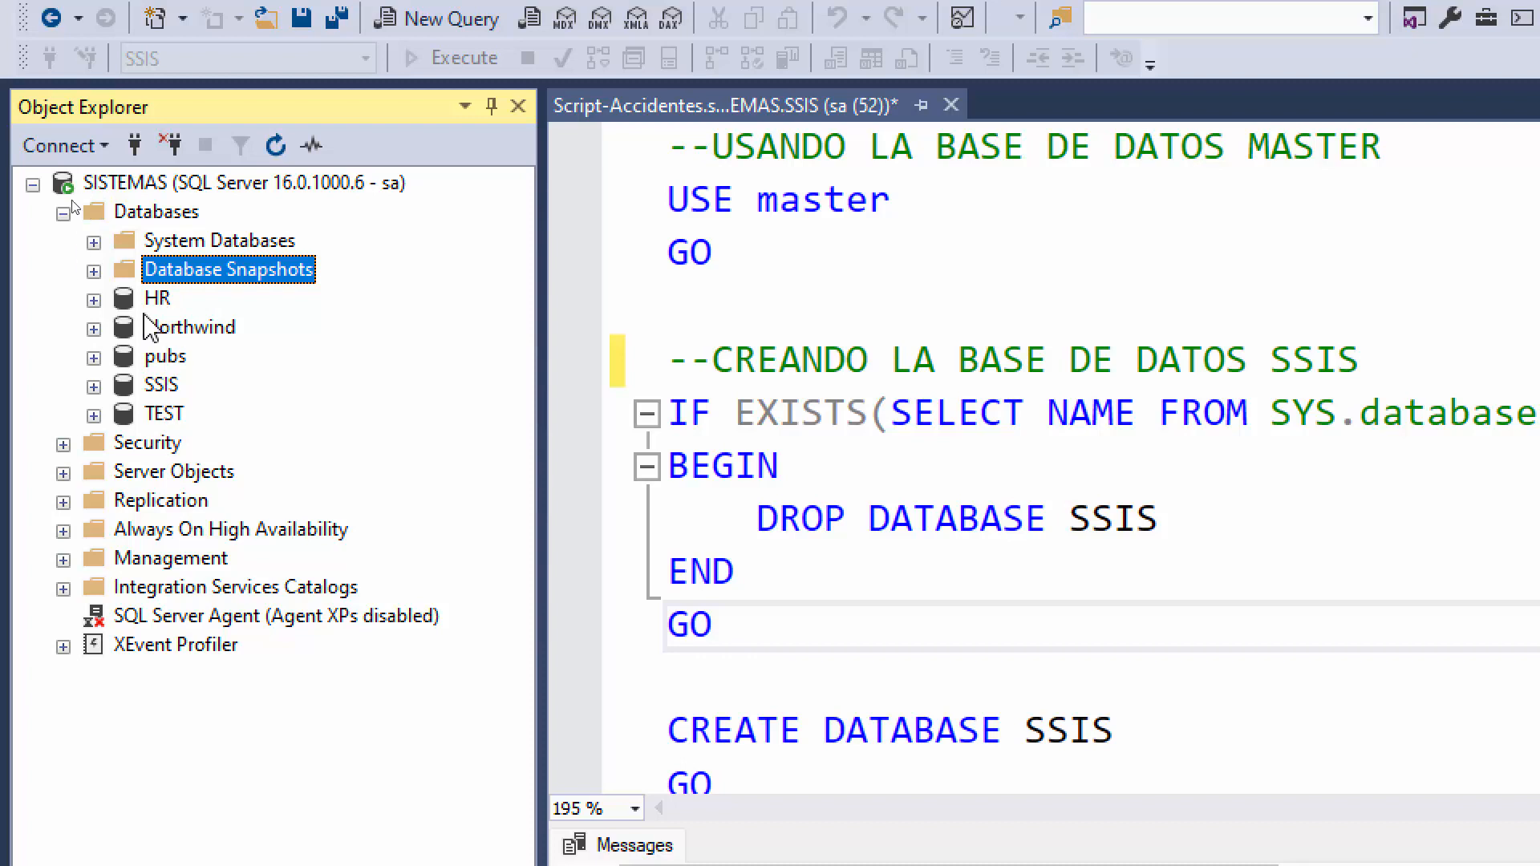
- Match the SSIS database in Object Explorer with the name in the CREATE DATABASE statement, and expand its node
{"action": "left_click", "coordinate": [163, 387]}
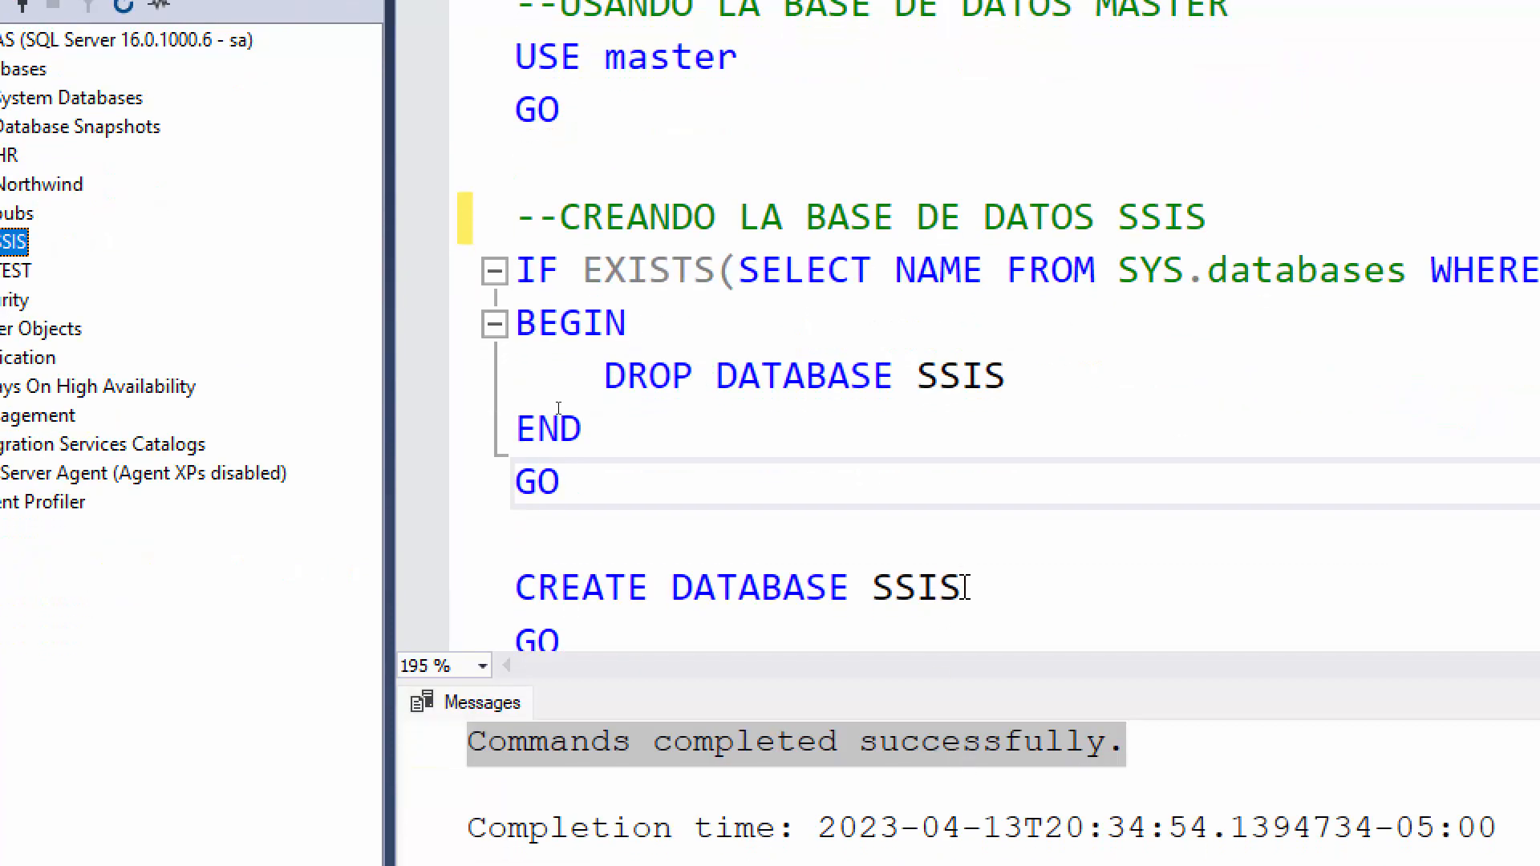
{"action": "left_click_drag", "start_coordinate": [964, 719], "coordinate": [890, 725]}
{"action": "left_click_drag", "start_coordinate": [890, 594], "coordinate": [873, 594]}
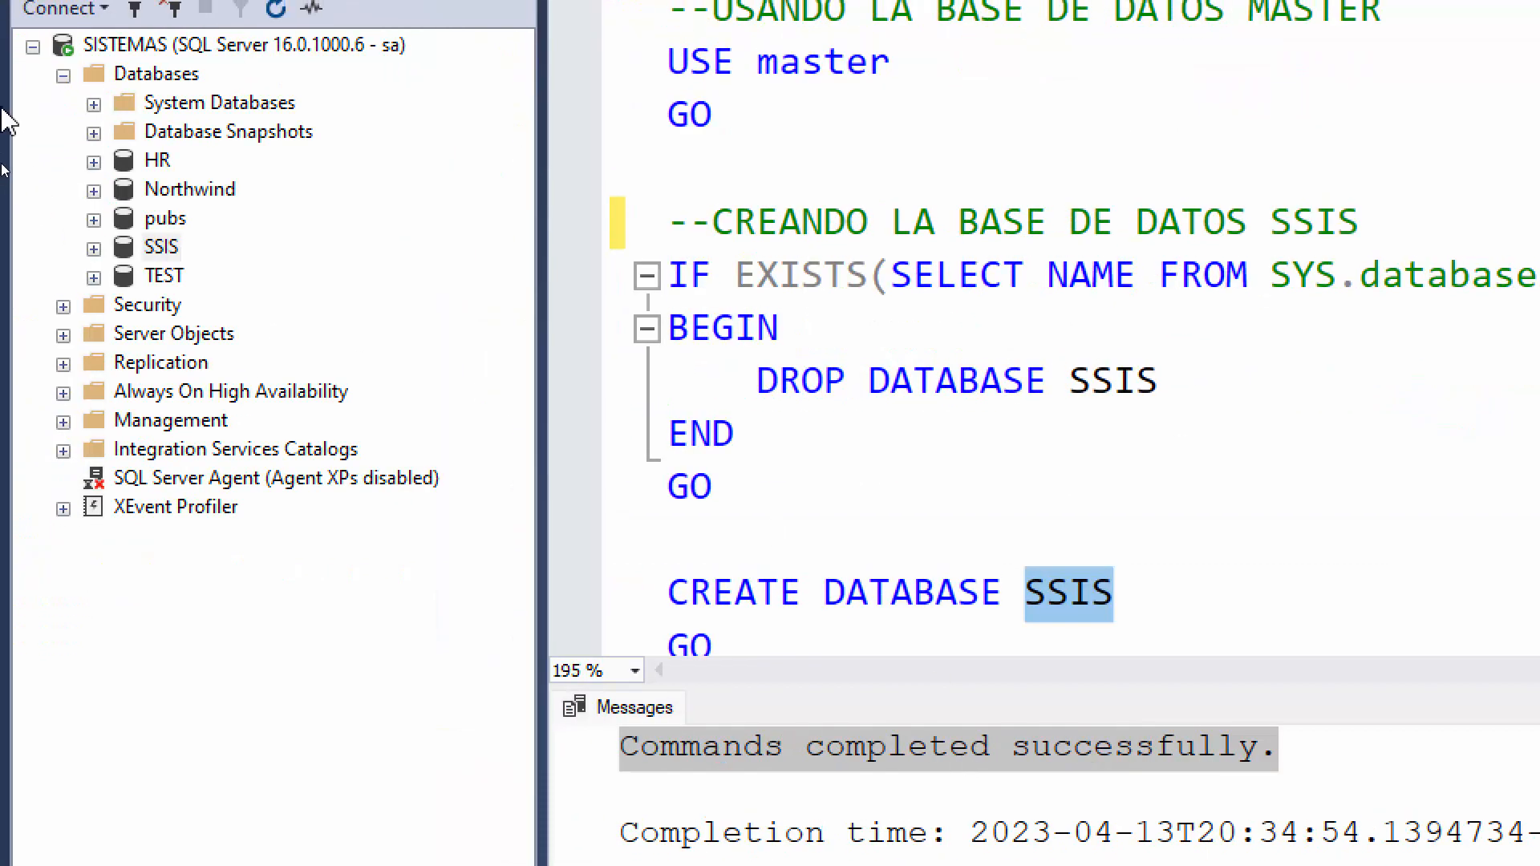
{"action": "left_click", "coordinate": [16, 242]}
{"action": "left_click", "coordinate": [168, 251]}
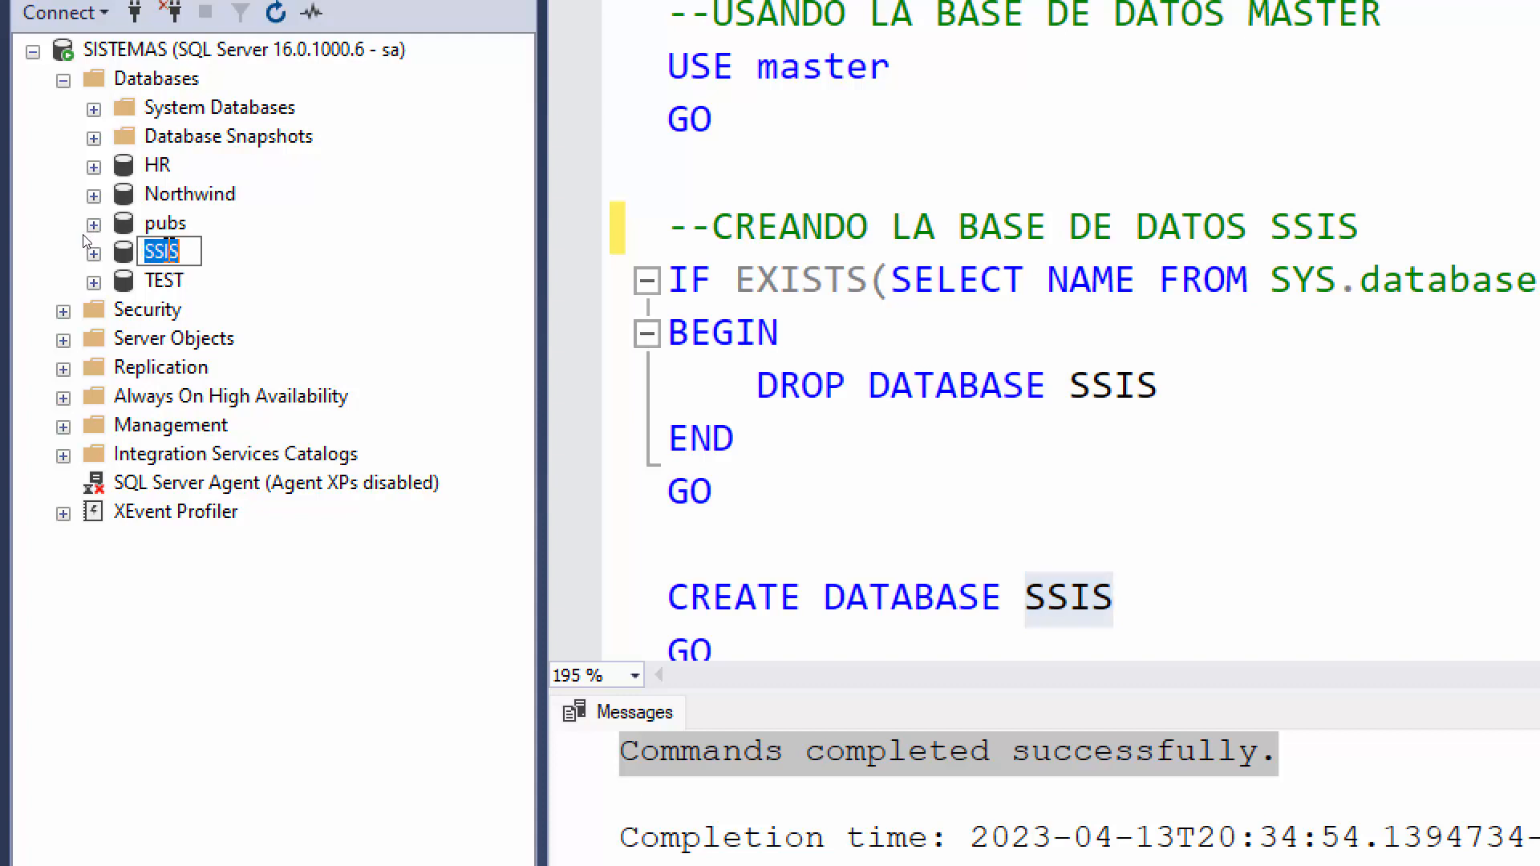
{"action": "left_click", "coordinate": [227, 250]}
{"action": "left_click", "coordinate": [94, 253]}
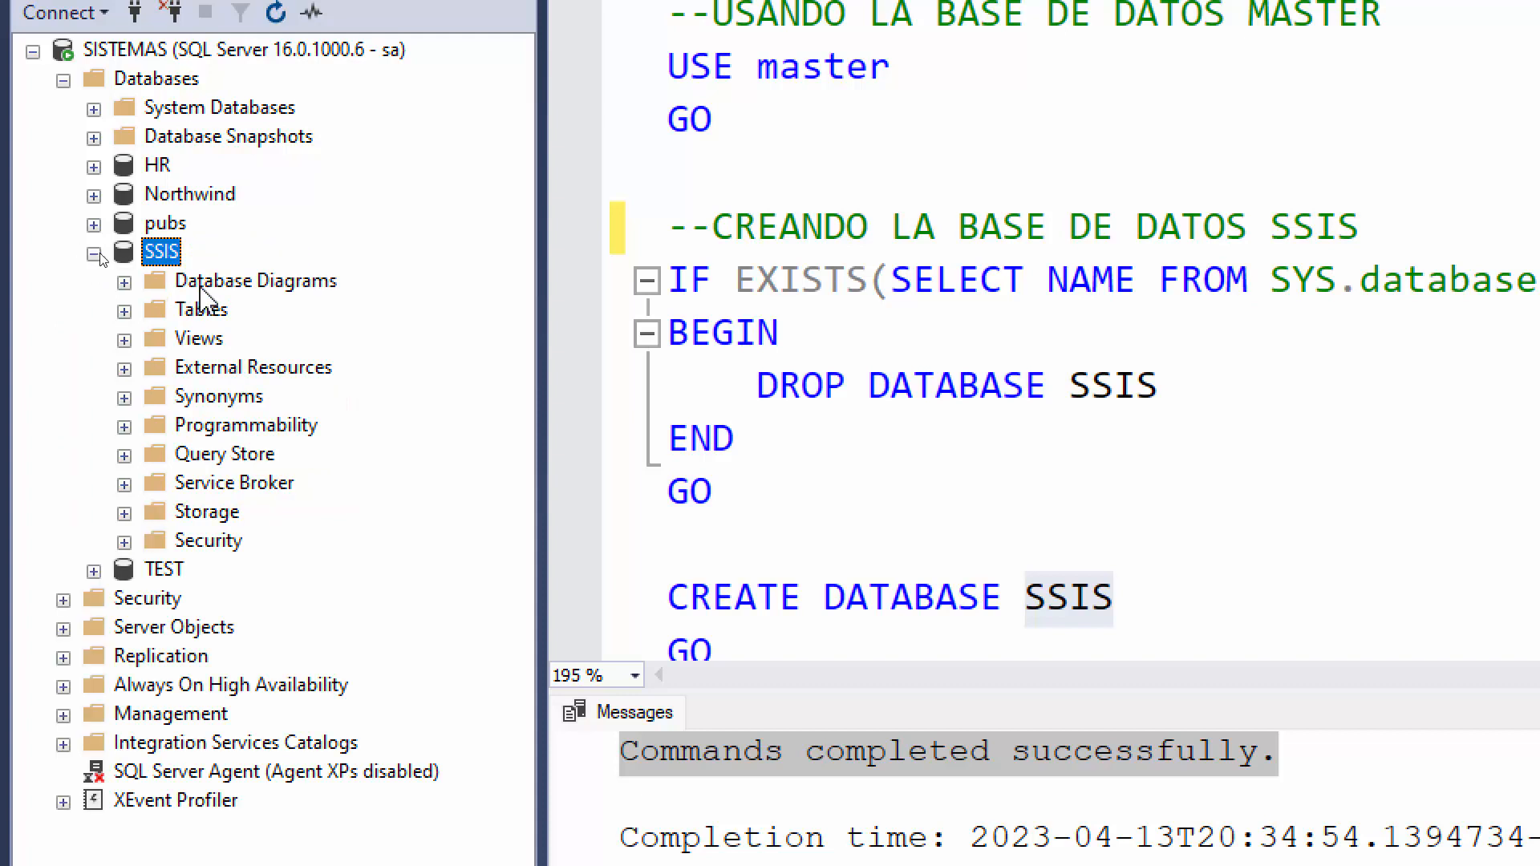
- Look through the SSIS database's object folders, from Database Diagrams and Tables to Storage and Security
{"action": "left_click", "coordinate": [245, 284]}
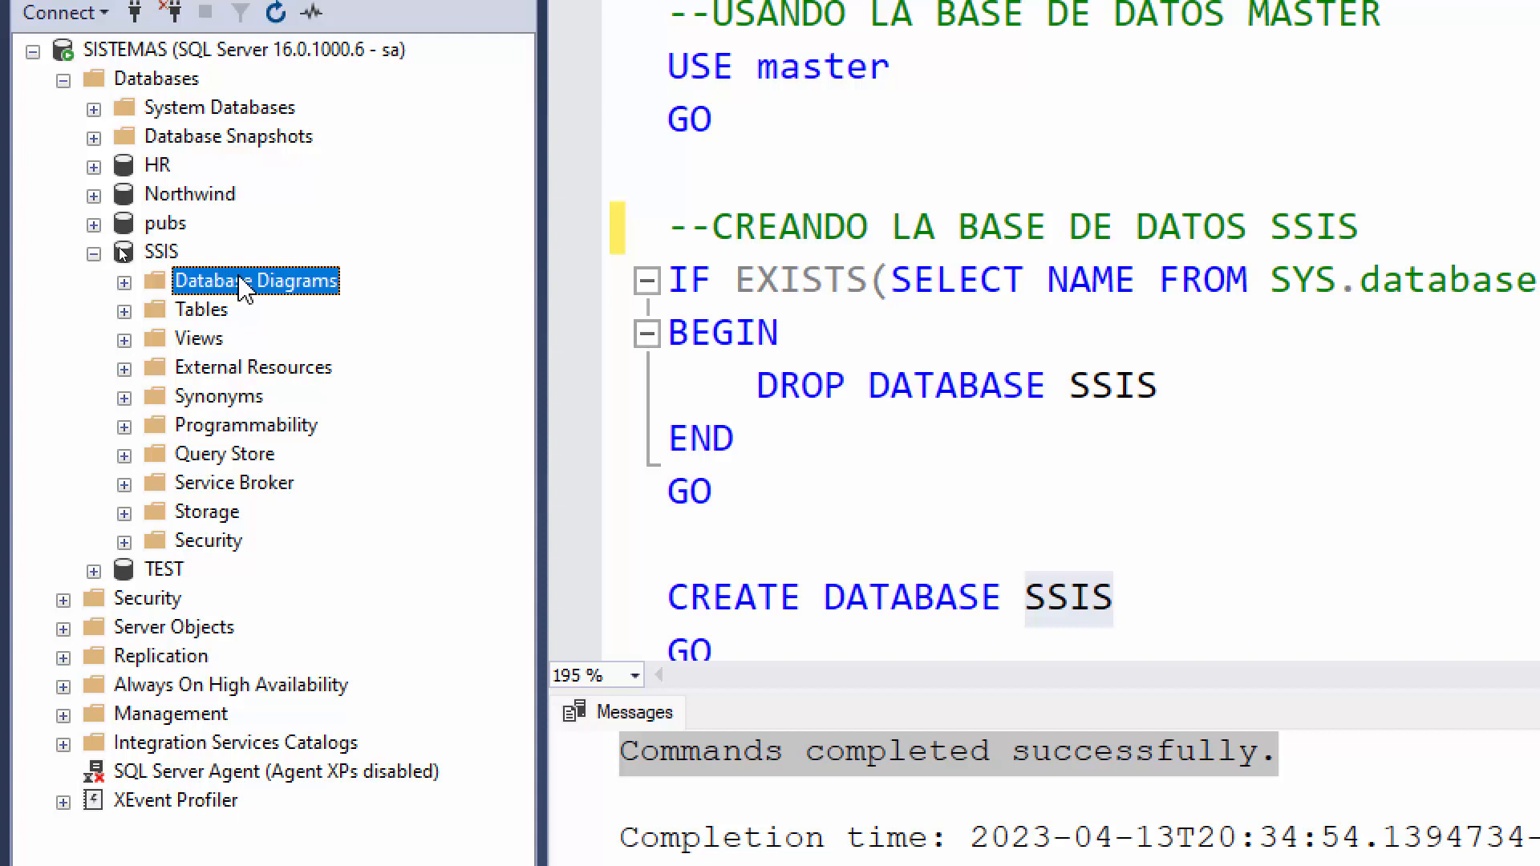
{"action": "left_click", "coordinate": [210, 315]}
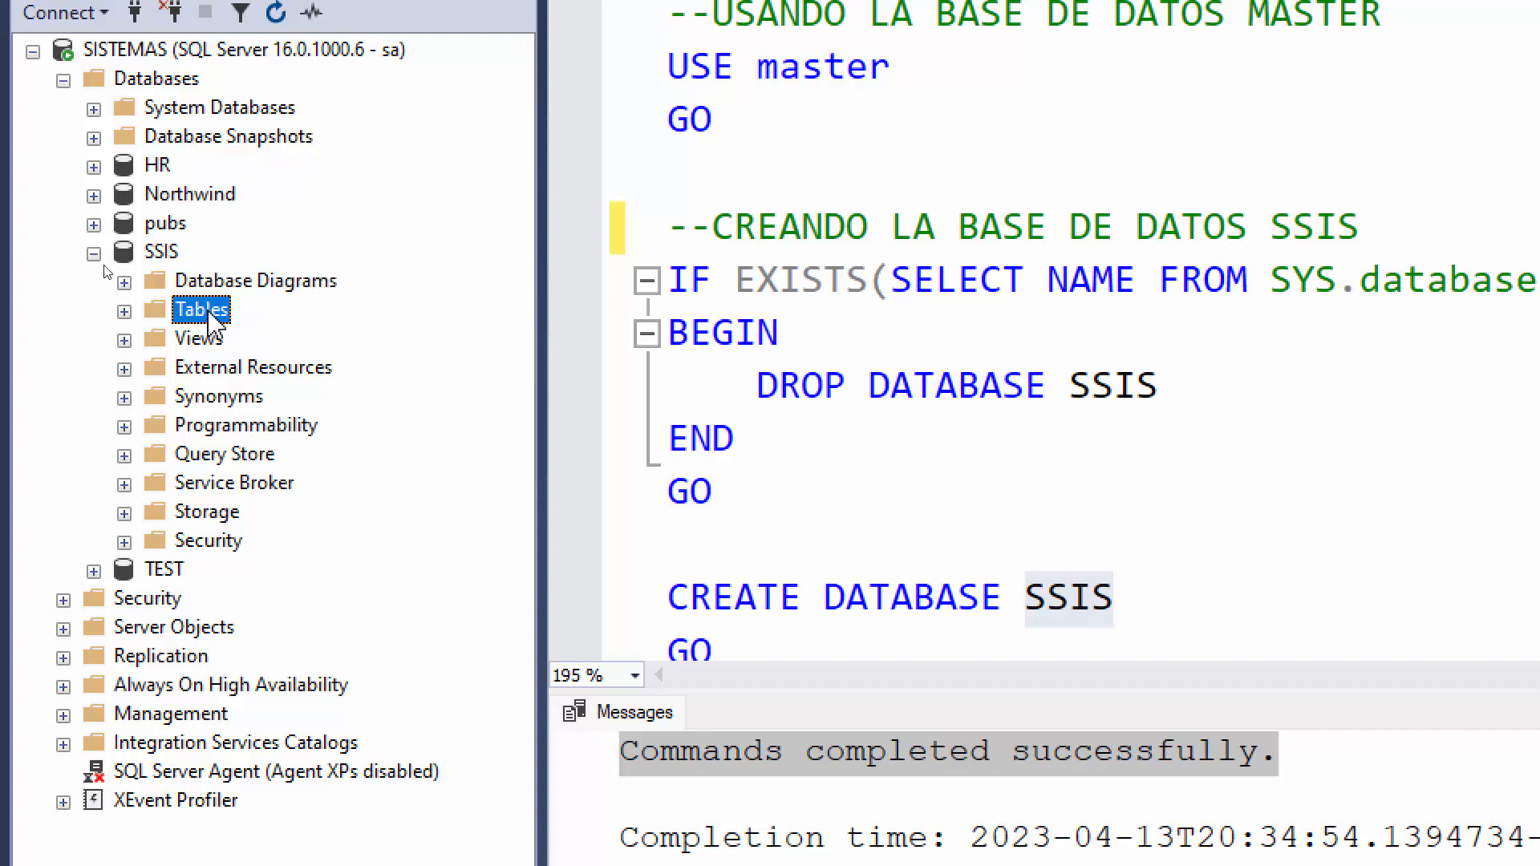
{"action": "left_click", "coordinate": [208, 340]}
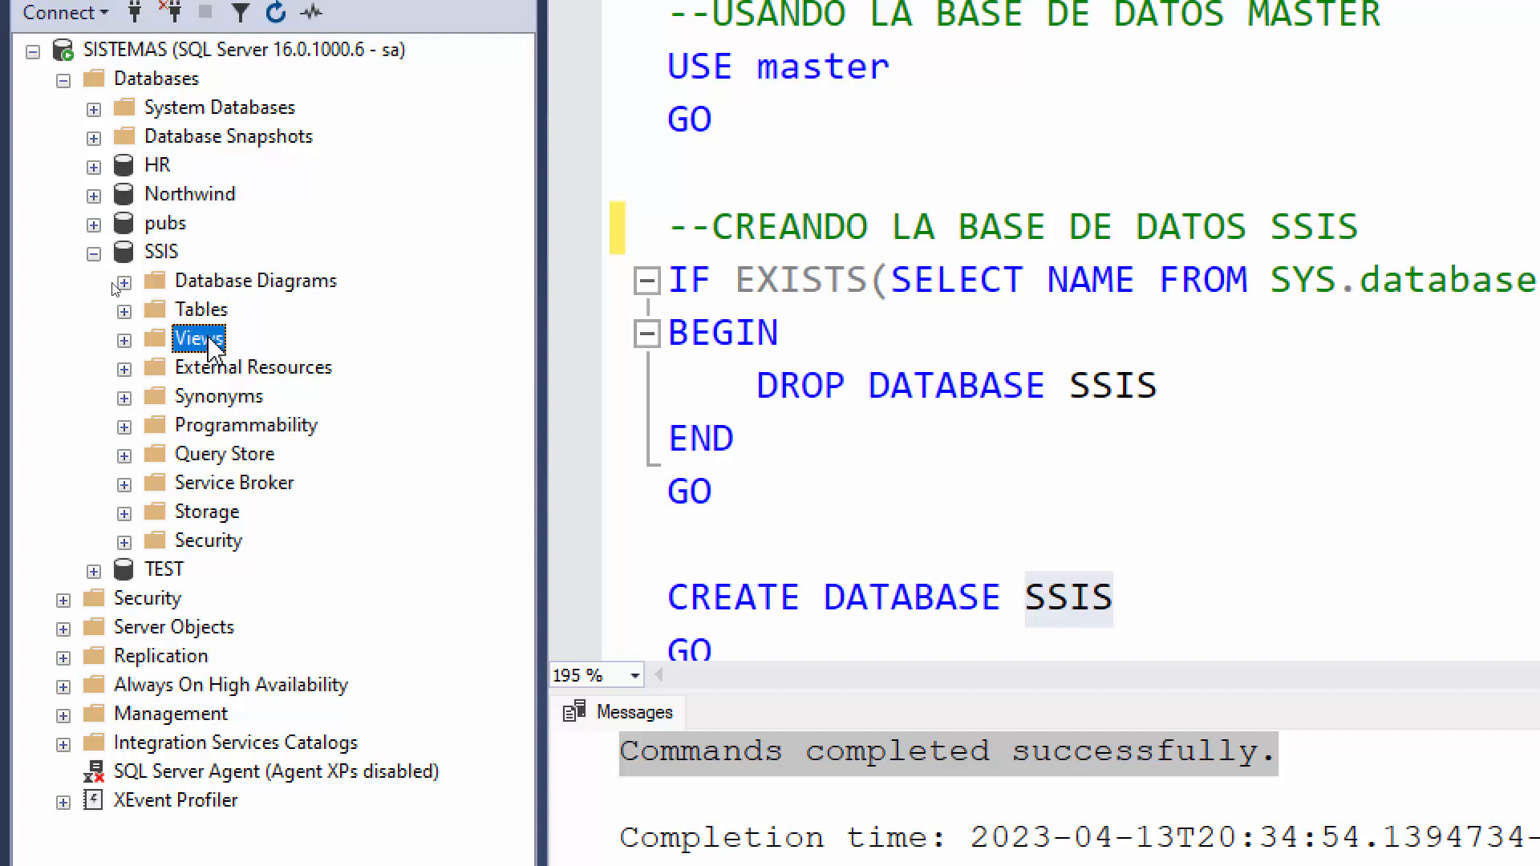
{"action": "left_click", "coordinate": [251, 371]}
{"action": "left_click", "coordinate": [205, 398]}
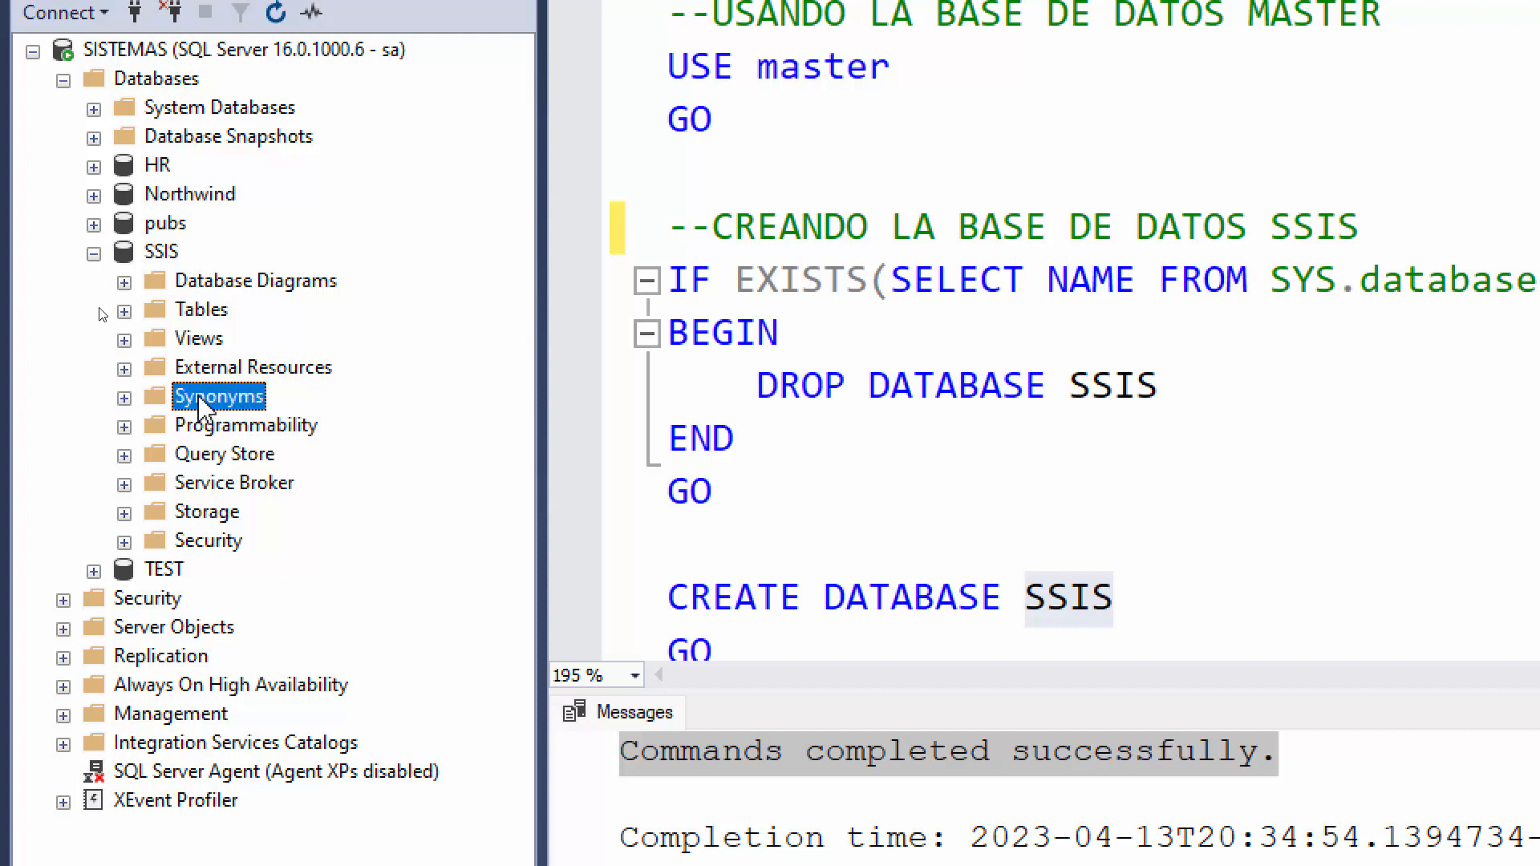
{"action": "left_click", "coordinate": [234, 426]}
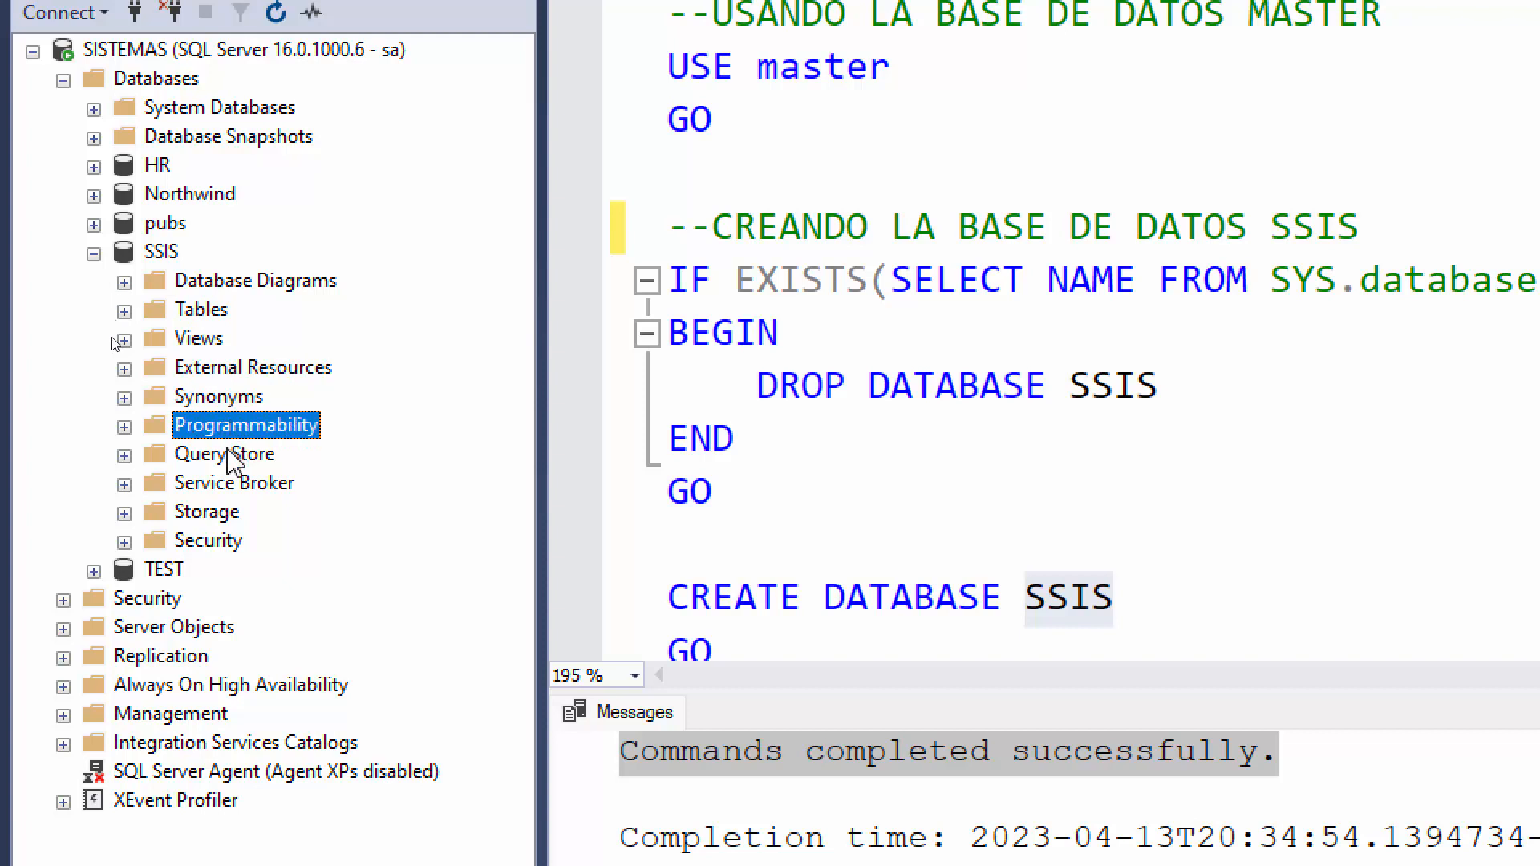
{"action": "left_click", "coordinate": [218, 455]}
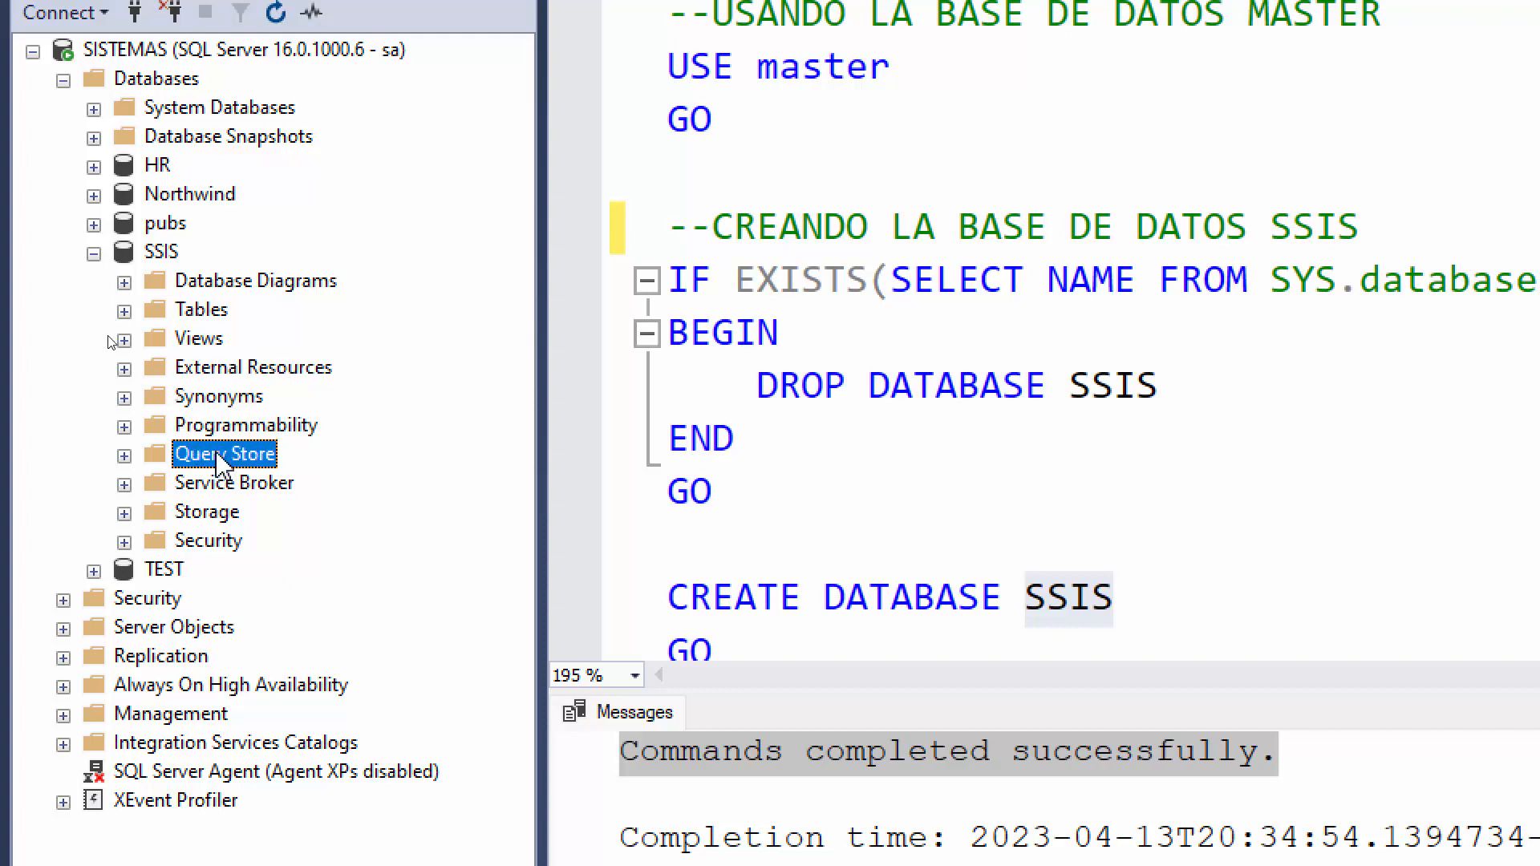
{"action": "left_click", "coordinate": [230, 484]}
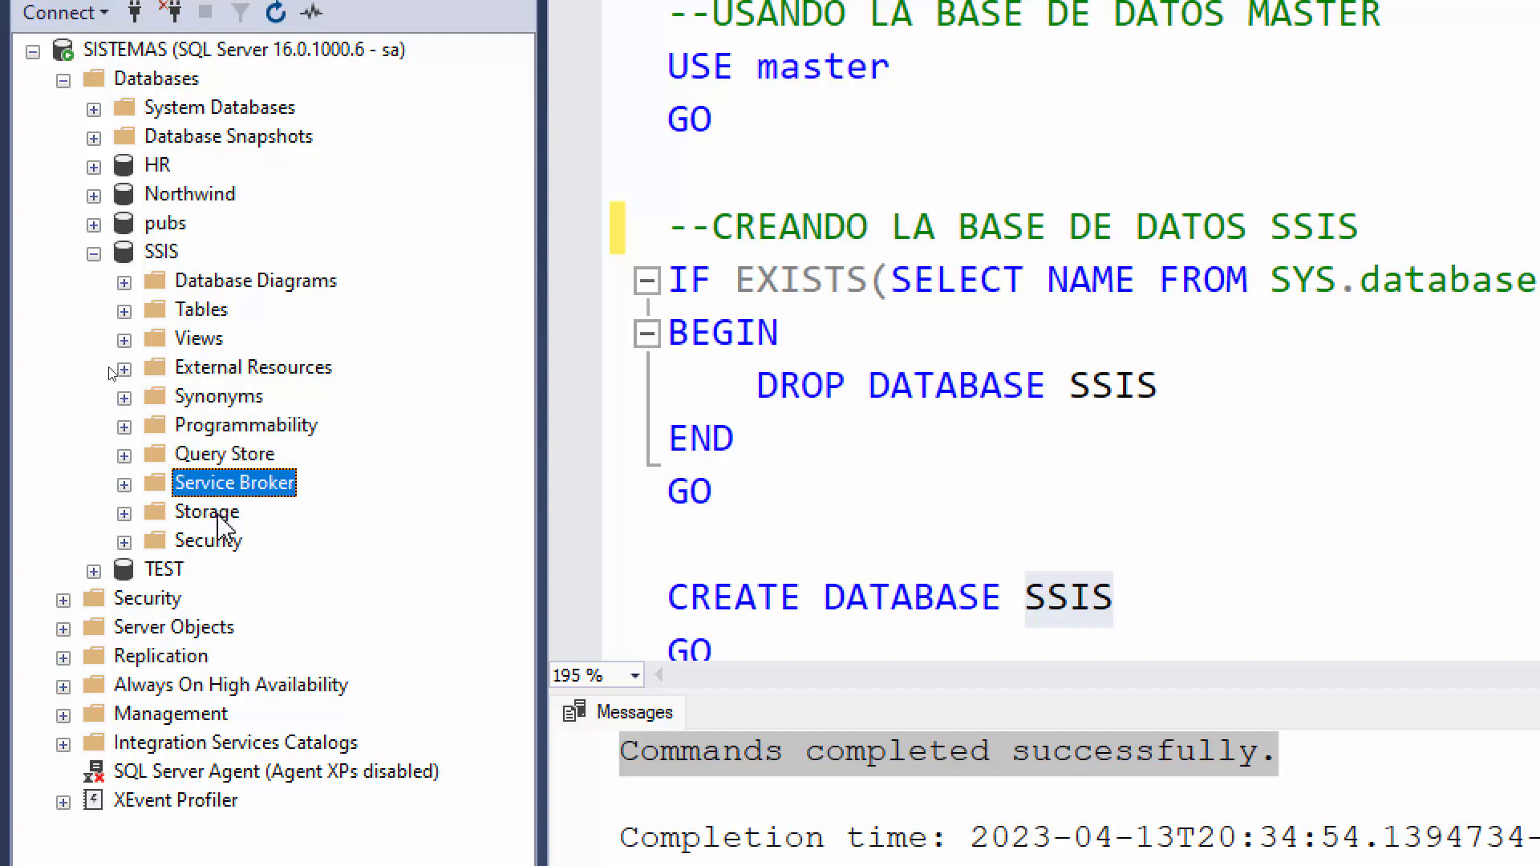
{"action": "left_click", "coordinate": [218, 514]}
{"action": "left_click", "coordinate": [216, 542]}
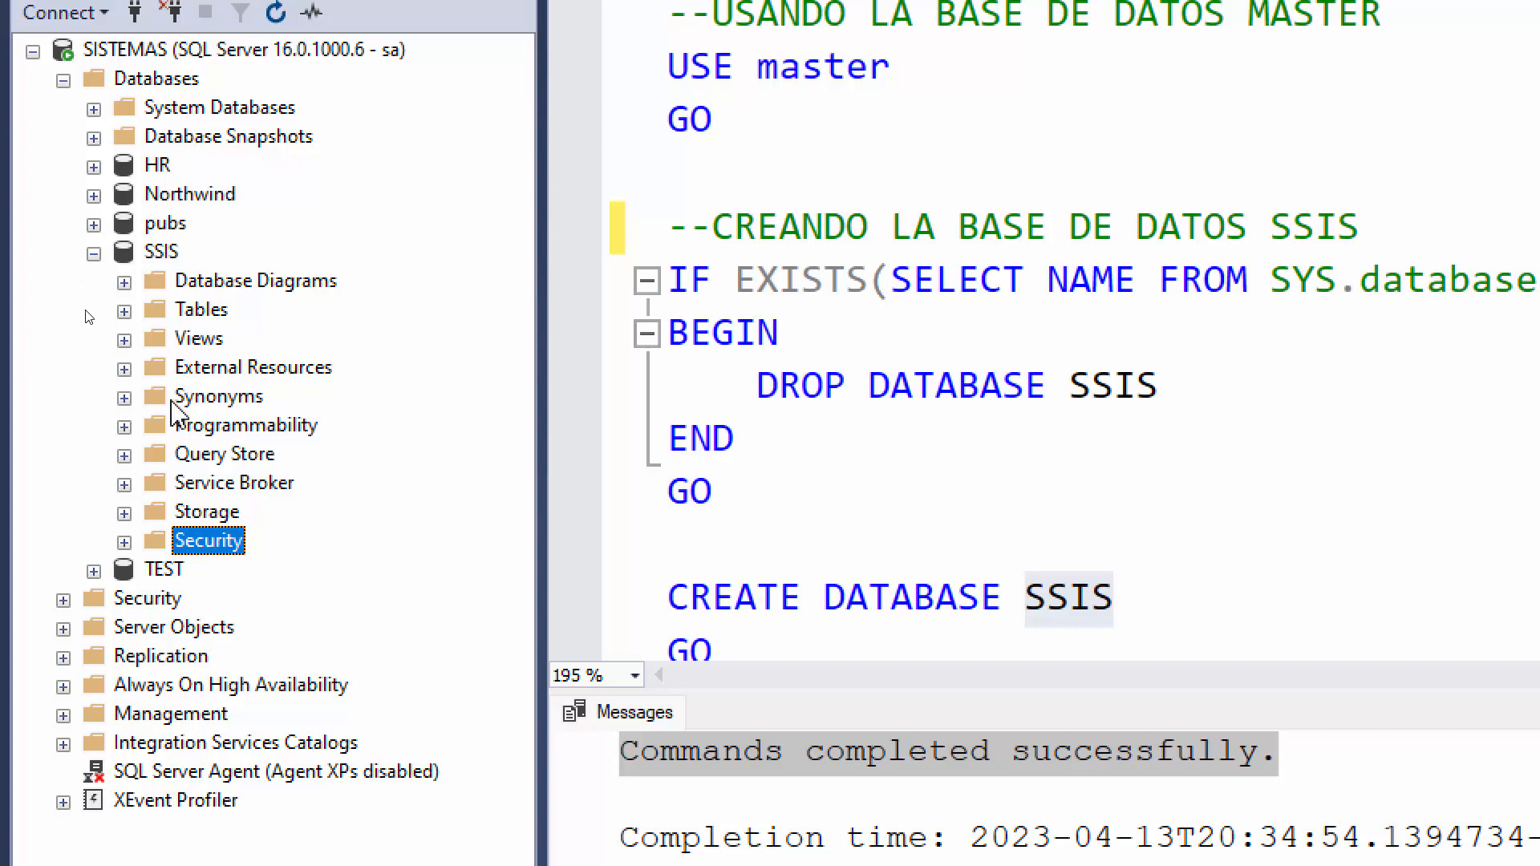
- Find the CREATE TABLE ACCIDENTES statement in the script and locate the matching table in the SSIS database's Tables folder
{"action": "scroll", "coordinate": [762, 388], "scroll_direction": "down", "scroll_amount": 5}
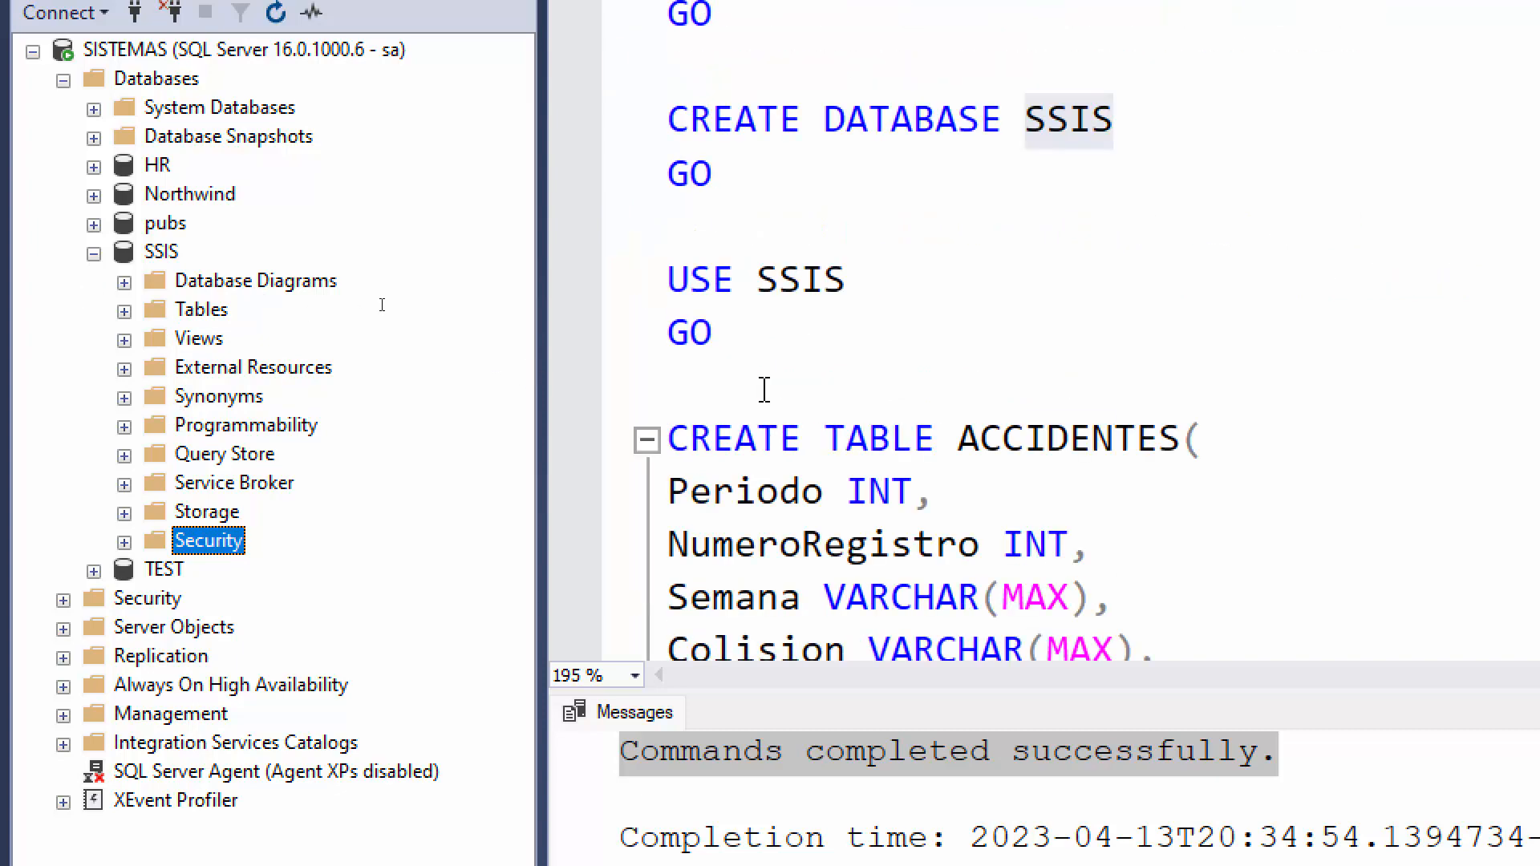
{"action": "left_click_drag", "start_coordinate": [671, 120], "coordinate": [935, 129]}
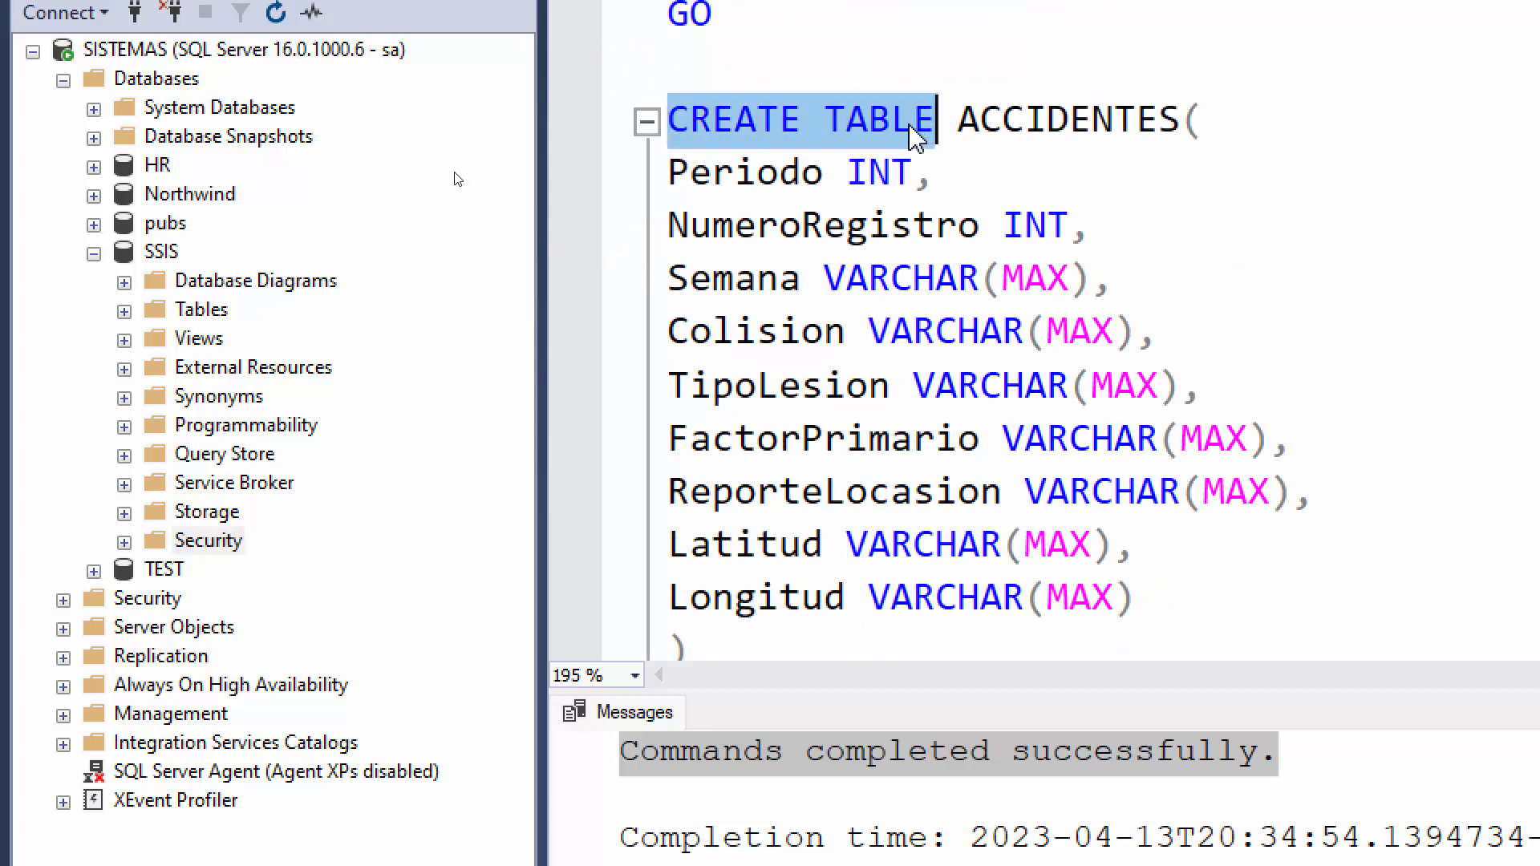
{"action": "left_click", "coordinate": [914, 129]}
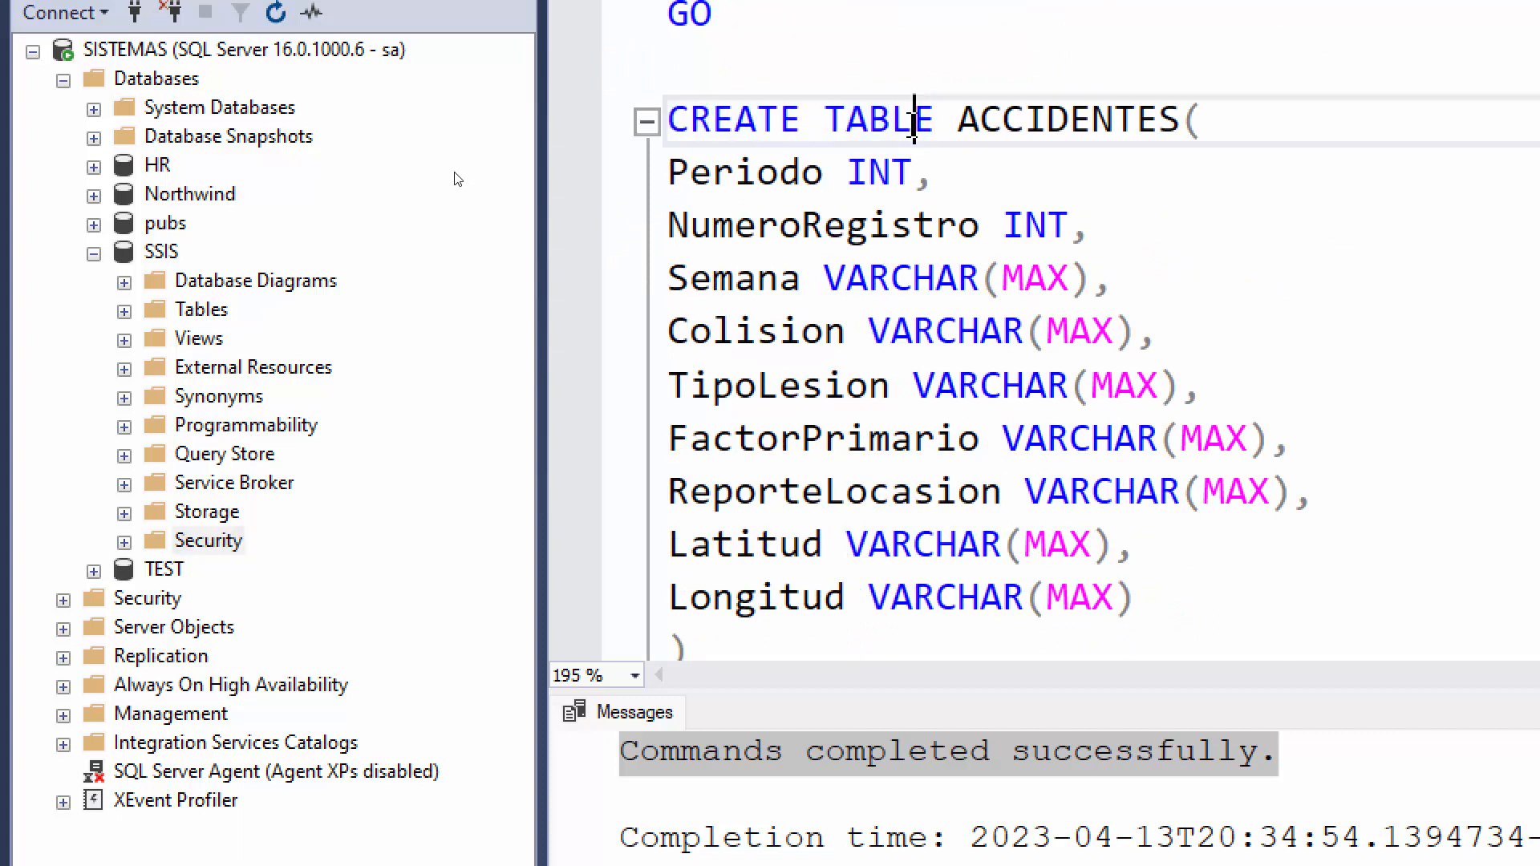
{"action": "left_click", "coordinate": [190, 312]}
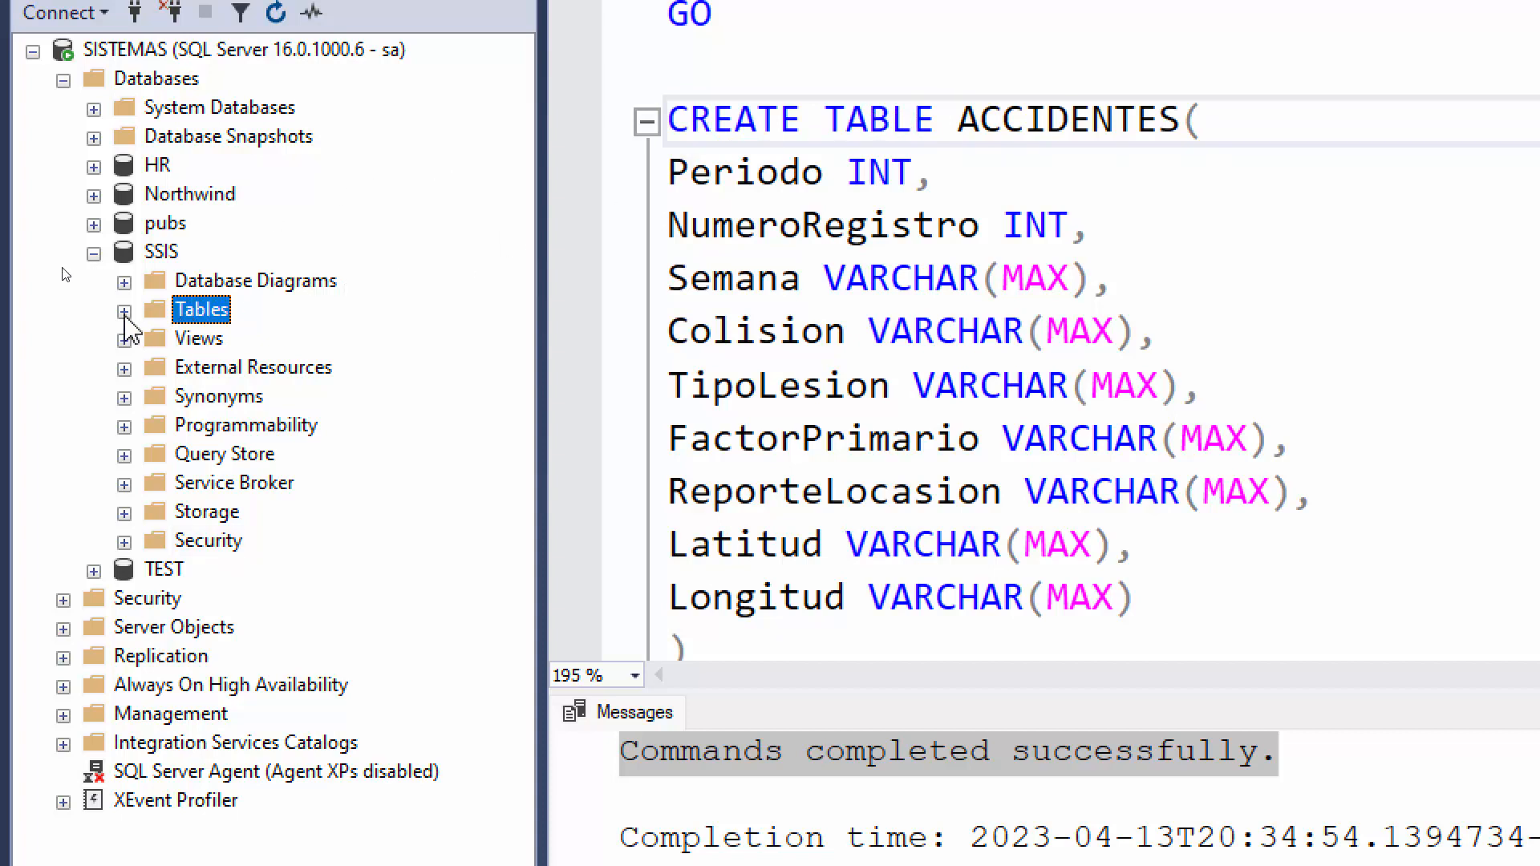
{"action": "left_click", "coordinate": [125, 312]}
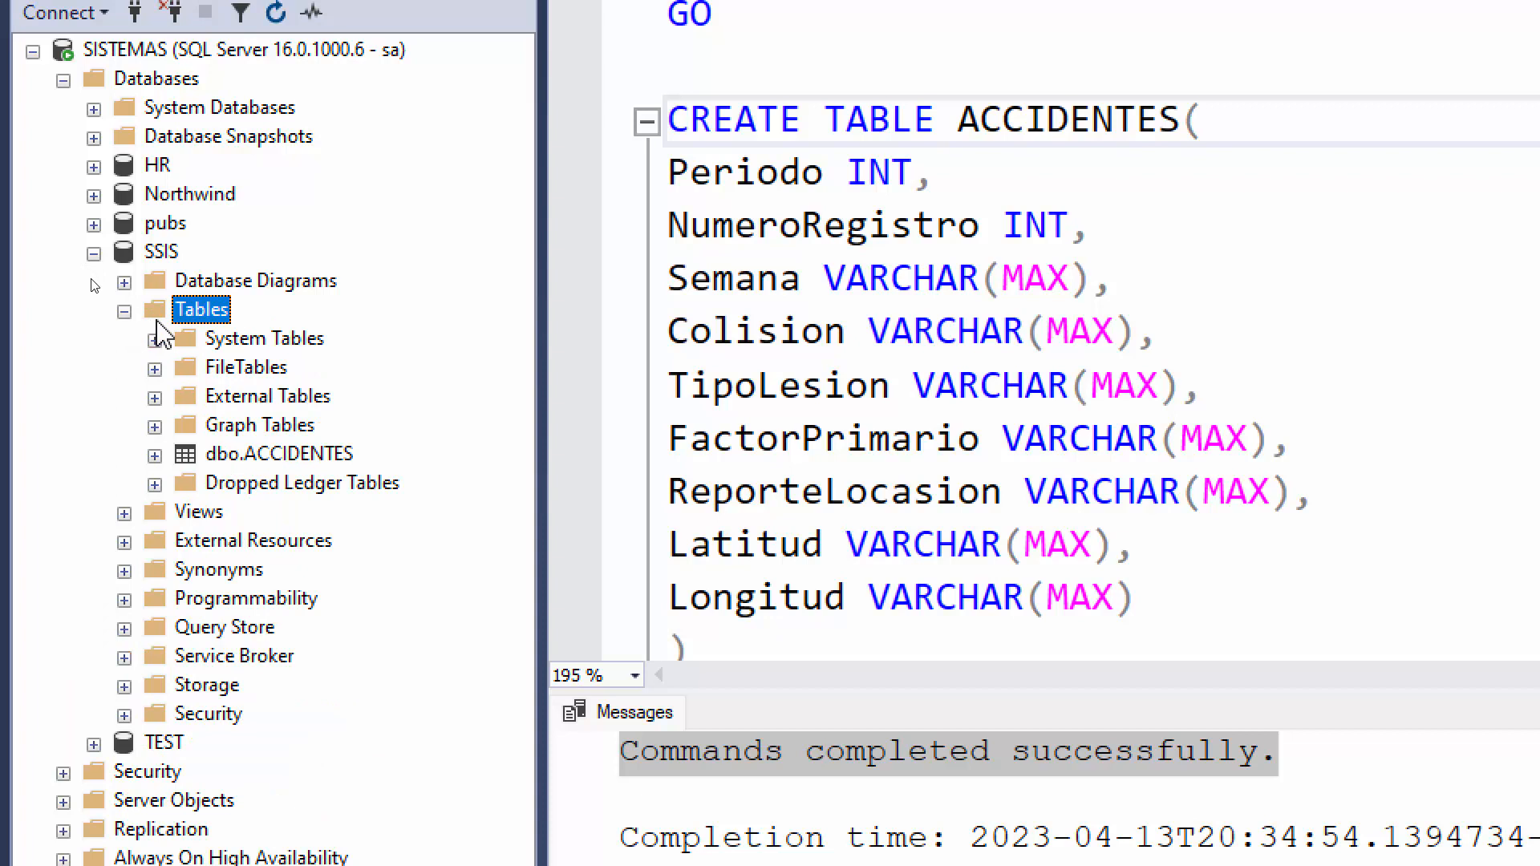
{"action": "left_click", "coordinate": [241, 455]}
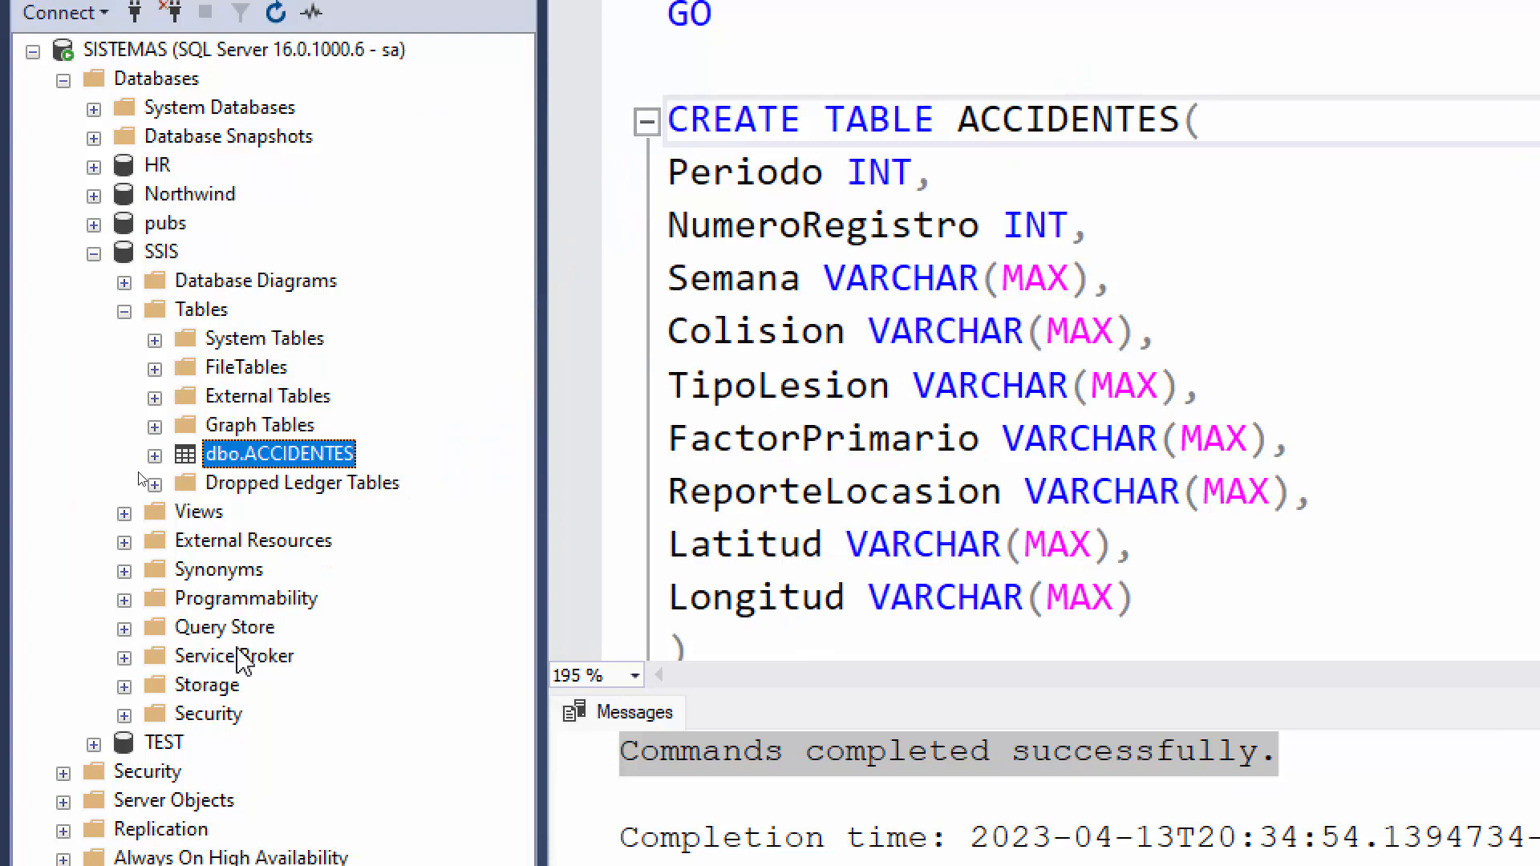
- Expand dbo.ACCIDENTES and its Columns folder, and review each column from Periodo to Longitud against the CREATE TABLE statement
{"action": "left_click", "coordinate": [154, 456]}
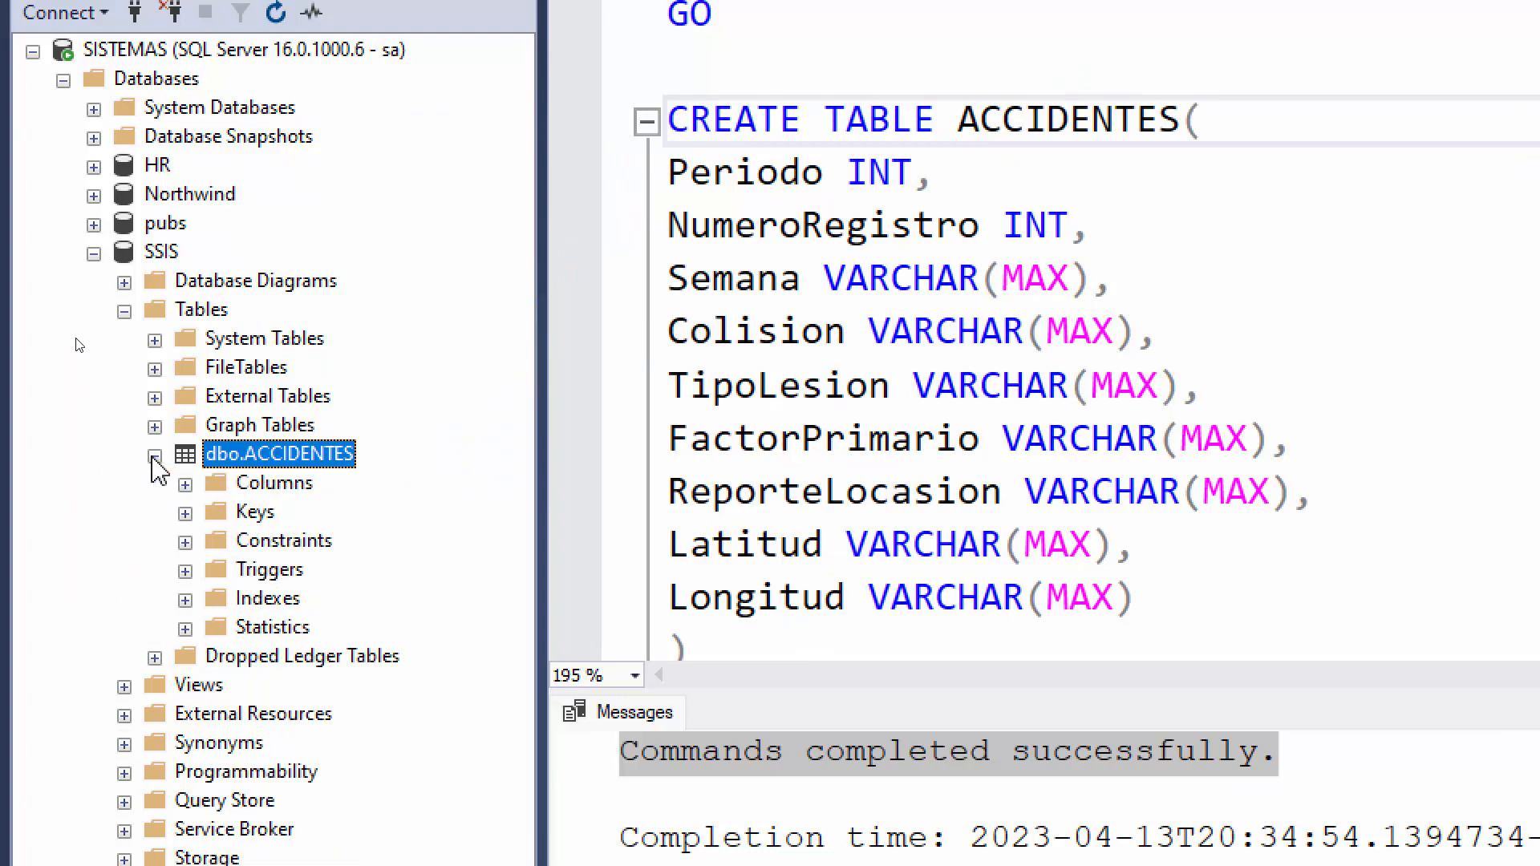
{"action": "left_click", "coordinate": [268, 481]}
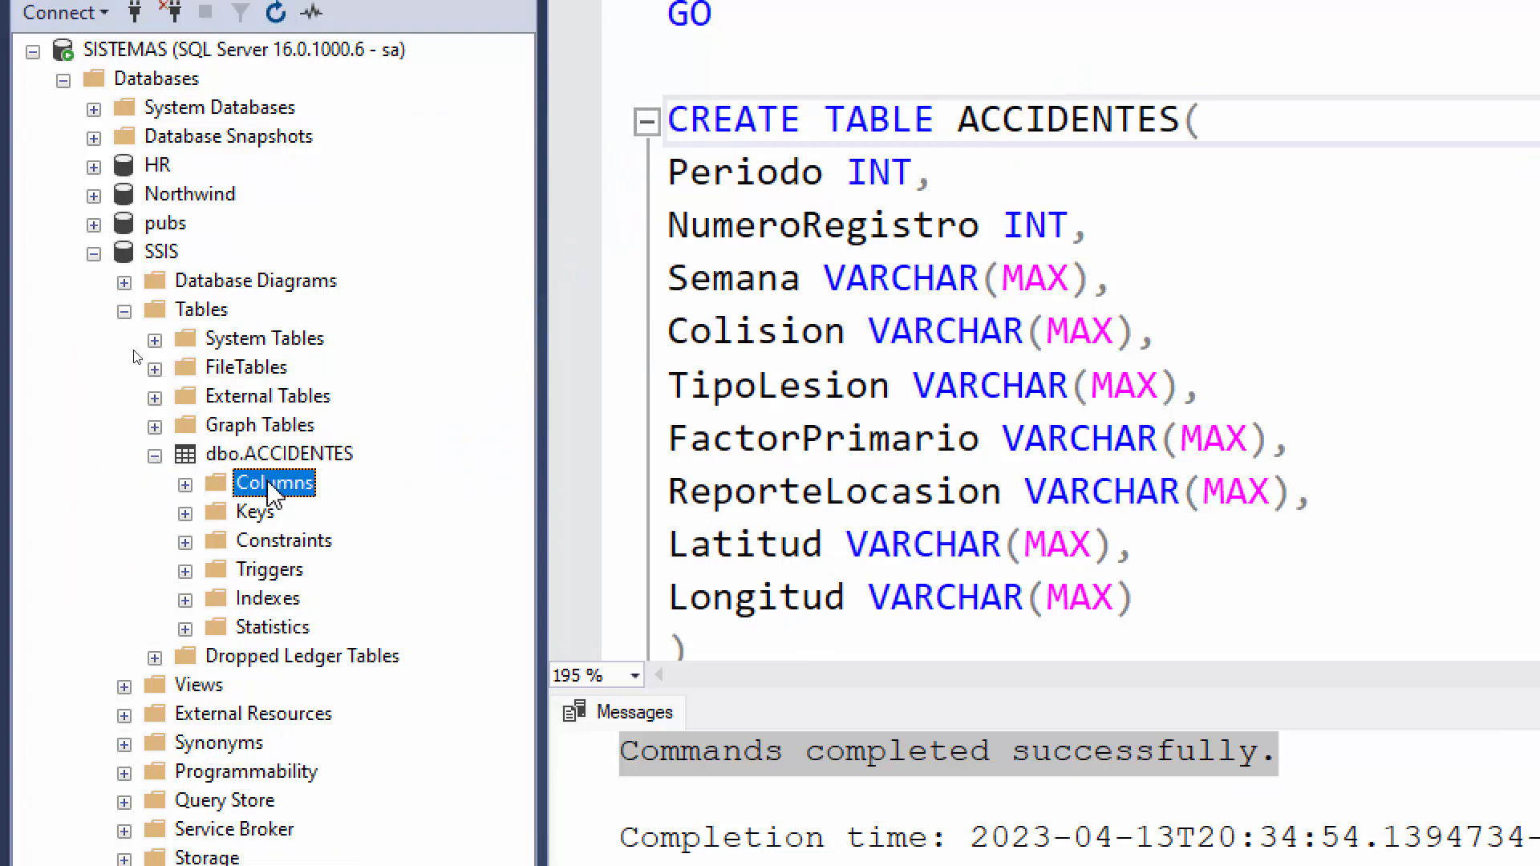
{"action": "left_click", "coordinate": [186, 485]}
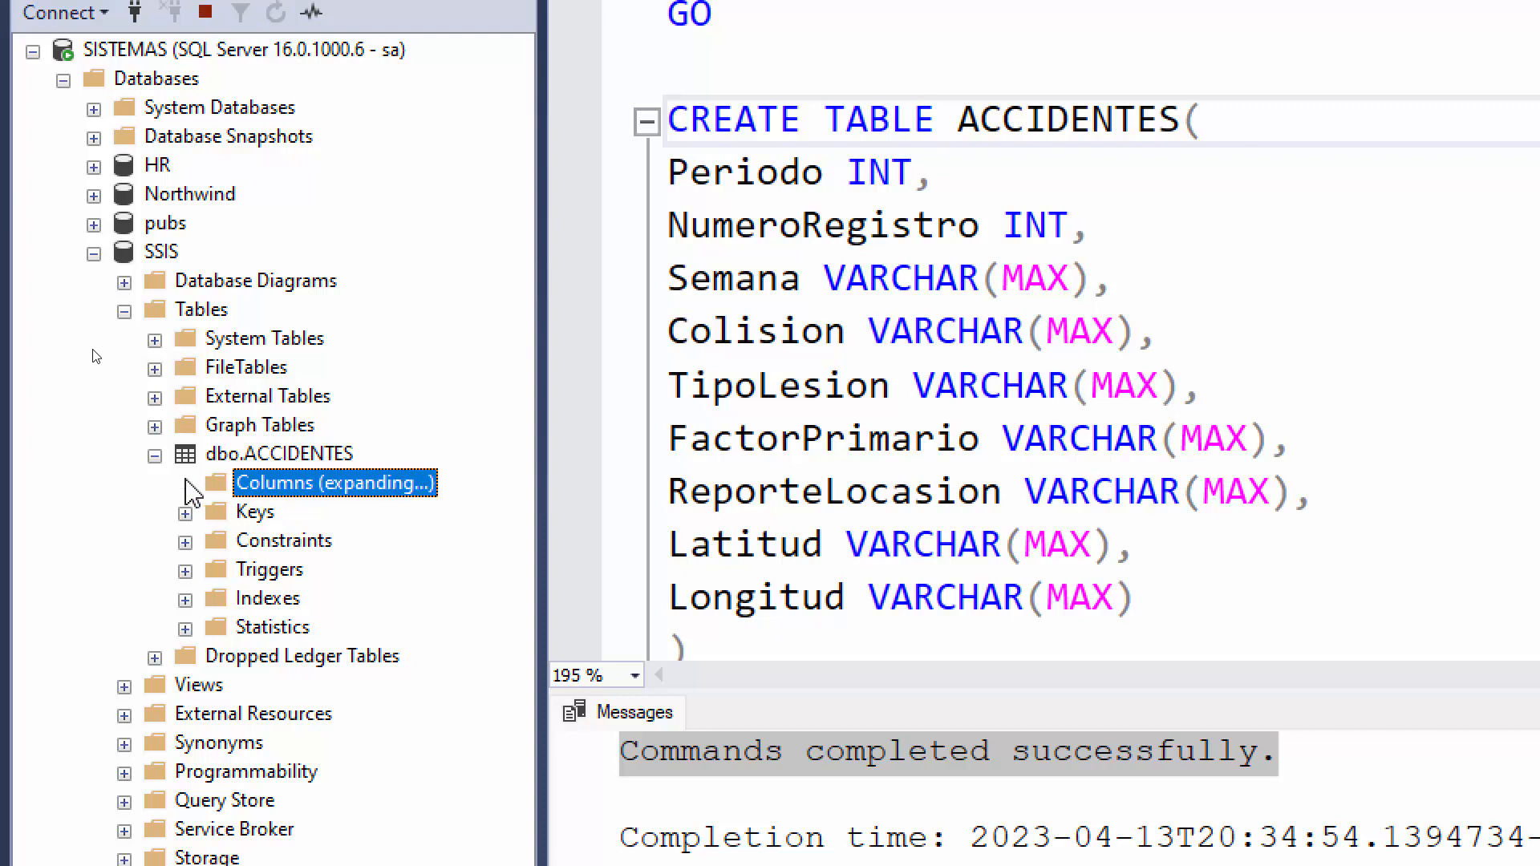
{"action": "left_click", "coordinate": [319, 515]}
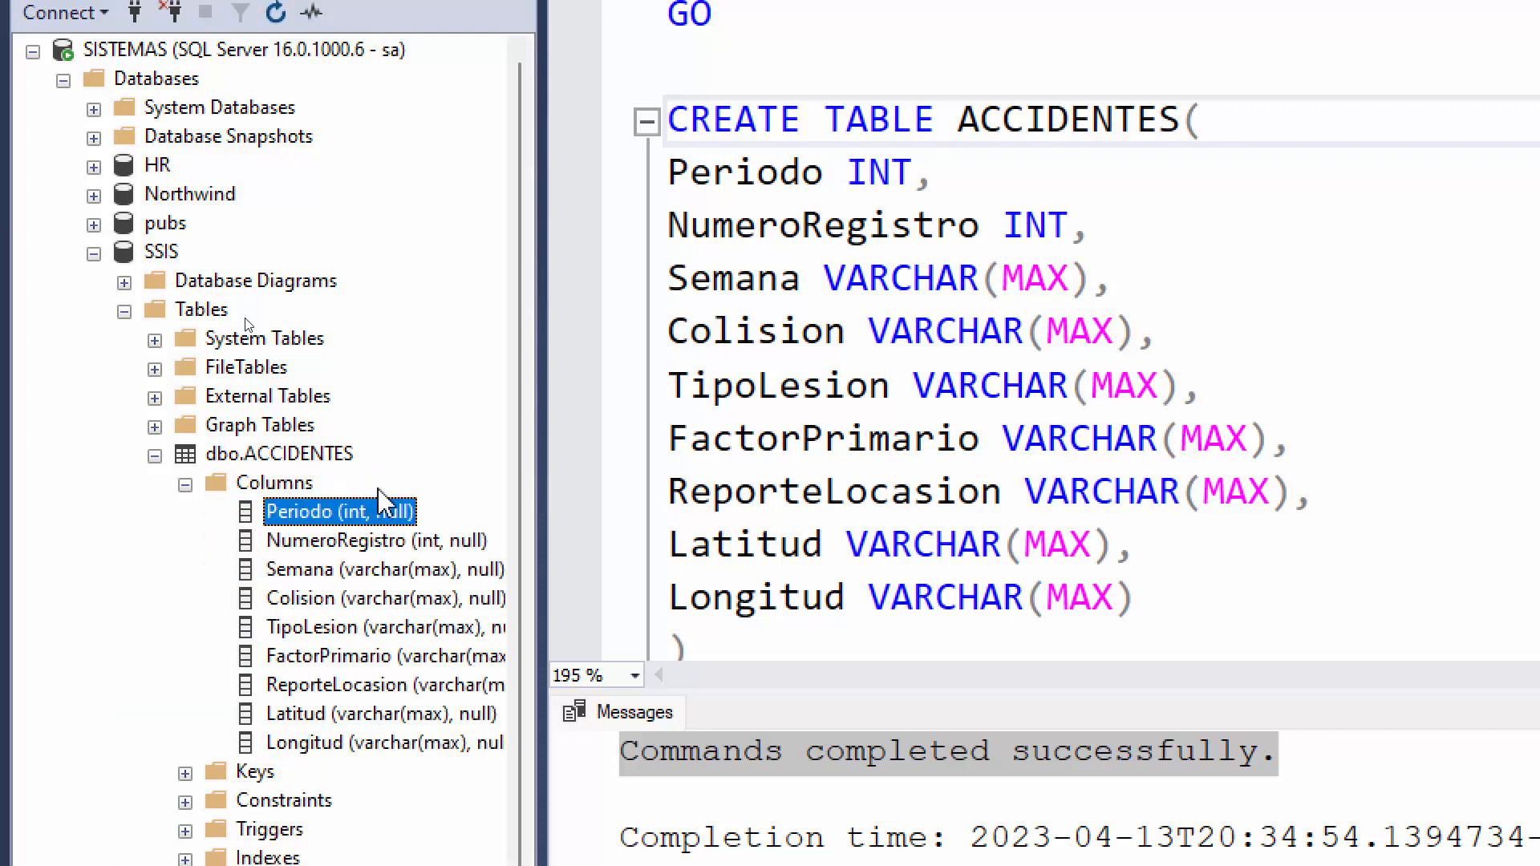
{"action": "left_click", "coordinate": [316, 550]}
{"action": "left_click", "coordinate": [321, 571]}
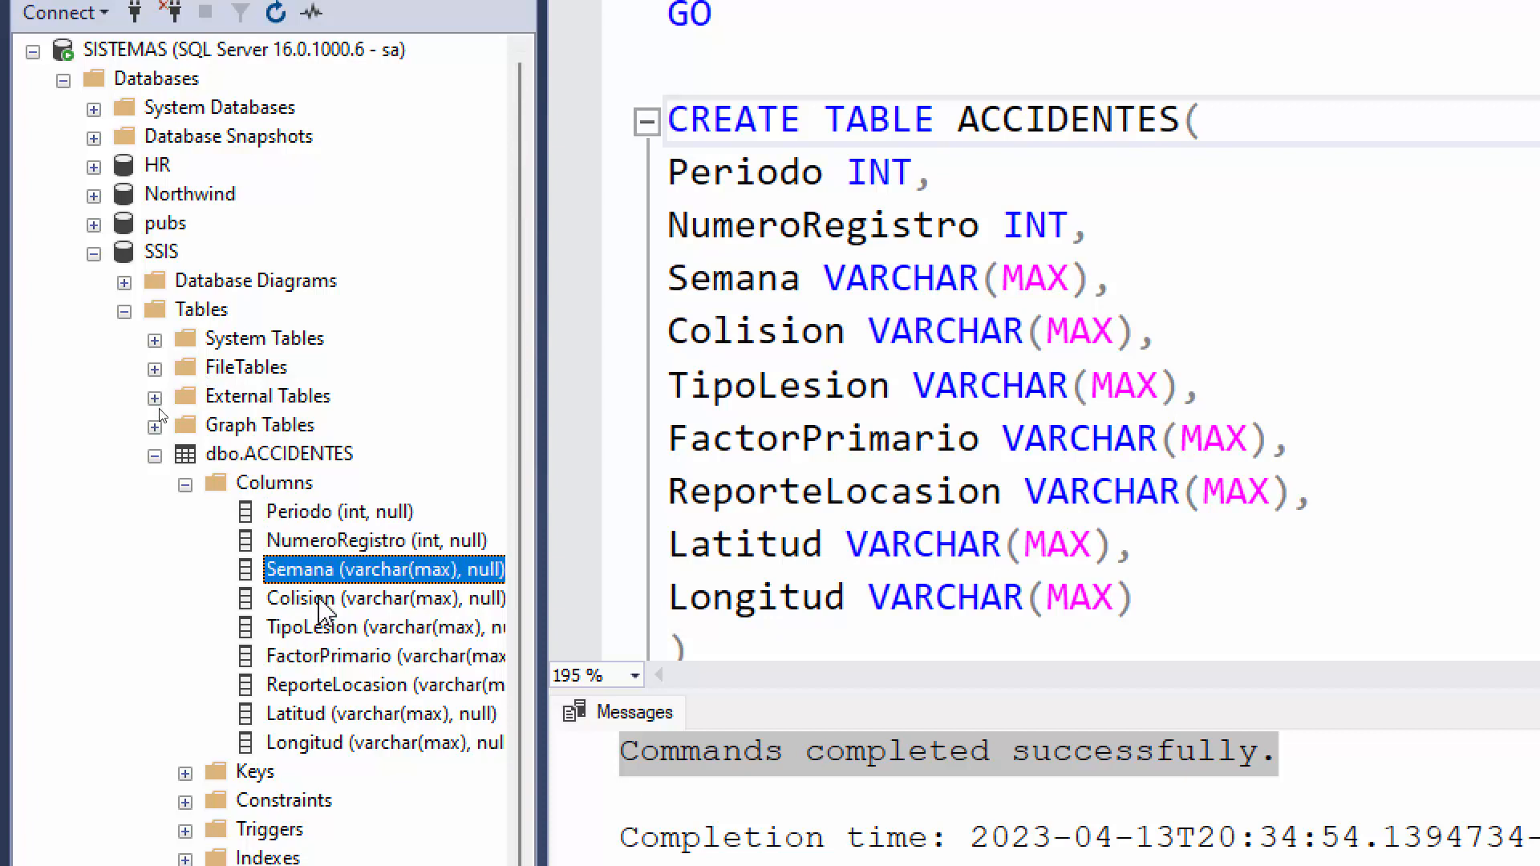
{"action": "left_click", "coordinate": [323, 603]}
{"action": "left_click", "coordinate": [320, 629]}
{"action": "left_click", "coordinate": [322, 658]}
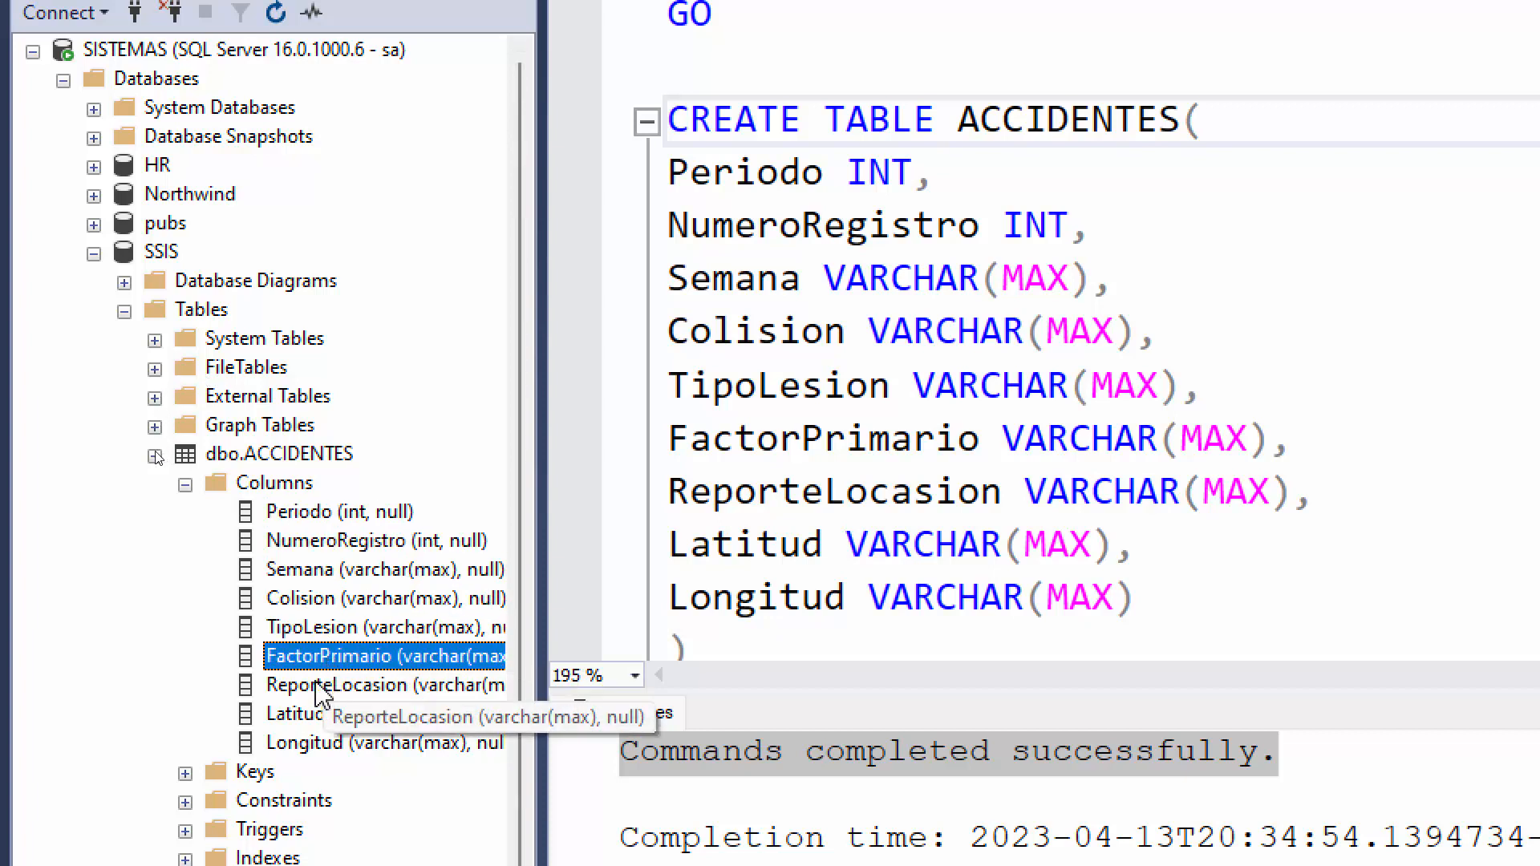
{"action": "left_click", "coordinate": [324, 687]}
{"action": "left_click", "coordinate": [321, 716]}
{"action": "left_click", "coordinate": [323, 744]}
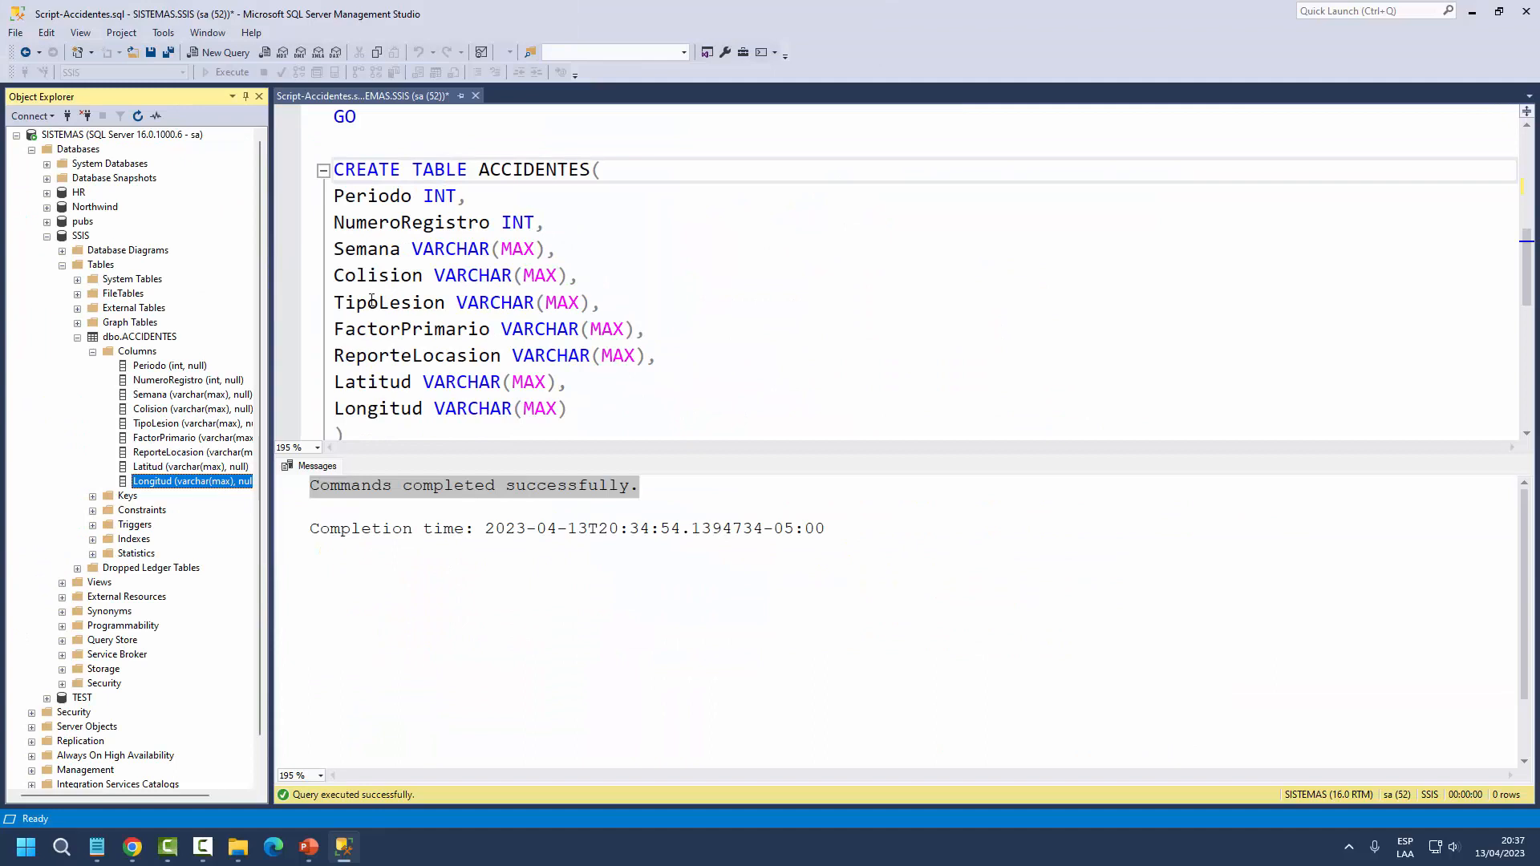
- Hide the query results pane and collapse the dbo.ACCIDENTES node in Object Explorer
{"action": "left_click", "coordinate": [553, 354]}
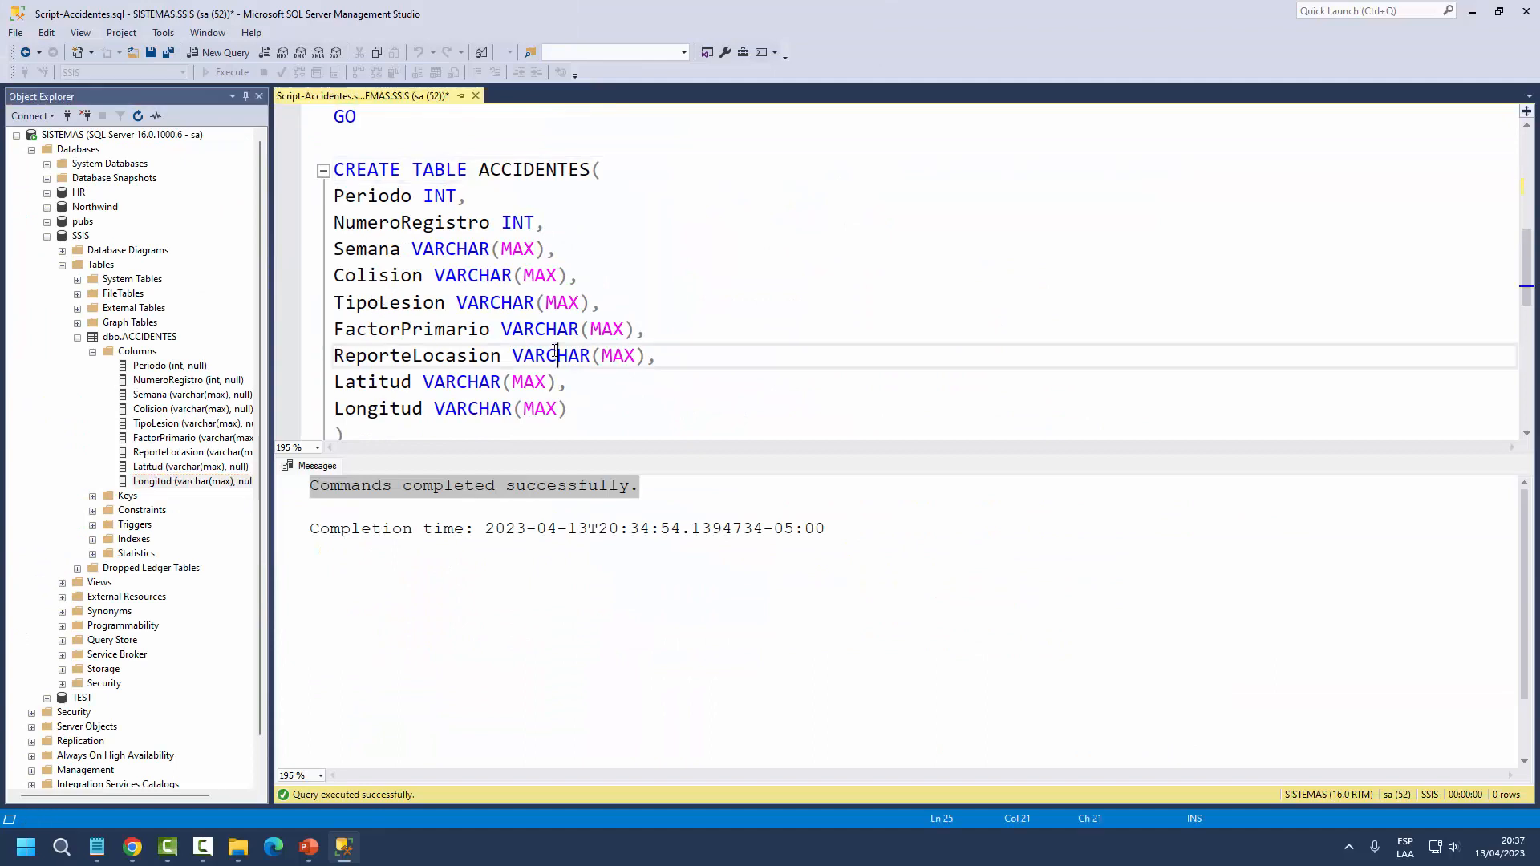
{"action": "key", "text": "ctrl+r"}
{"action": "left_click", "coordinate": [452, 446]}
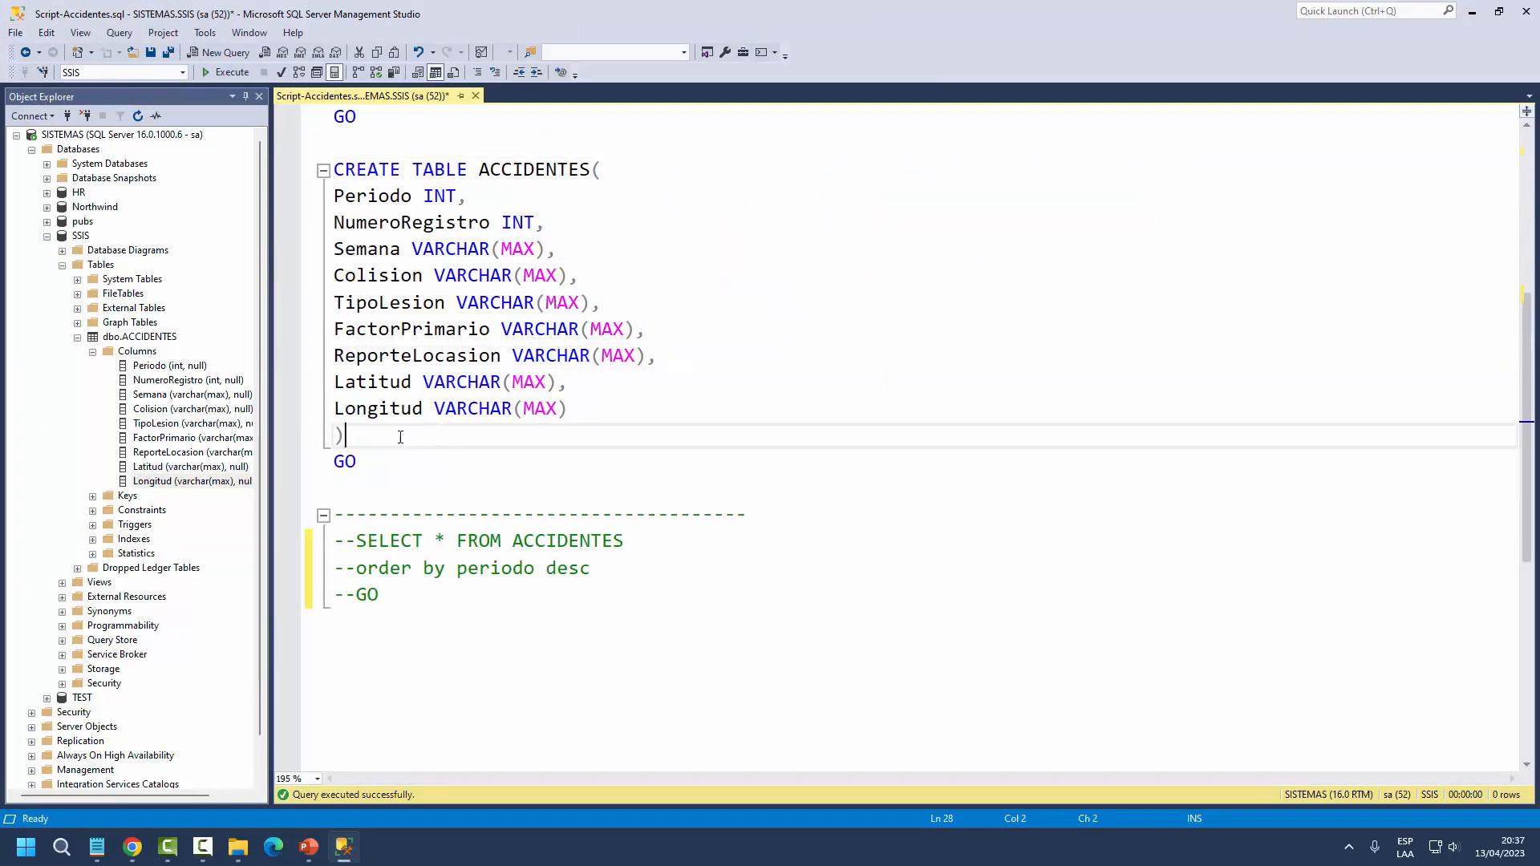
{"action": "left_click", "coordinate": [78, 338]}
{"action": "left_click", "coordinate": [386, 456]}
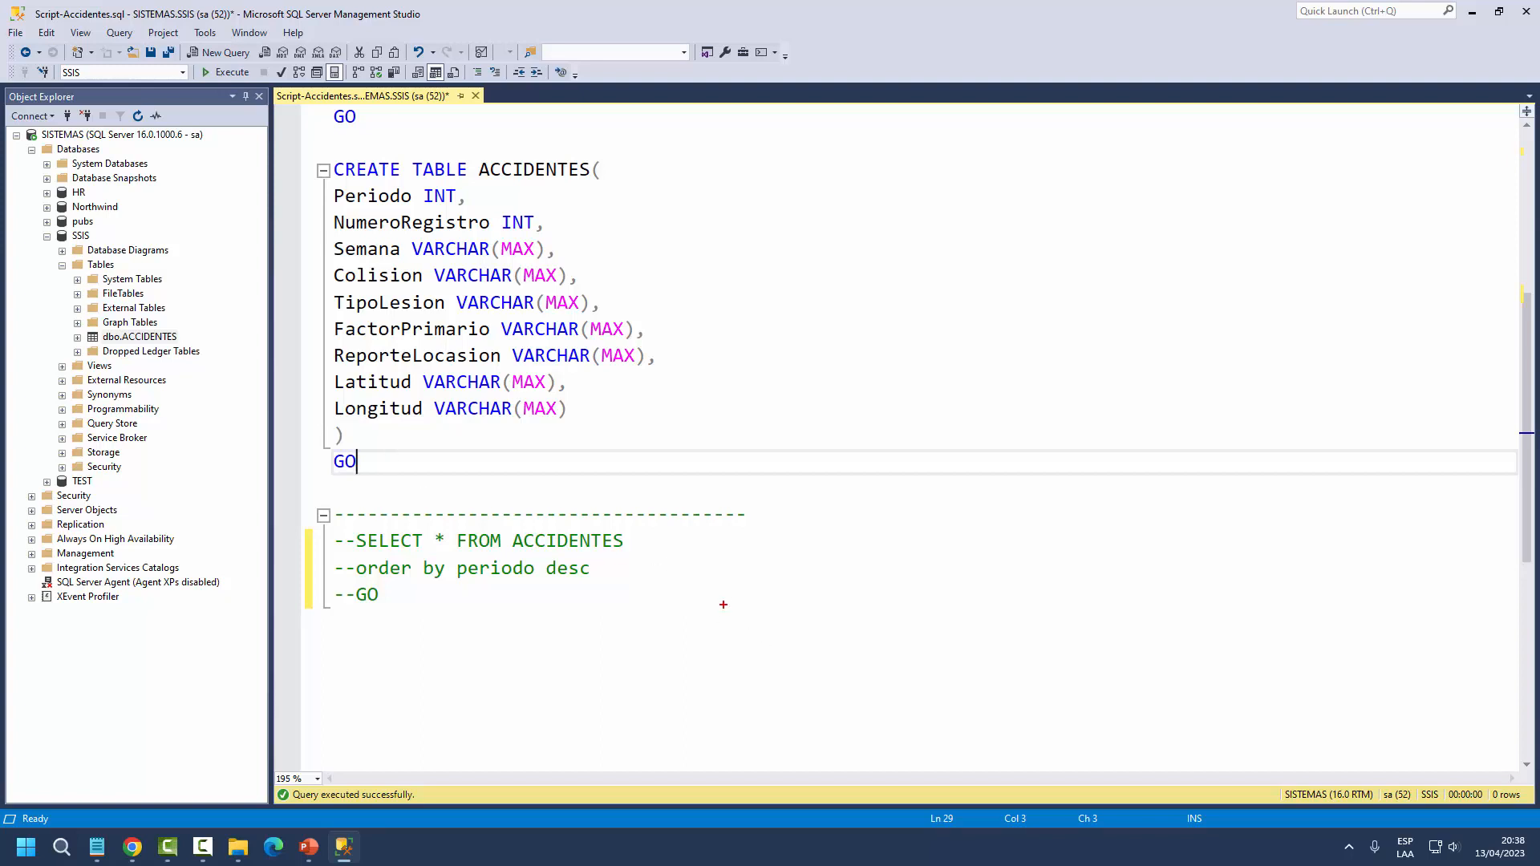
{"action": "left_click_drag", "start_coordinate": [653, 597], "coordinate": [1420, 629]}
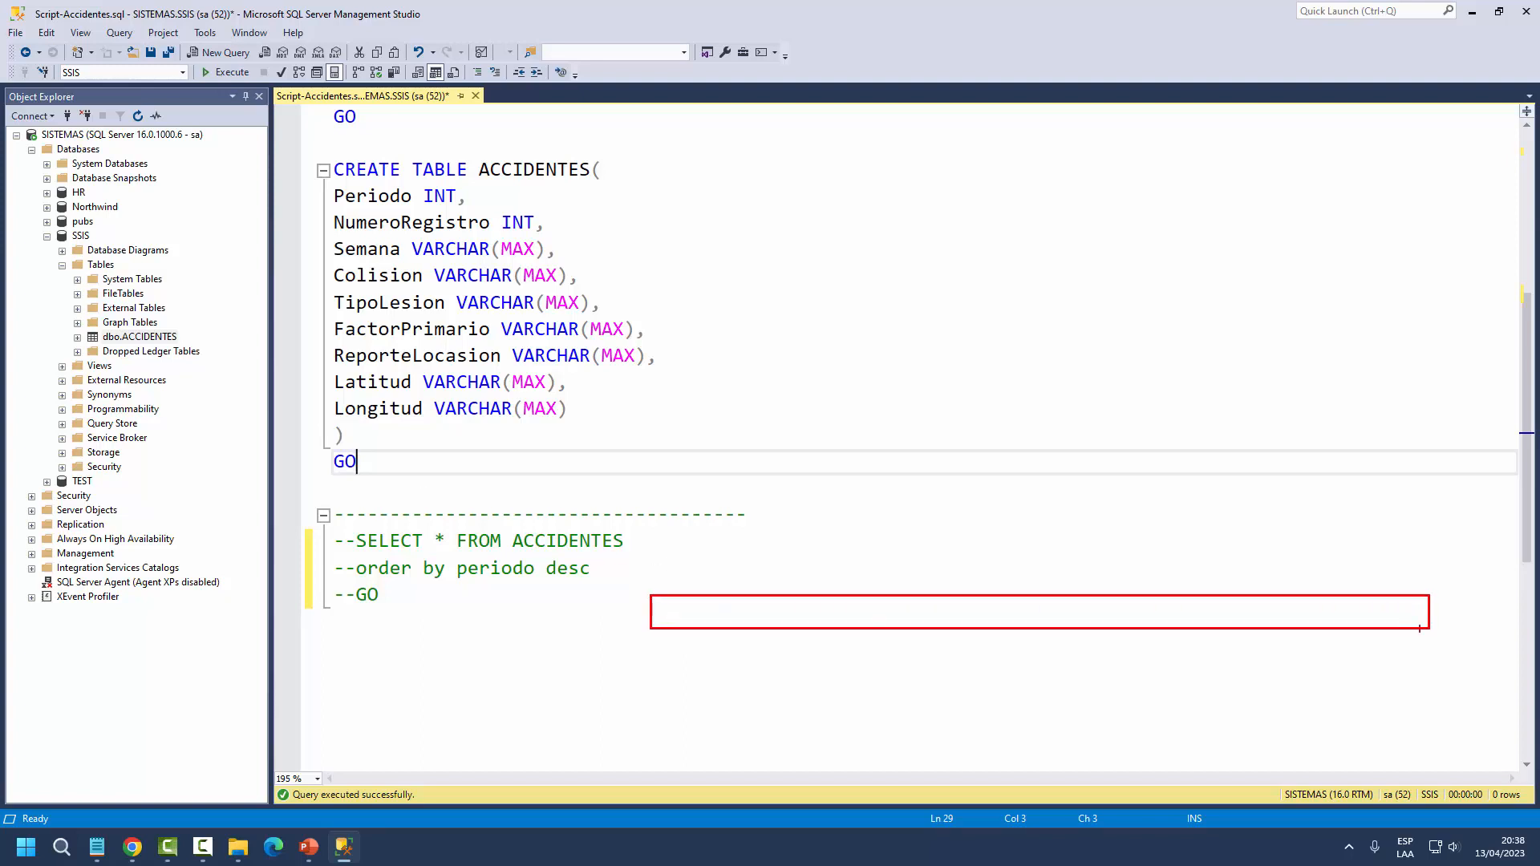
{"action": "mouse_move", "coordinate": [775, 598]}
{"action": "left_mouse_down"}
{"action": "mouse_move", "coordinate": [776, 626]}
{"action": "mouse_move", "coordinate": [868, 628]}
{"action": "left_mouse_up"}
{"action": "left_click_drag", "start_coordinate": [962, 595], "coordinate": [977, 620]}
{"action": "left_click_drag", "start_coordinate": [1098, 595], "coordinate": [1110, 625]}
{"action": "left_click_drag", "start_coordinate": [1195, 600], "coordinate": [1201, 618]}
{"action": "left_click_drag", "start_coordinate": [709, 592], "coordinate": [813, 599]}
{"action": "key", "text": "Escape"}
- Uncomment the three-line SELECT * FROM ACCIDENTES query, including its order by and GO lines, at the end of the script
{"action": "left_click", "coordinate": [369, 594]}
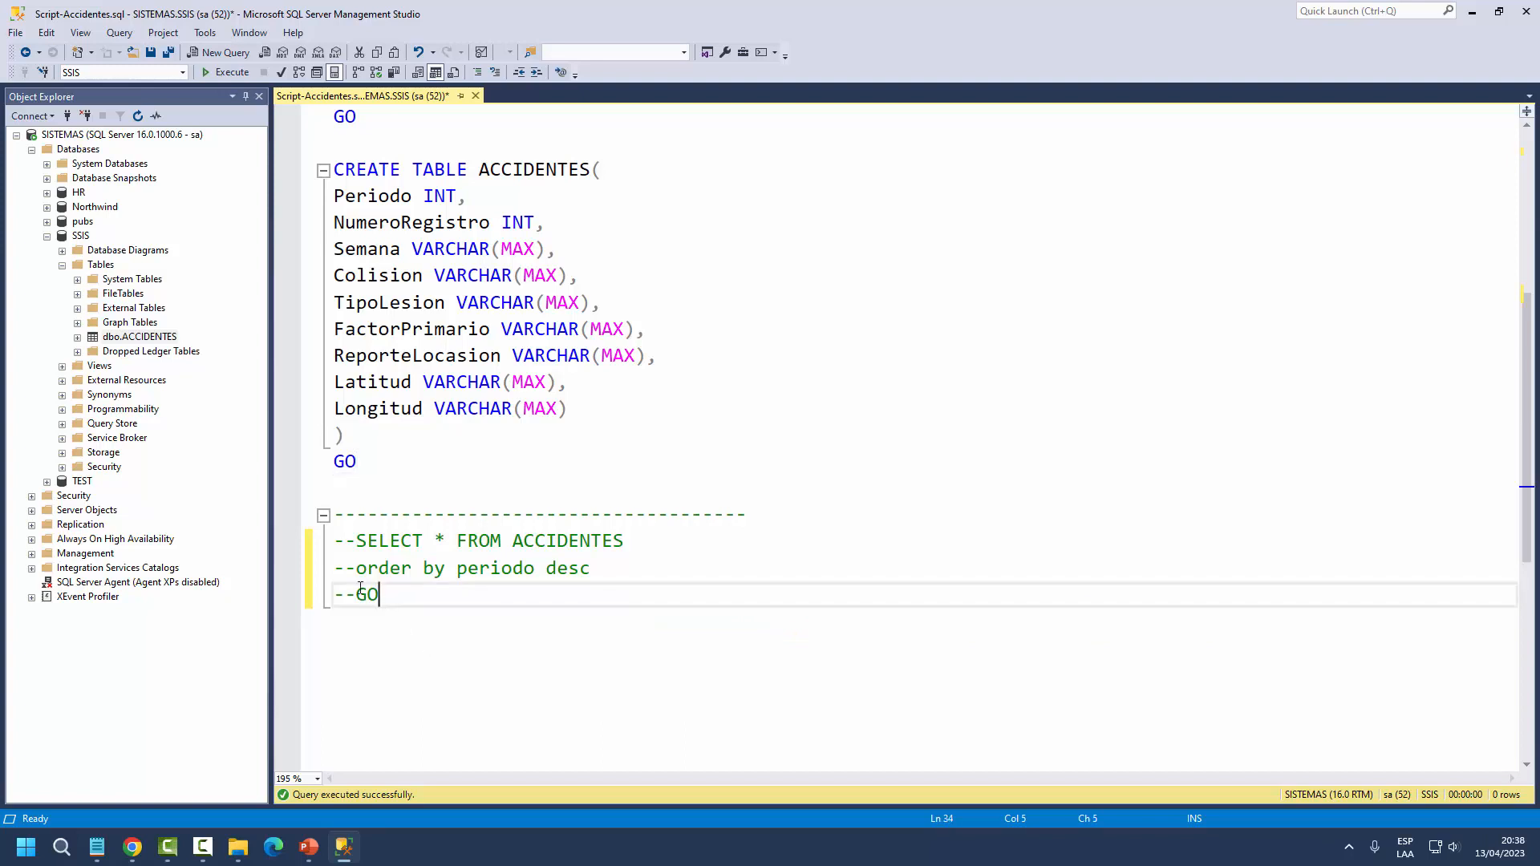
{"action": "left_click_drag", "start_coordinate": [369, 594], "coordinate": [334, 541]}
{"action": "left_click", "coordinate": [497, 72]}
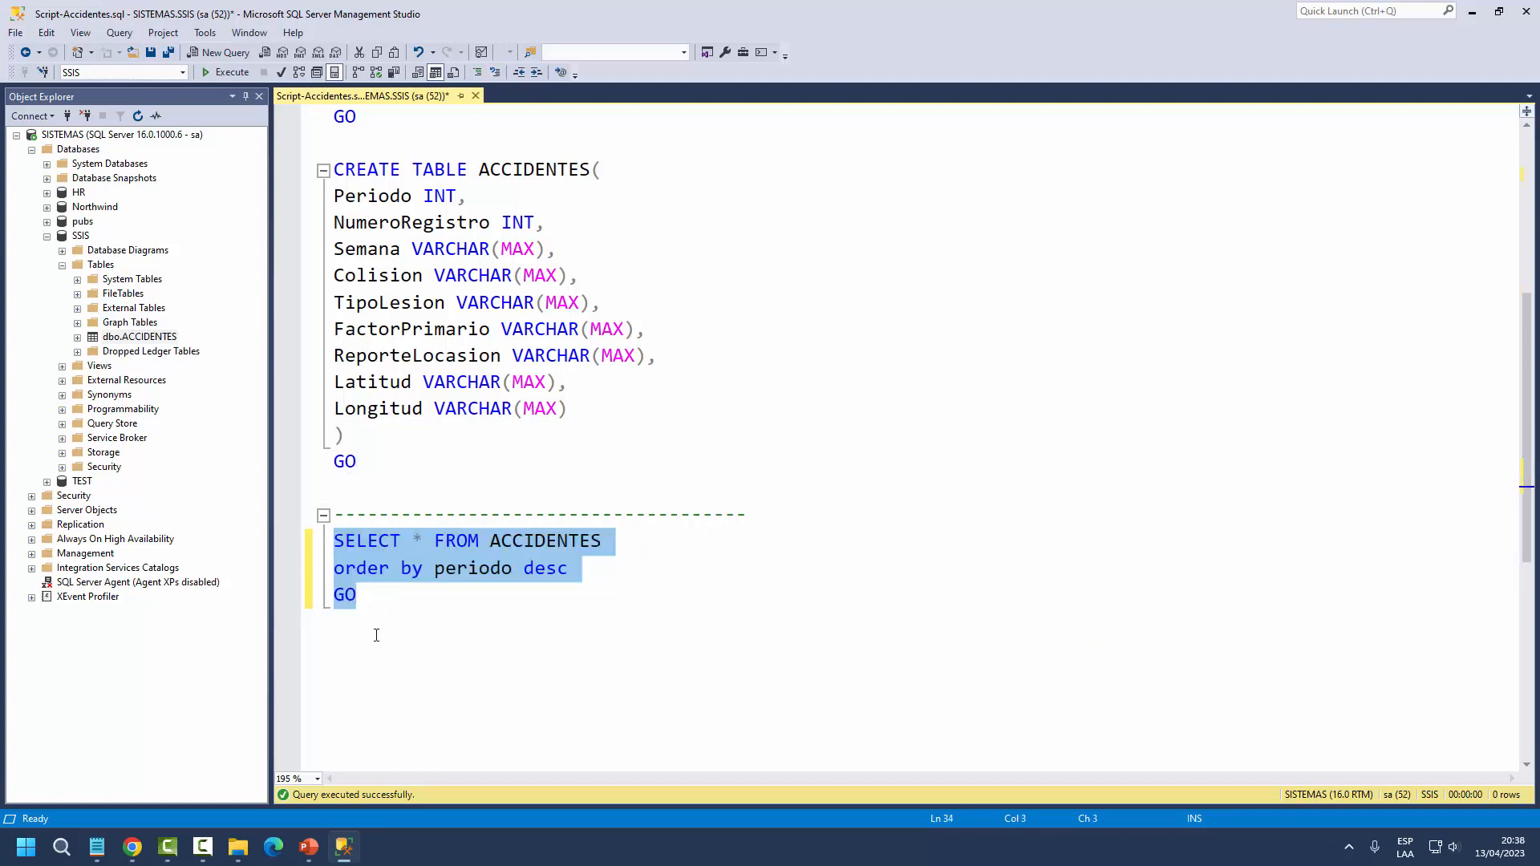
{"action": "left_click", "coordinate": [375, 606]}
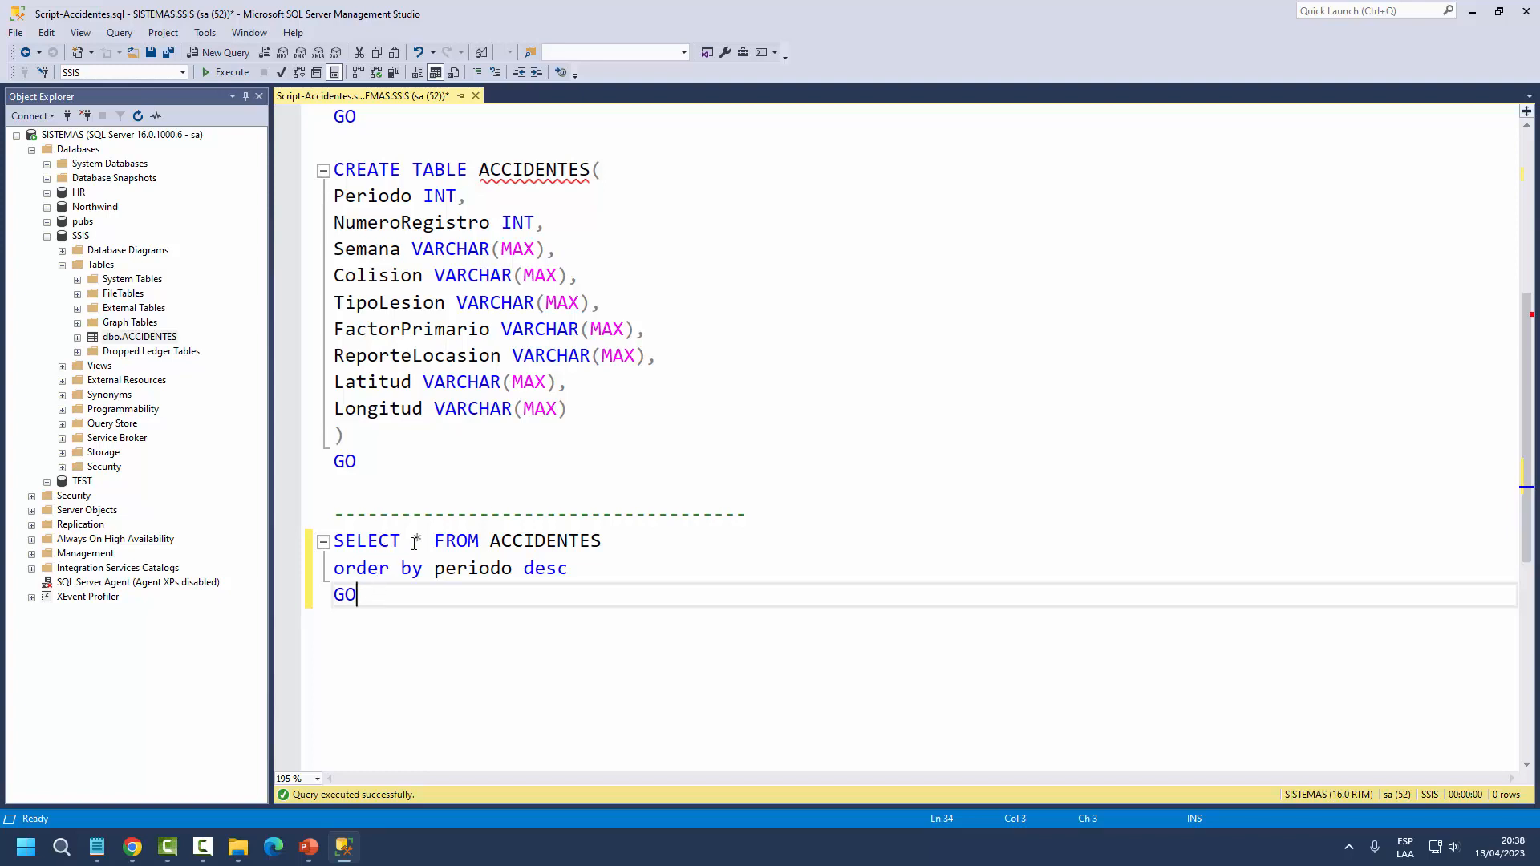
- Examine the SELECT query's parts: the asterisk, the ACCIDENTES table and the descending sort by periodo
{"action": "left_click_drag", "start_coordinate": [424, 546], "coordinate": [605, 540]}
{"action": "left_click", "coordinate": [450, 543]}
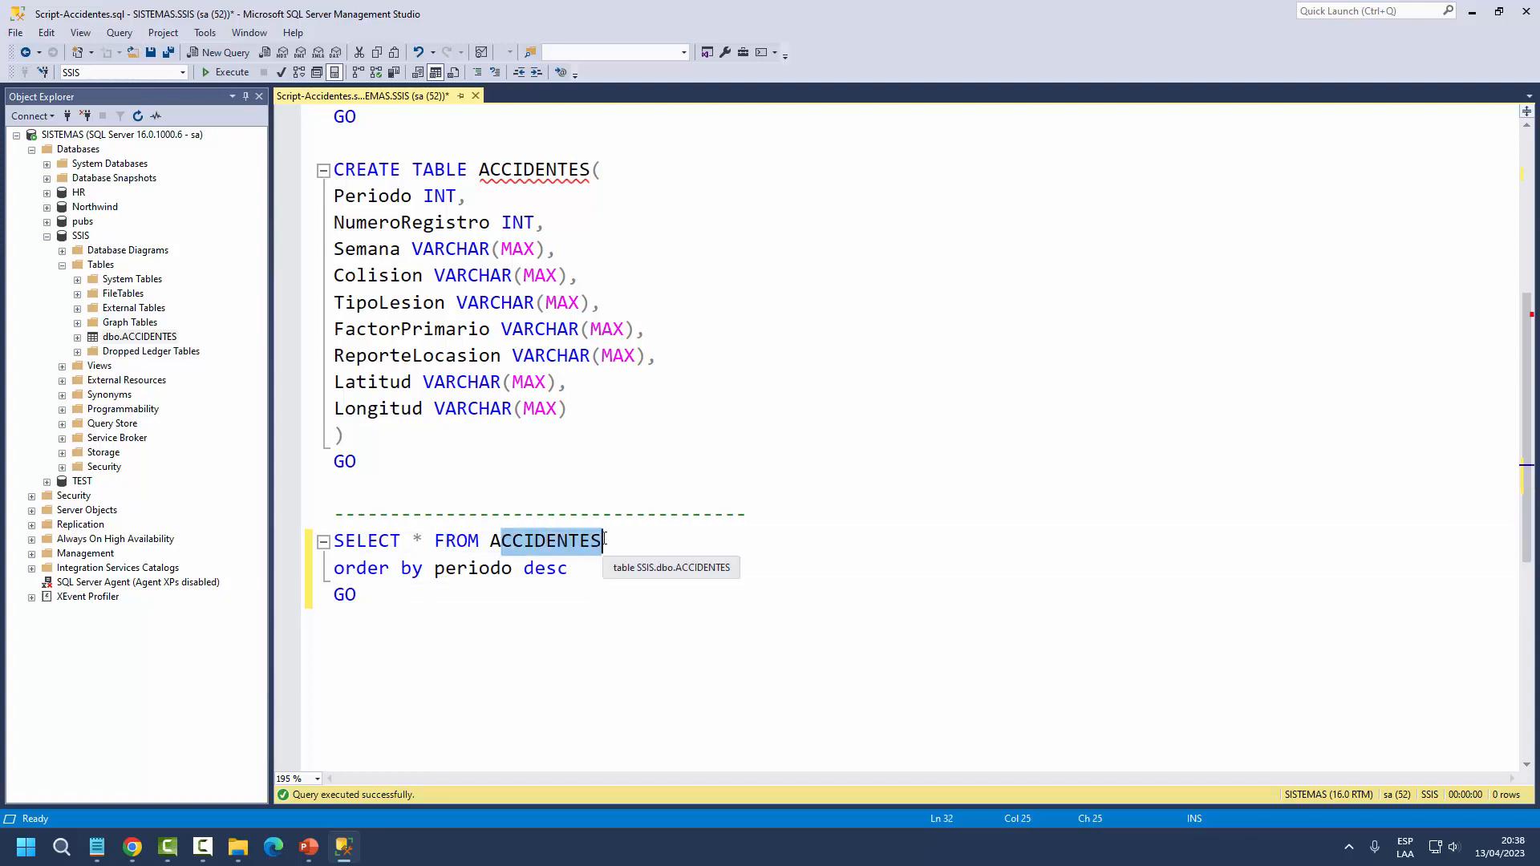
{"action": "left_click", "coordinate": [425, 541]}
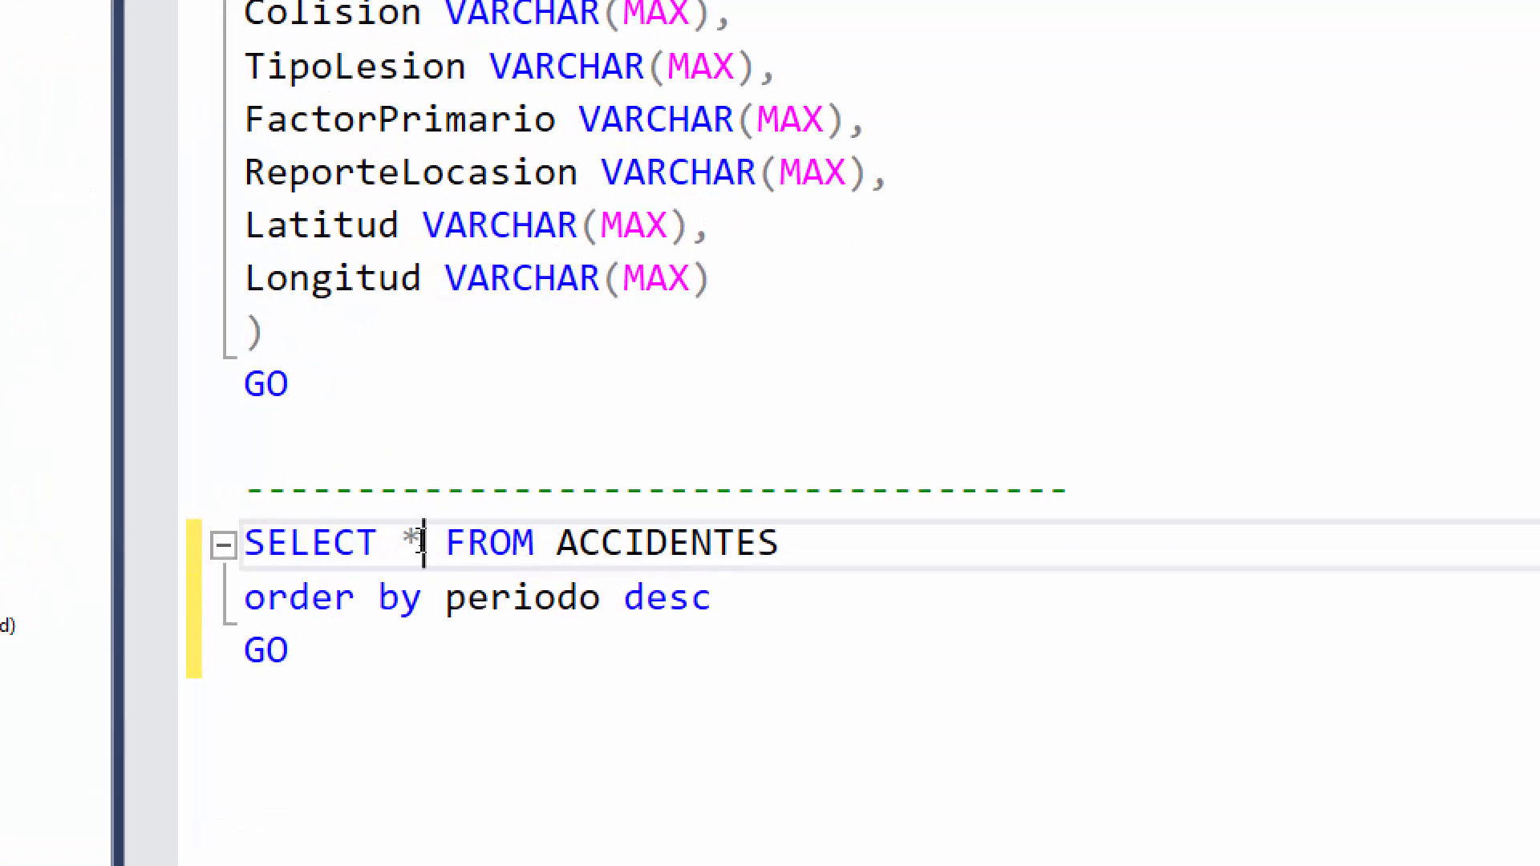
{"action": "left_click_drag", "start_coordinate": [423, 541], "coordinate": [412, 542]}
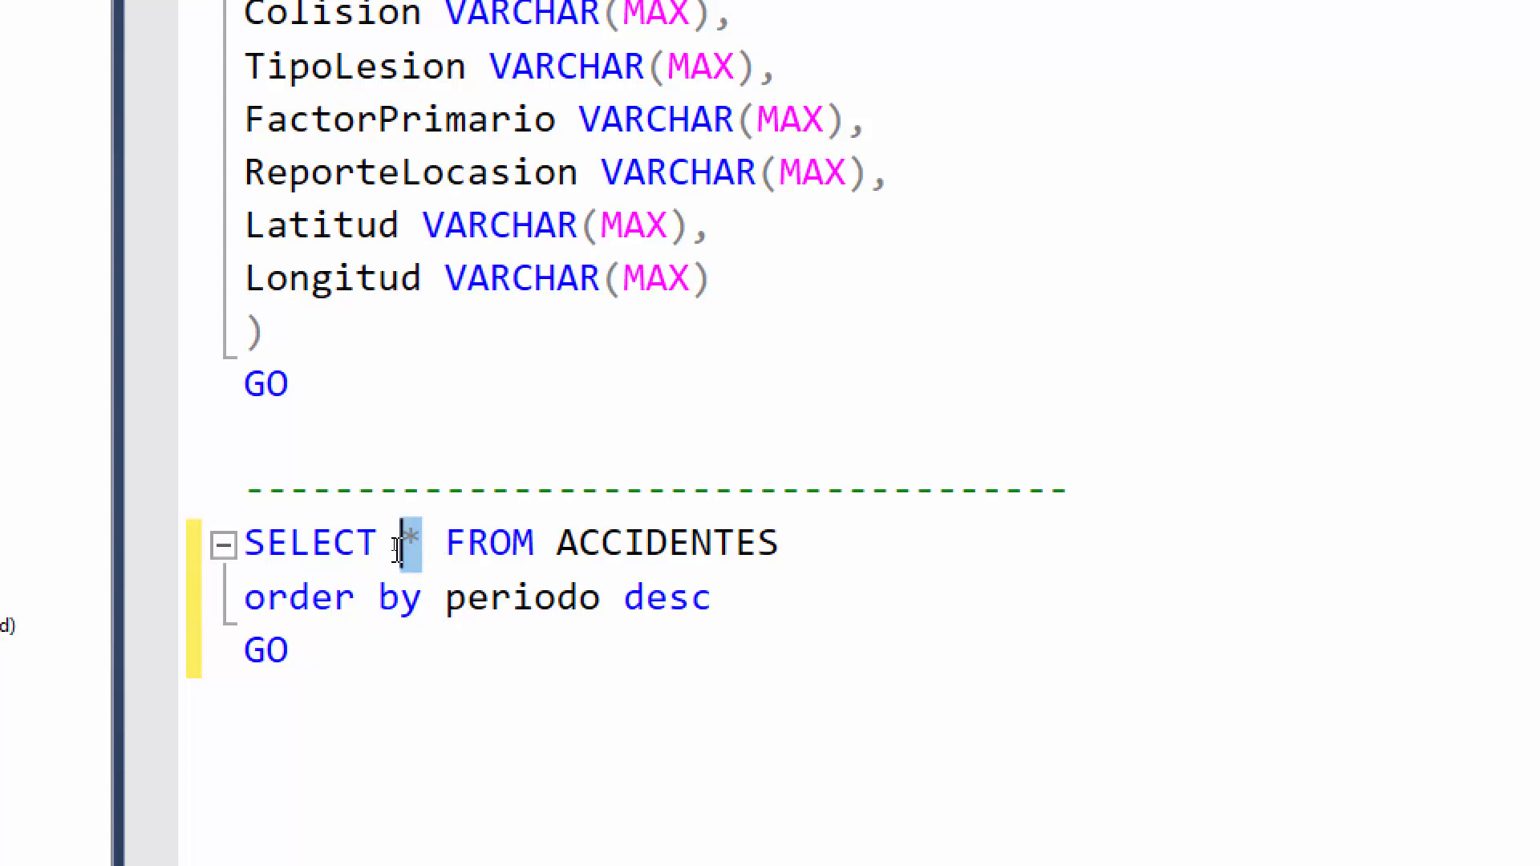
{"action": "left_click_drag", "start_coordinate": [267, 544], "coordinate": [784, 550]}
{"action": "mouse_move", "coordinate": [411, 542]}
{"action": "left_click", "coordinate": [453, 546]}
{"action": "left_click_drag", "start_coordinate": [245, 597], "coordinate": [714, 613]}
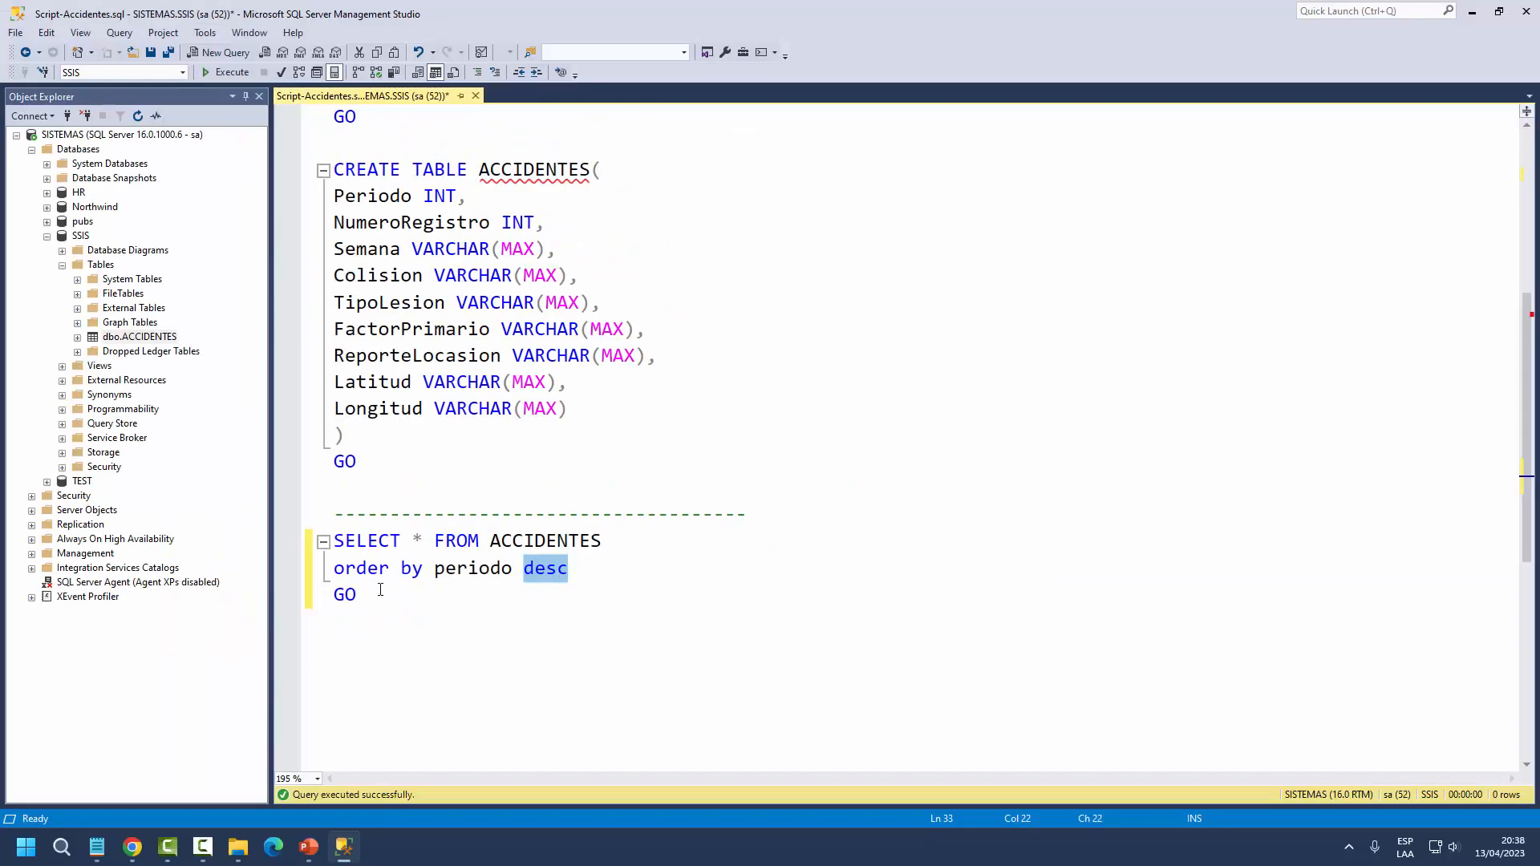
- Execute only the SELECT query on ACCIDENTES, and enlarge the script editor above the results grid
{"action": "left_click_drag", "start_coordinate": [381, 590], "coordinate": [332, 540]}
{"action": "left_click", "coordinate": [229, 73]}
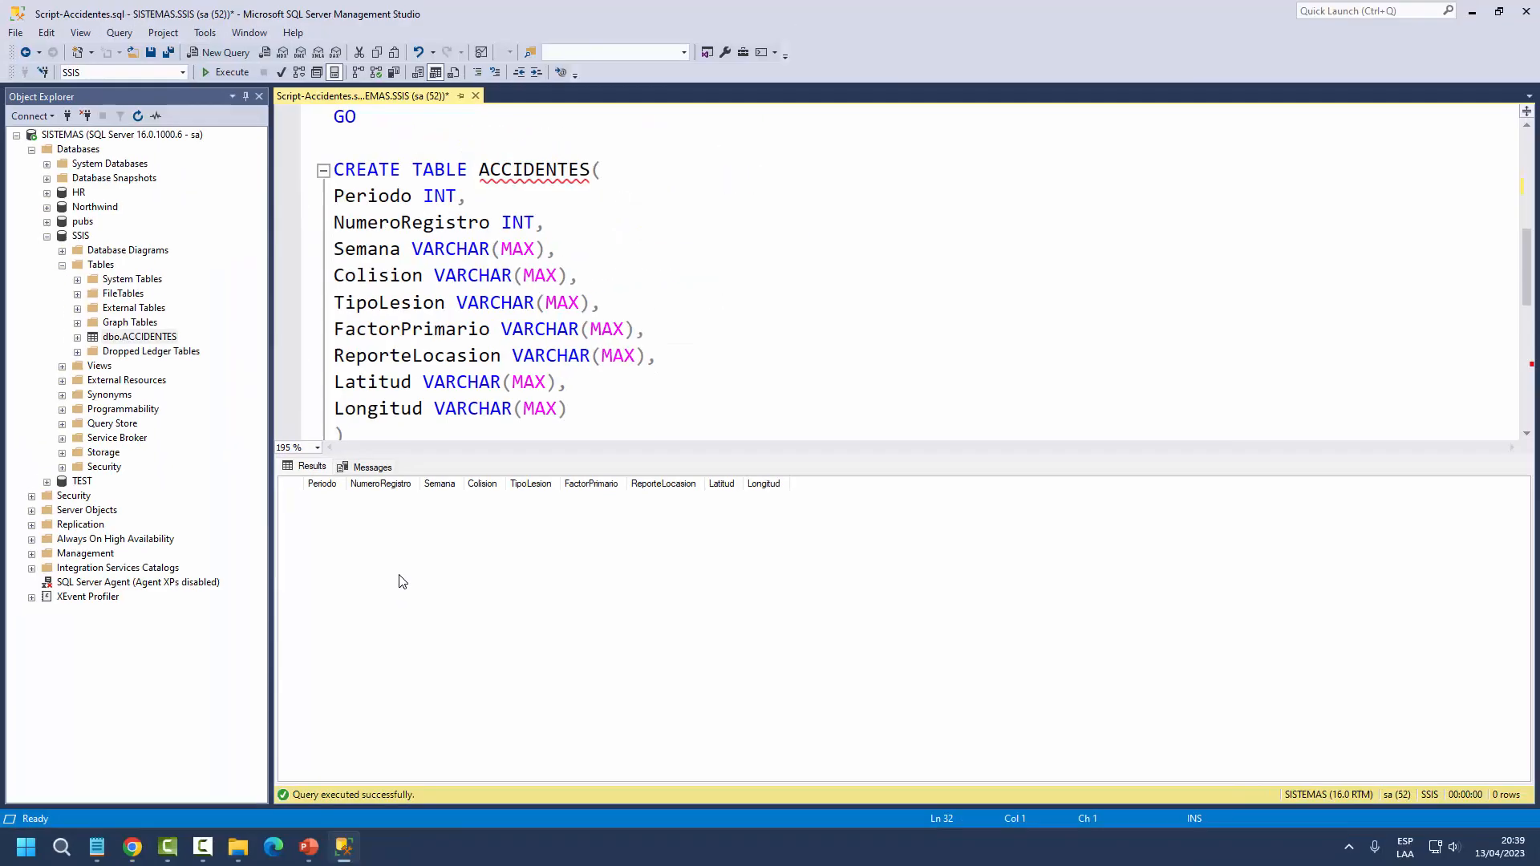
{"action": "left_click_drag", "start_coordinate": [484, 450], "coordinate": [491, 483]}
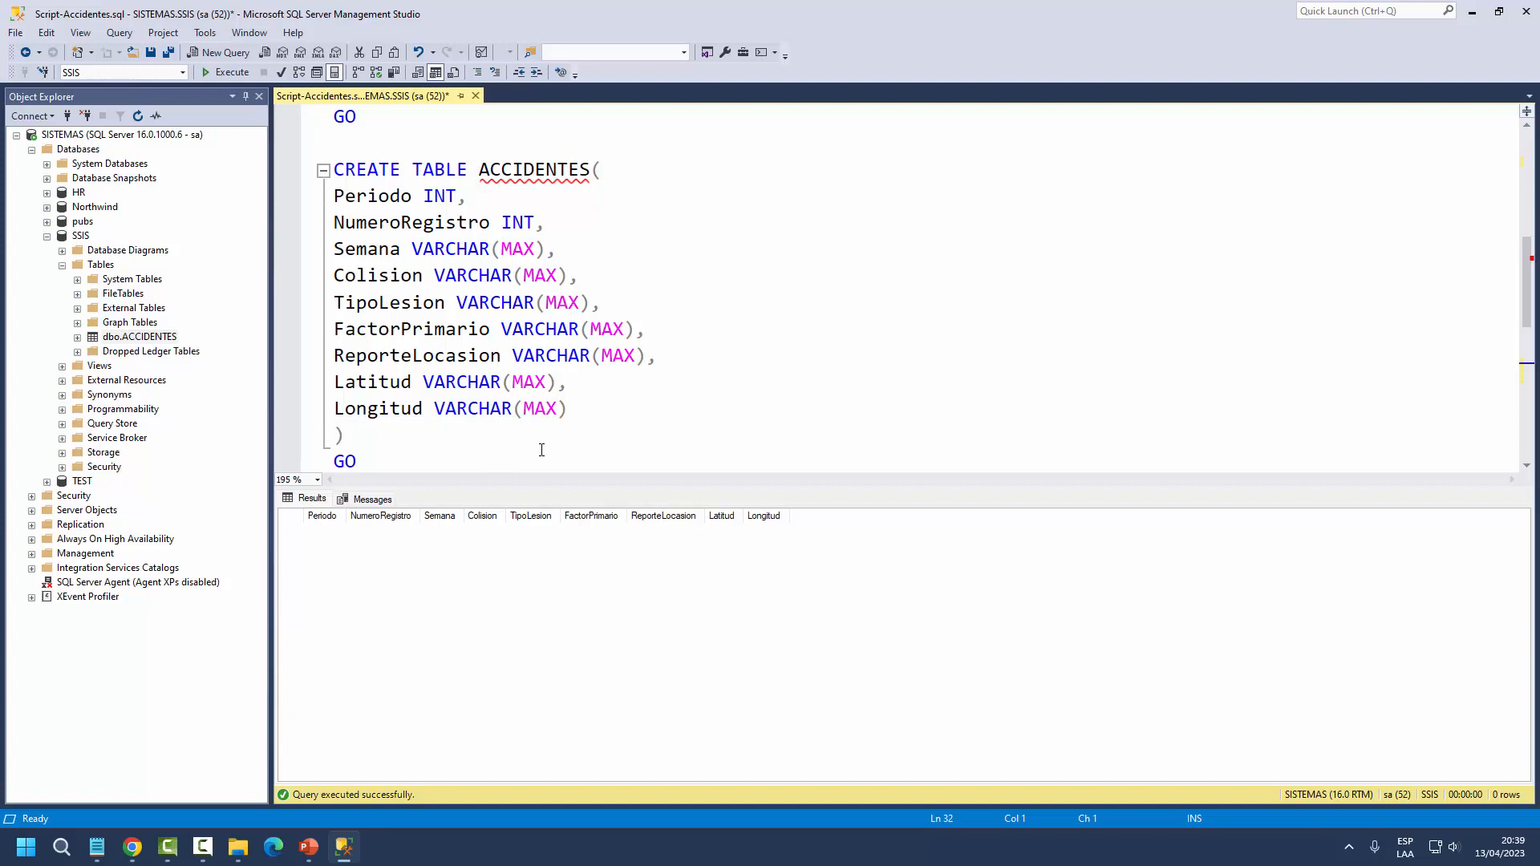
{"action": "key", "text": "alt+Tab"}
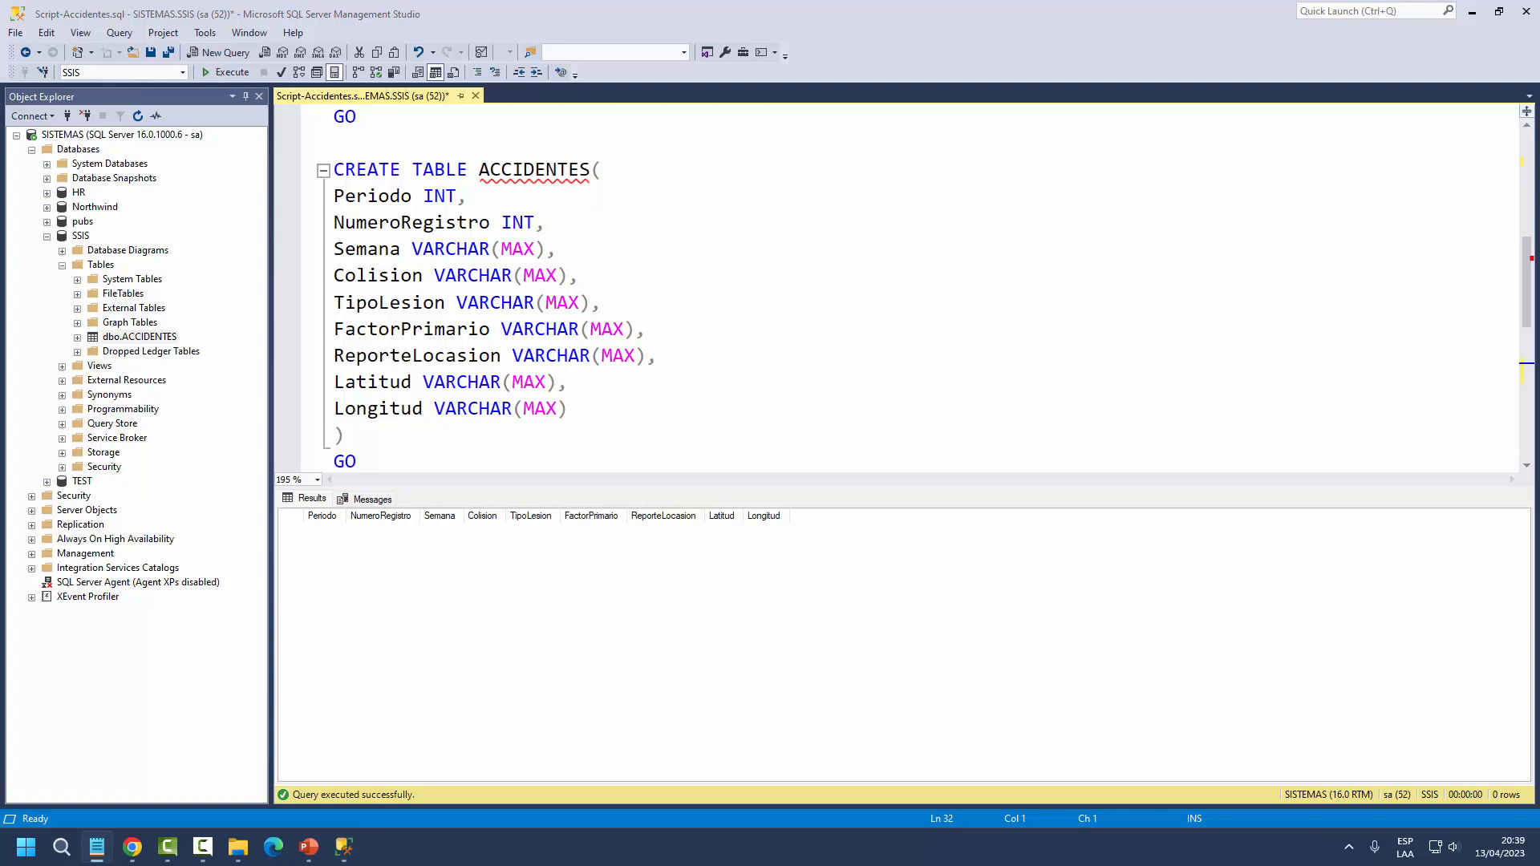
{"action": "left_click", "coordinate": [481, 456]}
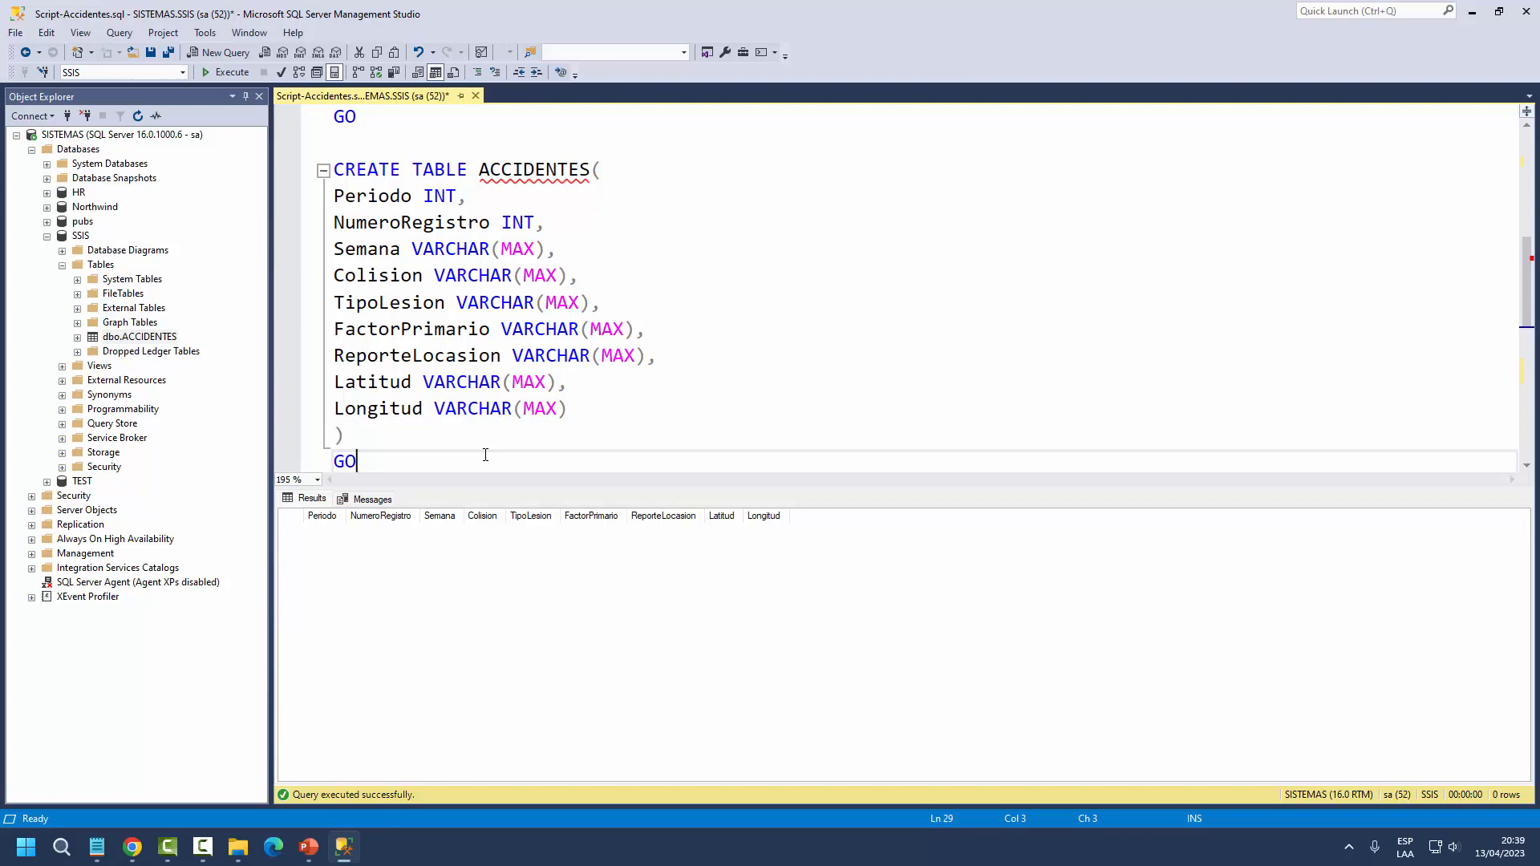
- Launch Visual Studio 2022 by searching the system for "vi"
{"action": "key", "text": "super"}
{"action": "type", "text": "vi"}
{"action": "key", "text": "Return"}
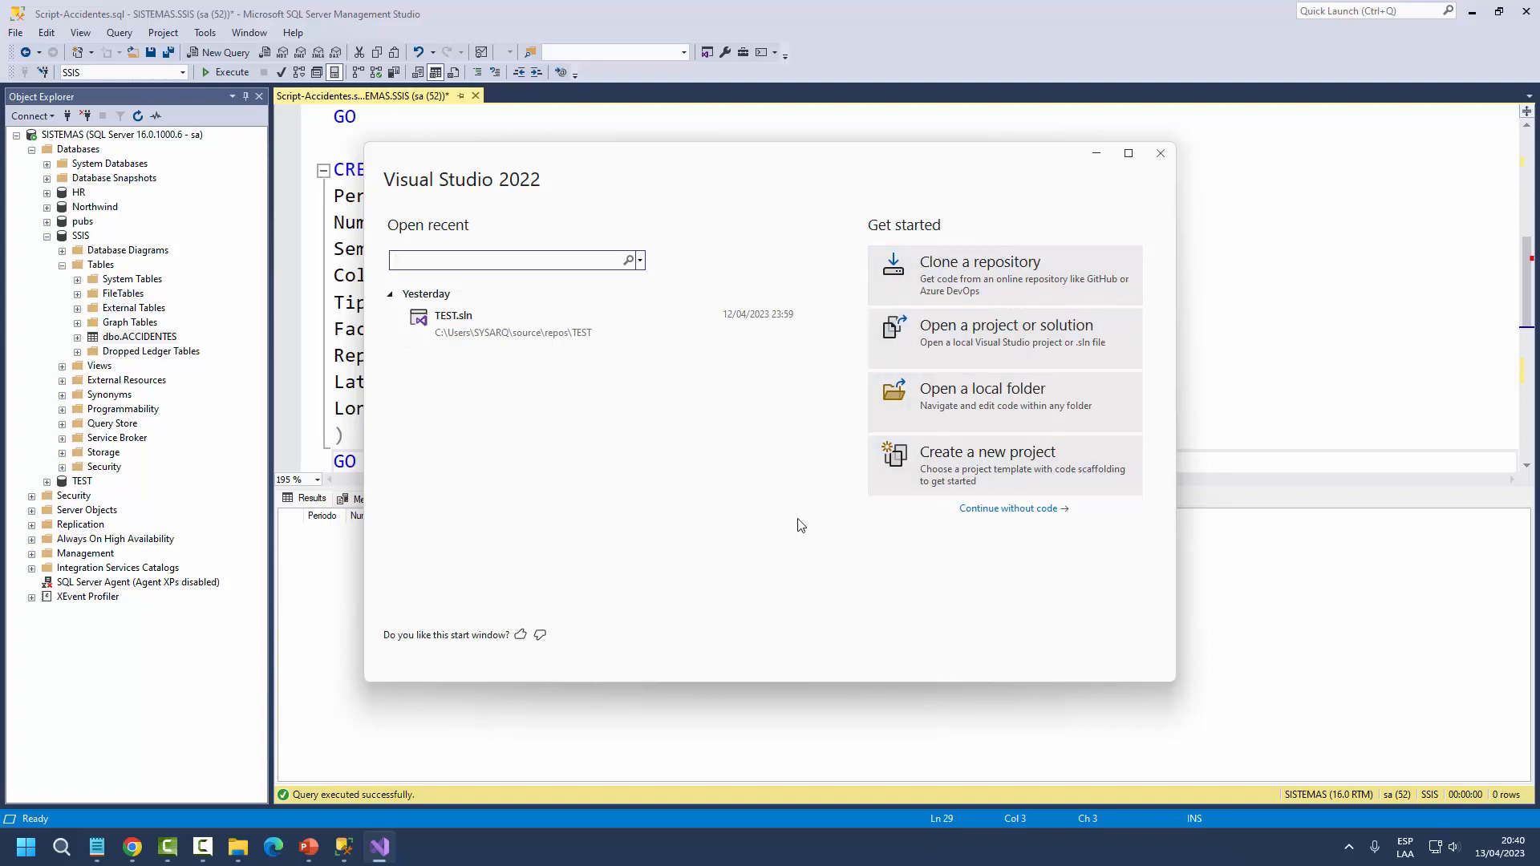
{"action": "mouse_move", "coordinate": [855, 211]}
{"action": "left_mouse_down"}
{"action": "mouse_move", "coordinate": [1165, 563]}
{"action": "mouse_move", "coordinate": [1157, 543]}
{"action": "left_mouse_up"}
{"action": "mouse_move", "coordinate": [870, 437]}
{"action": "left_mouse_down"}
{"action": "mouse_move", "coordinate": [967, 472]}
{"action": "mouse_move", "coordinate": [1146, 499]}
{"action": "mouse_move", "coordinate": [1114, 455]}
{"action": "mouse_move", "coordinate": [1242, 382]}
{"action": "left_mouse_up"}
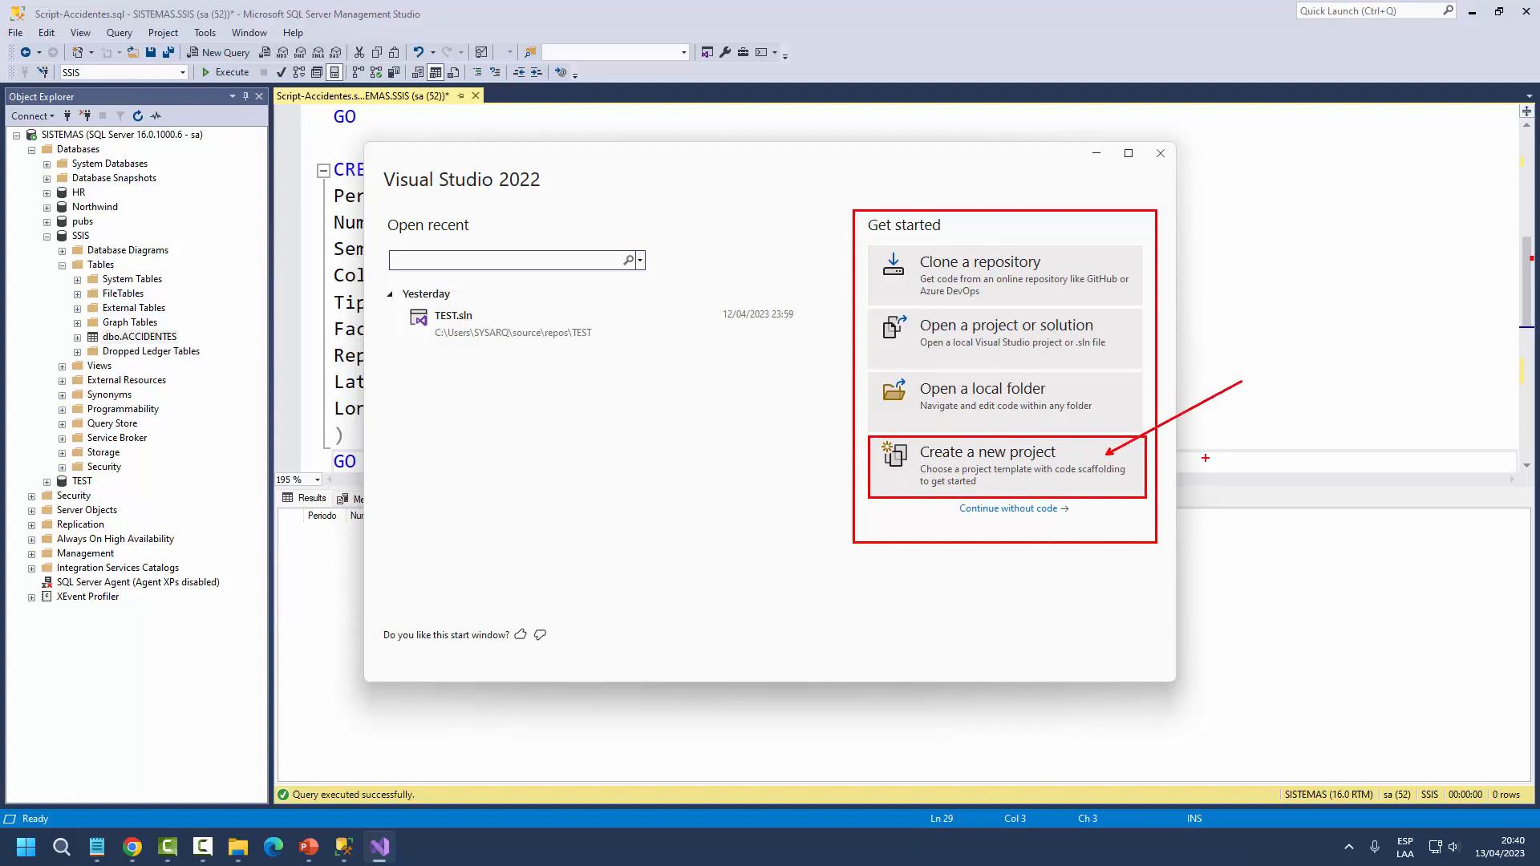
{"action": "key", "text": "Escape"}
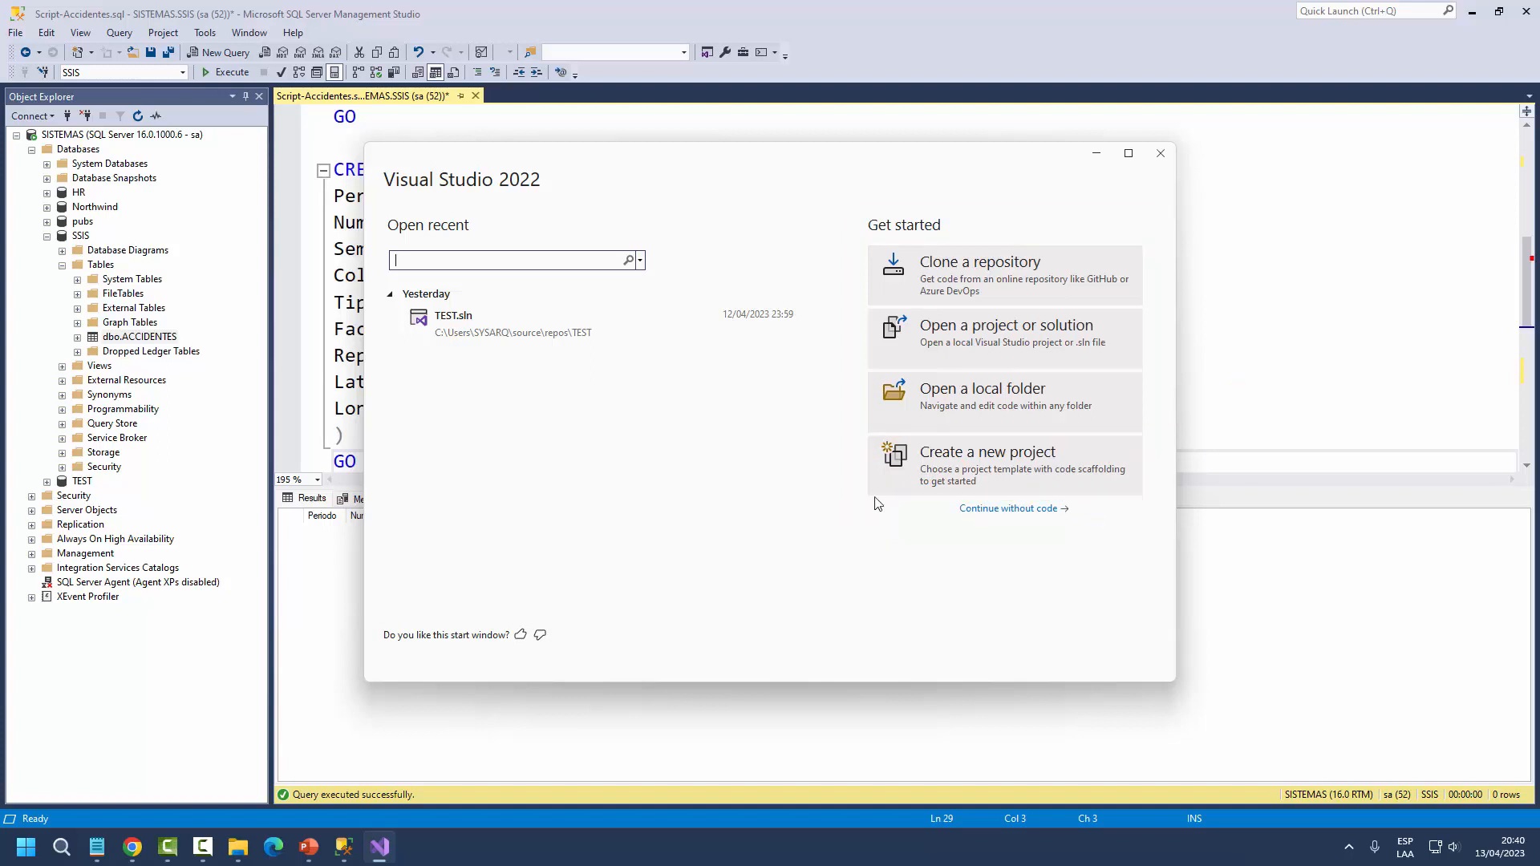
- Start creating a new project and search the project templates for "integration"
{"action": "left_click", "coordinate": [933, 477]}
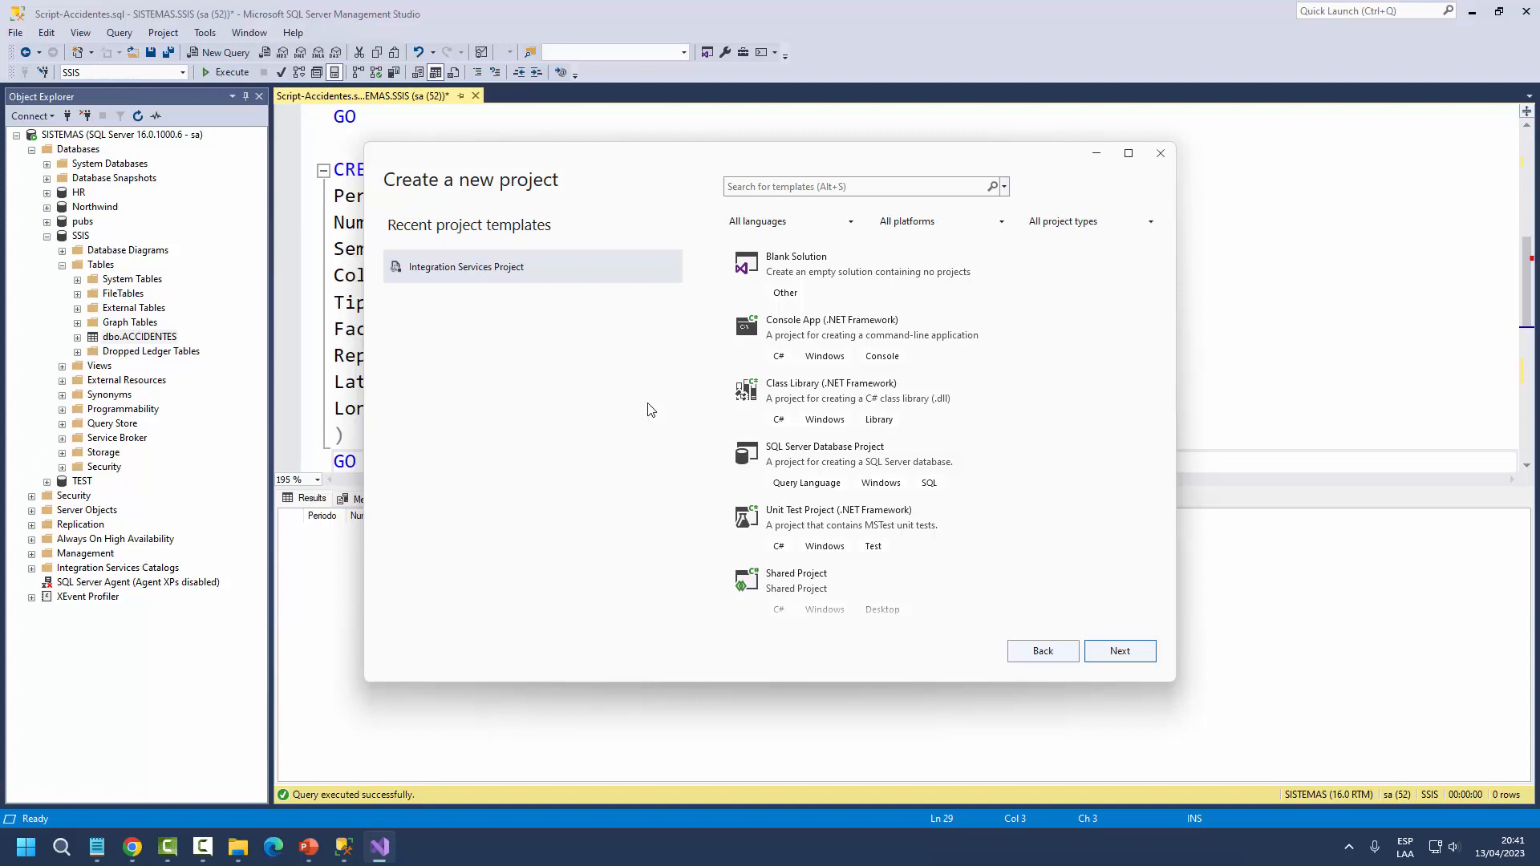
{"action": "left_click", "coordinate": [778, 188]}
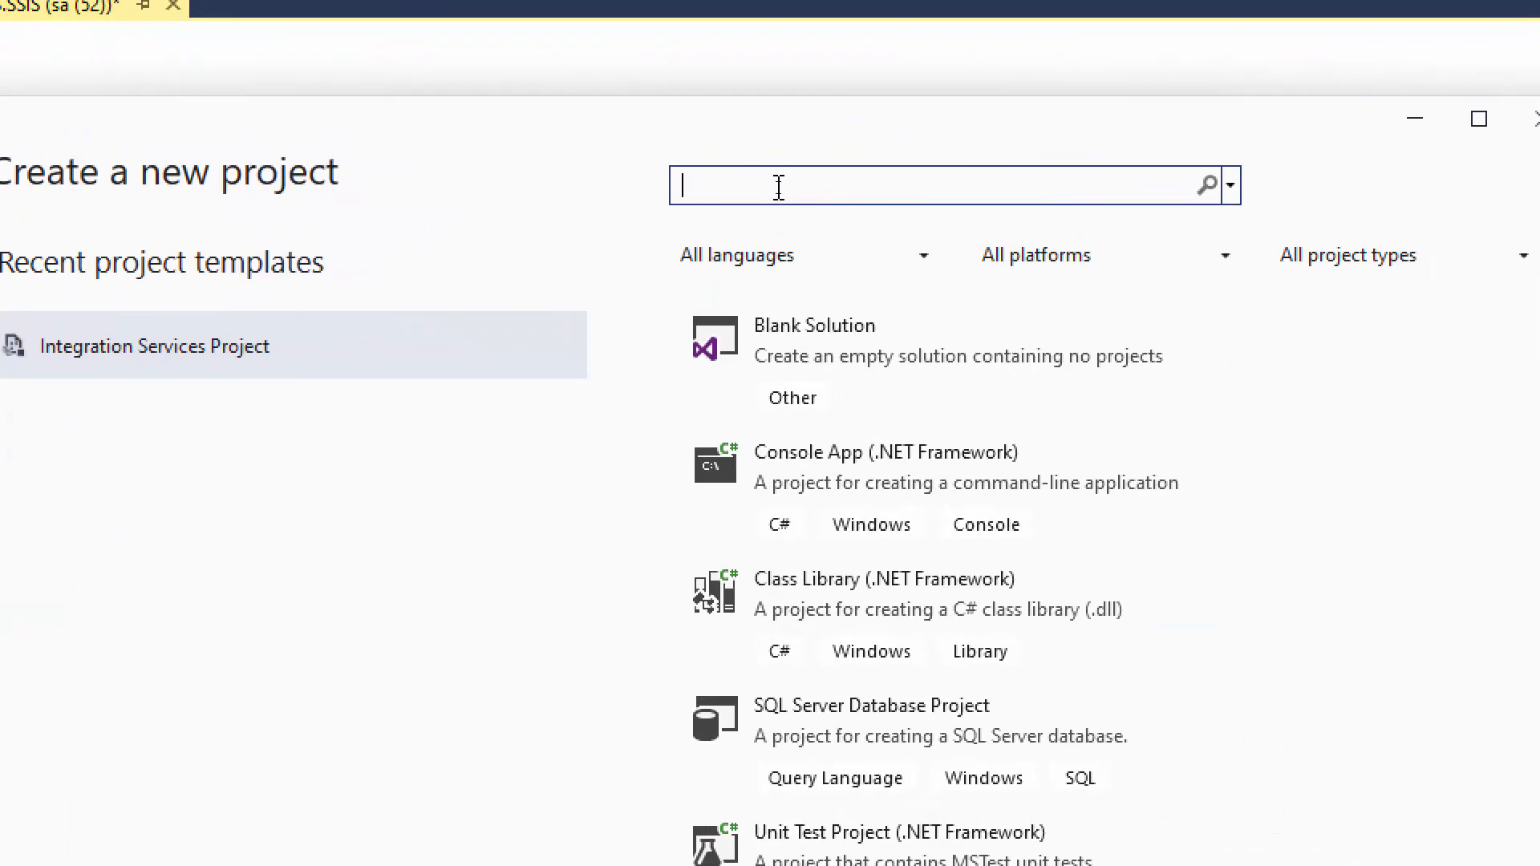
{"action": "type", "text": "integr"}
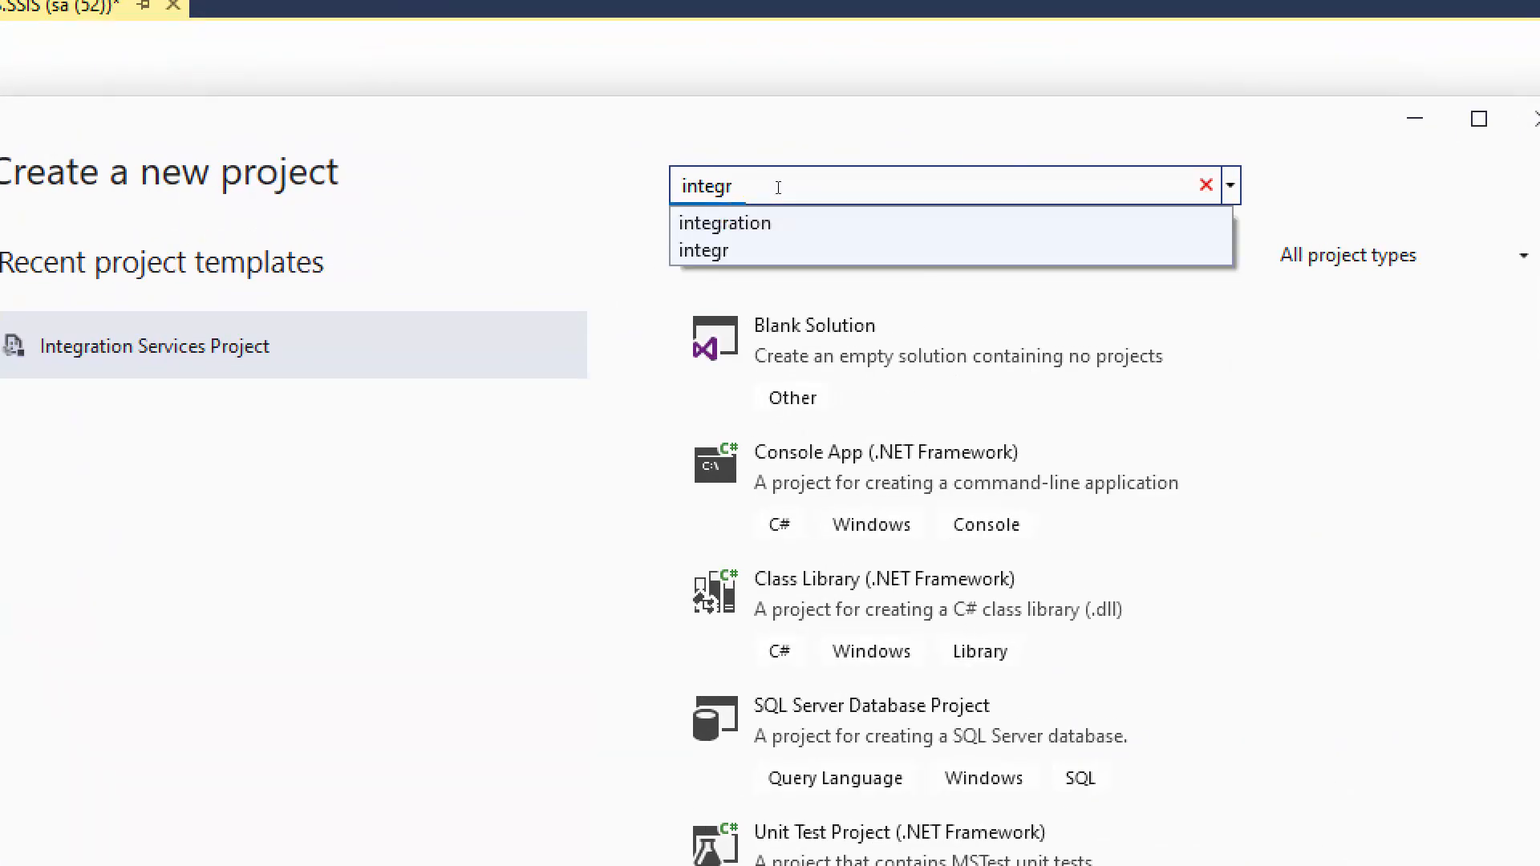
{"action": "key", "text": "Down"}
{"action": "key", "text": "Return"}
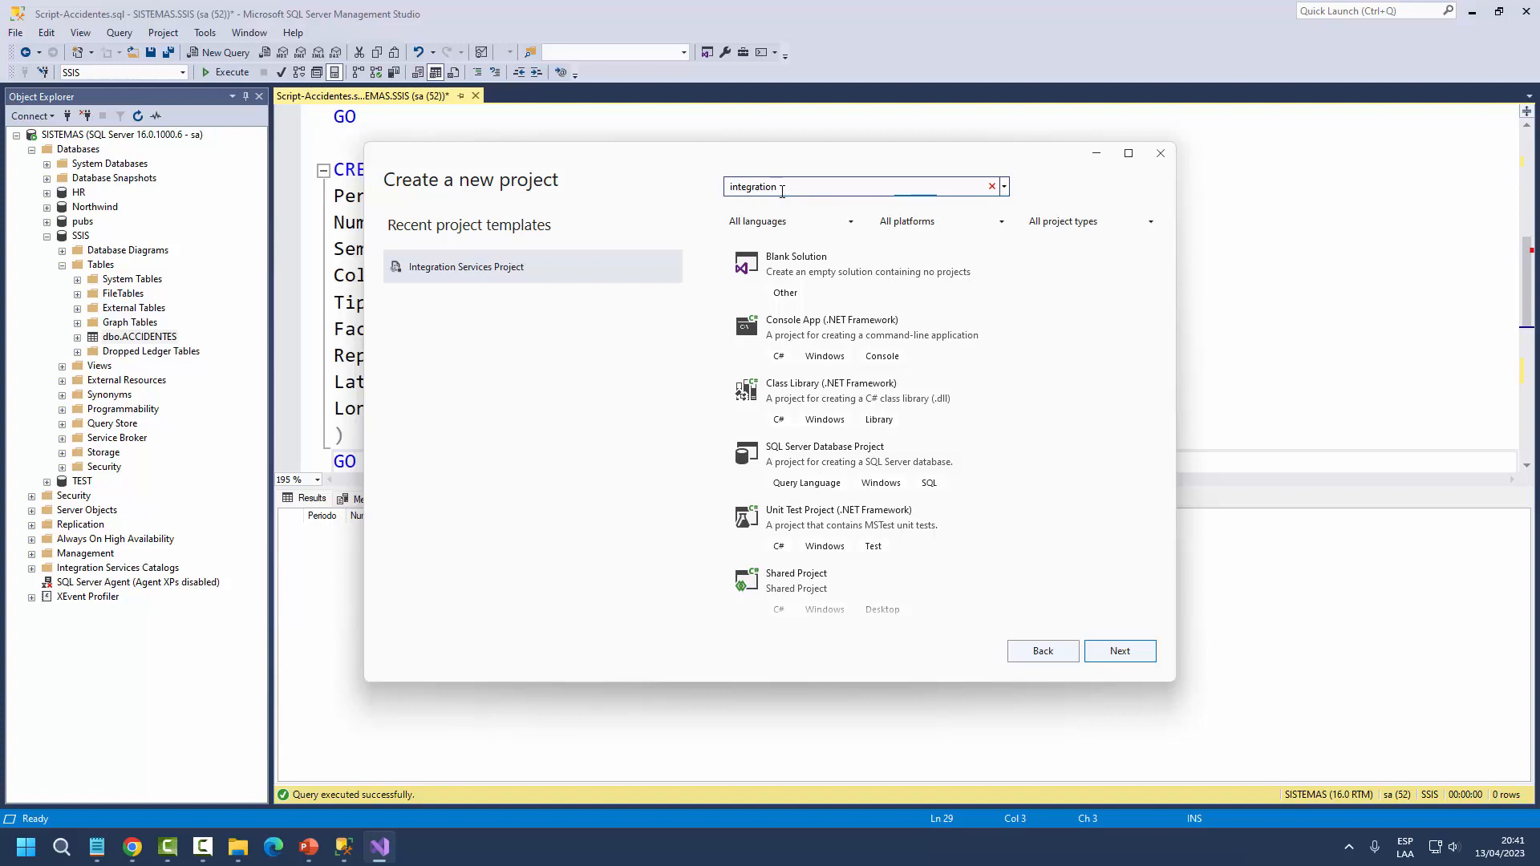
- Create a project named CargaSSIS from the Integration Services Project template, keeping the default location
{"action": "key", "text": "BackSpace"}
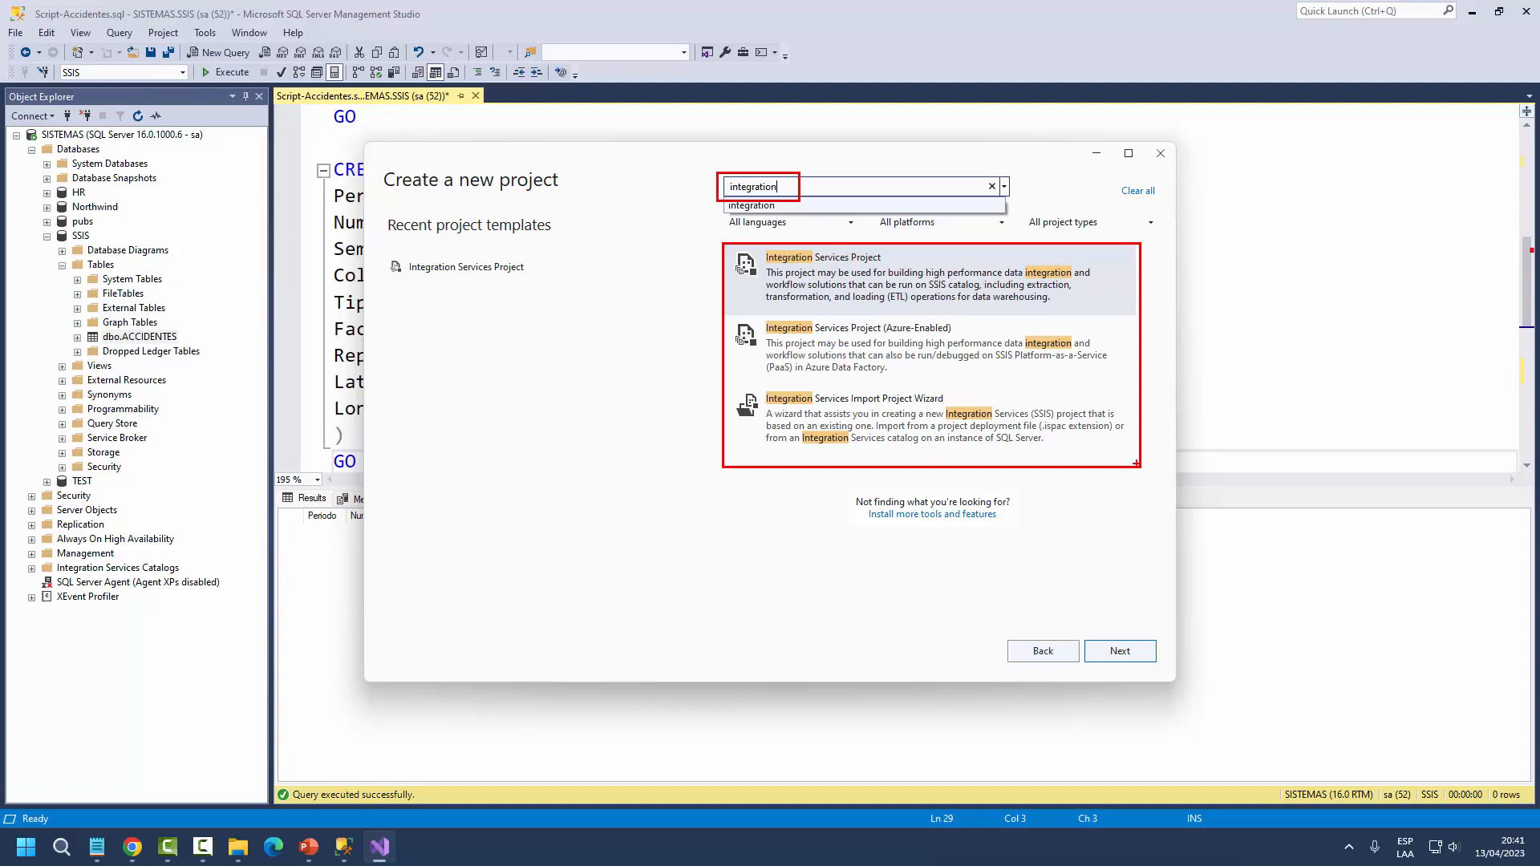
{"action": "left_click_drag", "start_coordinate": [955, 400], "coordinate": [1206, 354]}
{"action": "key", "text": "Escape"}
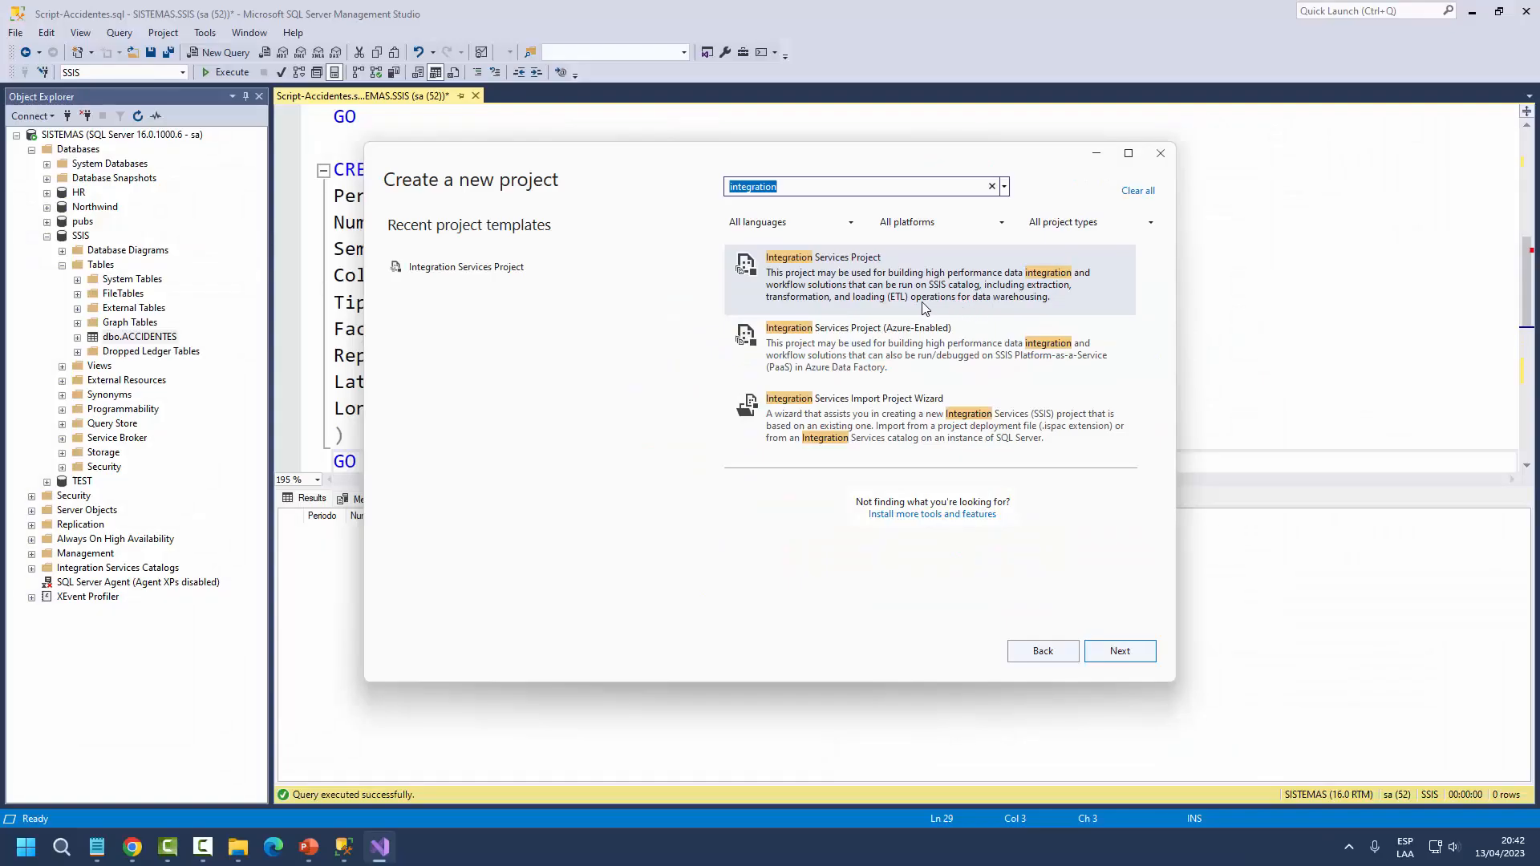
{"action": "left_click", "coordinate": [856, 287]}
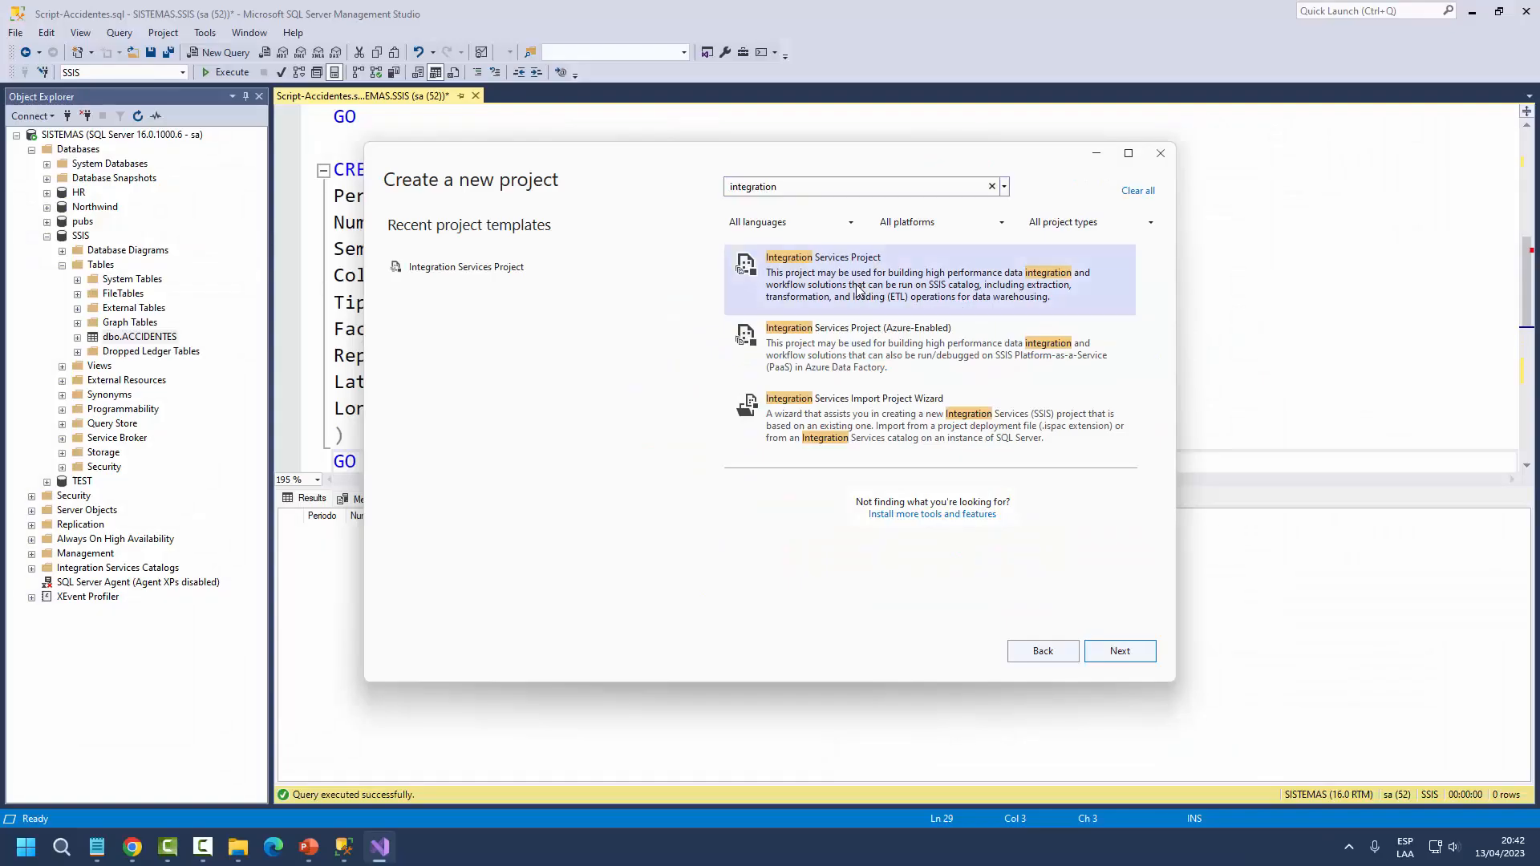
{"action": "left_click", "coordinate": [1133, 653]}
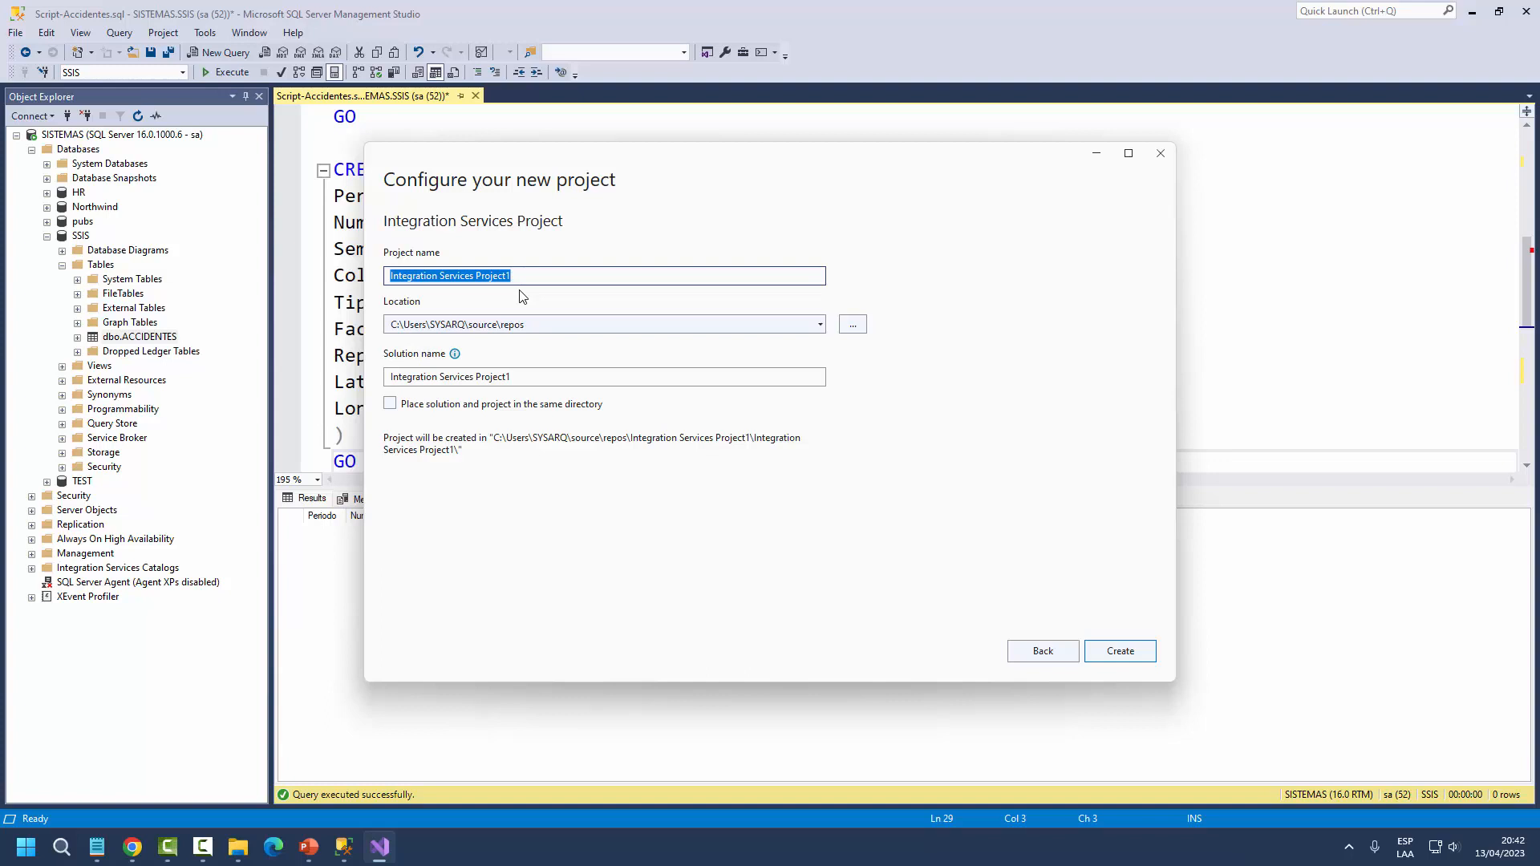
{"action": "type", "text": "CargaSSIS"}
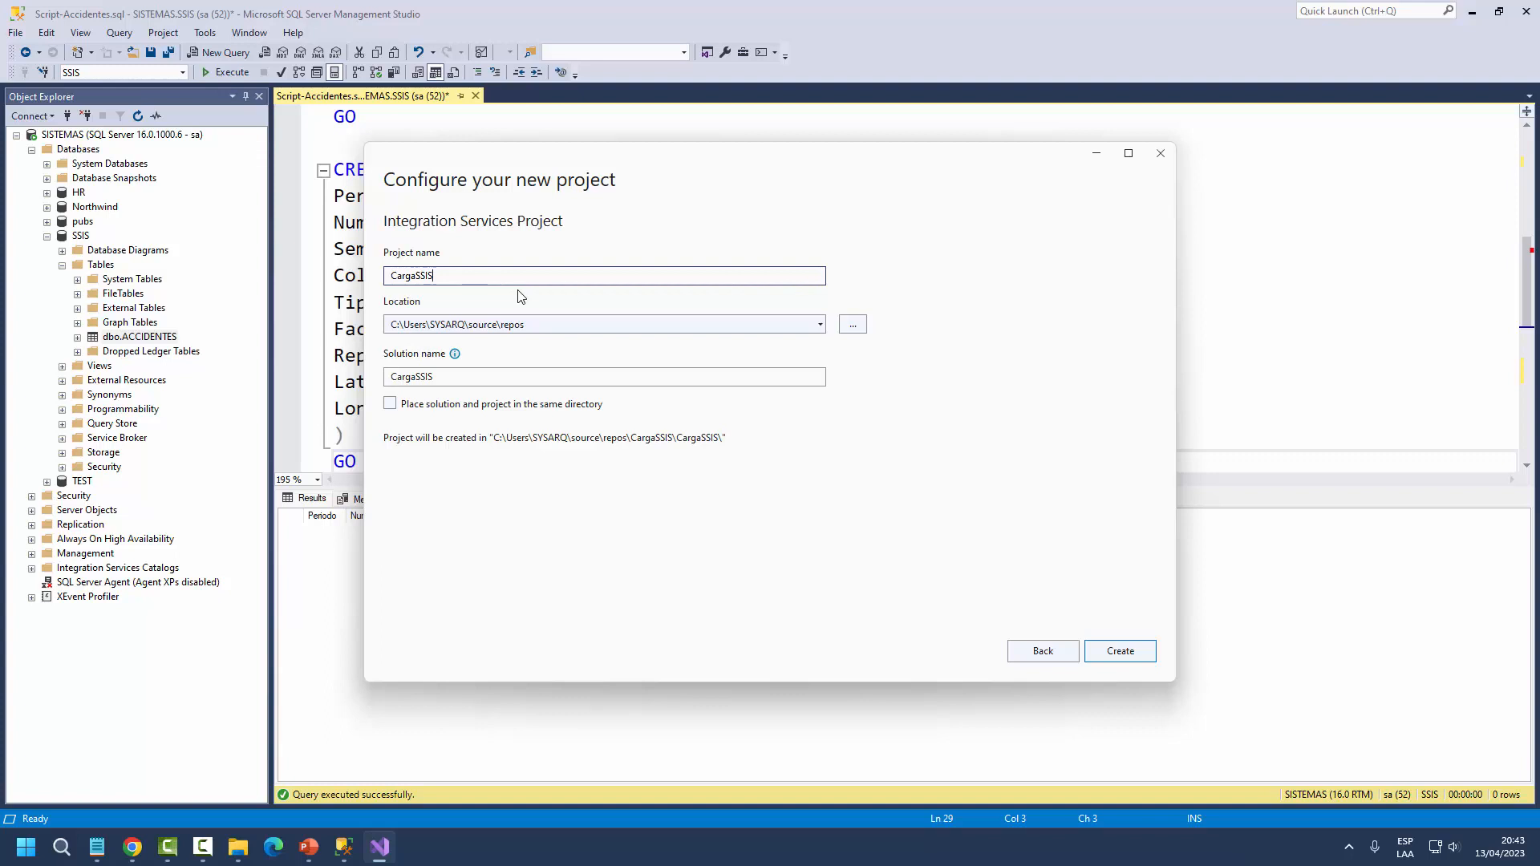
{"action": "left_click", "coordinate": [1120, 652]}
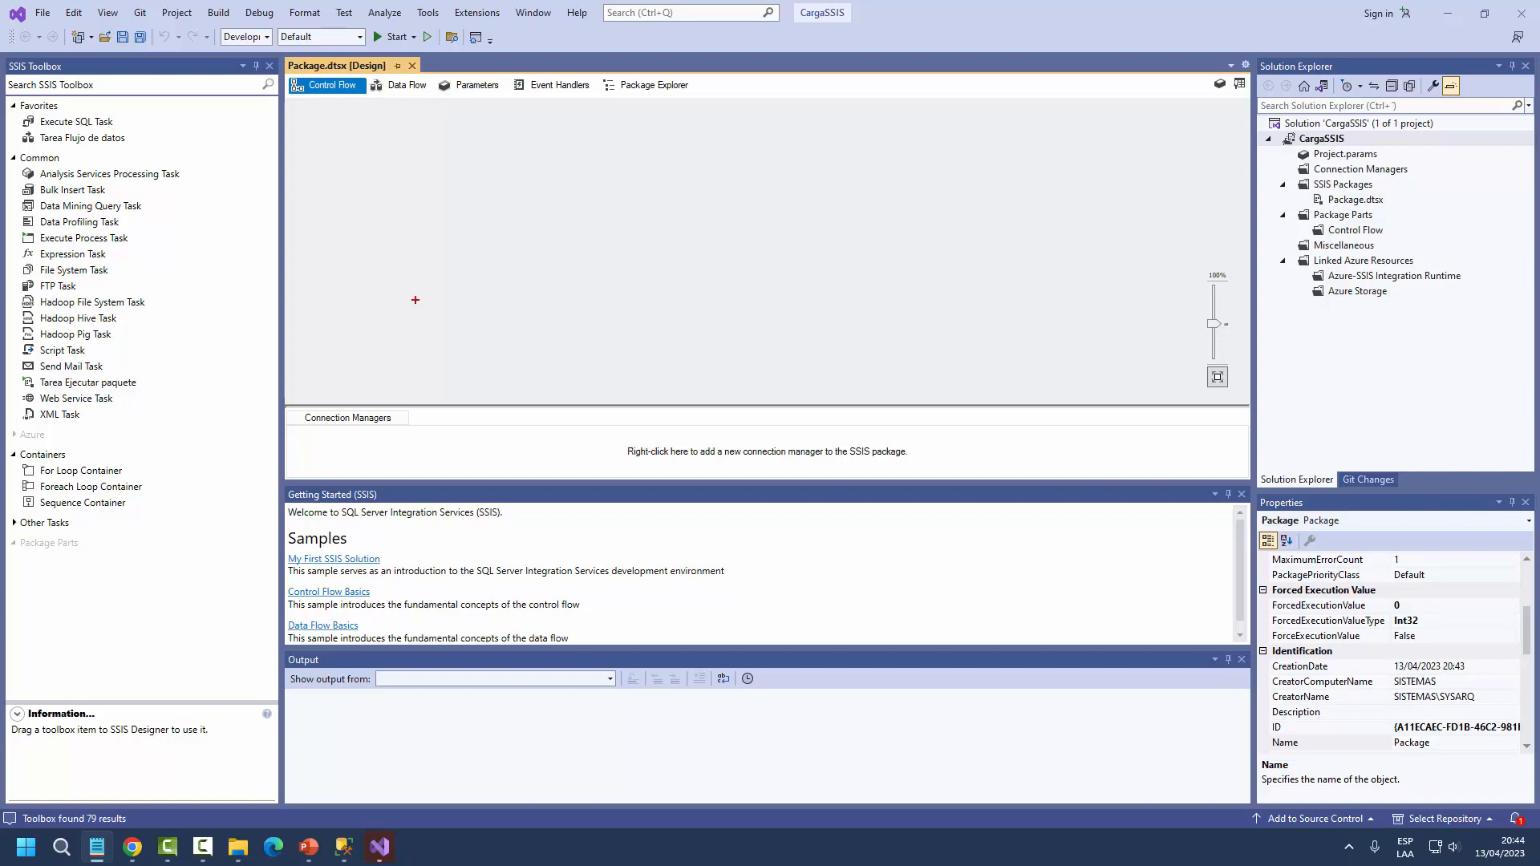
- Examine the project workspace: the SSIS Toolbox tasks, the package design area, the Solution Explorer tree and the package properties
{"action": "mouse_move", "coordinate": [4, 56]}
{"action": "left_mouse_down"}
{"action": "mouse_move", "coordinate": [144, 379]}
{"action": "mouse_move", "coordinate": [282, 807]}
{"action": "left_mouse_up"}
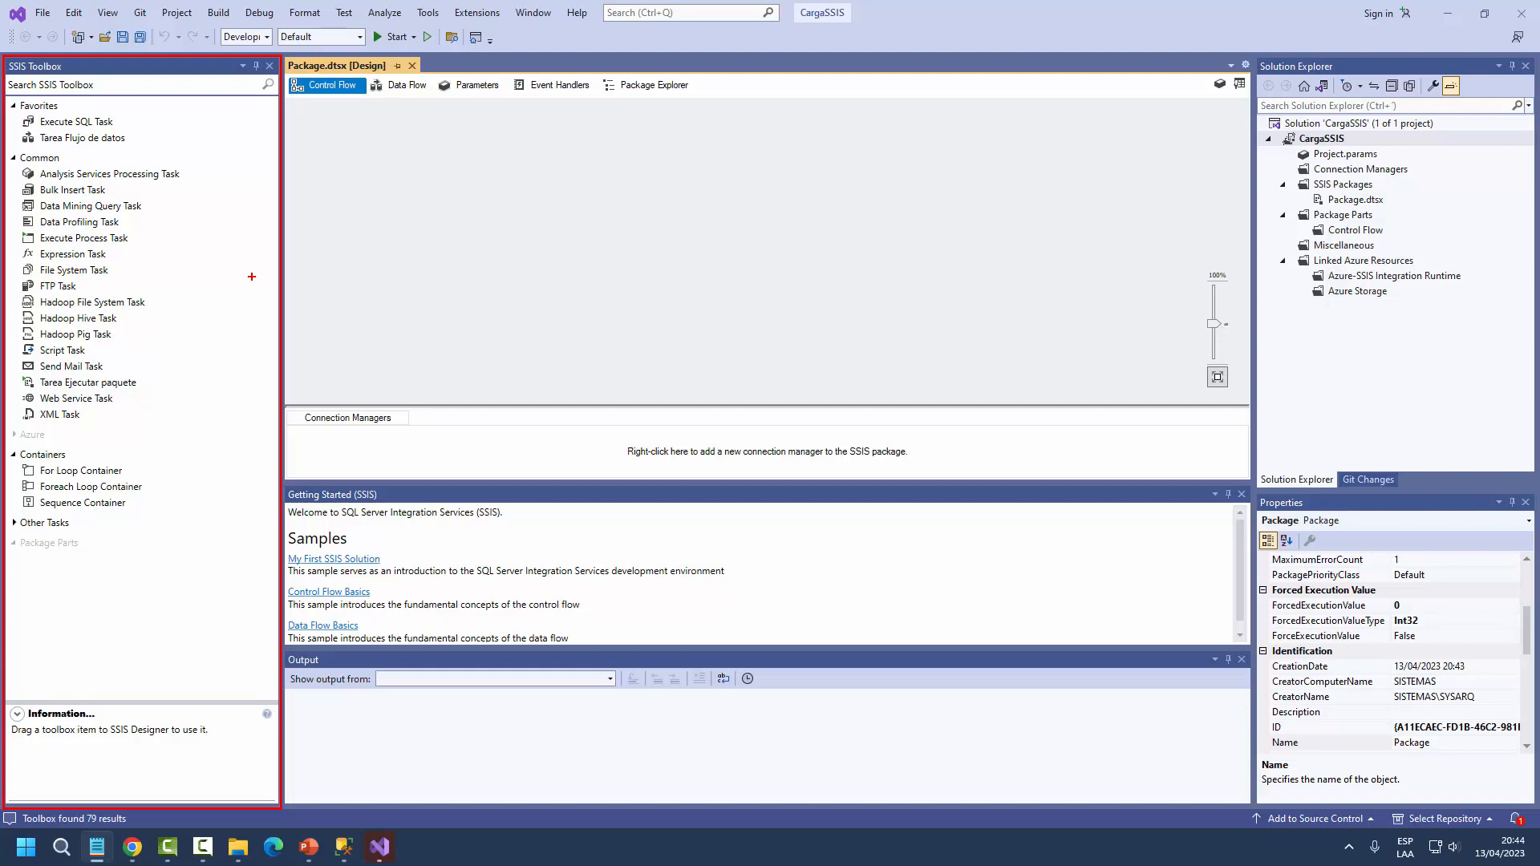
{"action": "mouse_move", "coordinate": [119, 118]}
{"action": "left_mouse_down"}
{"action": "mouse_move", "coordinate": [37, 122]}
{"action": "mouse_move", "coordinate": [112, 131]}
{"action": "mouse_move", "coordinate": [121, 117]}
{"action": "mouse_move", "coordinate": [38, 154]}
{"action": "mouse_move", "coordinate": [127, 138]}
{"action": "mouse_move", "coordinate": [114, 125]}
{"action": "left_mouse_up"}
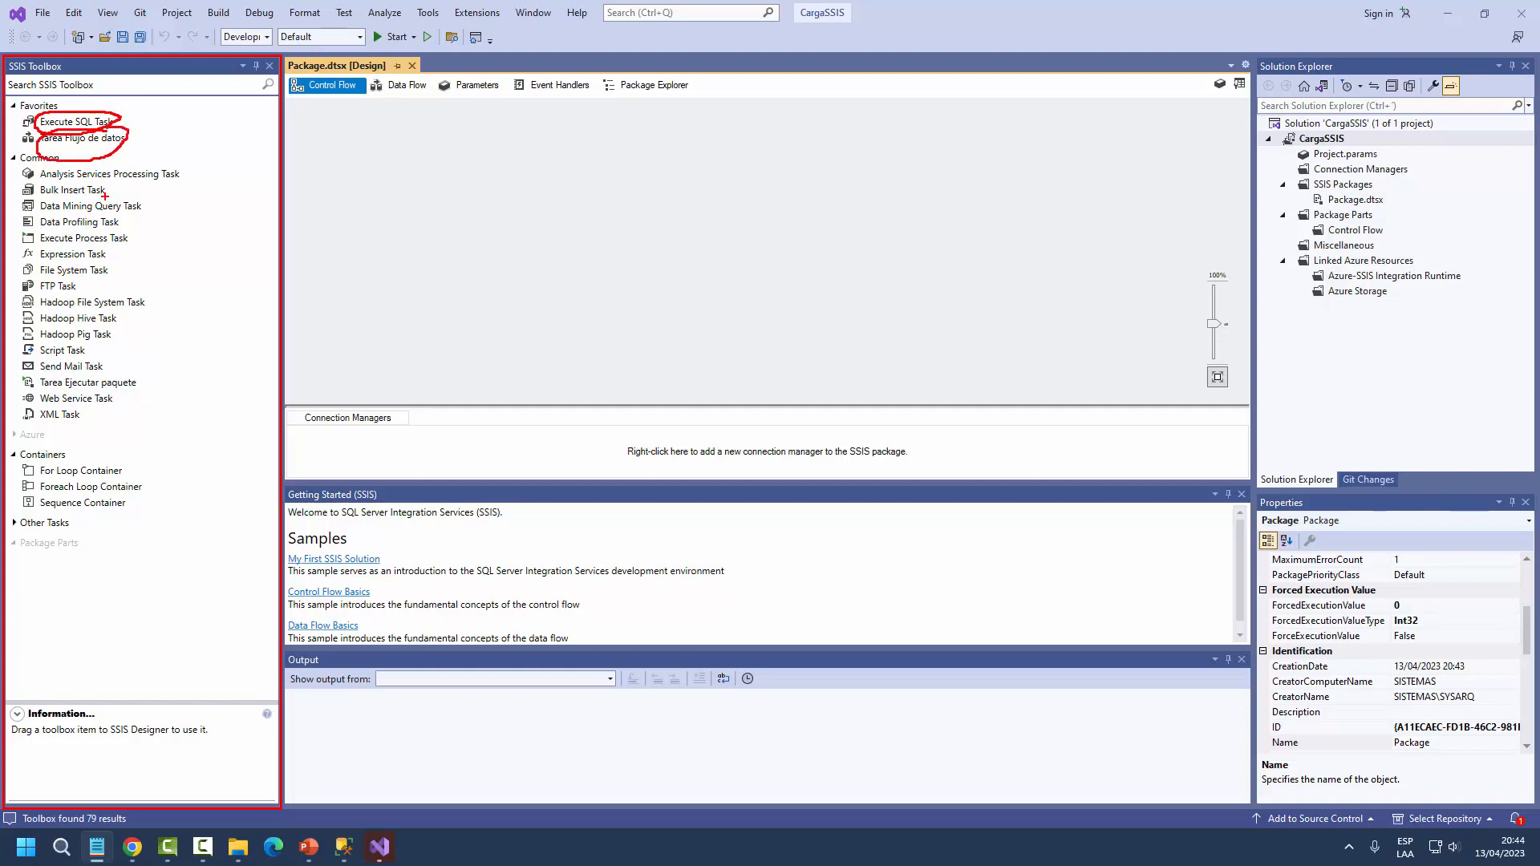
{"action": "mouse_move", "coordinate": [99, 184]}
{"action": "left_mouse_down"}
{"action": "mouse_move", "coordinate": [74, 195]}
{"action": "mouse_move", "coordinate": [111, 197]}
{"action": "mouse_move", "coordinate": [50, 199]}
{"action": "mouse_move", "coordinate": [103, 203]}
{"action": "left_mouse_up"}
{"action": "mouse_move", "coordinate": [86, 303]}
{"action": "left_mouse_down"}
{"action": "mouse_move", "coordinate": [55, 296]}
{"action": "mouse_move", "coordinate": [83, 352]}
{"action": "mouse_move", "coordinate": [71, 378]}
{"action": "mouse_move", "coordinate": [80, 352]}
{"action": "left_mouse_up"}
{"action": "mouse_move", "coordinate": [102, 405]}
{"action": "left_mouse_down"}
{"action": "mouse_move", "coordinate": [92, 392]}
{"action": "mouse_move", "coordinate": [38, 400]}
{"action": "mouse_move", "coordinate": [80, 405]}
{"action": "left_mouse_up"}
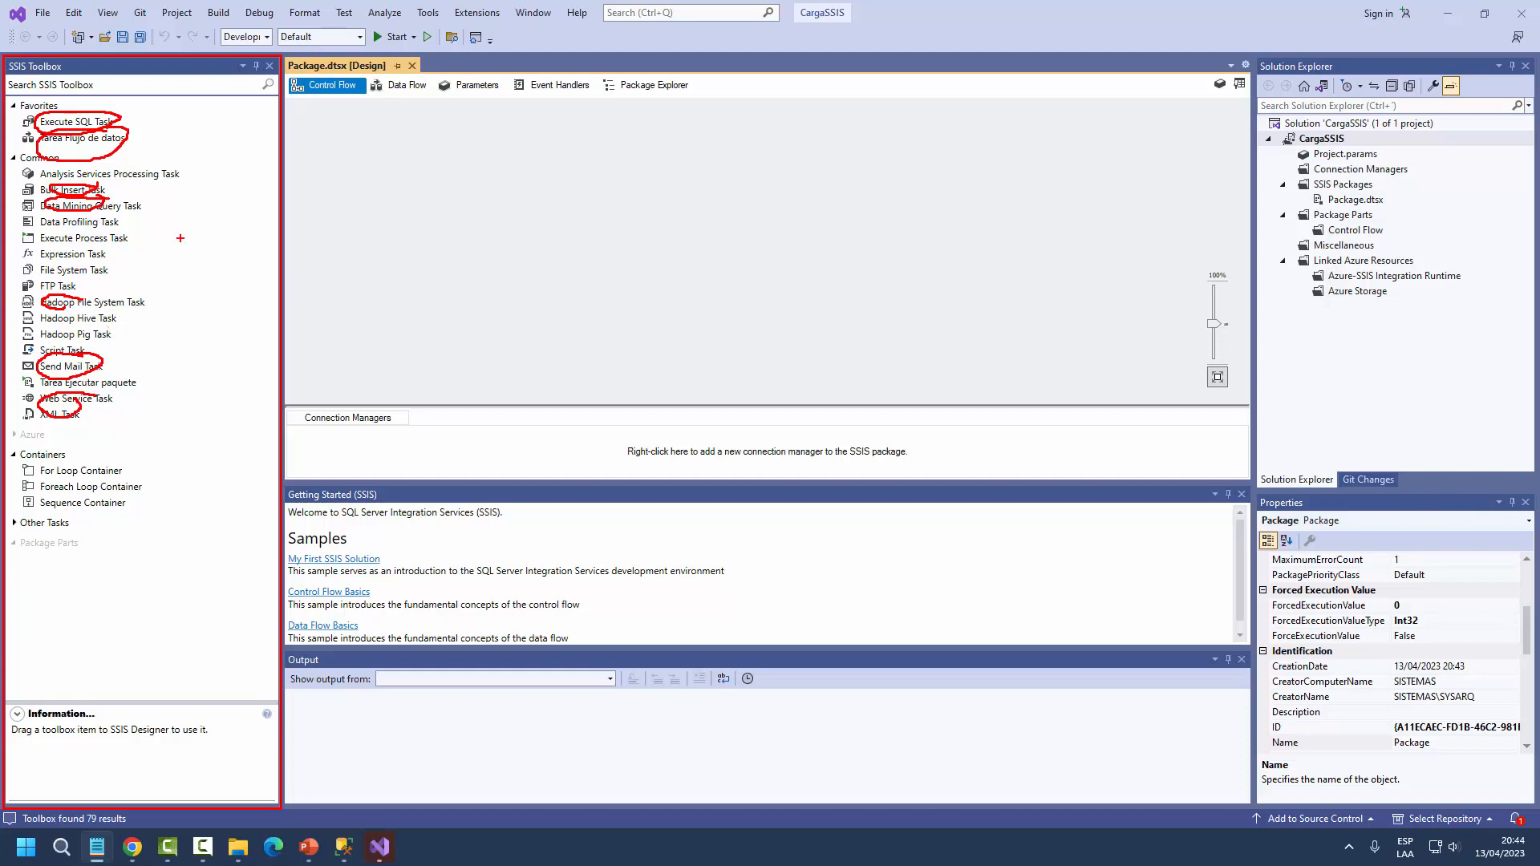
{"action": "mouse_move", "coordinate": [286, 57]}
{"action": "left_mouse_down"}
{"action": "mouse_move", "coordinate": [471, 257]}
{"action": "mouse_move", "coordinate": [705, 577]}
{"action": "mouse_move", "coordinate": [898, 505]}
{"action": "mouse_move", "coordinate": [973, 514]}
{"action": "mouse_move", "coordinate": [1218, 802]}
{"action": "mouse_move", "coordinate": [1253, 805]}
{"action": "left_mouse_up"}
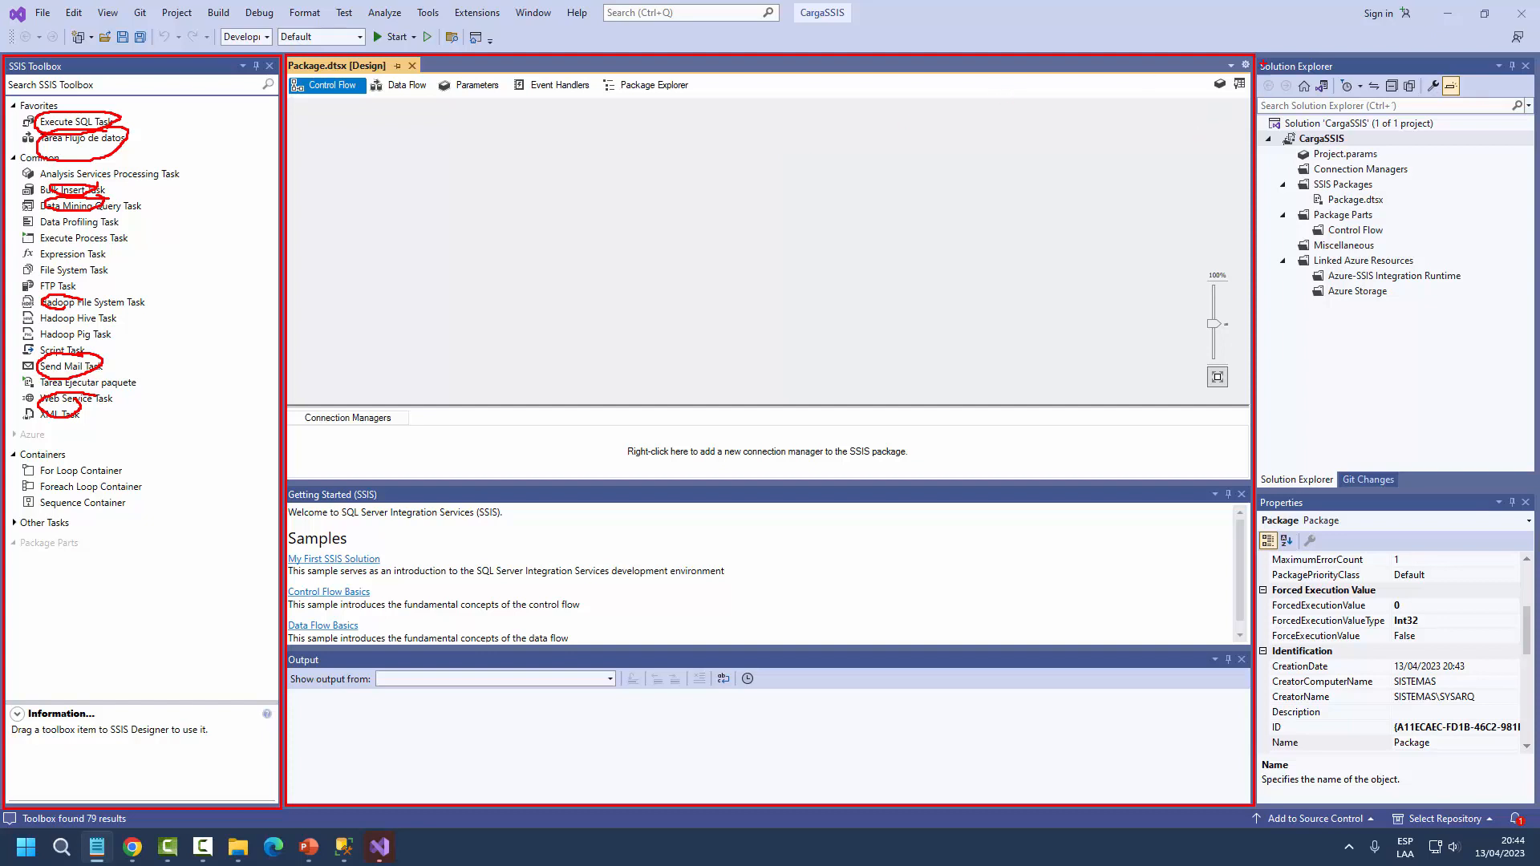
{"action": "mouse_move", "coordinate": [1258, 55]}
{"action": "left_mouse_down"}
{"action": "mouse_move", "coordinate": [1382, 323]}
{"action": "mouse_move", "coordinate": [1463, 746]}
{"action": "mouse_move", "coordinate": [1492, 804]}
{"action": "mouse_move", "coordinate": [1534, 805]}
{"action": "left_mouse_up"}
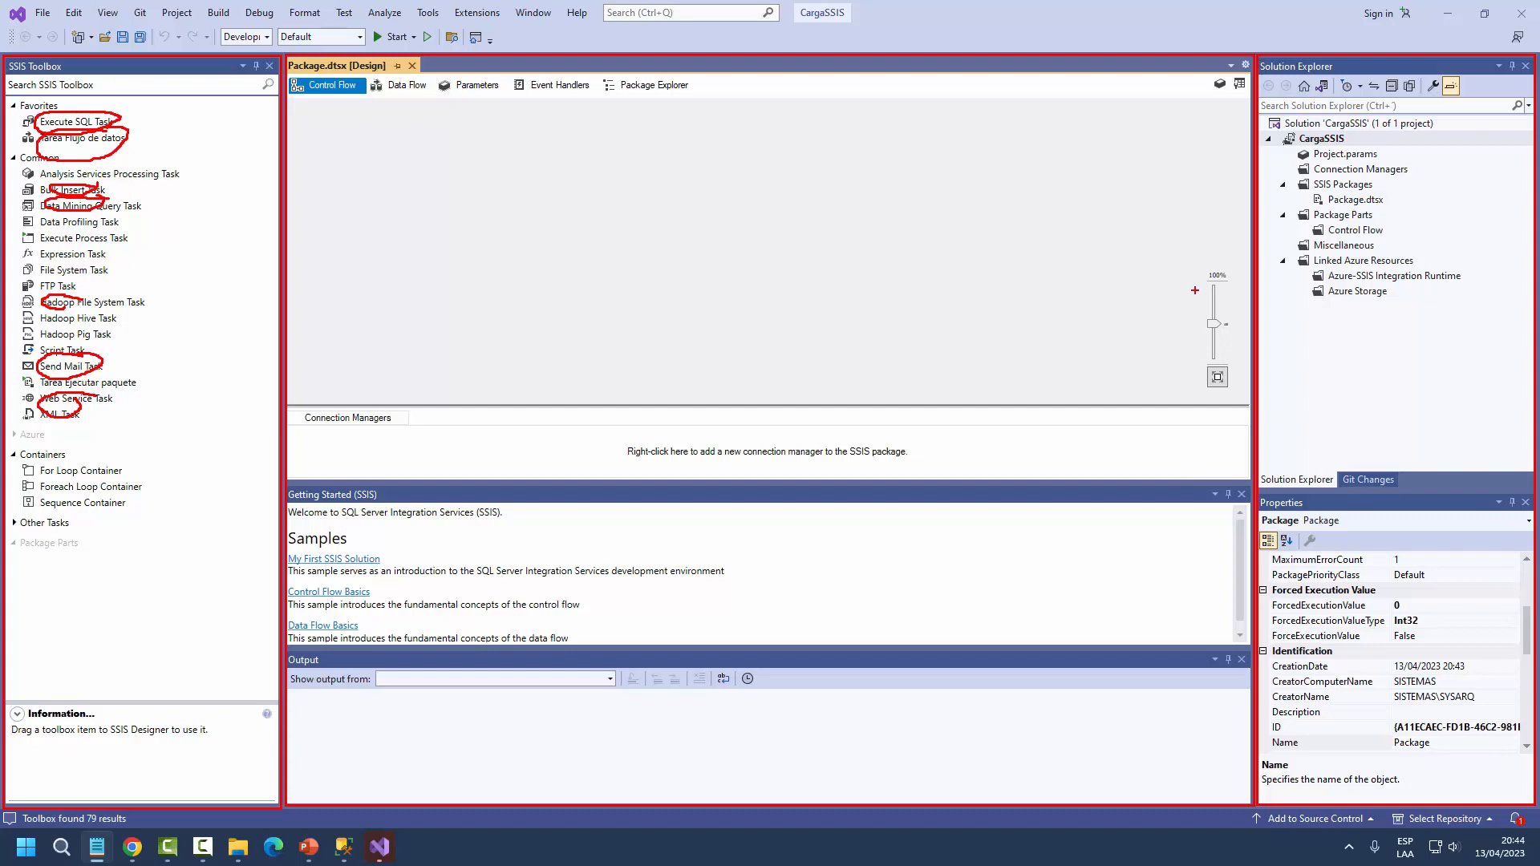
{"action": "mouse_move", "coordinate": [1358, 127]}
{"action": "left_mouse_down"}
{"action": "mouse_move", "coordinate": [1336, 311]}
{"action": "mouse_move", "coordinate": [1364, 130]}
{"action": "left_mouse_up"}
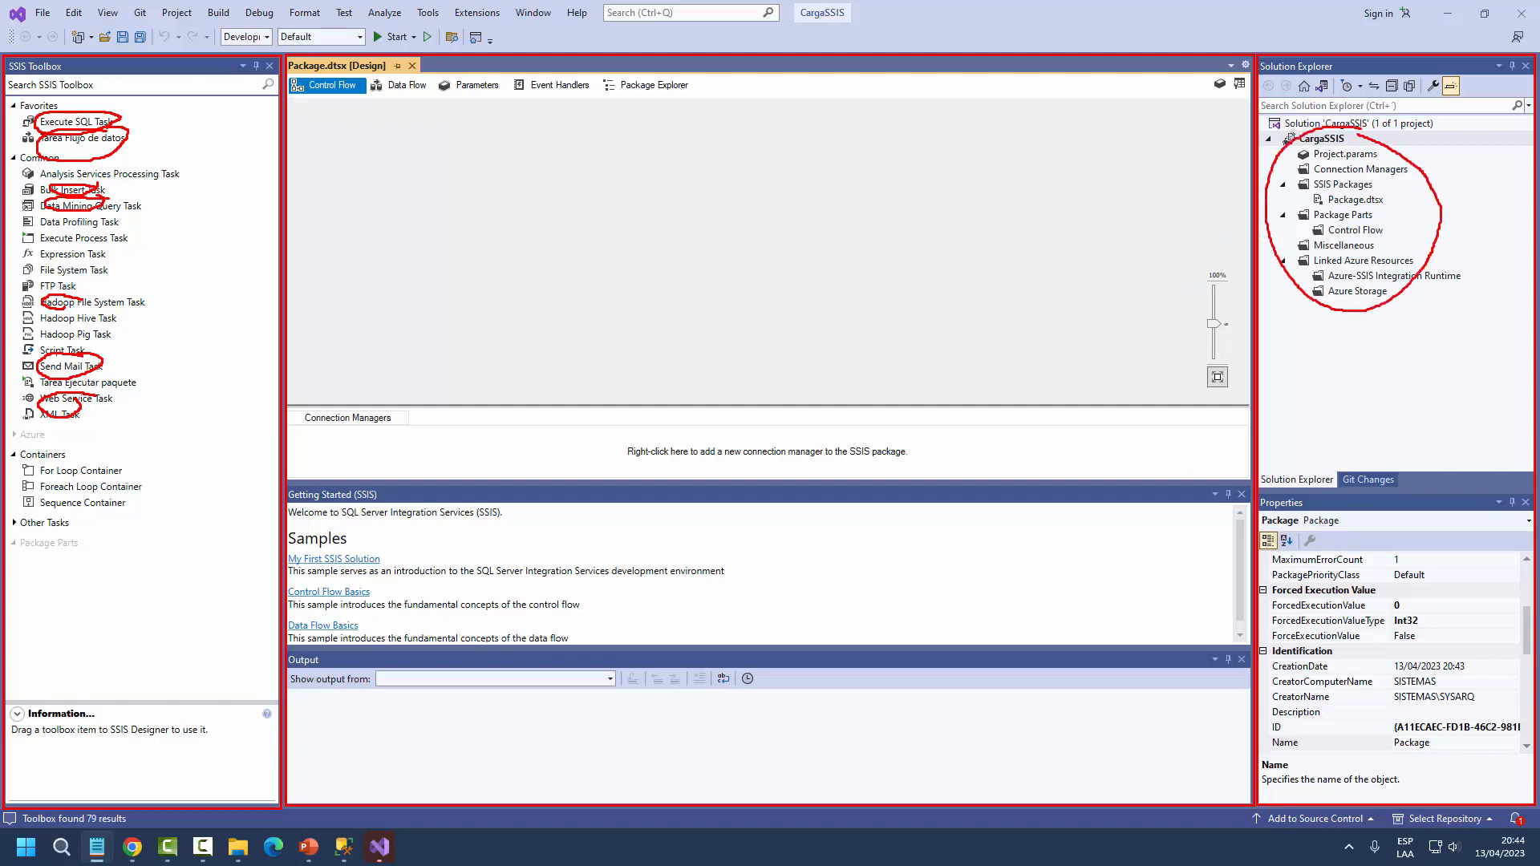
{"action": "mouse_move", "coordinate": [1340, 504]}
{"action": "left_mouse_down"}
{"action": "mouse_move", "coordinate": [1287, 502]}
{"action": "mouse_move", "coordinate": [1315, 726]}
{"action": "mouse_move", "coordinate": [1481, 573]}
{"action": "mouse_move", "coordinate": [1313, 493]}
{"action": "left_mouse_up"}
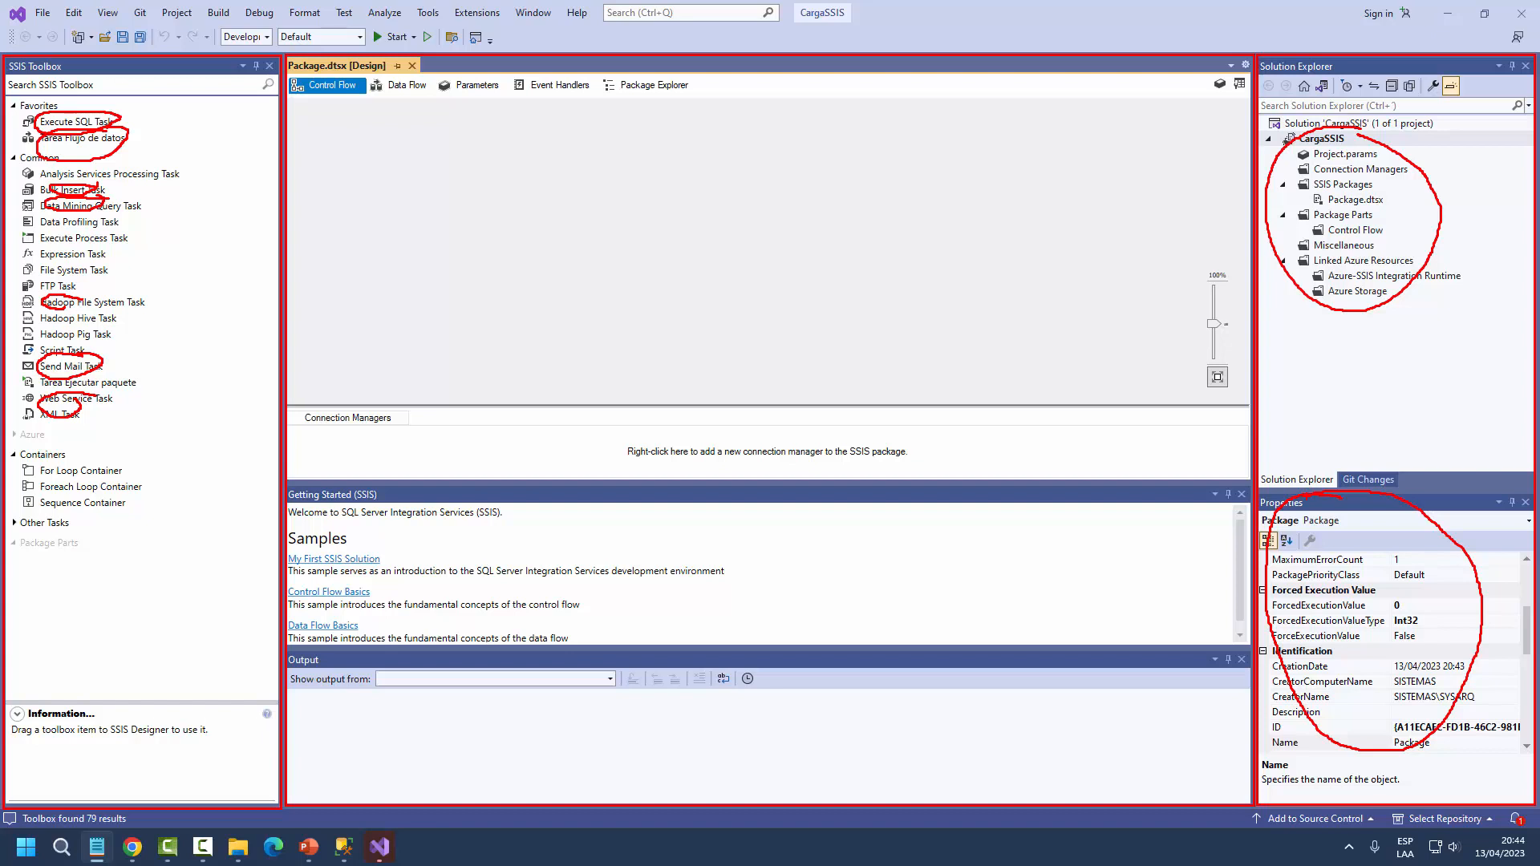
{"action": "key", "text": "Escape"}
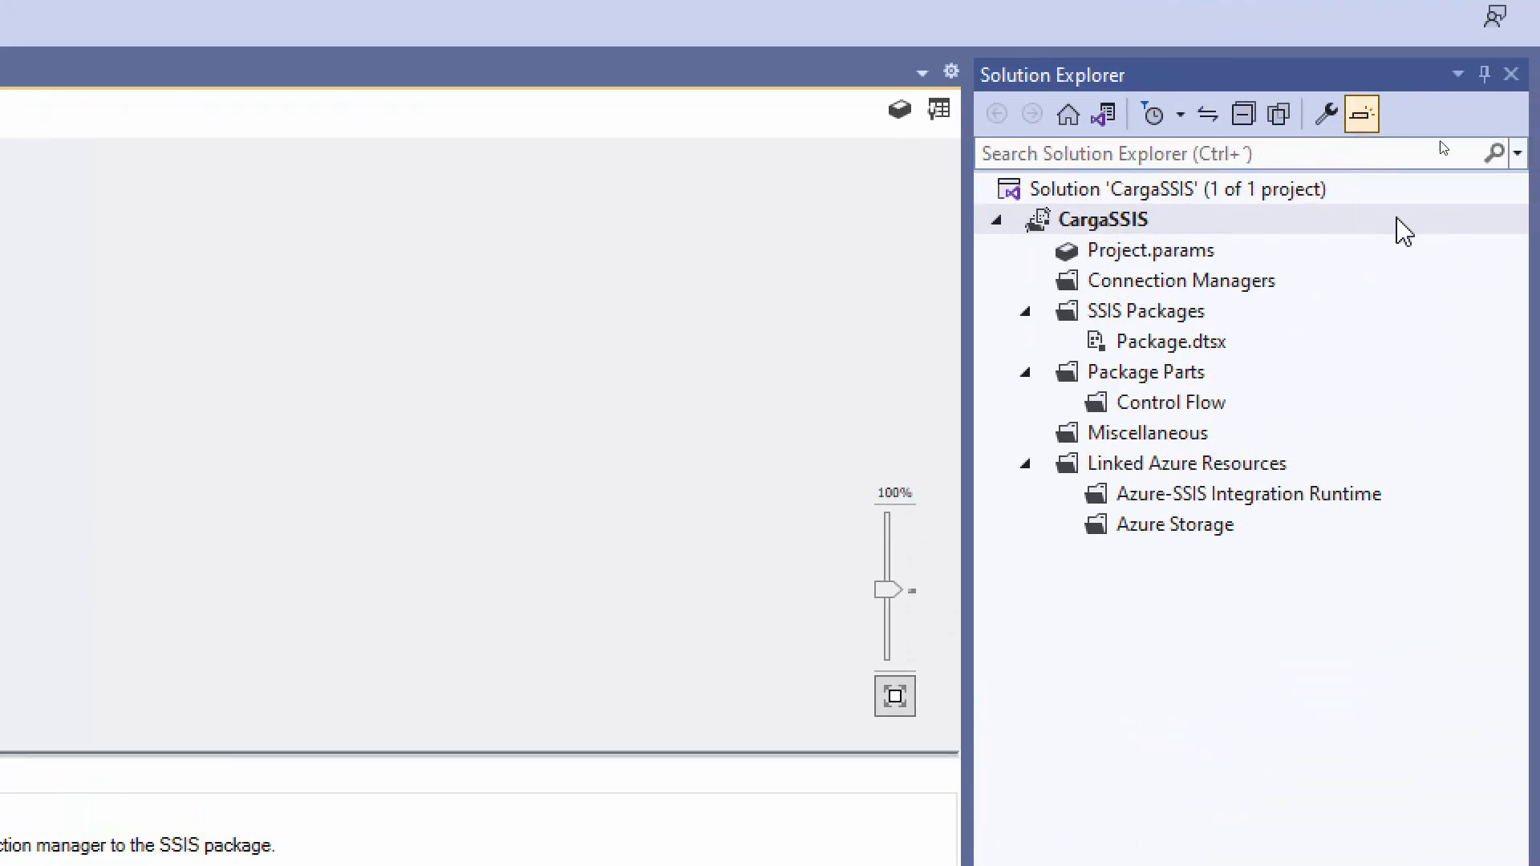
- Rename the Package.dtsx package in the CargaSSIS project as CargaIncremental.dtsx, and close the Getting Started (SSIS) pane
{"action": "left_click", "coordinate": [1094, 221]}
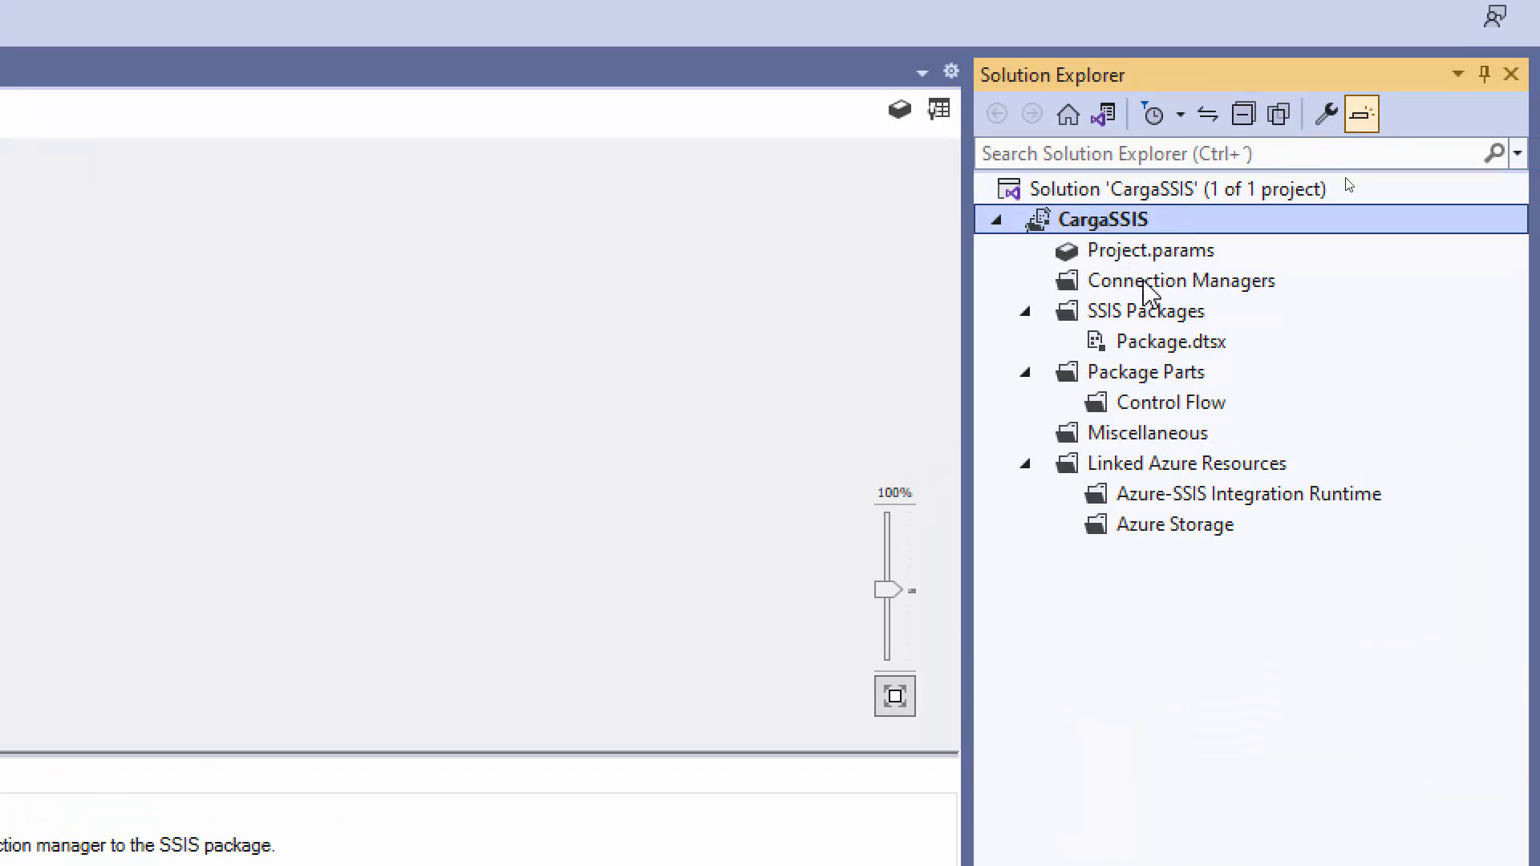
{"action": "left_click", "coordinate": [1135, 319]}
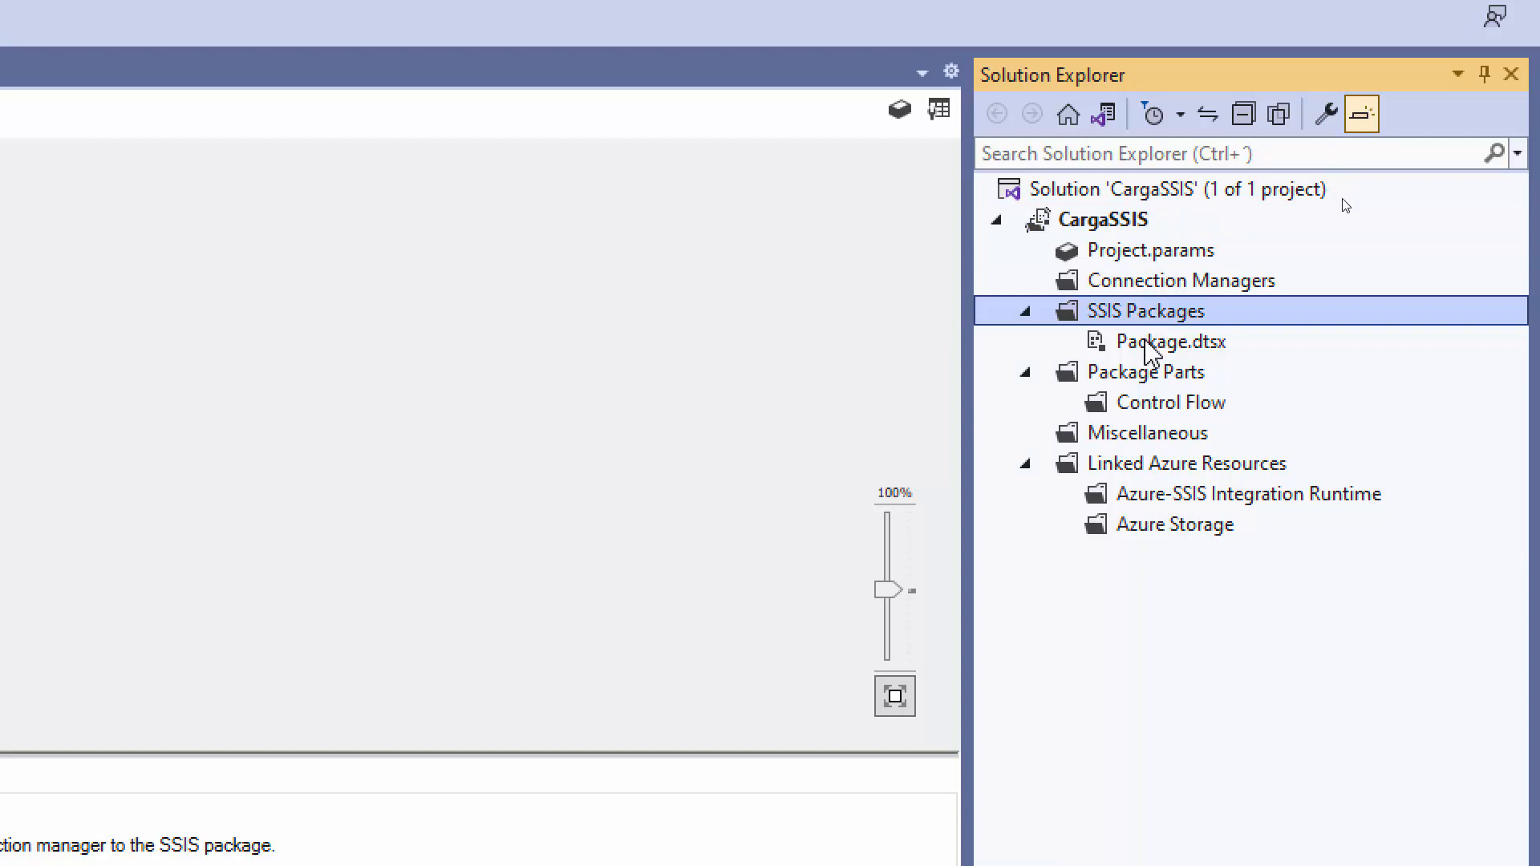
{"action": "left_click", "coordinate": [1152, 352]}
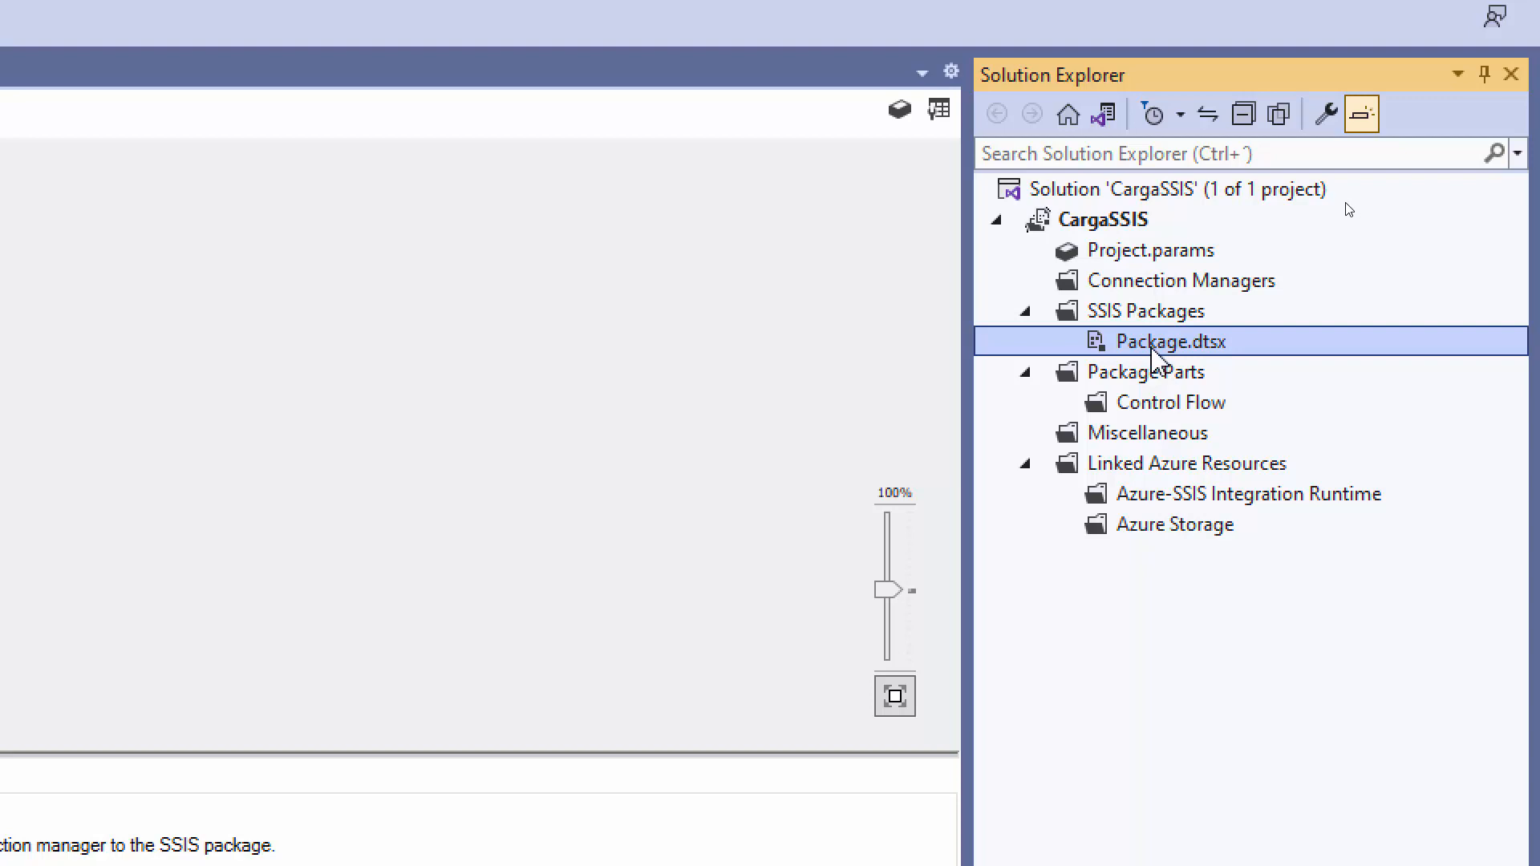
{"action": "right_click", "coordinate": [1152, 357]}
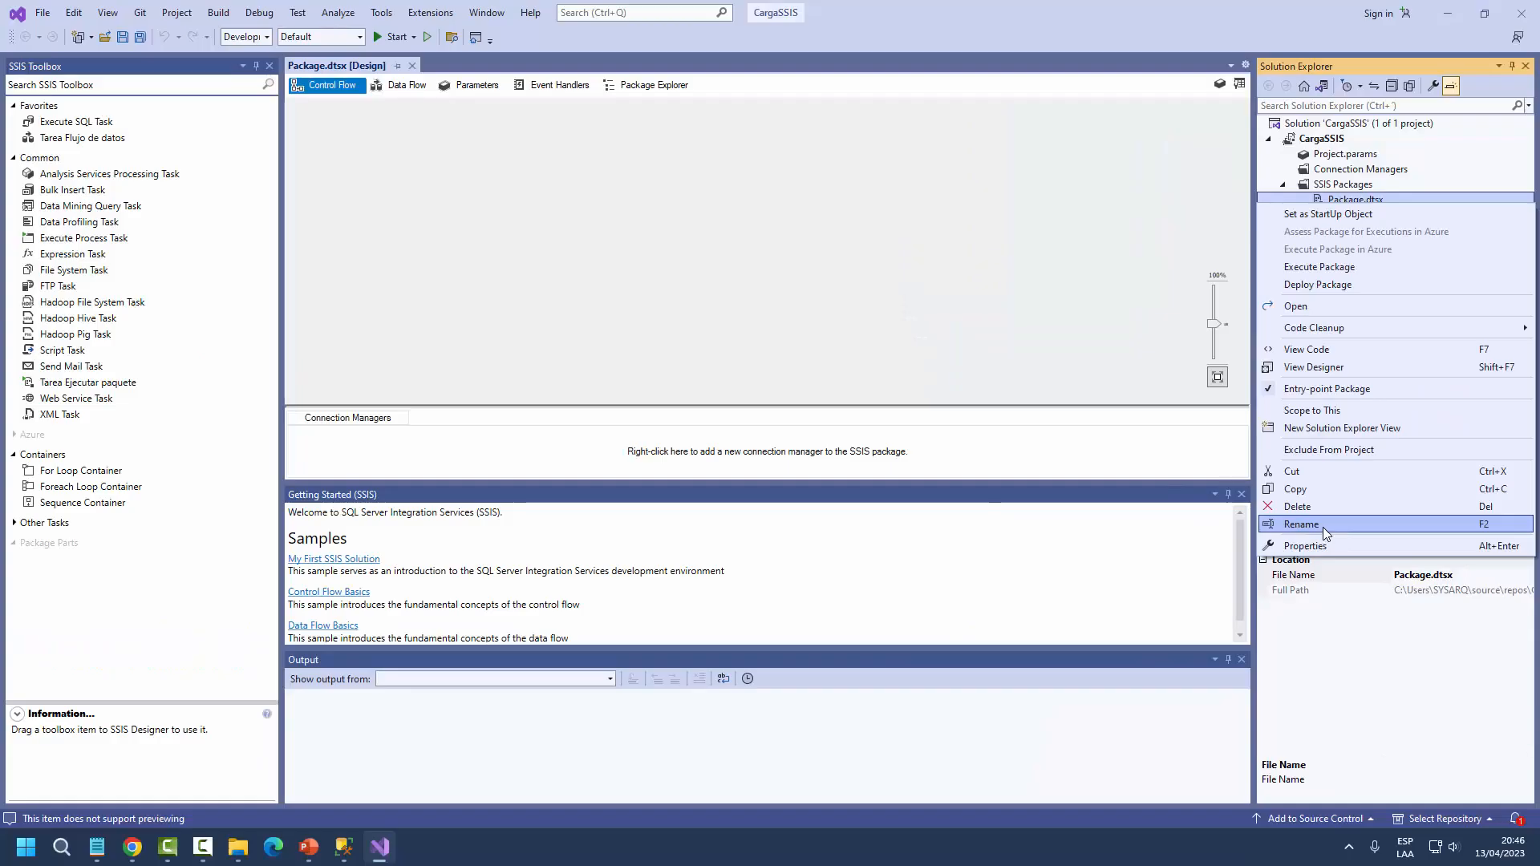
{"action": "left_click", "coordinate": [1108, 738]}
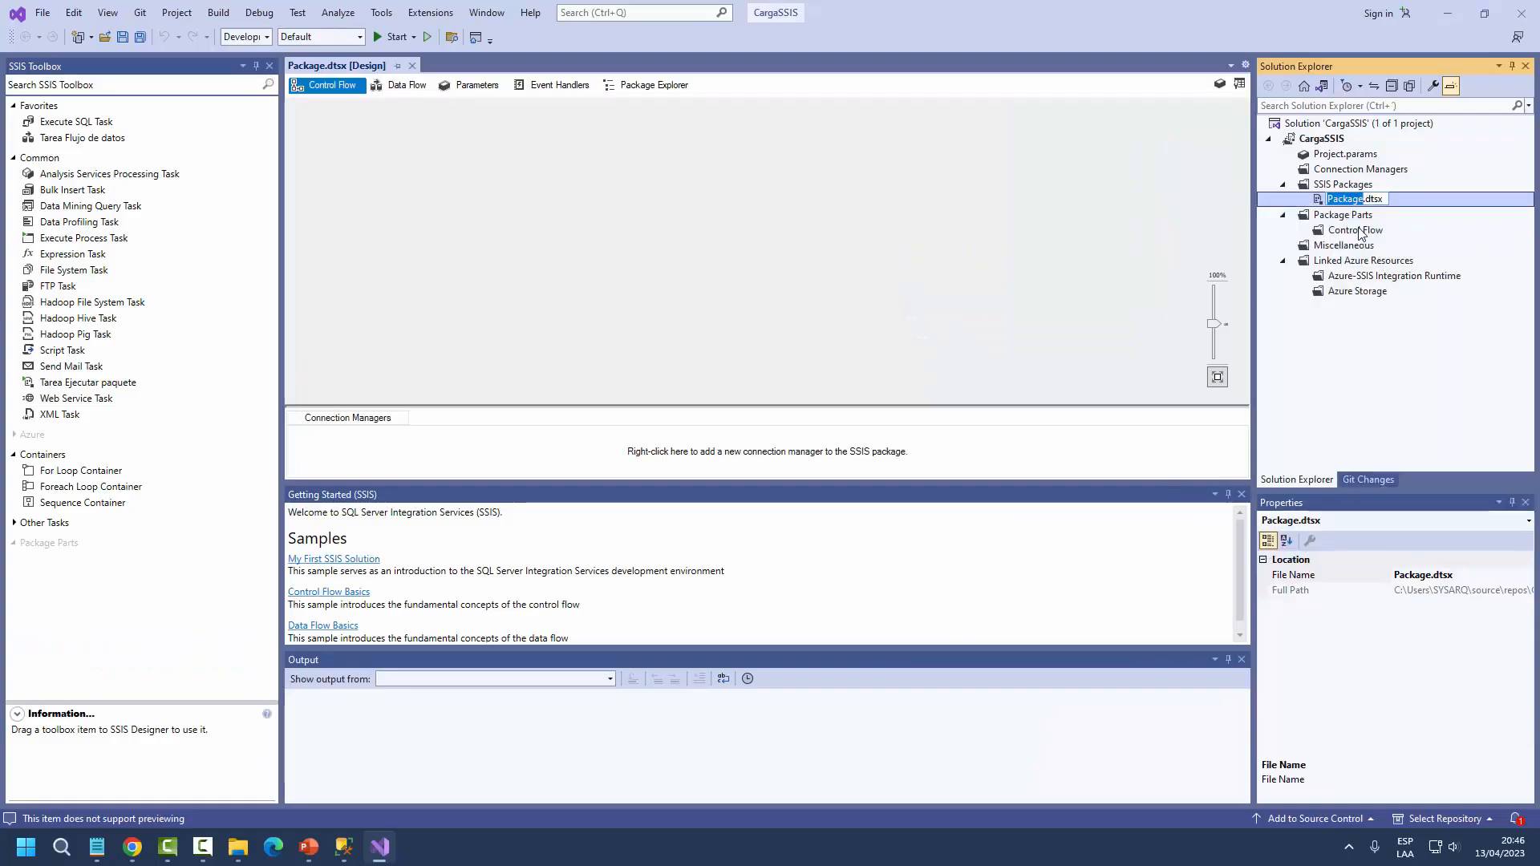
{"action": "type", "text": "Car"}
{"action": "type", "text": "gaIncreme"}
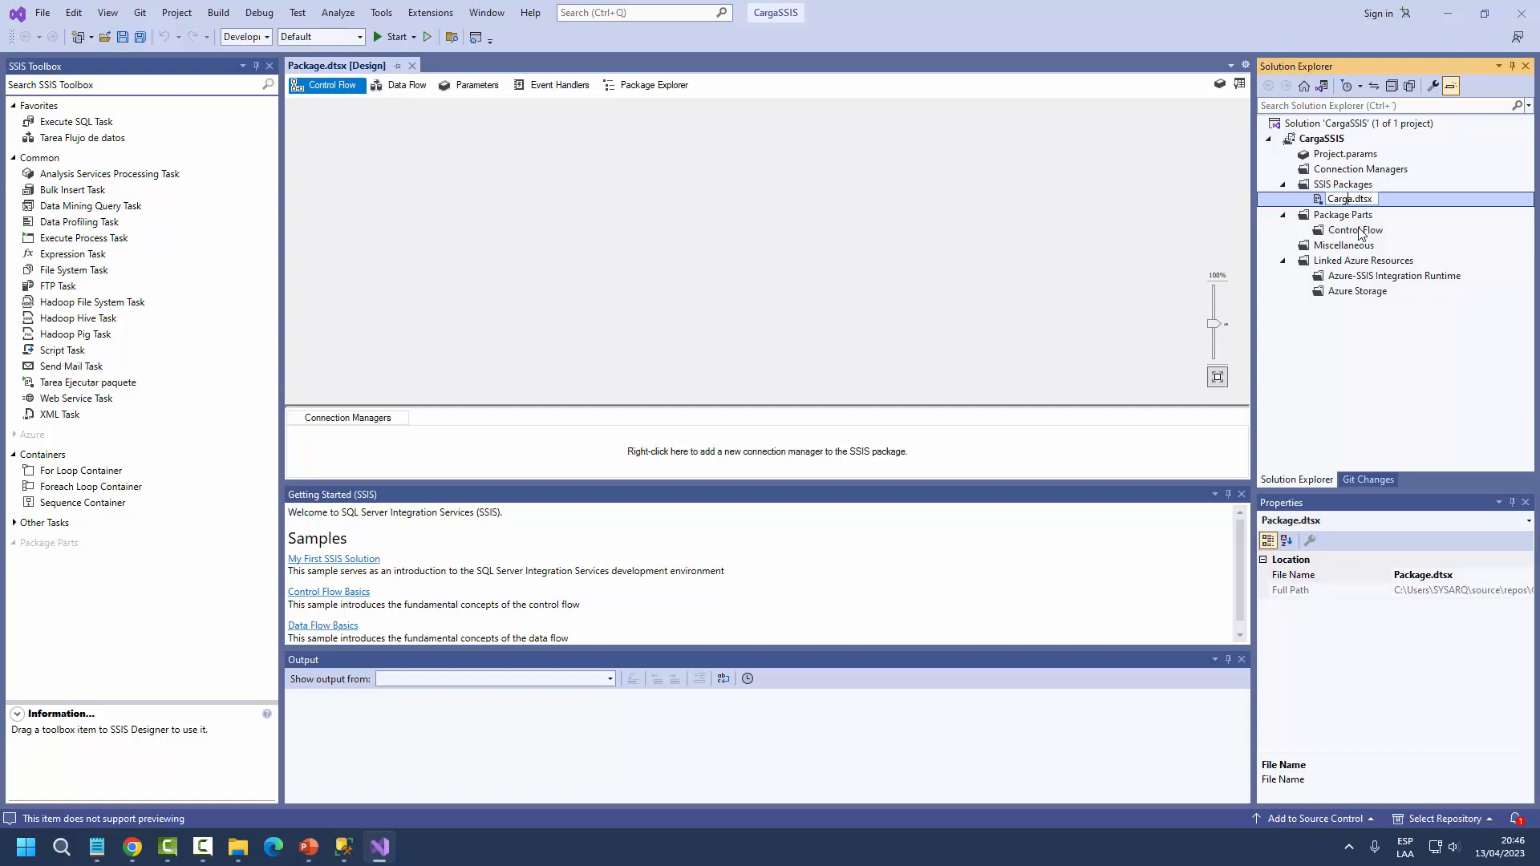
{"action": "type", "text": "ntal"}
{"action": "key", "text": "Return"}
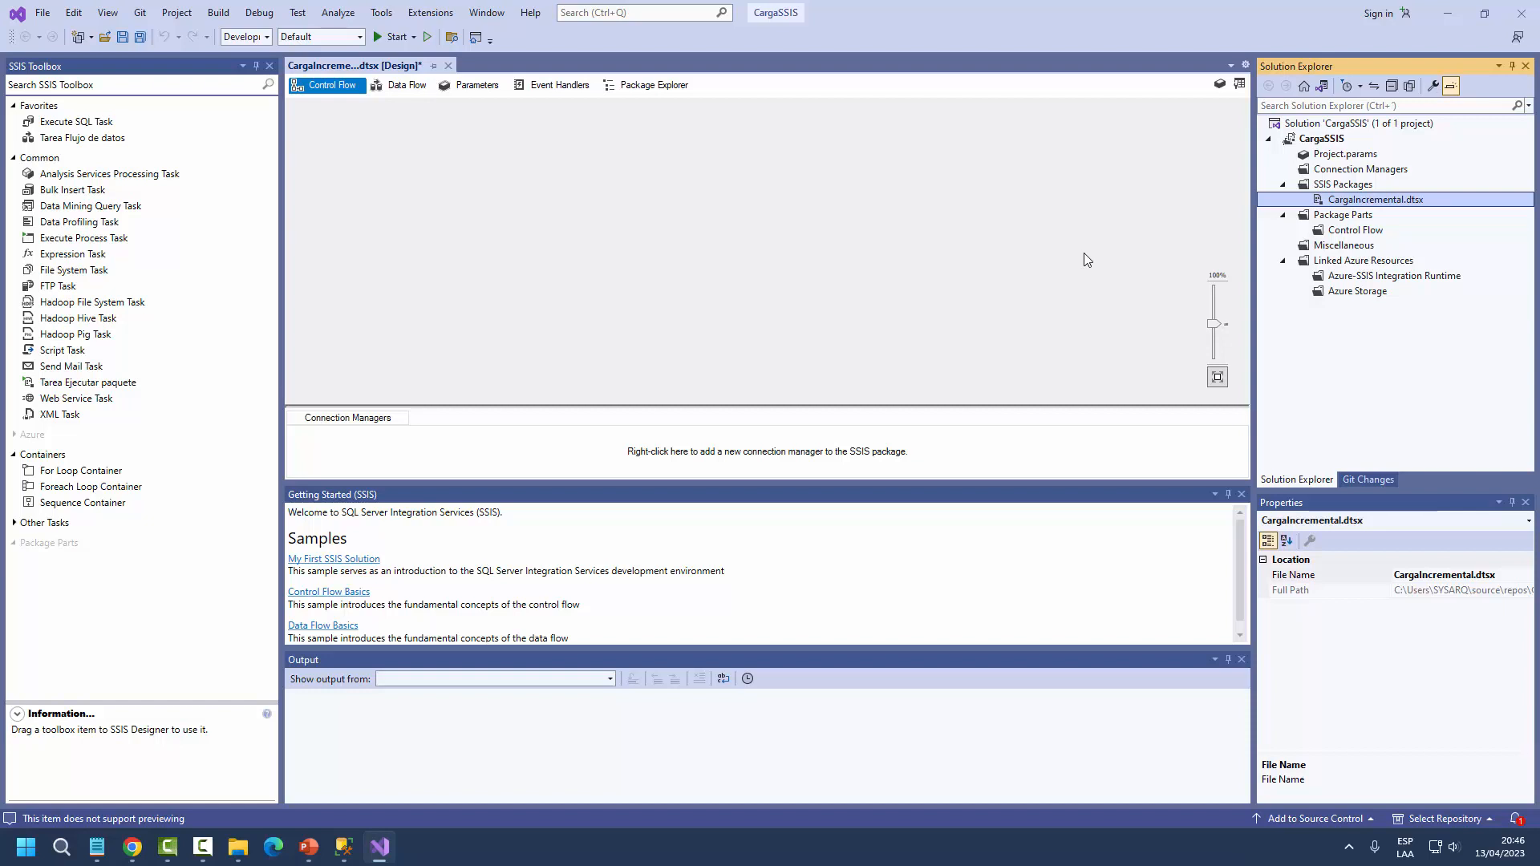
{"action": "left_click", "coordinate": [1242, 495]}
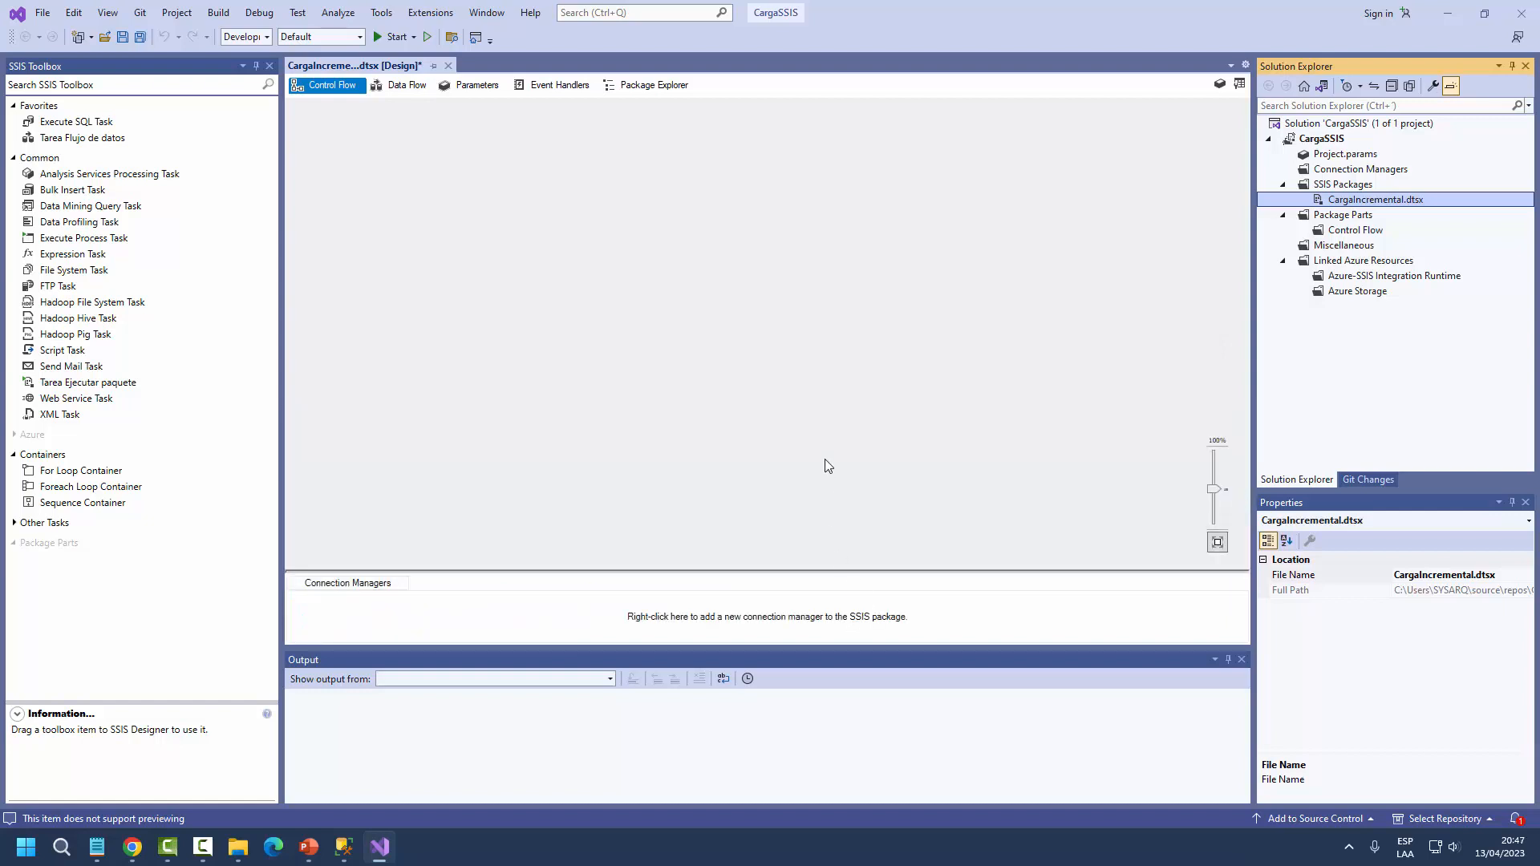
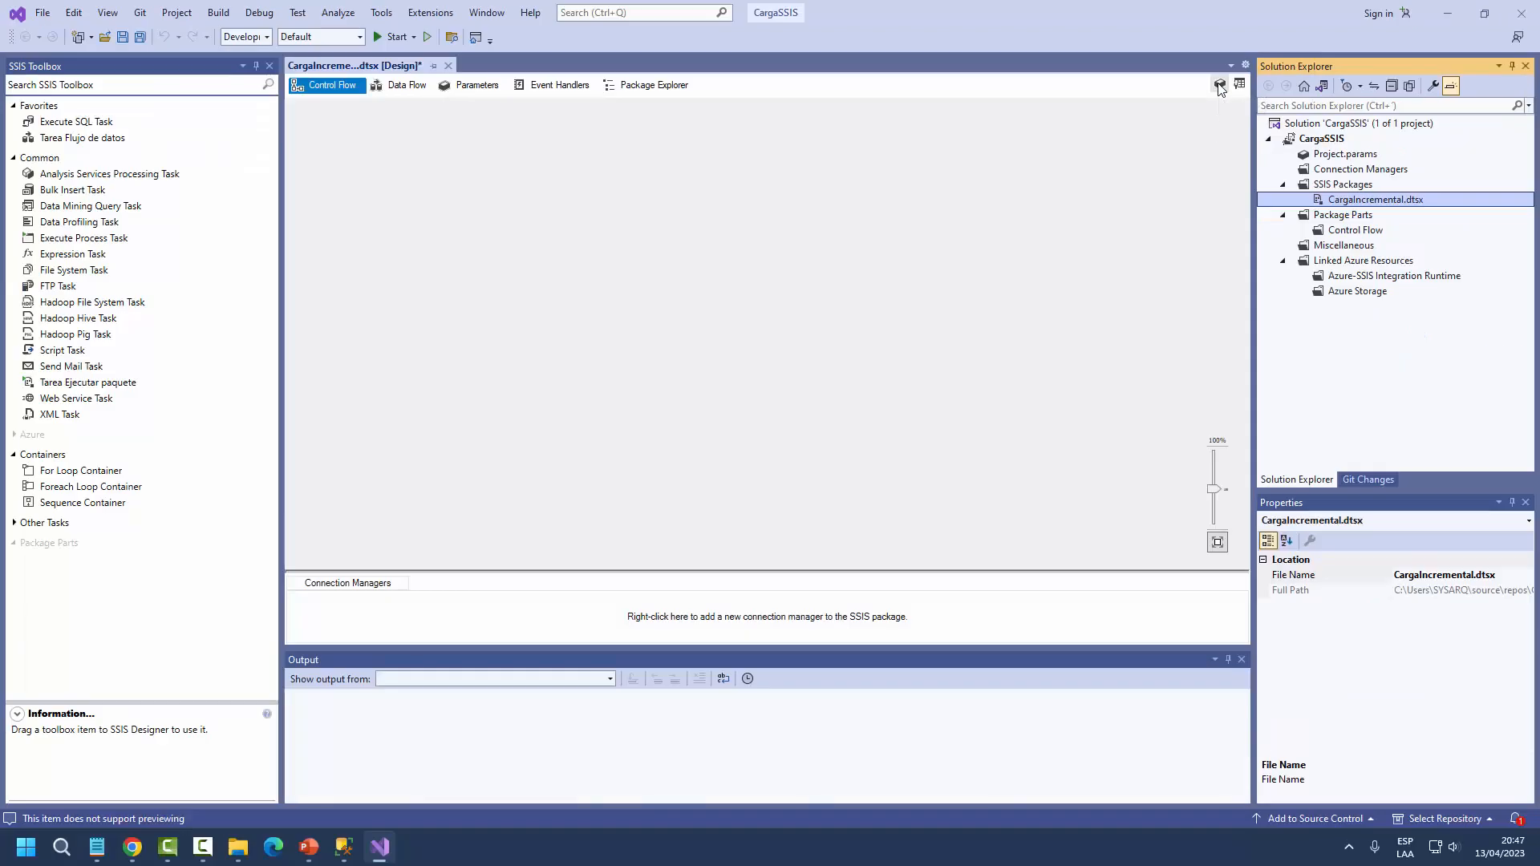
- Display the package's variables and add a new variable named PERIODO
{"action": "left_click", "coordinate": [1219, 86]}
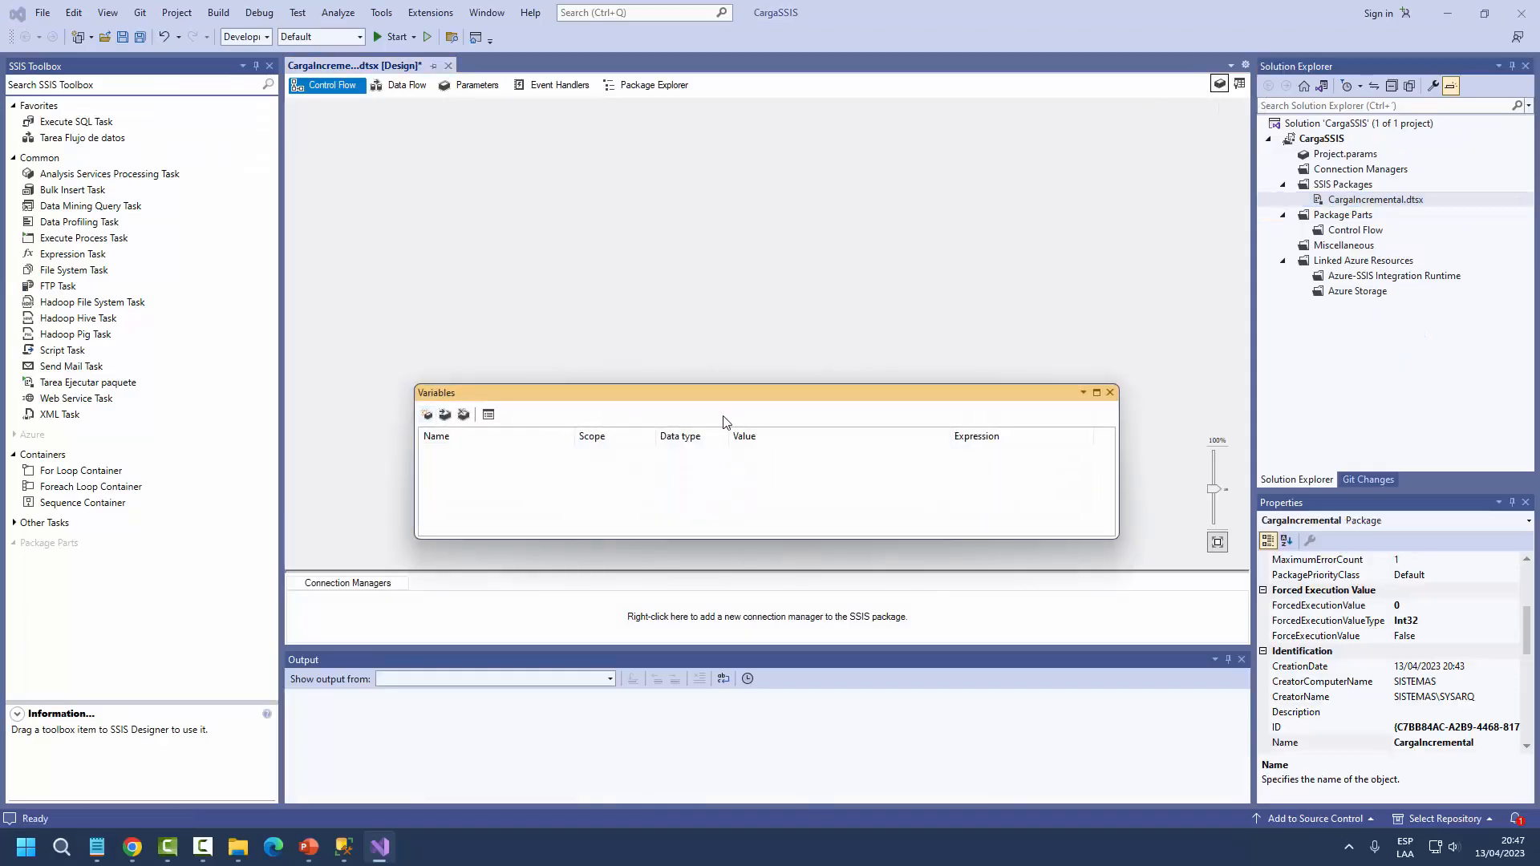
{"action": "left_click_drag", "start_coordinate": [696, 403], "coordinate": [699, 454]}
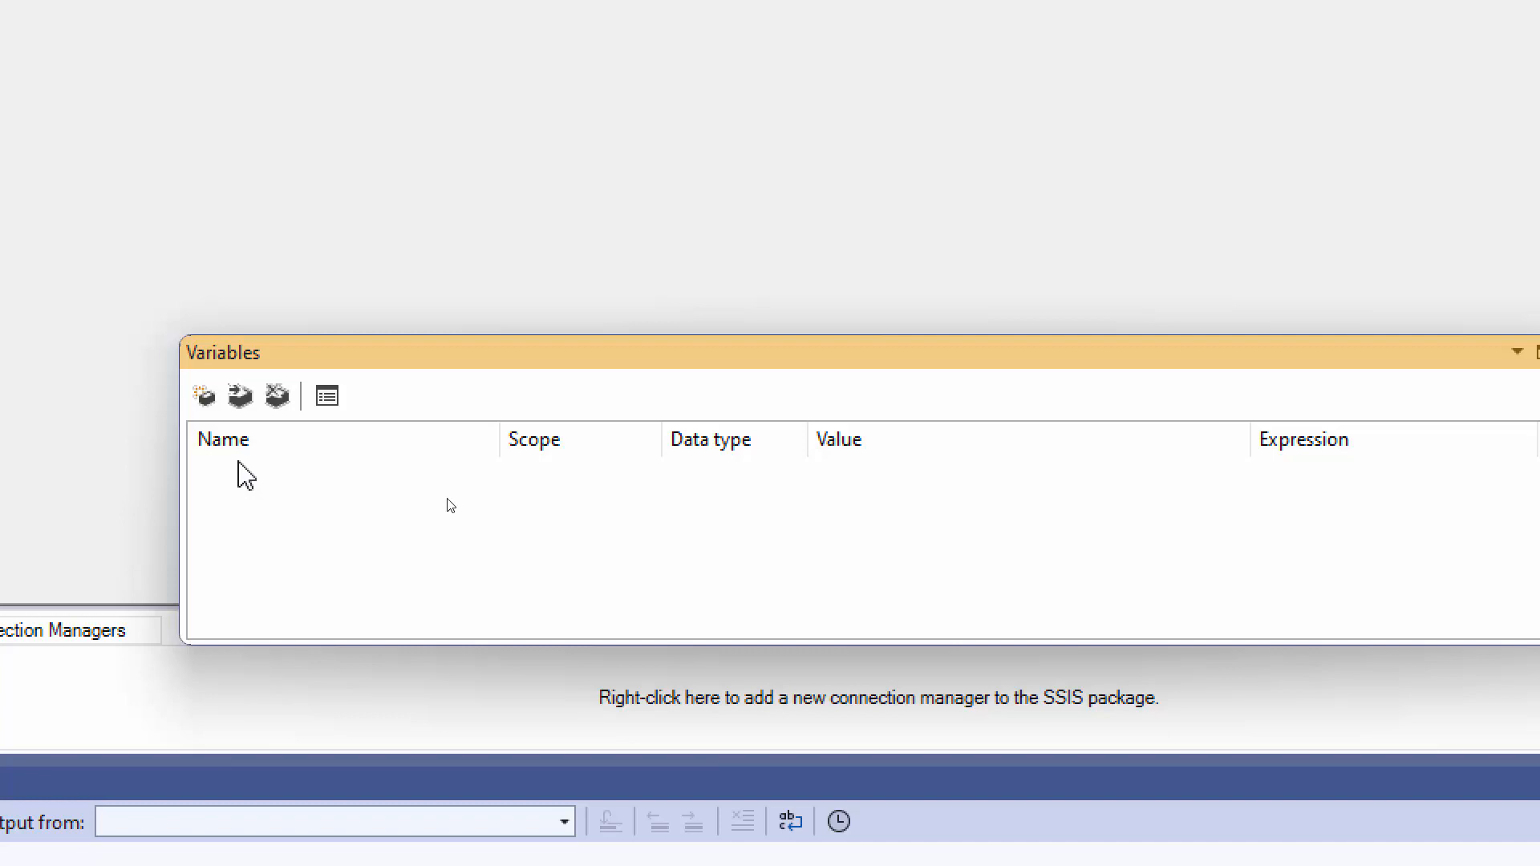
{"action": "left_click", "coordinate": [205, 399]}
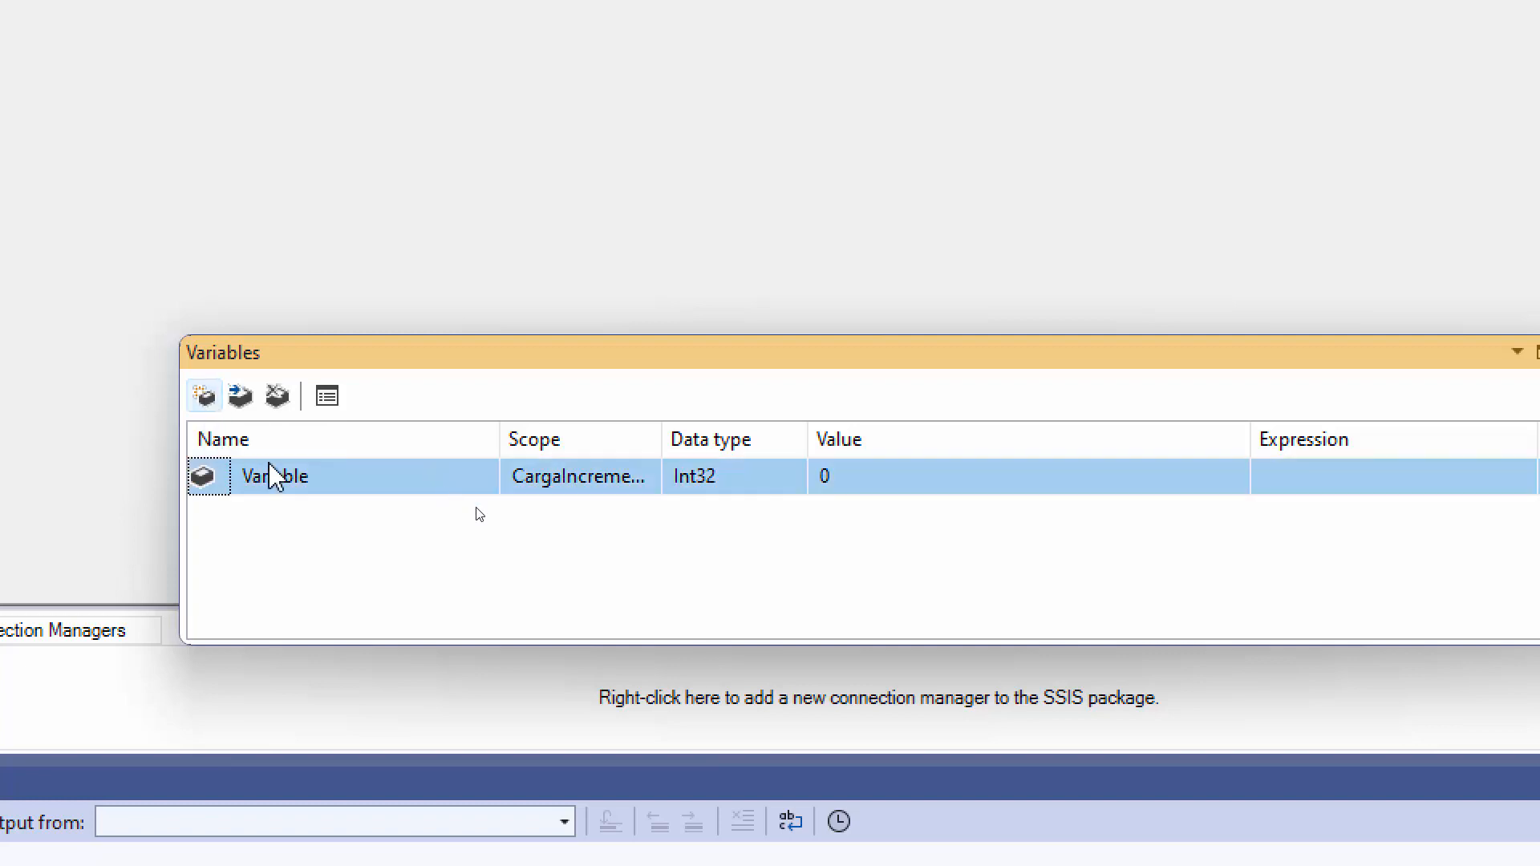
{"action": "left_click", "coordinate": [311, 483]}
{"action": "double_click", "coordinate": [313, 478]}
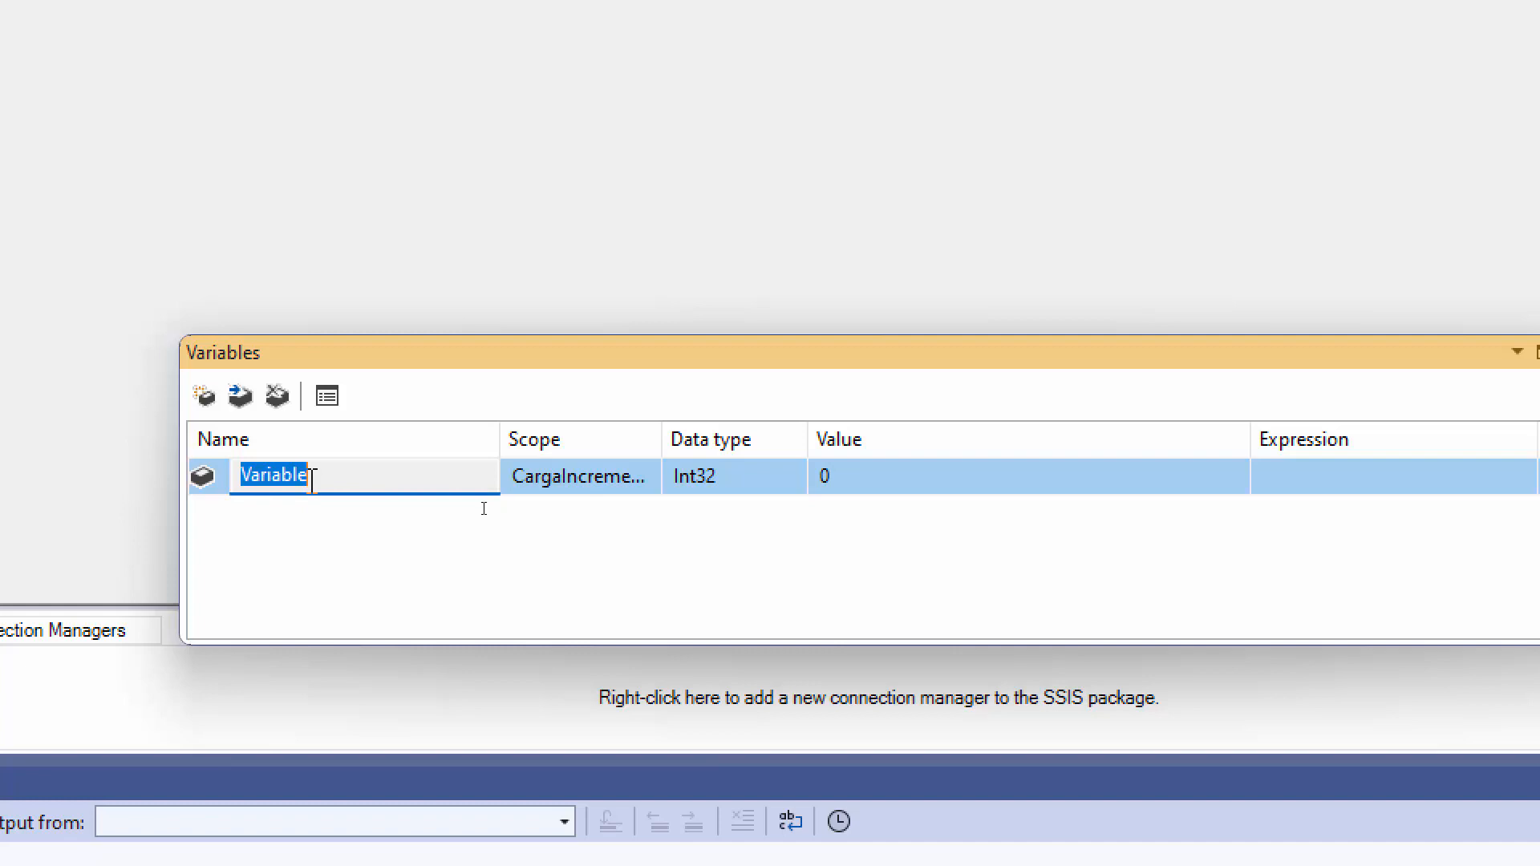
{"action": "type", "text": "PERIODO"}
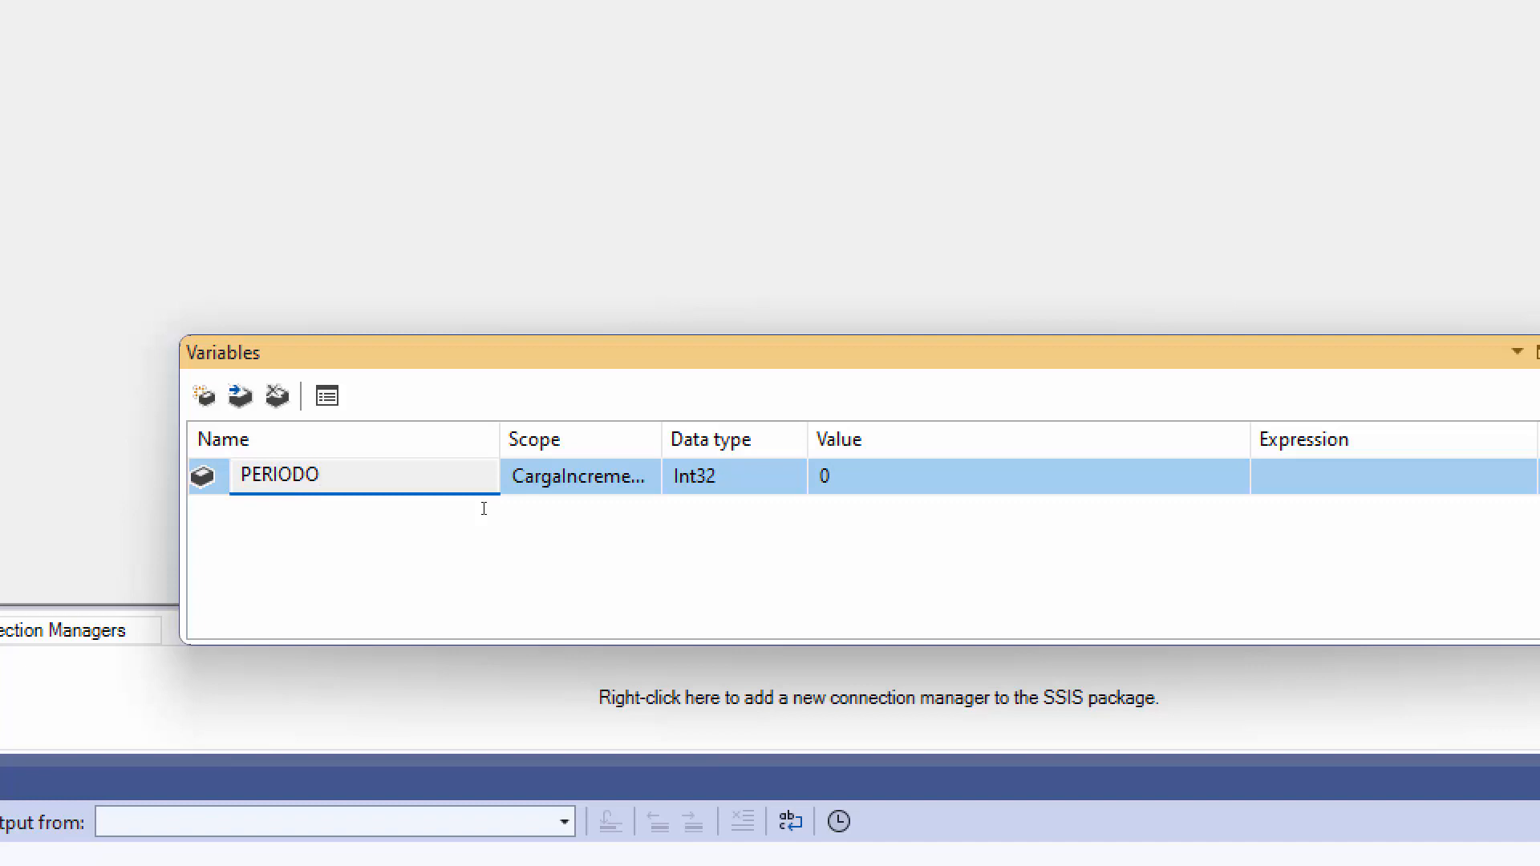
{"action": "key", "text": "Return"}
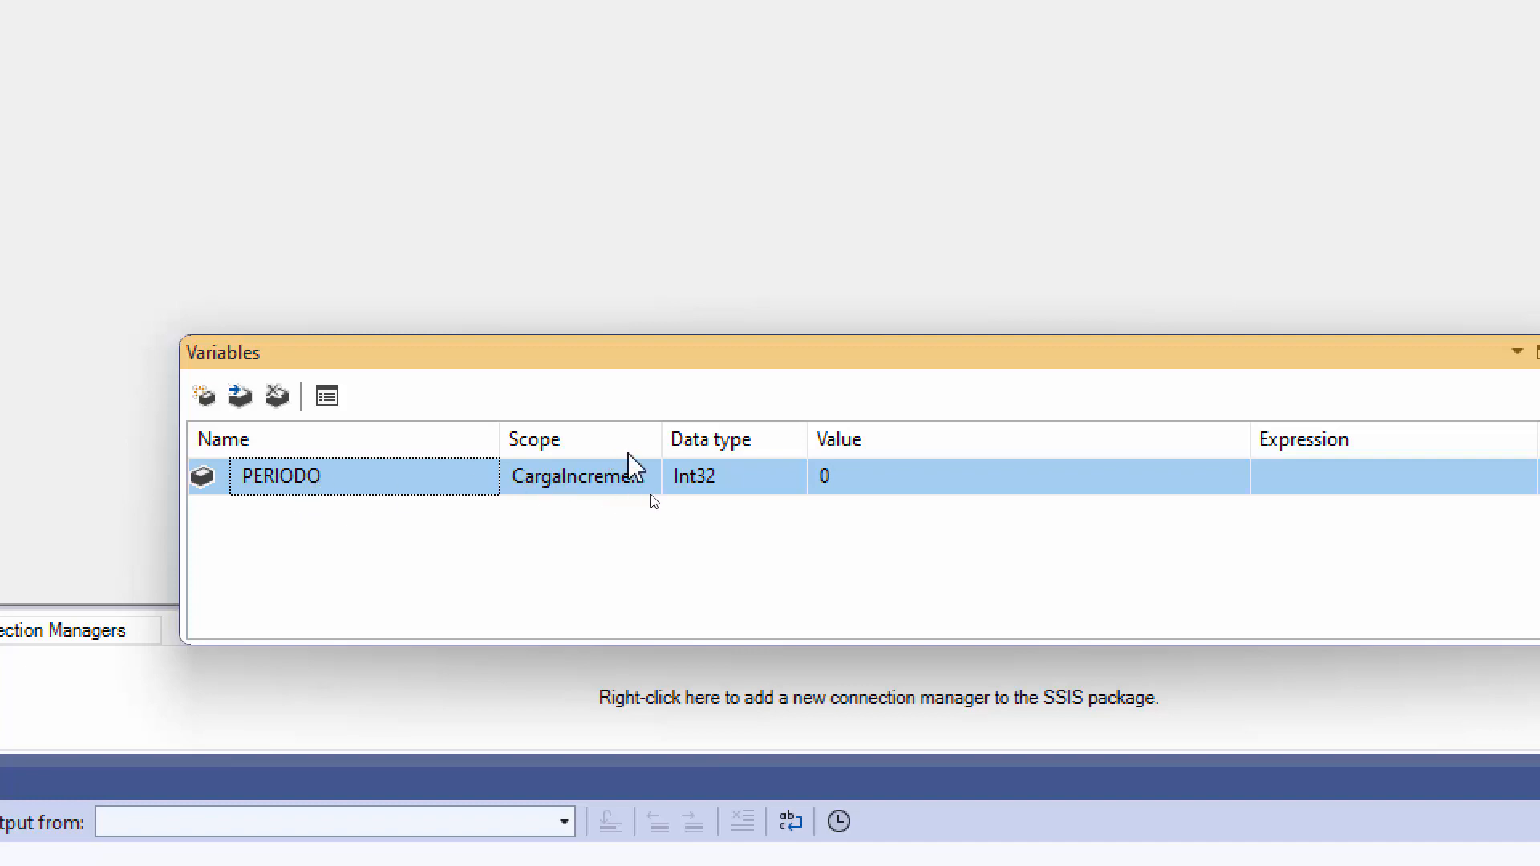
- Widen the Scope column to fit the full package name, and keep Int32 as the PERIODO variable's data type
{"action": "left_click_drag", "start_coordinate": [662, 440], "coordinate": [701, 440]}
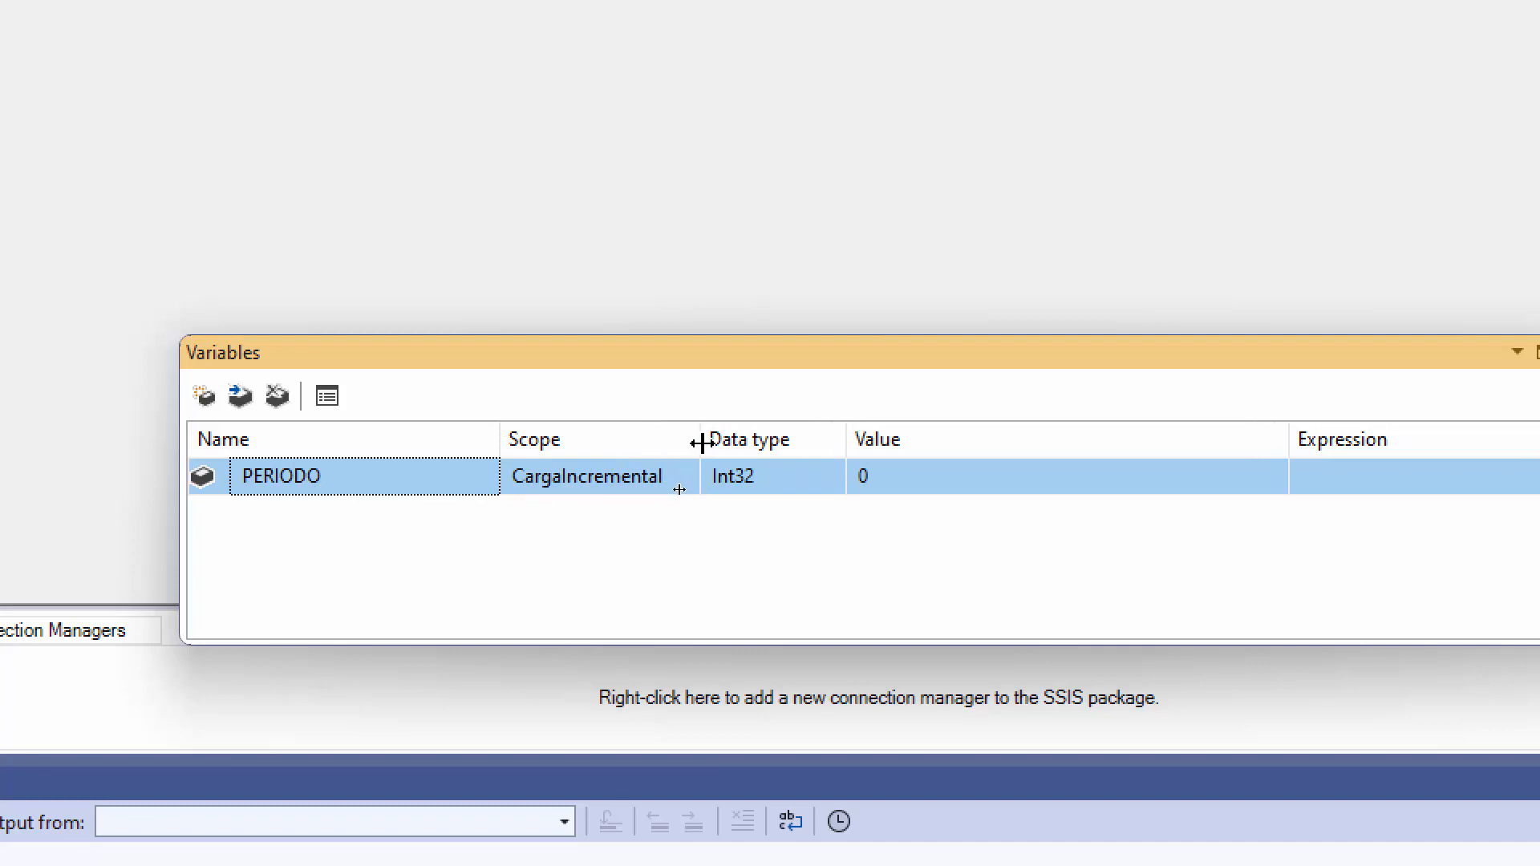
{"action": "left_click", "coordinate": [766, 481]}
{"action": "left_click", "coordinate": [790, 541]}
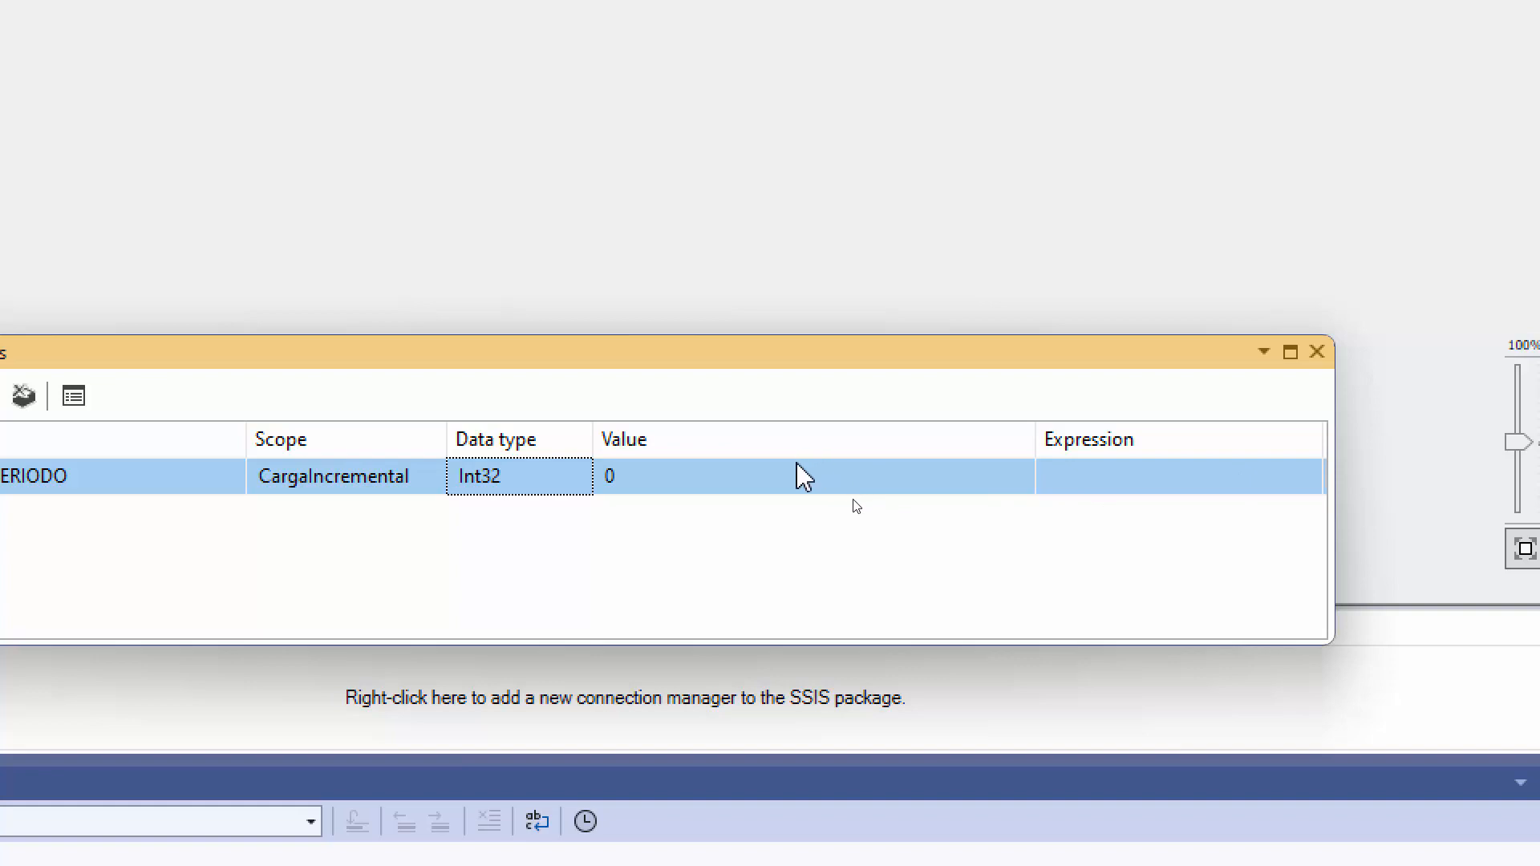
- Open the PERIODO variable's expression for editing, and widen and reposition the Variables window
{"action": "left_click", "coordinate": [1071, 476]}
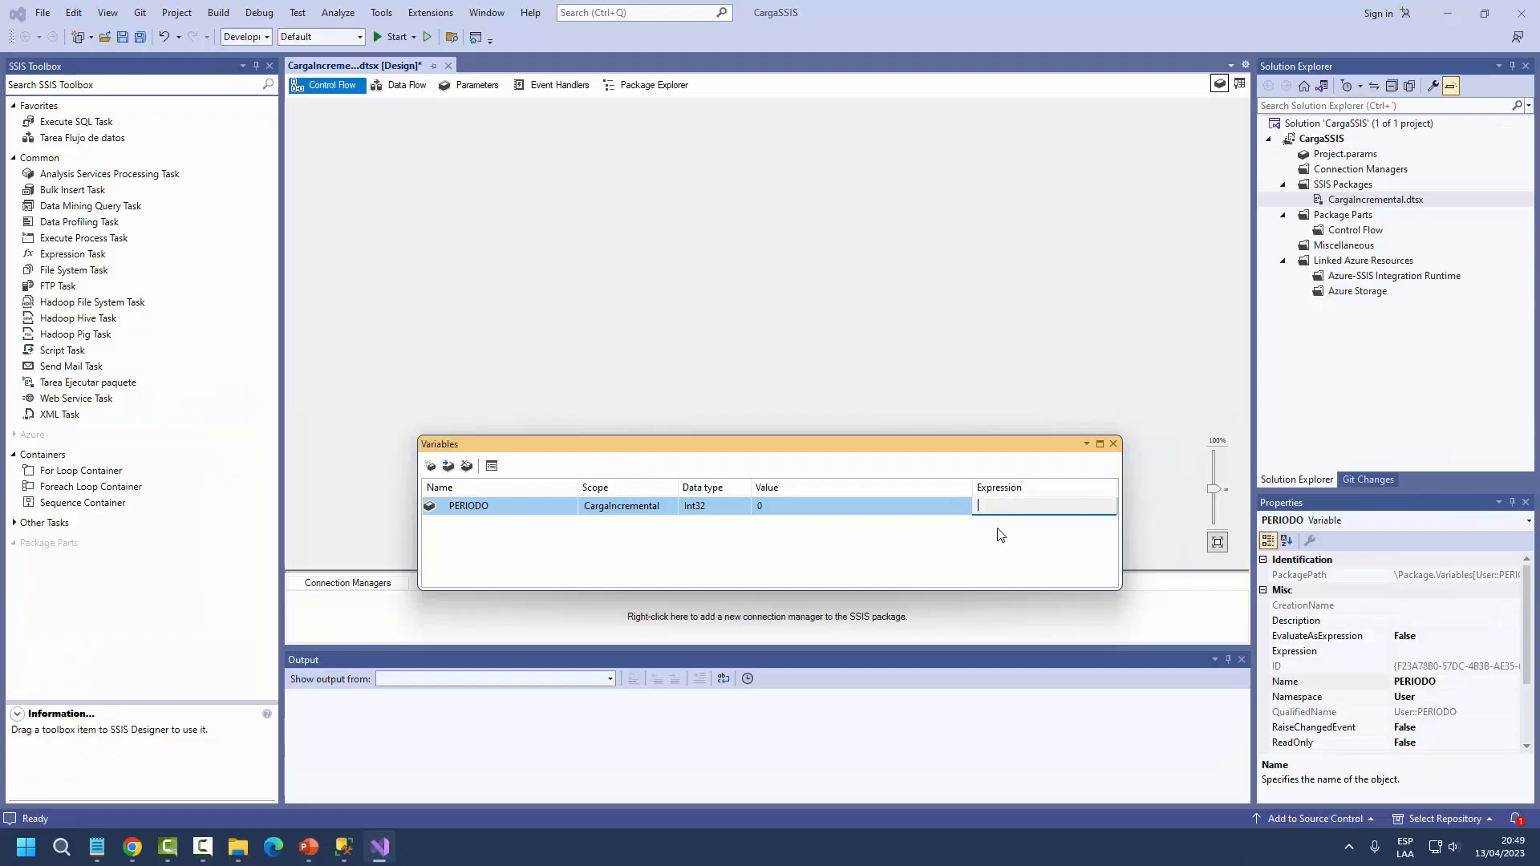
{"action": "left_click", "coordinate": [1059, 538]}
{"action": "left_click", "coordinate": [1093, 507]}
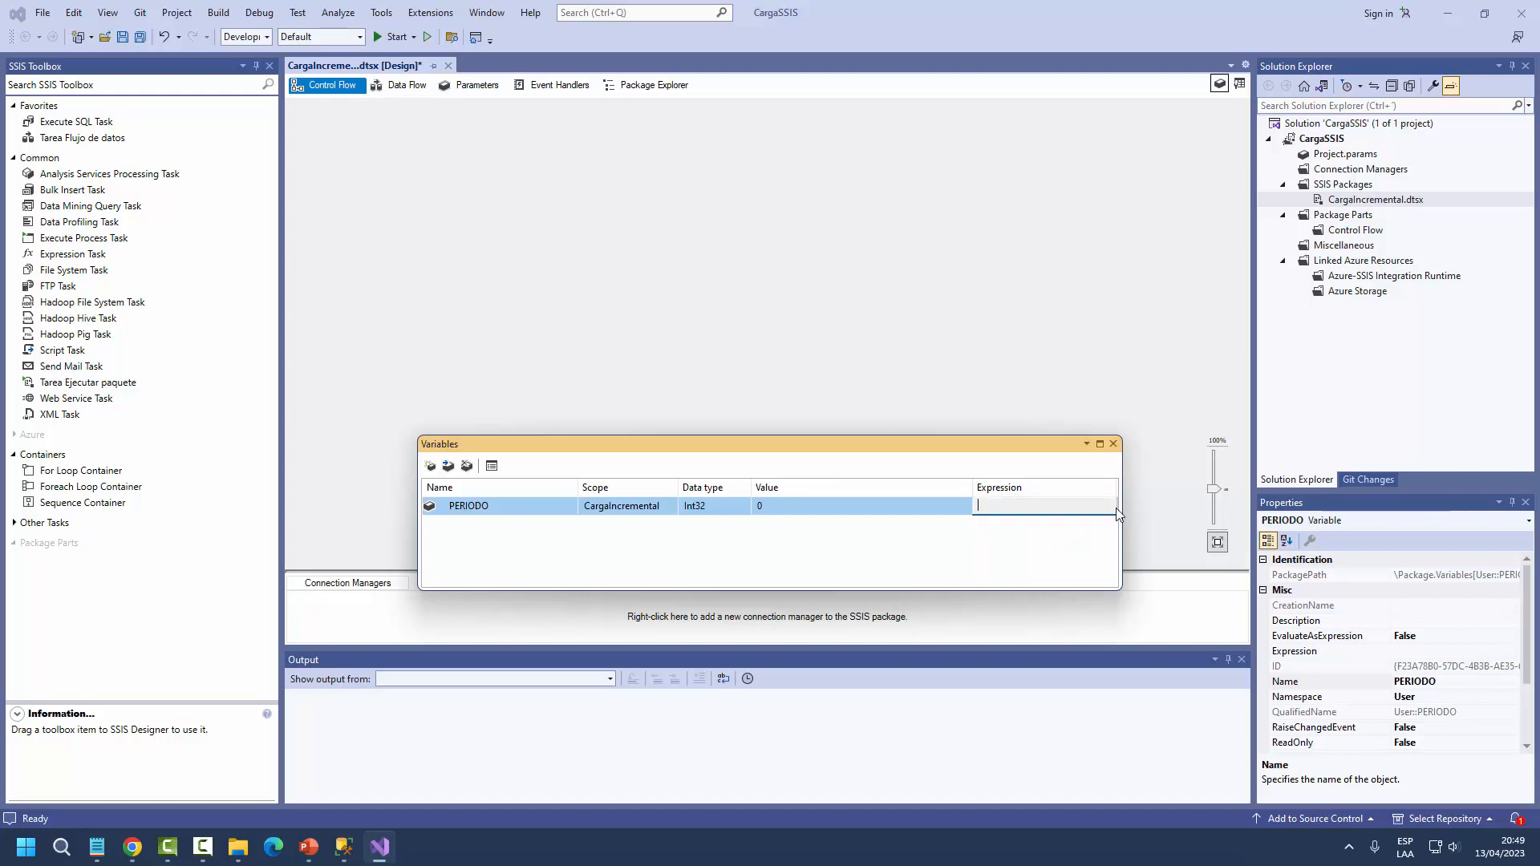
{"action": "left_click_drag", "start_coordinate": [1121, 505], "coordinate": [1177, 505]}
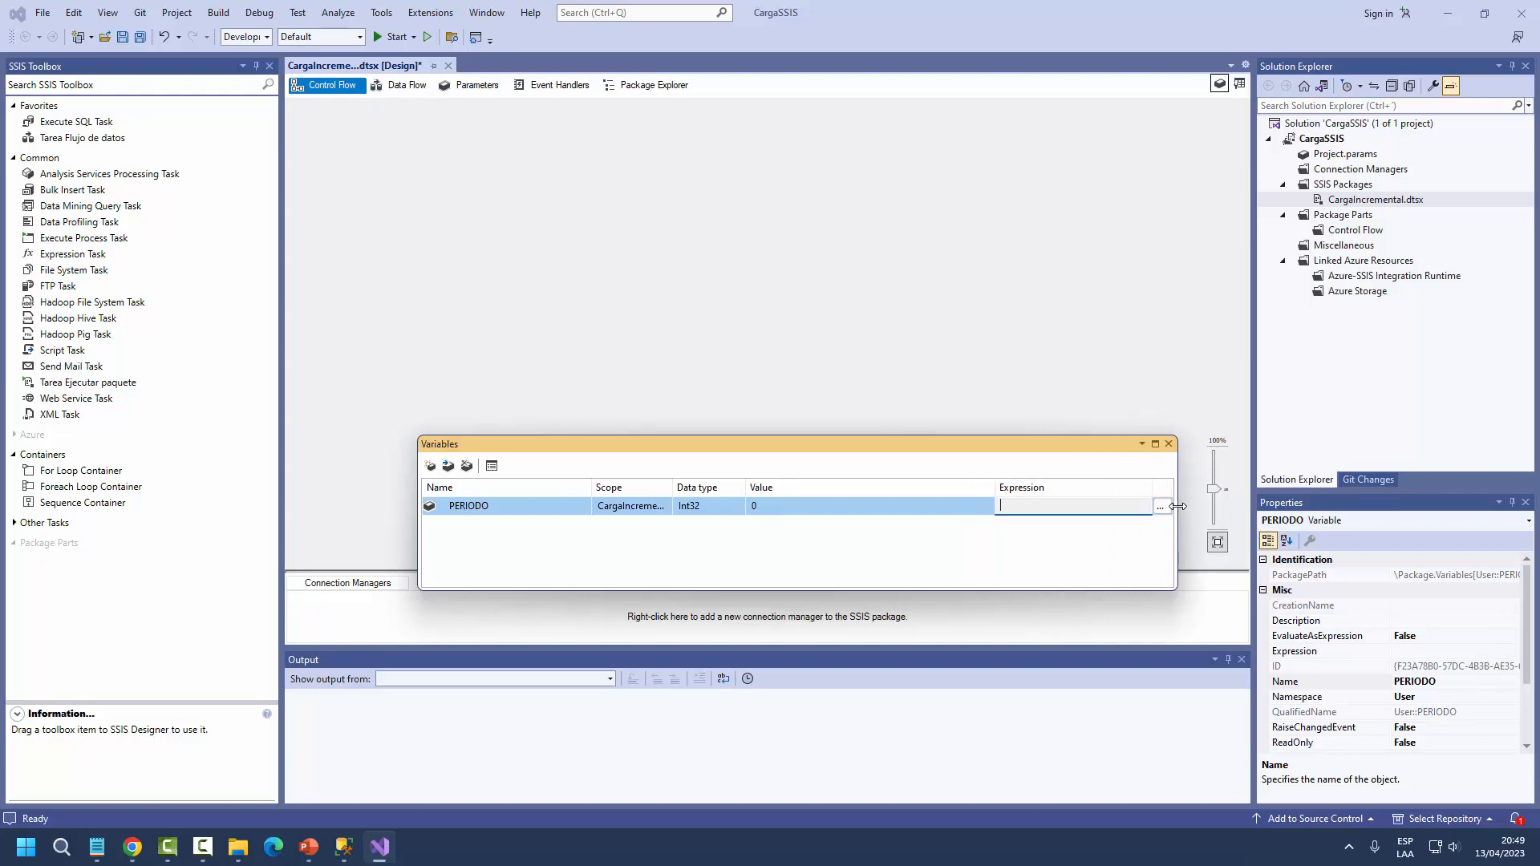
{"action": "left_click_drag", "start_coordinate": [953, 441], "coordinate": [868, 418]}
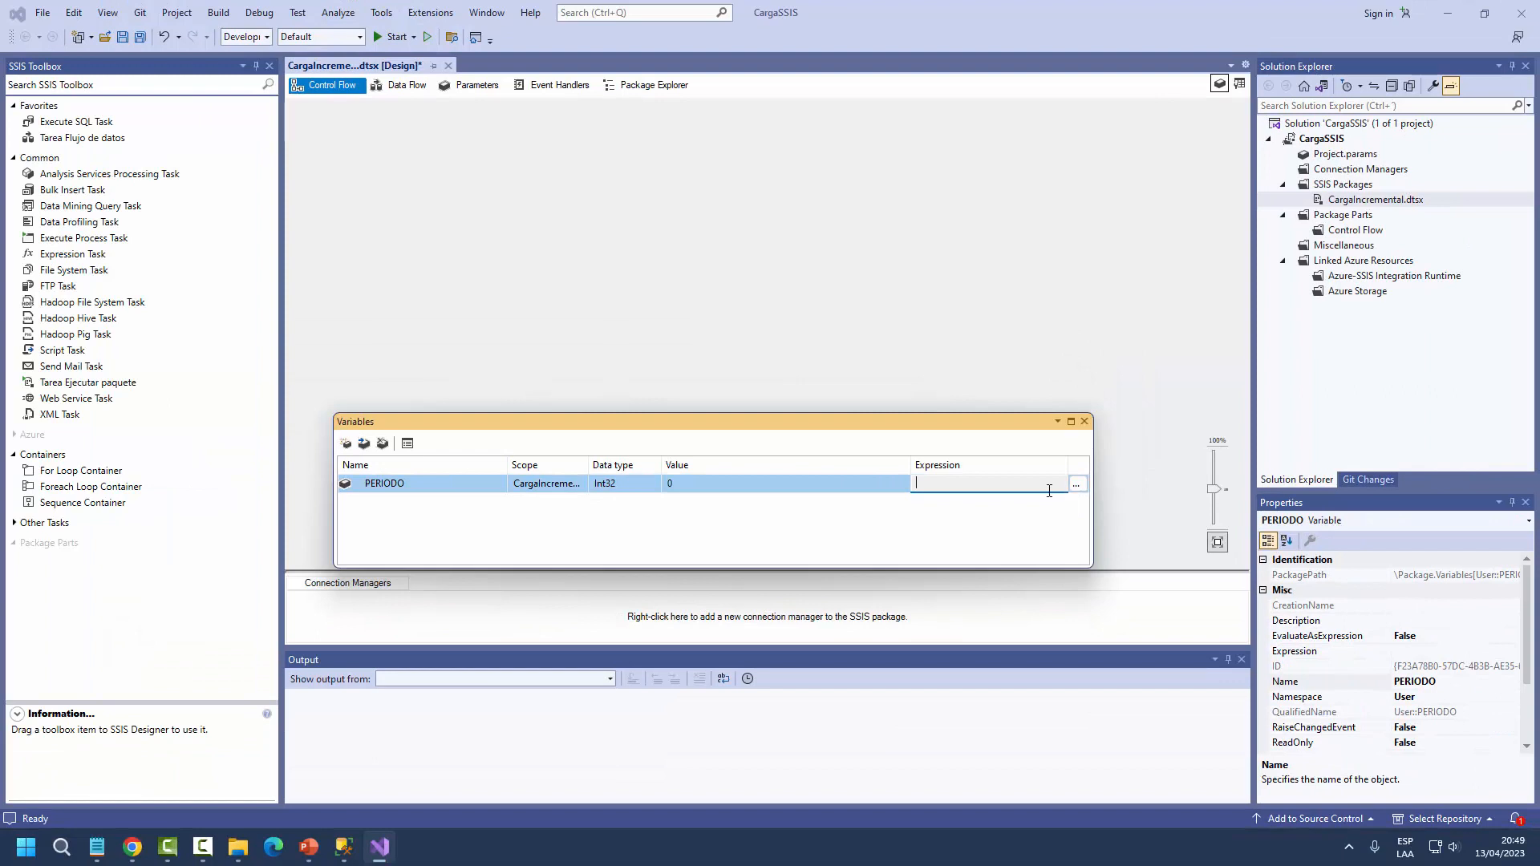
- Open the Expression Builder for the PERIODO variable, enlarge its window and reposition it over the designer
{"action": "mouse_move", "coordinate": [1026, 487]}
{"action": "left_mouse_down"}
{"action": "mouse_move", "coordinate": [1332, 702]}
{"action": "mouse_move", "coordinate": [1444, 810]}
{"action": "mouse_move", "coordinate": [1459, 801]}
{"action": "mouse_move", "coordinate": [1444, 811]}
{"action": "left_mouse_up"}
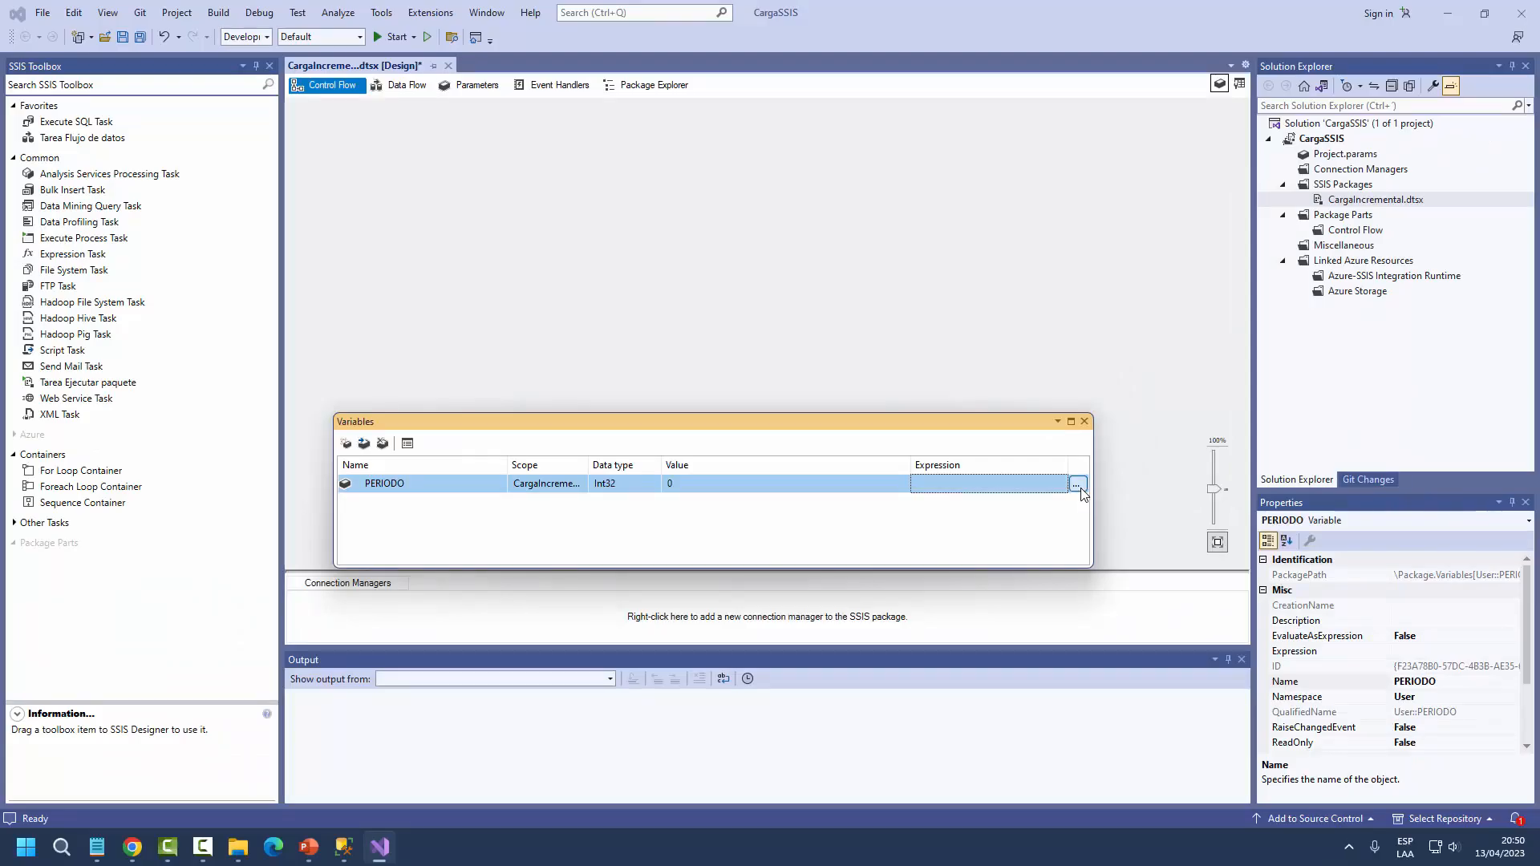
{"action": "left_click", "coordinate": [1076, 484]}
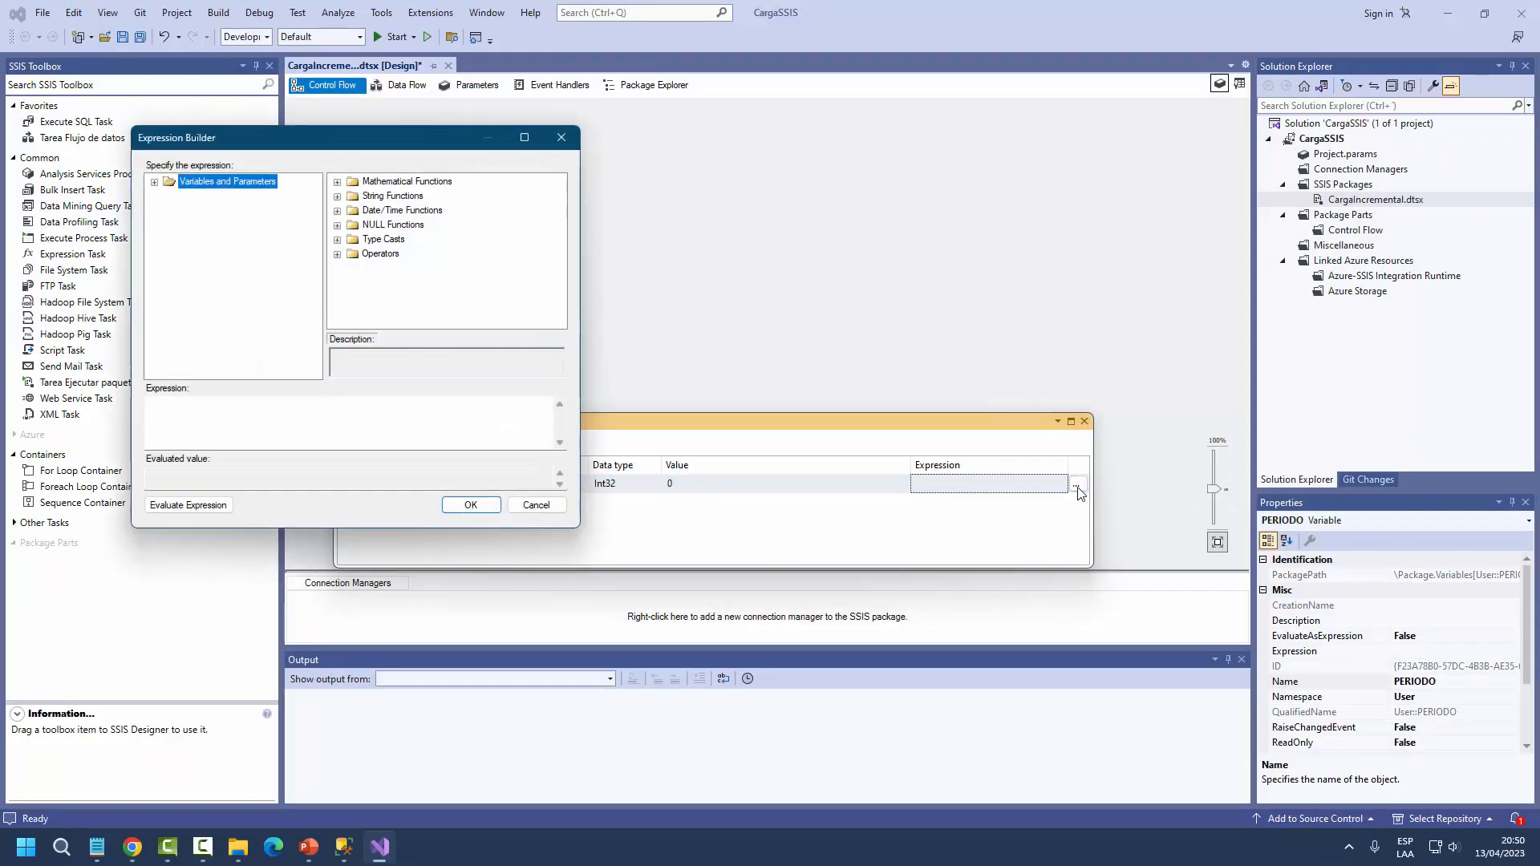
{"action": "left_click_drag", "start_coordinate": [369, 144], "coordinate": [542, 145]}
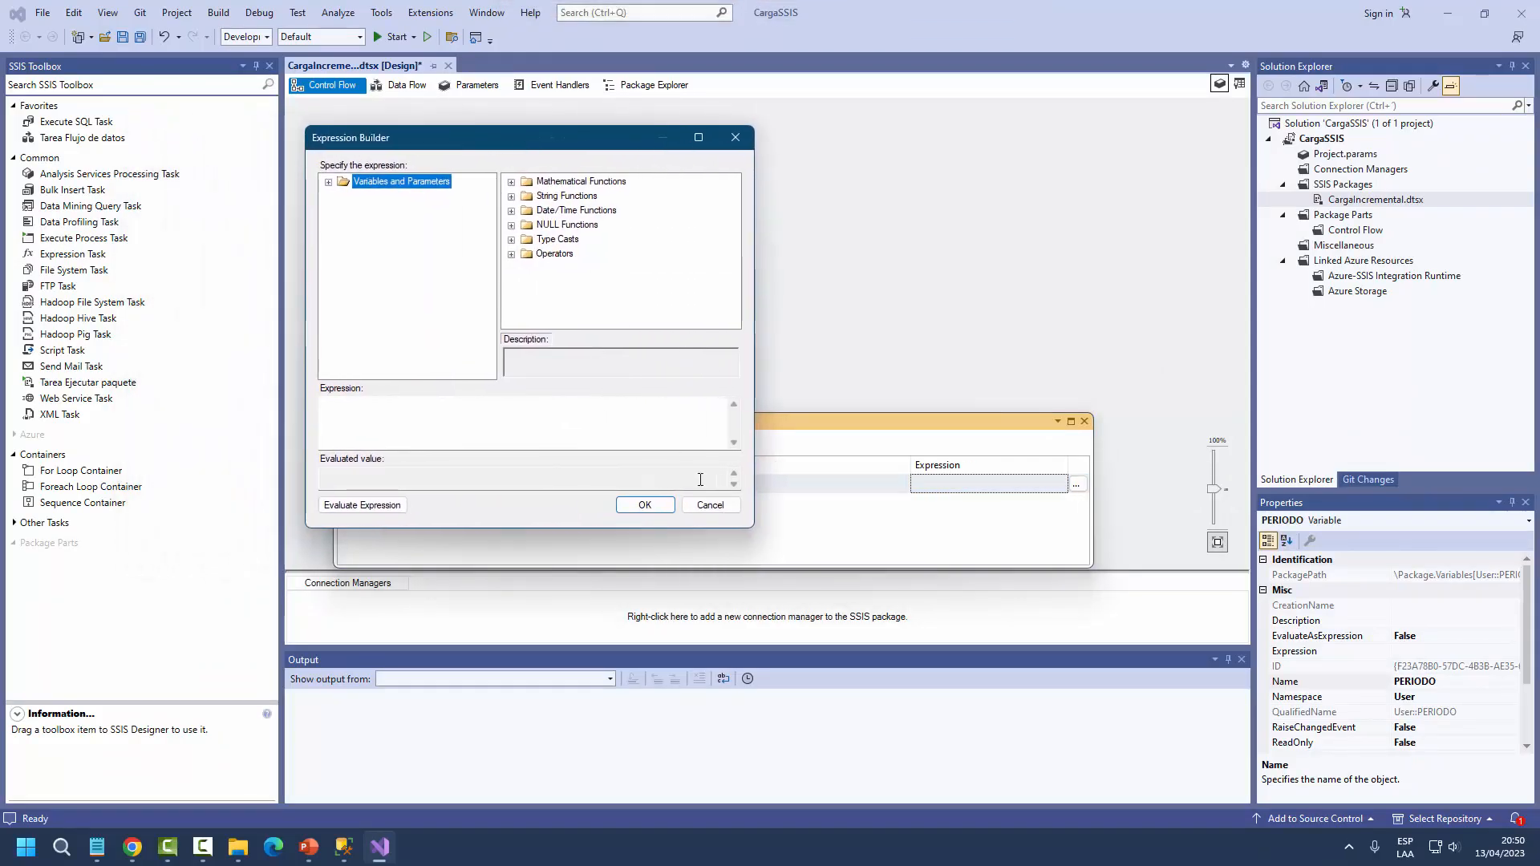
{"action": "left_click_drag", "start_coordinate": [750, 531], "coordinate": [1004, 649]}
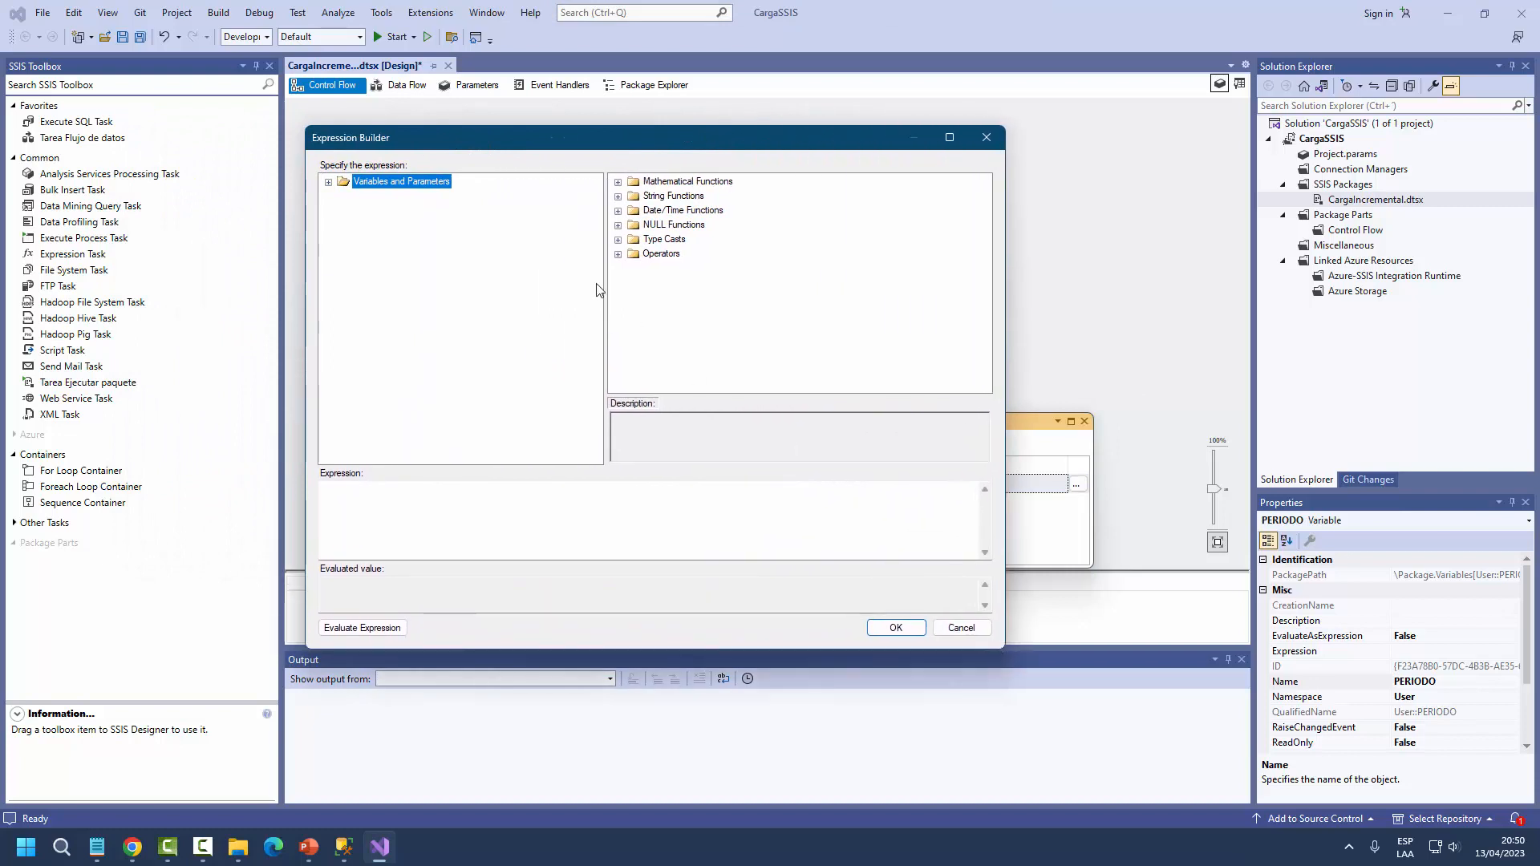
{"action": "left_click_drag", "start_coordinate": [483, 145], "coordinate": [494, 146]}
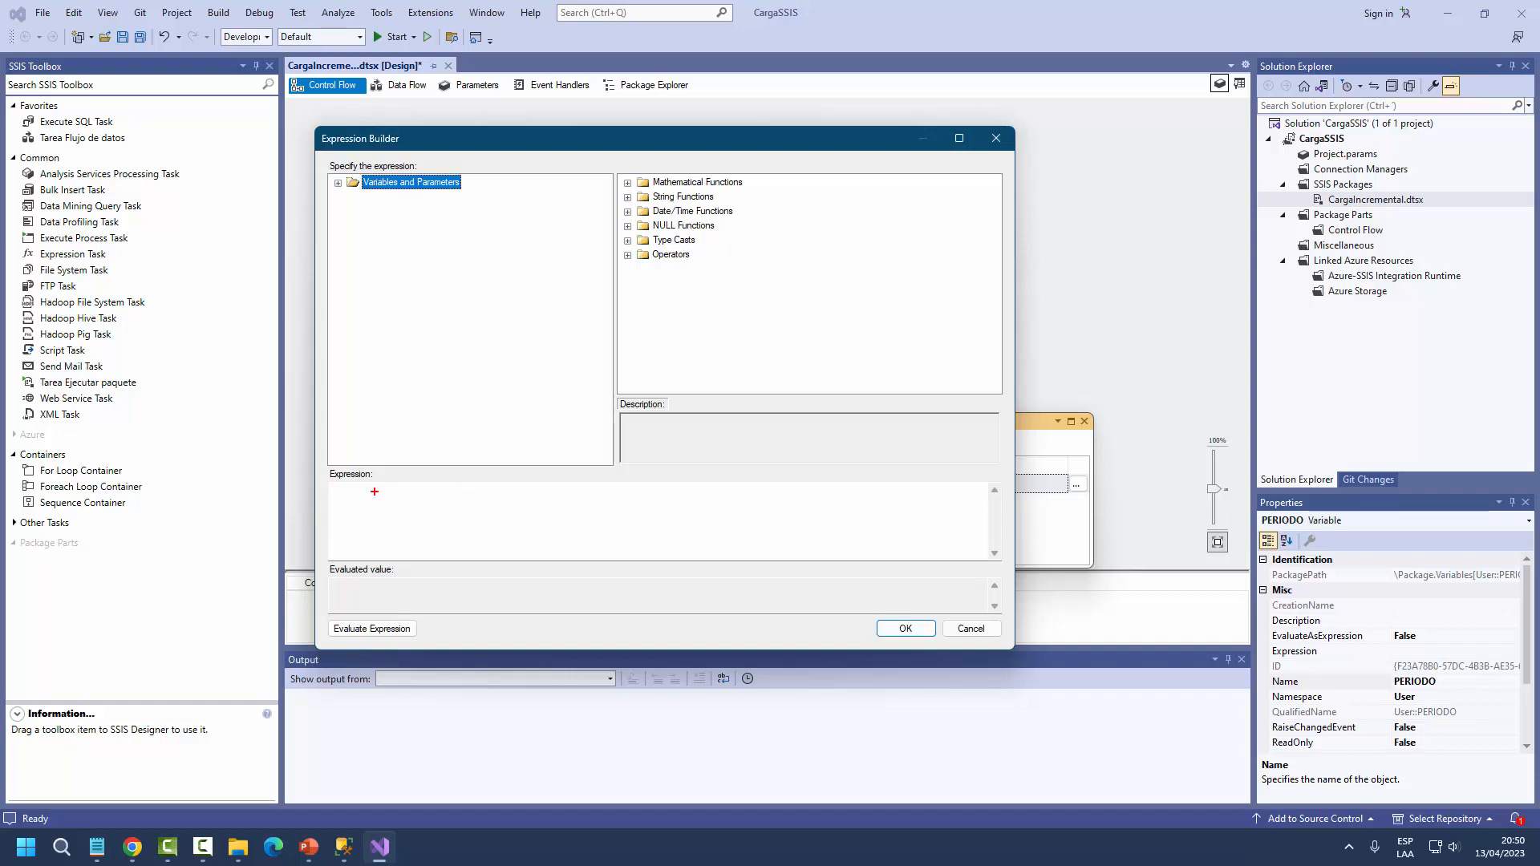
{"action": "mouse_move", "coordinate": [328, 480]}
{"action": "left_mouse_down"}
{"action": "mouse_move", "coordinate": [355, 499]}
{"action": "mouse_move", "coordinate": [900, 565]}
{"action": "mouse_move", "coordinate": [986, 560]}
{"action": "left_mouse_up"}
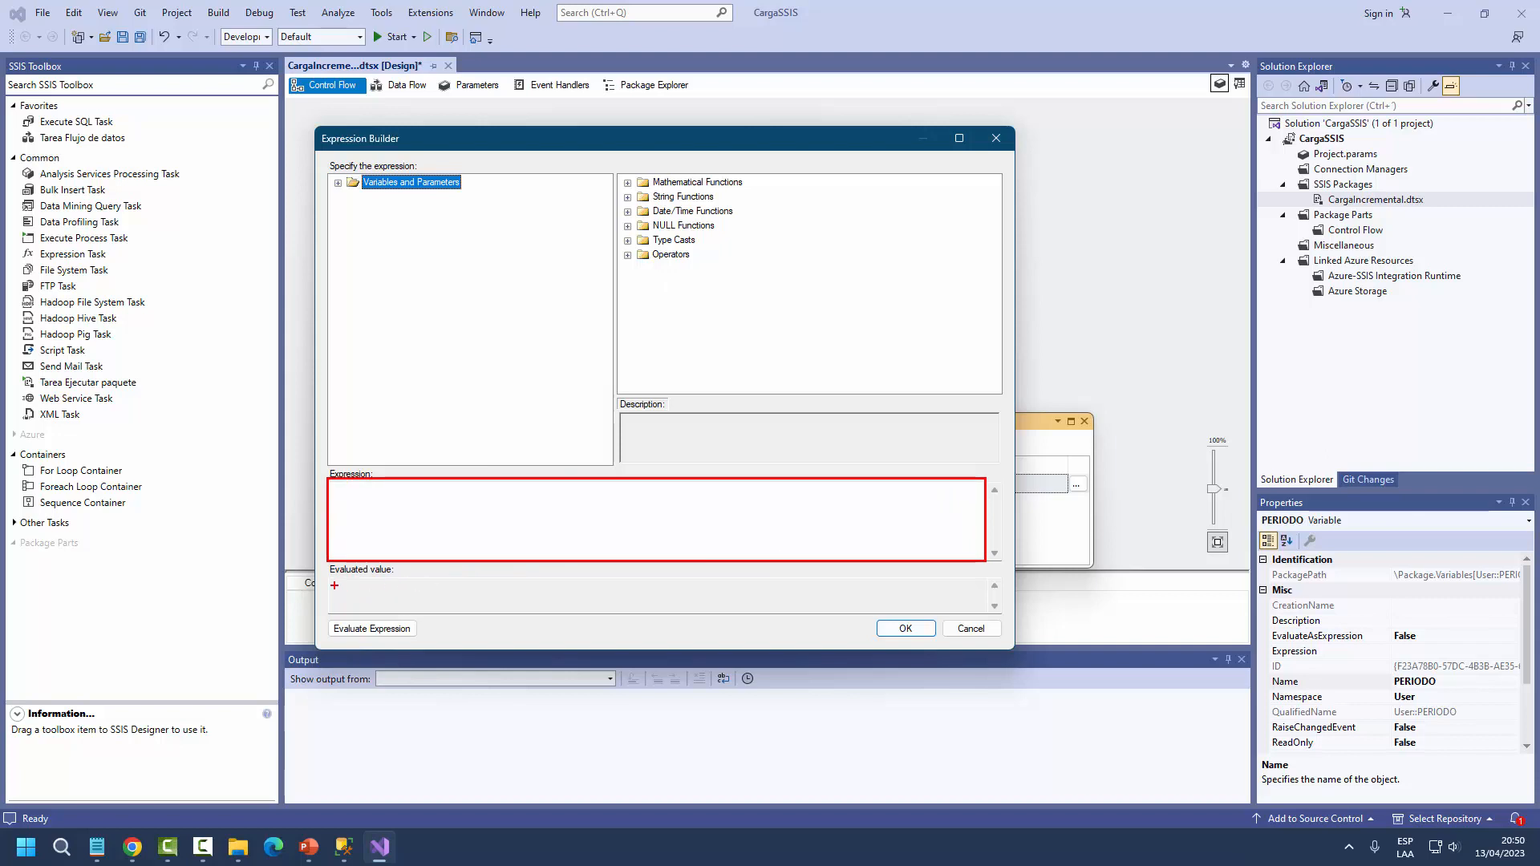
{"action": "left_click_drag", "start_coordinate": [329, 580], "coordinate": [557, 614]}
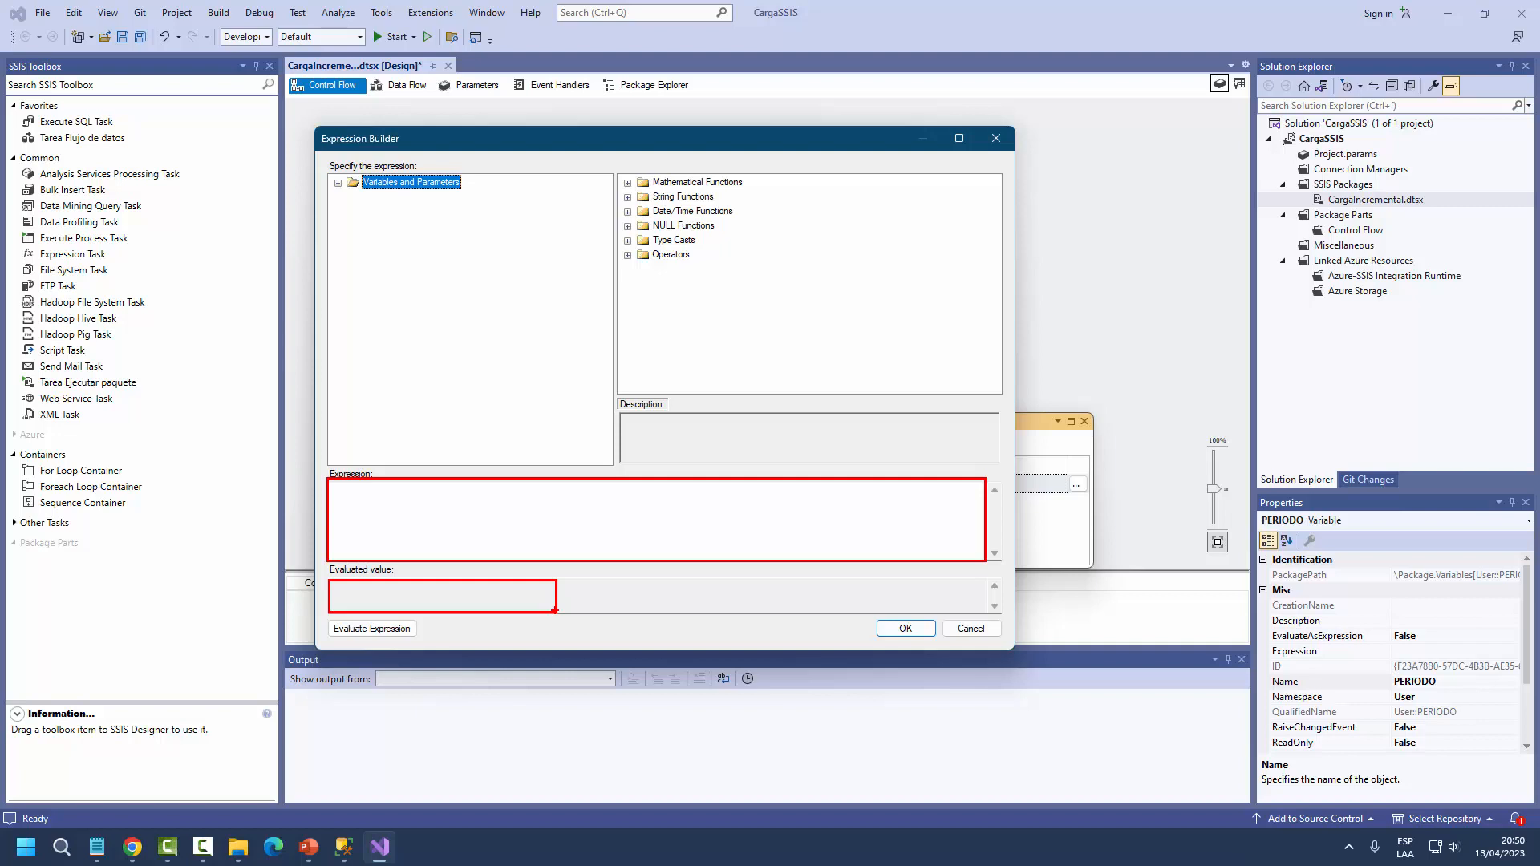
{"action": "left_click", "coordinate": [486, 509]}
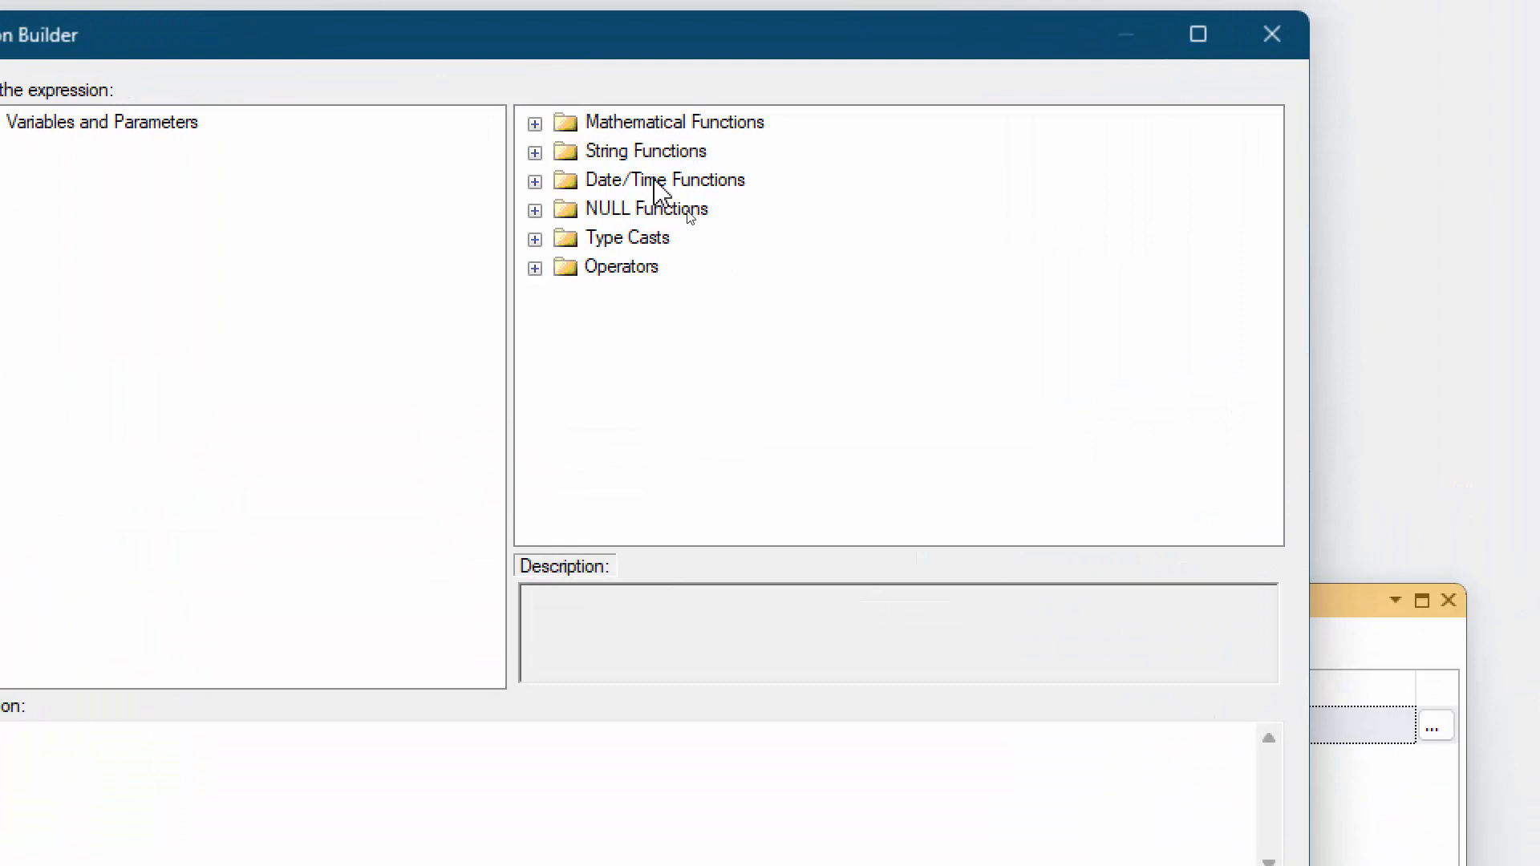
- Expand the Date/Time Functions group and insert the GETDATE() function into the PERIODO expression
{"action": "left_click", "coordinate": [625, 179]}
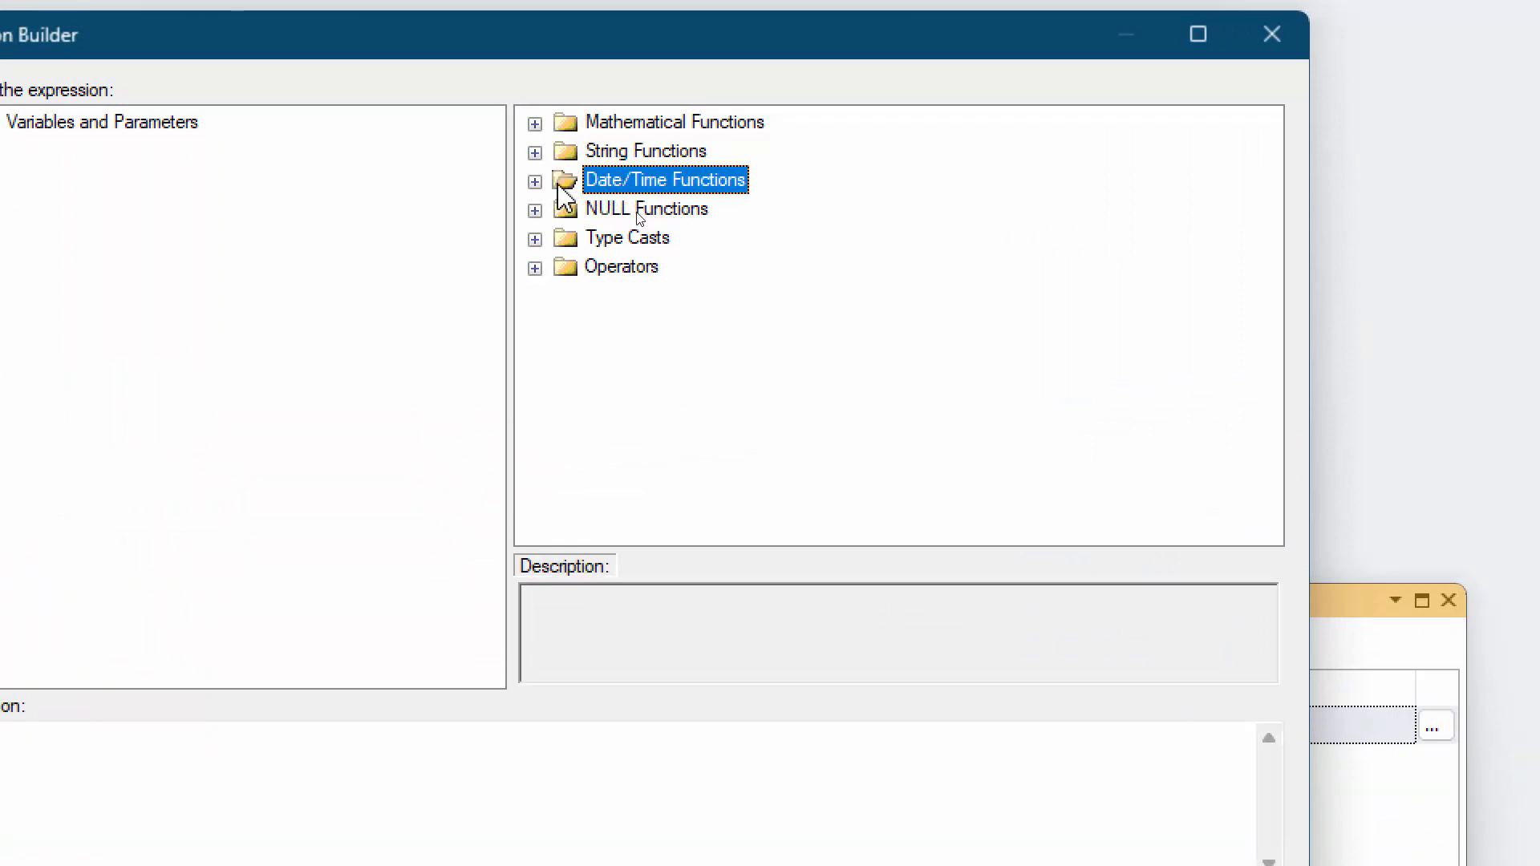
{"action": "left_click", "coordinate": [535, 181]}
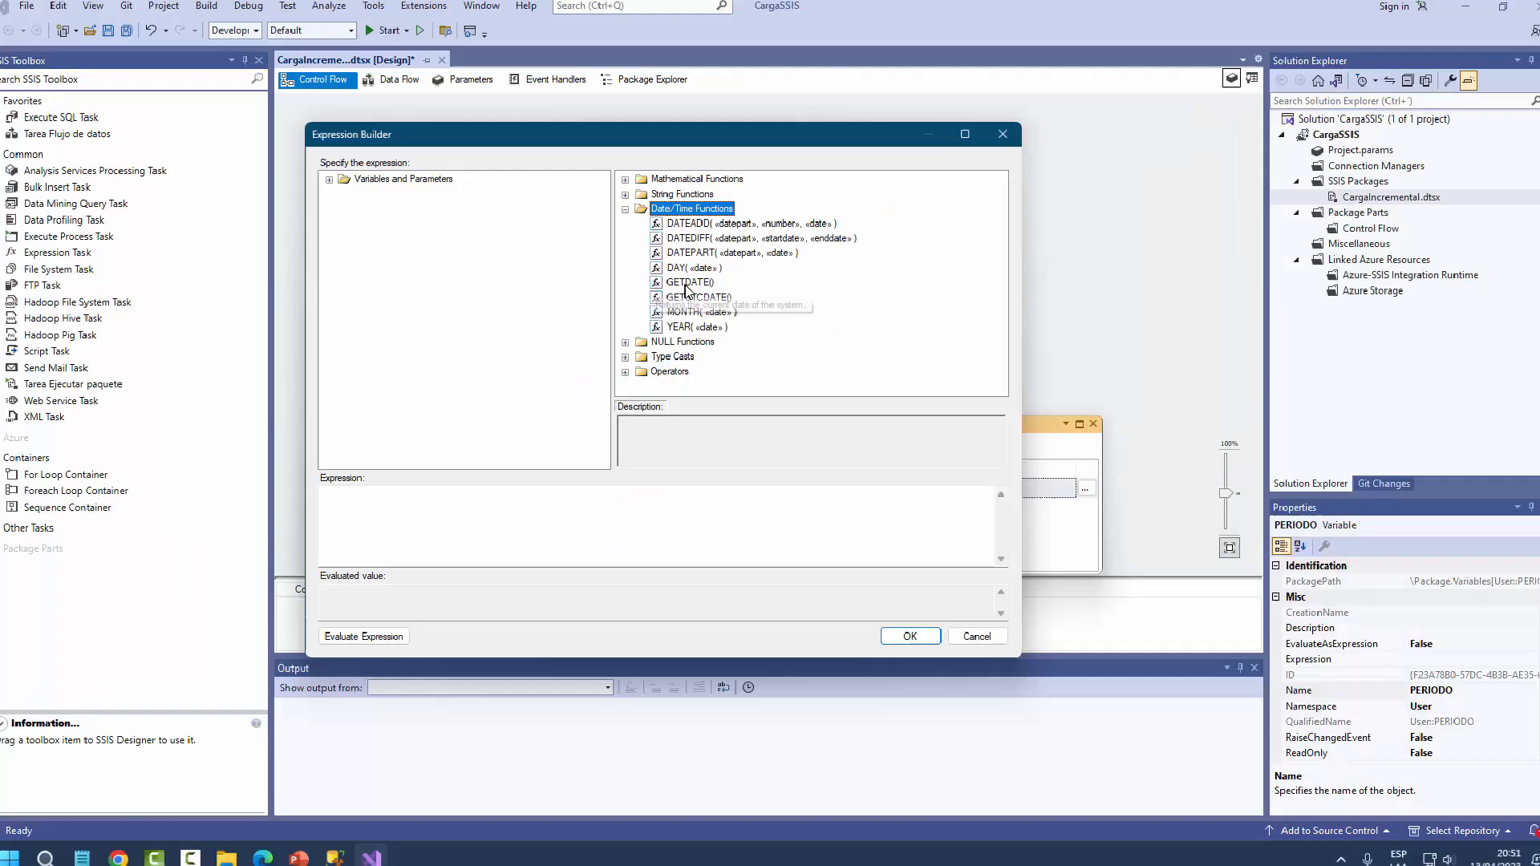
{"action": "left_click", "coordinate": [688, 285]}
{"action": "left_click", "coordinate": [455, 502]}
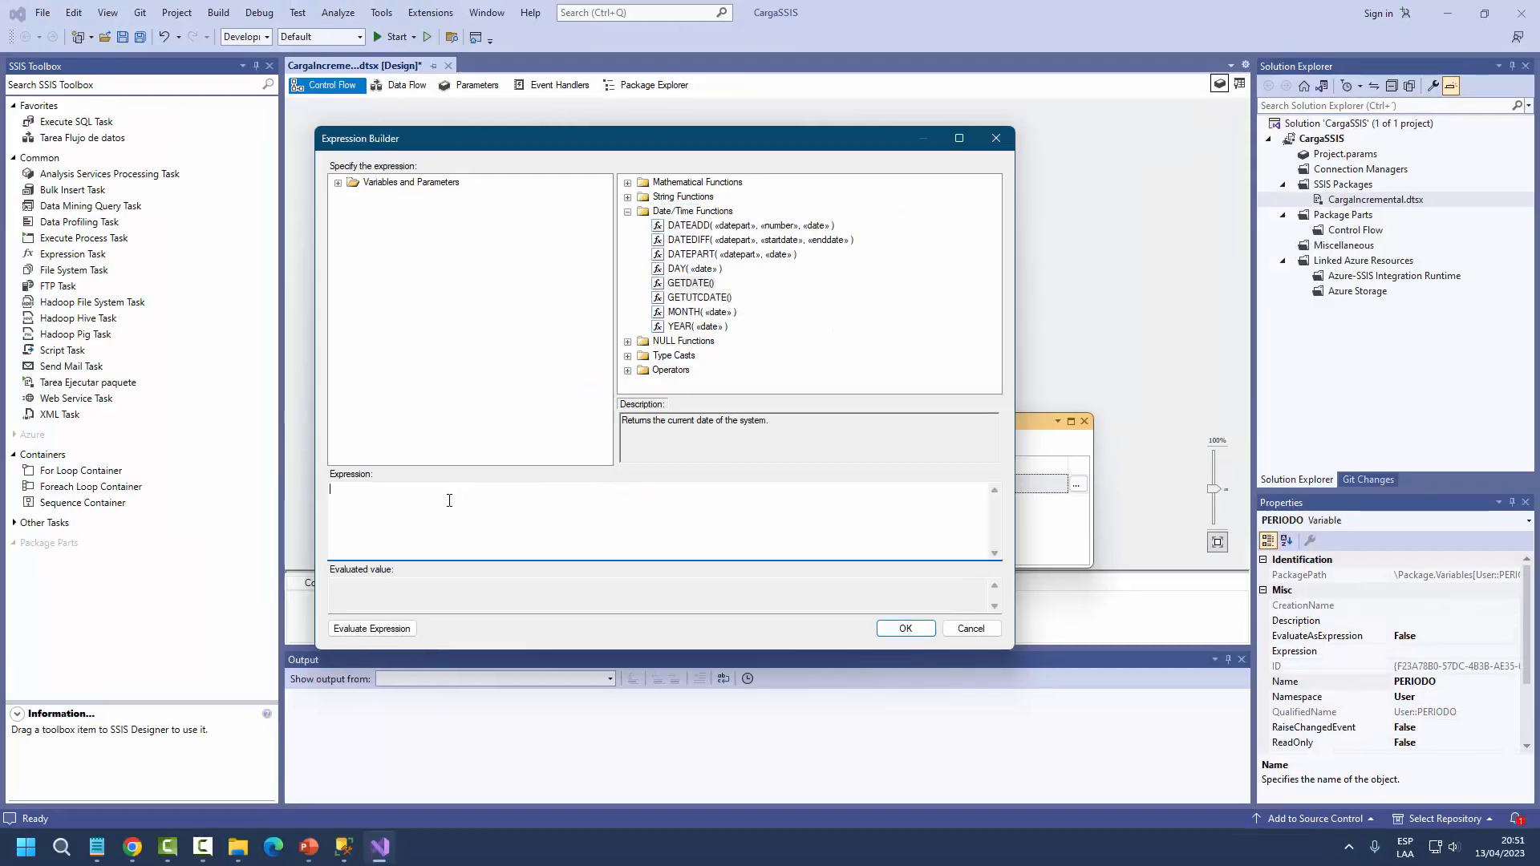
{"action": "left_click", "coordinate": [687, 286]}
{"action": "left_click_drag", "start_coordinate": [687, 289], "coordinate": [382, 501]}
{"action": "left_click", "coordinate": [380, 502]}
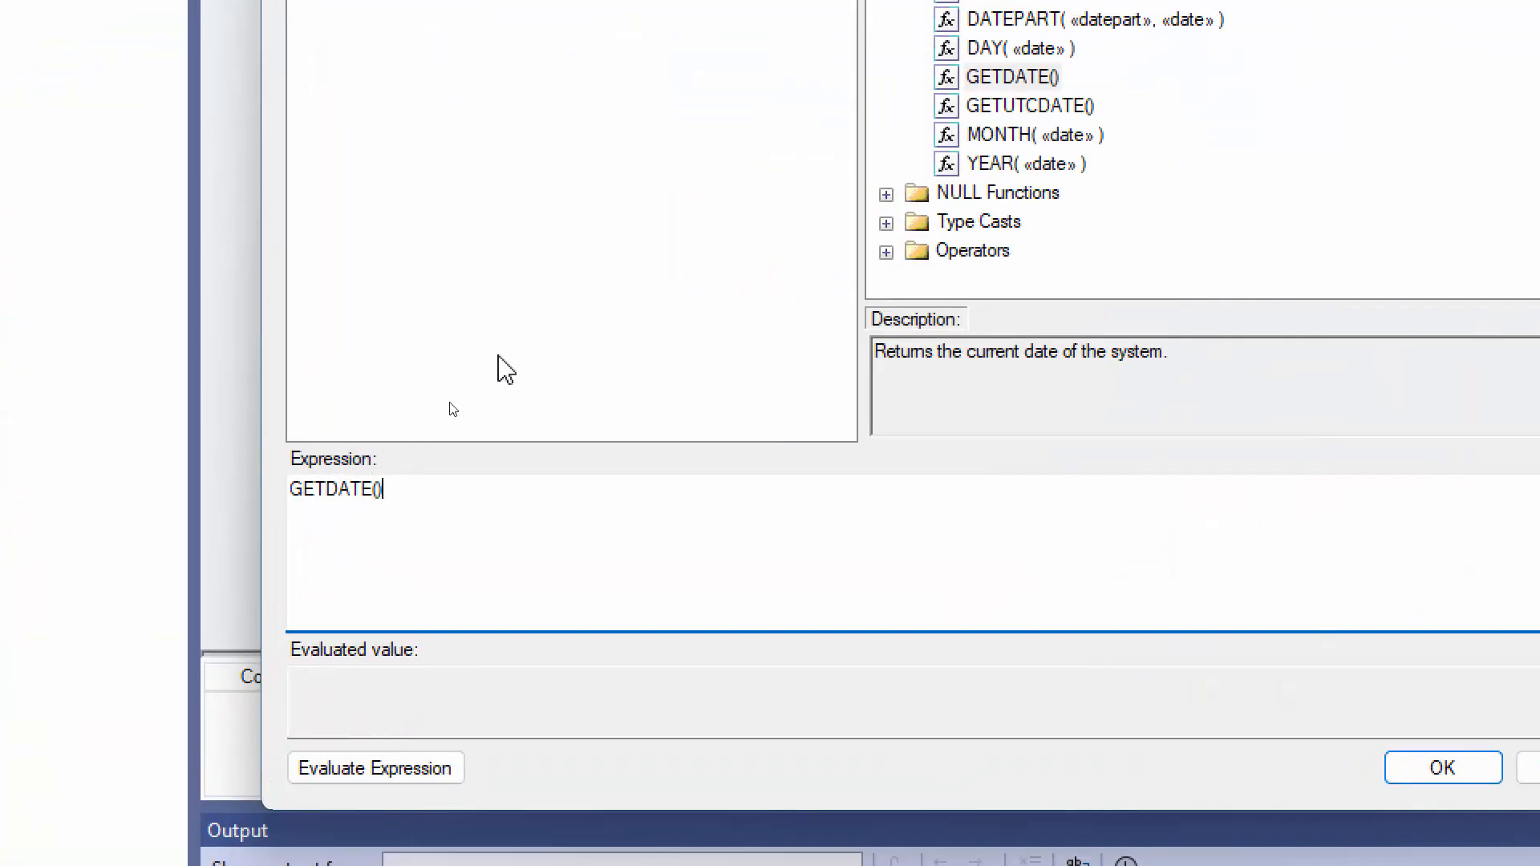
- Wrap GETDATE() in the YEAR function so the expression reads YEAR(GETDATE()), and evaluate it
{"action": "left_click", "coordinate": [1001, 164]}
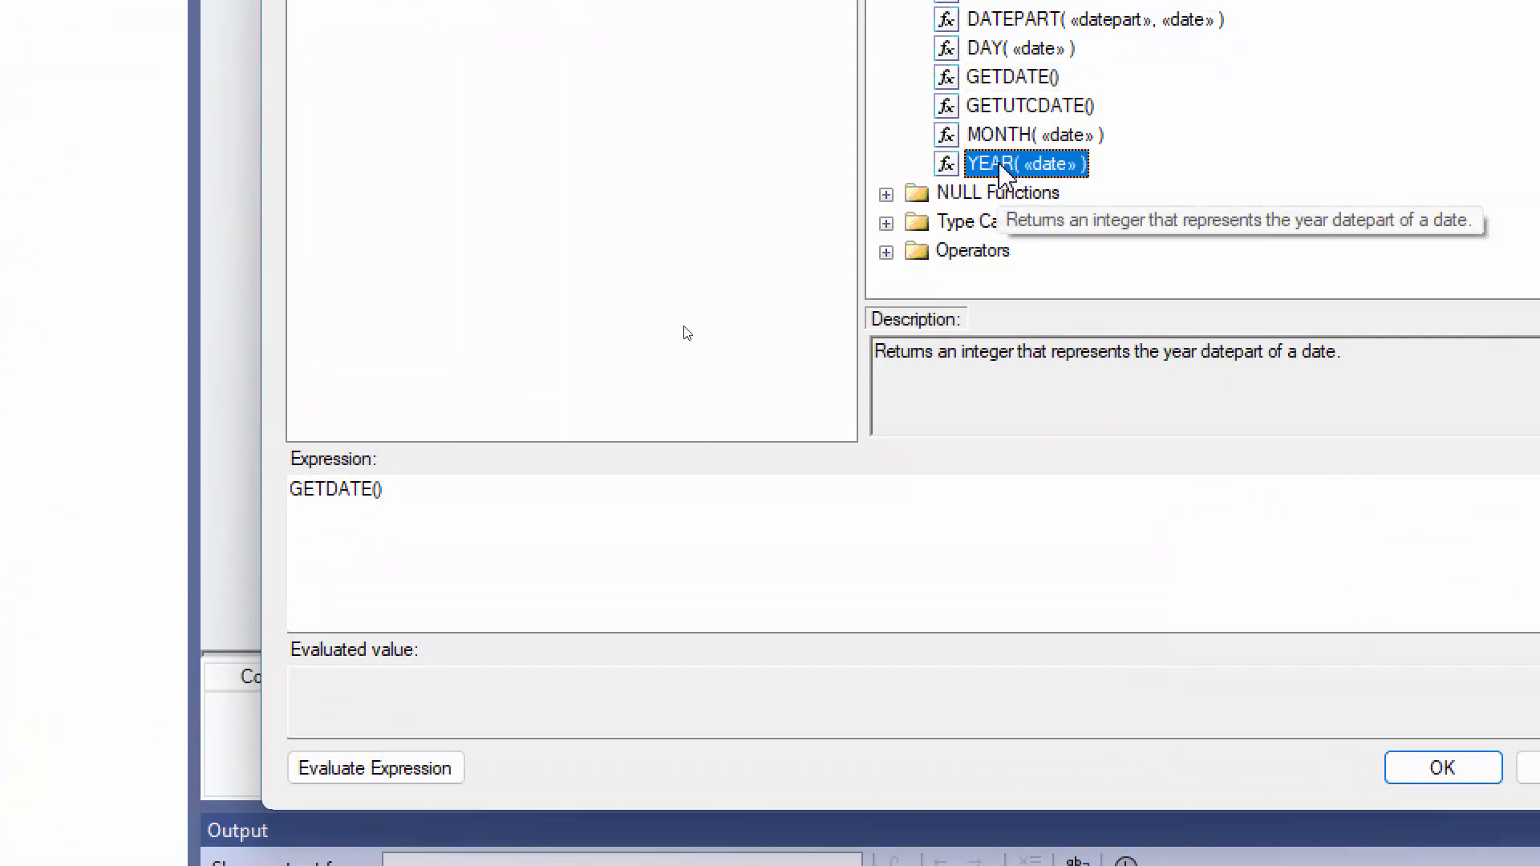
{"action": "left_click_drag", "start_coordinate": [996, 166], "coordinate": [311, 517]}
{"action": "left_click", "coordinate": [440, 539]}
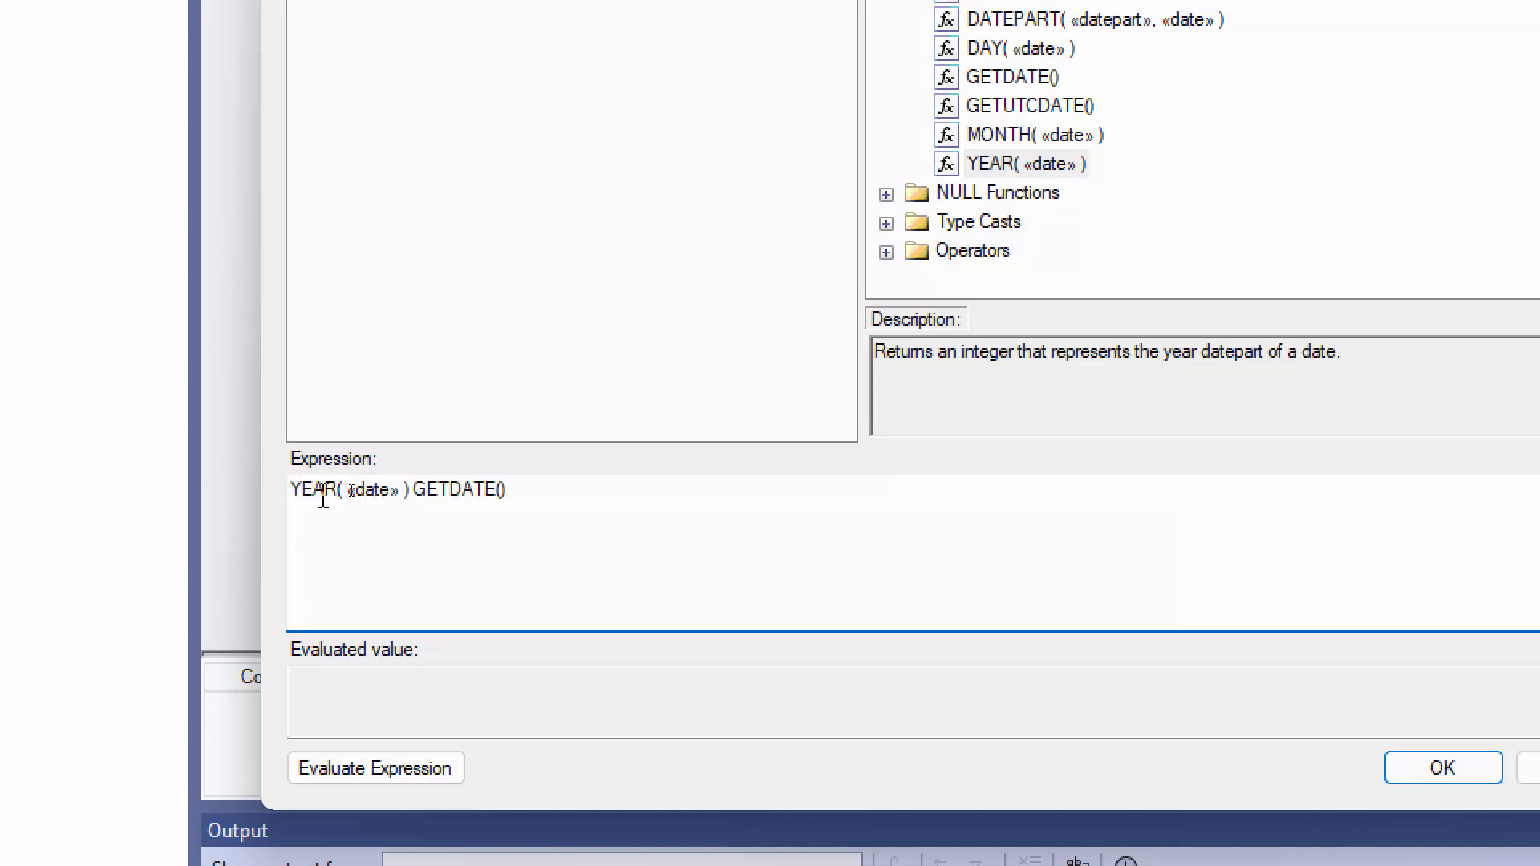
{"action": "left_click_drag", "start_coordinate": [412, 502], "coordinate": [516, 499]}
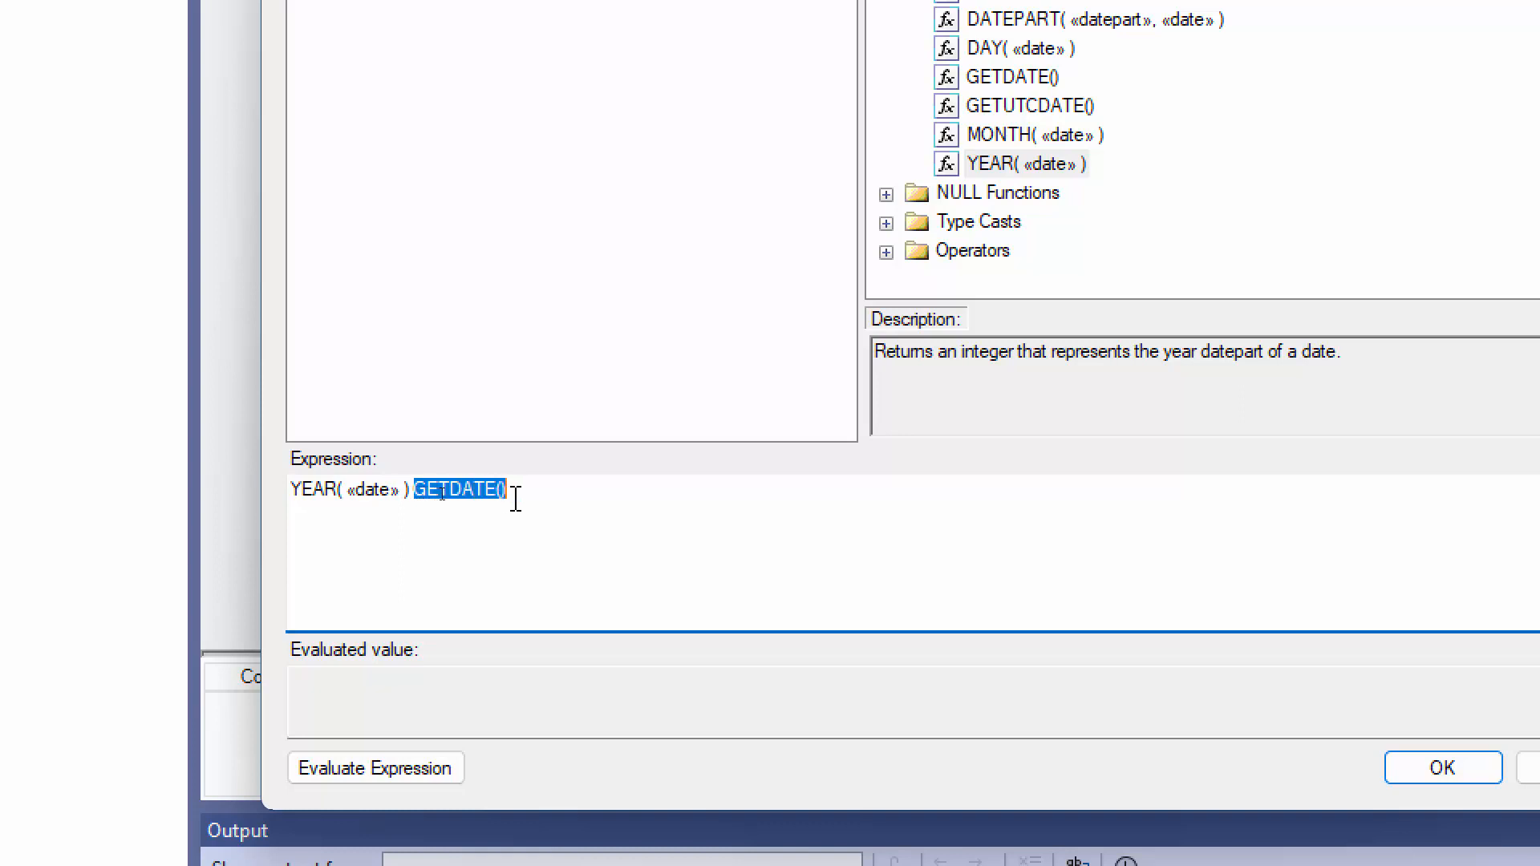
{"action": "key", "text": "ctrl+x"}
{"action": "double_click", "coordinate": [371, 490]}
{"action": "key", "text": "ctrl+v"}
{"action": "type", "text": ")"}
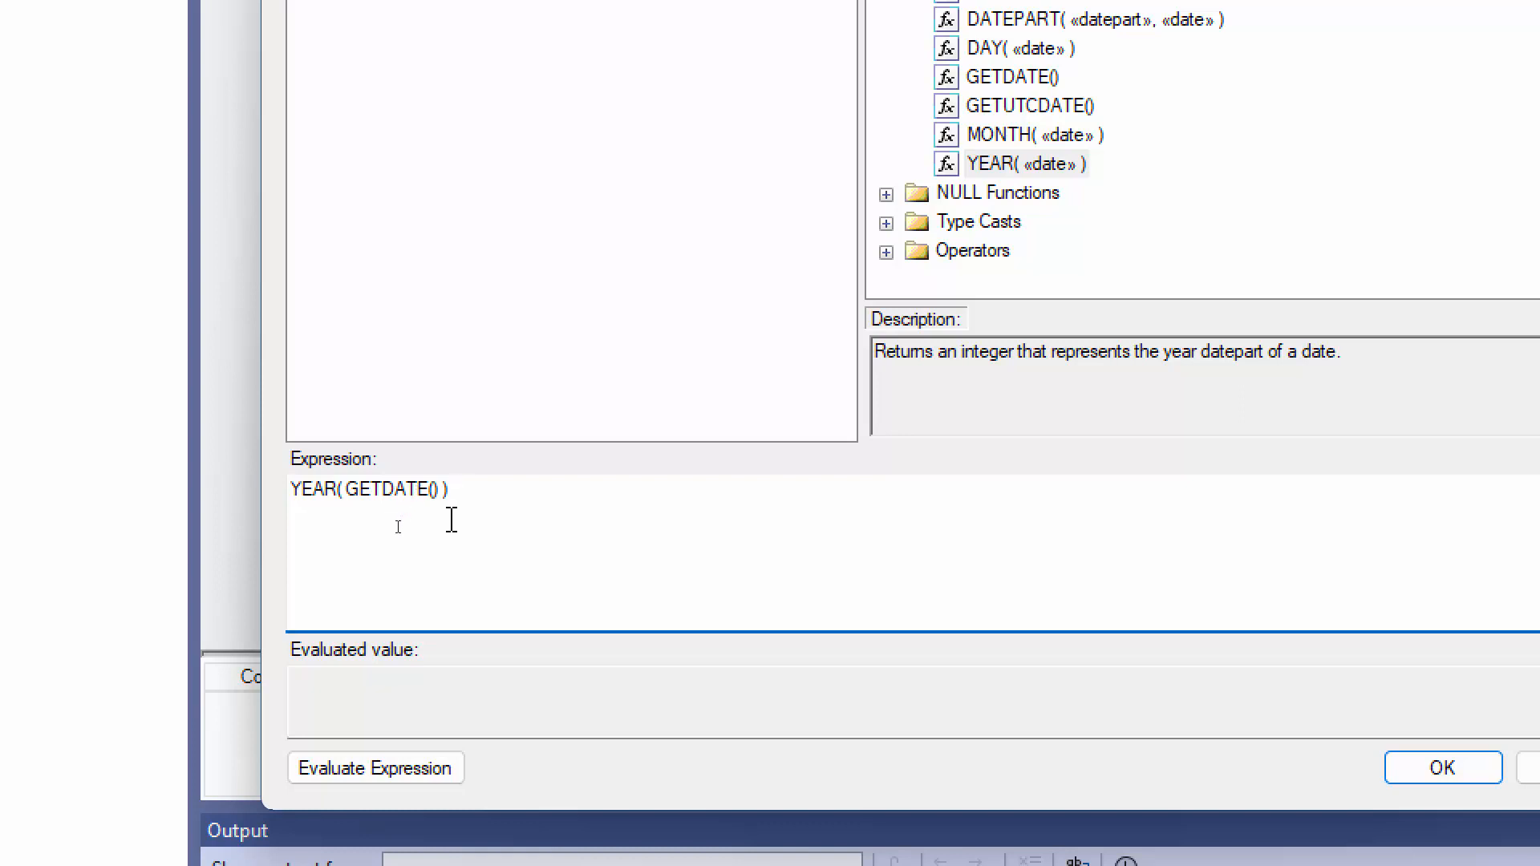
{"action": "left_click", "coordinate": [379, 758]}
{"action": "double_click", "coordinate": [337, 664]}
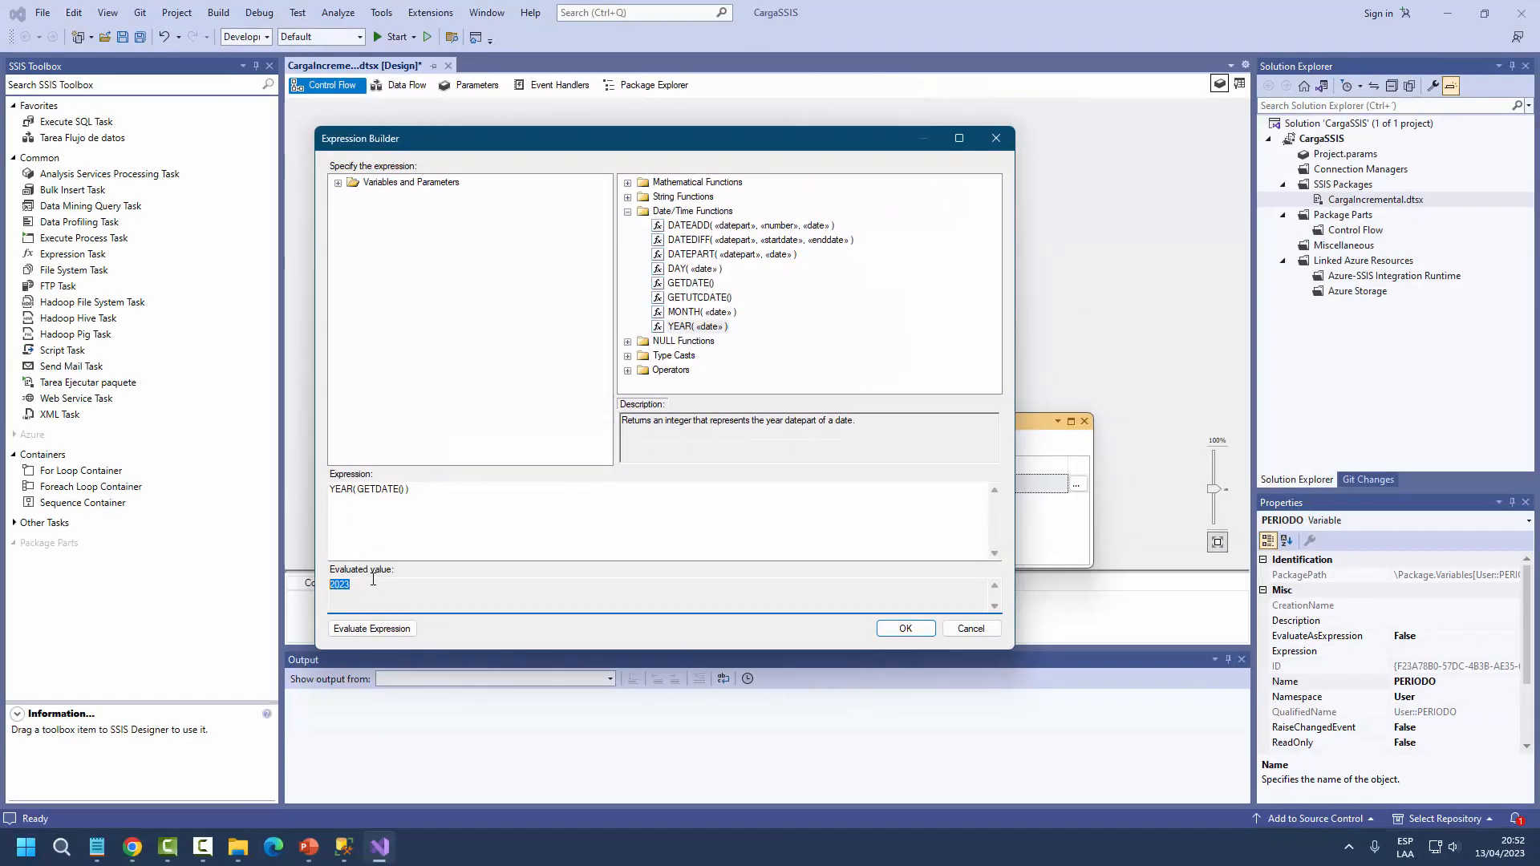
- Append + MONTH(GETDATE()) to the YEAR(GETDATE()) expression and evaluate it
{"action": "left_click", "coordinate": [526, 478]}
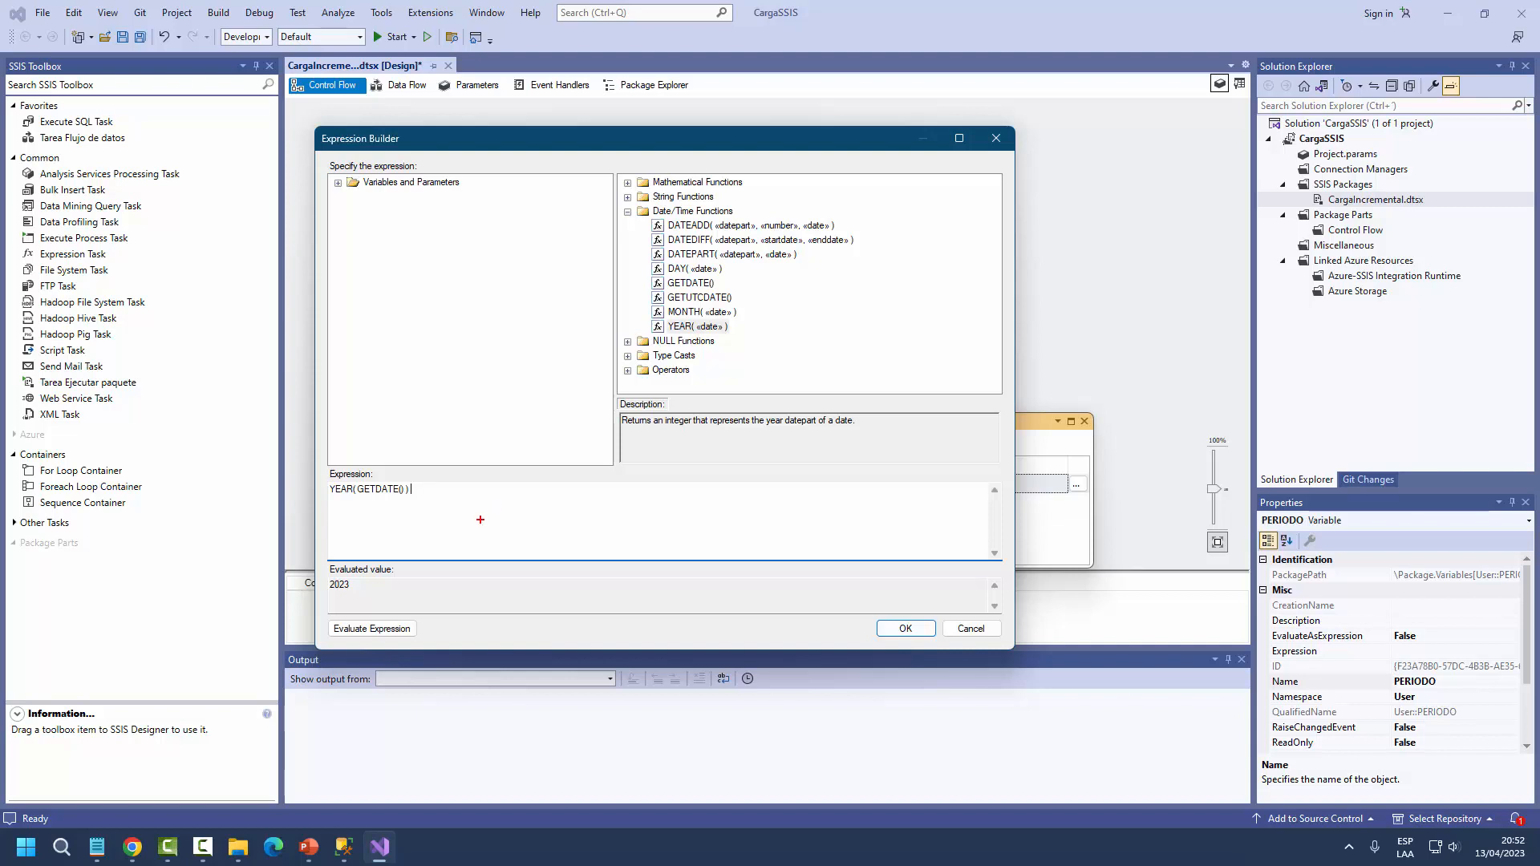
{"action": "type", "text": "04"}
{"action": "key", "text": "Escape"}
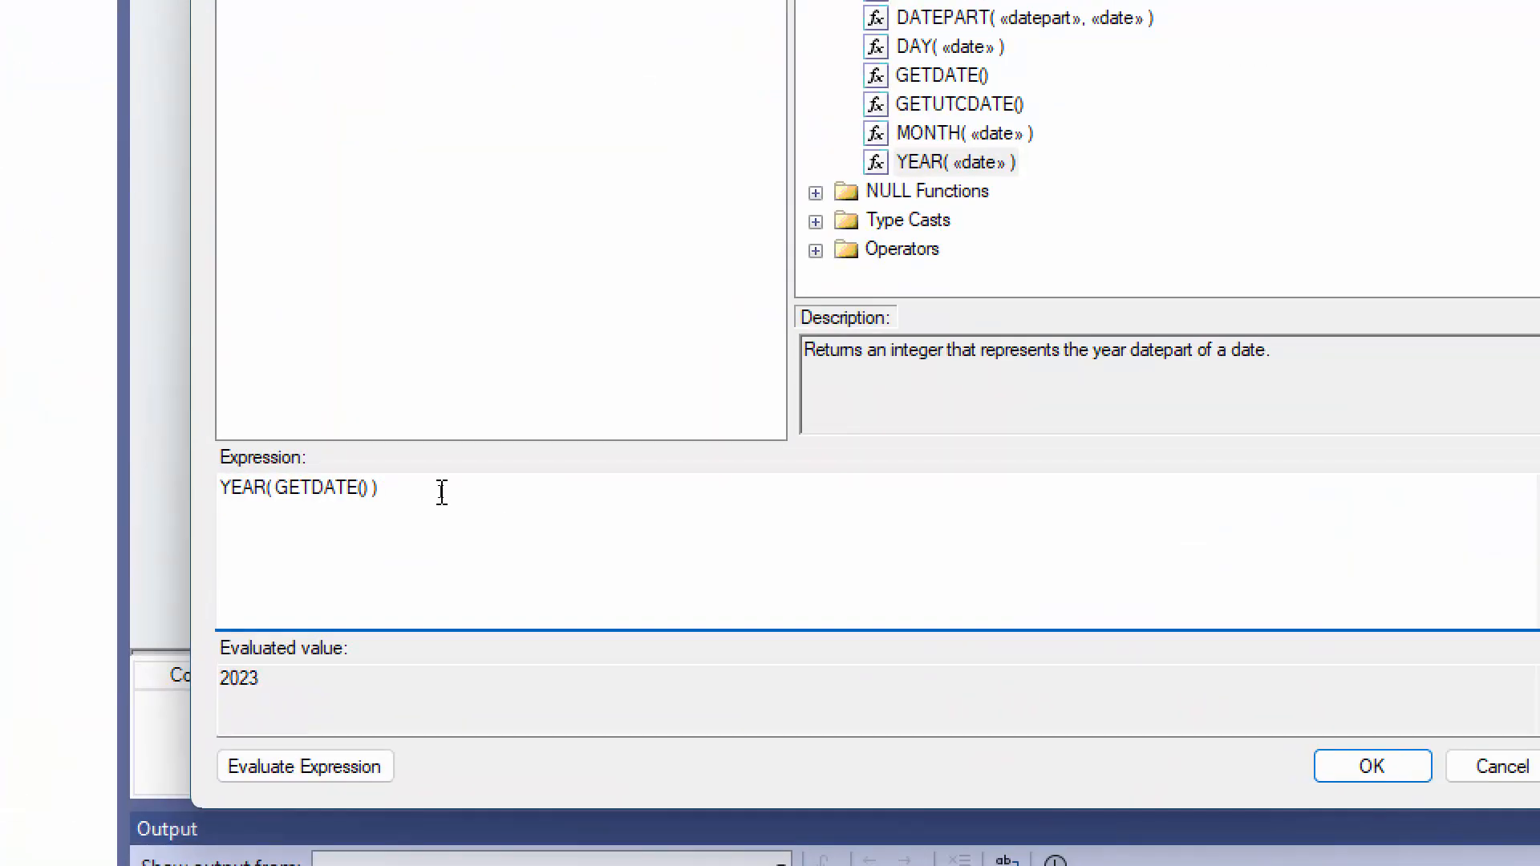
{"action": "type", "text": "+"}
{"action": "left_click", "coordinate": [940, 137]}
{"action": "left_click_drag", "start_coordinate": [941, 192], "coordinate": [409, 558]}
{"action": "double_click", "coordinate": [489, 541]}
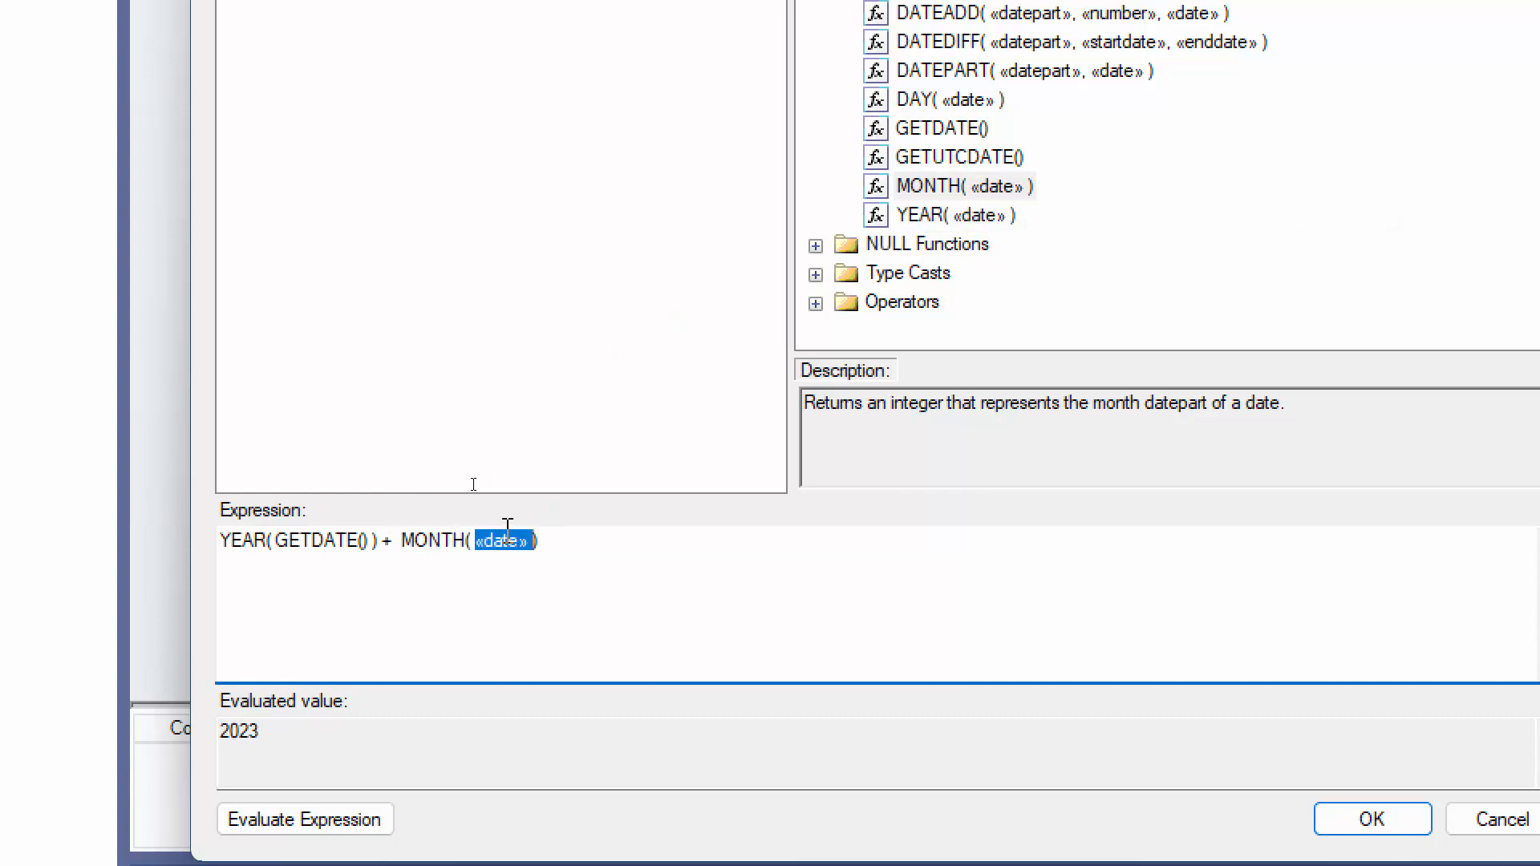
{"action": "left_click_drag", "start_coordinate": [949, 130], "coordinate": [704, 334]}
{"action": "left_click_drag", "start_coordinate": [705, 404], "coordinate": [505, 629]}
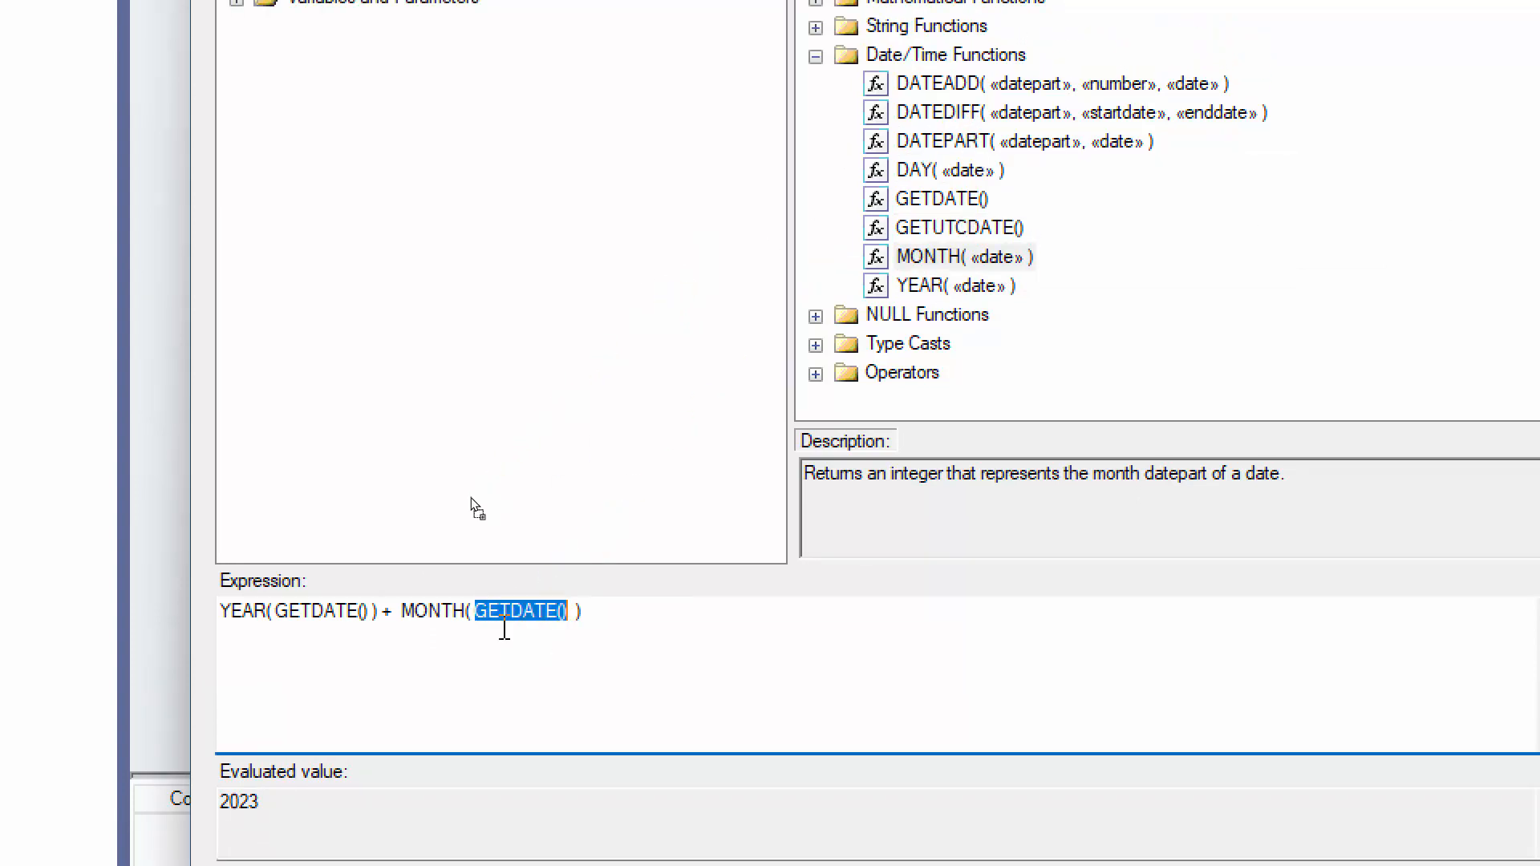
{"action": "left_click", "coordinate": [581, 622]}
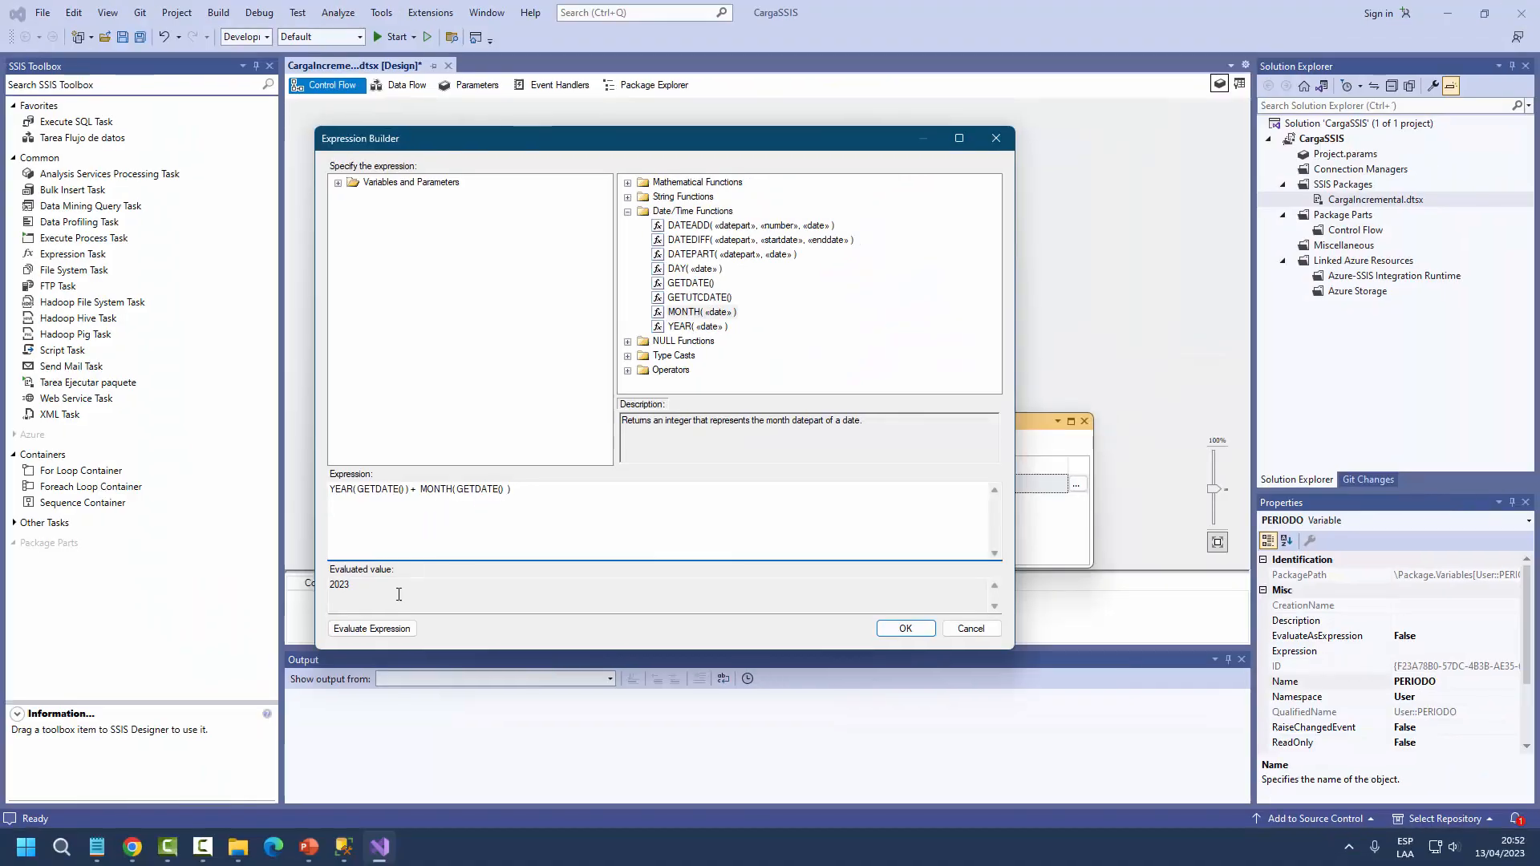
{"action": "left_click", "coordinate": [392, 631]}
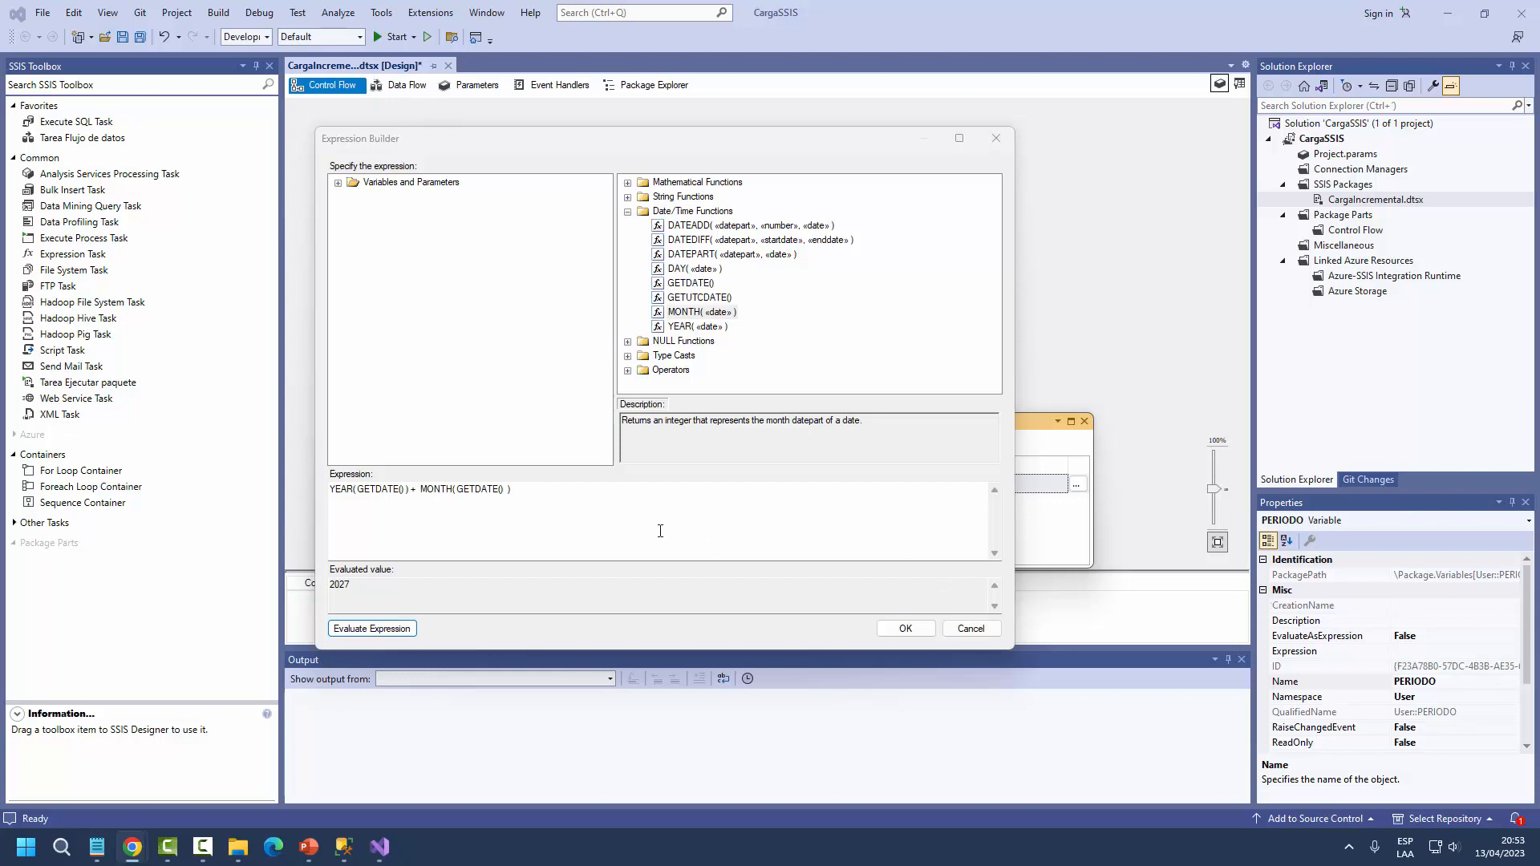
- Switch to Excel by searching for it in Windows, and create a blank workbook
{"action": "key", "text": "super"}
{"action": "type", "text": "X"}
{"action": "key", "text": "BackSpace"}
{"action": "type", "text": "EXC"}
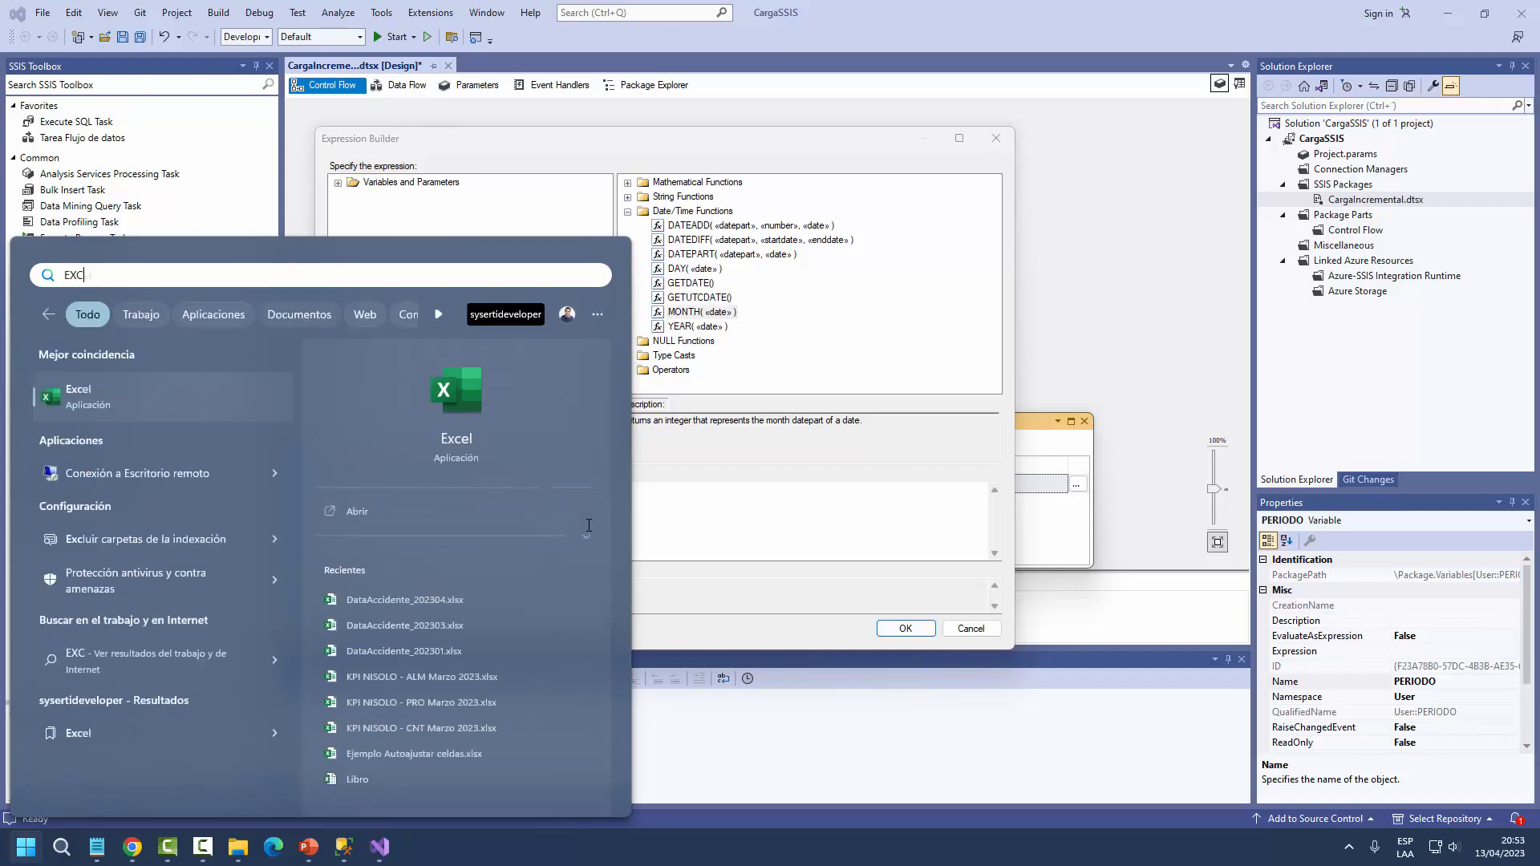
{"action": "key", "text": "Return"}
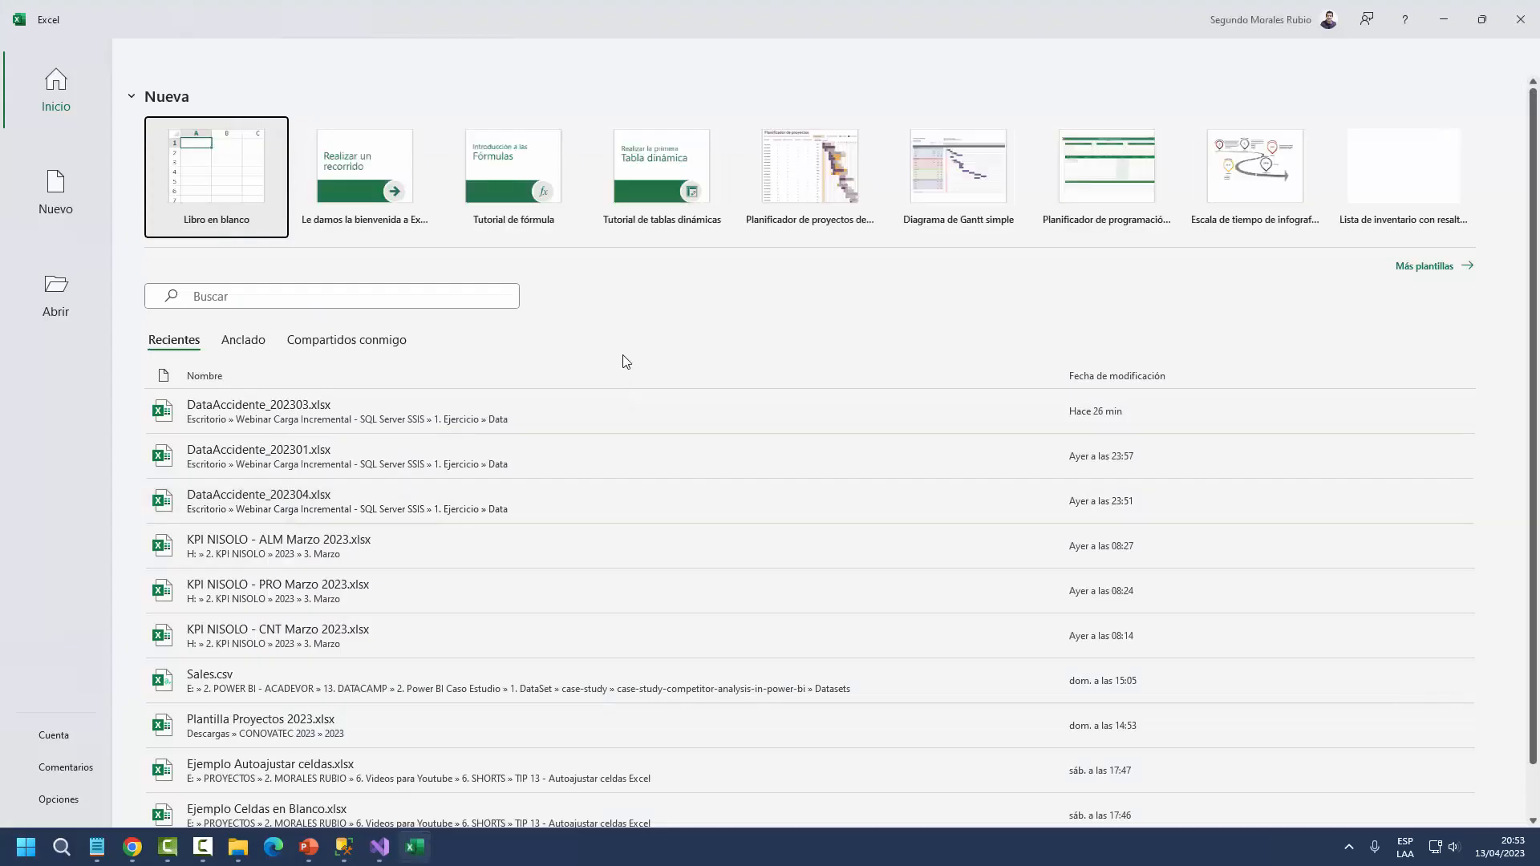
{"action": "left_click", "coordinate": [227, 178]}
- Enter 2023 in cell B2, a plus sign in C2 and 4 in D2
{"action": "scroll", "coordinate": [208, 280], "scroll_direction": "up", "scroll_amount": 11, "text": "ctrl"}
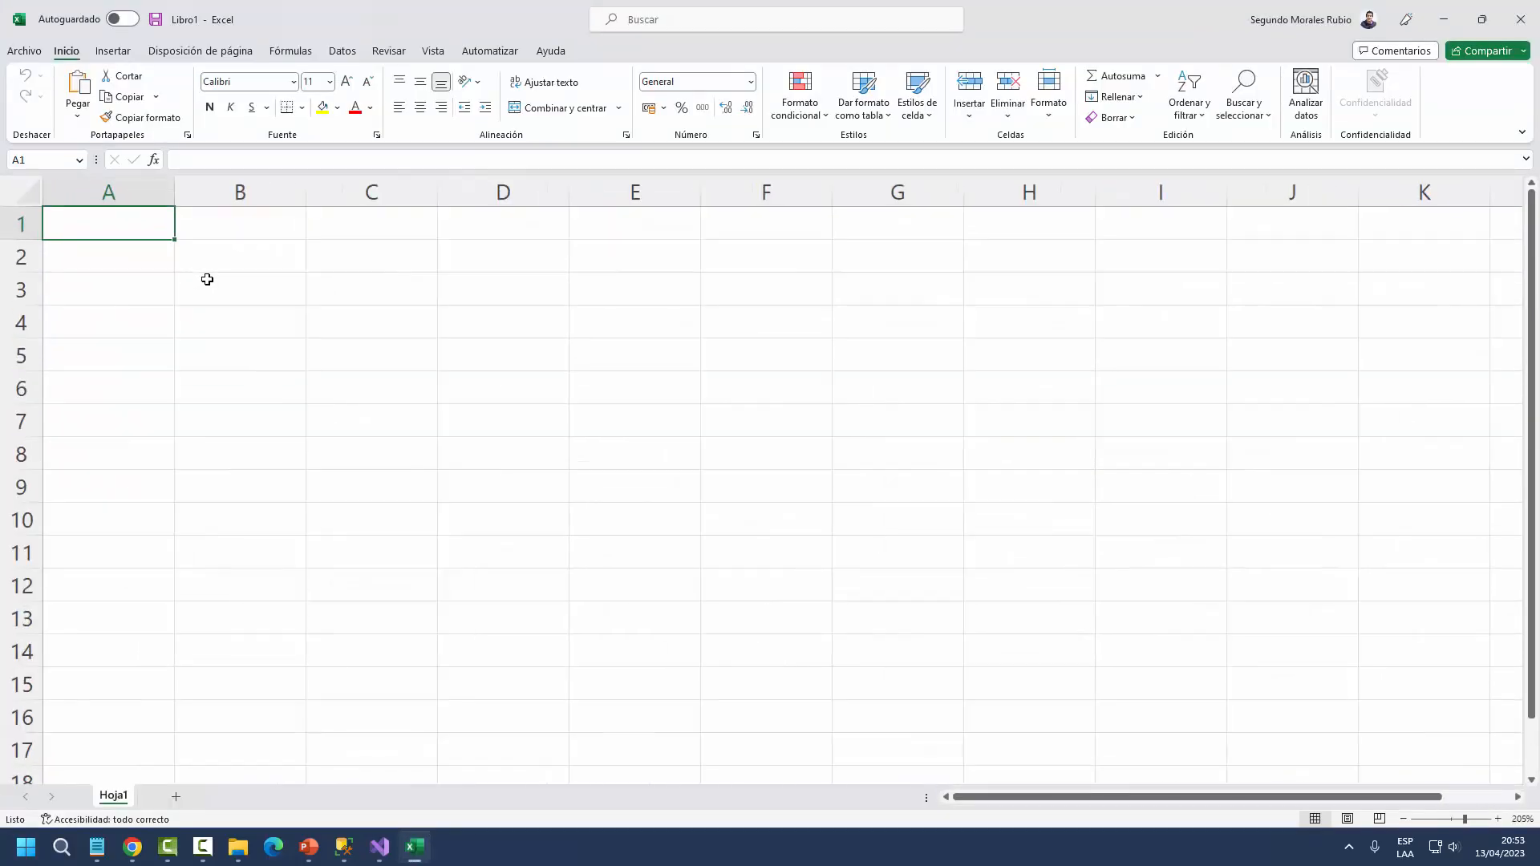
{"action": "left_click", "coordinate": [260, 282]}
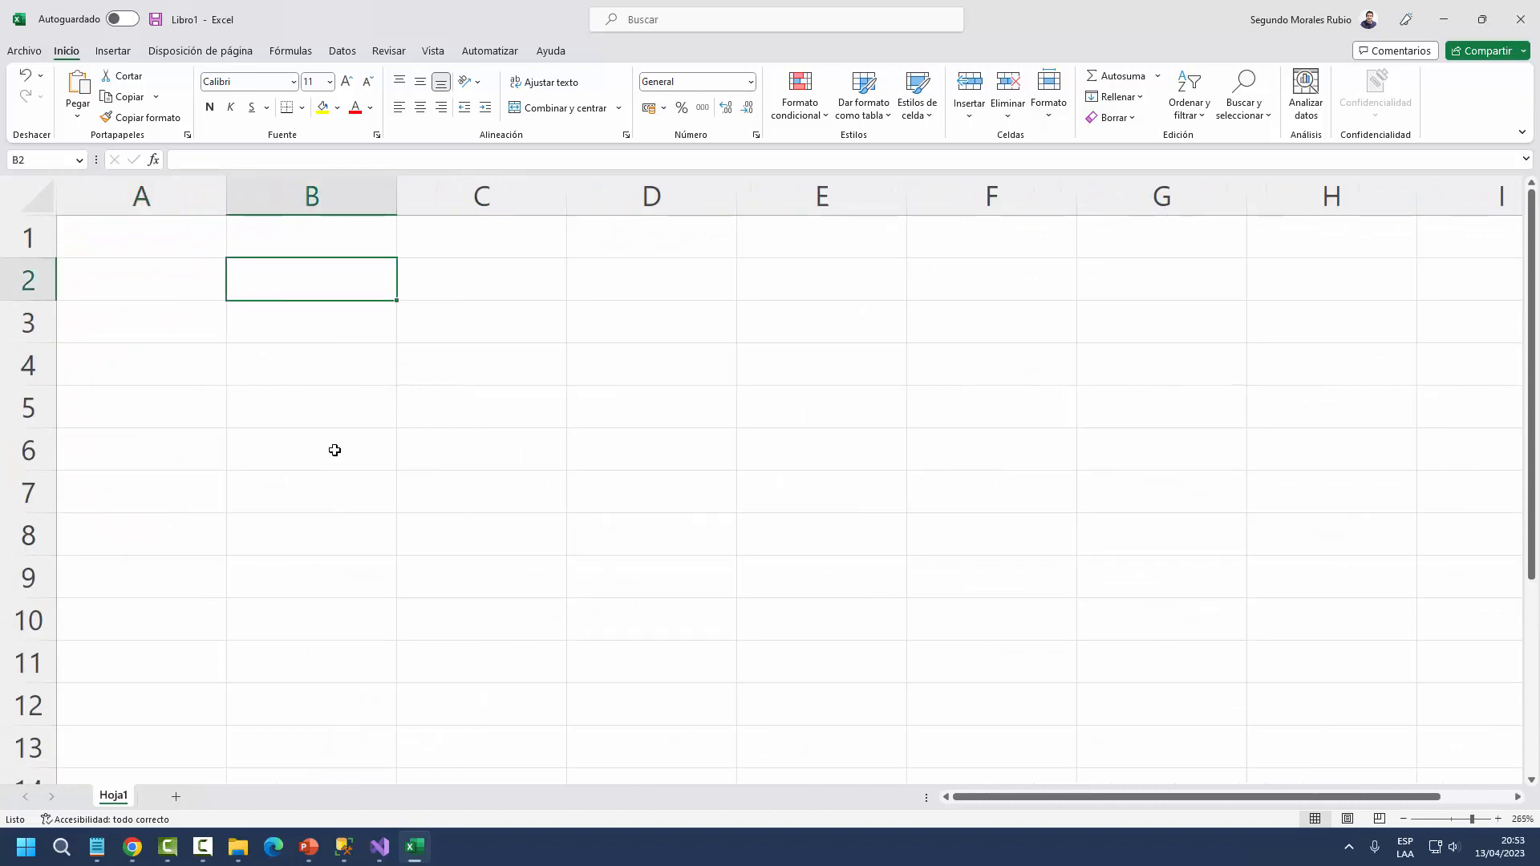
{"action": "type", "text": "2023"}
{"action": "key", "text": "Right"}
{"action": "key", "text": "Right"}
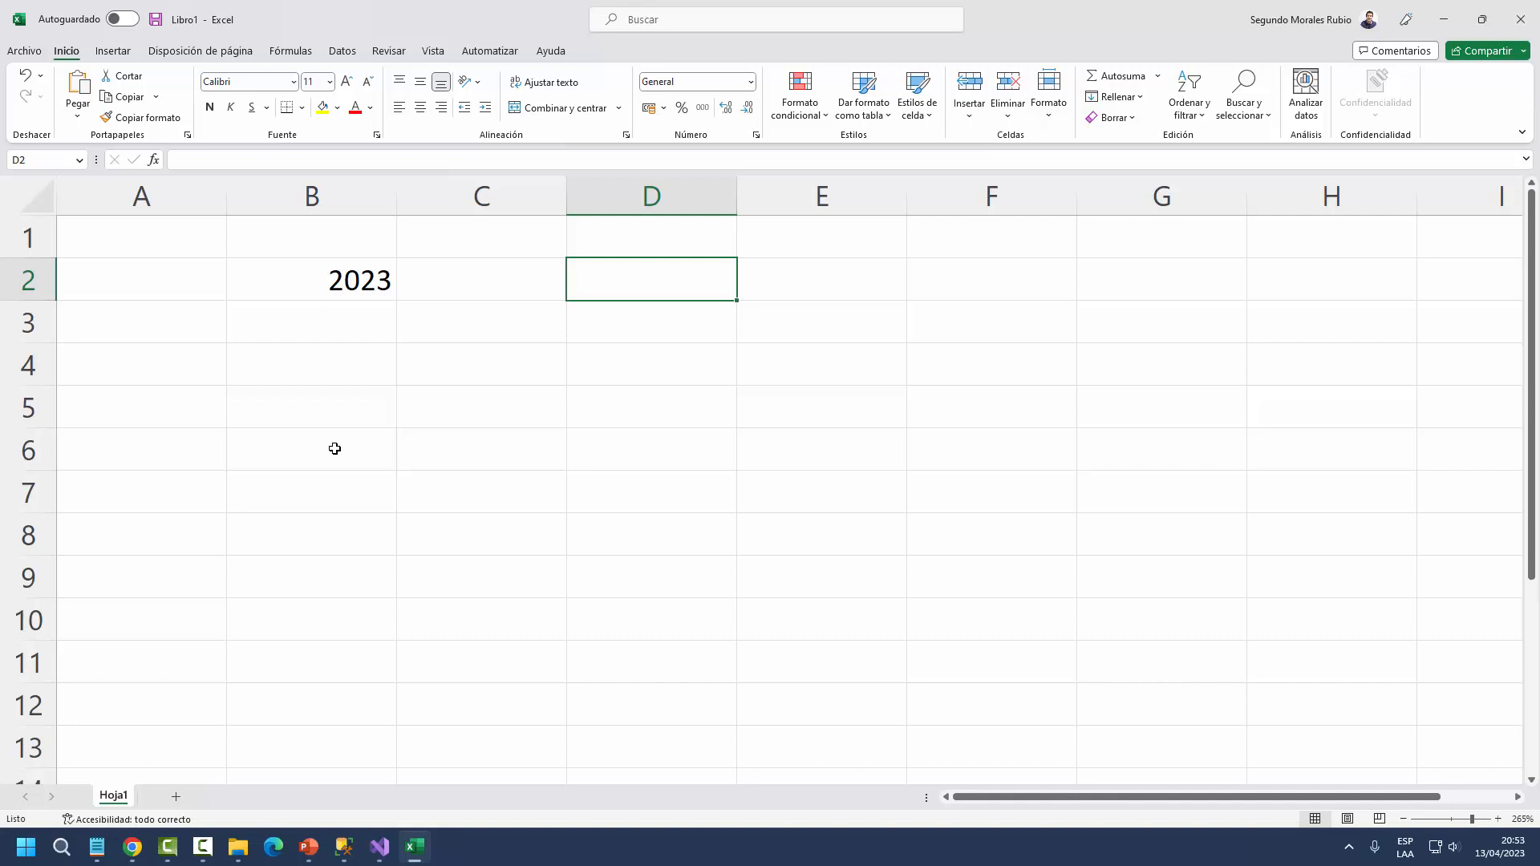
{"action": "type", "text": "4"}
{"action": "key", "text": "Return"}
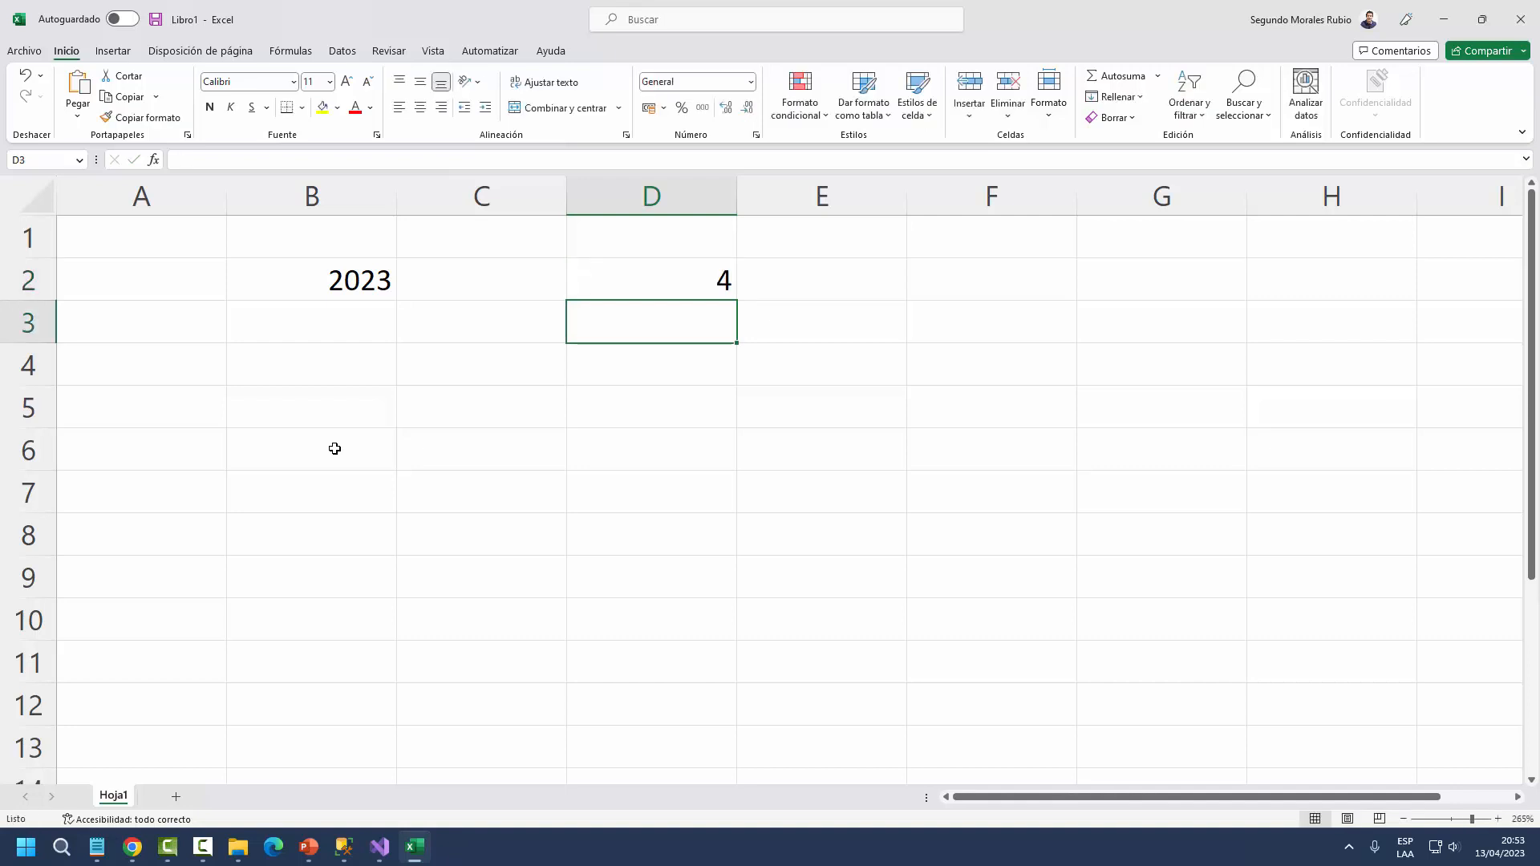
{"action": "left_click", "coordinate": [474, 266]}
{"action": "type", "text": "+"}
{"action": "key", "text": "Return"}
{"action": "key", "text": "Up"}
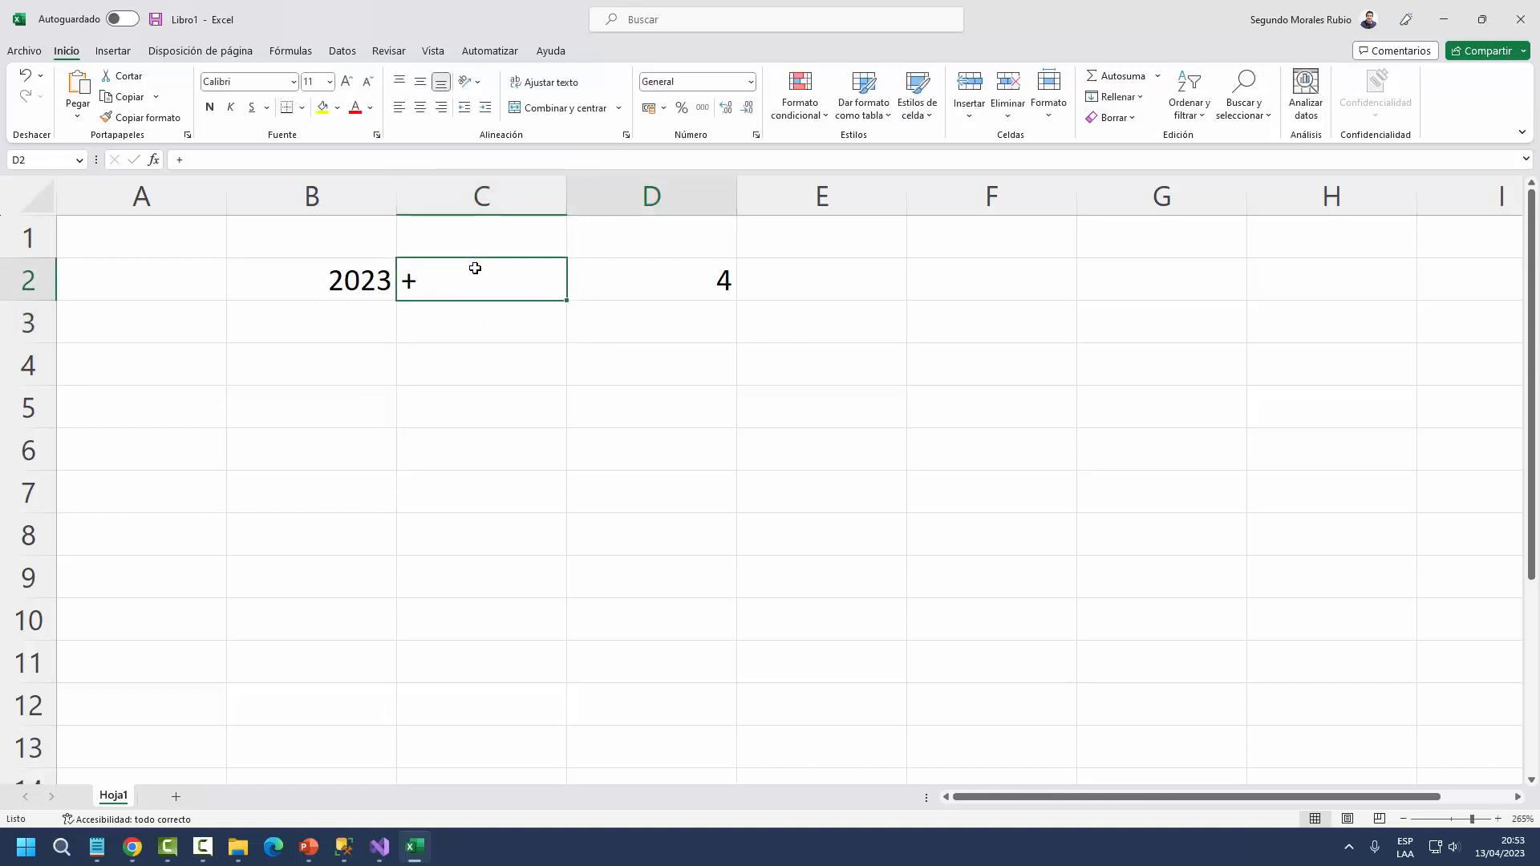
- Add B2 and D2 with the formula =B2+D2 in cell E2, and return to the Expression Builder in Visual Studio
{"action": "key", "text": "Right"}
{"action": "key", "text": "Right"}
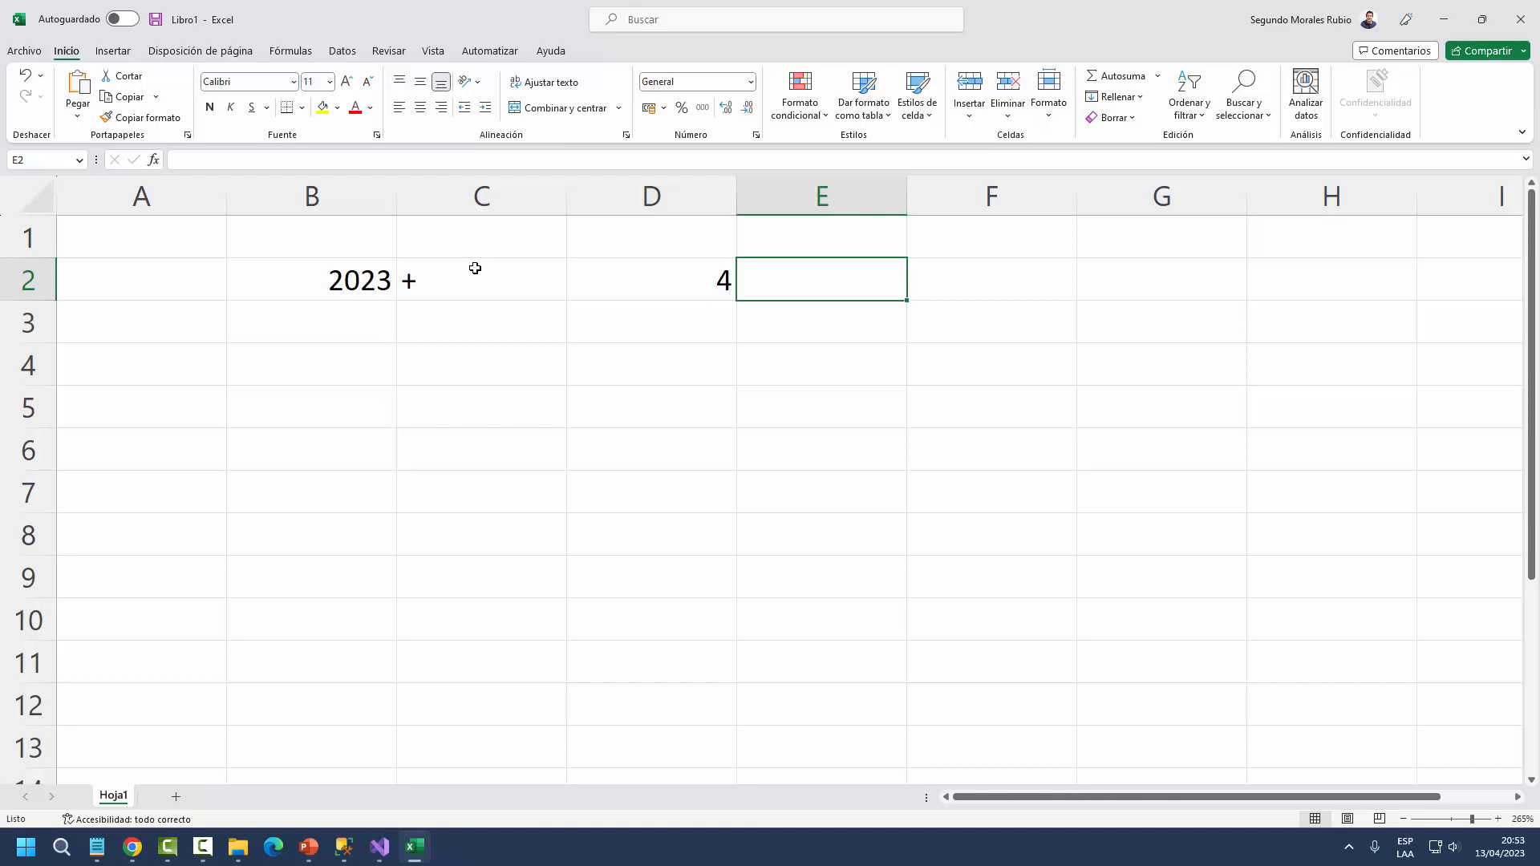
{"action": "type", "text": "="}
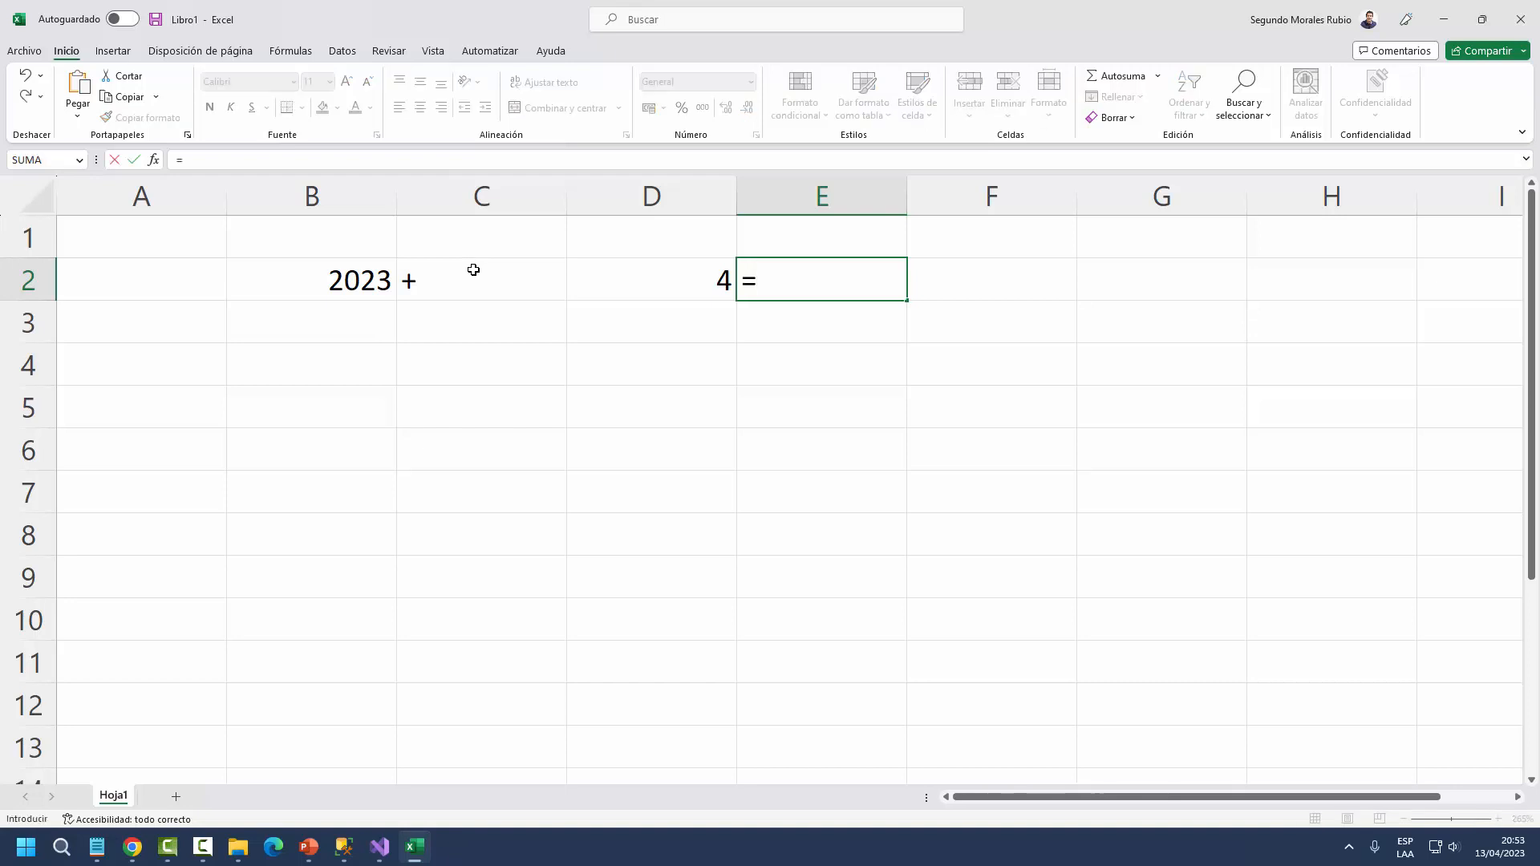
{"action": "left_click", "coordinate": [355, 286]}
{"action": "type", "text": "+"}
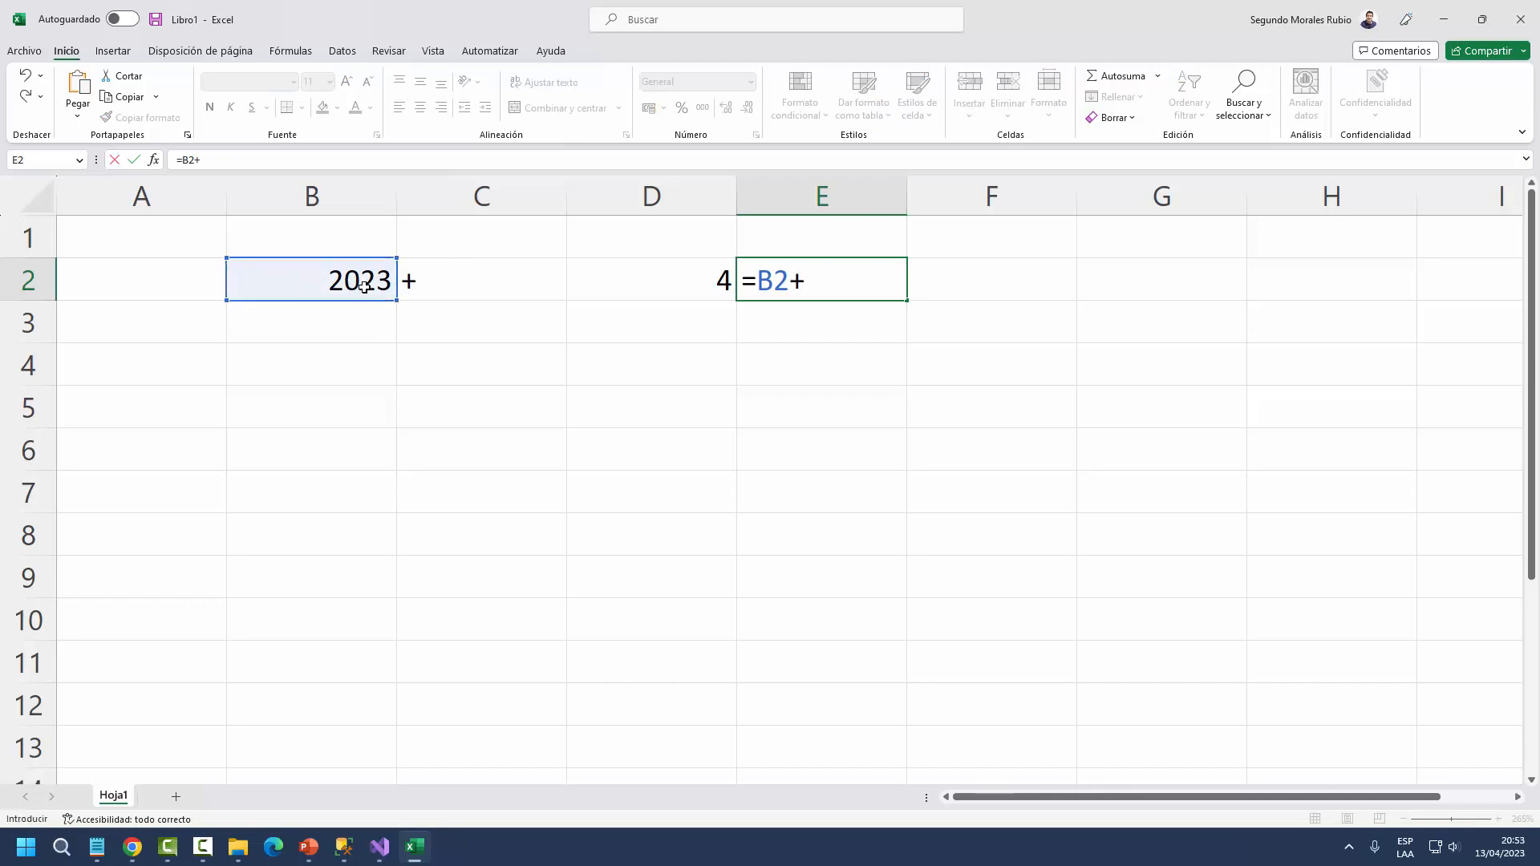
{"action": "left_click", "coordinate": [632, 274]}
{"action": "key", "text": "Return"}
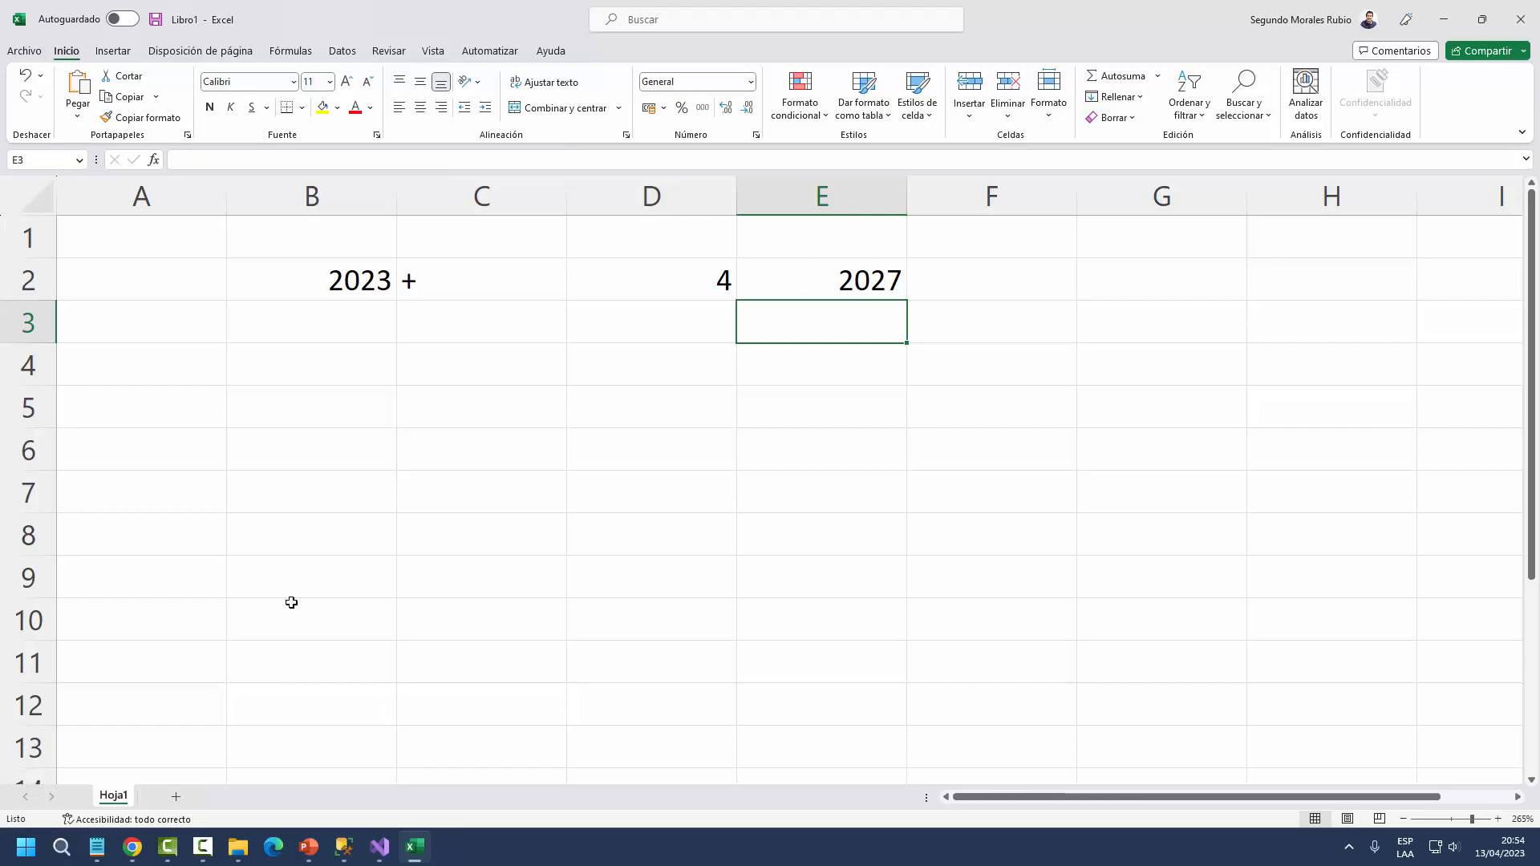
{"action": "left_click", "coordinate": [378, 857]}
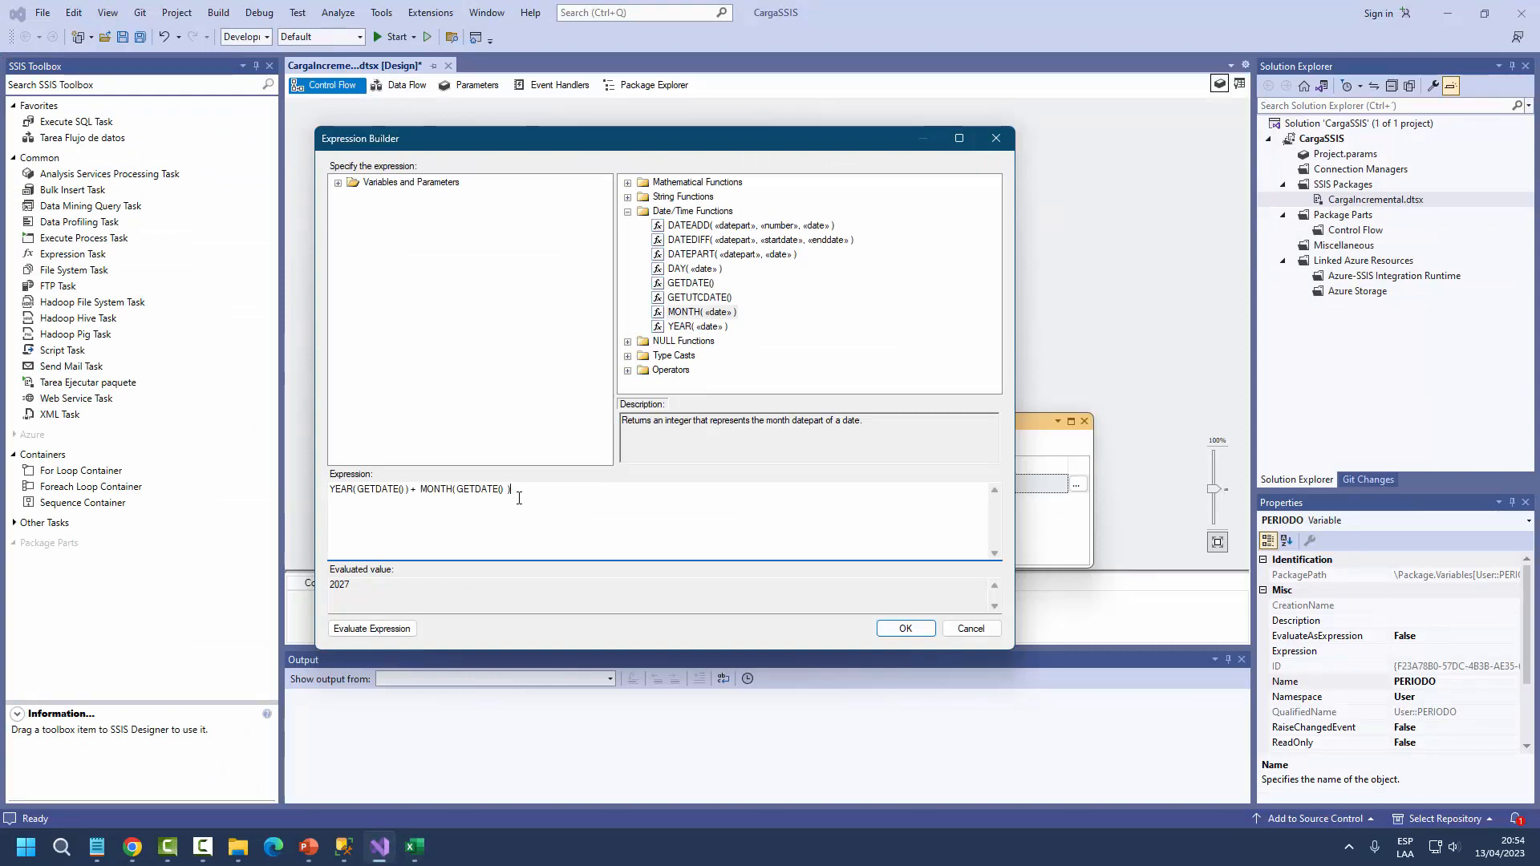
{"action": "key", "text": "F10"}
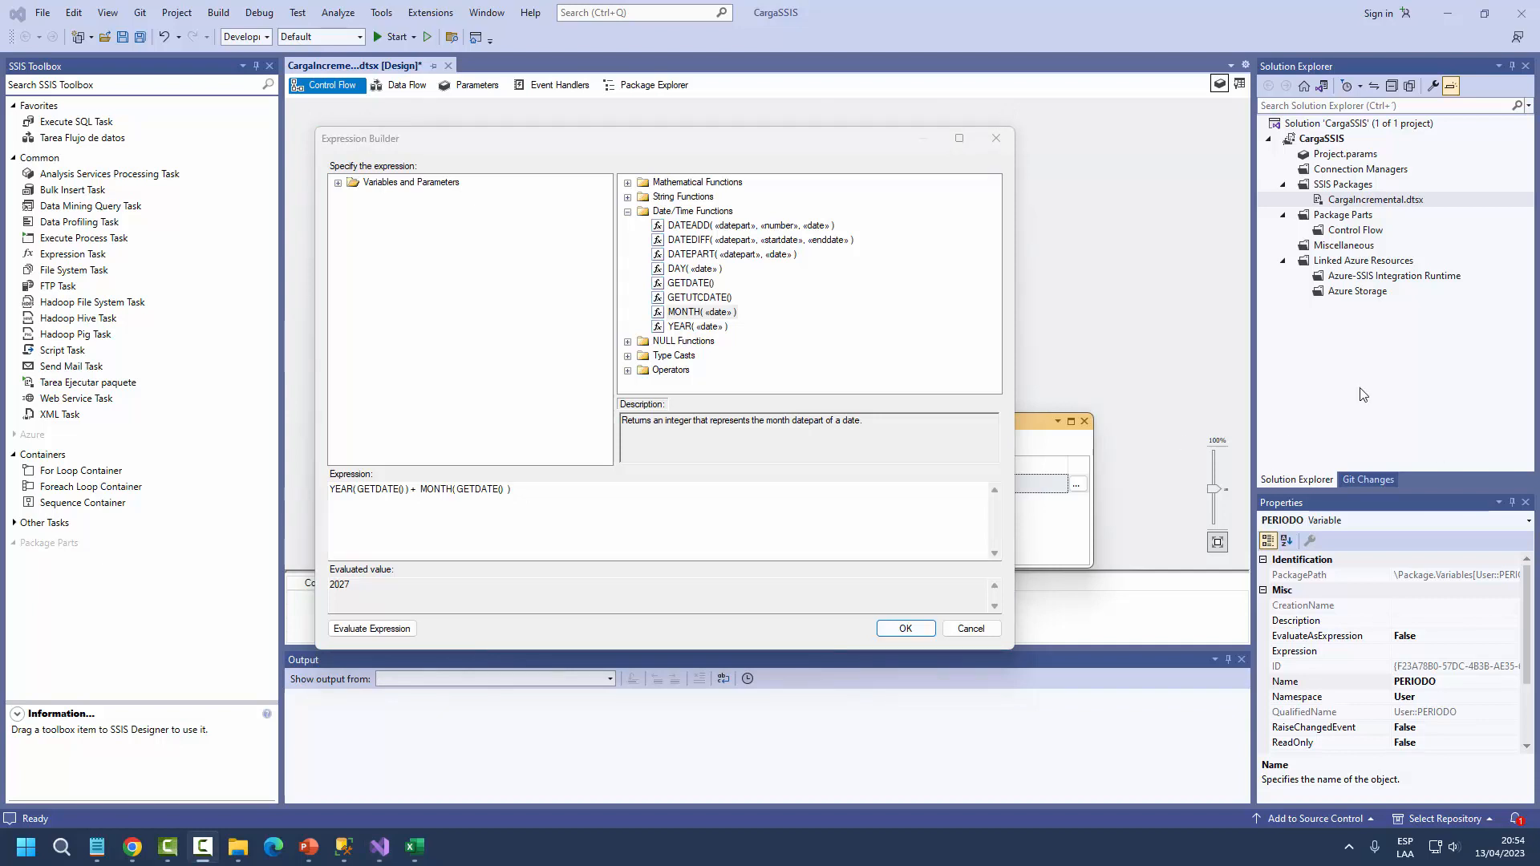
{"action": "key", "text": "alt+Tab"}
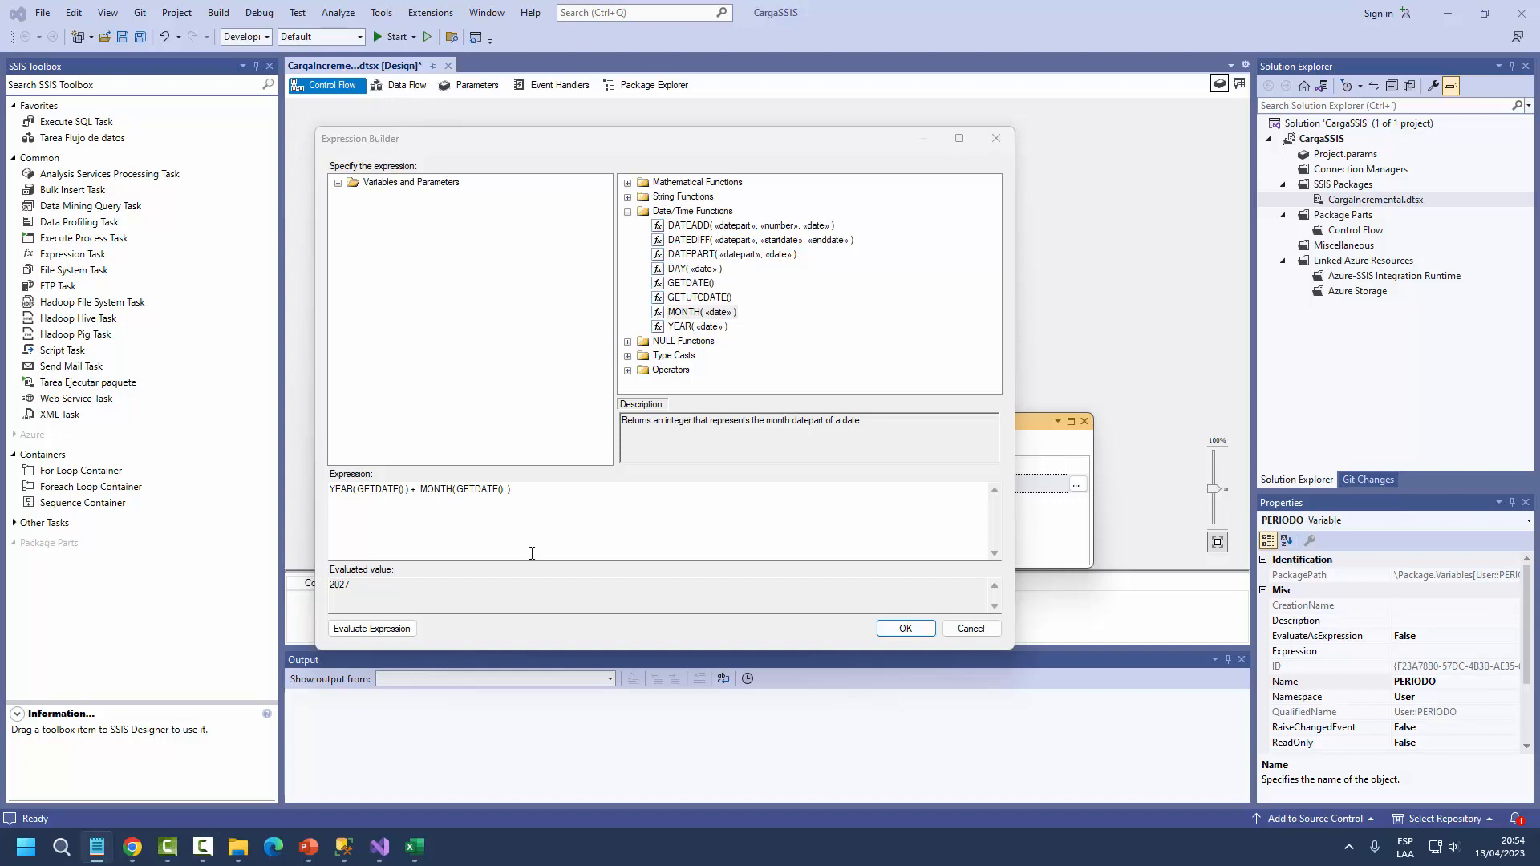
{"action": "left_click", "coordinate": [521, 491]}
{"action": "key", "text": "ctrl+a"}
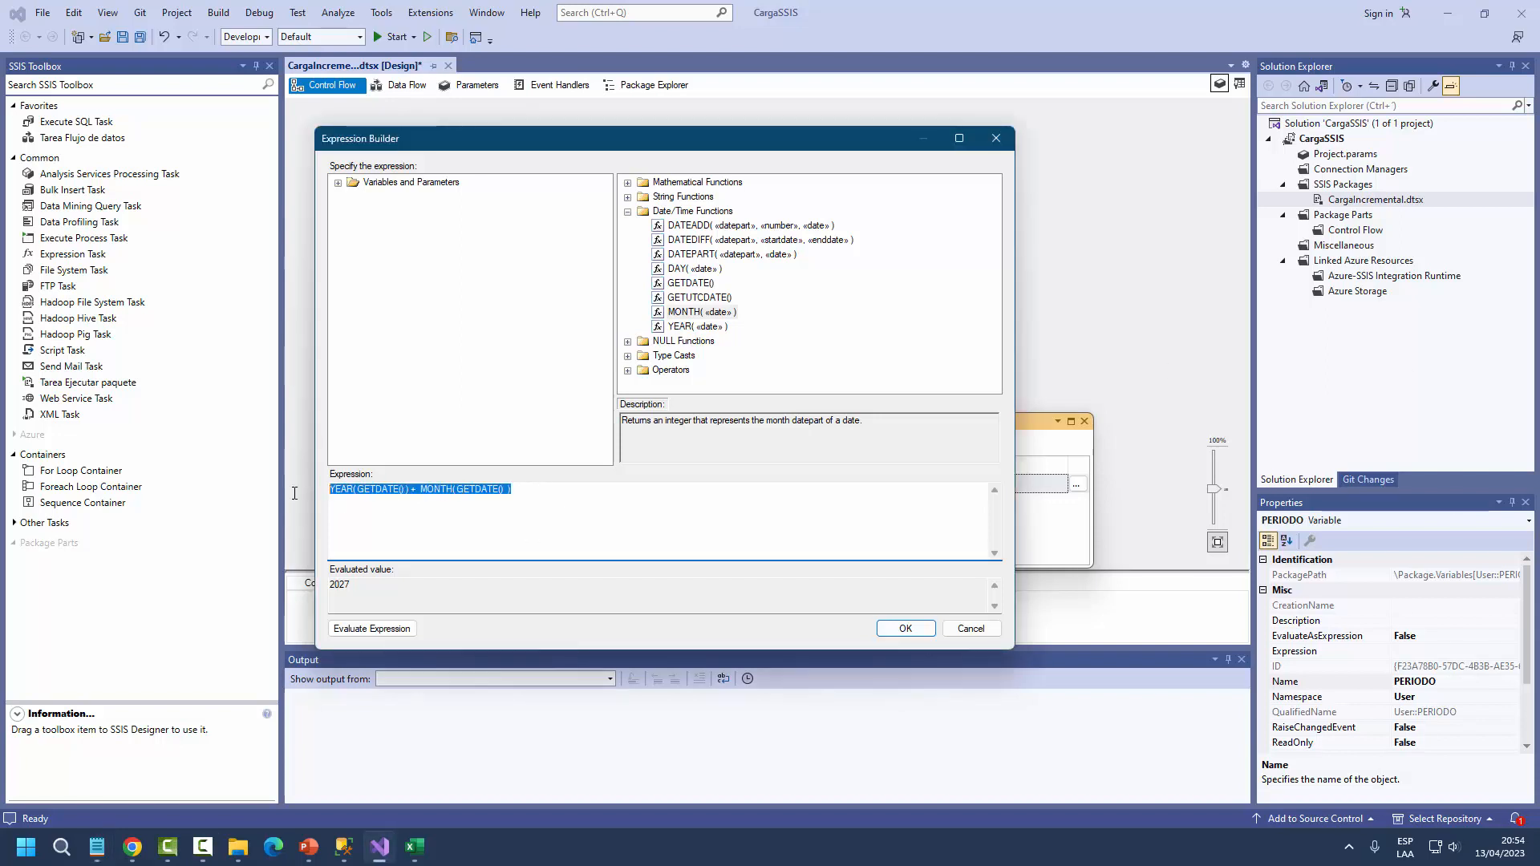
{"action": "left_click", "coordinate": [421, 492]}
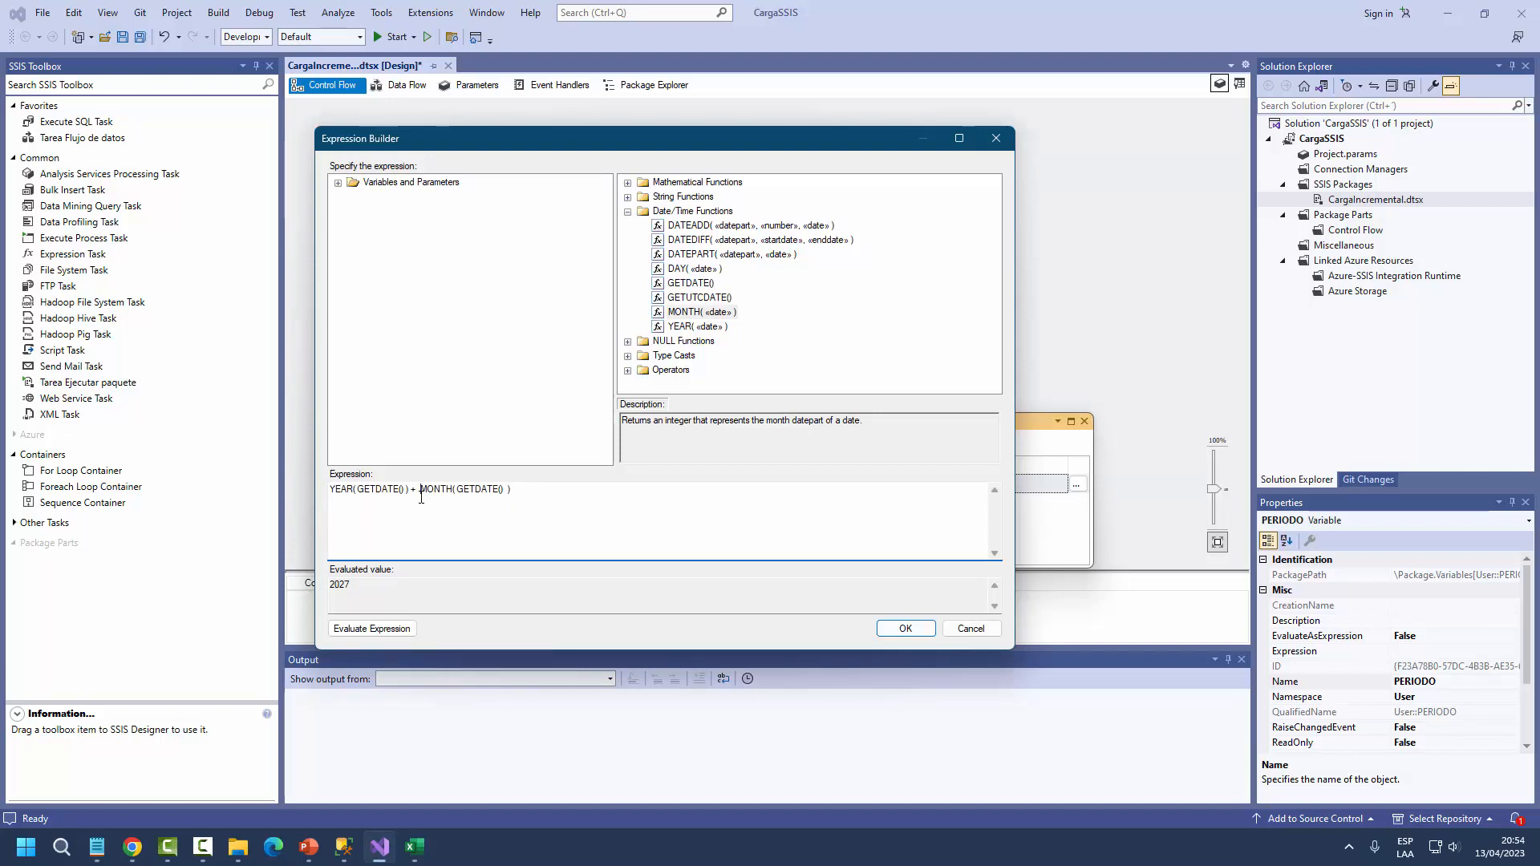
- Insert the (DT_WSTR, «length») type cast in front of YEAR(GETDATE()) in the expression
{"action": "left_click", "coordinate": [628, 213]}
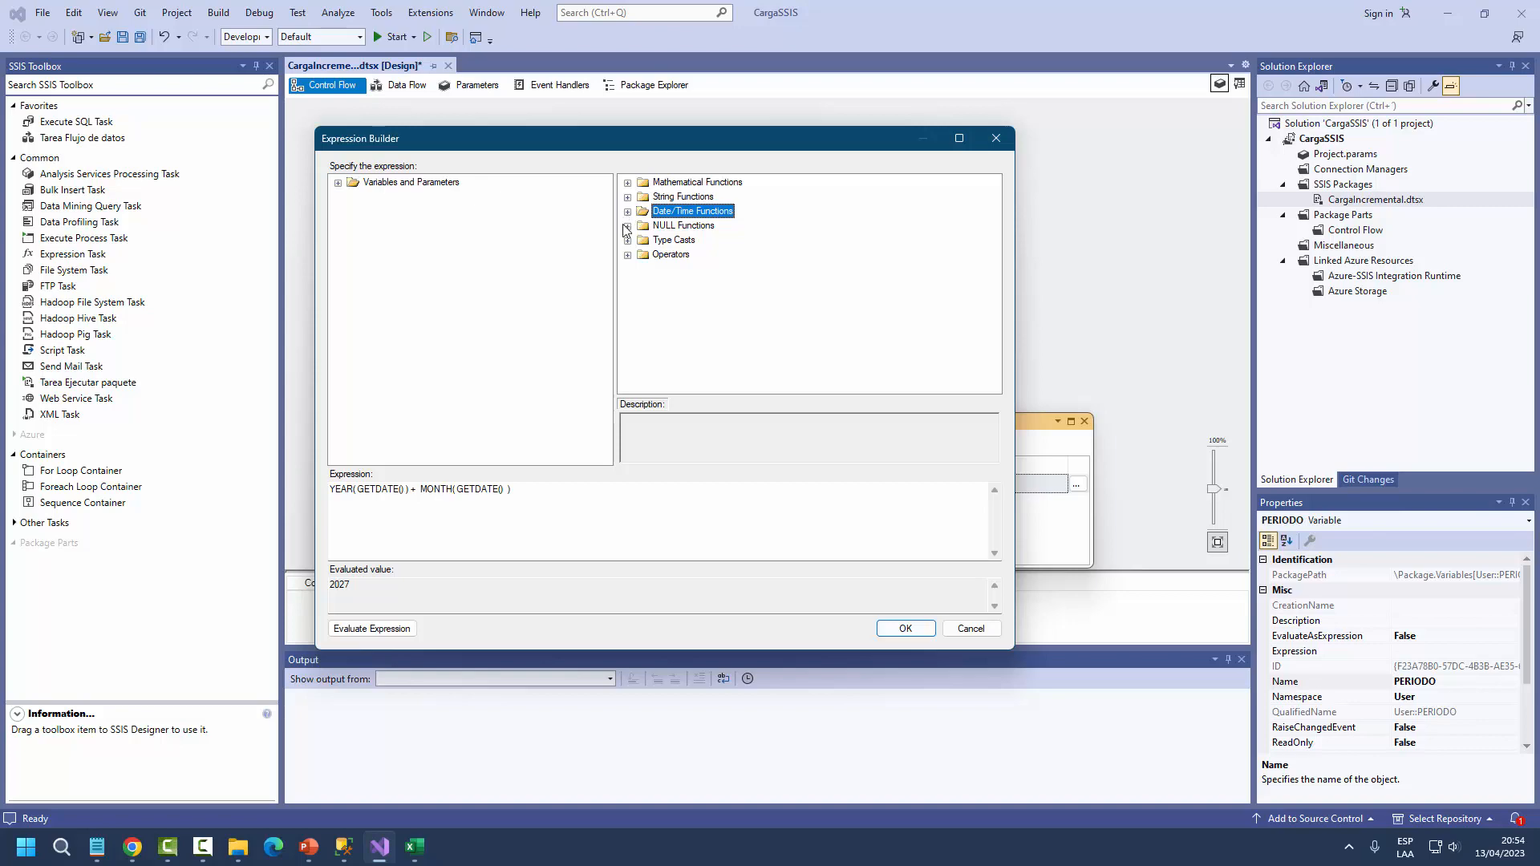
{"action": "left_click", "coordinate": [670, 243]}
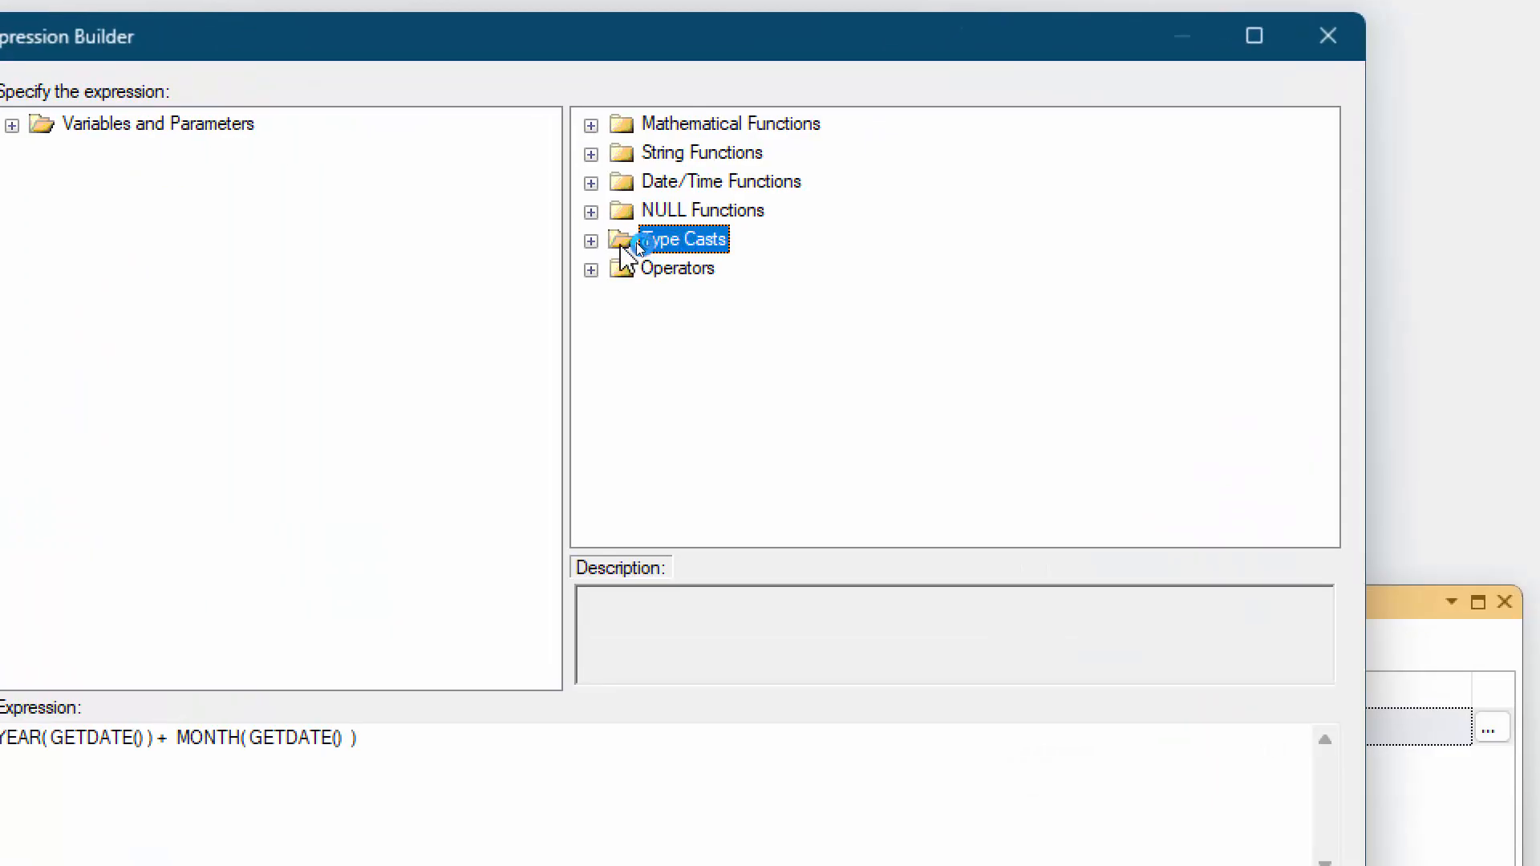
{"action": "left_click", "coordinate": [628, 242]}
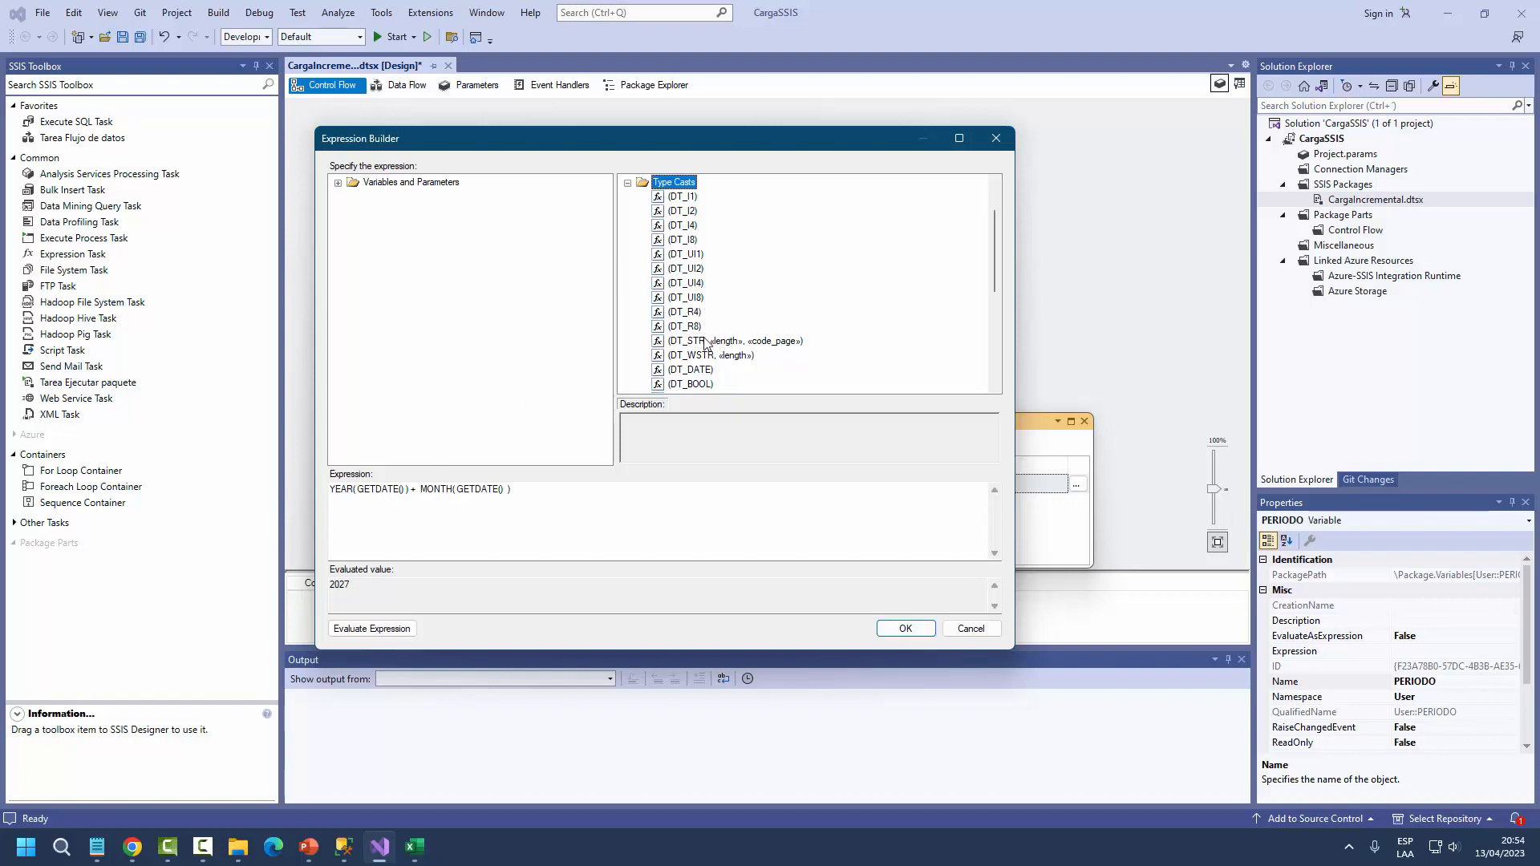
{"action": "scroll", "coordinate": [701, 345], "scroll_direction": "down", "scroll_amount": 3}
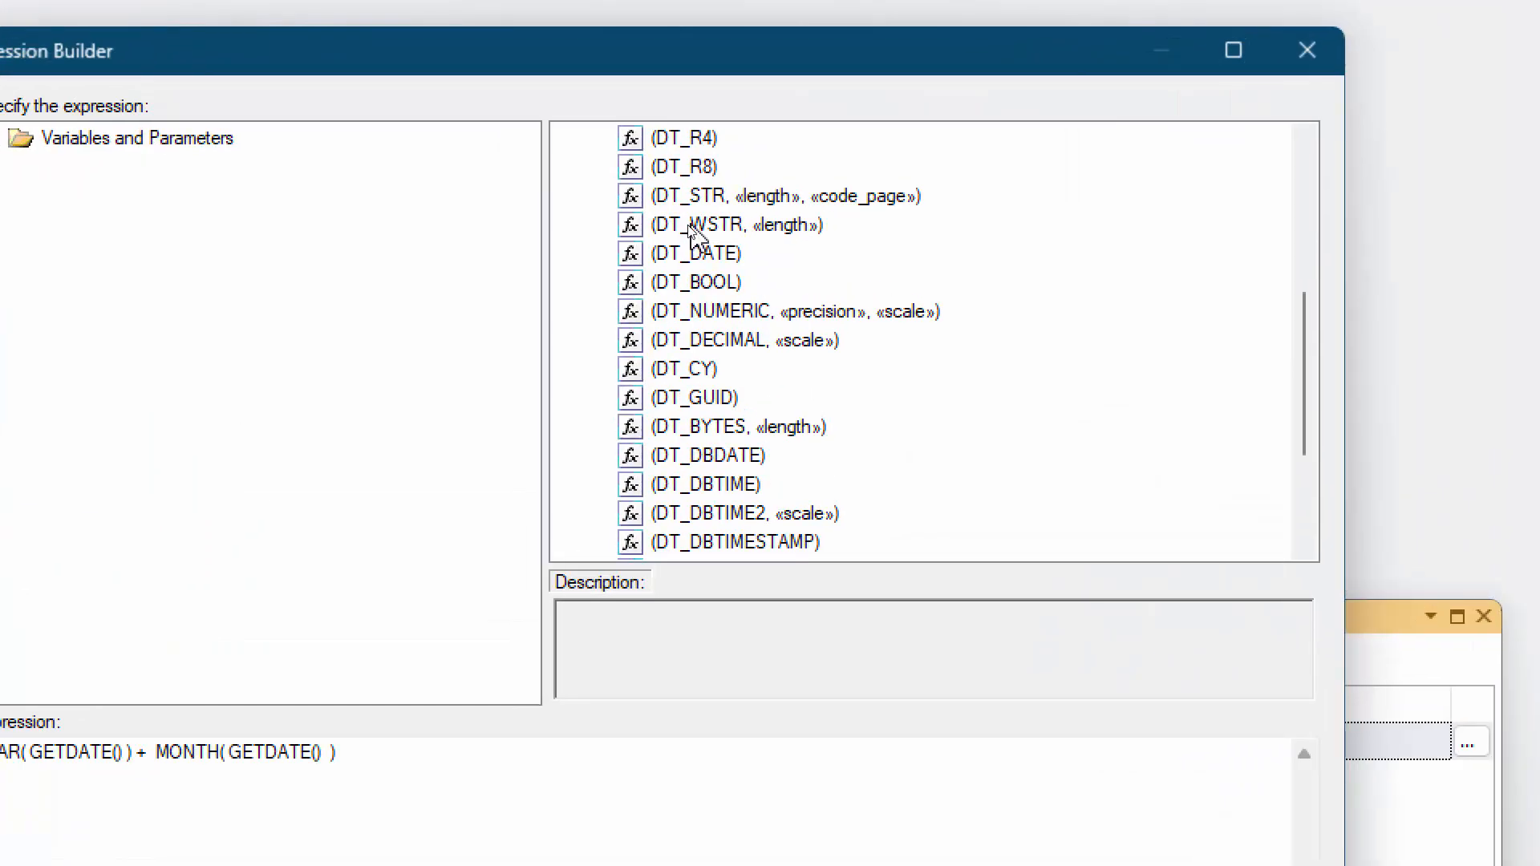
{"action": "left_click", "coordinate": [687, 227]}
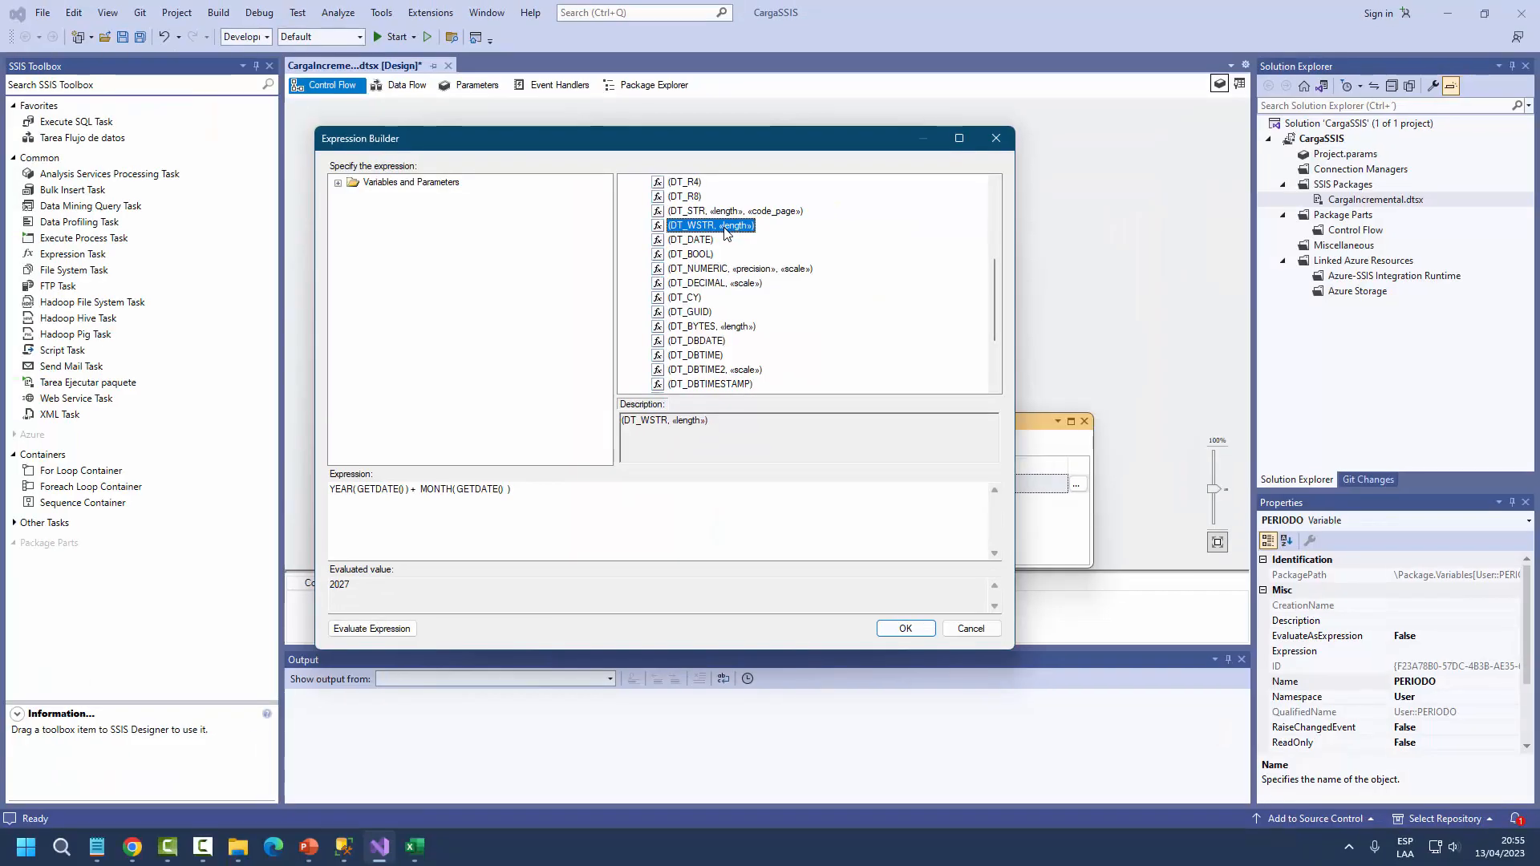
{"action": "left_click_drag", "start_coordinate": [700, 231], "coordinate": [340, 502]}
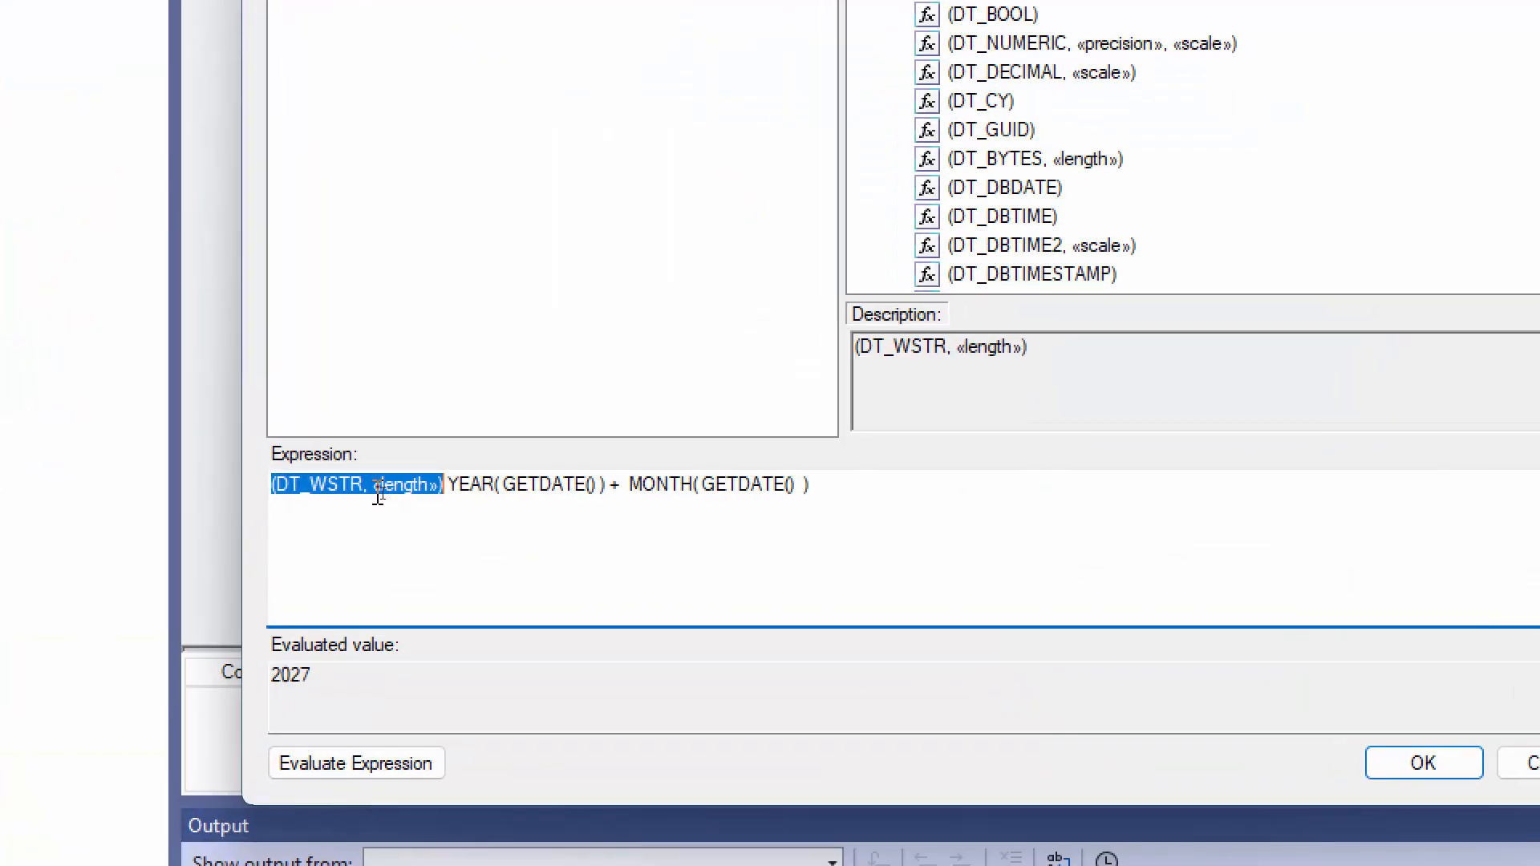
- Replace the length placeholder in the year's DT_WSTR cast with 4
{"action": "left_click", "coordinate": [377, 489]}
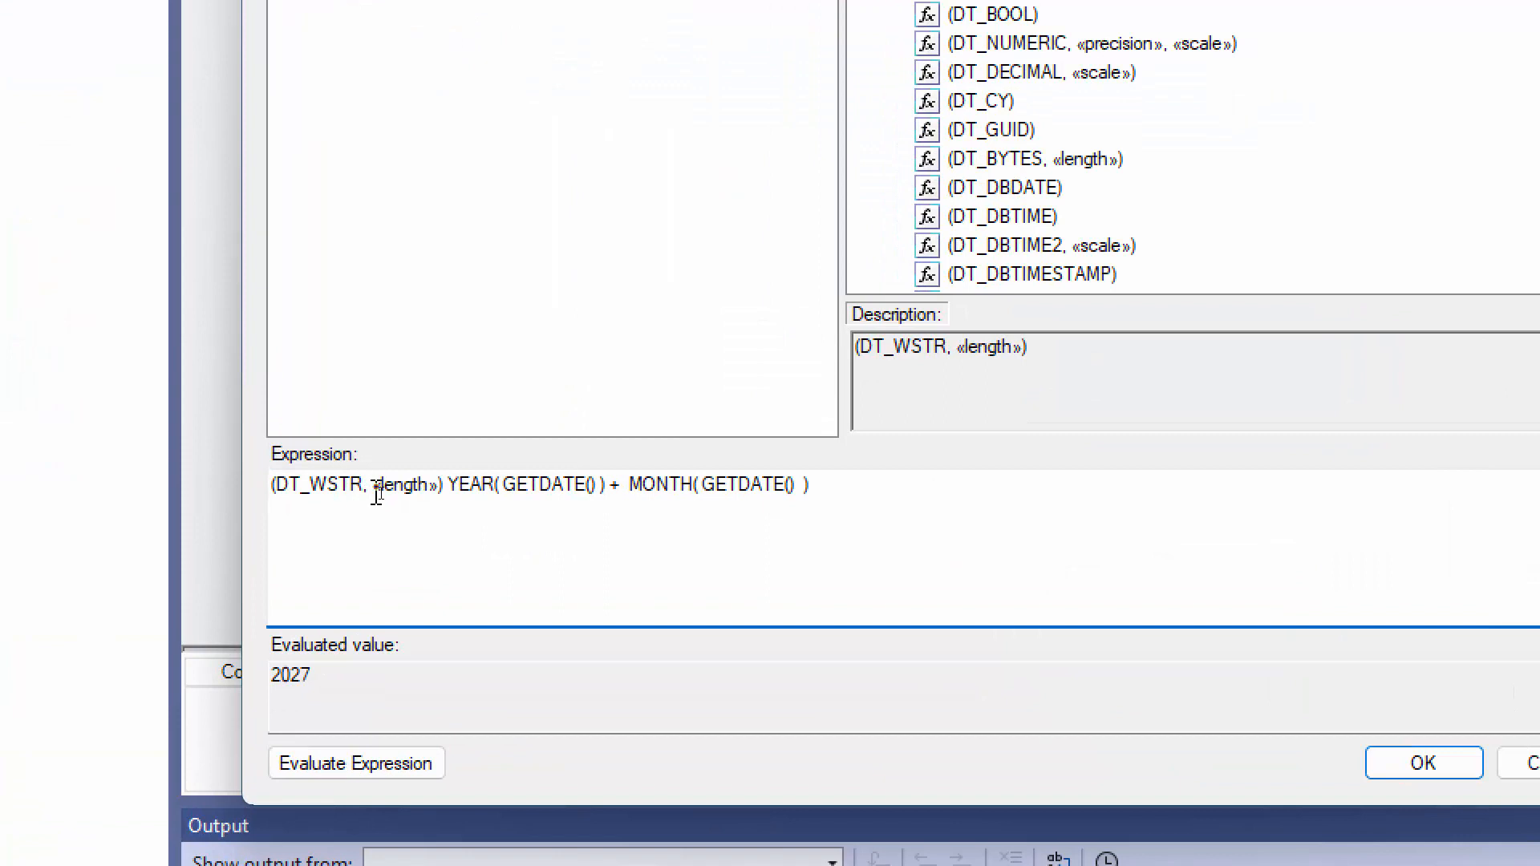
{"action": "double_click", "coordinate": [397, 491]}
{"action": "left_click", "coordinate": [410, 488]}
{"action": "key", "text": "BackSpace"}
{"action": "key", "text": "BackSpace"}
{"action": "key", "text": "BackSpace"}
{"action": "key", "text": "BackSpace"}
{"action": "key", "text": "BackSpace"}
{"action": "key", "text": "BackSpace"}
{"action": "key", "text": "BackSpace"}
{"action": "key", "text": "BackSpace"}
{"action": "type", "text": "4"}
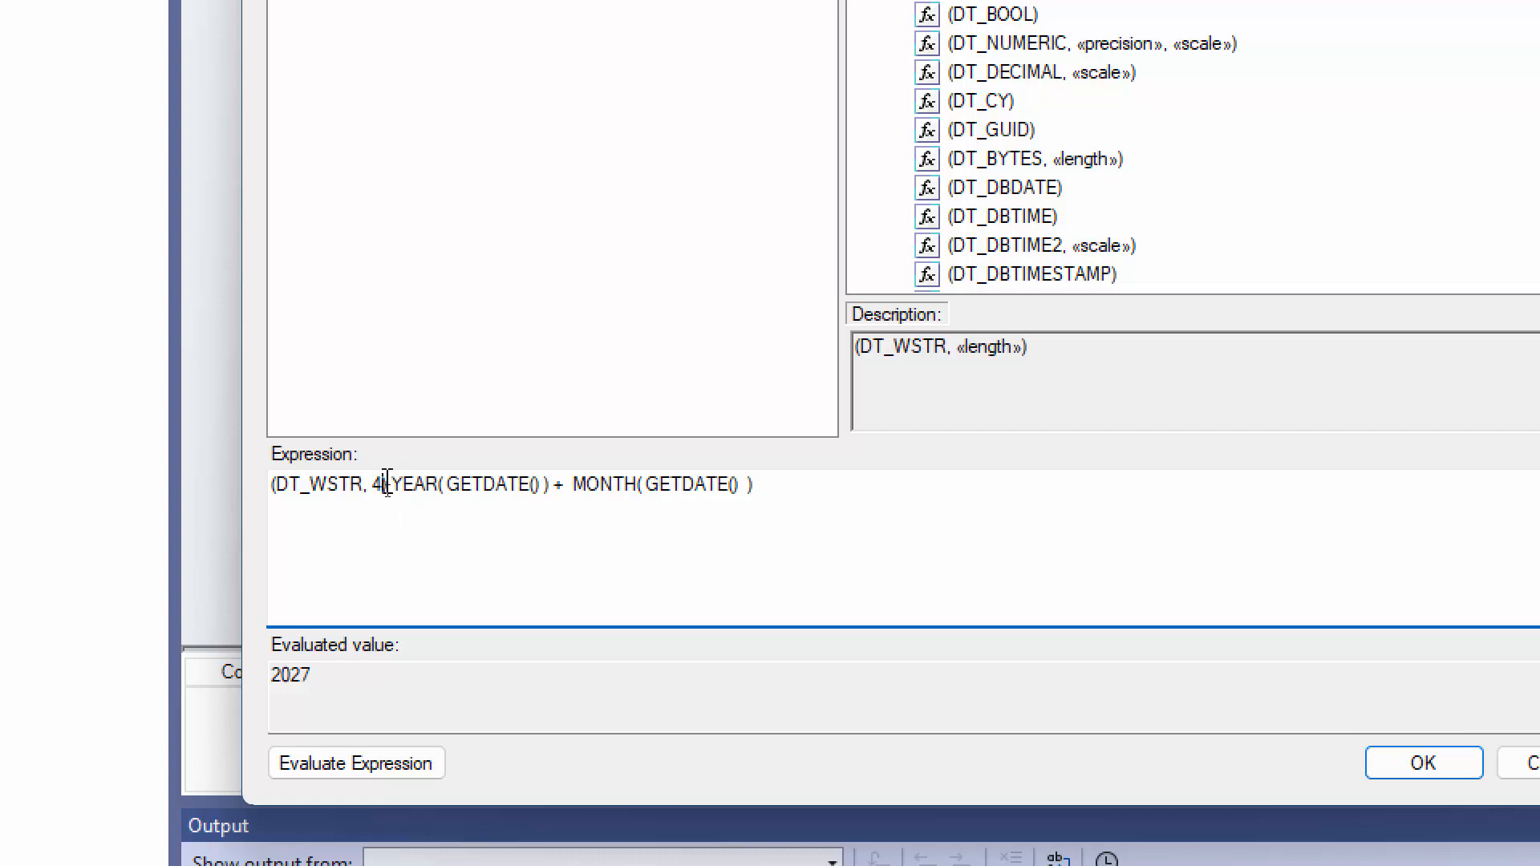
- Insert a DT_WSTR type cast in front of MONTH(GETDATE()) and set its length to 2
{"action": "left_click_drag", "start_coordinate": [389, 486], "coordinate": [275, 498]}
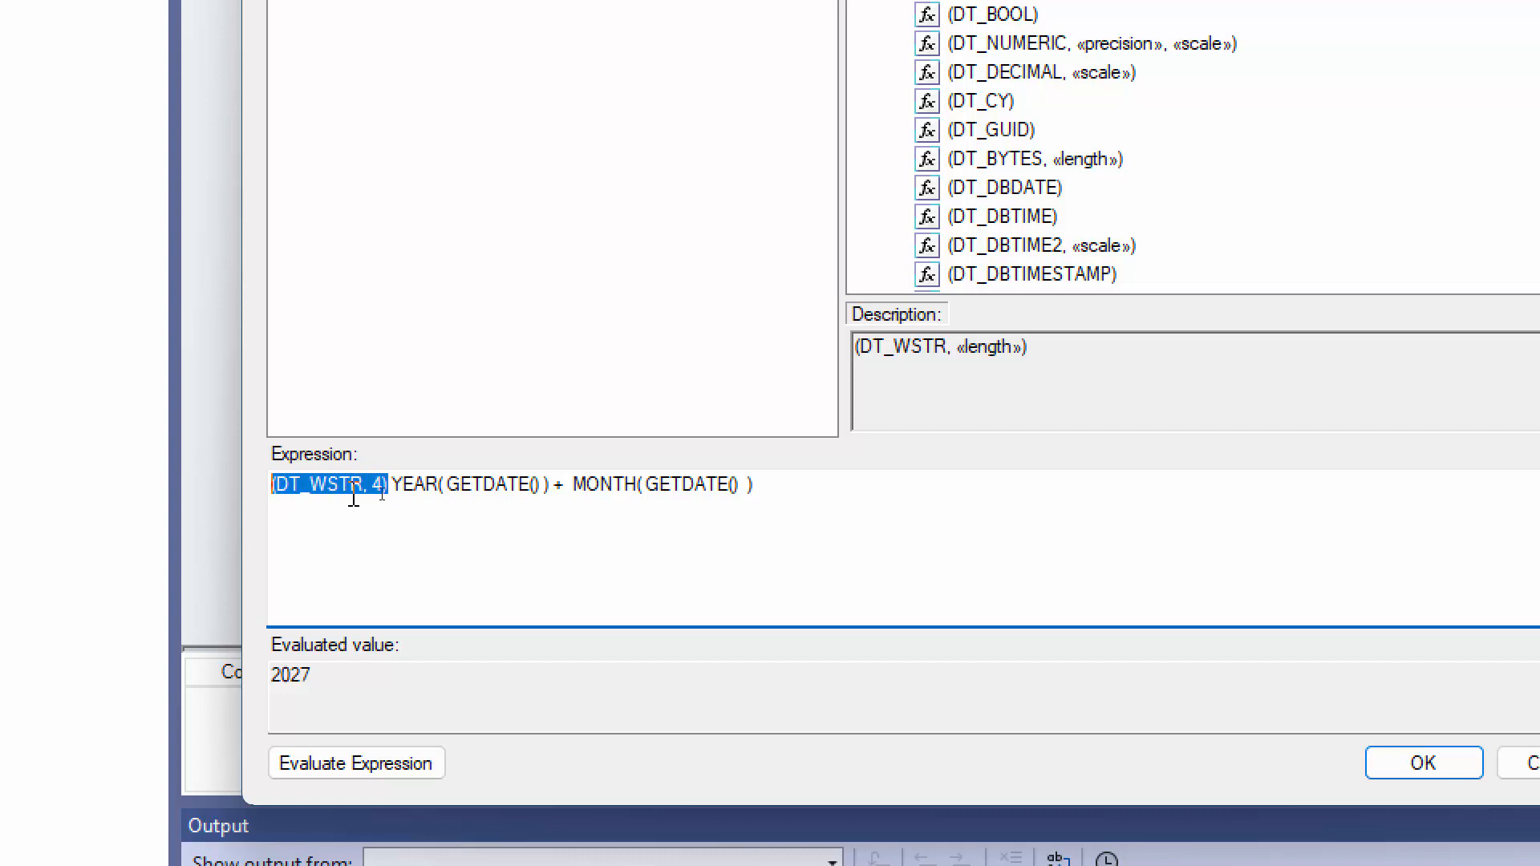
{"action": "left_click_drag", "start_coordinate": [393, 487], "coordinate": [552, 487]}
{"action": "left_click", "coordinate": [574, 488]}
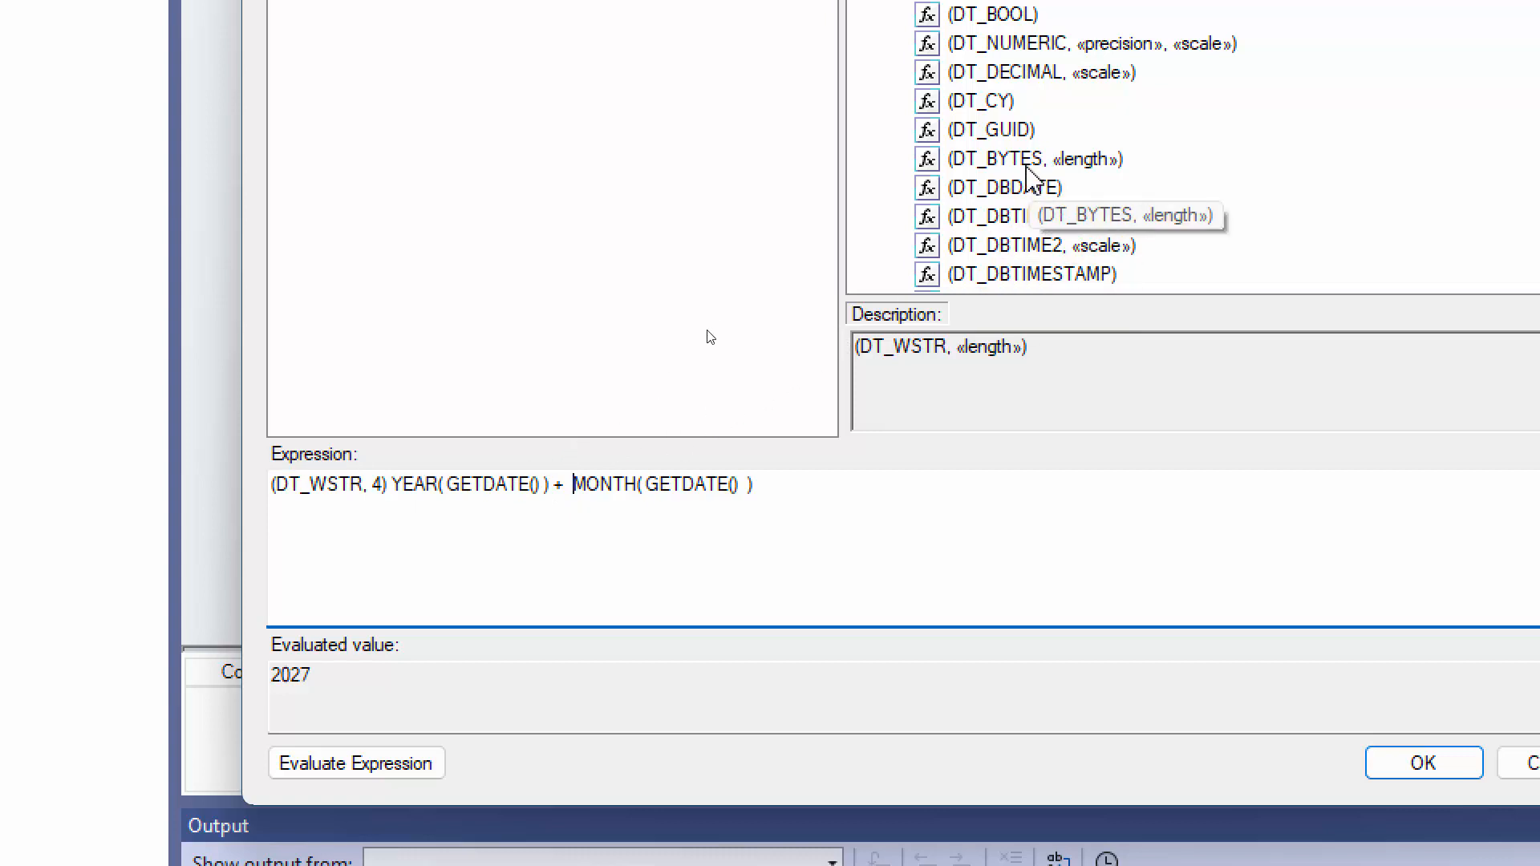
{"action": "scroll", "coordinate": [1033, 170], "scroll_direction": "down", "scroll_amount": 3}
{"action": "scroll", "coordinate": [1028, 172], "scroll_direction": "up", "scroll_amount": 5}
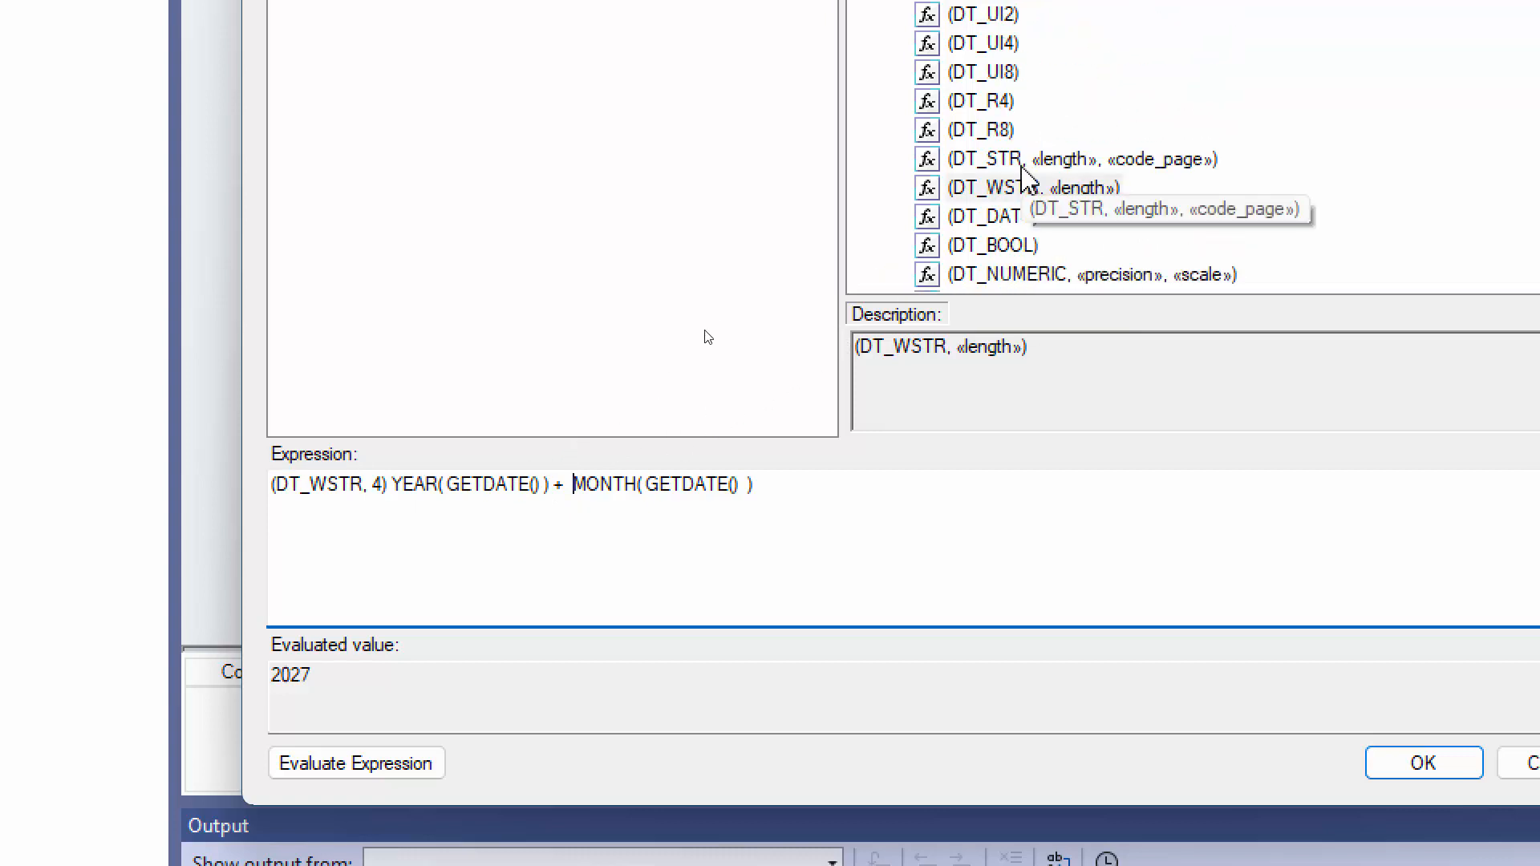
{"action": "left_click_drag", "start_coordinate": [1032, 189], "coordinate": [586, 517]}
{"action": "left_click", "coordinate": [719, 498]}
{"action": "double_click", "coordinate": [716, 499]}
{"action": "type", "text": "2)"}
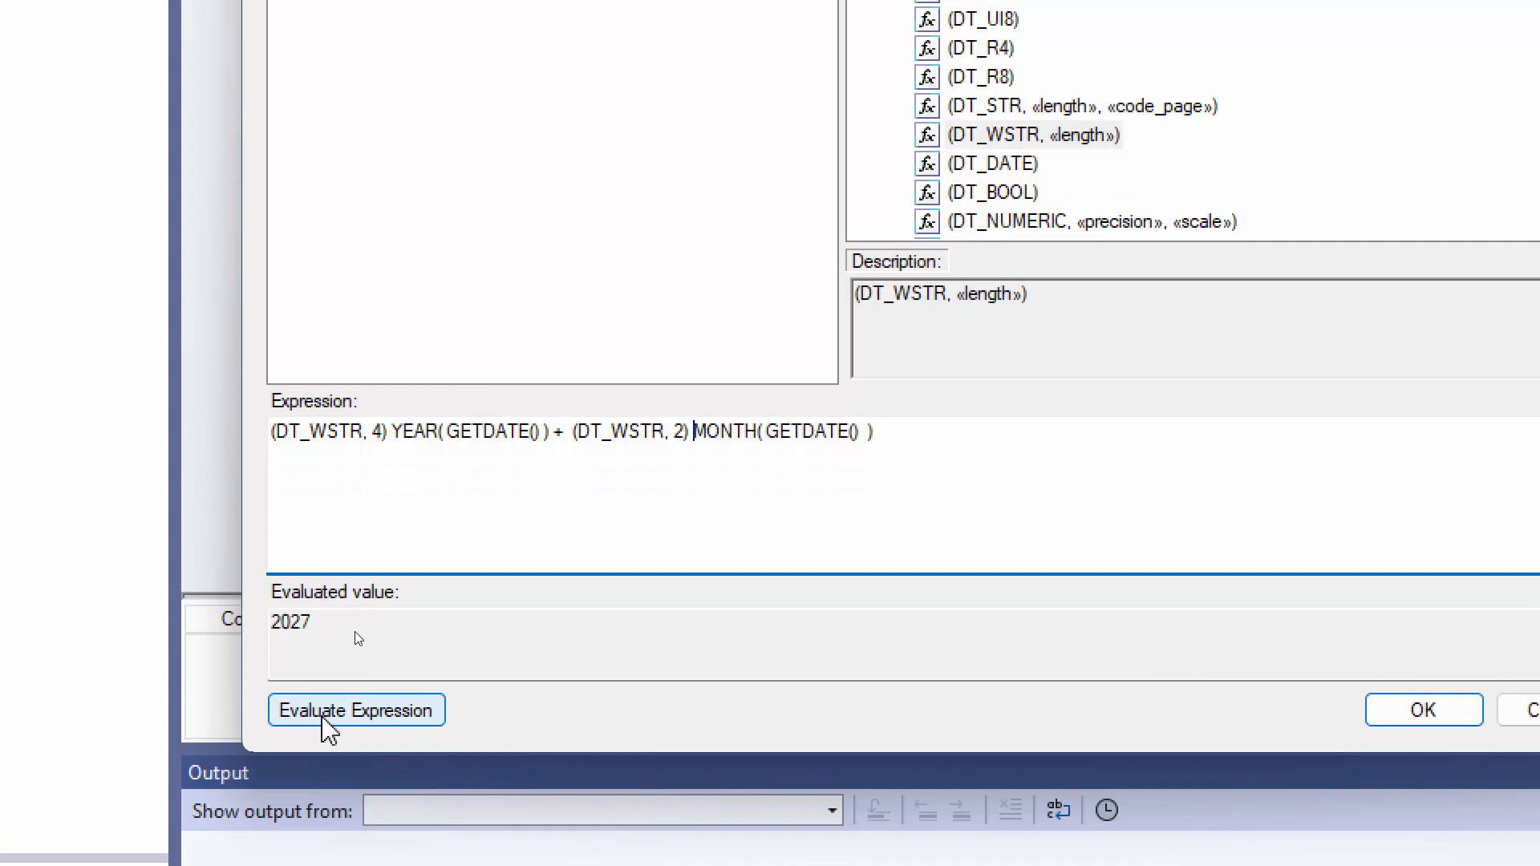
- Evaluate the expression with both DT_WSTR casts and review the whole expression
{"action": "left_click", "coordinate": [323, 717]}
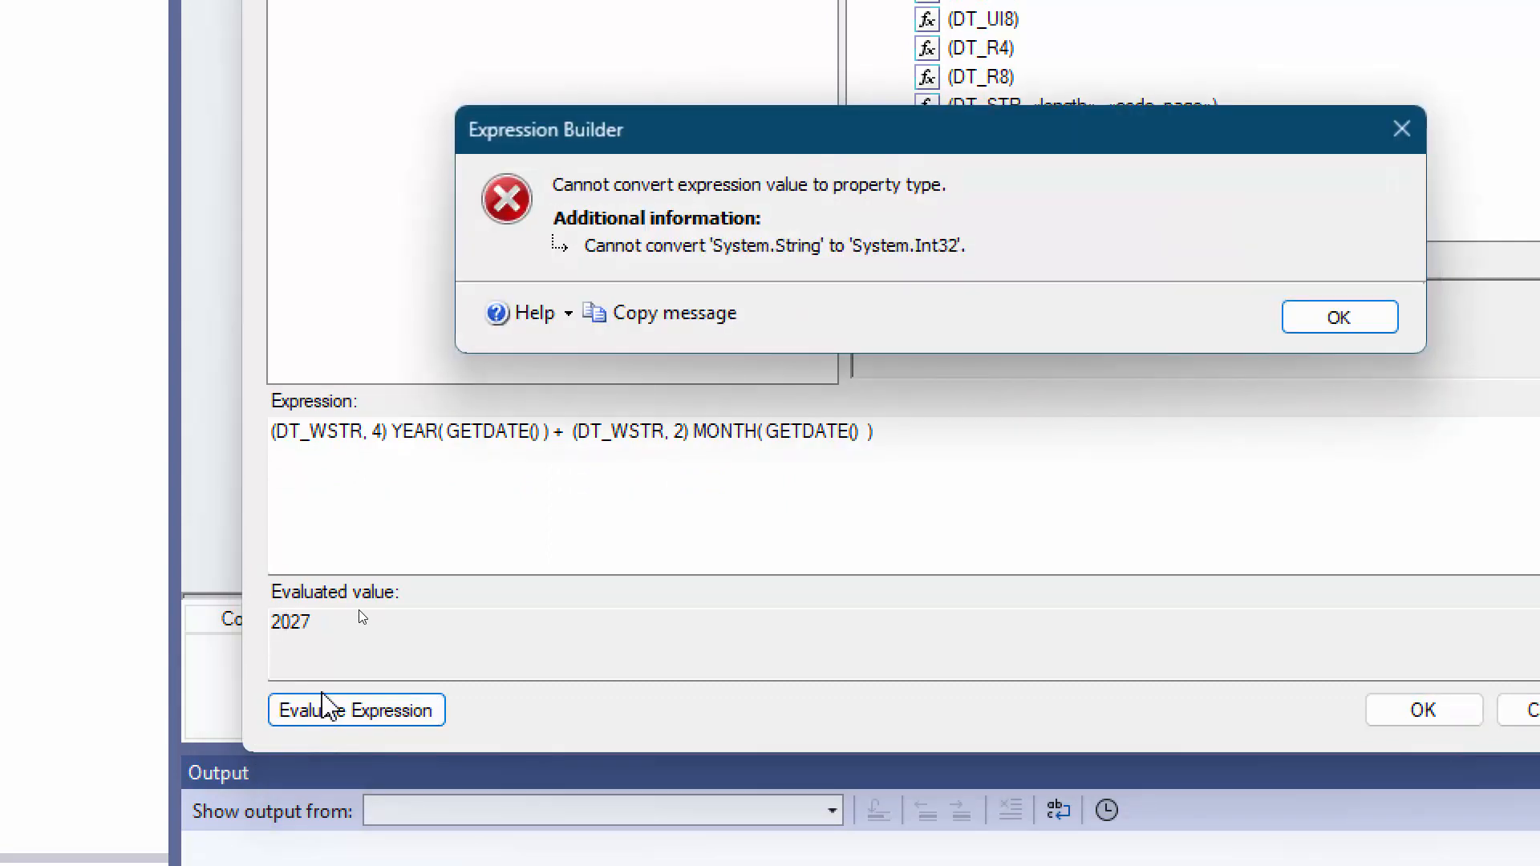
{"action": "left_click_drag", "start_coordinate": [819, 127], "coordinate": [706, 152]}
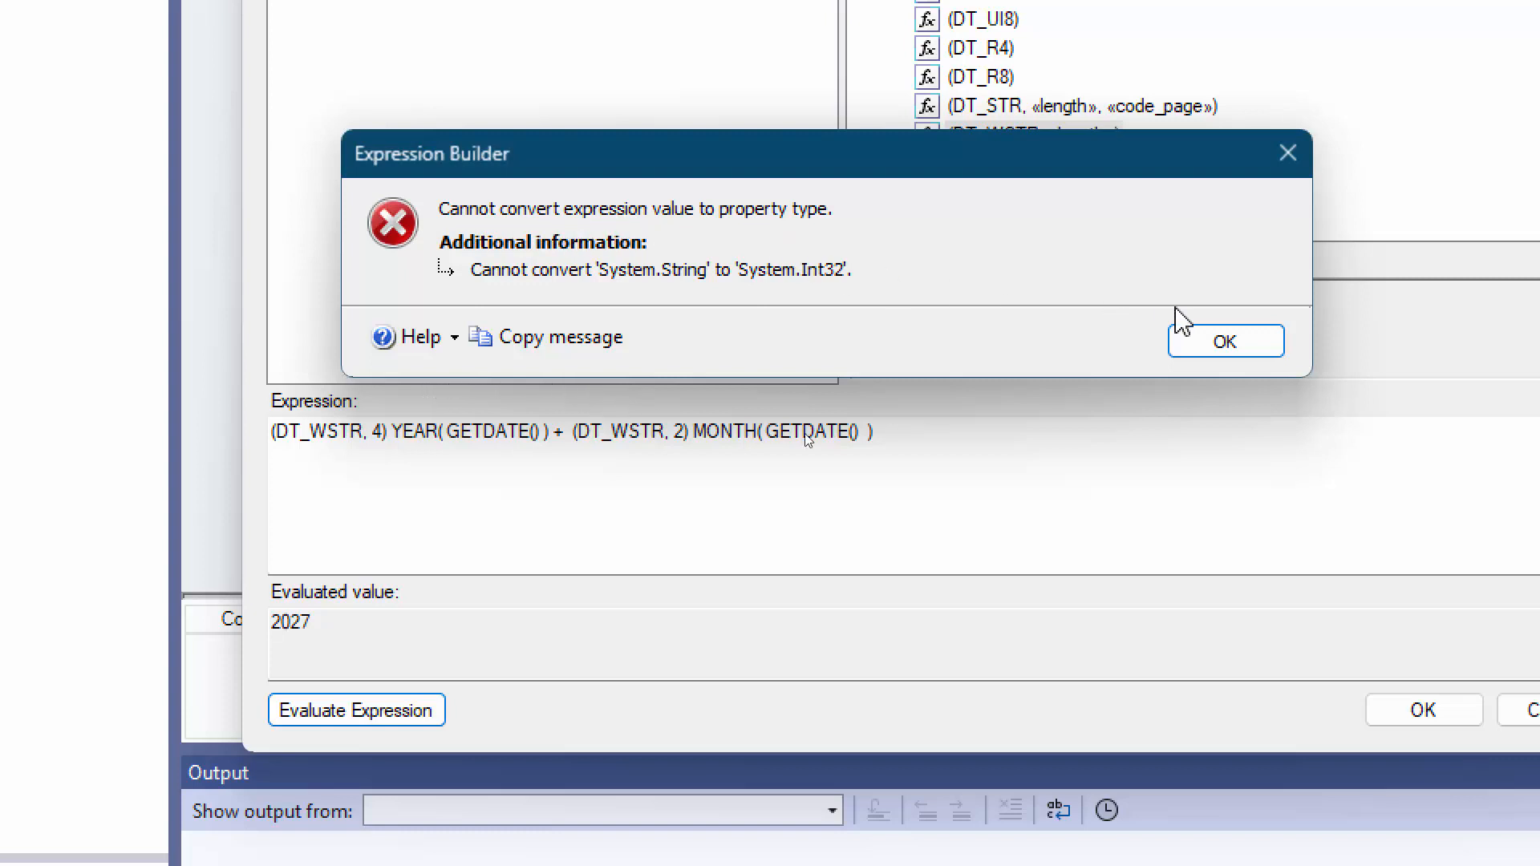
{"action": "left_click", "coordinate": [1301, 166]}
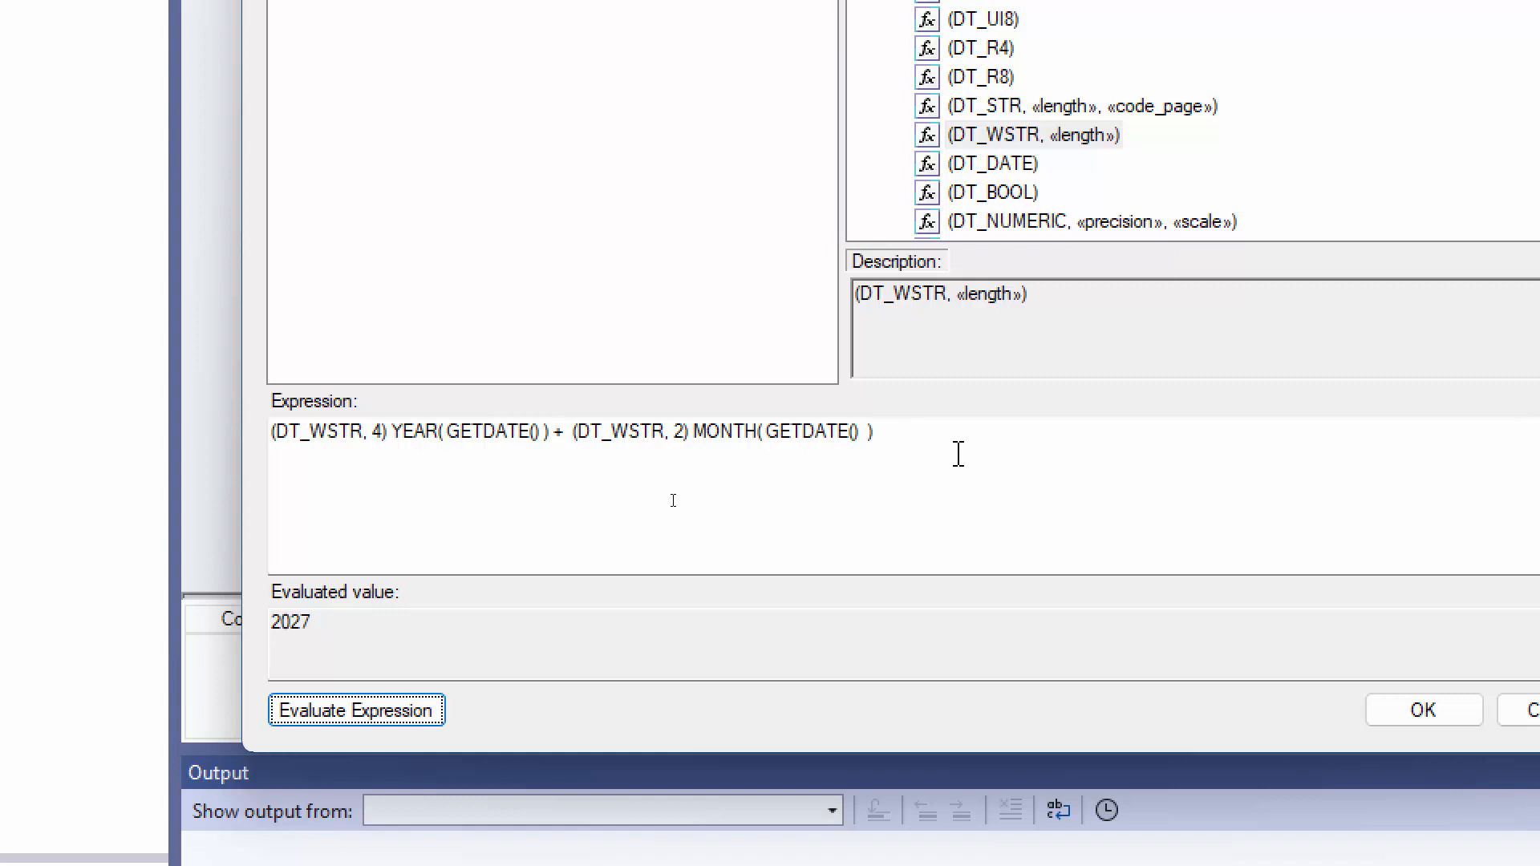
{"action": "left_click_drag", "start_coordinate": [923, 440], "coordinate": [251, 450]}
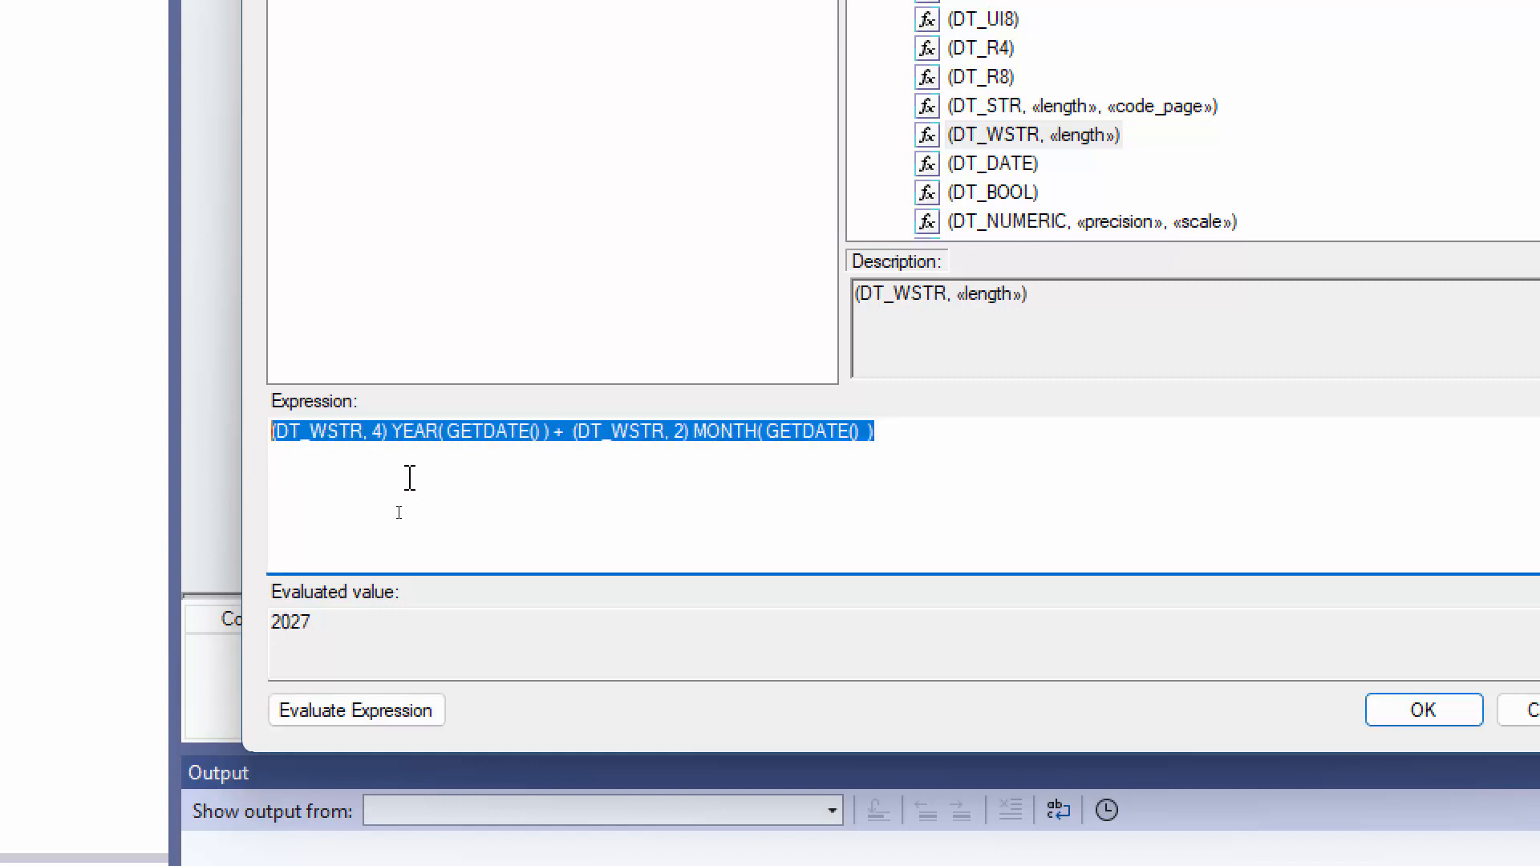
{"action": "left_click", "coordinate": [369, 451]}
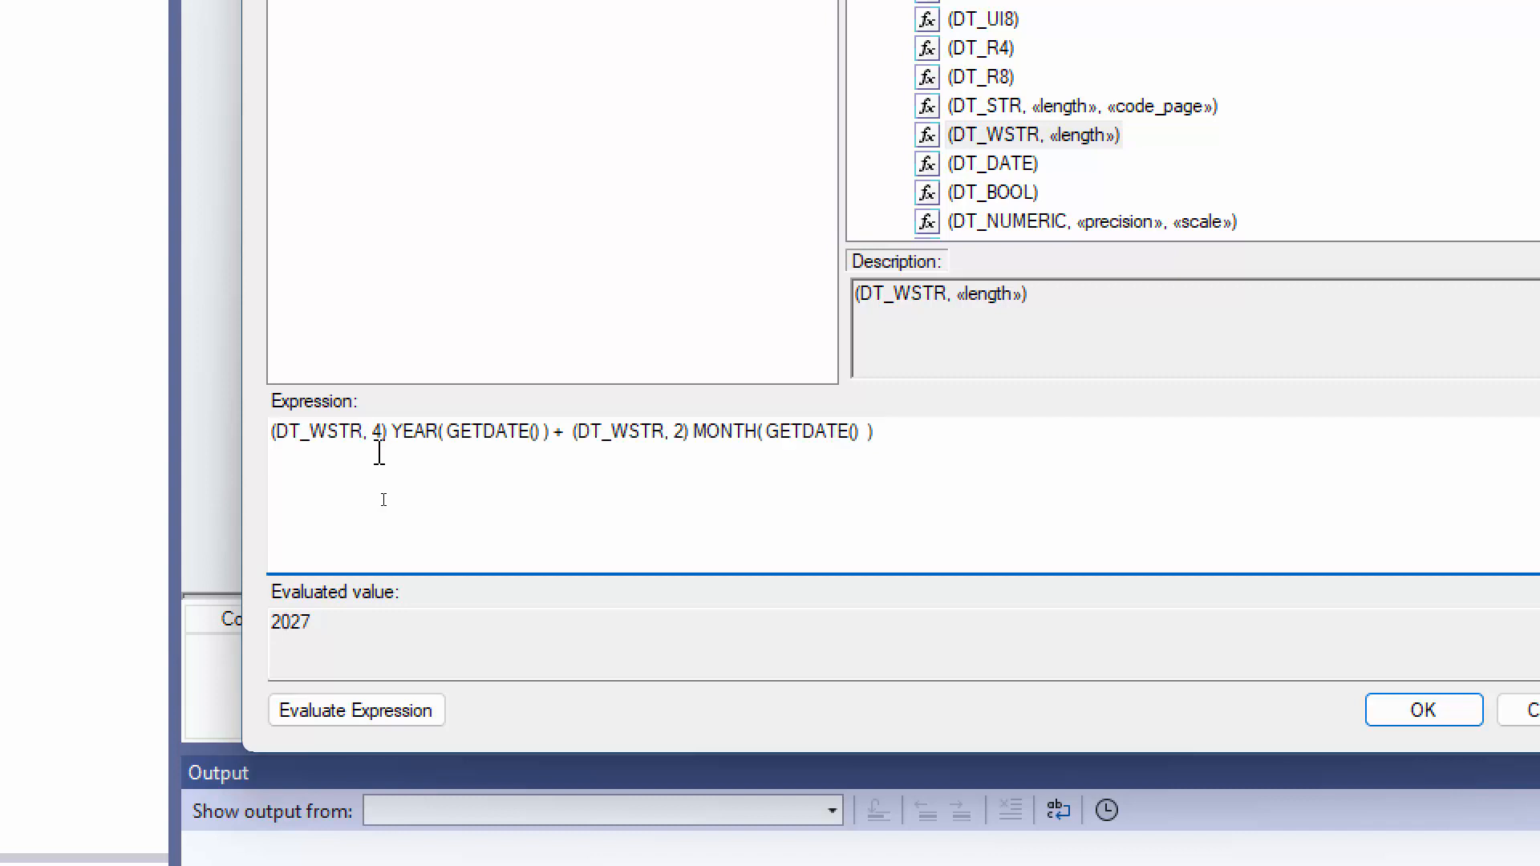
- Insert the (DT_I4) type cast at the start of the expression and evaluate it
{"action": "scroll", "coordinate": [1012, 139], "scroll_direction": "up", "scroll_amount": 2}
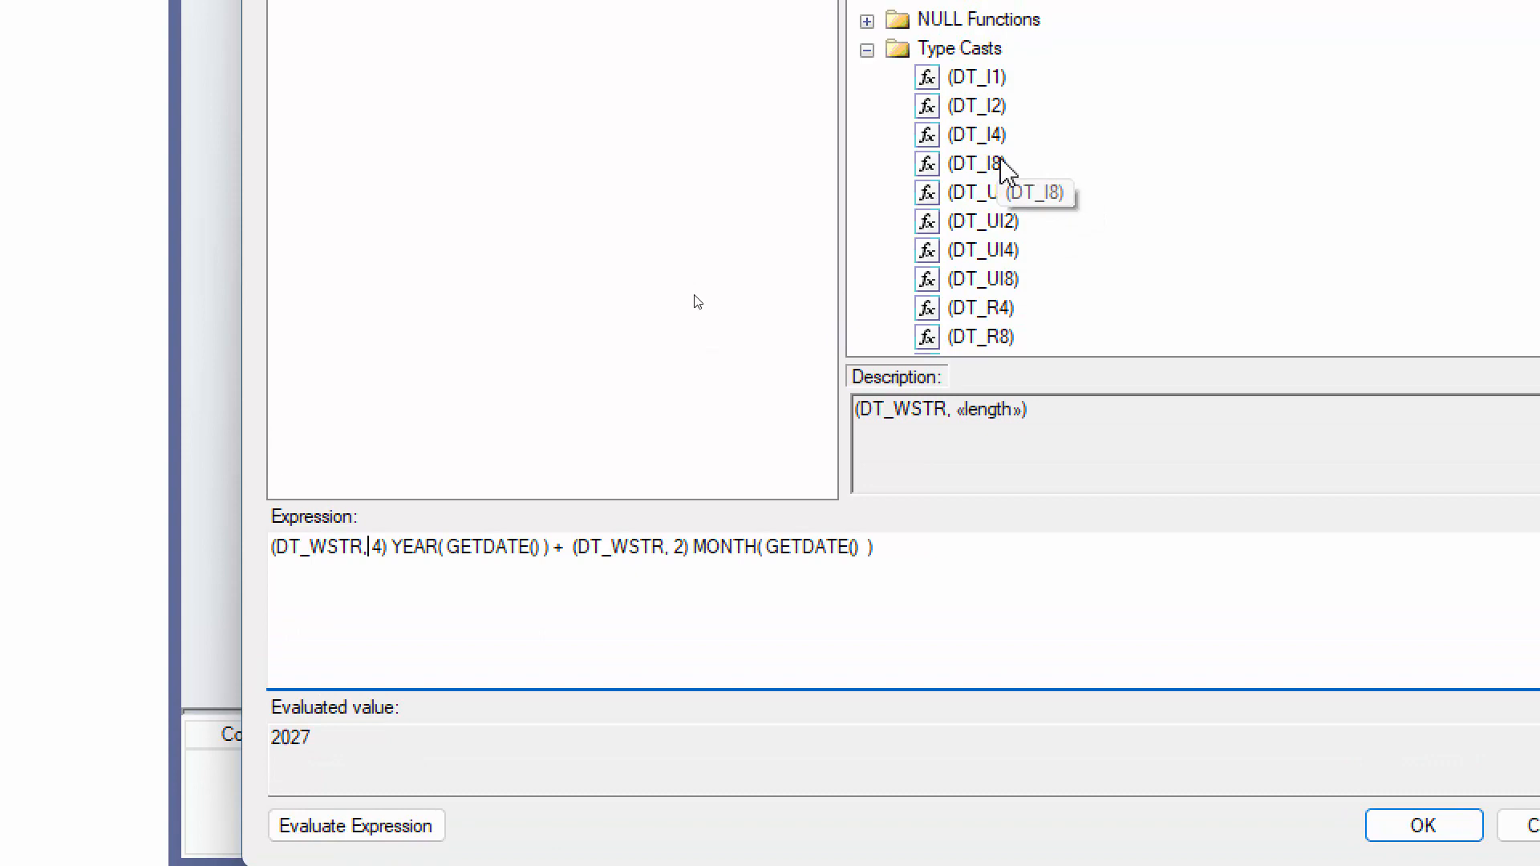
{"action": "left_click", "coordinate": [994, 146]}
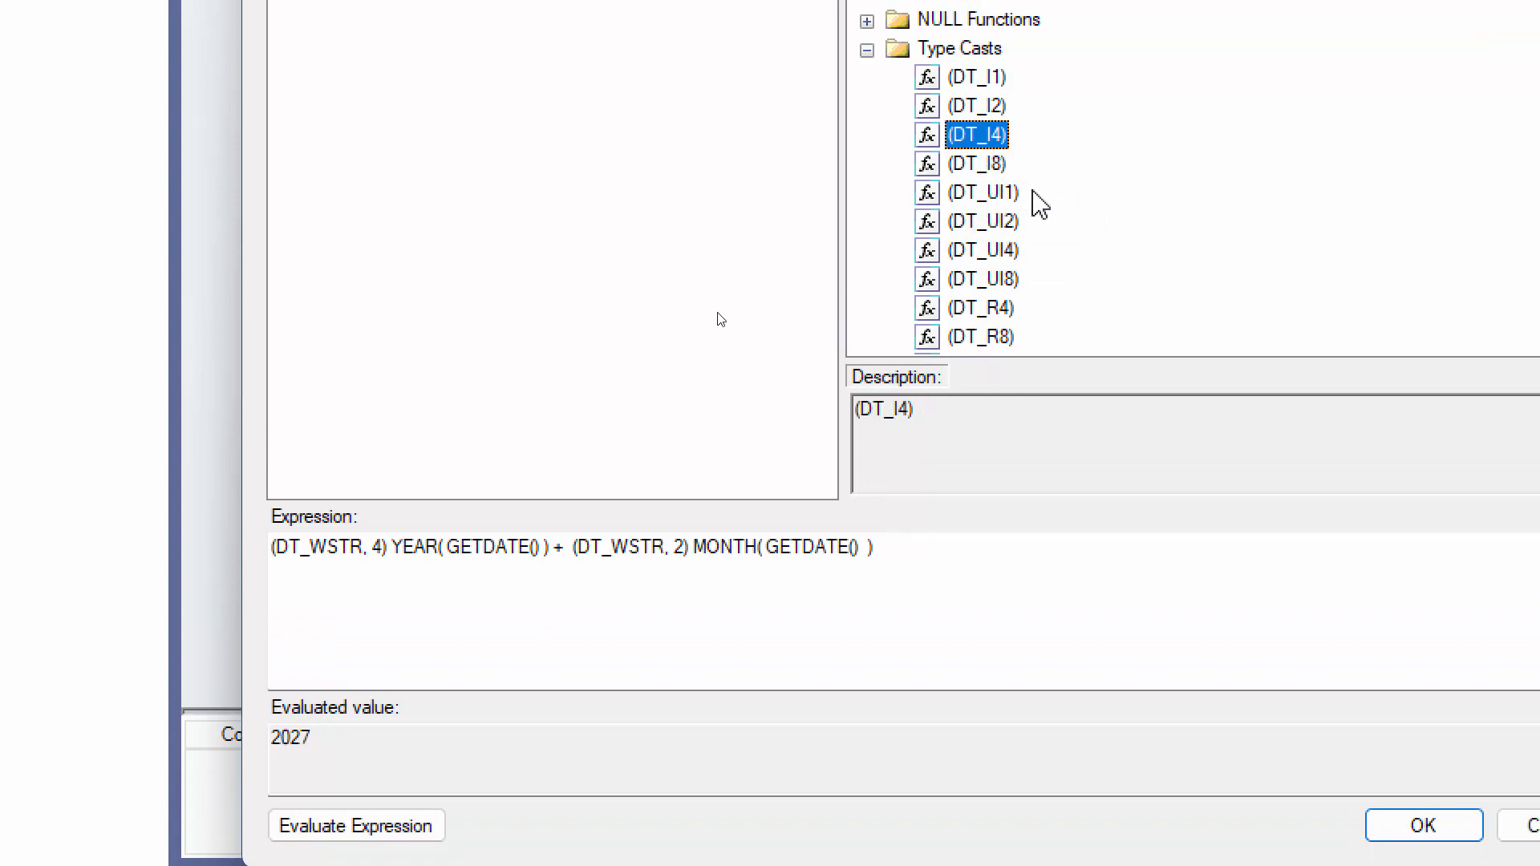
{"action": "left_click_drag", "start_coordinate": [995, 146], "coordinate": [276, 592]}
{"action": "left_click", "coordinate": [329, 573]}
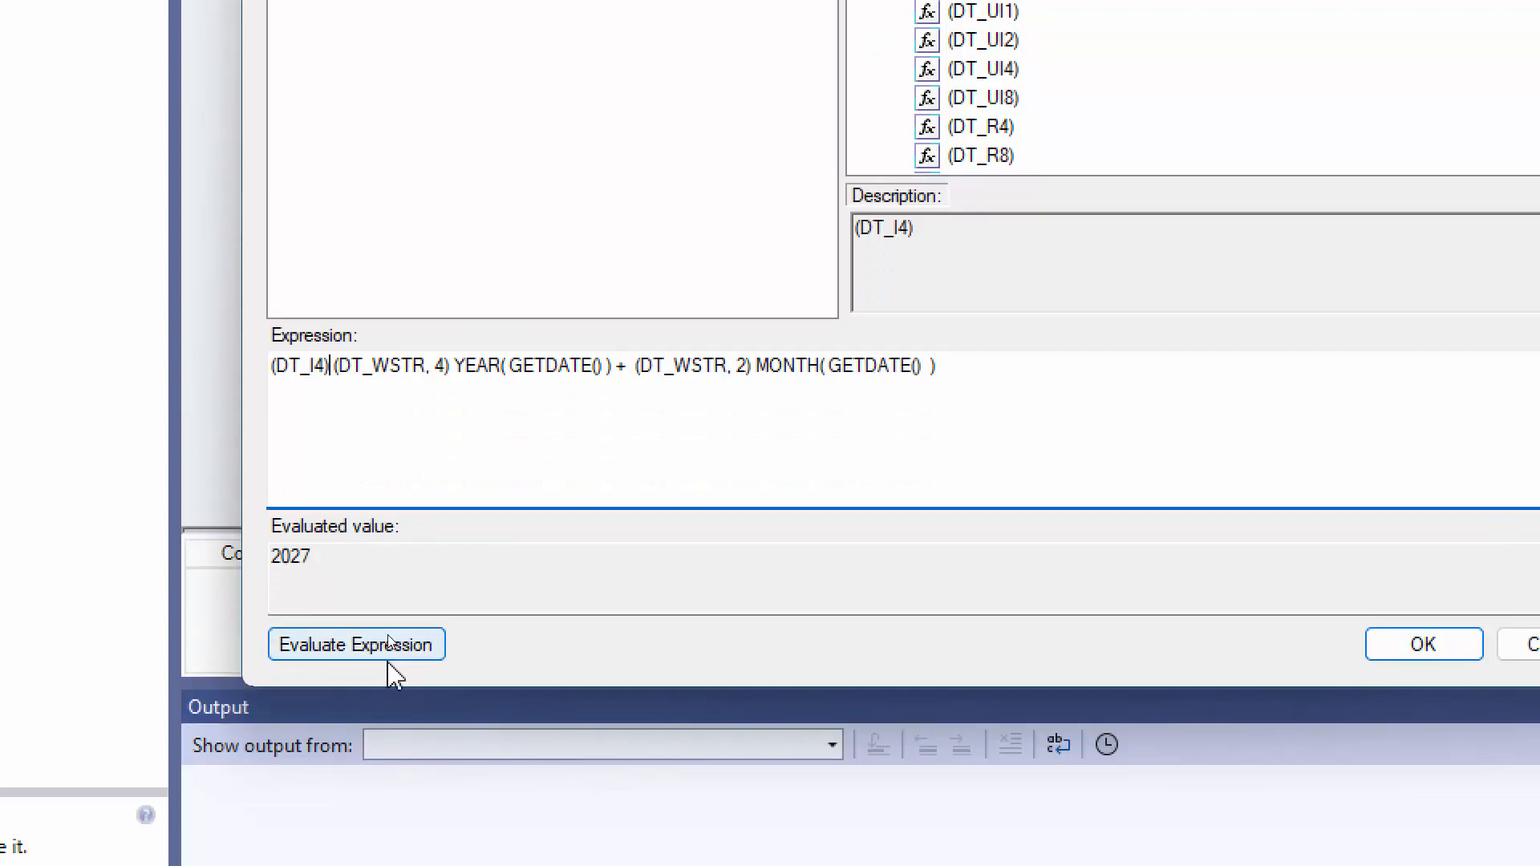
{"action": "left_click", "coordinate": [388, 642]}
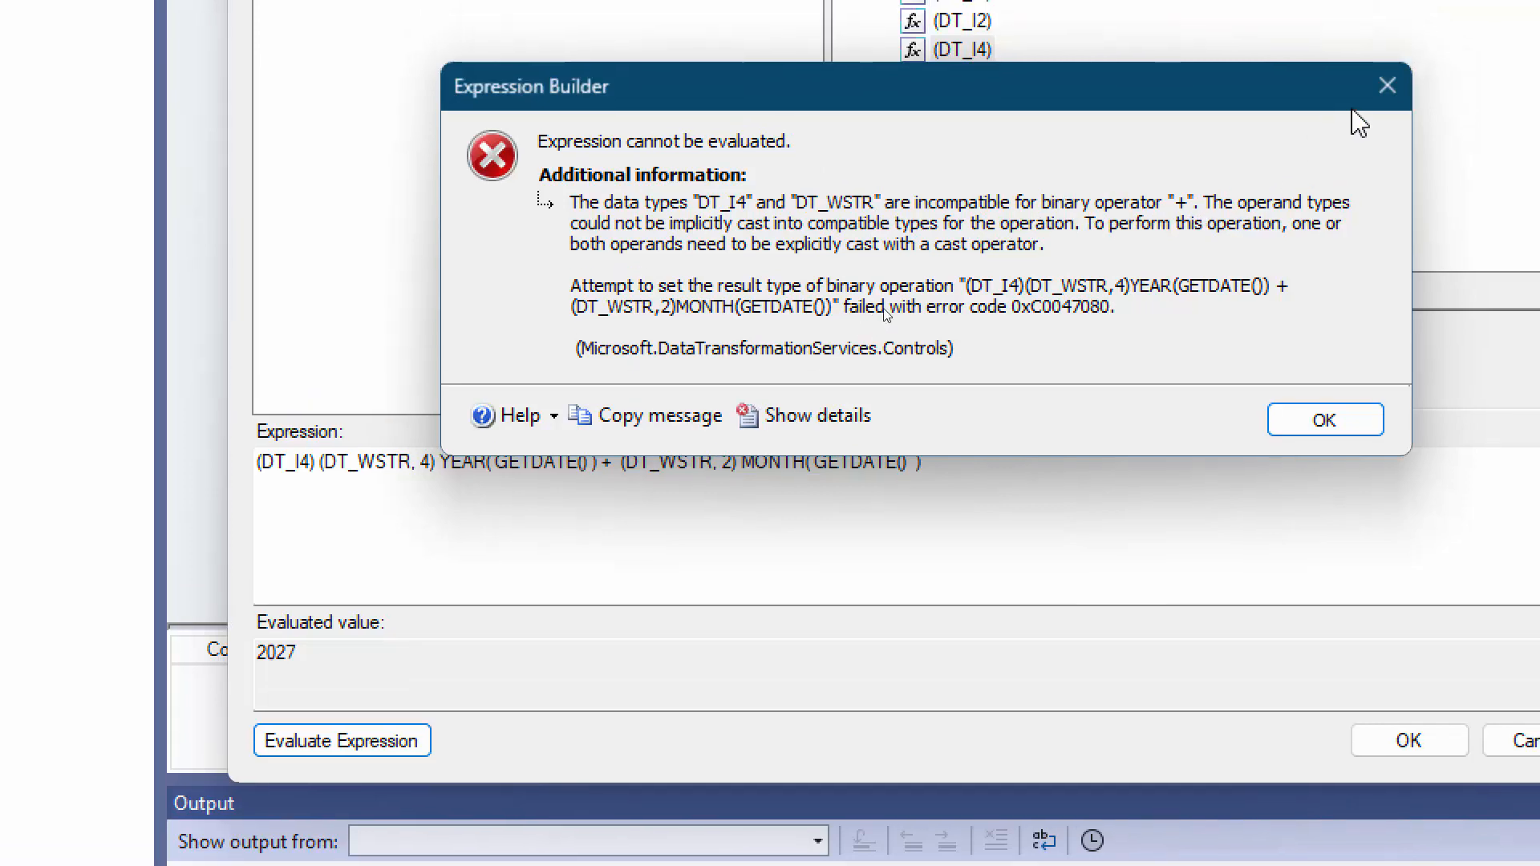
{"action": "left_click", "coordinate": [1401, 54]}
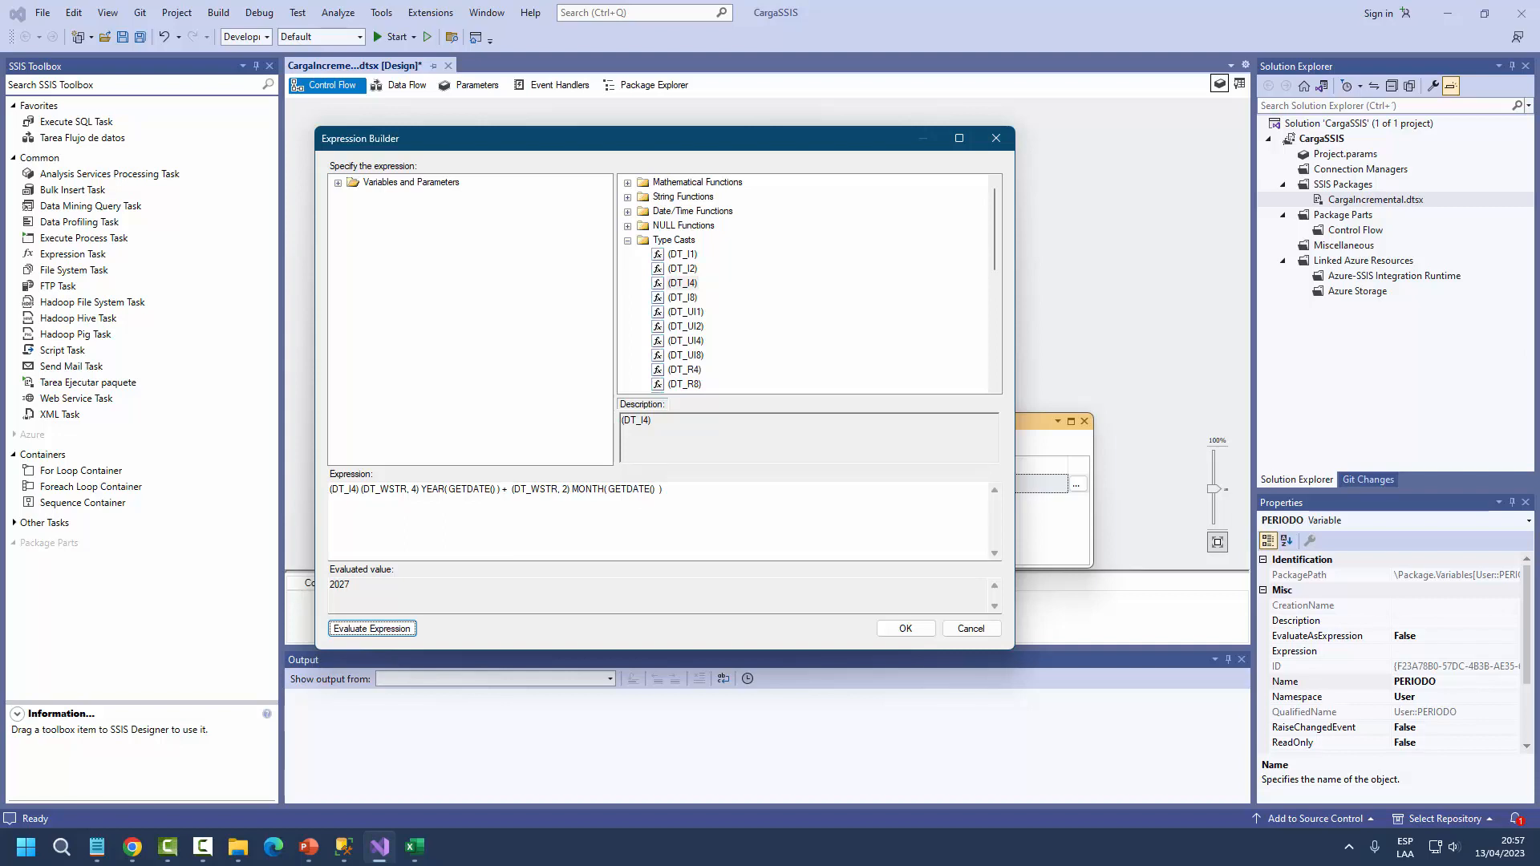
- Add an opening parenthesis on a new line after (DT_I4), with the concatenation indented on the line below it
{"action": "left_click", "coordinate": [382, 507]}
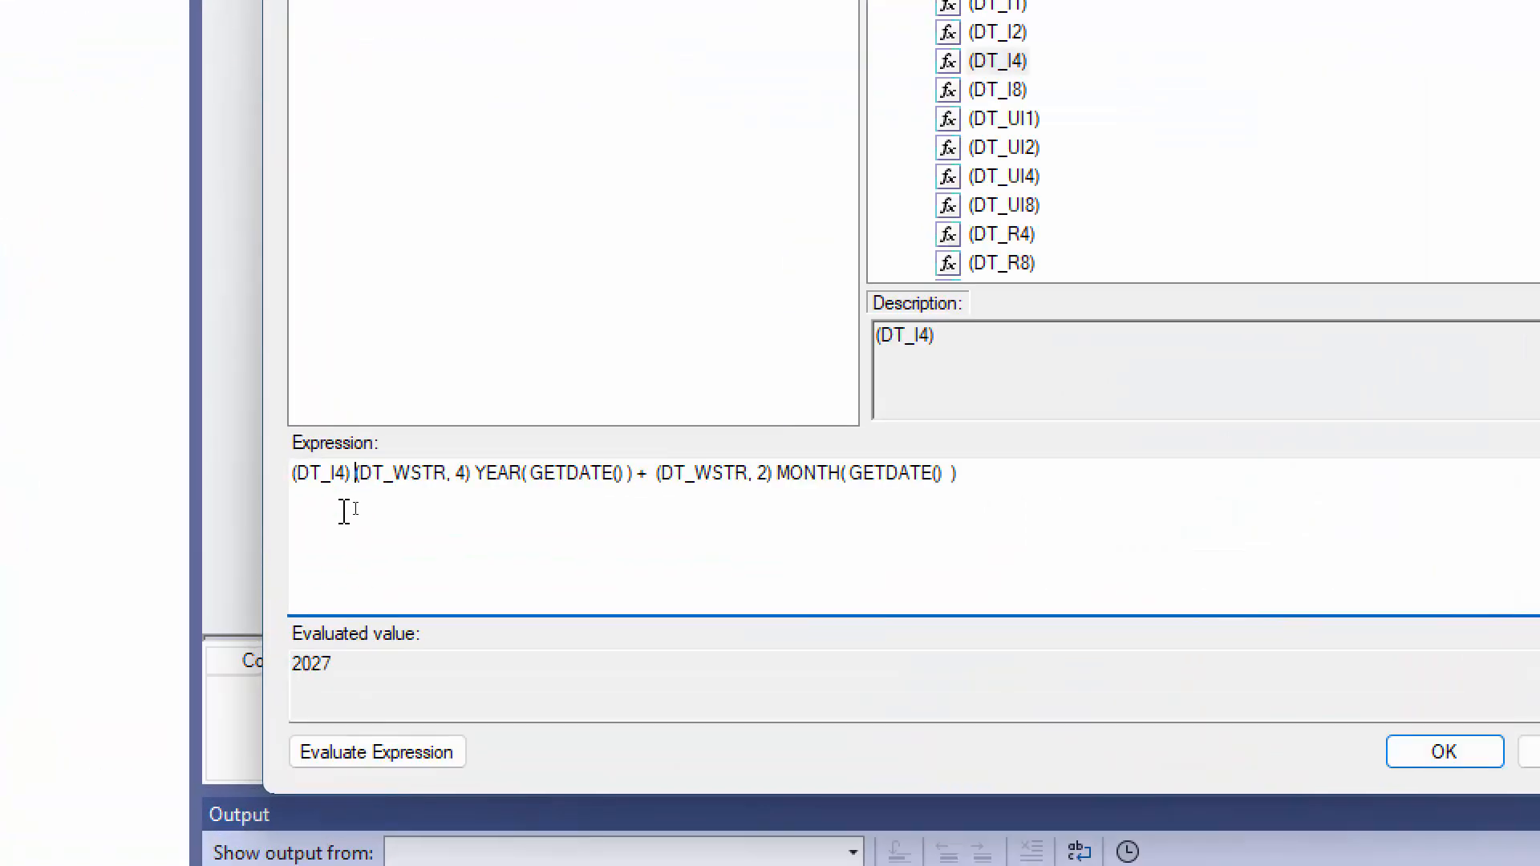
{"action": "key", "text": "Return"}
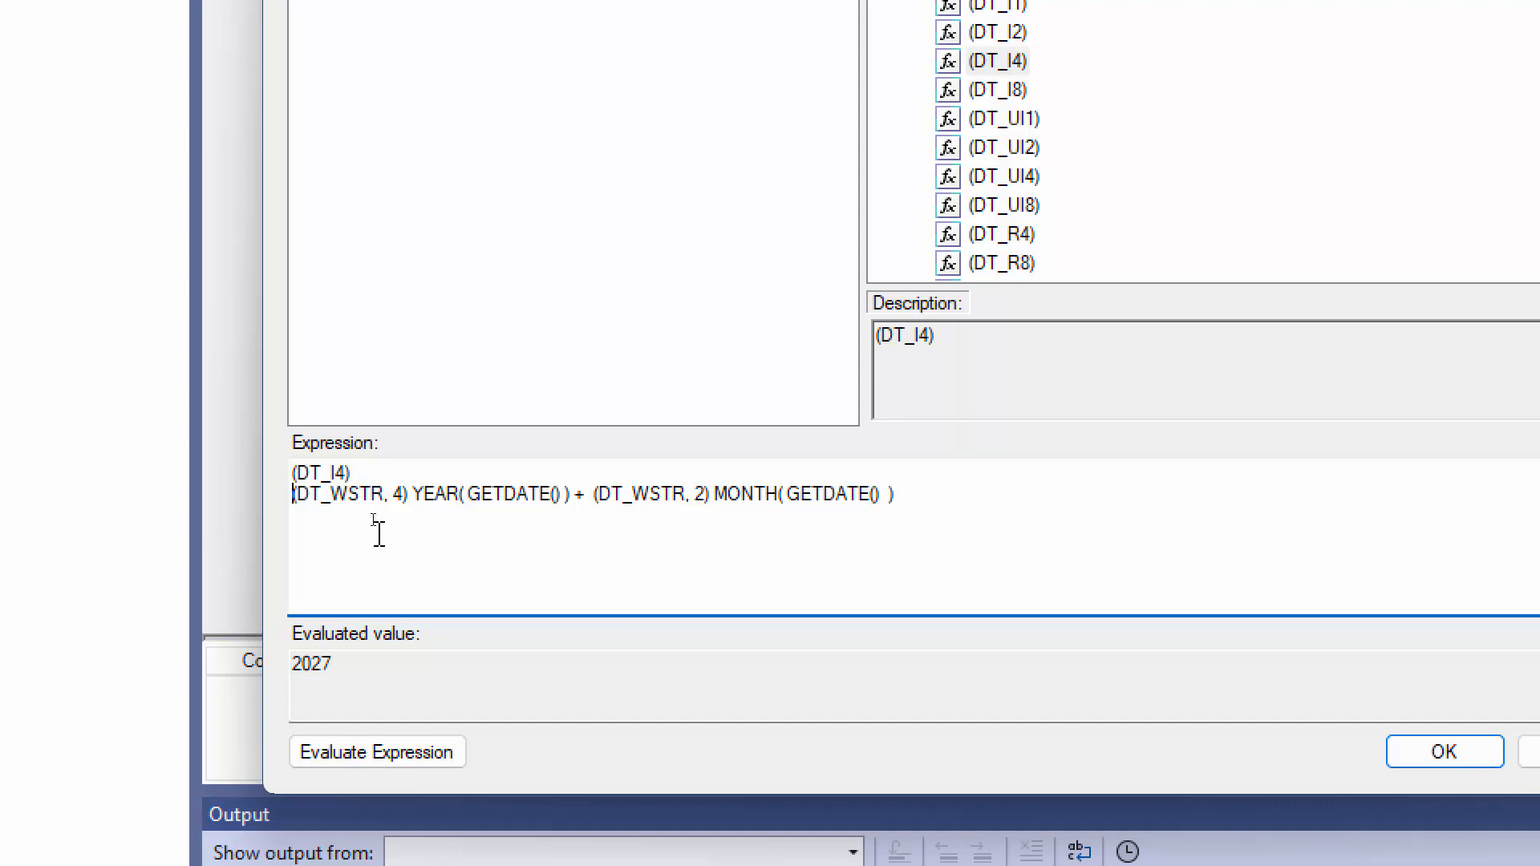
{"action": "type", "text": "("}
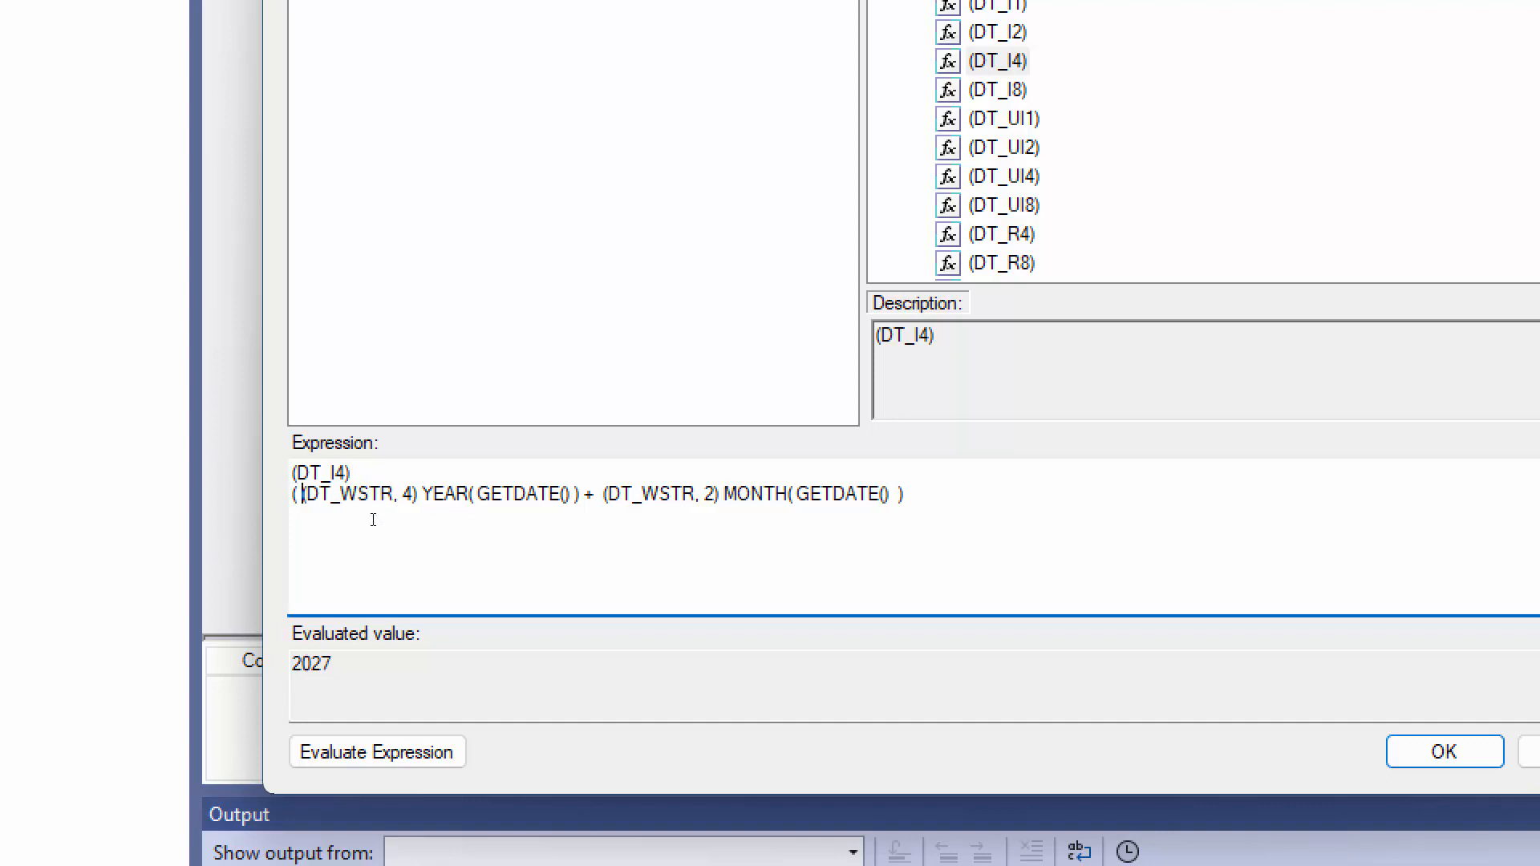
{"action": "key", "text": "Return"}
{"action": "key", "text": "Tab"}
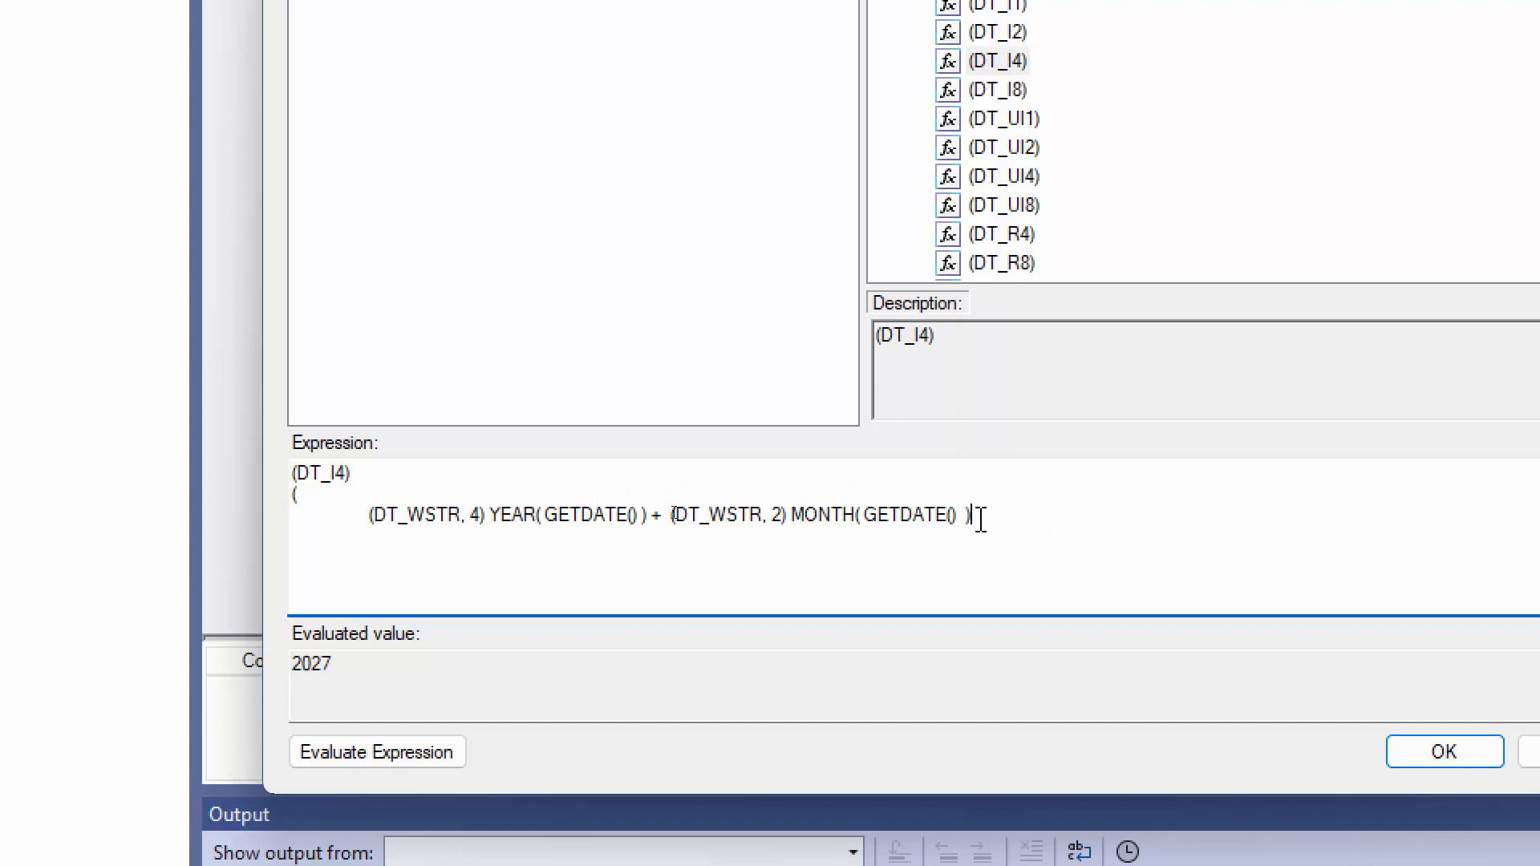
- Put the closing parenthesis and the indented month cast on separate lines, and evaluate the expression
{"action": "key", "text": "Return"}
{"action": "key", "text": "Return"}
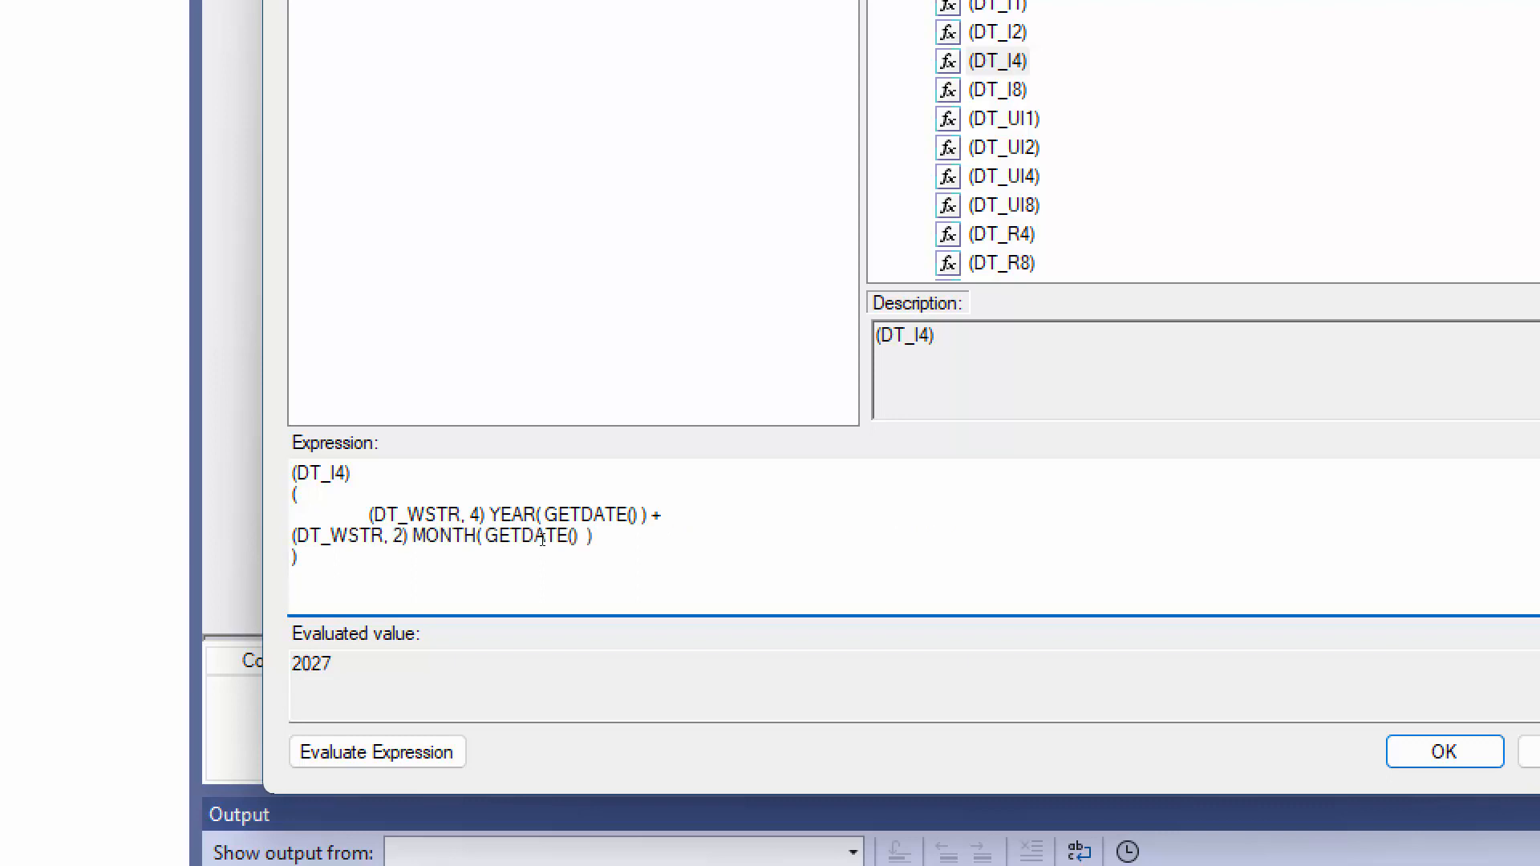
{"action": "key", "text": "Tab"}
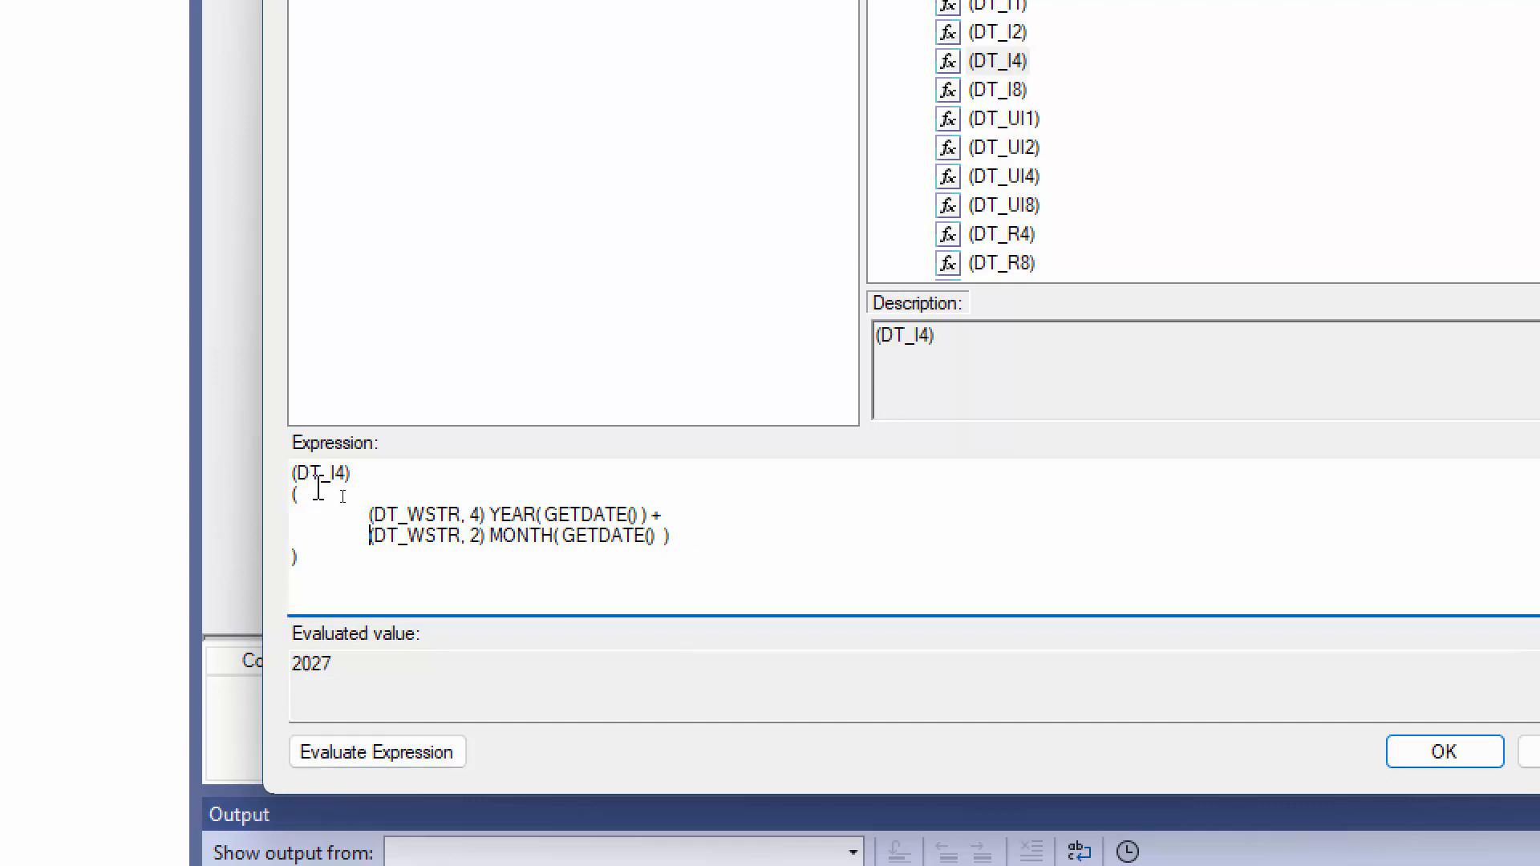
{"action": "left_click", "coordinate": [378, 762]}
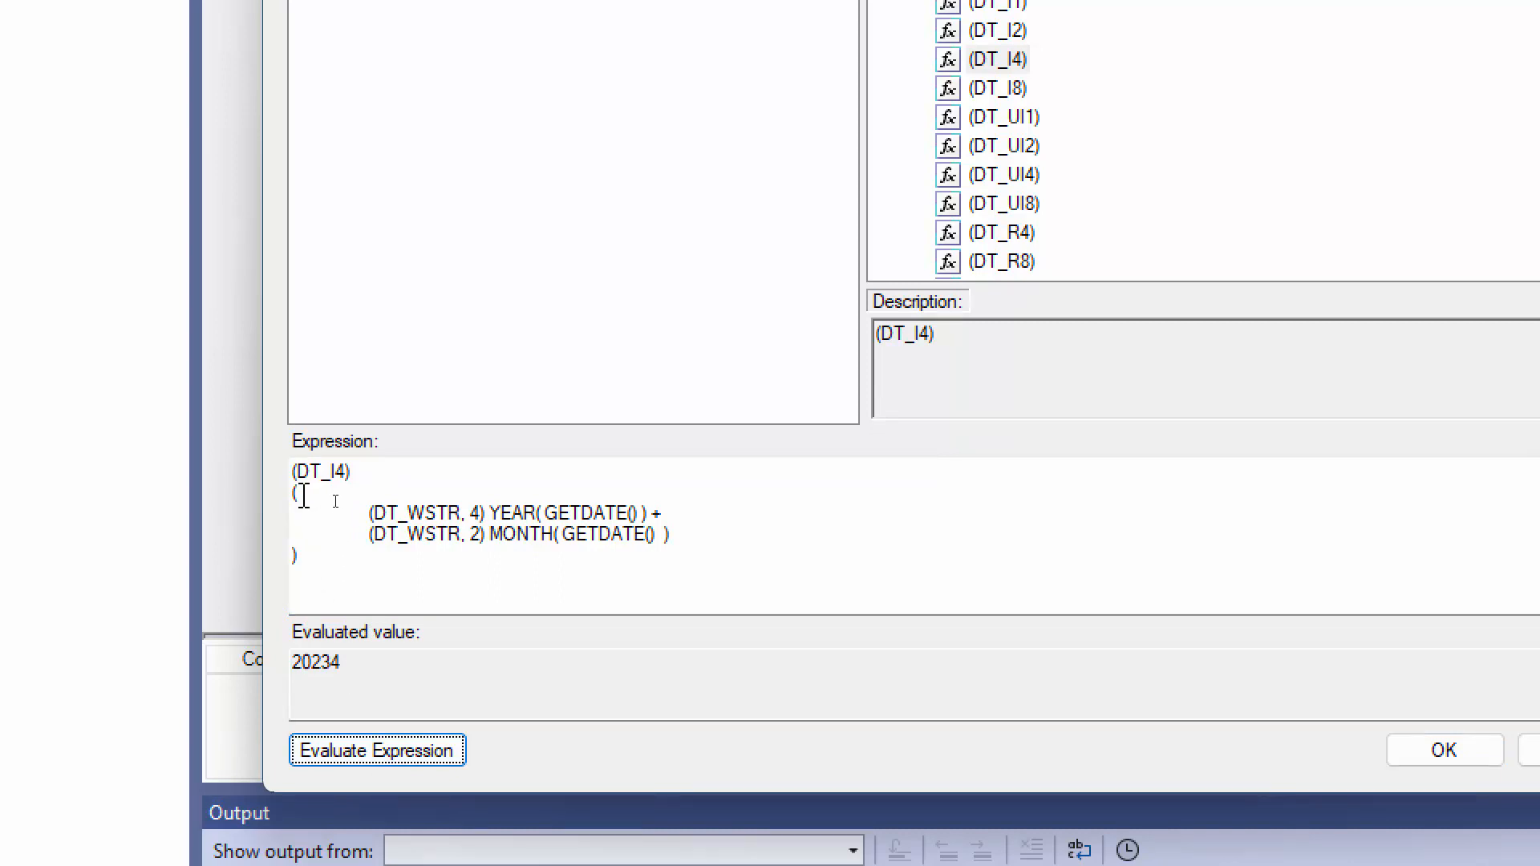
{"action": "left_click_drag", "start_coordinate": [293, 479], "coordinate": [347, 479]}
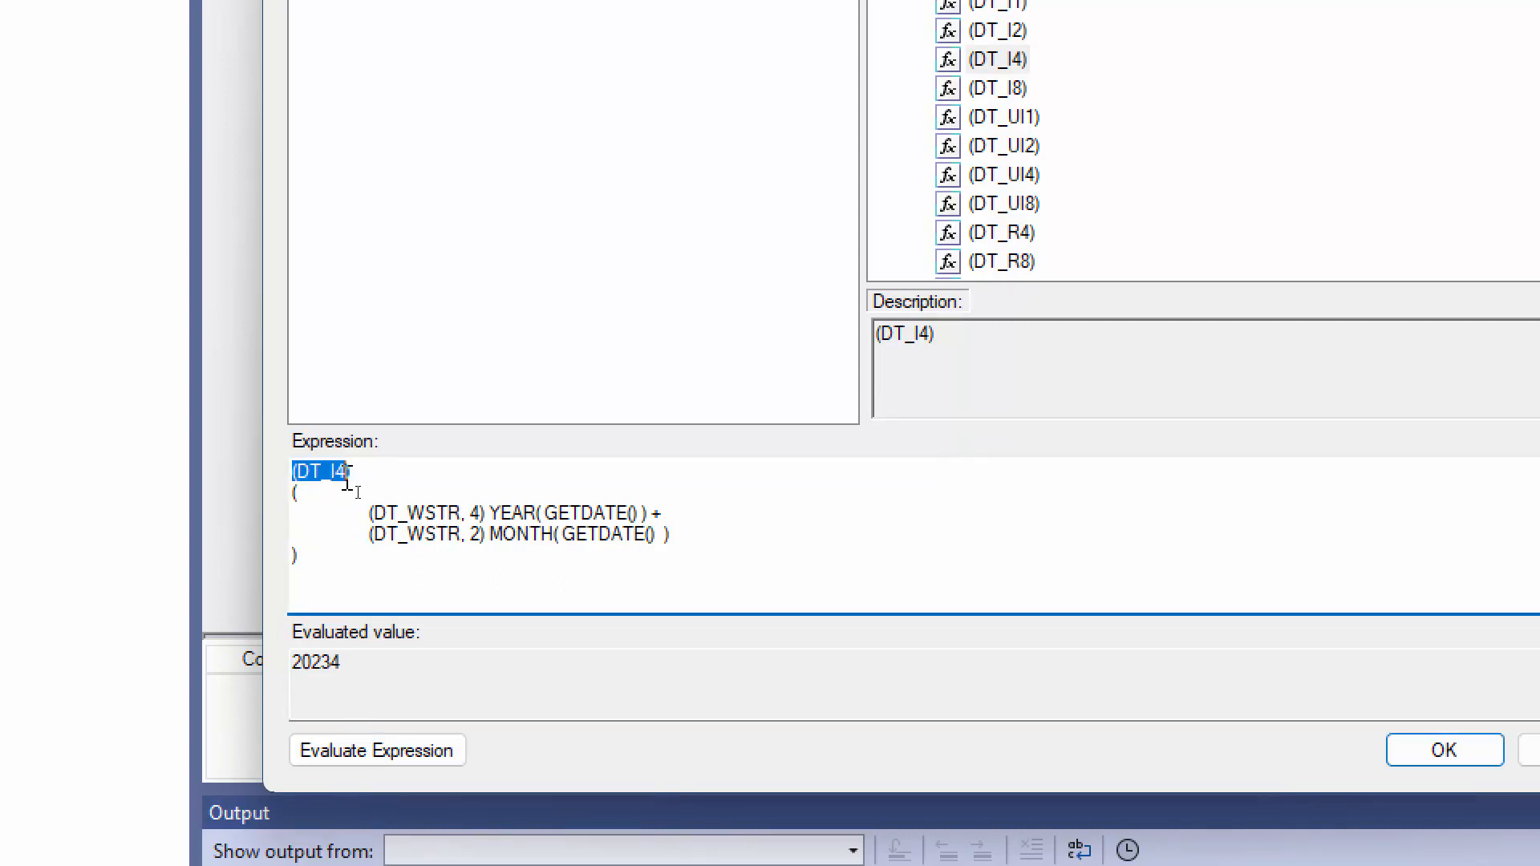
{"action": "left_click", "coordinate": [302, 501]}
{"action": "double_click", "coordinate": [303, 500]}
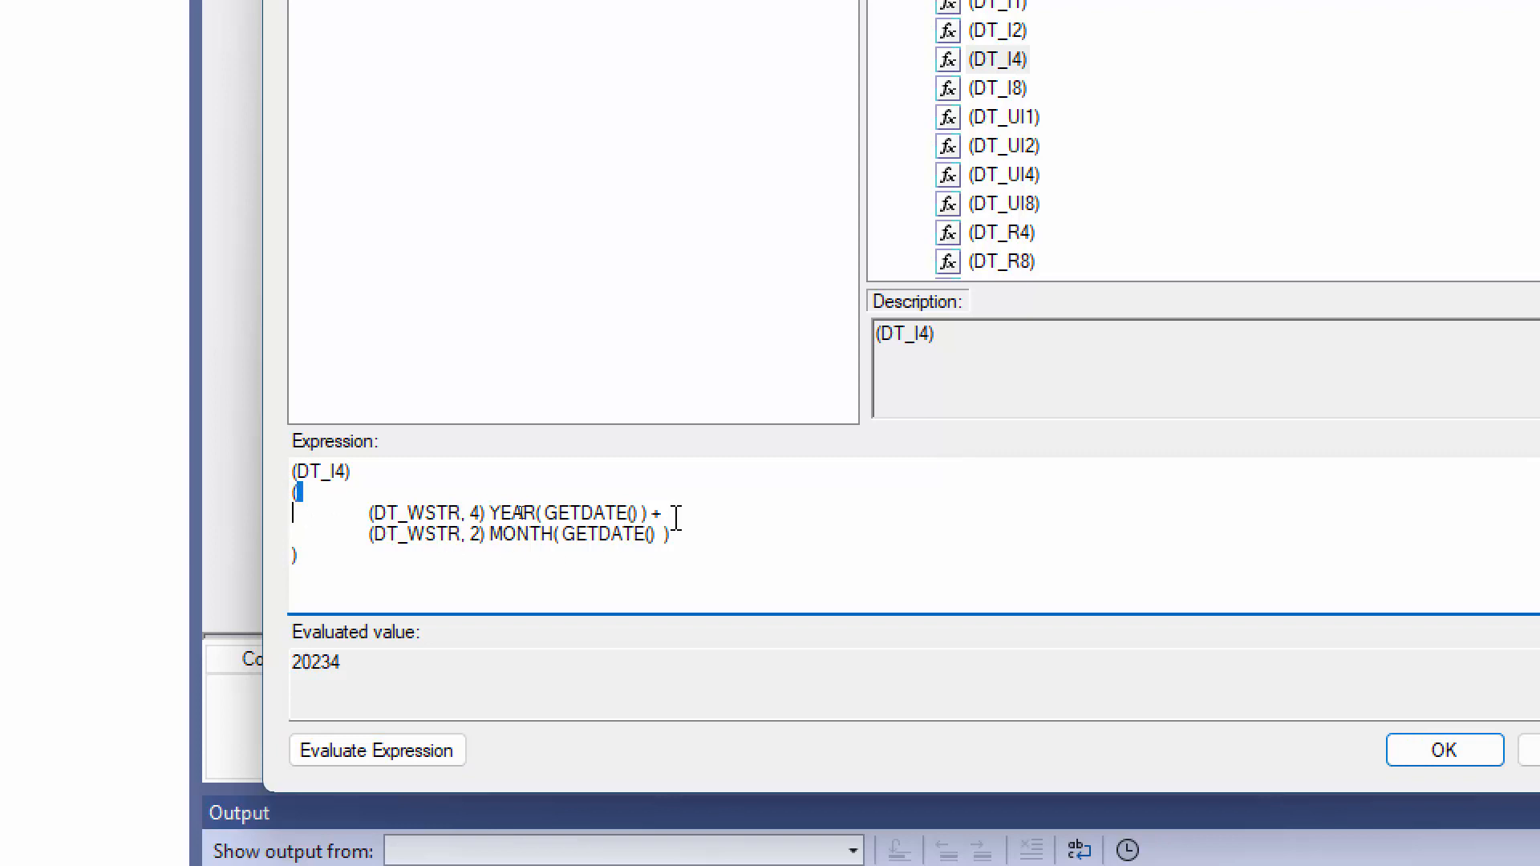
- Examine the concatenation operator and the month part of the evaluated value
{"action": "left_click_drag", "start_coordinate": [669, 513], "coordinate": [652, 514]}
{"action": "left_click", "coordinate": [337, 662]}
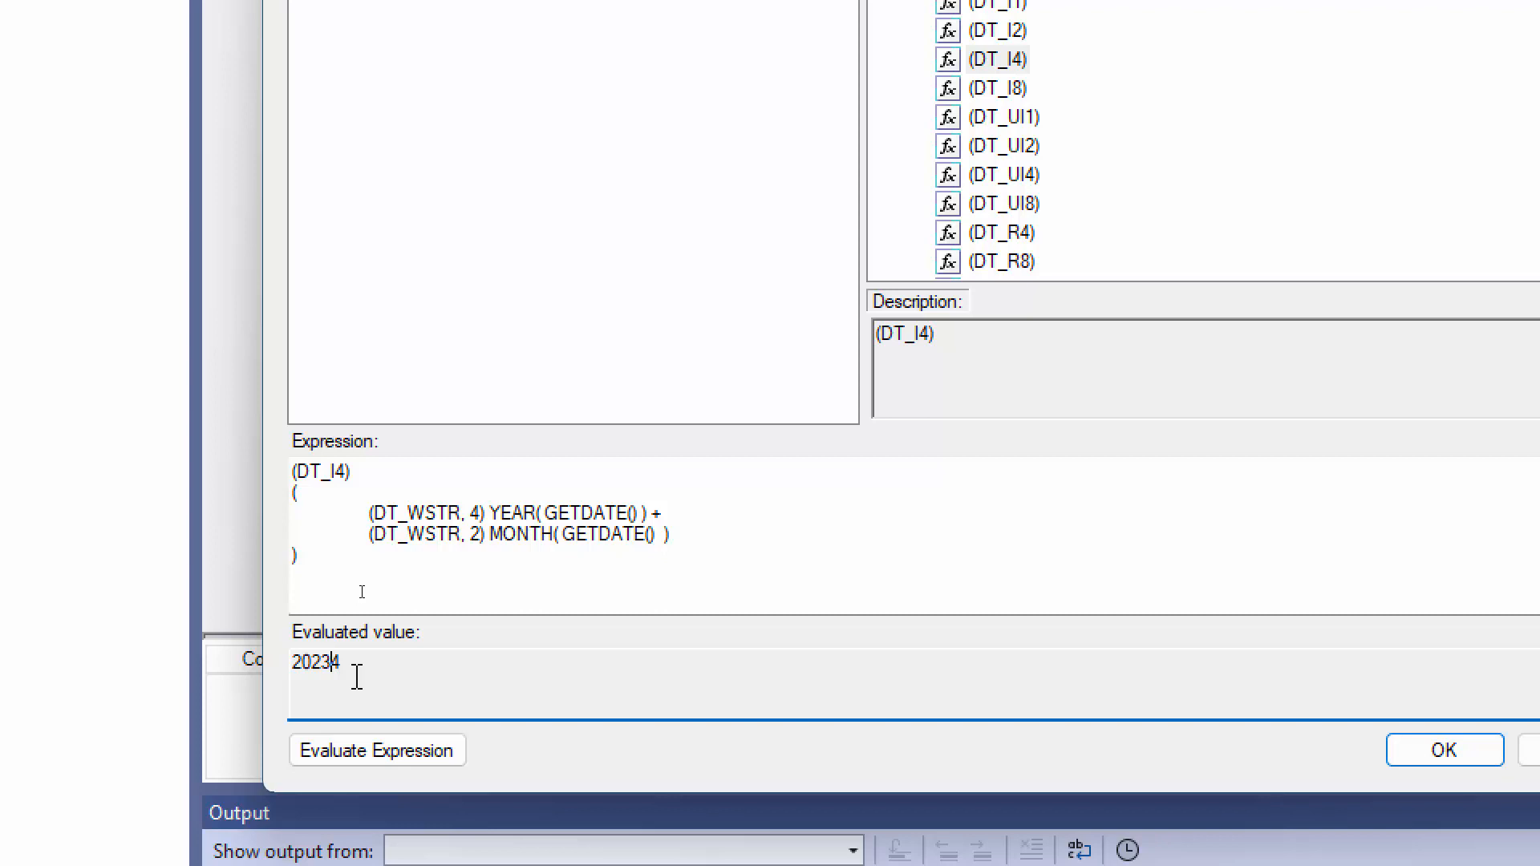
{"action": "left_click_drag", "start_coordinate": [357, 675], "coordinate": [332, 664]}
{"action": "left_click", "coordinate": [357, 656]}
- Annotate the screen with "si el mes es de 1 digito "04"" and "si el mes es de 2 d "10", "11", "12"", and clear the annotation
{"action": "key", "text": "t"}
{"action": "type", "text": "si el mes es"}
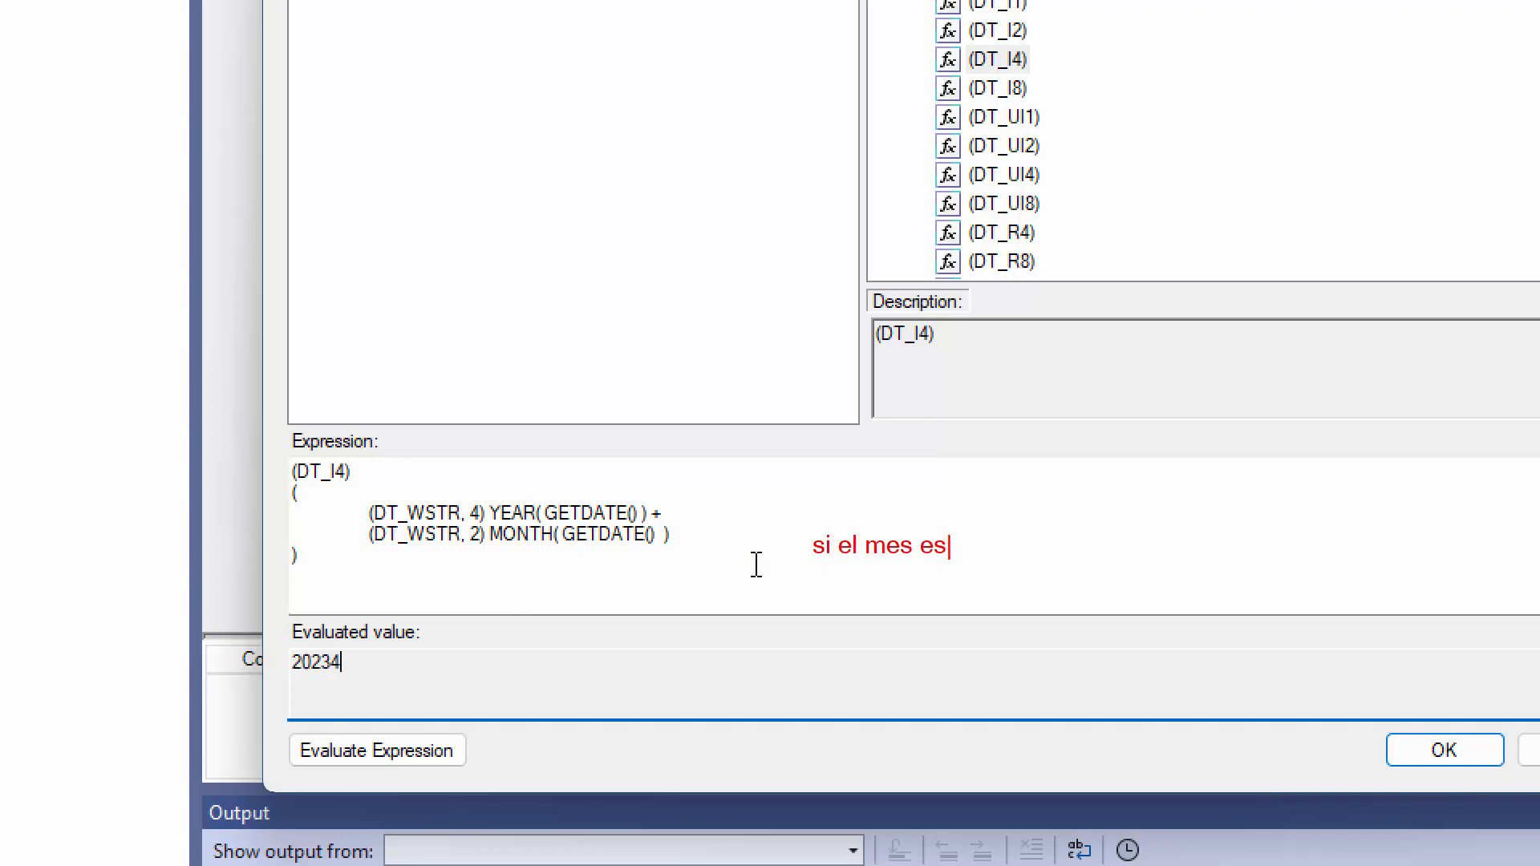
{"action": "type", "text": " de 1 digito "}
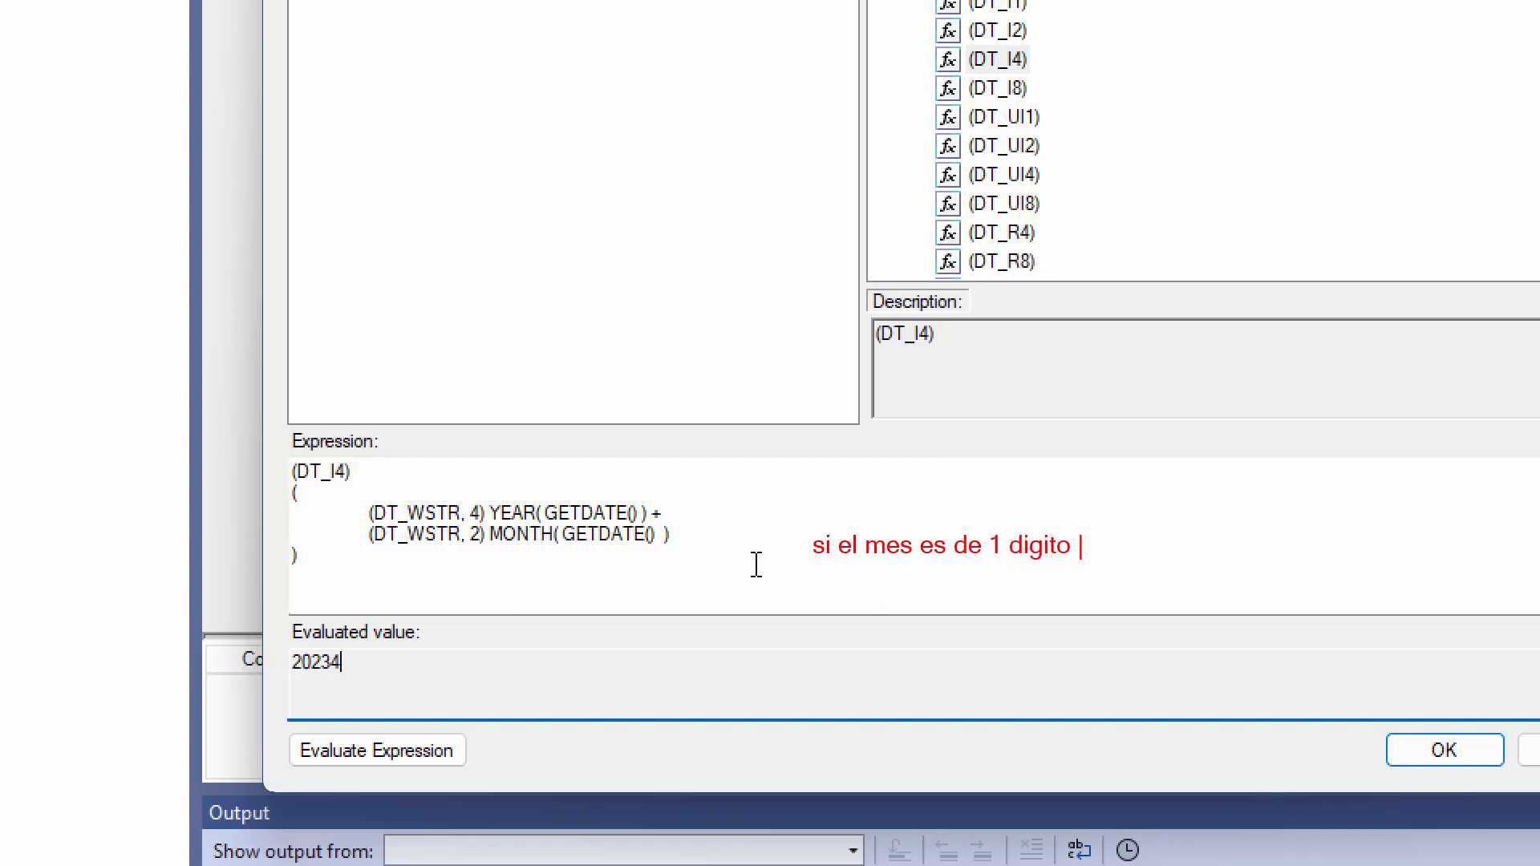
{"action": "type", "text": "\"04\""}
{"action": "key", "text": "Return"}
{"action": "type", "text": "si el mes es "}
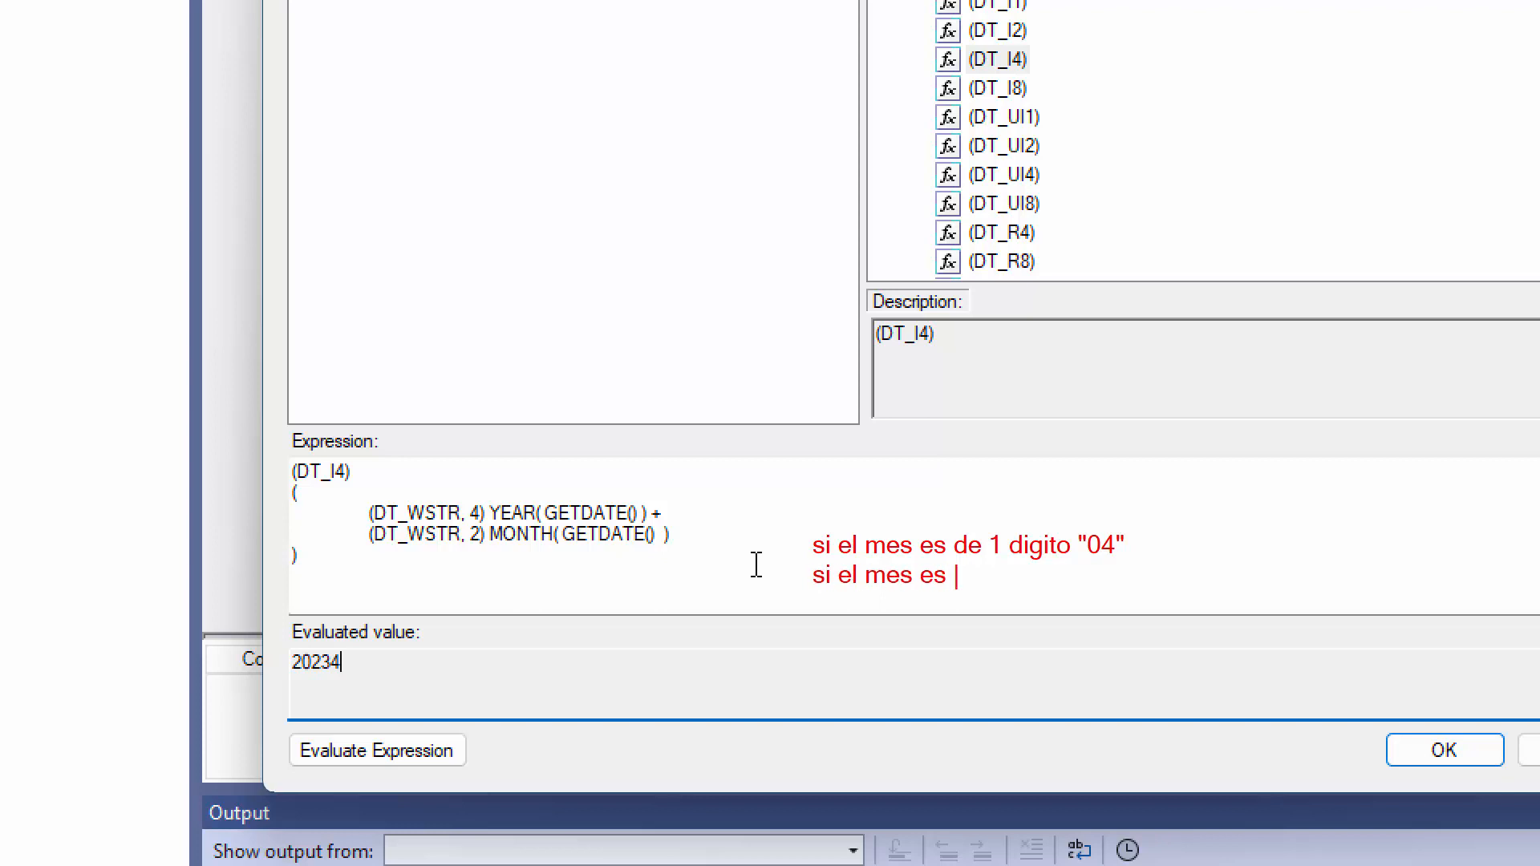
{"action": "type", "text": "de 2 d \"10"}
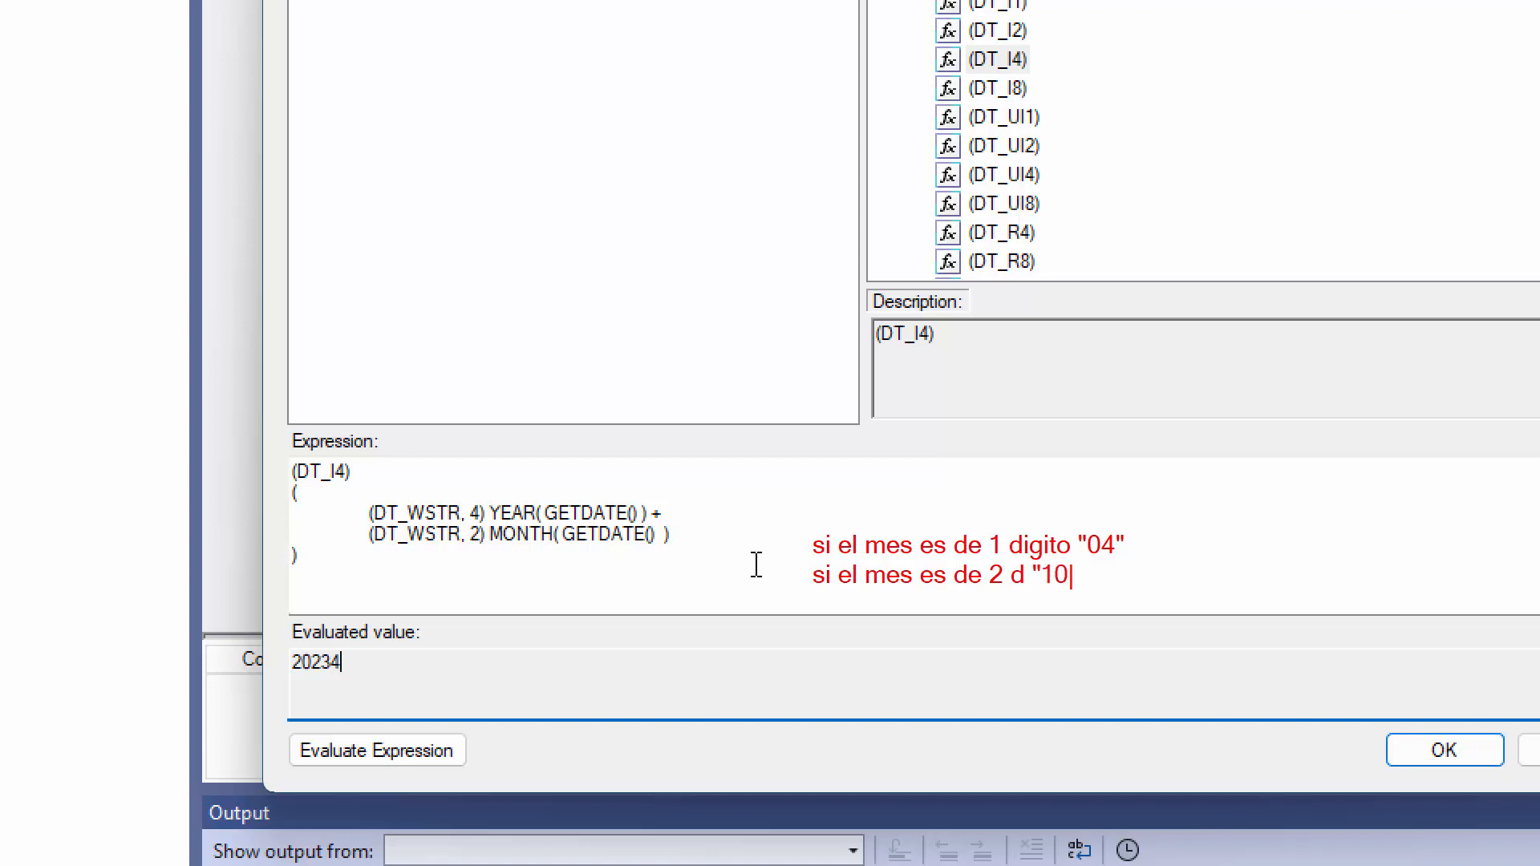
{"action": "type", "text": "\", \"11\", \"12\""}
{"action": "key", "text": "Escape"}
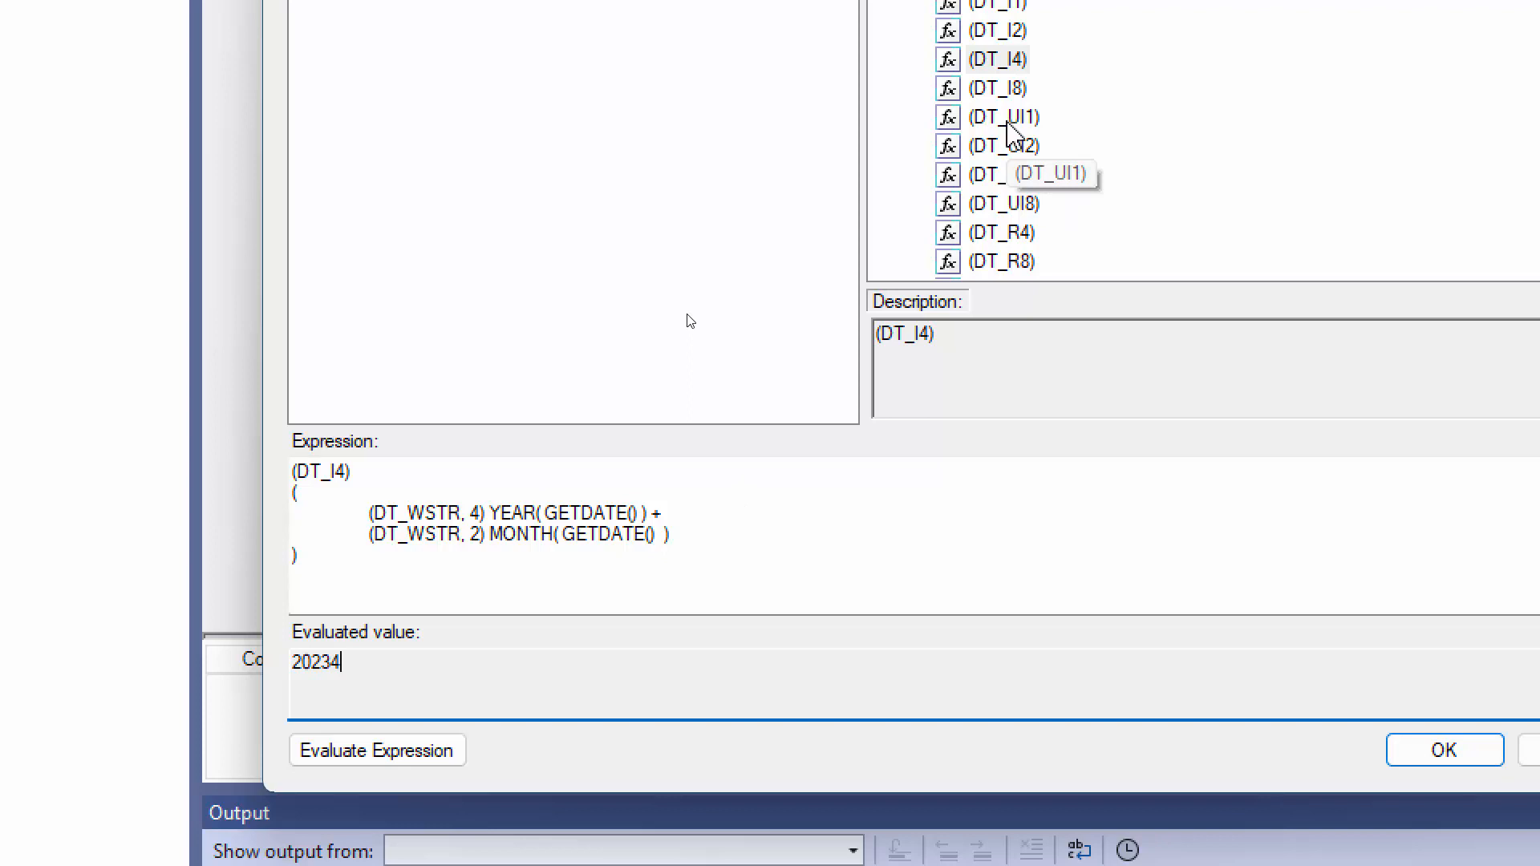
- Look through the Type Casts, collapse that folder, and expand the String Functions folder
{"action": "scroll", "coordinate": [1009, 129], "scroll_direction": "down", "scroll_amount": 6}
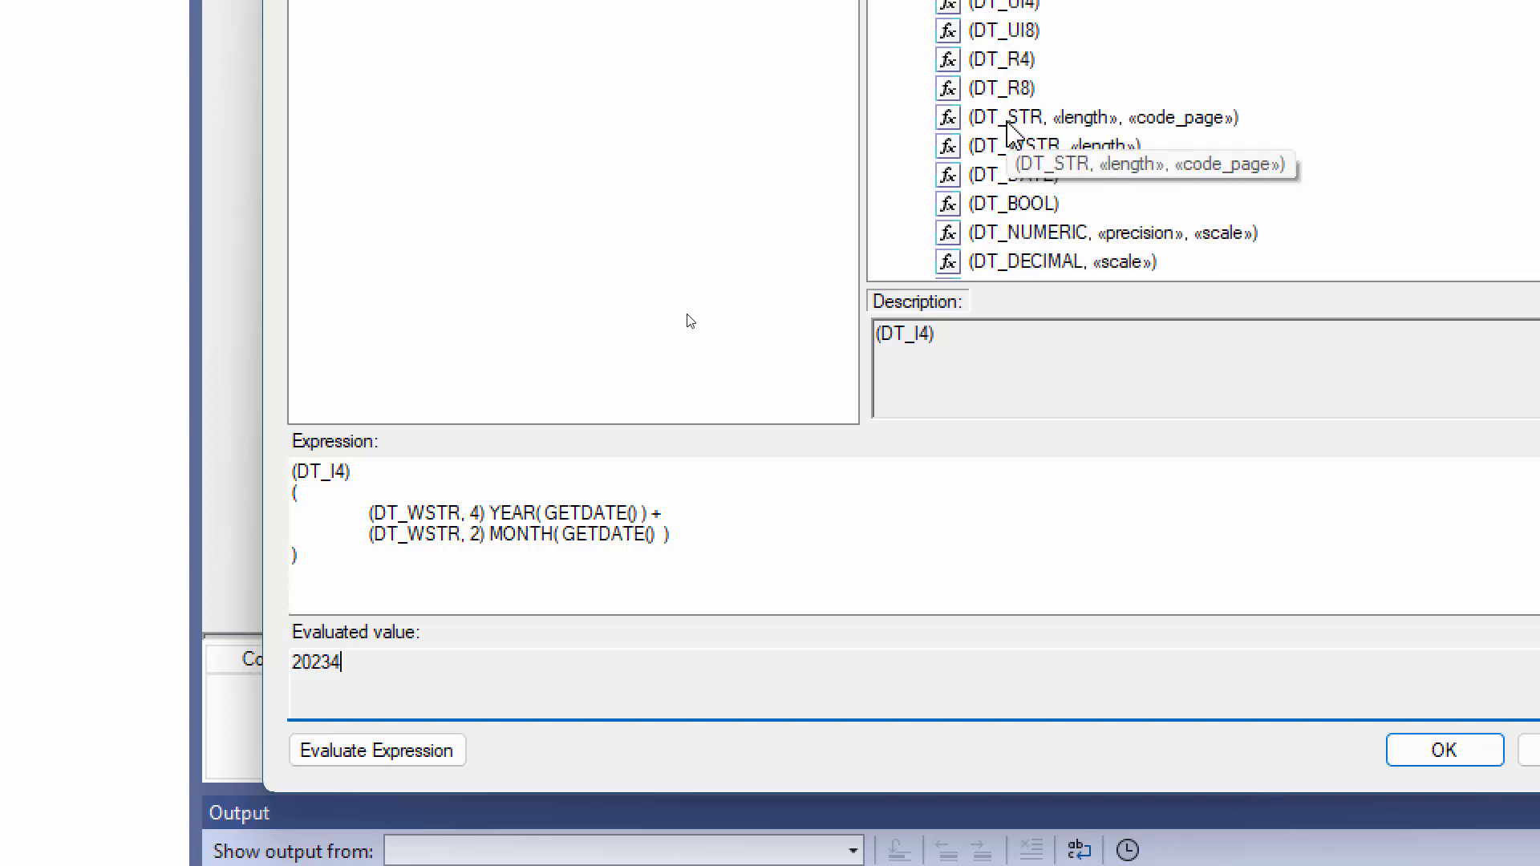
{"action": "scroll", "coordinate": [1009, 128], "scroll_direction": "down", "scroll_amount": 1}
{"action": "scroll", "coordinate": [1009, 128], "scroll_direction": "up", "scroll_amount": 5}
{"action": "scroll", "coordinate": [1009, 129], "scroll_direction": "up", "scroll_amount": 2}
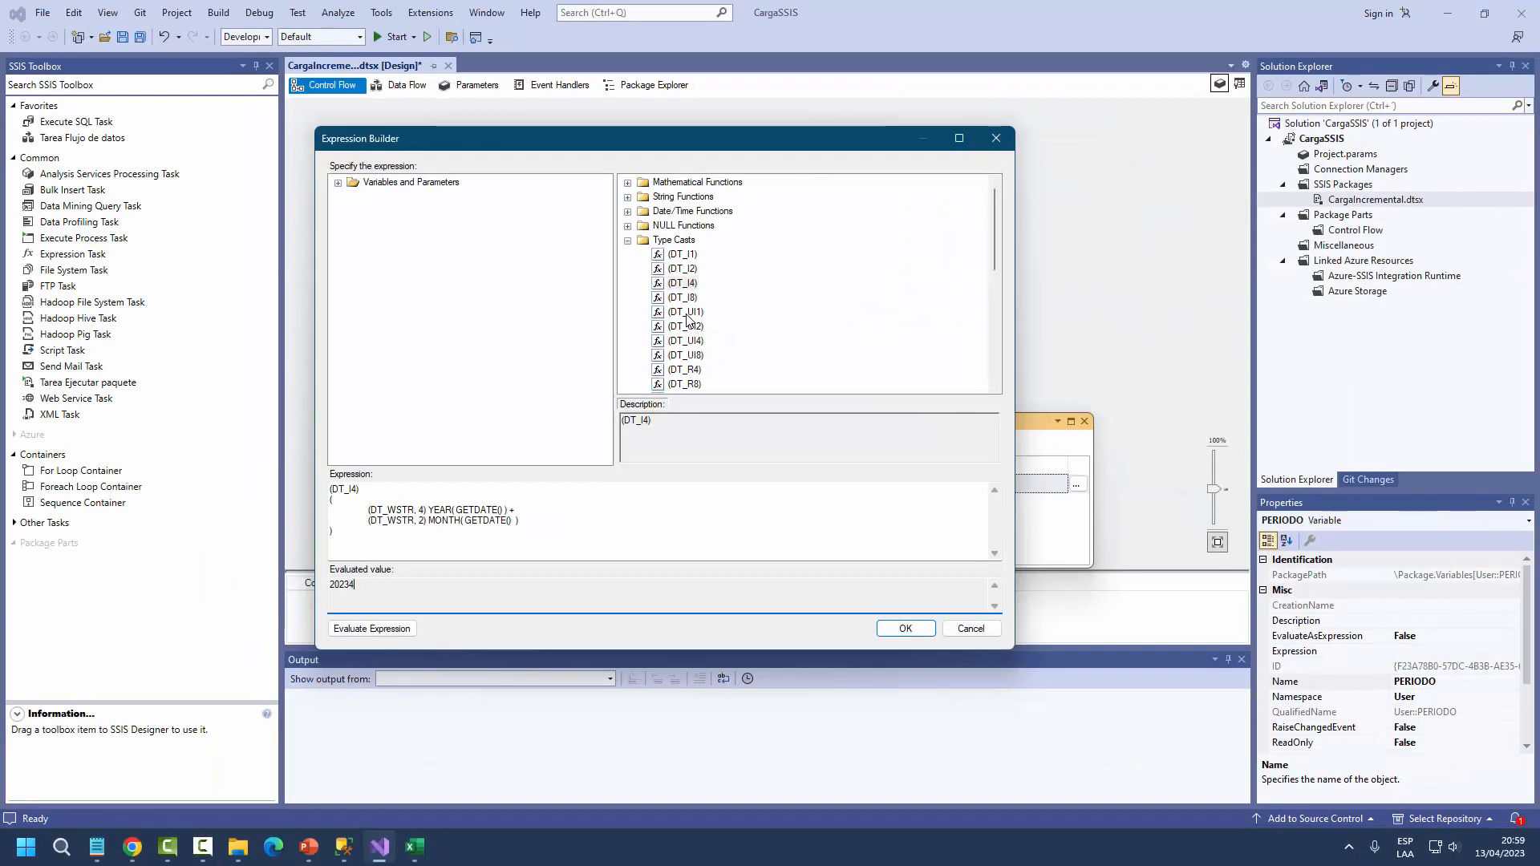
{"action": "left_click", "coordinate": [628, 241]}
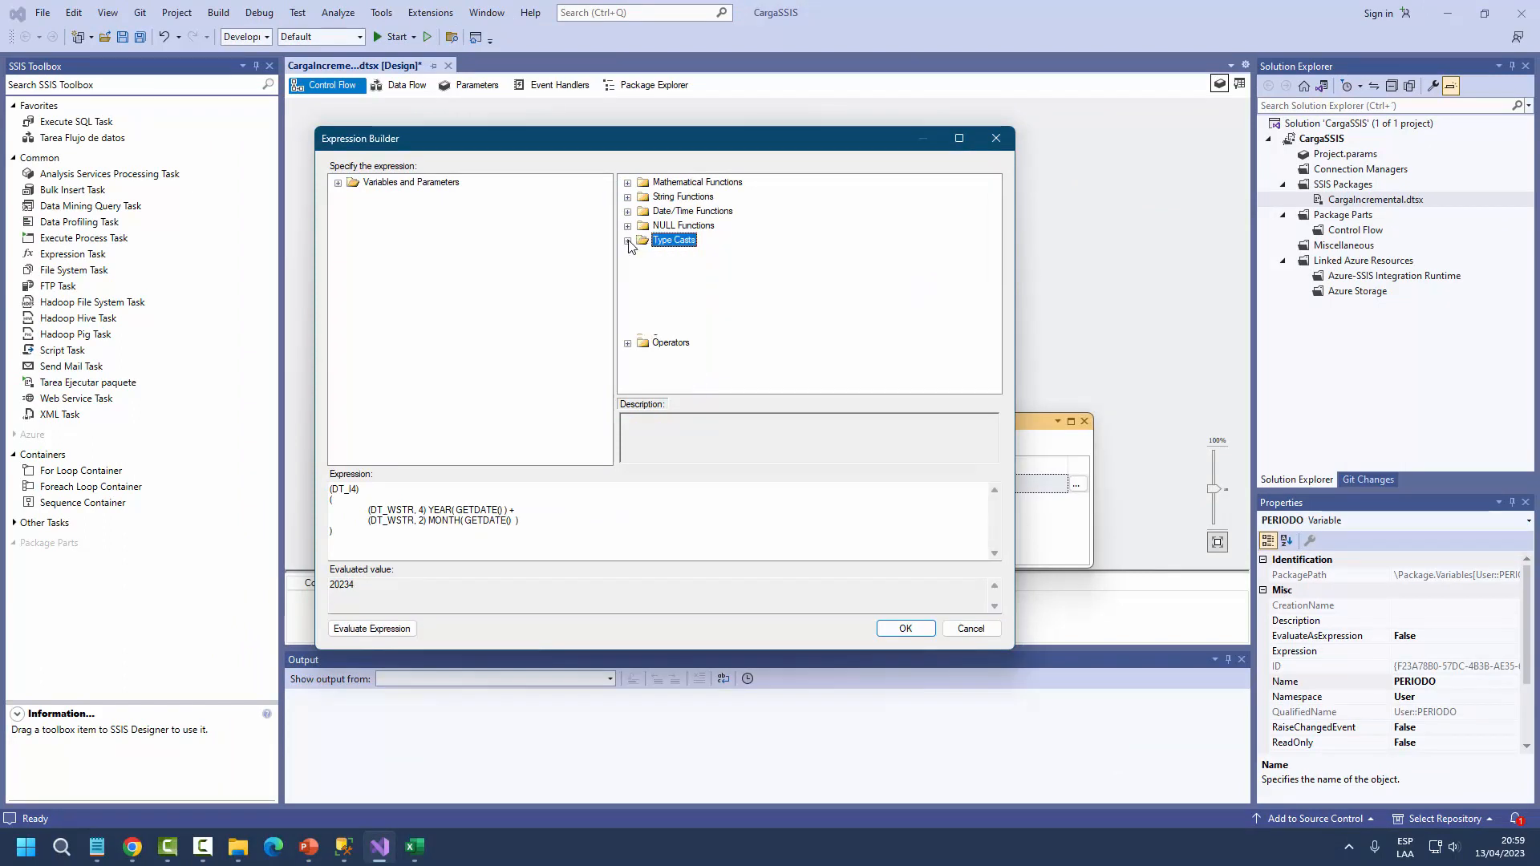
{"action": "left_click", "coordinate": [627, 241]}
{"action": "scroll", "coordinate": [658, 273], "scroll_direction": "up", "scroll_amount": 4}
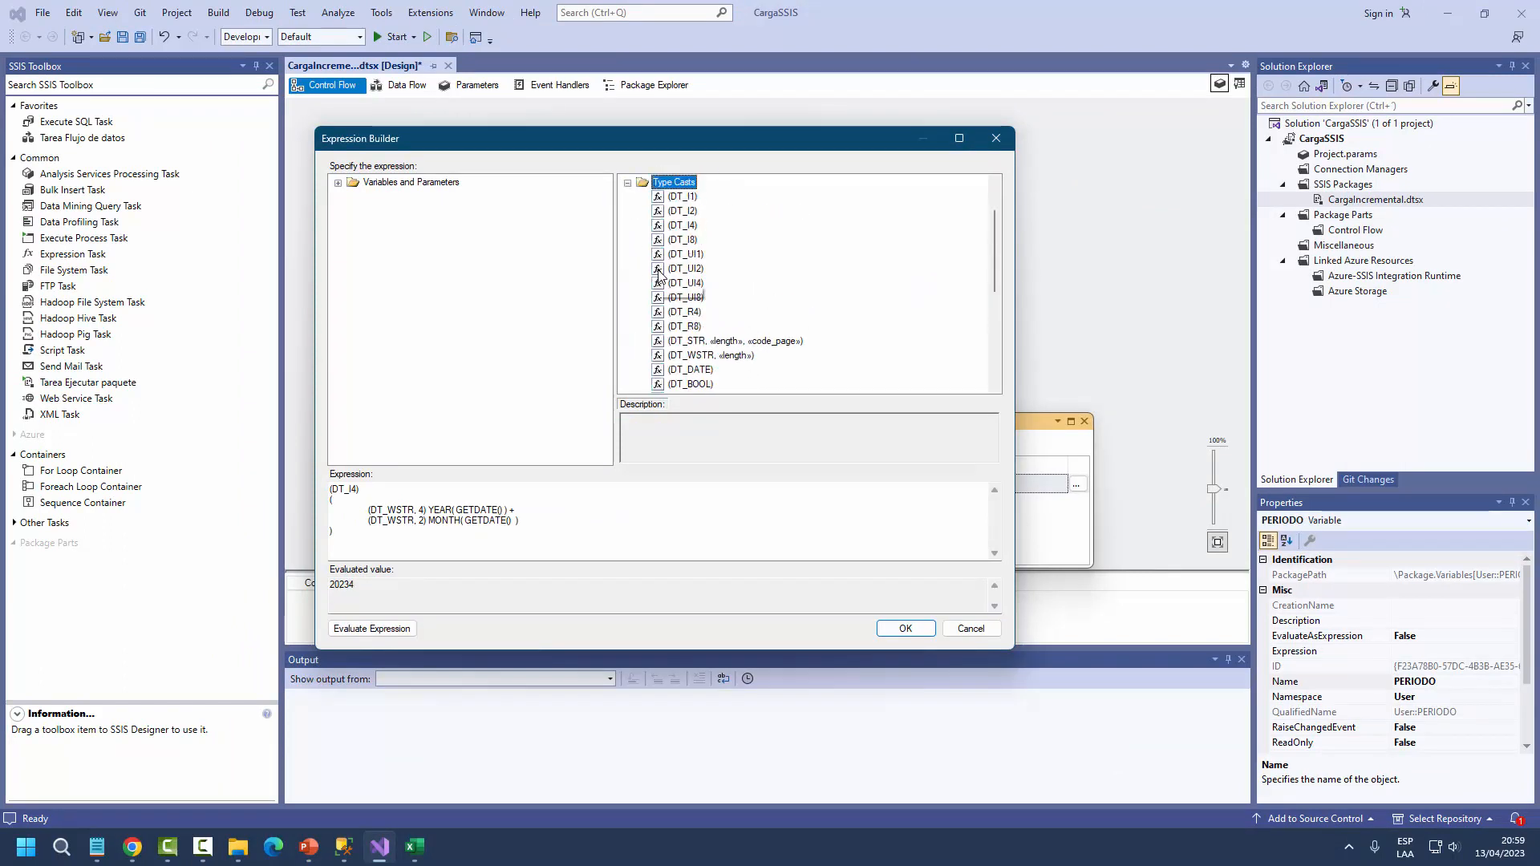
{"action": "left_click", "coordinate": [627, 241]}
{"action": "left_click", "coordinate": [627, 196]}
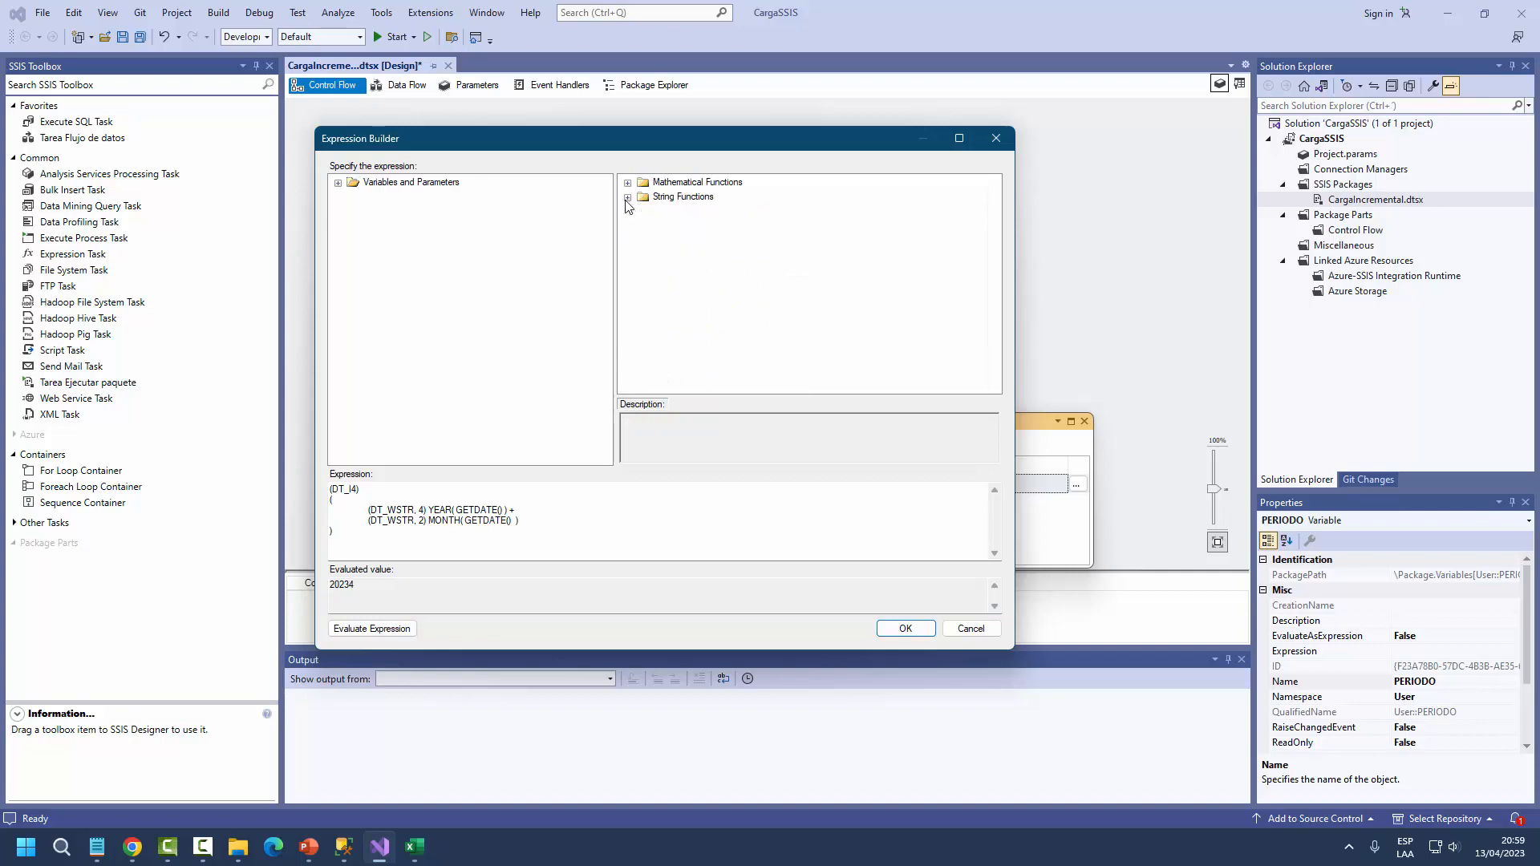
{"action": "left_click", "coordinate": [663, 184]}
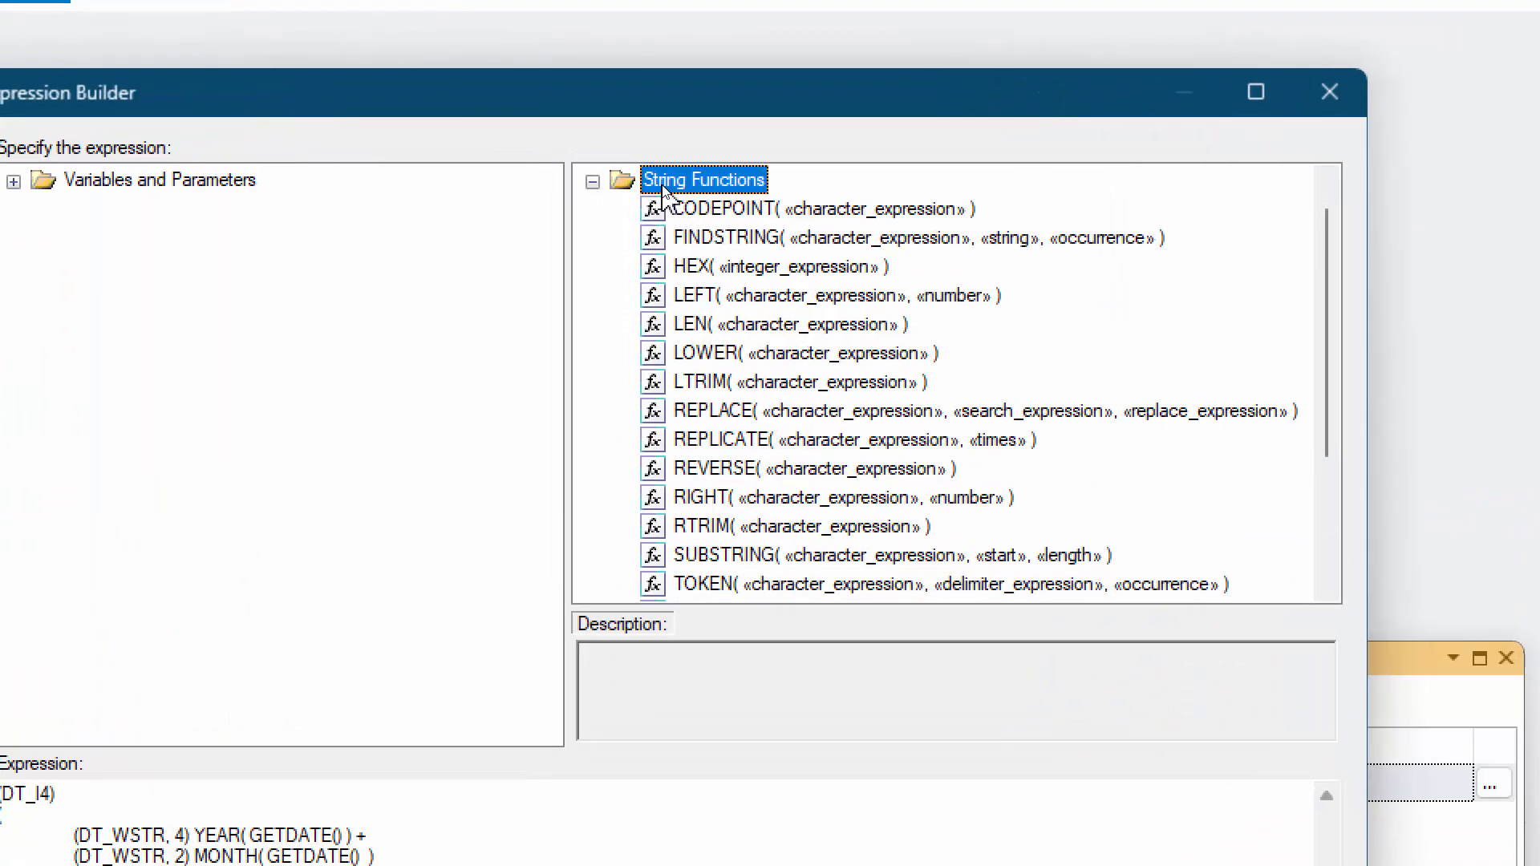
- Insert the RIGHT function template directly before the (DT_WSTR, 2) month cast in the expression
{"action": "left_click", "coordinate": [705, 500]}
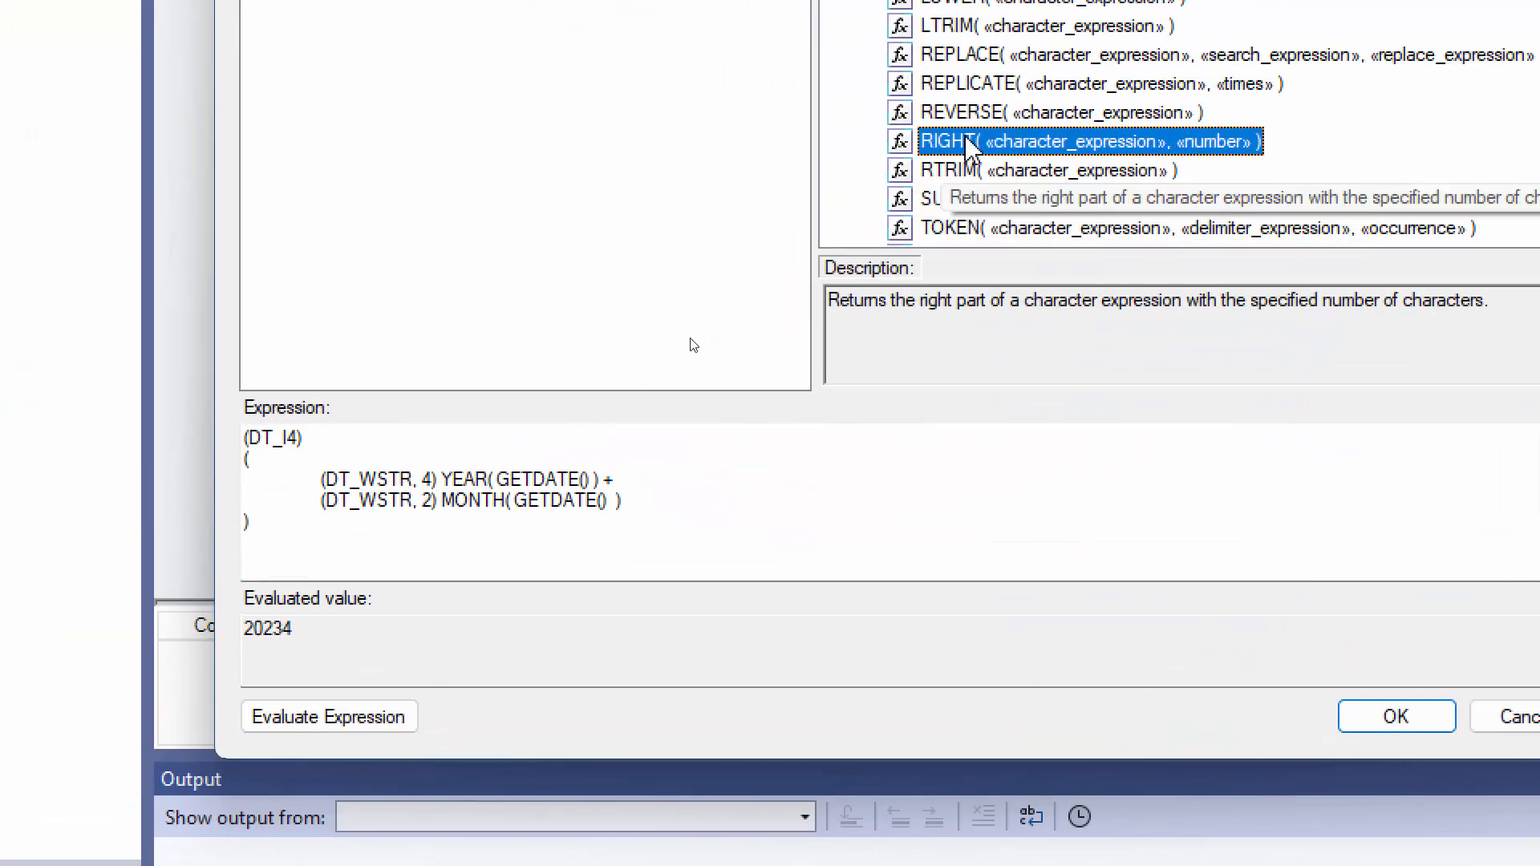
{"action": "left_click_drag", "start_coordinate": [970, 149], "coordinate": [321, 516]}
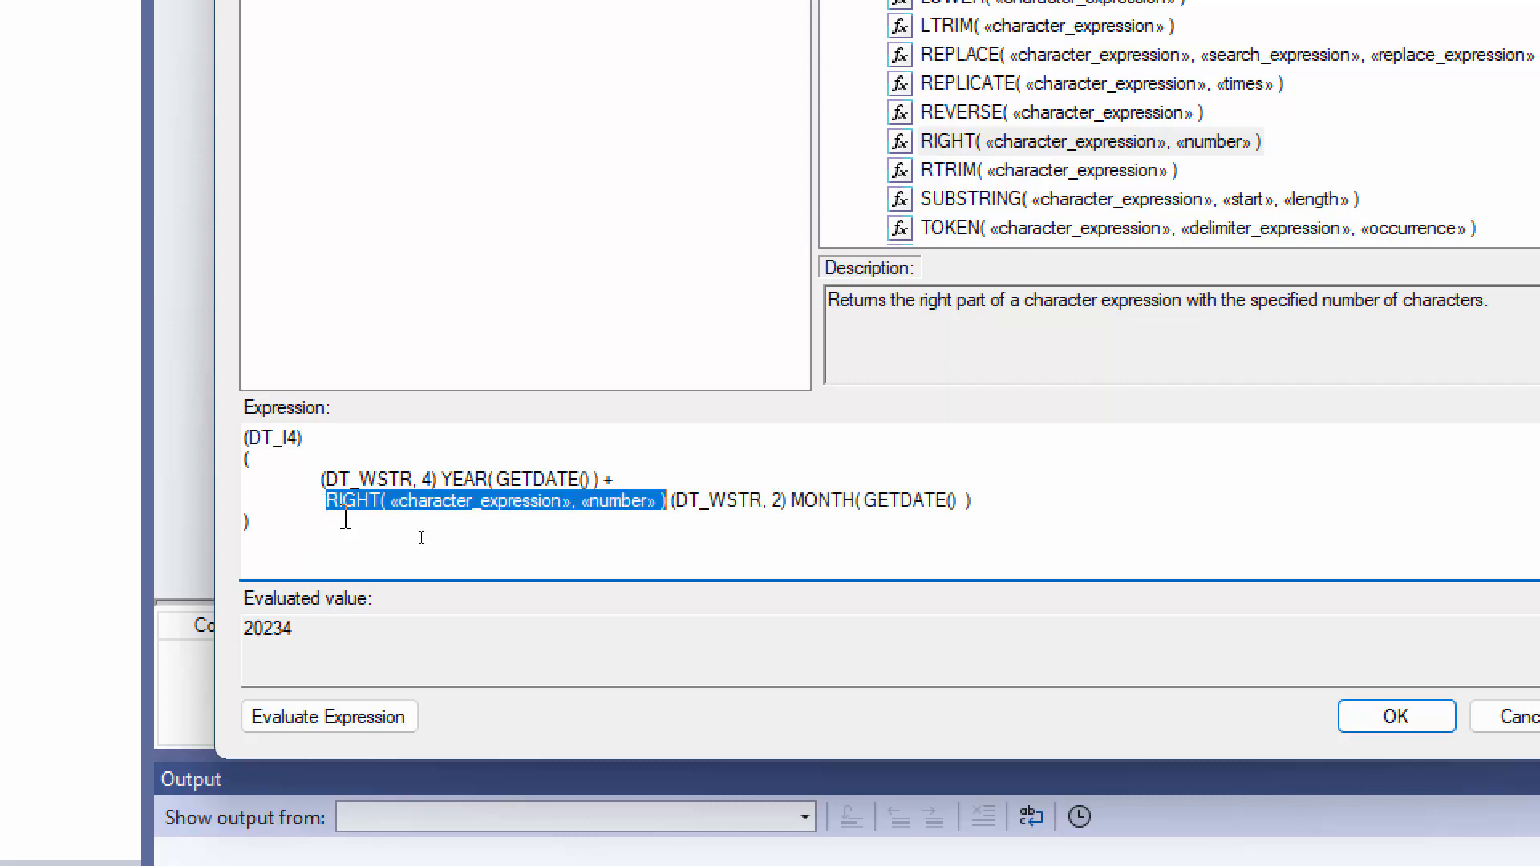
{"action": "left_click", "coordinate": [677, 502]}
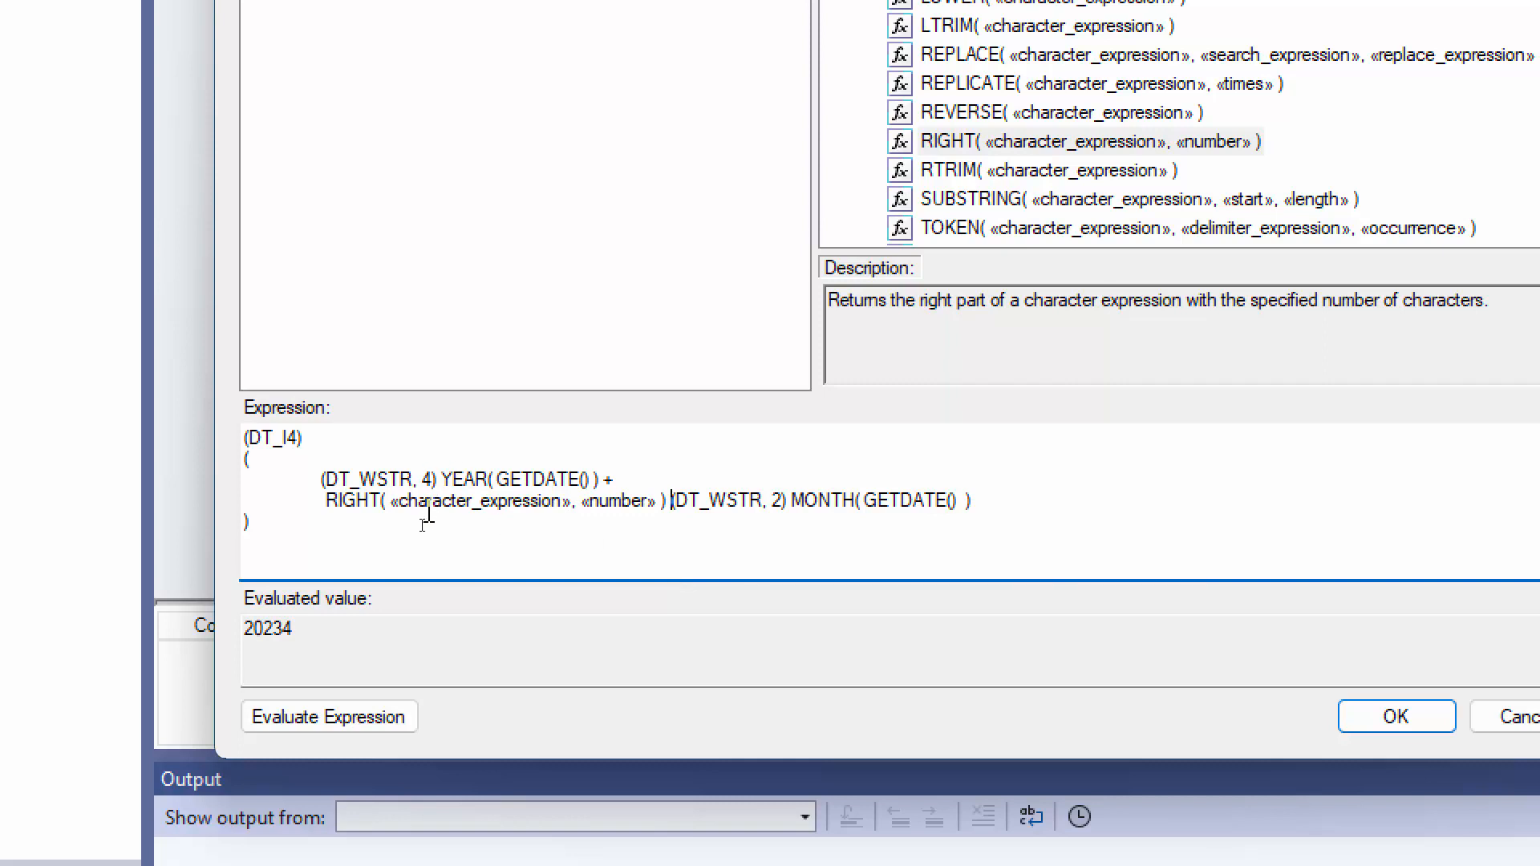
- Replace the character_expression placeholder in RIGHT with "0" followed by a plus sign
{"action": "left_click_drag", "start_coordinate": [393, 507], "coordinate": [572, 510]}
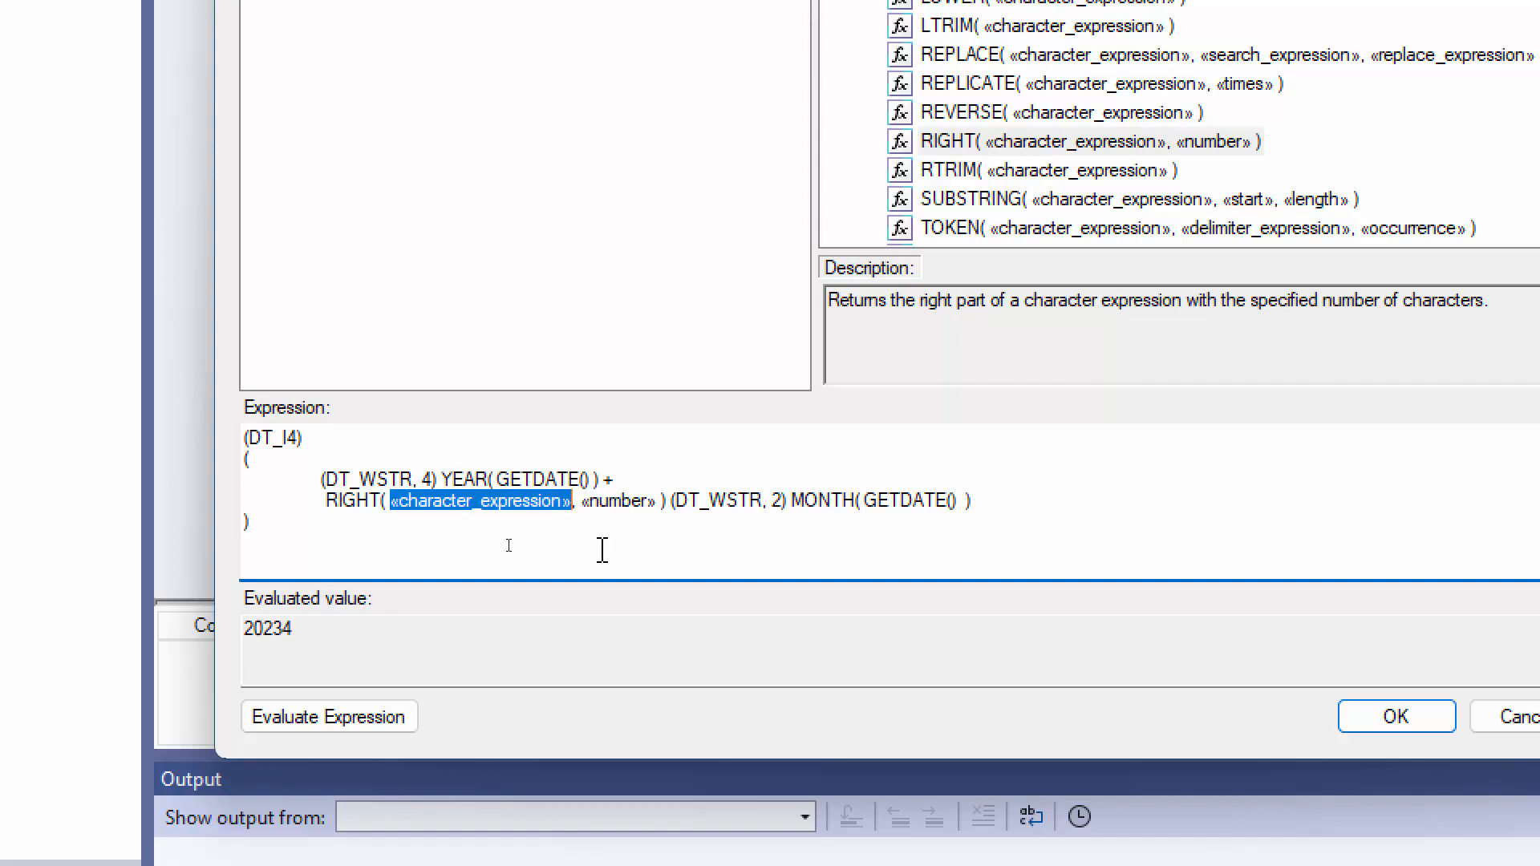
{"action": "type", "text": "\"0"}
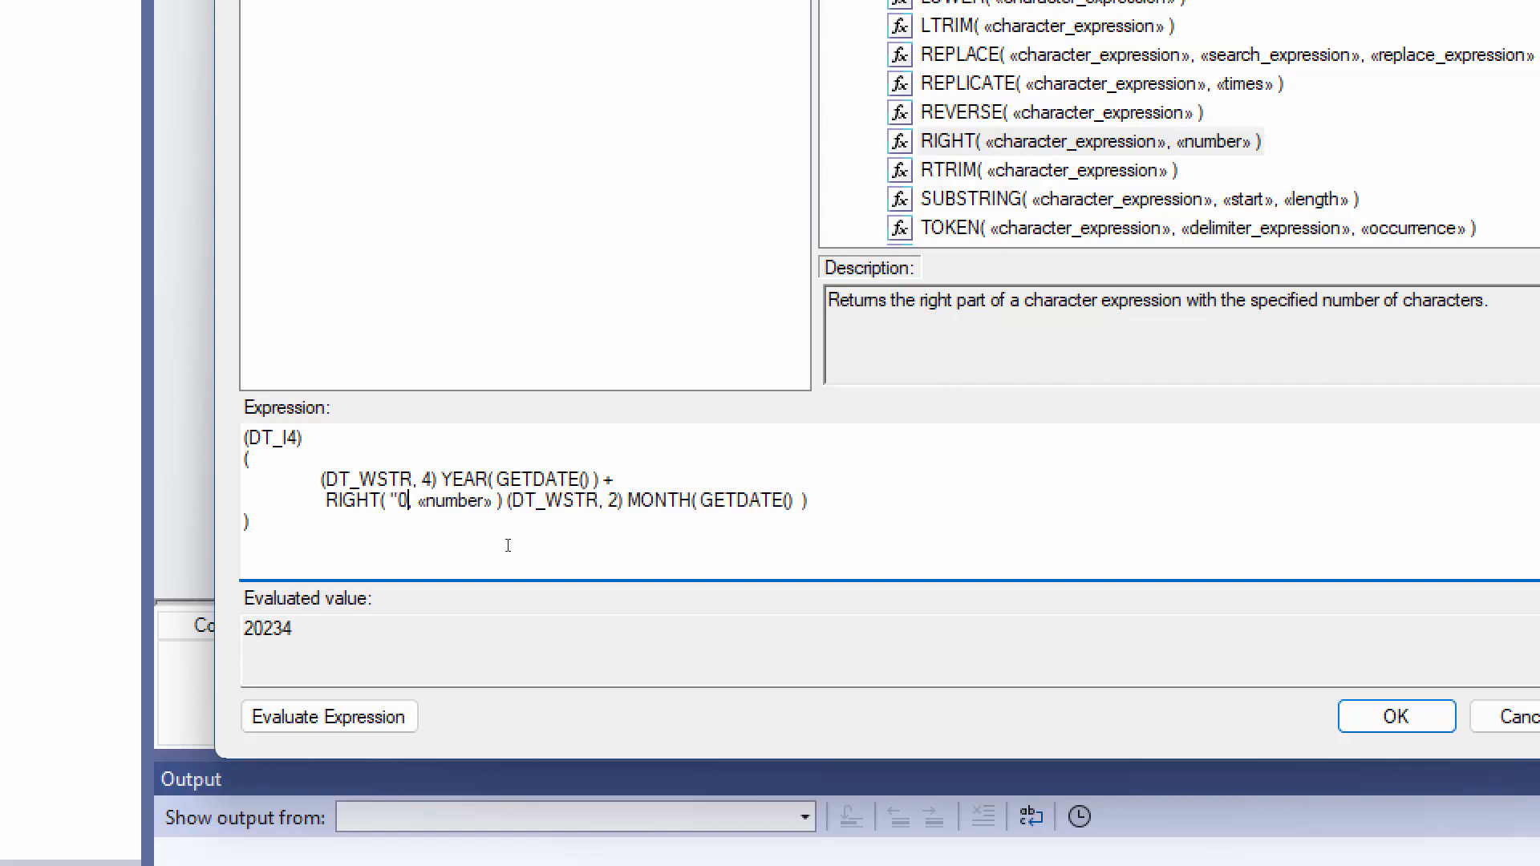
{"action": "type", "text": "\""}
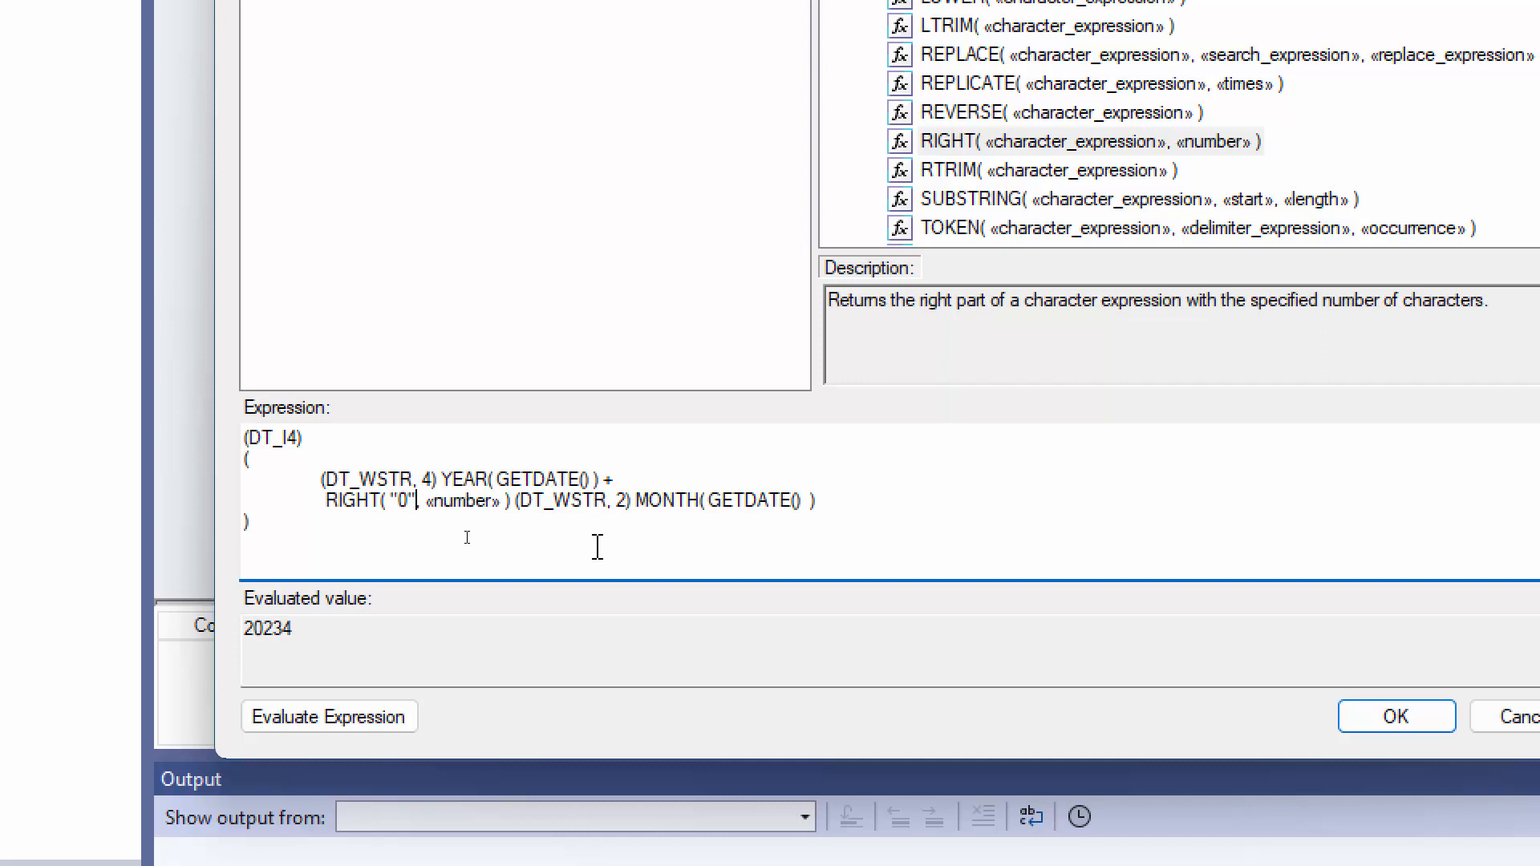
{"action": "type", "text": "+"}
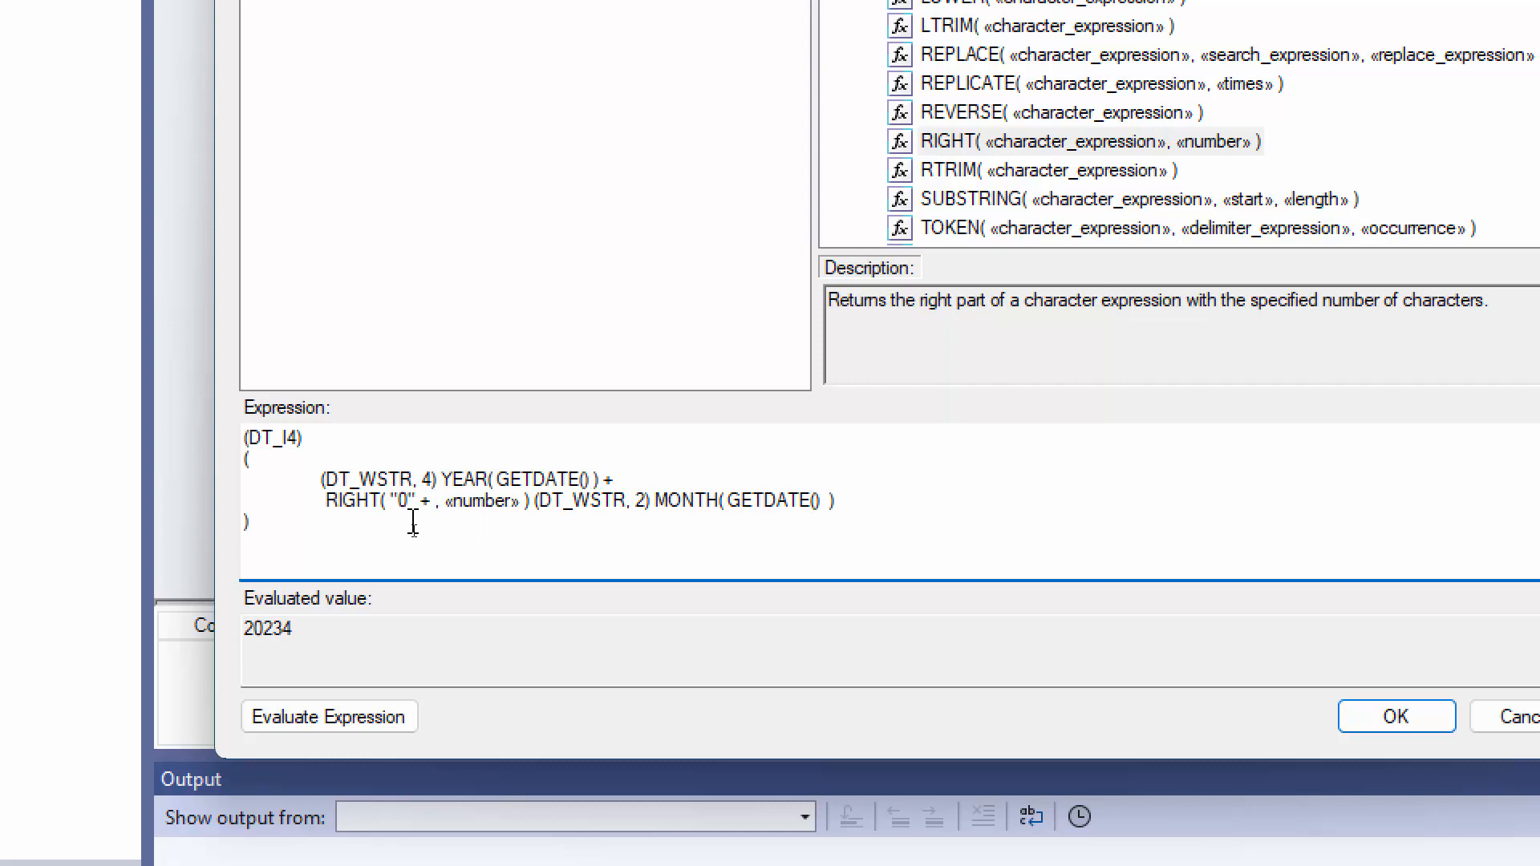
- Move (DT_WSTR, 2) MONTH( GETDATE() ) inside RIGHT, between the "0" + and the comma
{"action": "left_click_drag", "start_coordinate": [535, 510], "coordinate": [837, 505]}
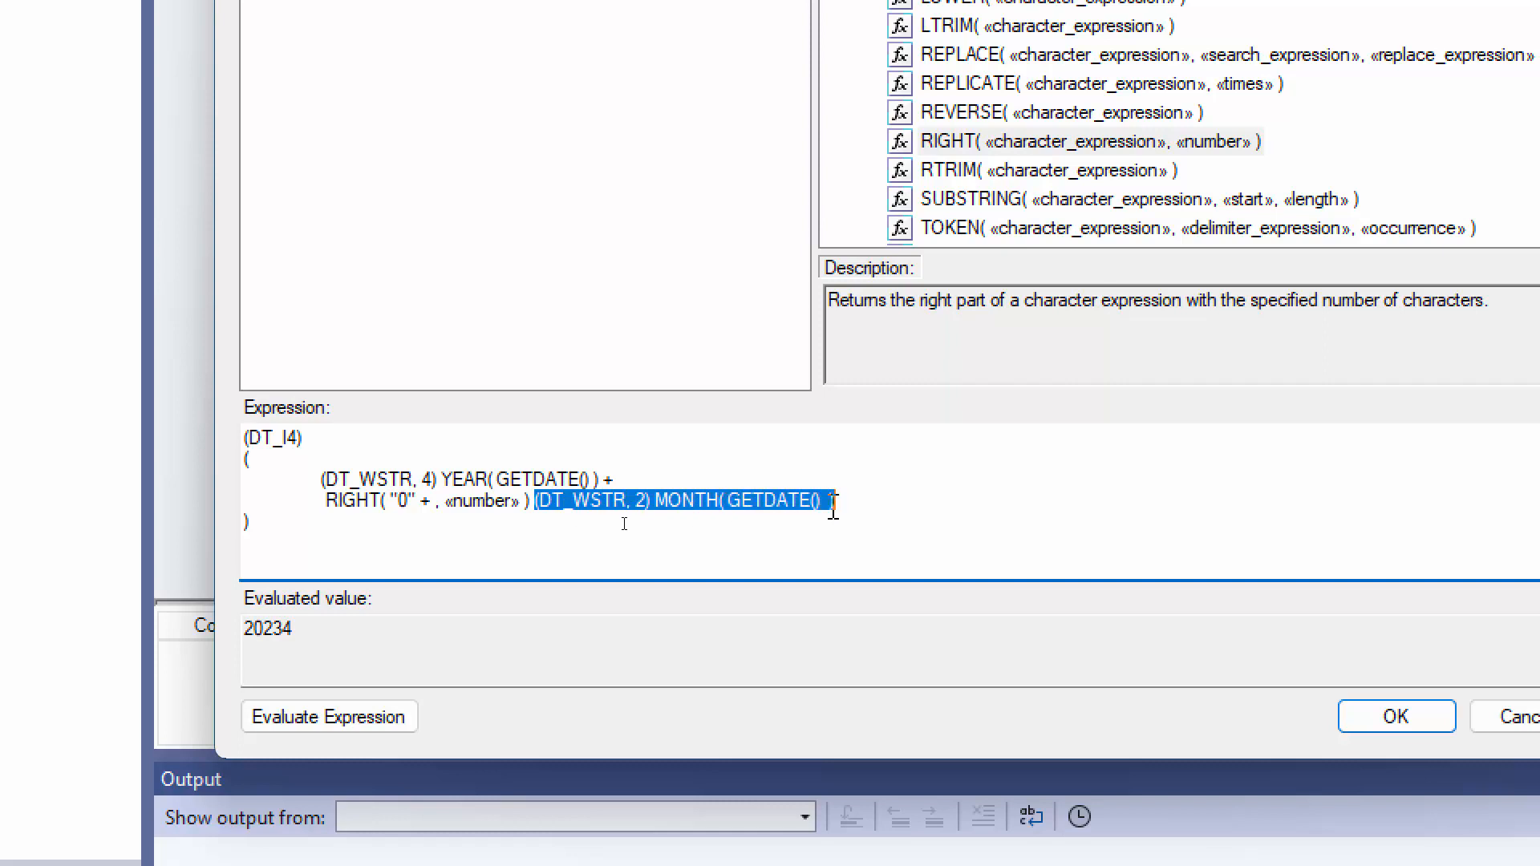
{"action": "key", "text": "ctrl+x"}
{"action": "left_click", "coordinate": [436, 501]}
{"action": "key", "text": "ctrl+v"}
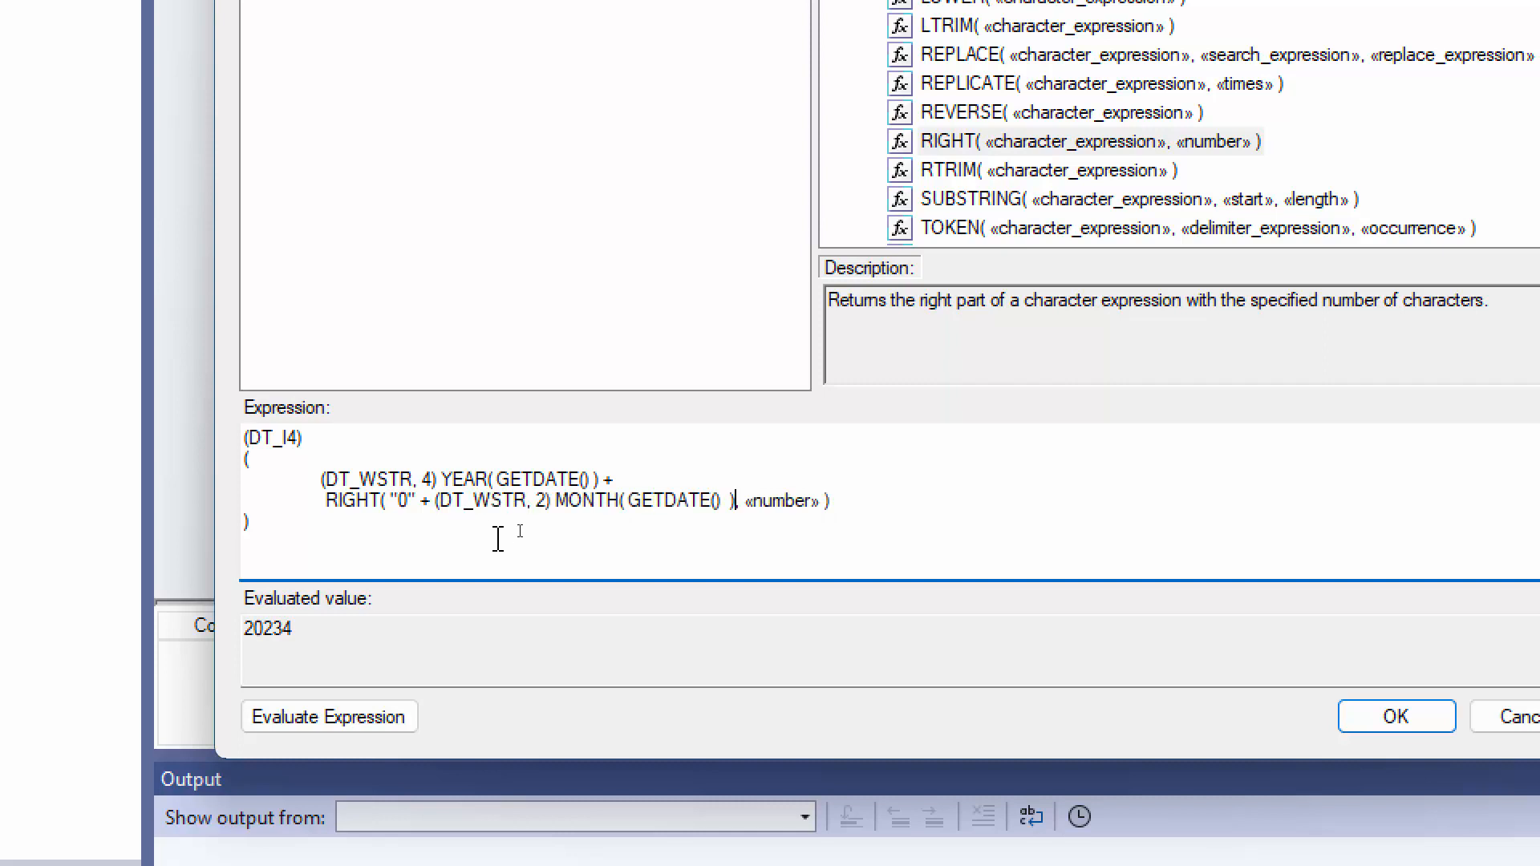
{"action": "type", "text": ","}
- Set the number argument of RIGHT to 2 and evaluate the expression
{"action": "left_click_drag", "start_coordinate": [746, 506], "coordinate": [824, 505]}
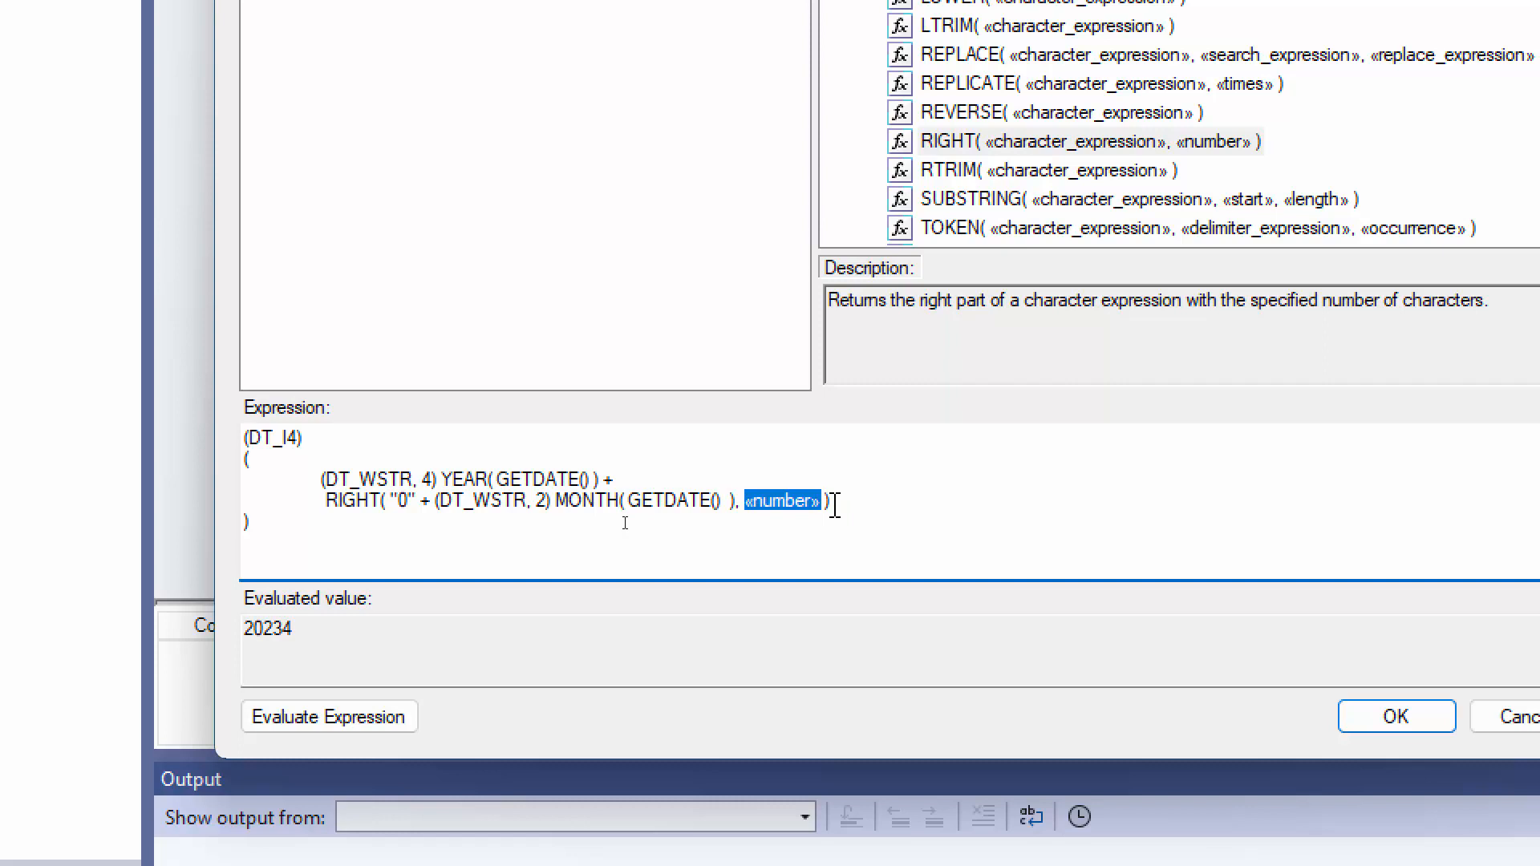
{"action": "type", "text": "2"}
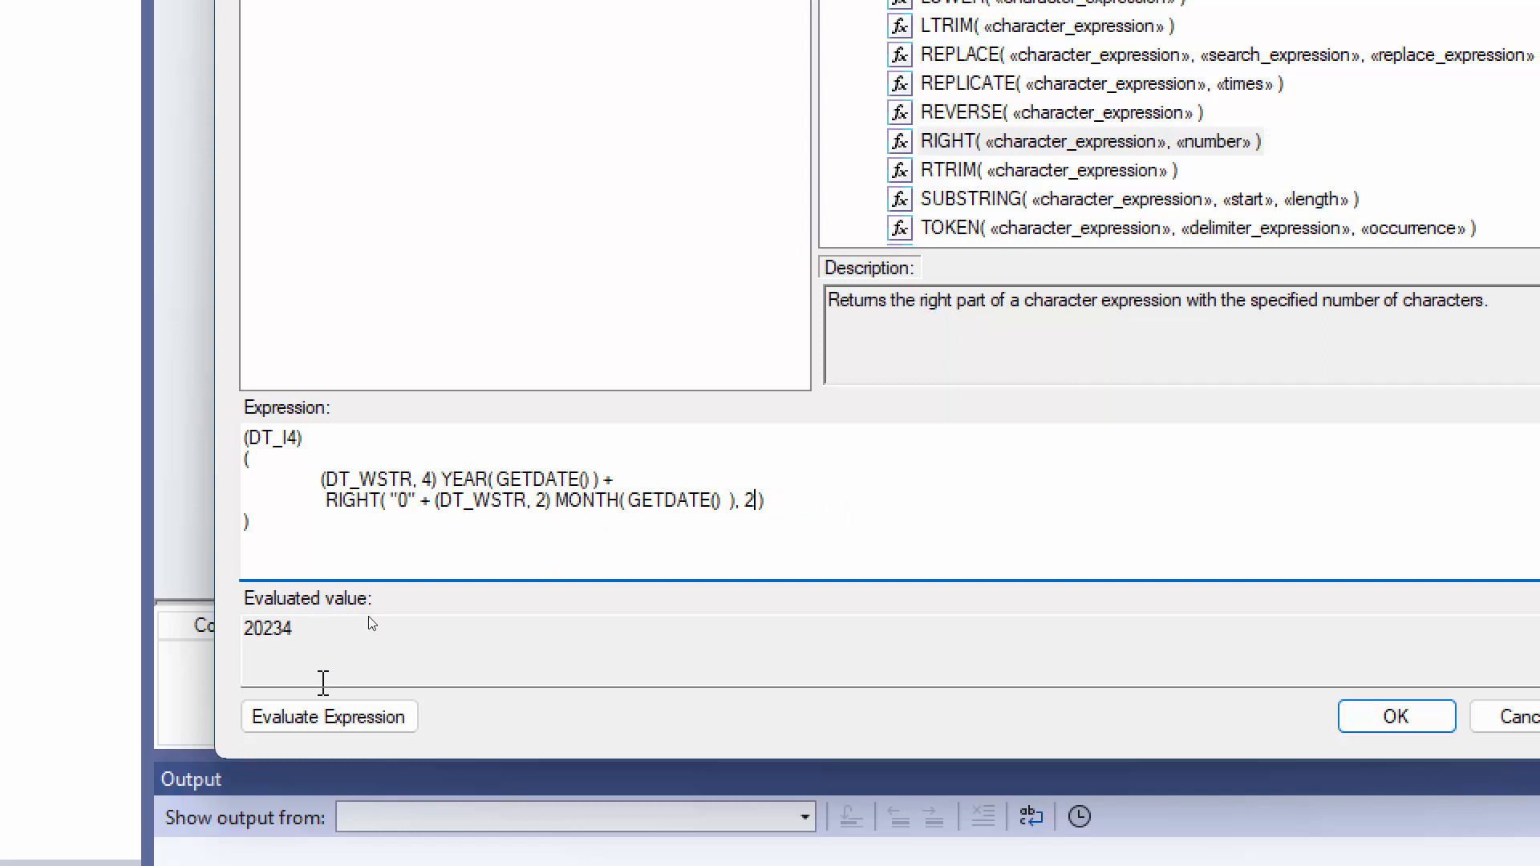
{"action": "left_click", "coordinate": [328, 720]}
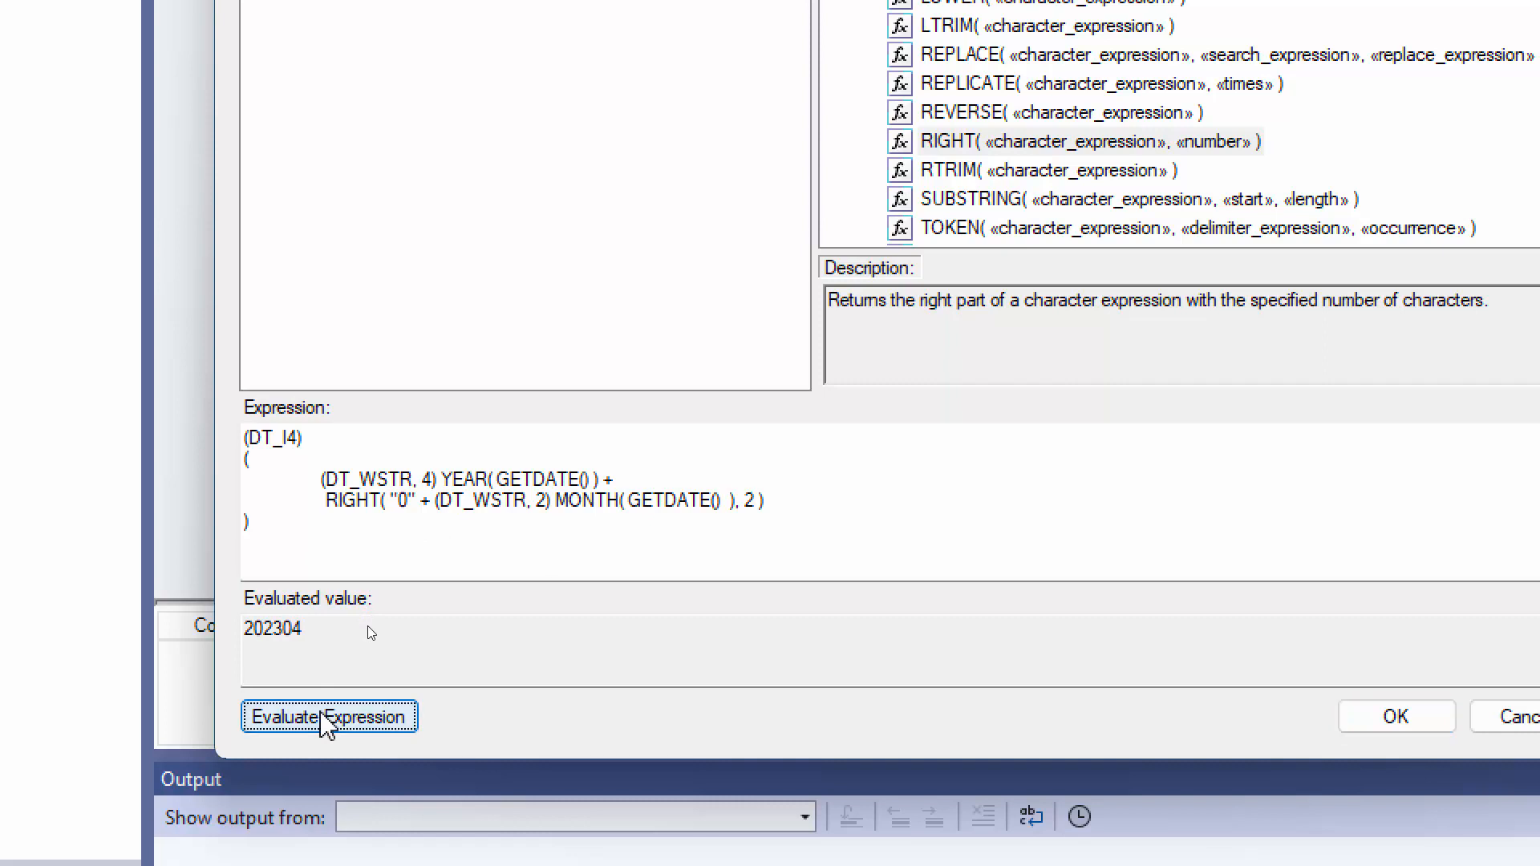
- Check the evaluated value and accept the expression for the PERIODO variable
{"action": "left_click", "coordinate": [303, 642]}
{"action": "left_click_drag", "start_coordinate": [303, 641], "coordinate": [244, 654]}
{"action": "left_click", "coordinate": [332, 631]}
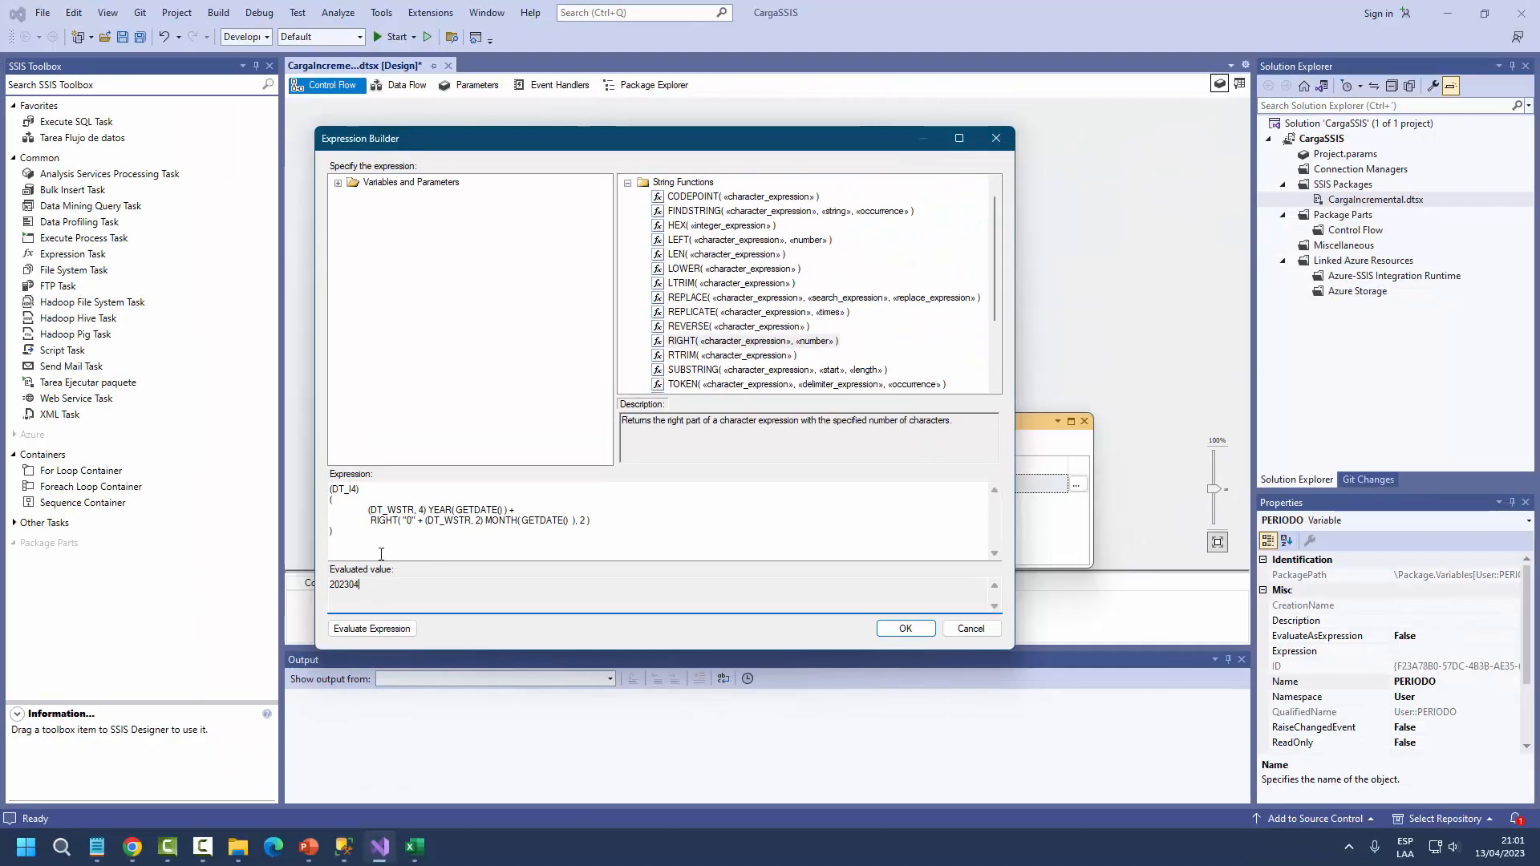
{"action": "left_click", "coordinate": [323, 535]}
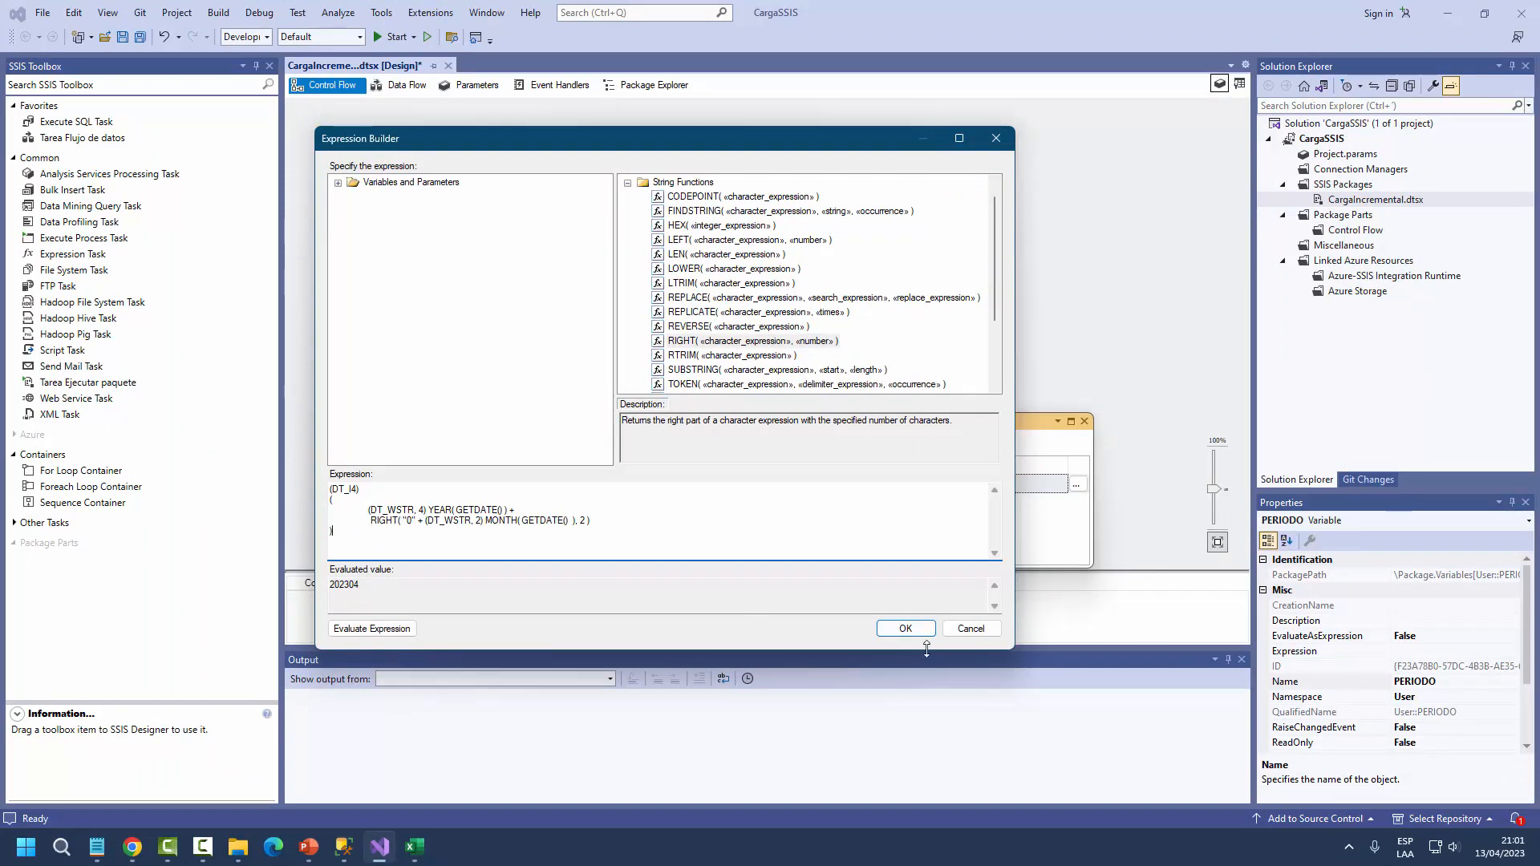
{"action": "left_click", "coordinate": [906, 631]}
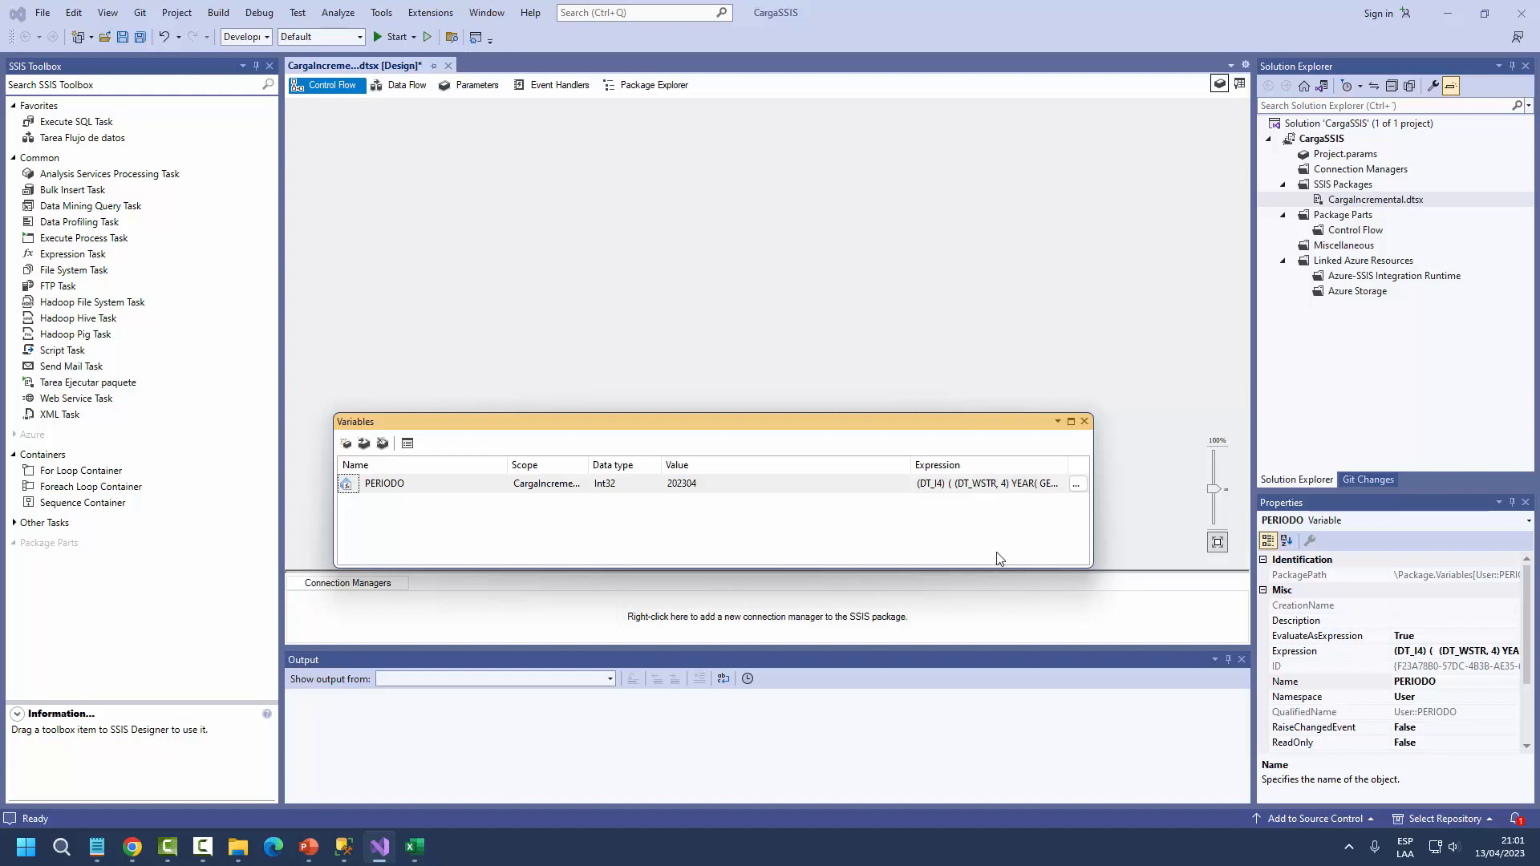
- Reopen PERIODO's expression in the Expression Builder and enlarge the dialog so the full expression can be reviewed
{"action": "left_click", "coordinate": [1077, 485]}
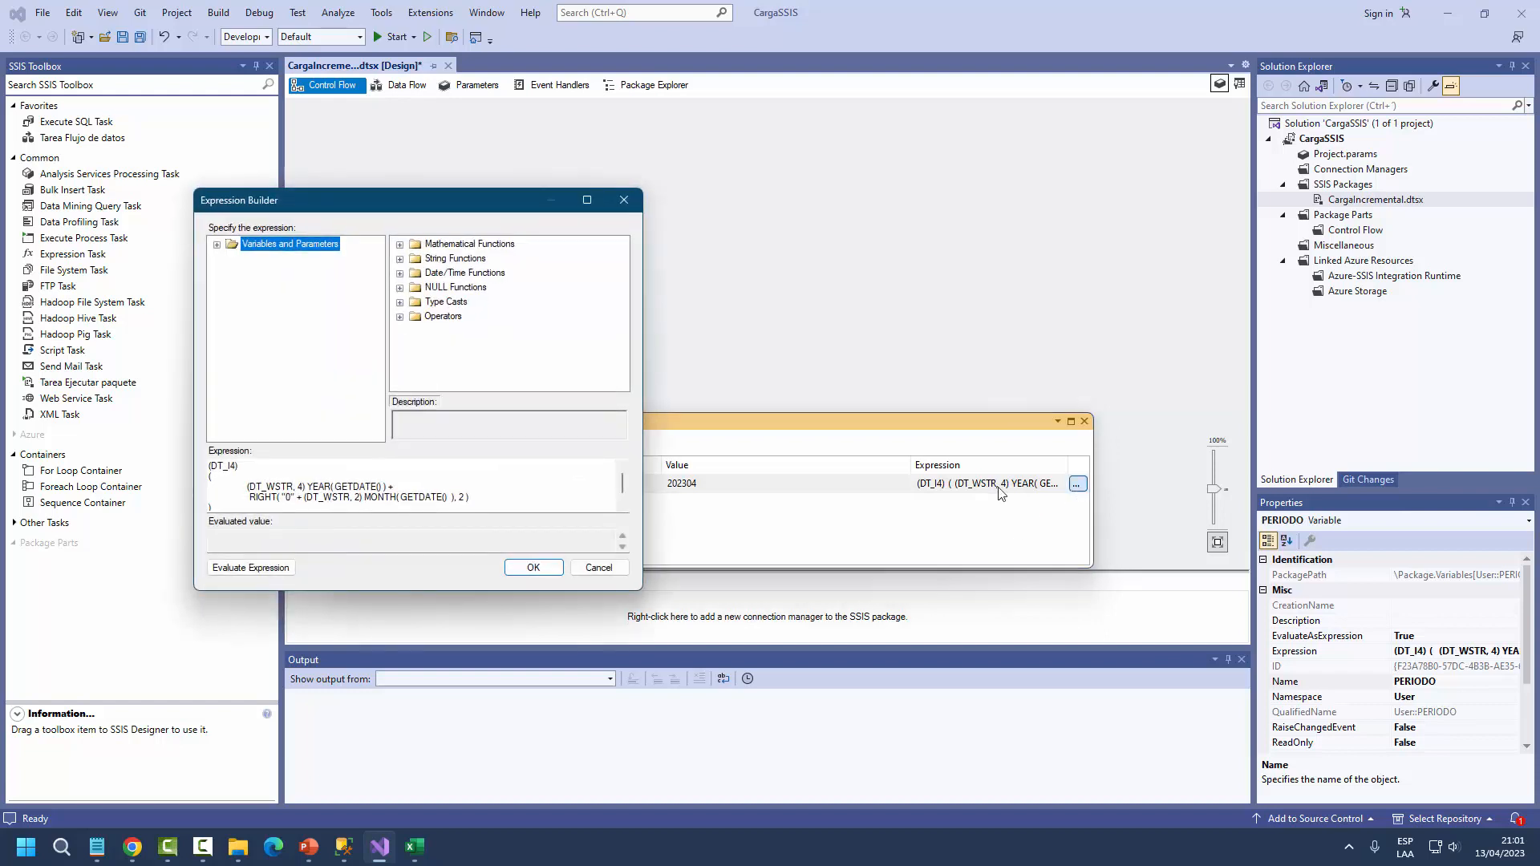
{"action": "left_click_drag", "start_coordinate": [526, 210], "coordinate": [703, 133]}
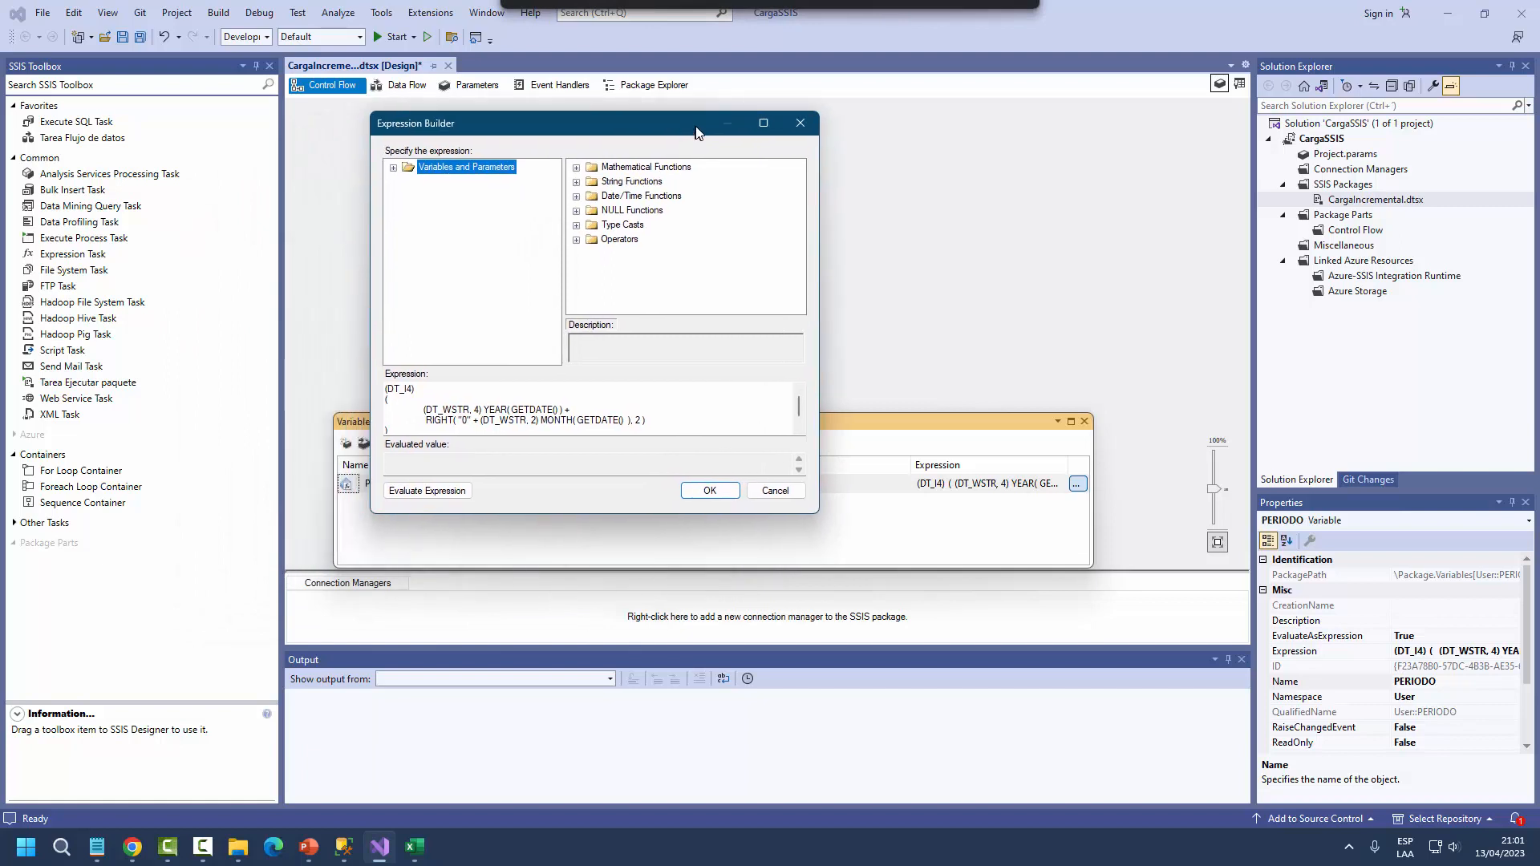
{"action": "left_click_drag", "start_coordinate": [818, 513], "coordinate": [926, 608]}
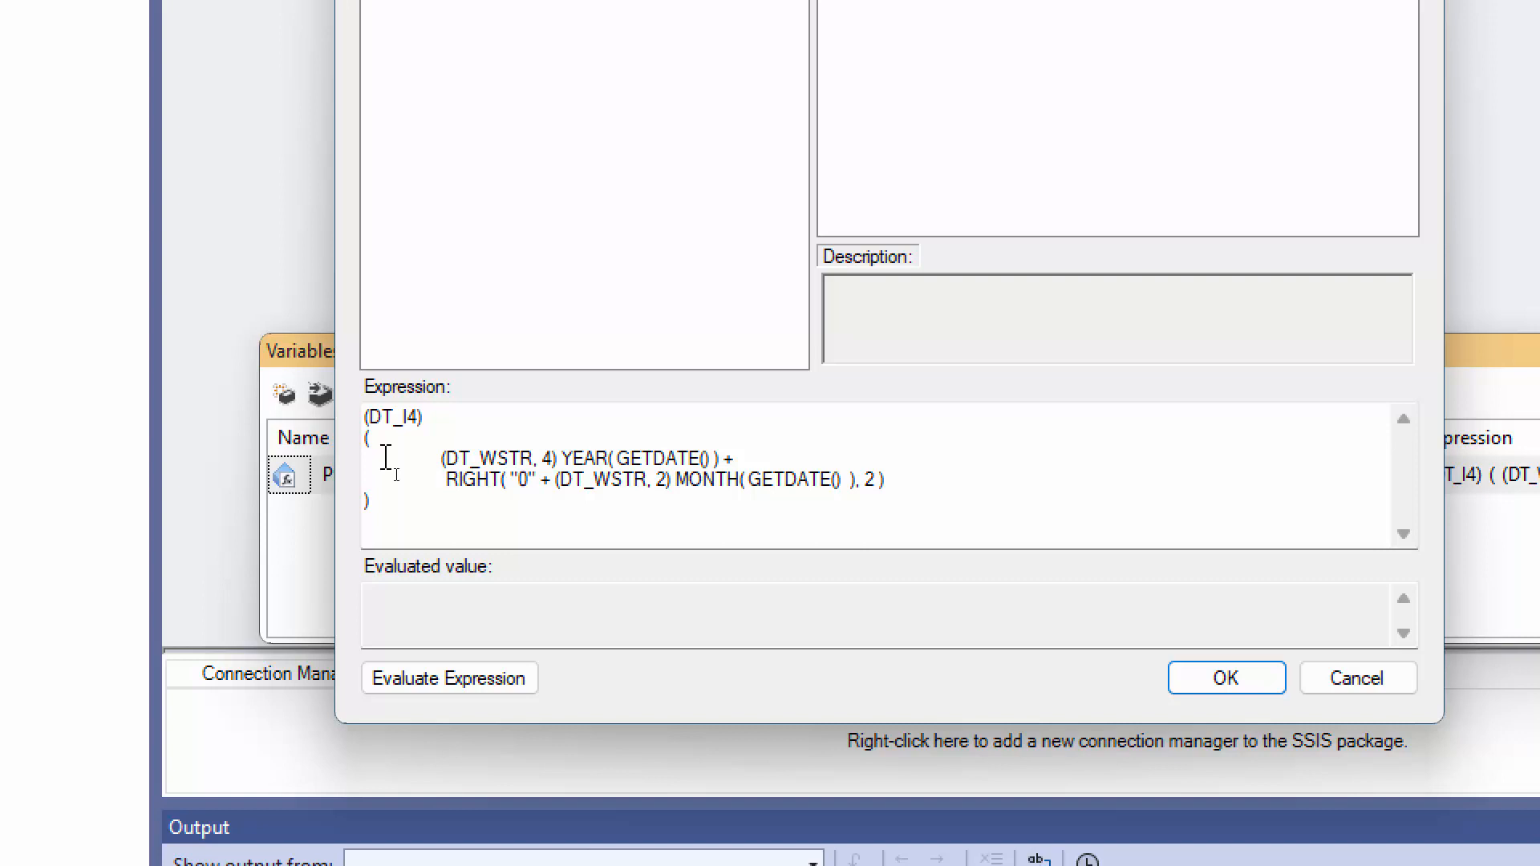
- Review the year and month parts of the PERIODO variable's expression, then accept it and close the variables list
{"action": "left_click_drag", "start_coordinate": [441, 458], "coordinate": [534, 459]}
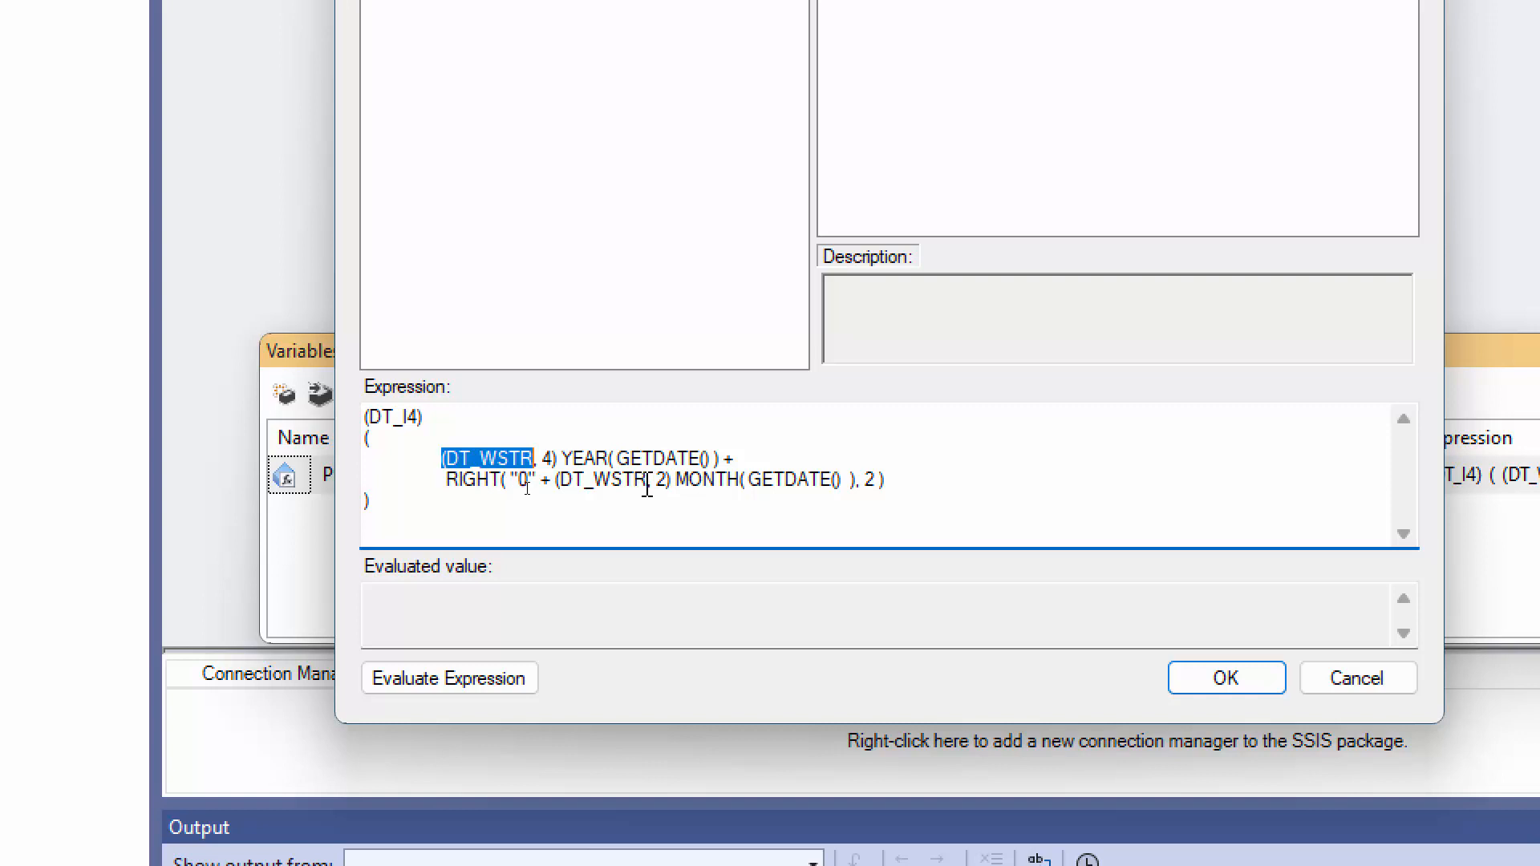
{"action": "double_click", "coordinate": [660, 461]}
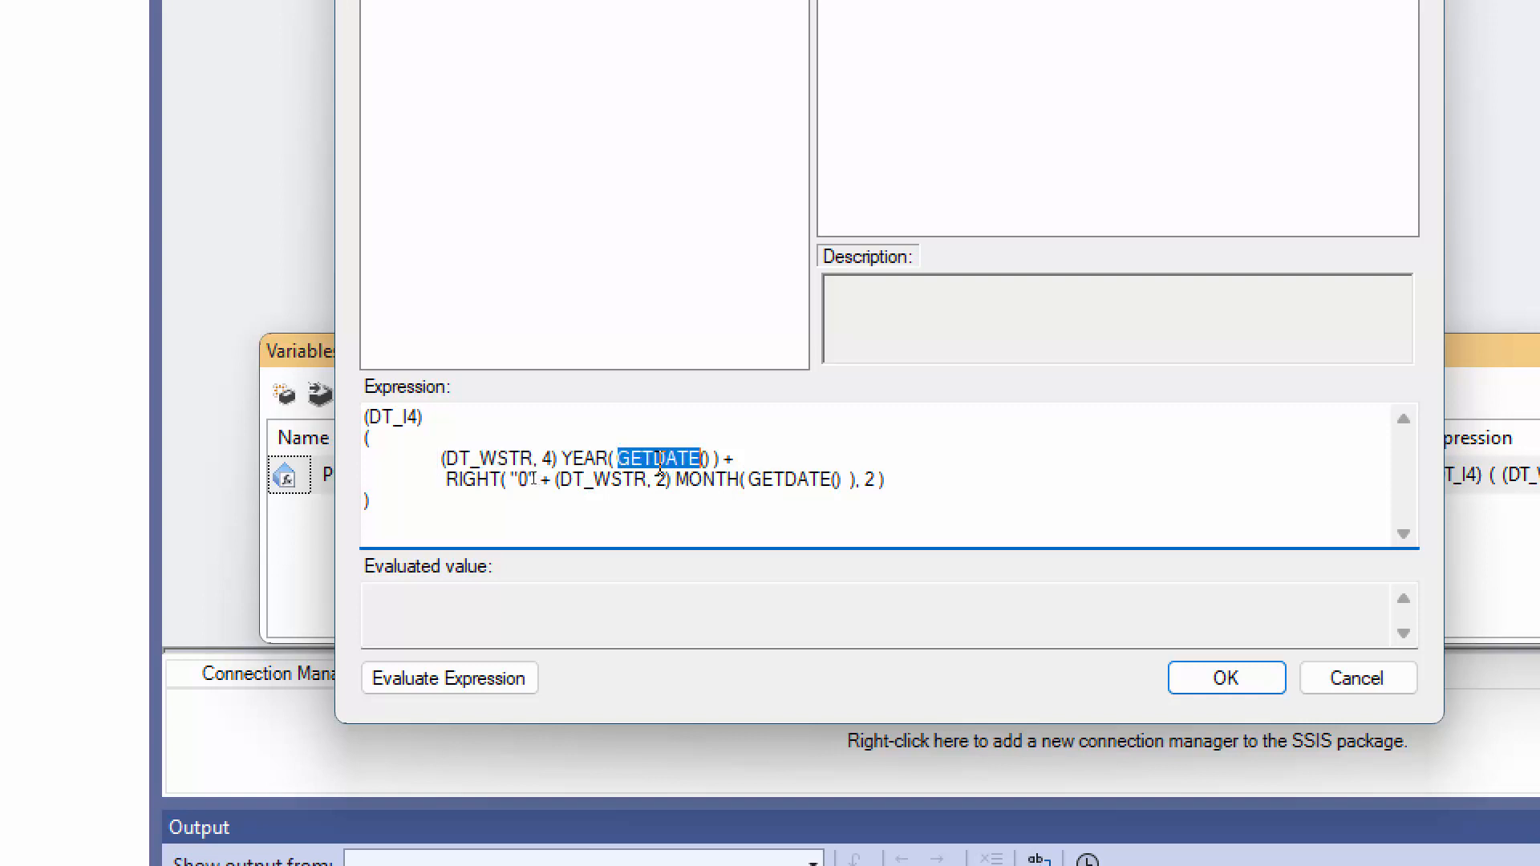
{"action": "double_click", "coordinate": [734, 479]}
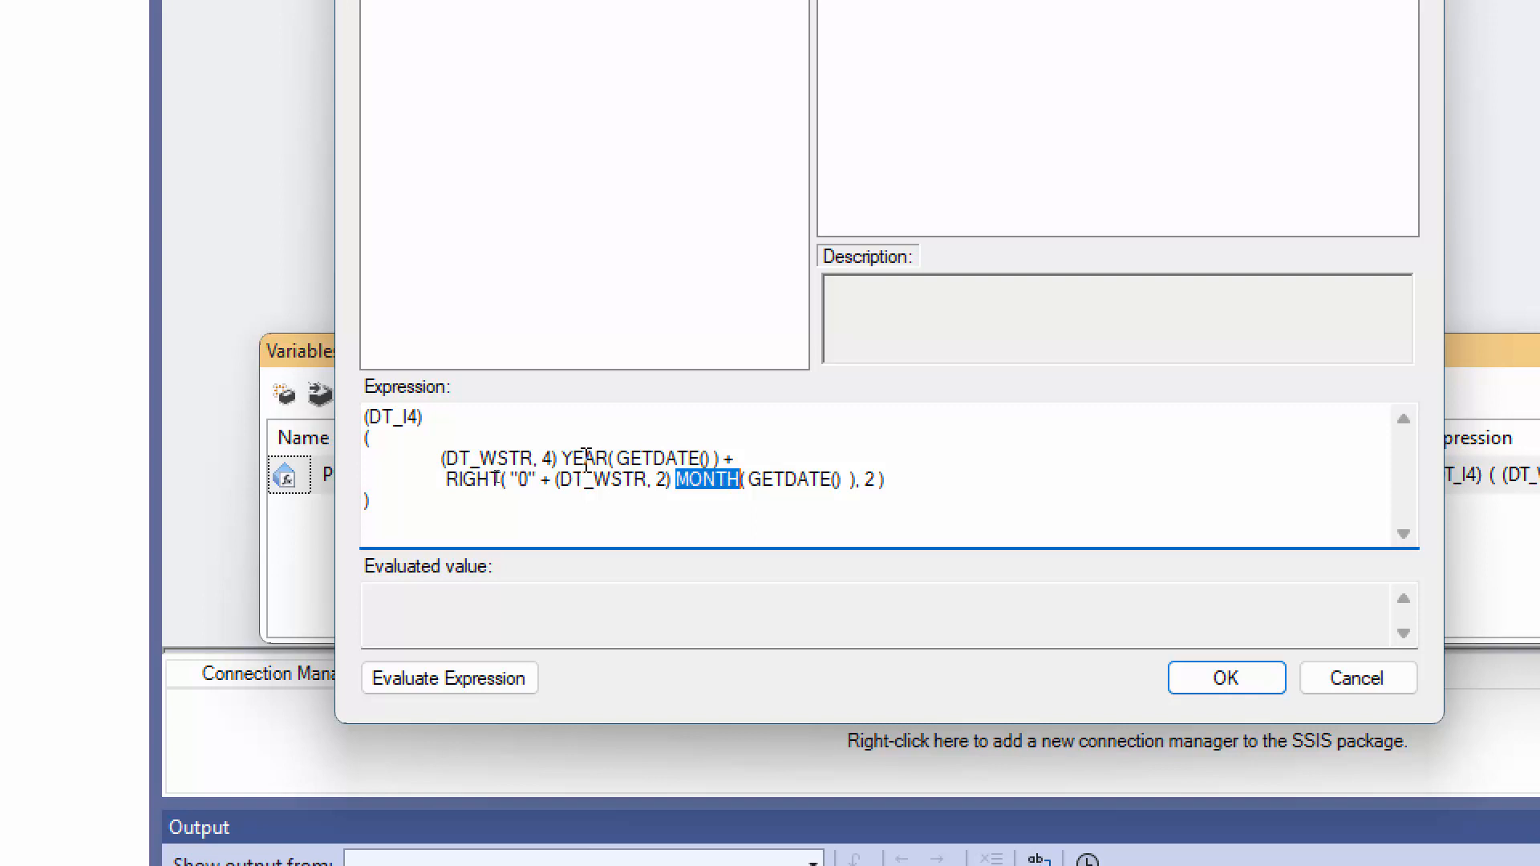
{"action": "double_click", "coordinate": [585, 459]}
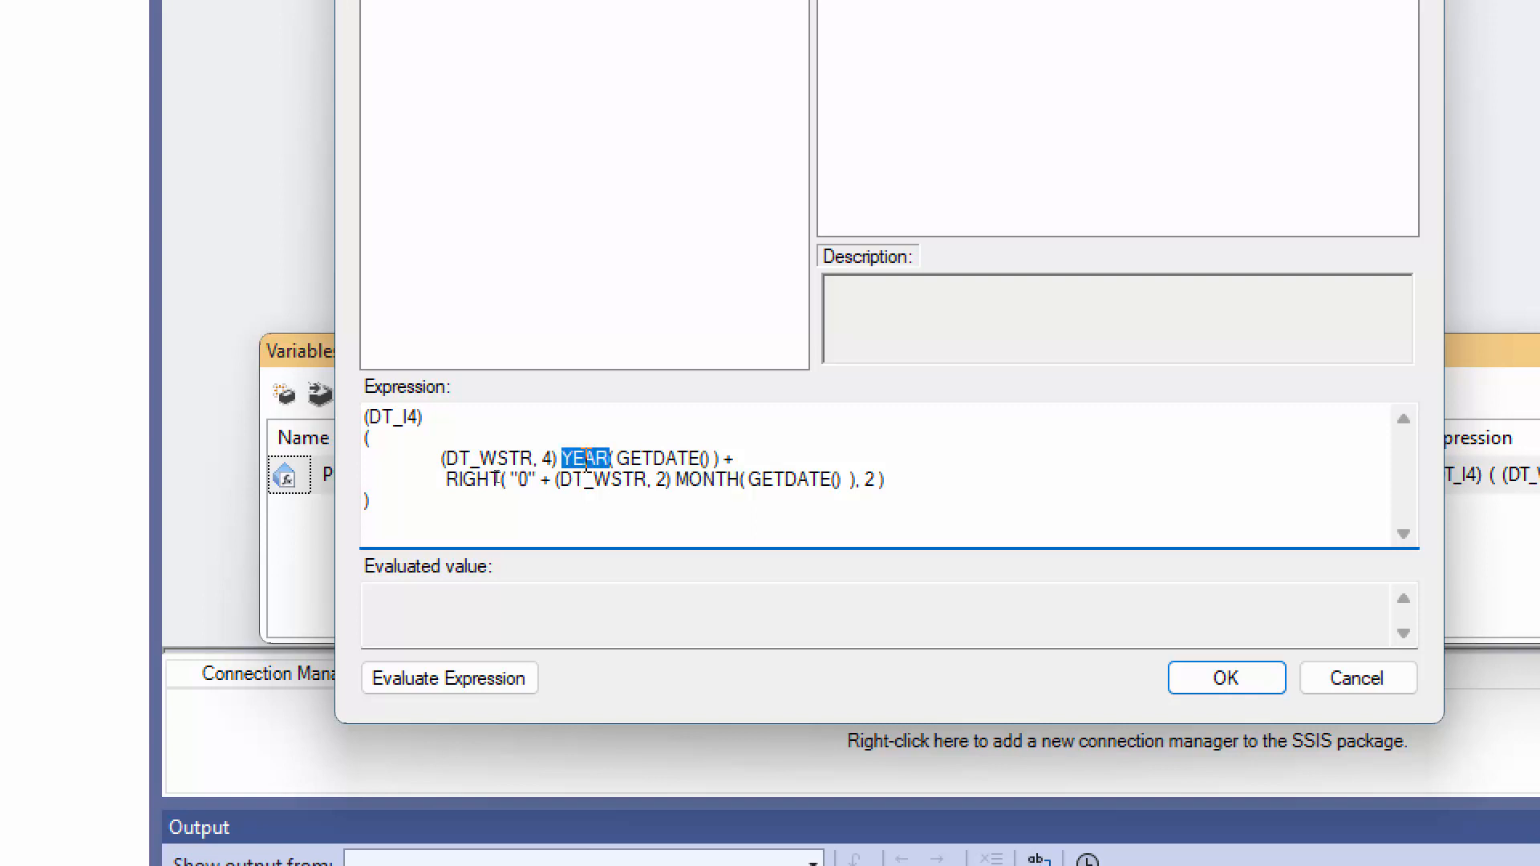
{"action": "double_click", "coordinate": [463, 480]}
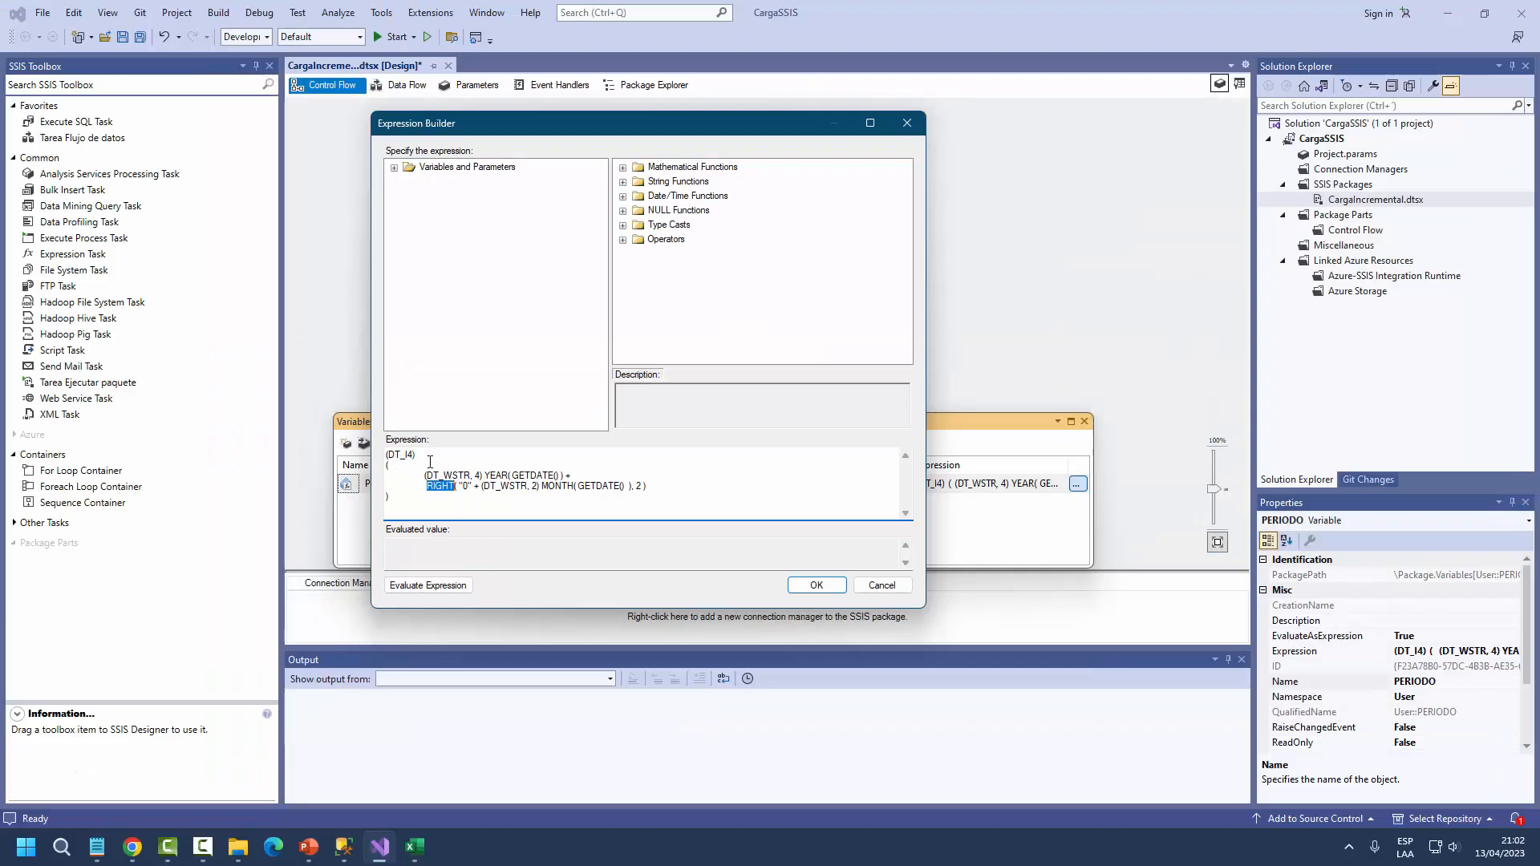
{"action": "left_click", "coordinate": [816, 584]}
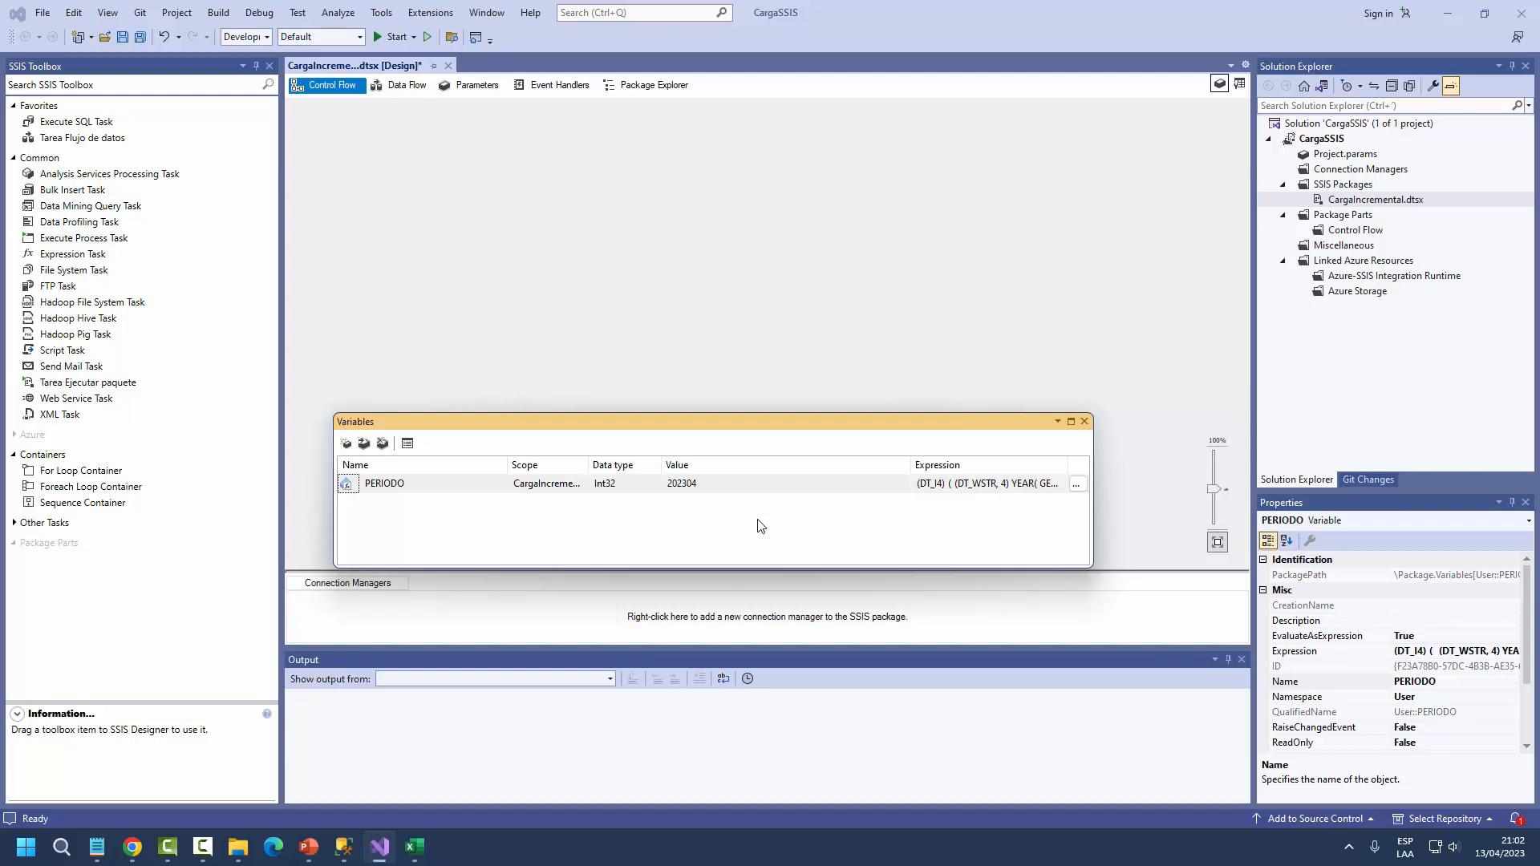
{"action": "left_click", "coordinate": [1084, 422]}
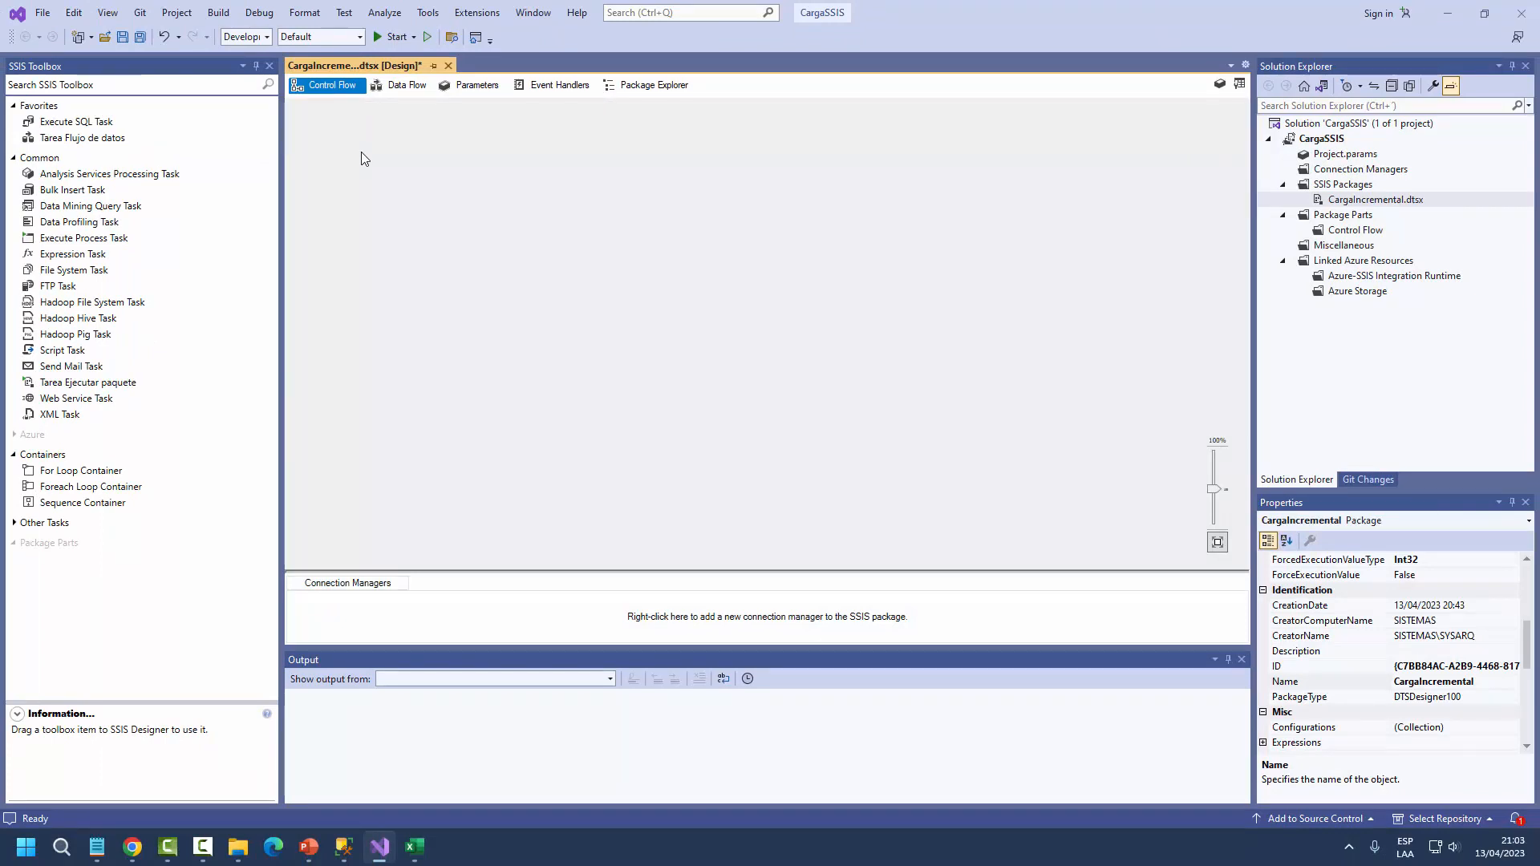
- Add an Execute SQL Task to the control flow and name it "Limpieza de Tabla"
{"action": "left_click", "coordinate": [65, 121]}
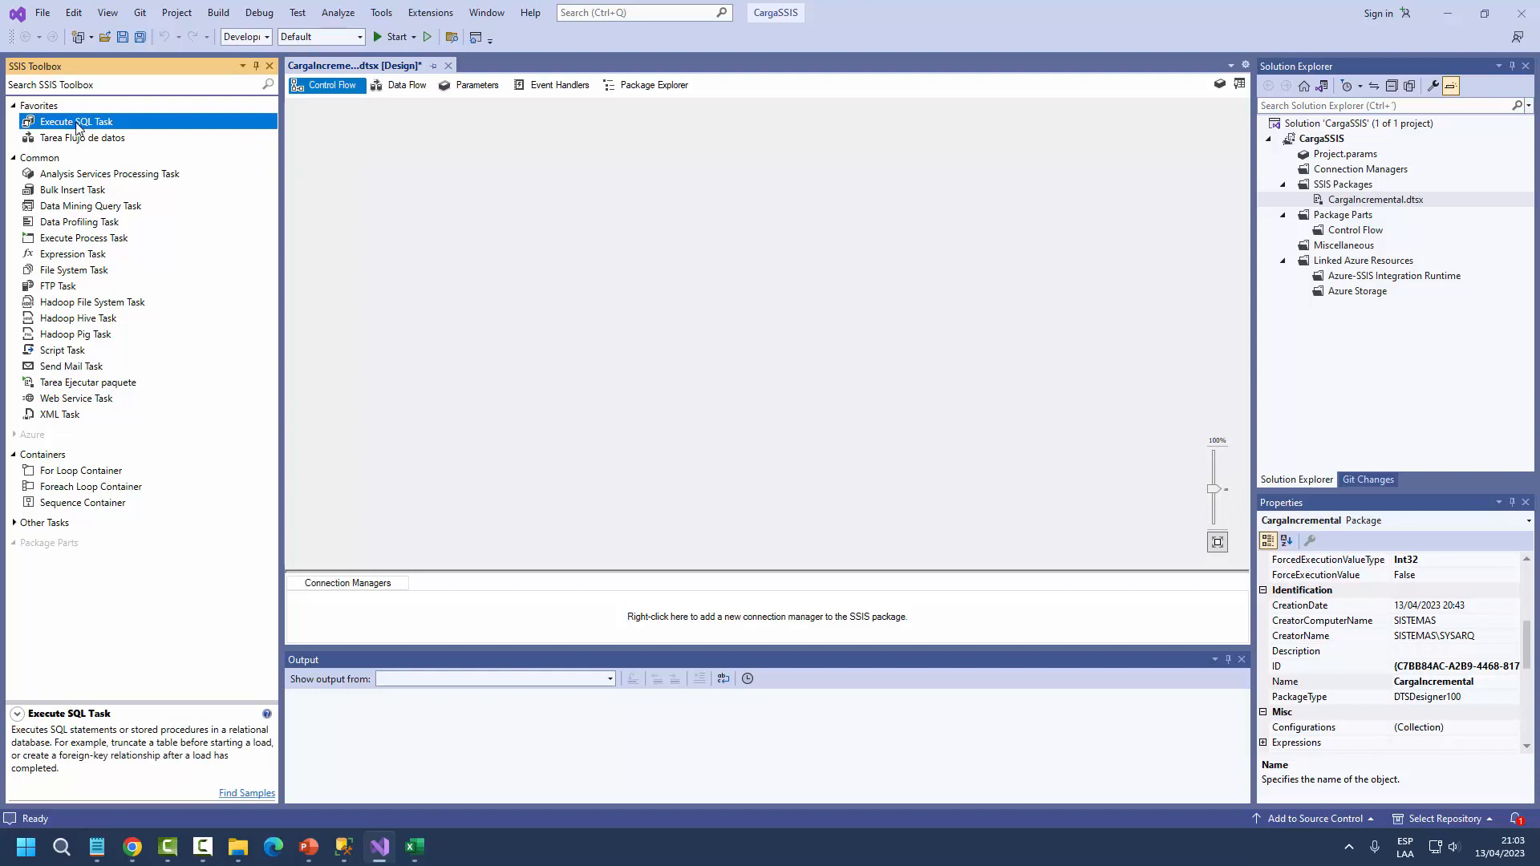
{"action": "left_click_drag", "start_coordinate": [69, 126], "coordinate": [528, 184]}
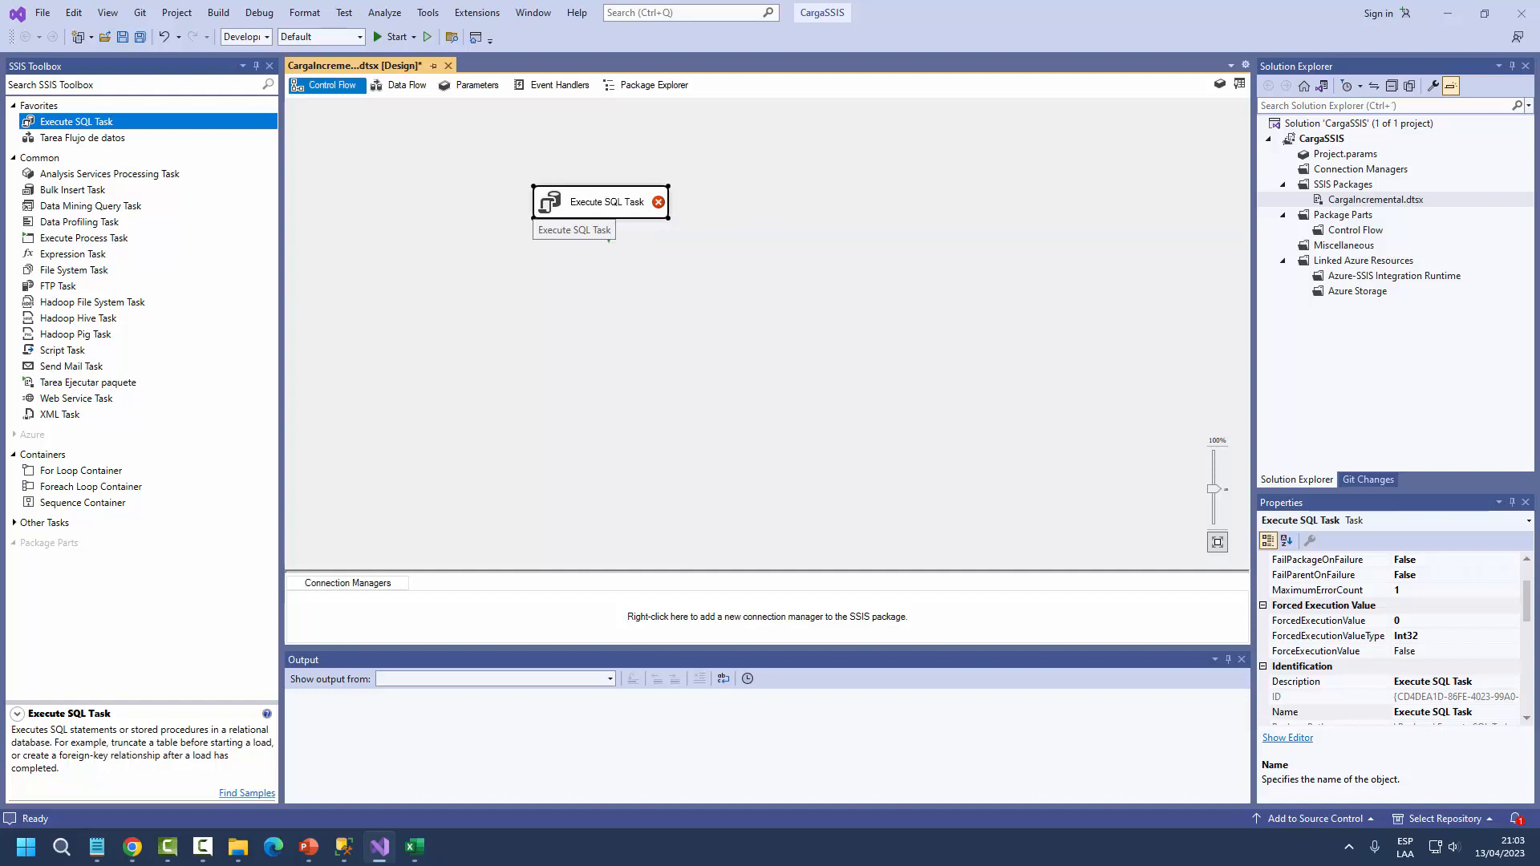
{"action": "left_click", "coordinate": [594, 211]}
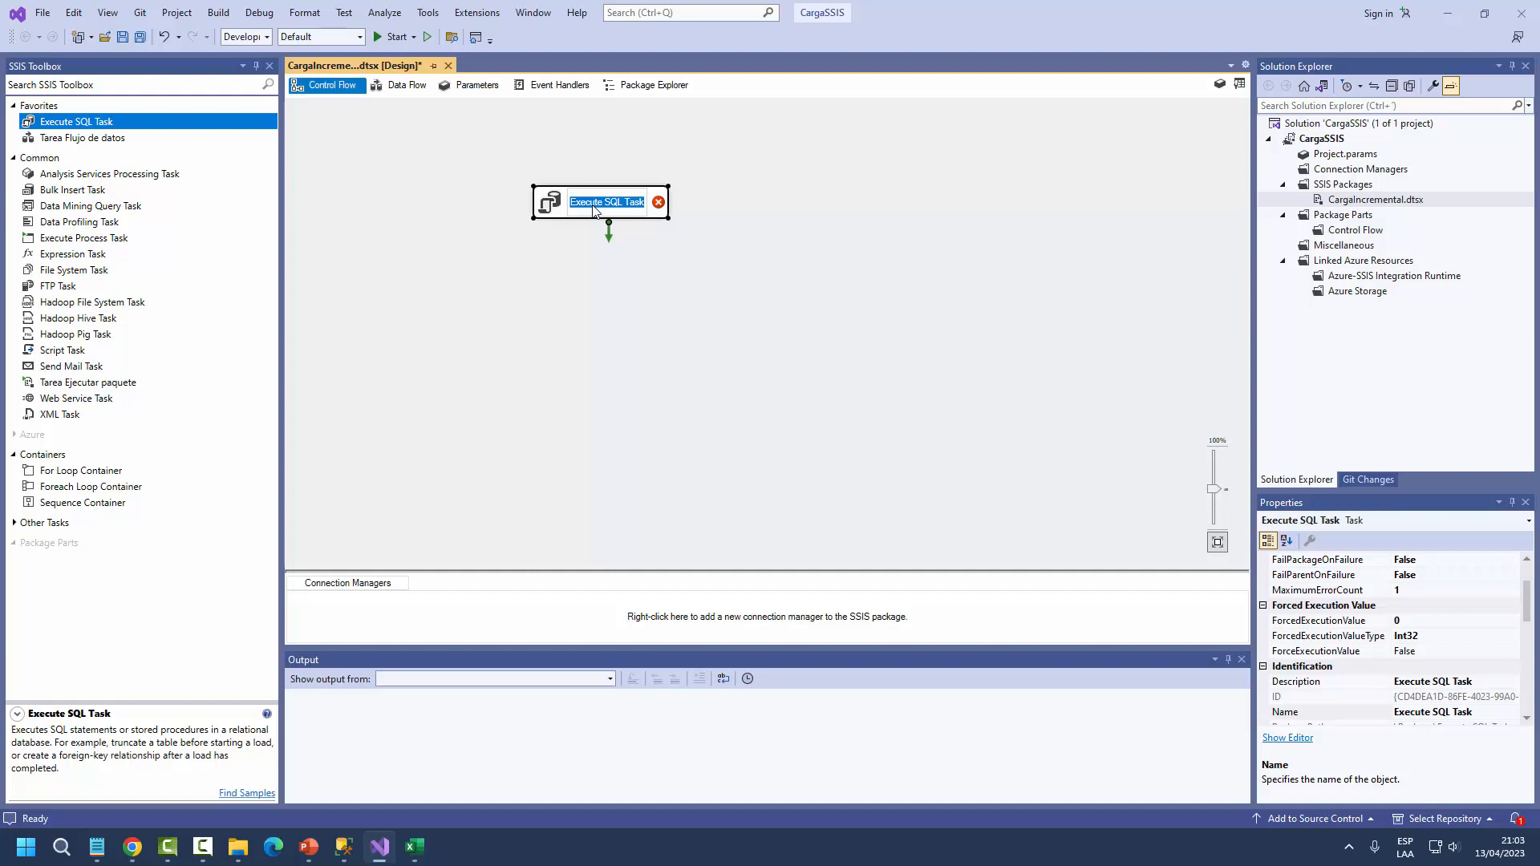
{"action": "type", "text": "Limpieza de Tabla"}
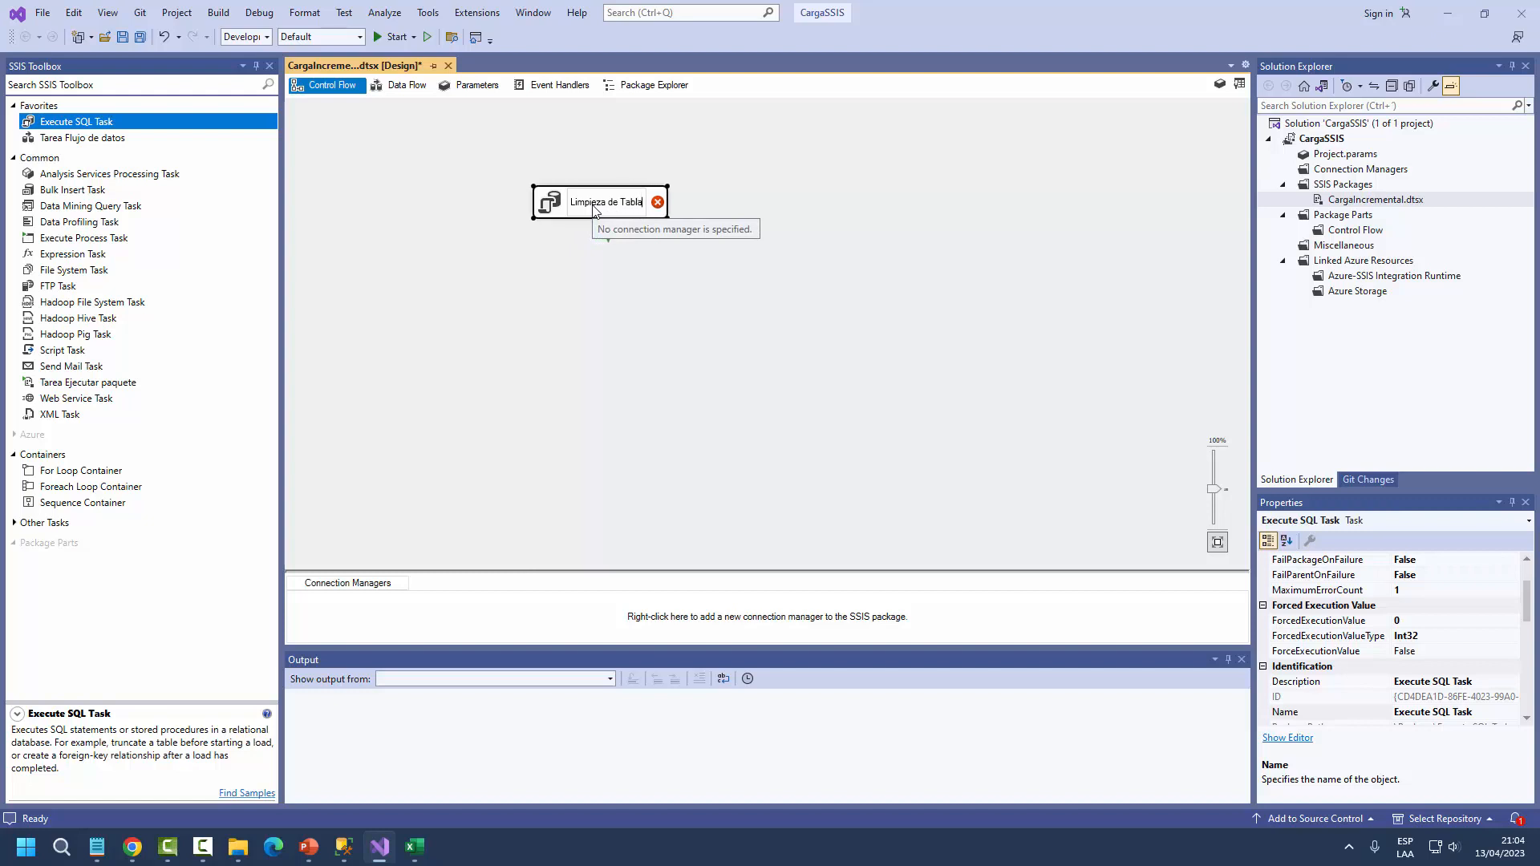
{"action": "left_click", "coordinate": [604, 262]}
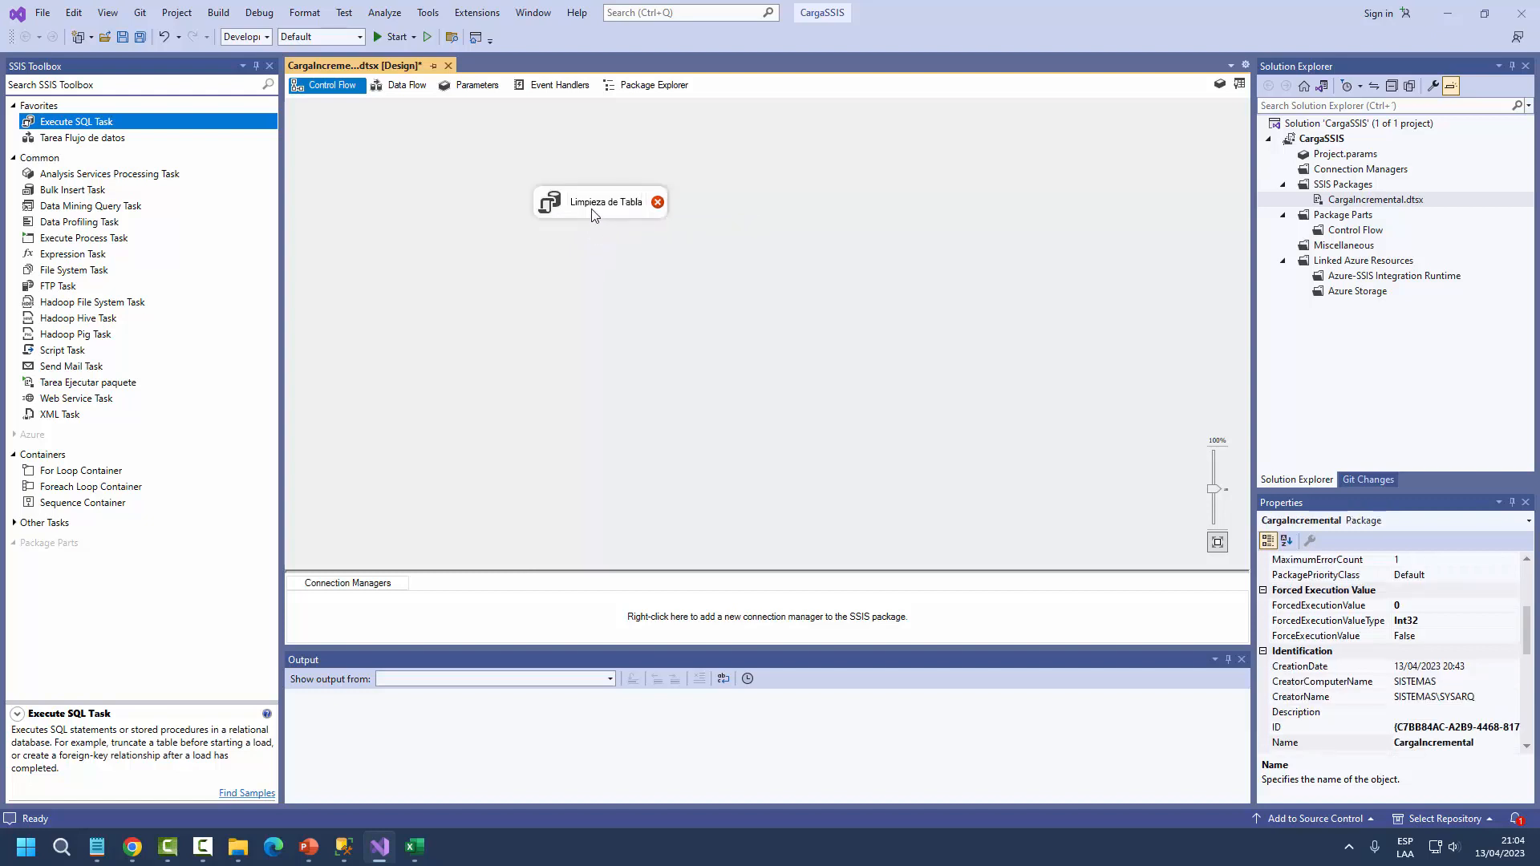
- Start a new OLE DB connection for the Limpieza de Tabla task and delete the saved SISTEMAS.TEST data connection
{"action": "mouse_move", "coordinate": [594, 209]}
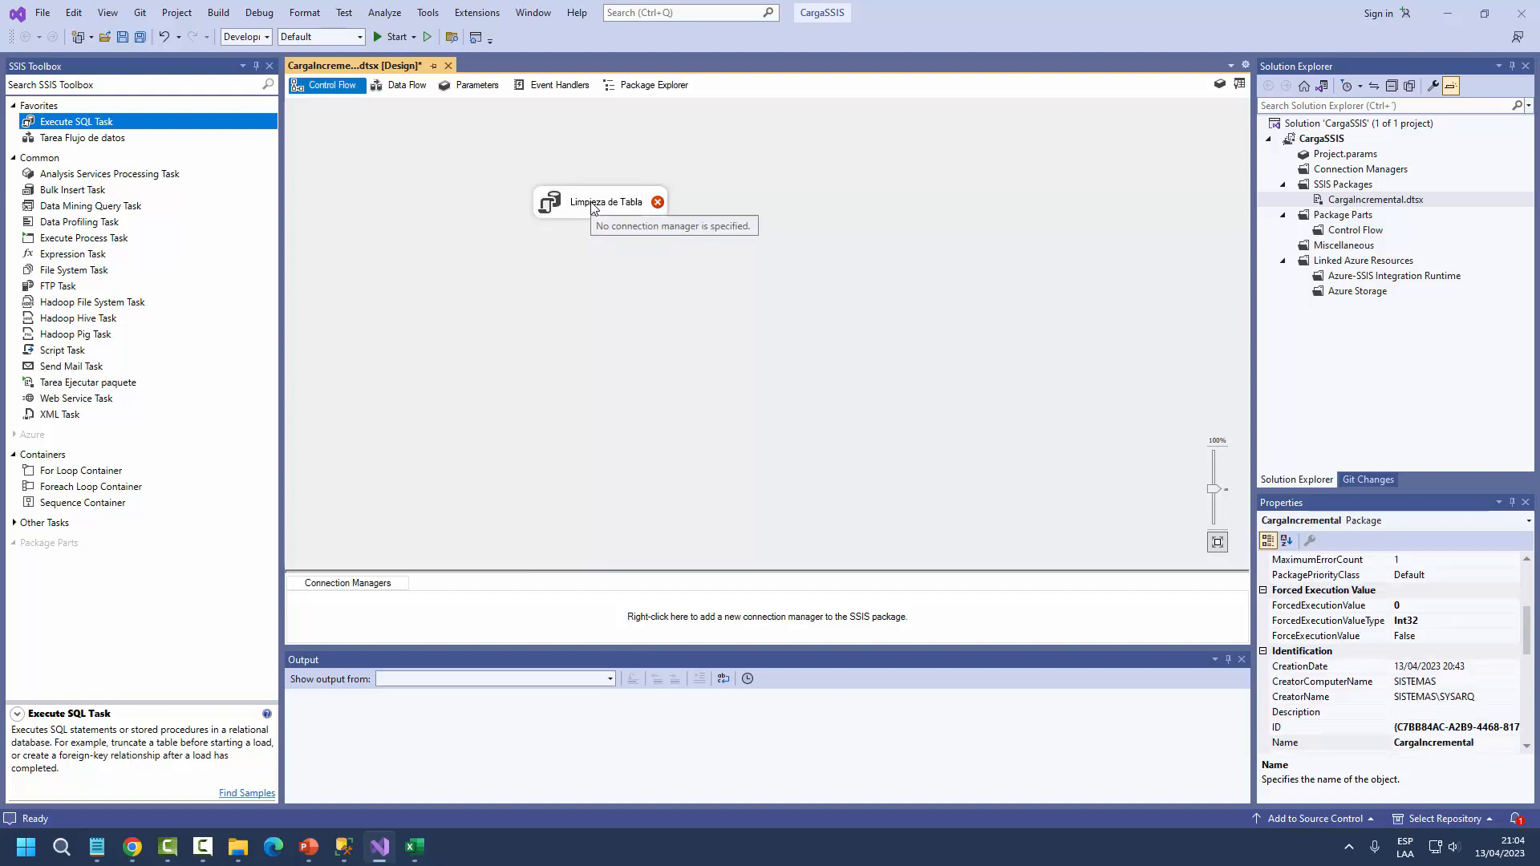
{"action": "left_click", "coordinate": [594, 209]}
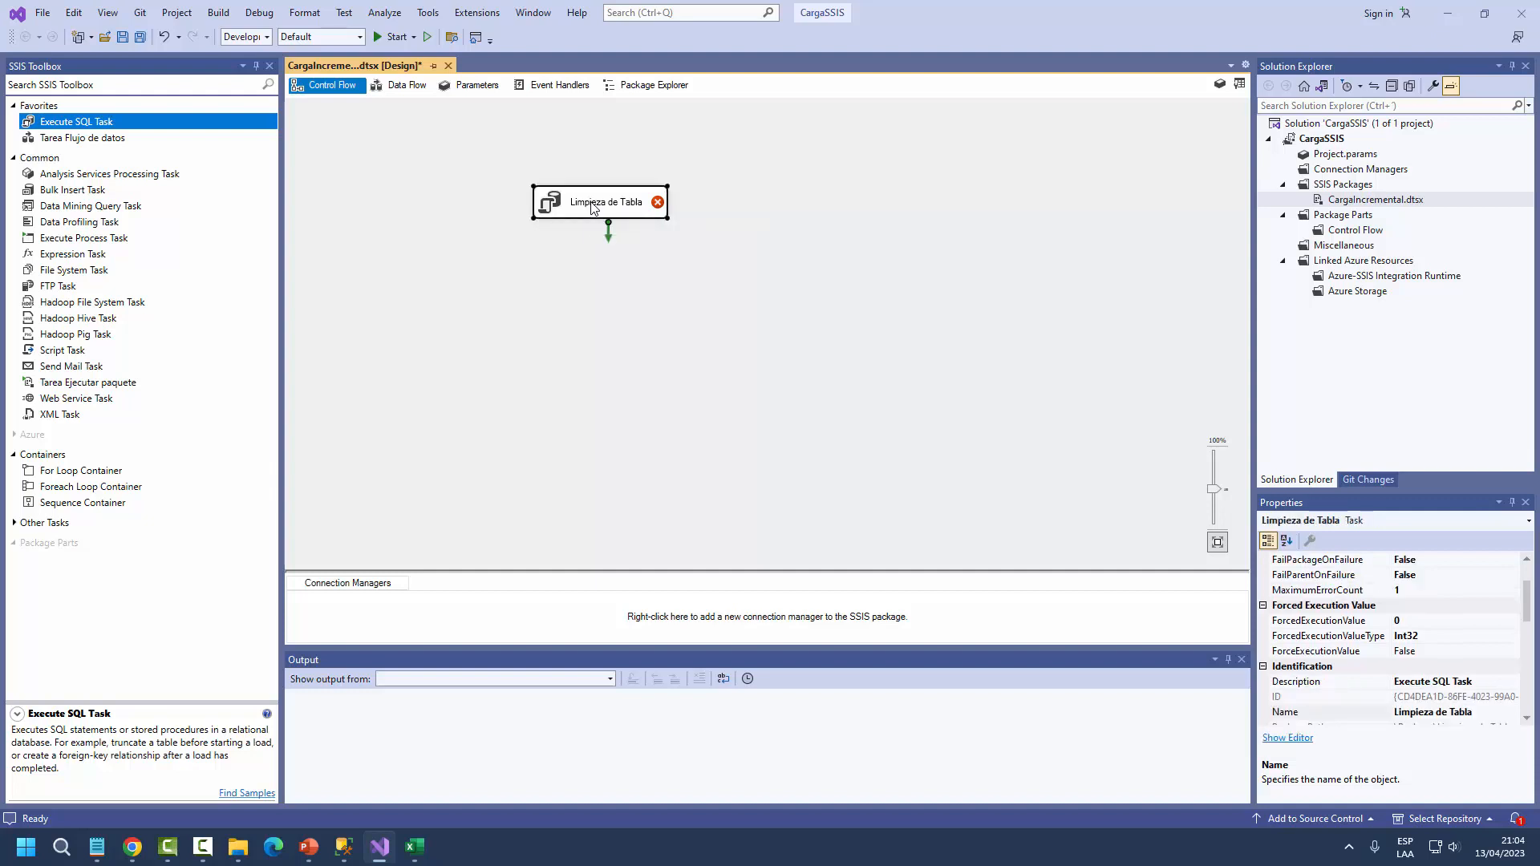
{"action": "double_click", "coordinate": [595, 211]}
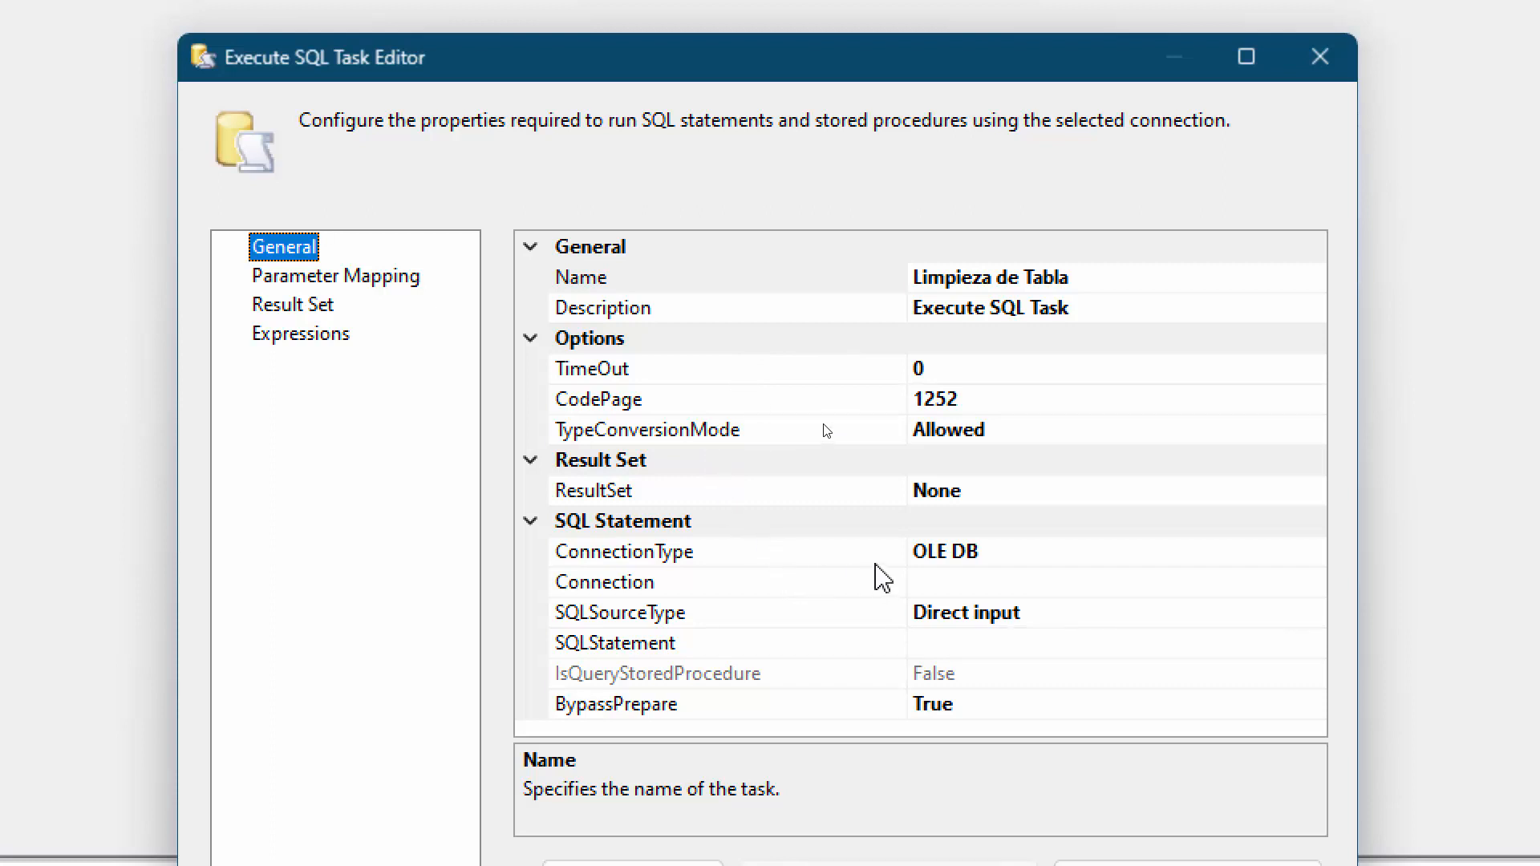
{"action": "left_click", "coordinate": [801, 588]}
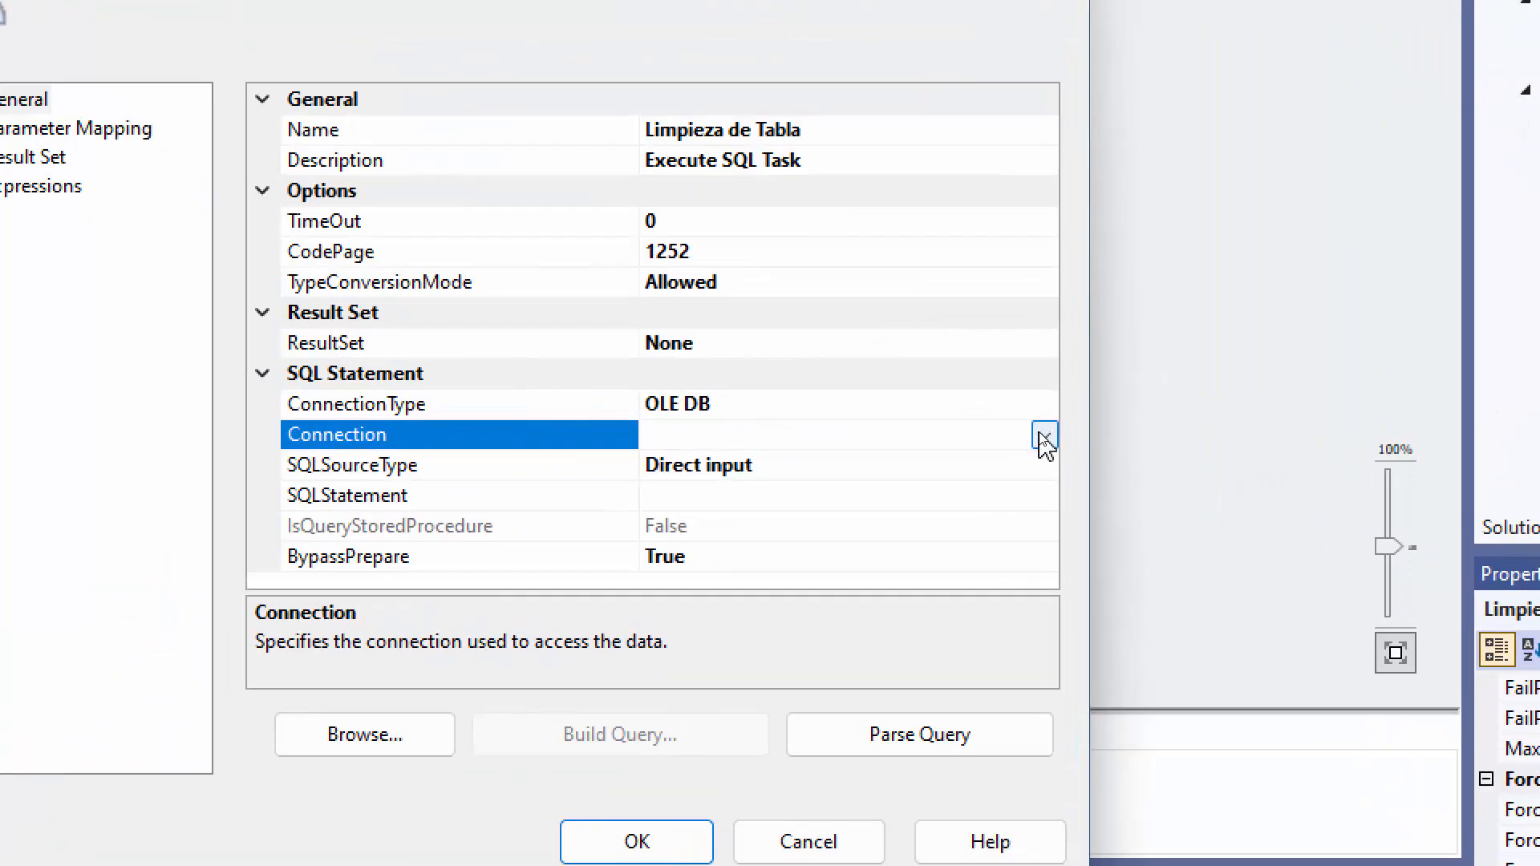
{"action": "left_click", "coordinate": [1042, 435]}
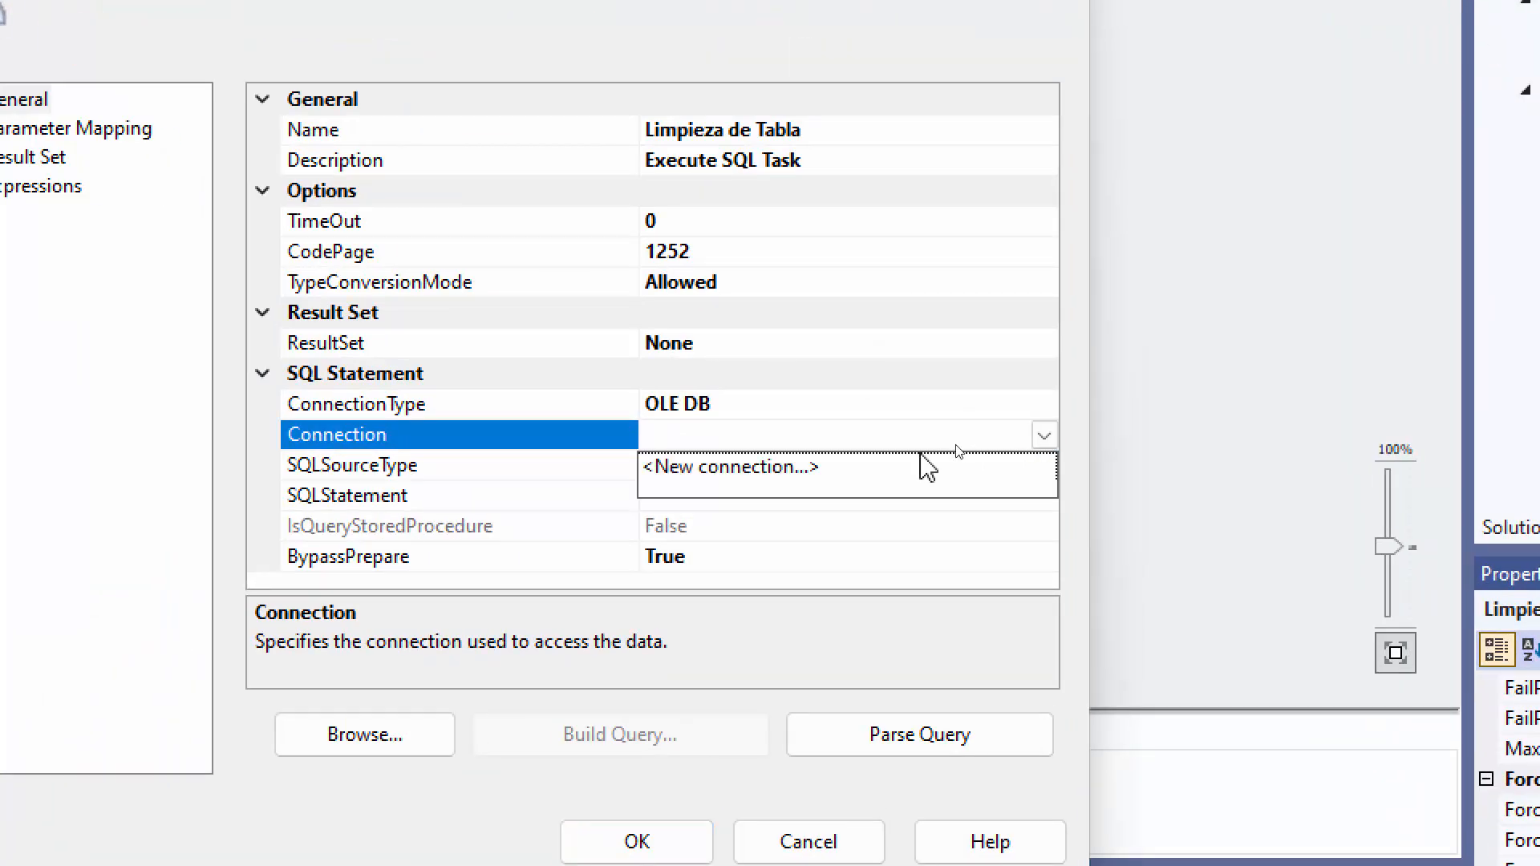
{"action": "left_click", "coordinate": [693, 475]}
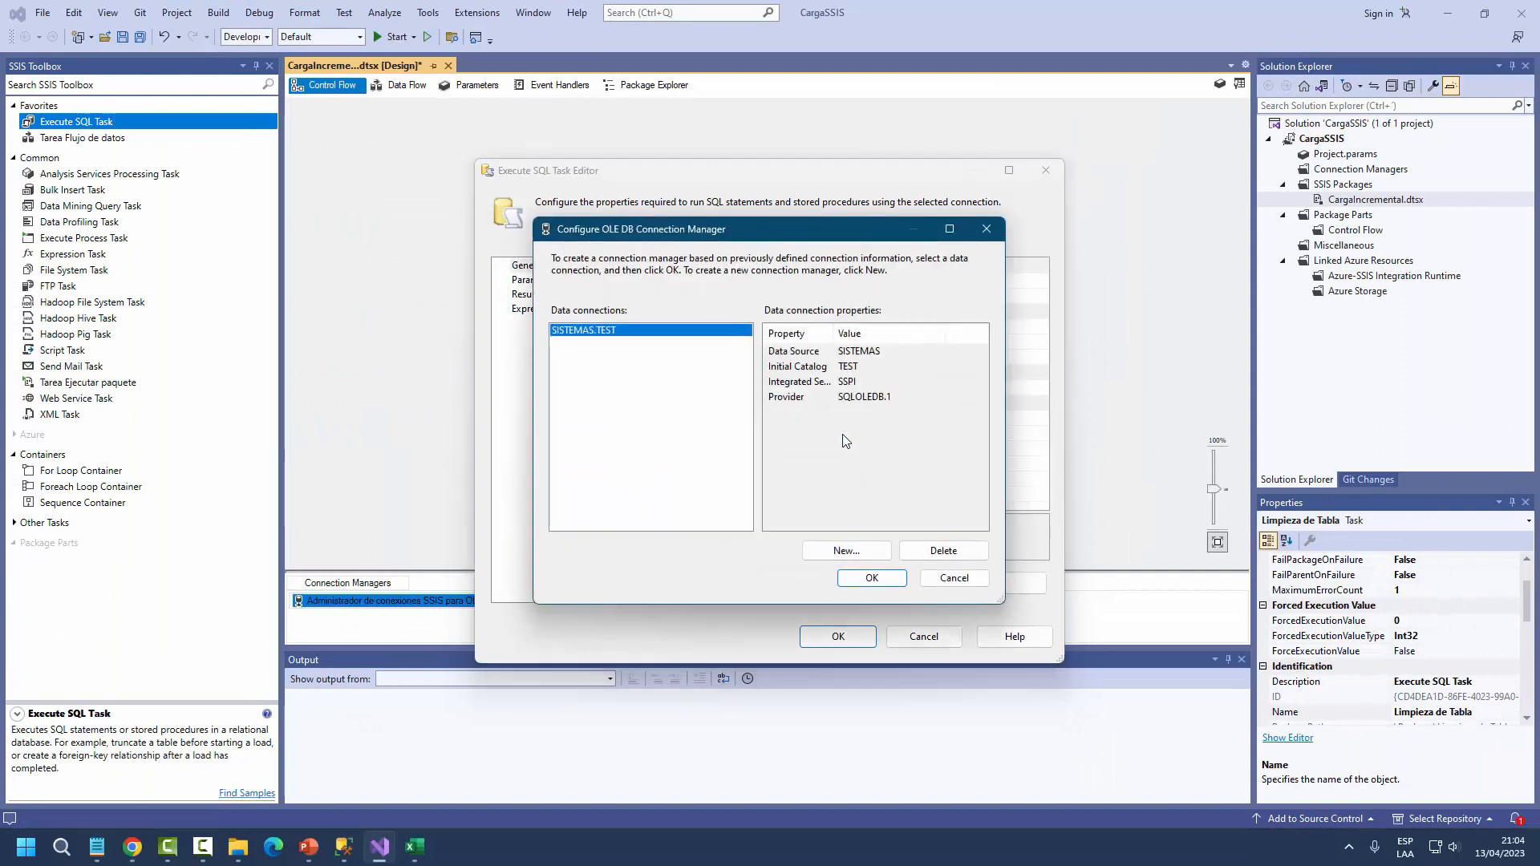
{"action": "left_click", "coordinate": [933, 554]}
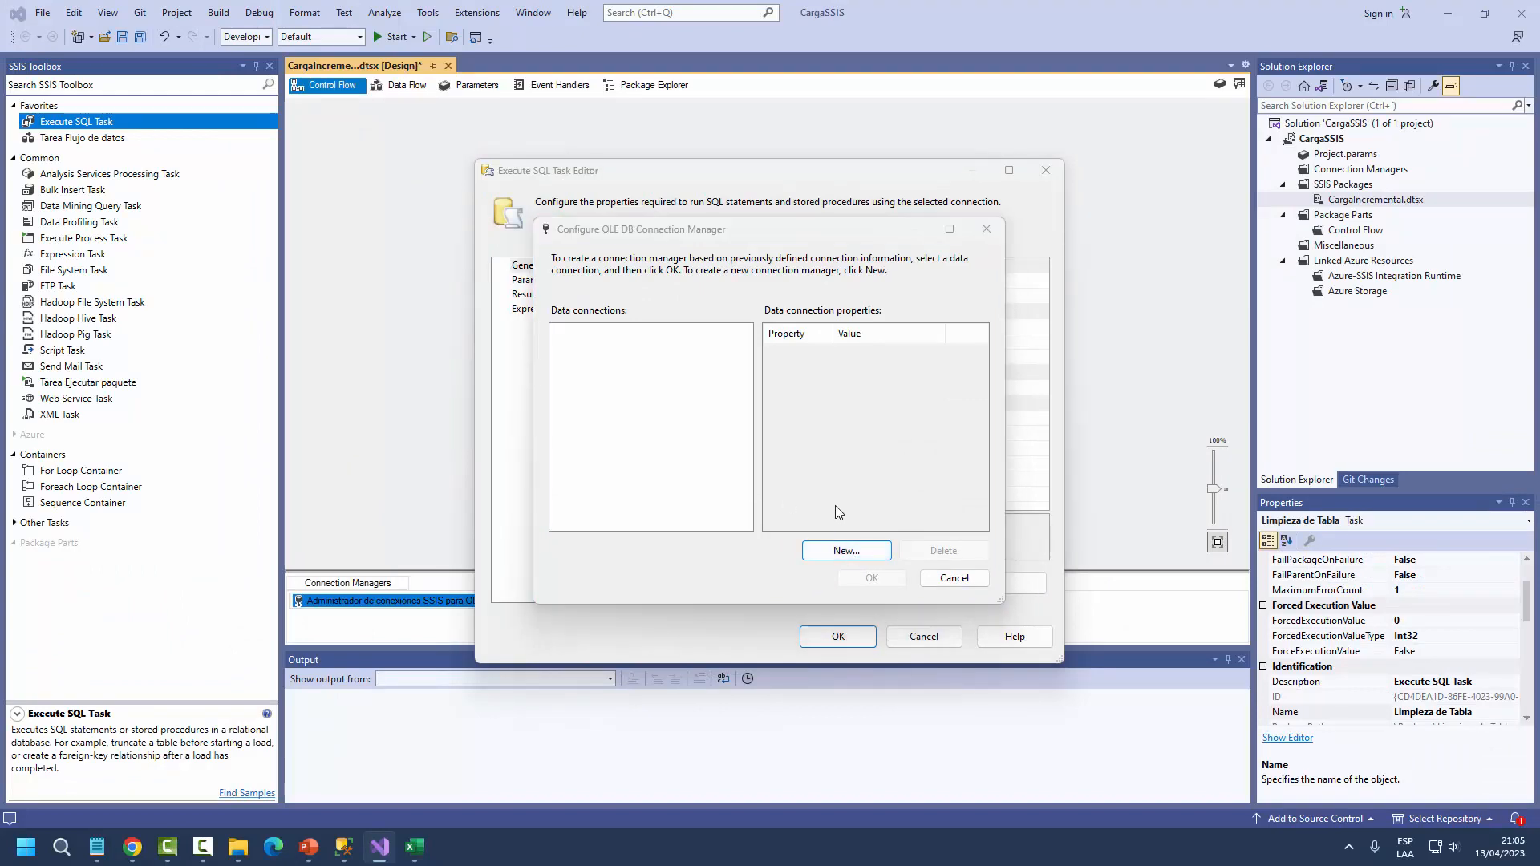
- Define a new connection with Microsoft OLE DB Provider for SQL Server, server SISTEMAS, and database SSIS
{"action": "left_click", "coordinate": [995, 447]}
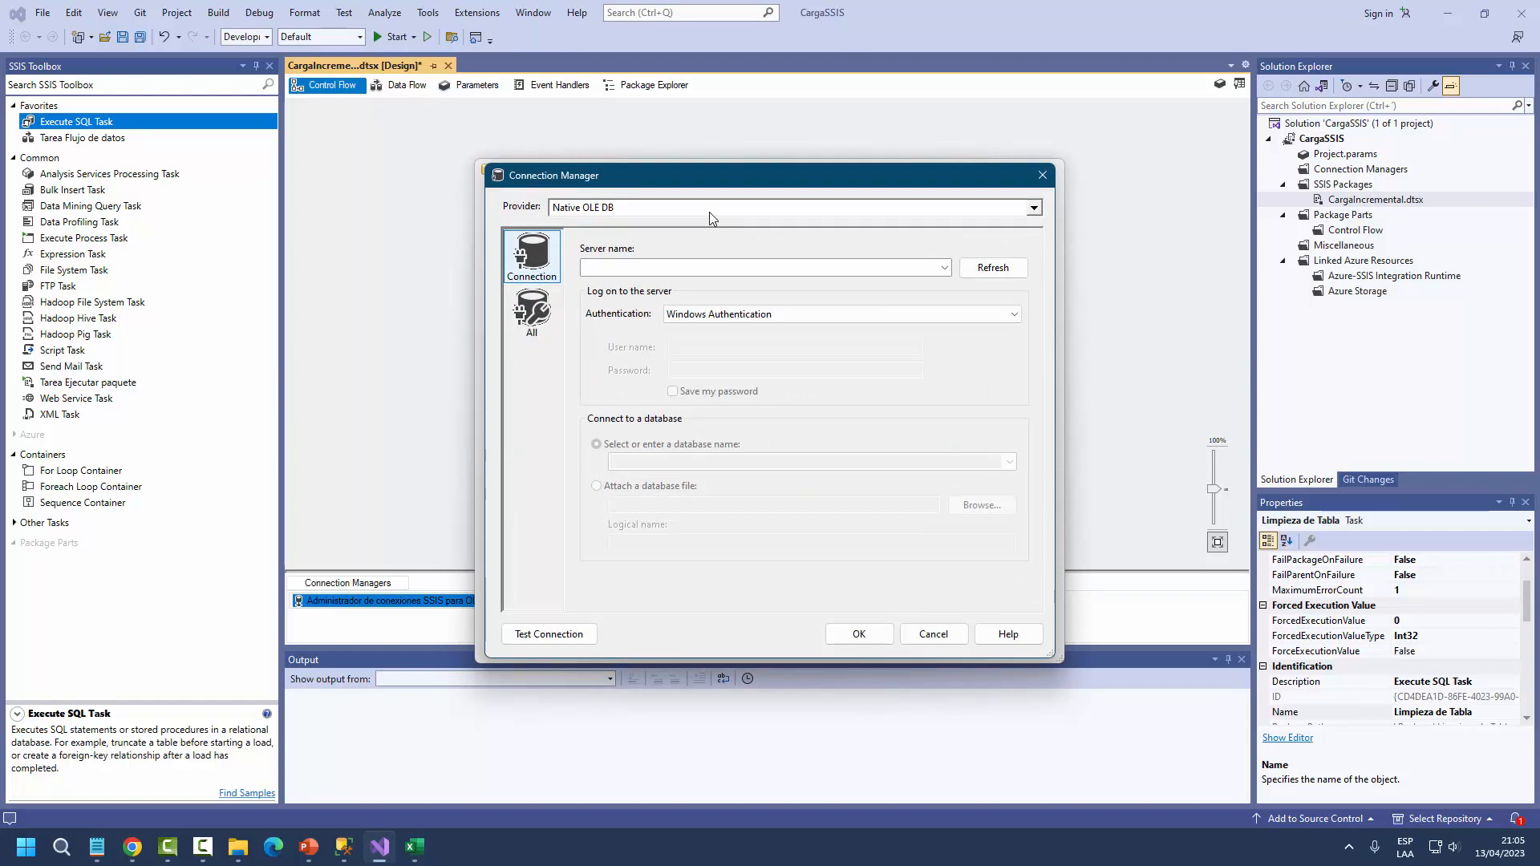
{"action": "left_click", "coordinate": [1034, 208]}
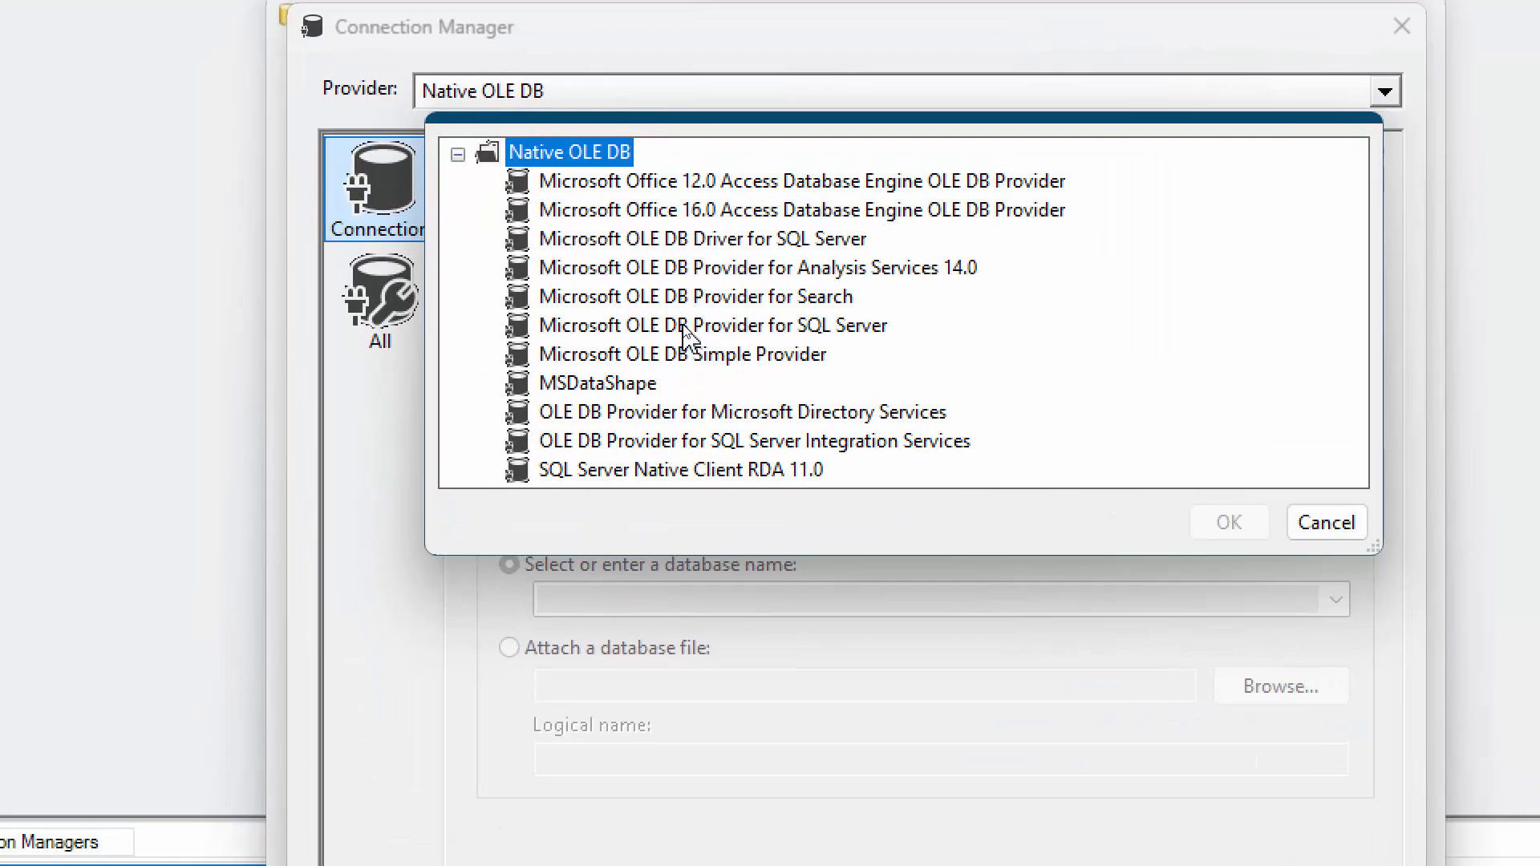
{"action": "left_click", "coordinate": [684, 329]}
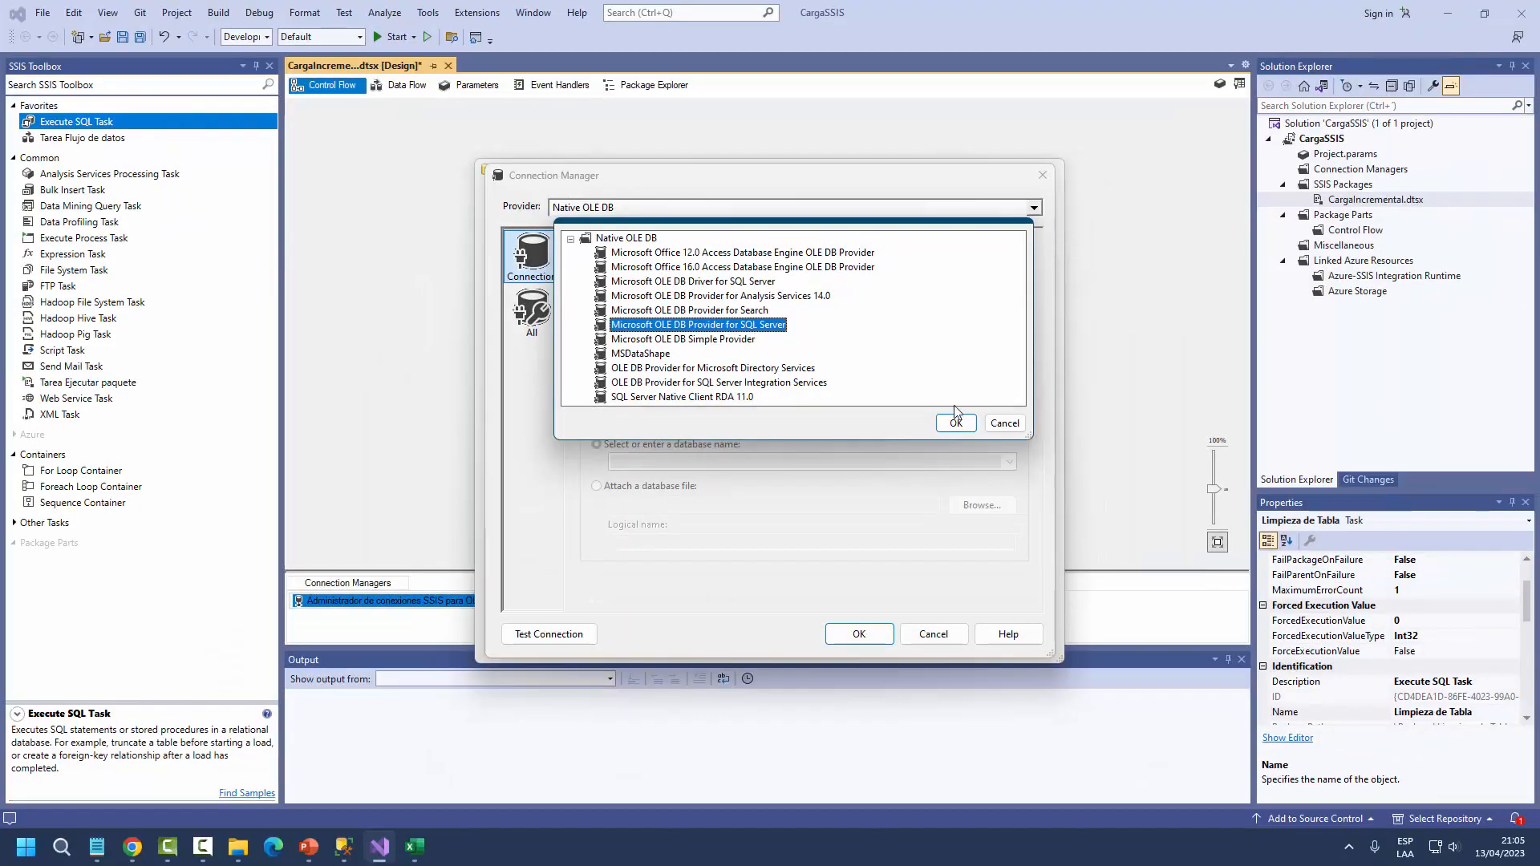
{"action": "left_click", "coordinate": [955, 419]}
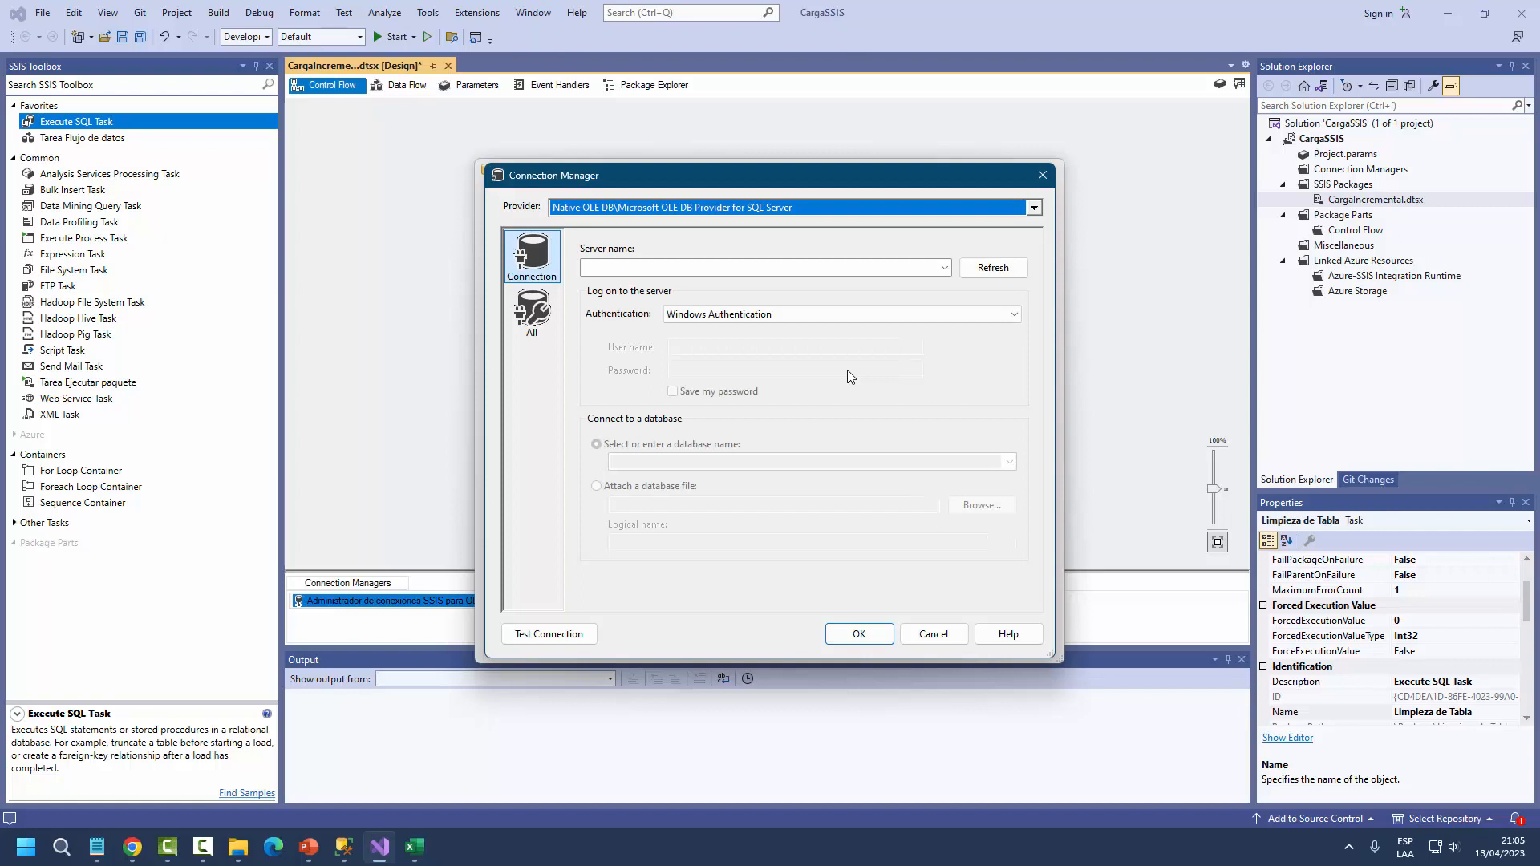
{"action": "left_click", "coordinate": [643, 270]}
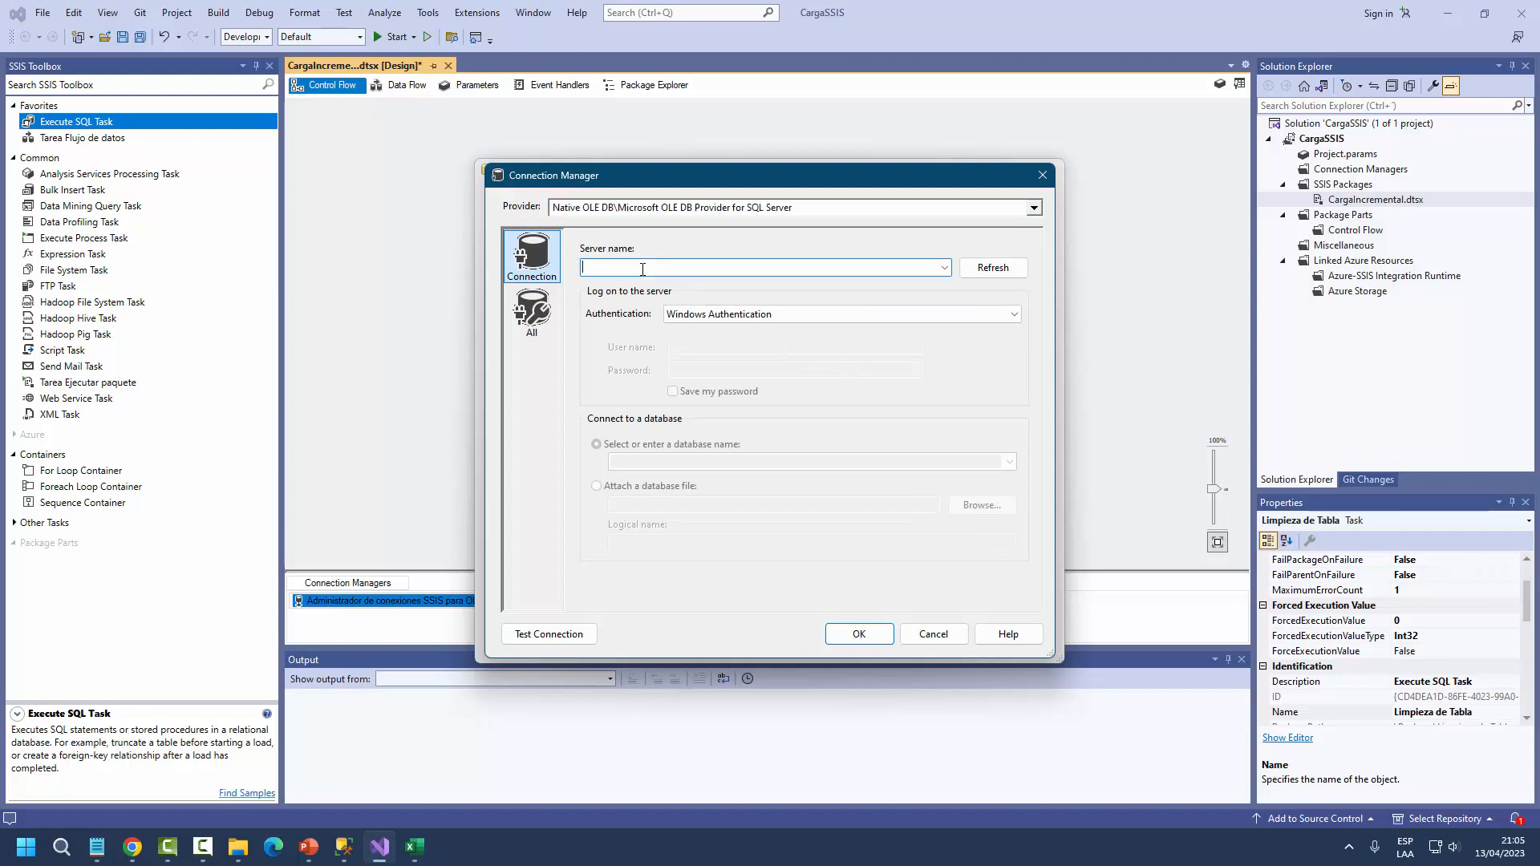
{"action": "type", "text": "SISTEMAS"}
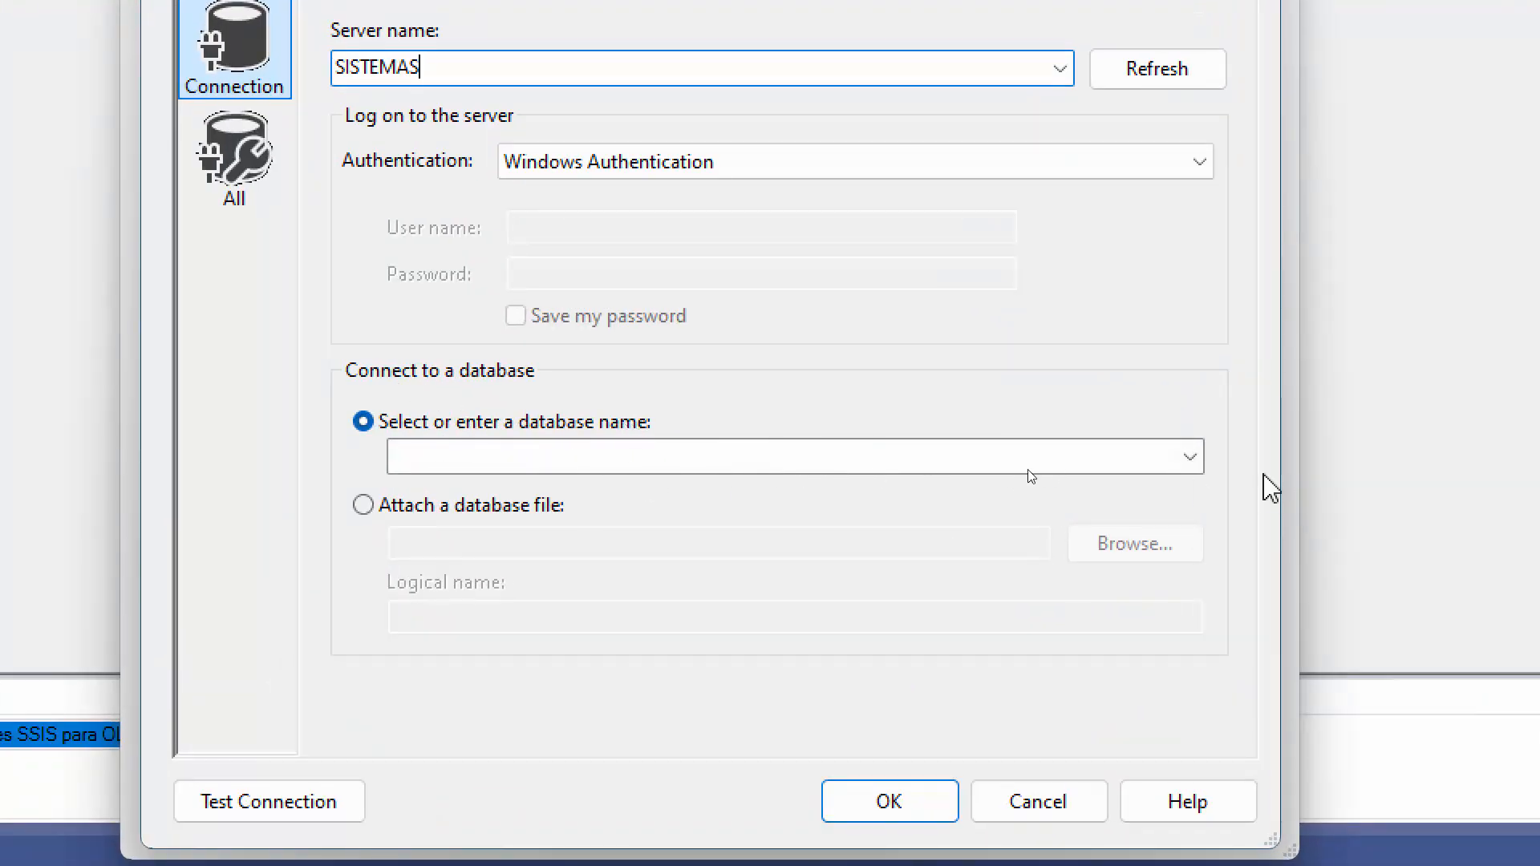
{"action": "left_click", "coordinate": [1192, 468]}
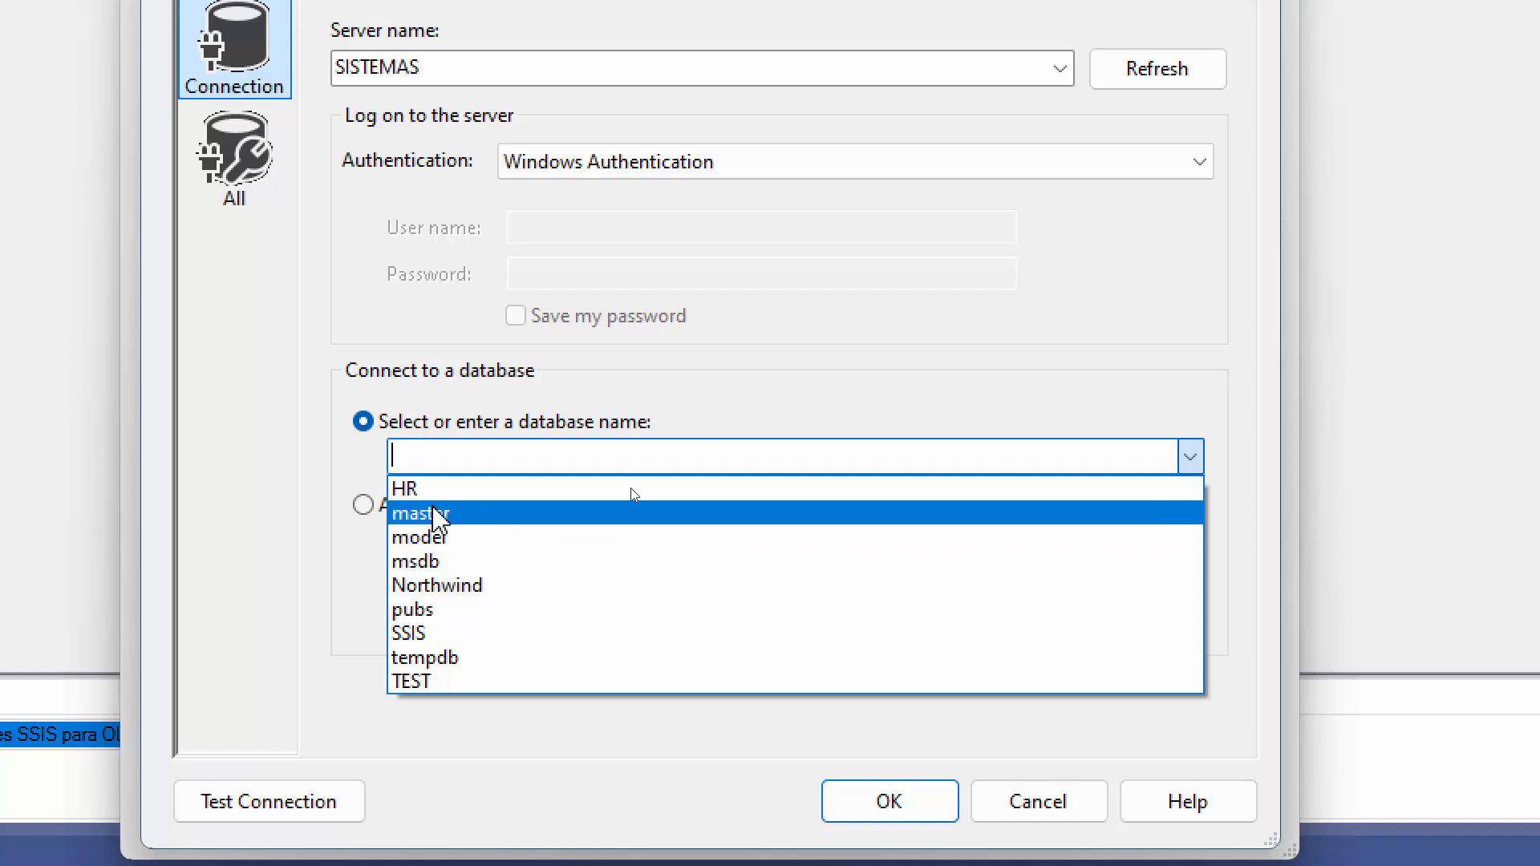
{"action": "left_click", "coordinate": [411, 635]}
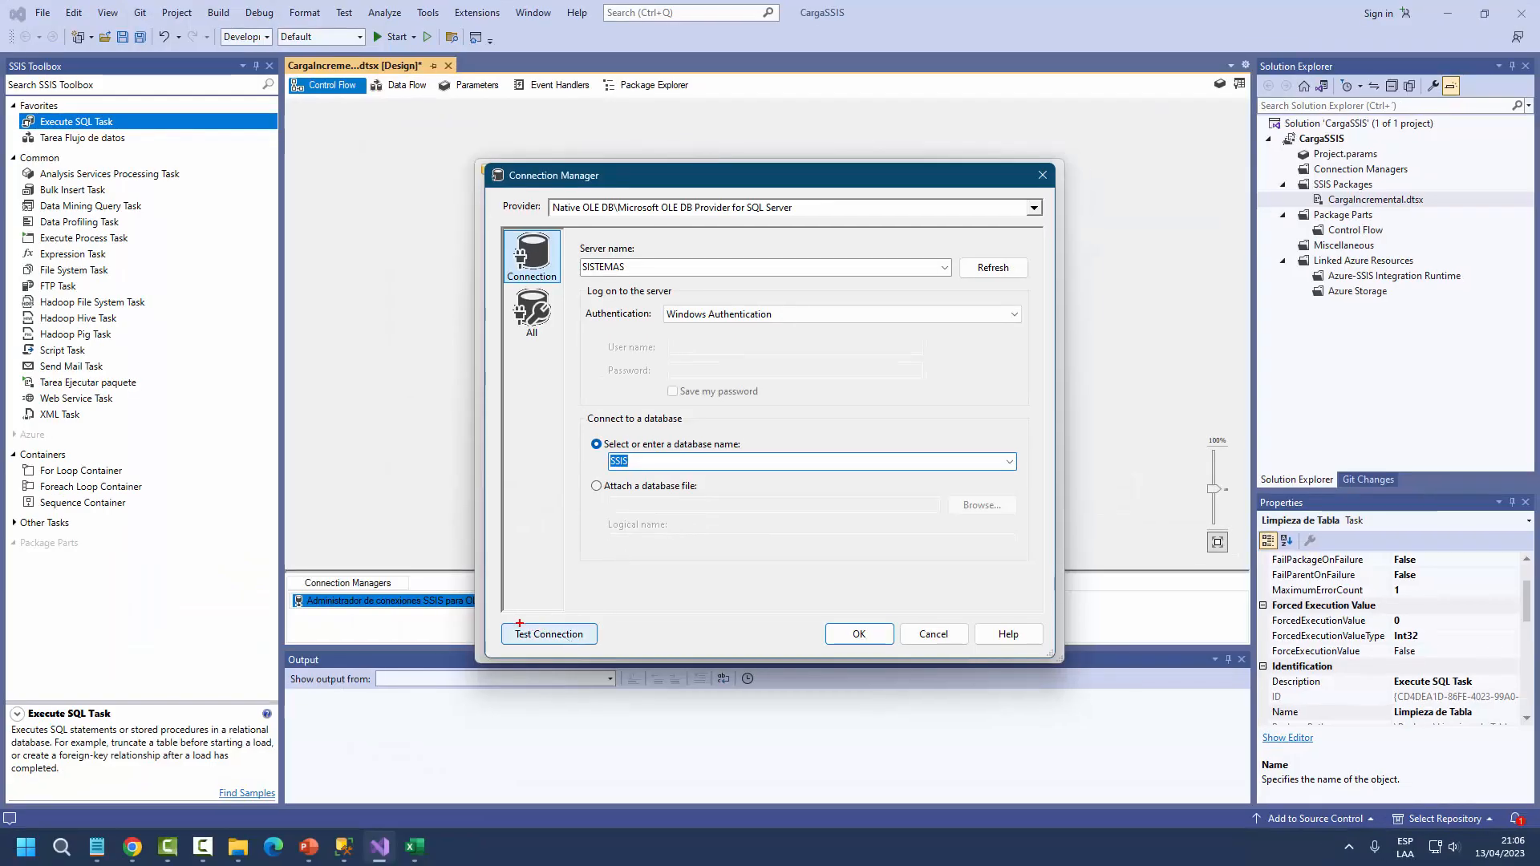
- Test the new connection and assign SISTEMAS.SSIS to the Limpieza de Tabla task
{"action": "left_click_drag", "start_coordinate": [503, 618], "coordinate": [605, 652]}
{"action": "left_click", "coordinate": [591, 639]}
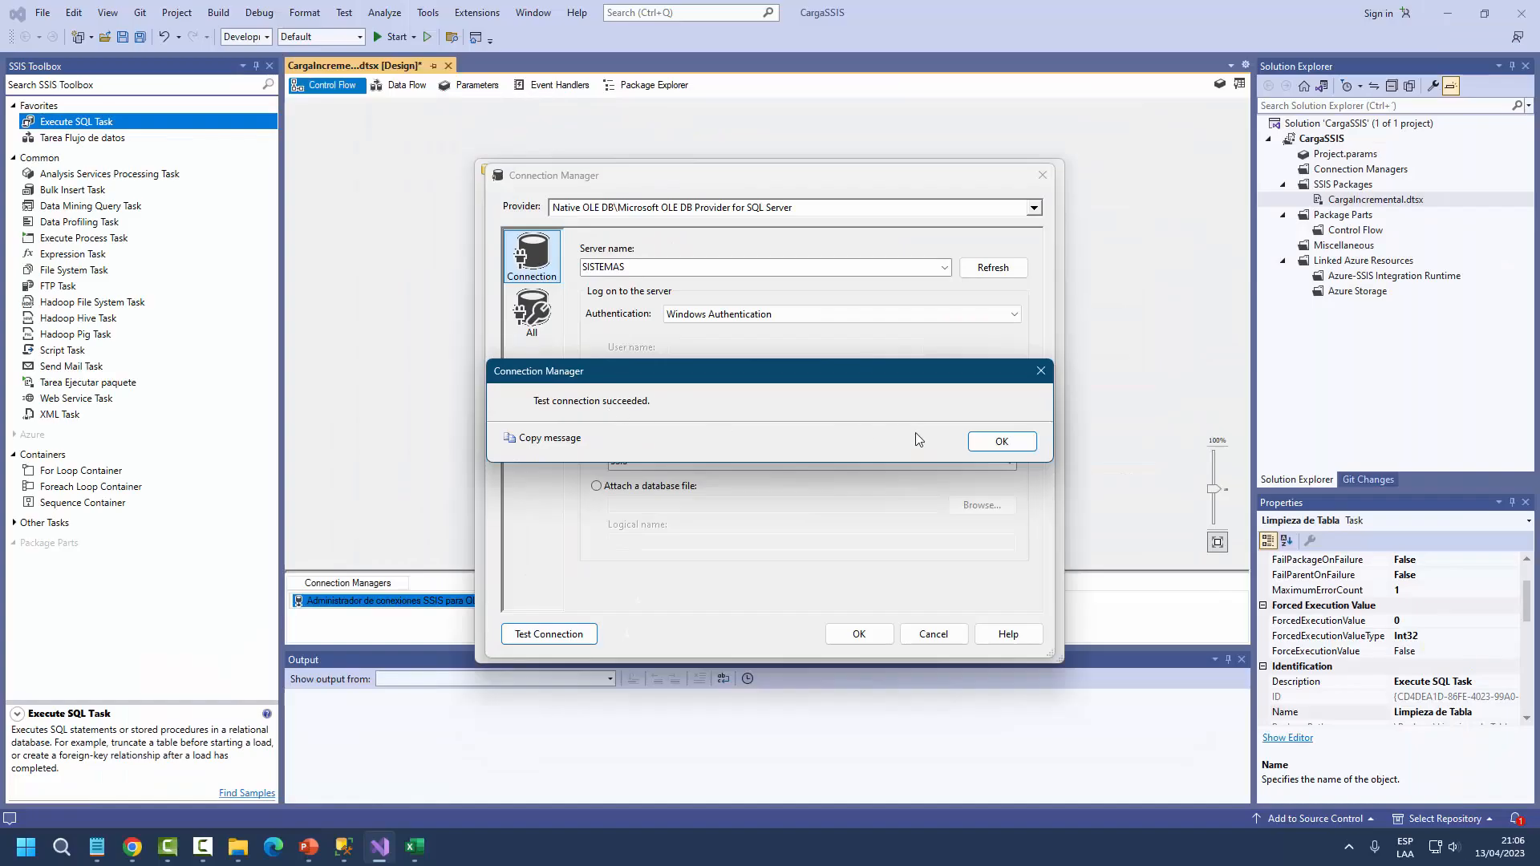
{"action": "left_click", "coordinate": [1003, 443]}
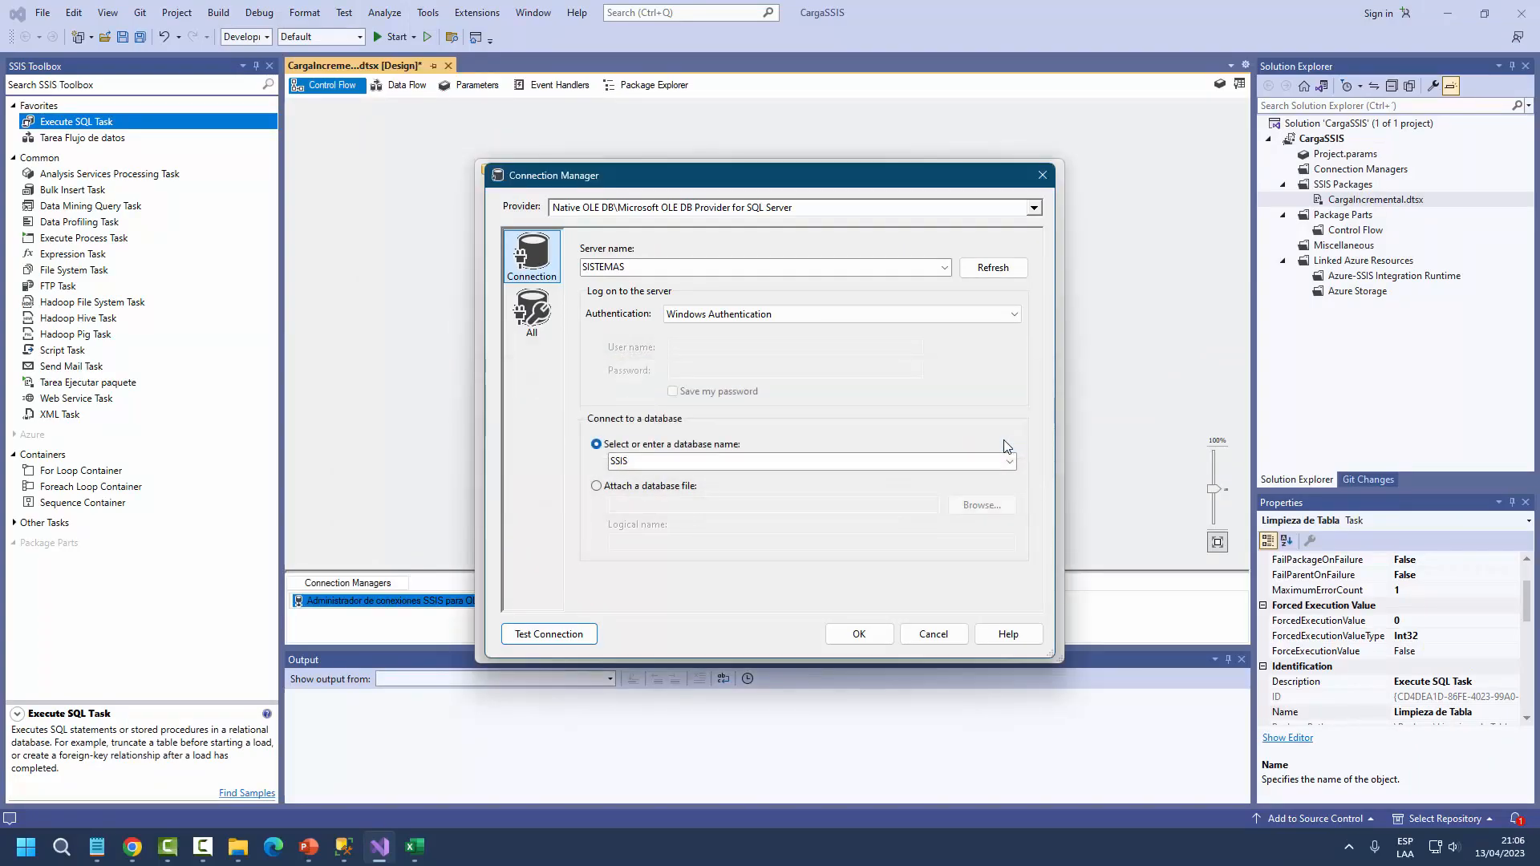
{"action": "left_click", "coordinate": [879, 637]}
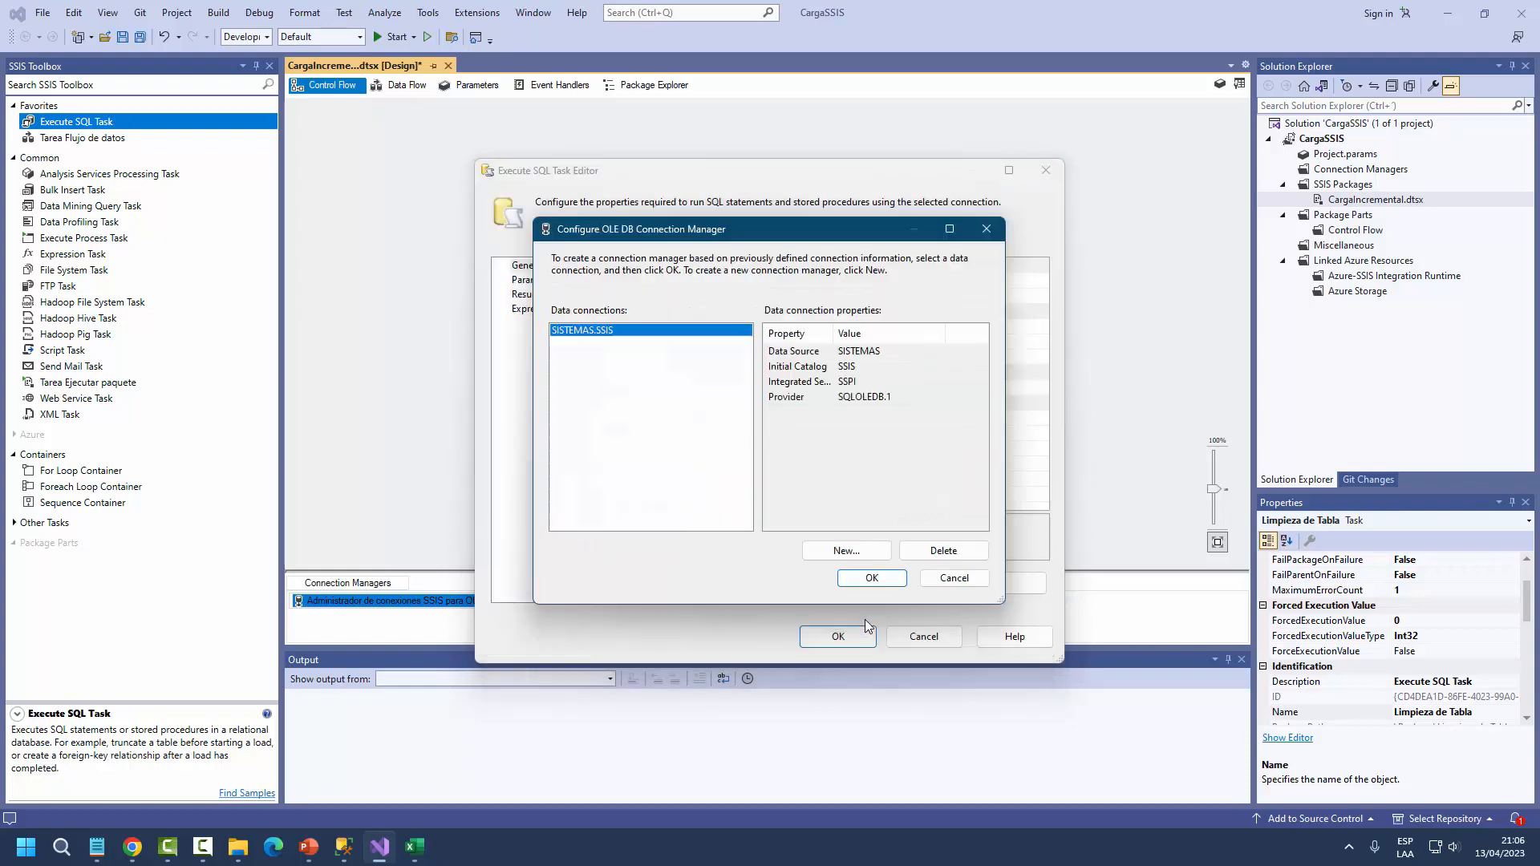
{"action": "left_click", "coordinate": [876, 579]}
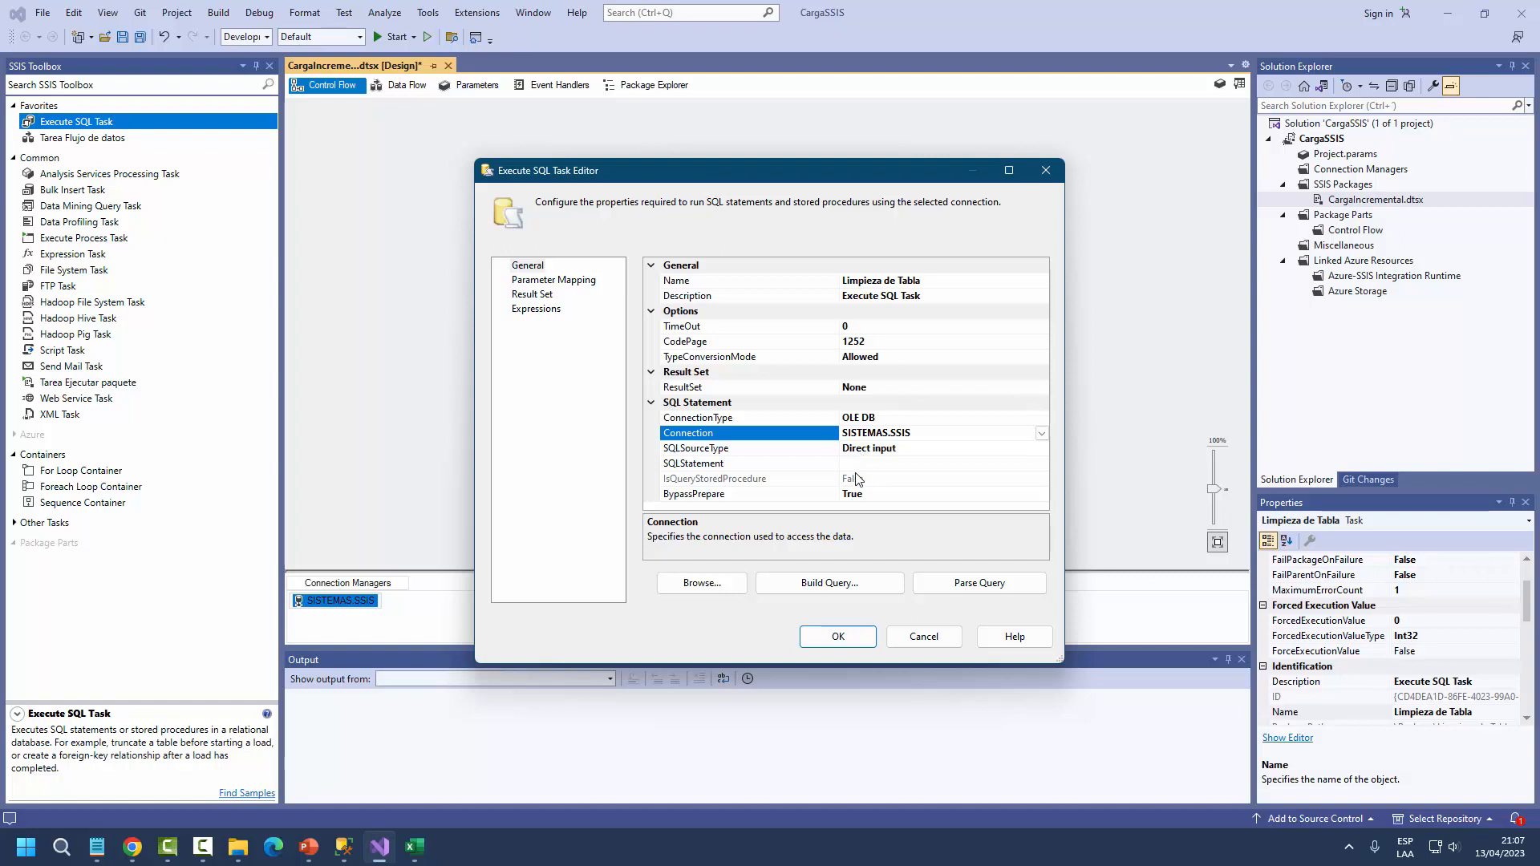
- Open the SQL statement of the Limpieza de Tabla task for editing and switch to SQL Server Management Studio
{"action": "left_click", "coordinate": [852, 466]}
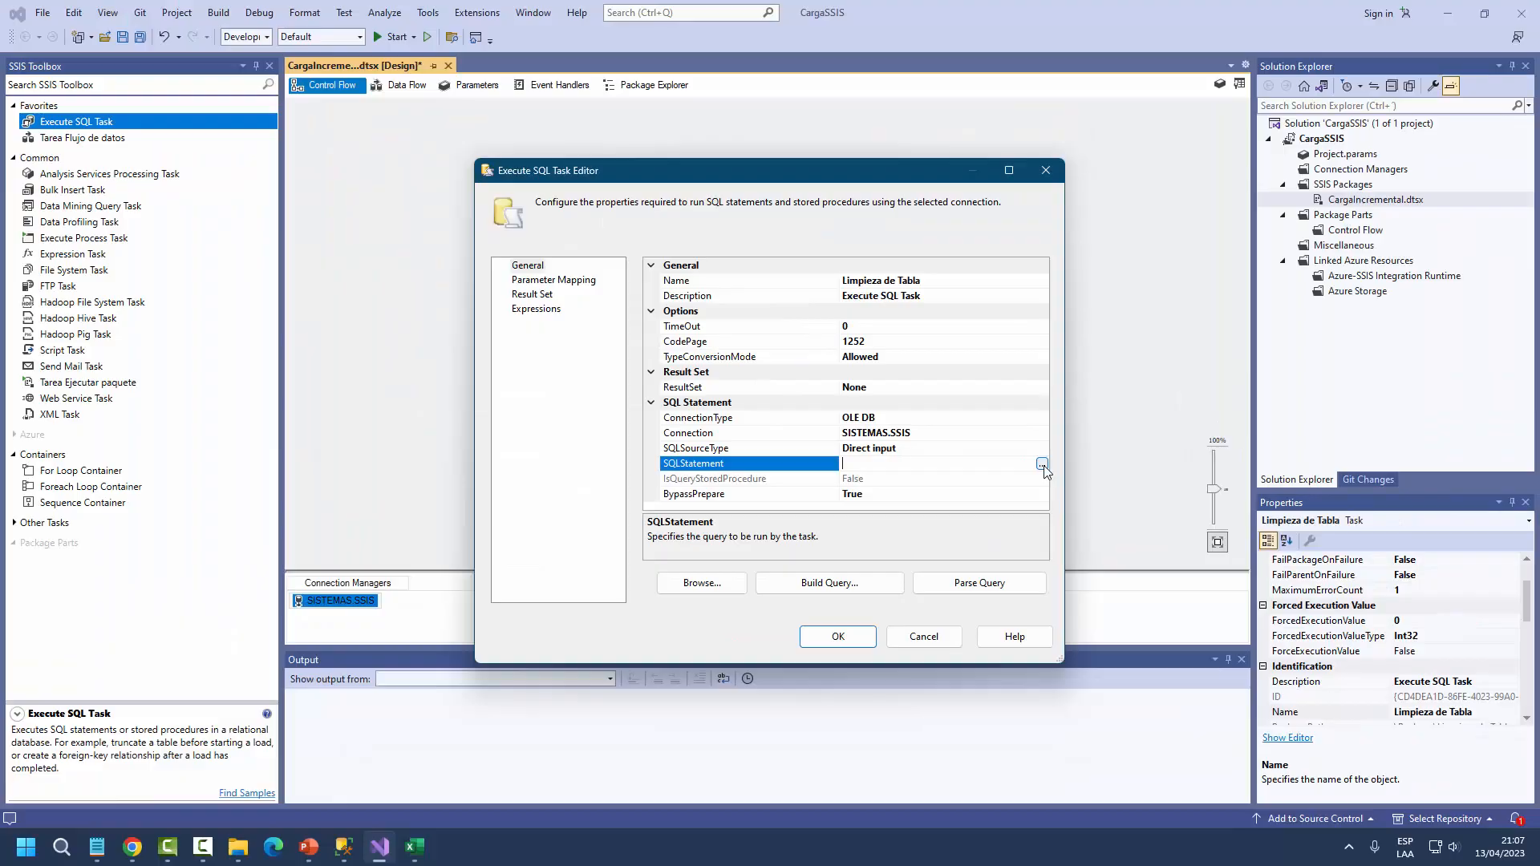
{"action": "left_click", "coordinate": [1042, 465]}
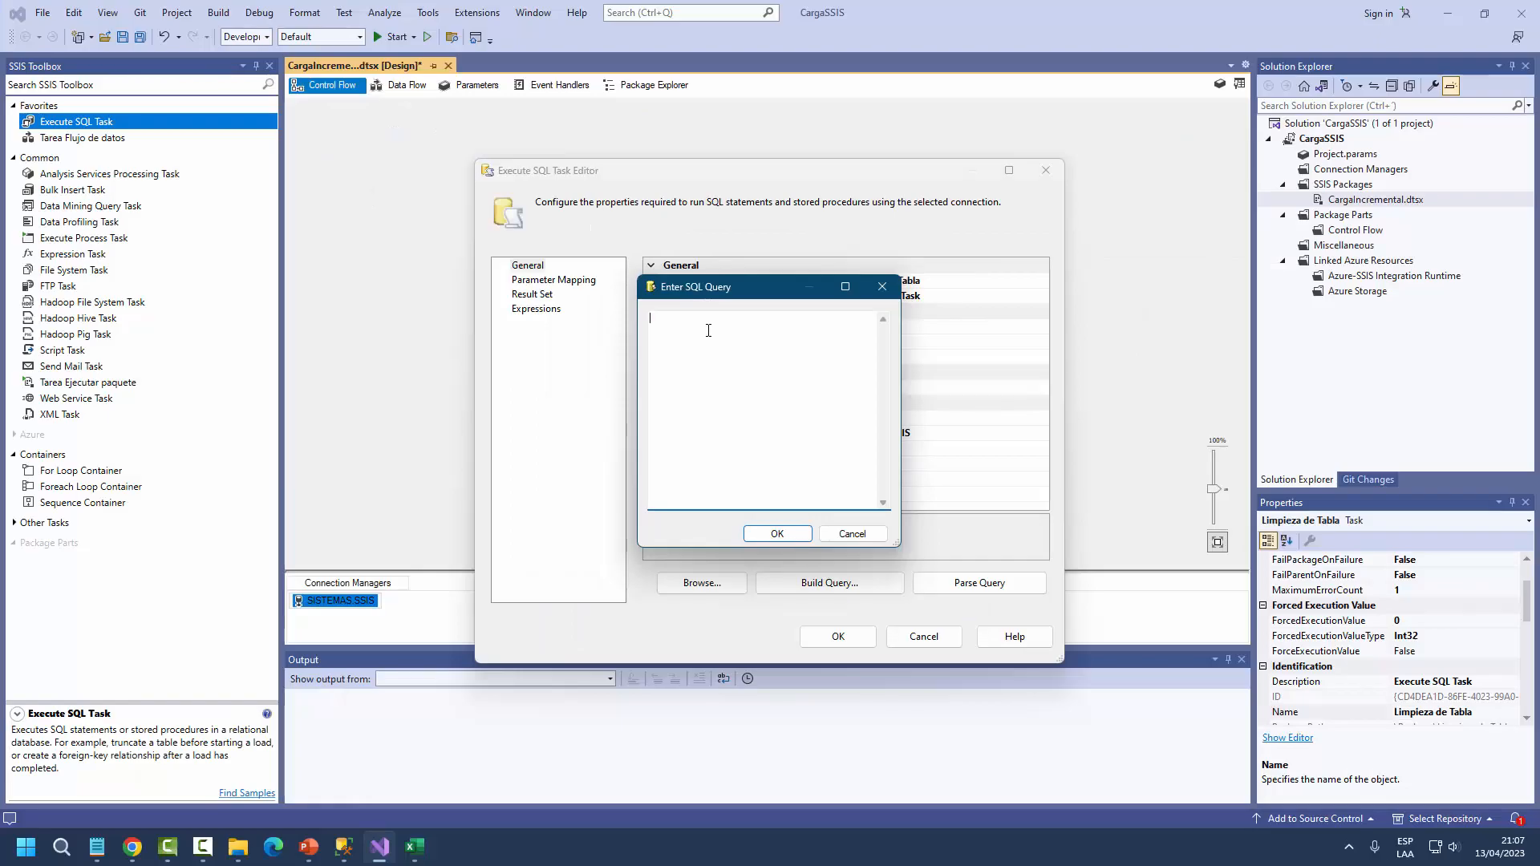
{"action": "key", "text": "alt+Tab"}
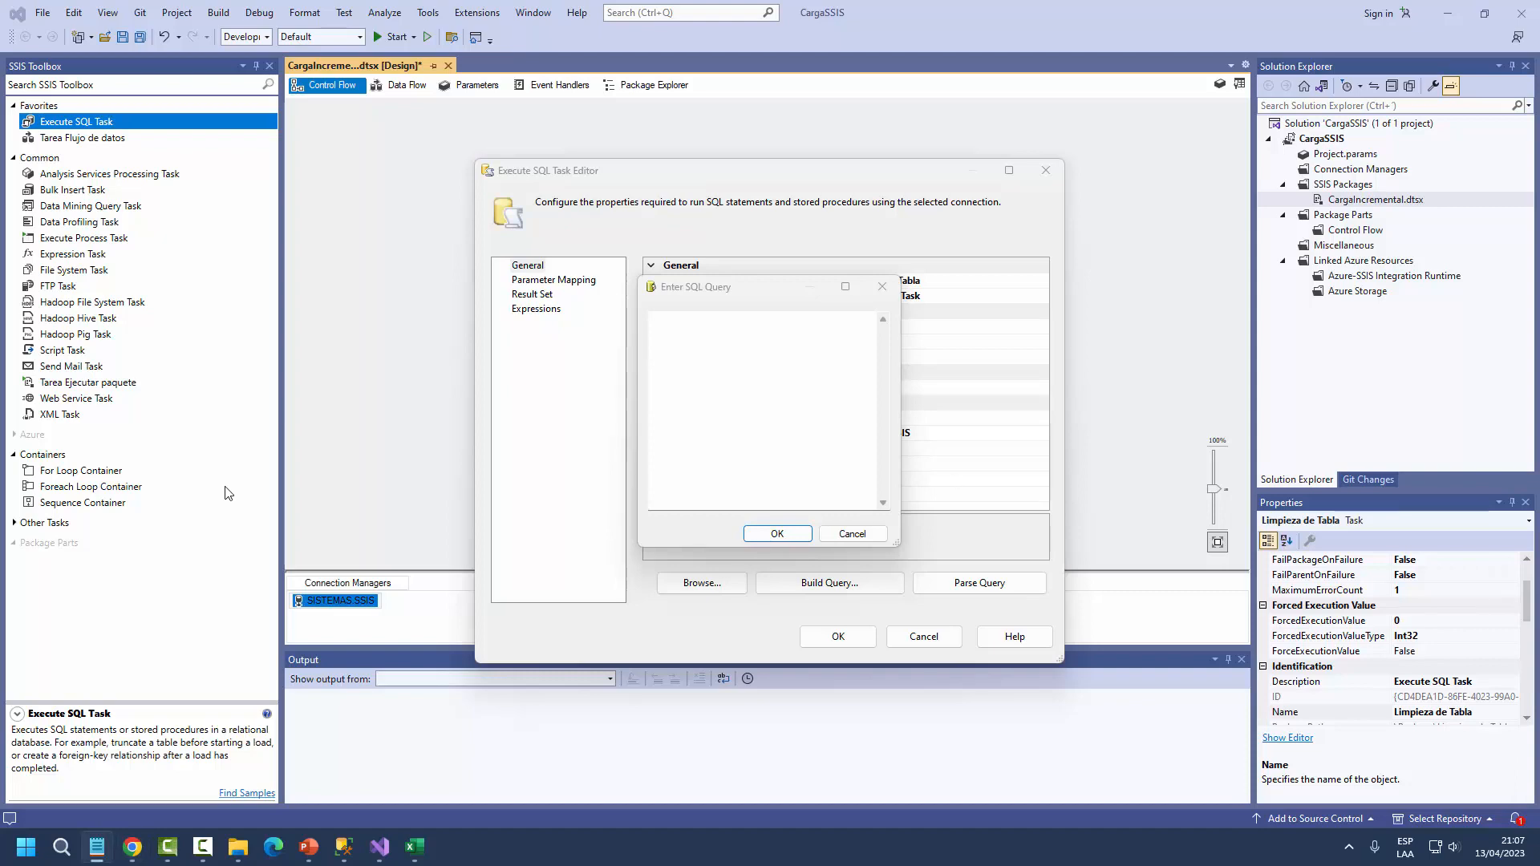
{"action": "left_click", "coordinate": [344, 846]}
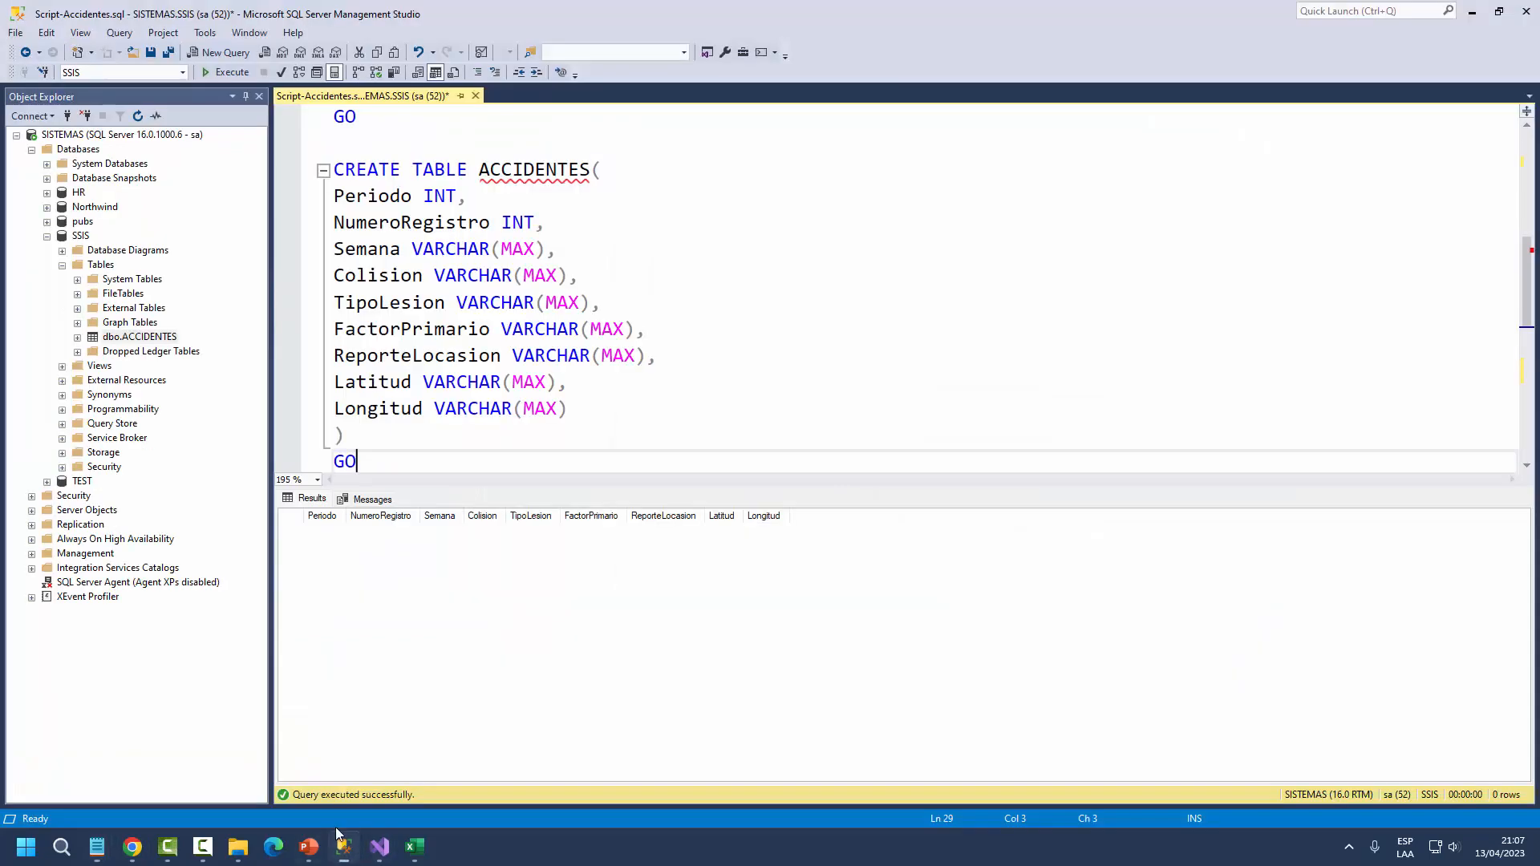
- Write the statement "DELETE FROM ACCIDENTES WHERE Periodo = " on two lines below the final SELECT query in Script-Accidentes.sql
{"action": "scroll", "coordinate": [442, 365], "scroll_direction": "down", "scroll_amount": 4}
{"action": "scroll", "coordinate": [440, 358], "scroll_direction": "up", "scroll_amount": 2}
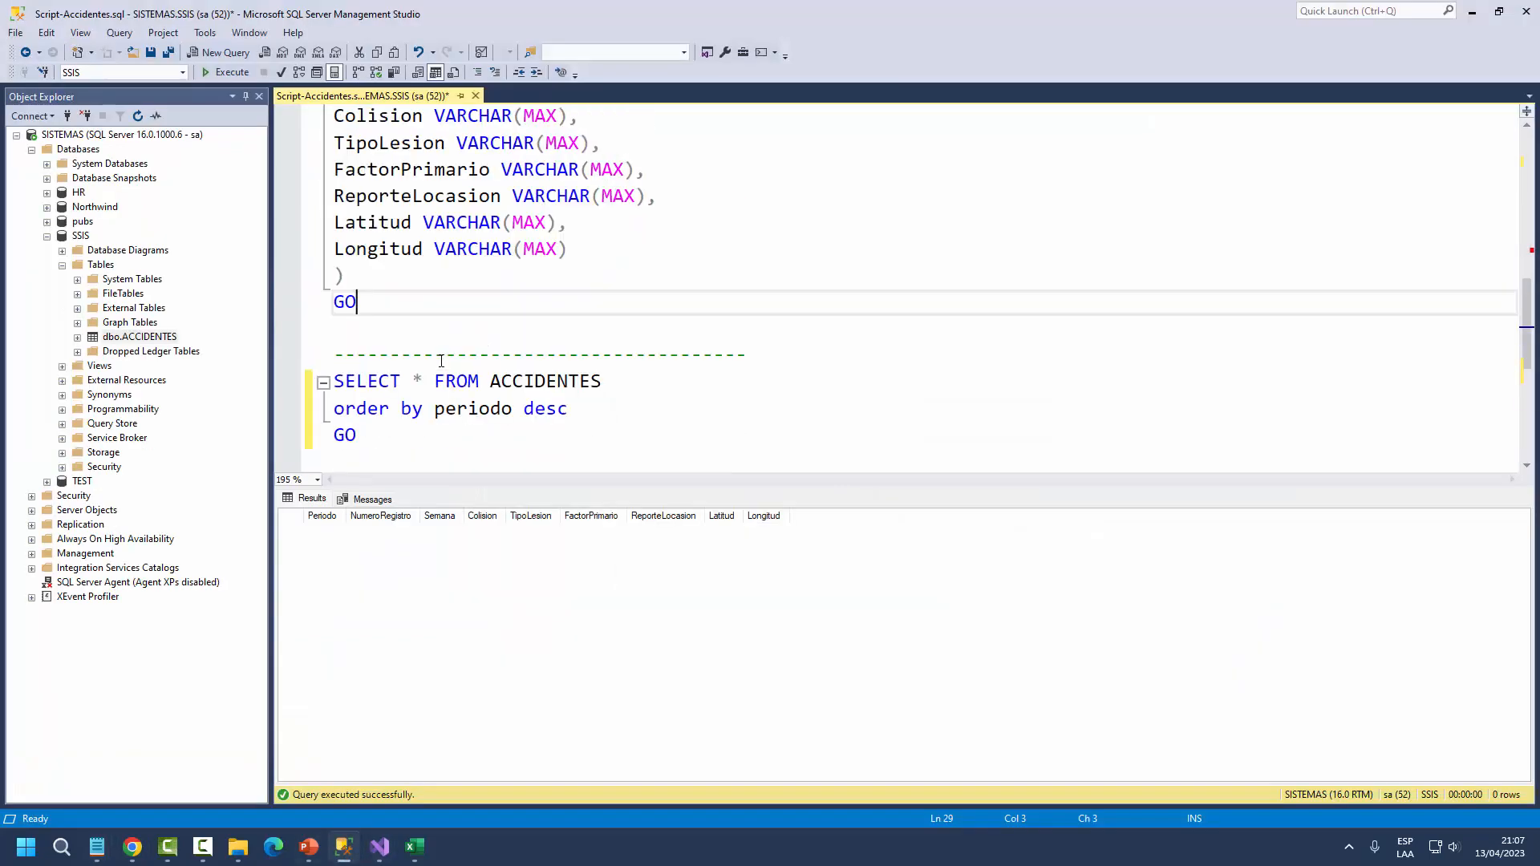
{"action": "scroll", "coordinate": [445, 373], "scroll_direction": "down", "scroll_amount": 1}
{"action": "scroll", "coordinate": [445, 321], "scroll_direction": "down", "scroll_amount": 1}
{"action": "left_click", "coordinate": [445, 317]}
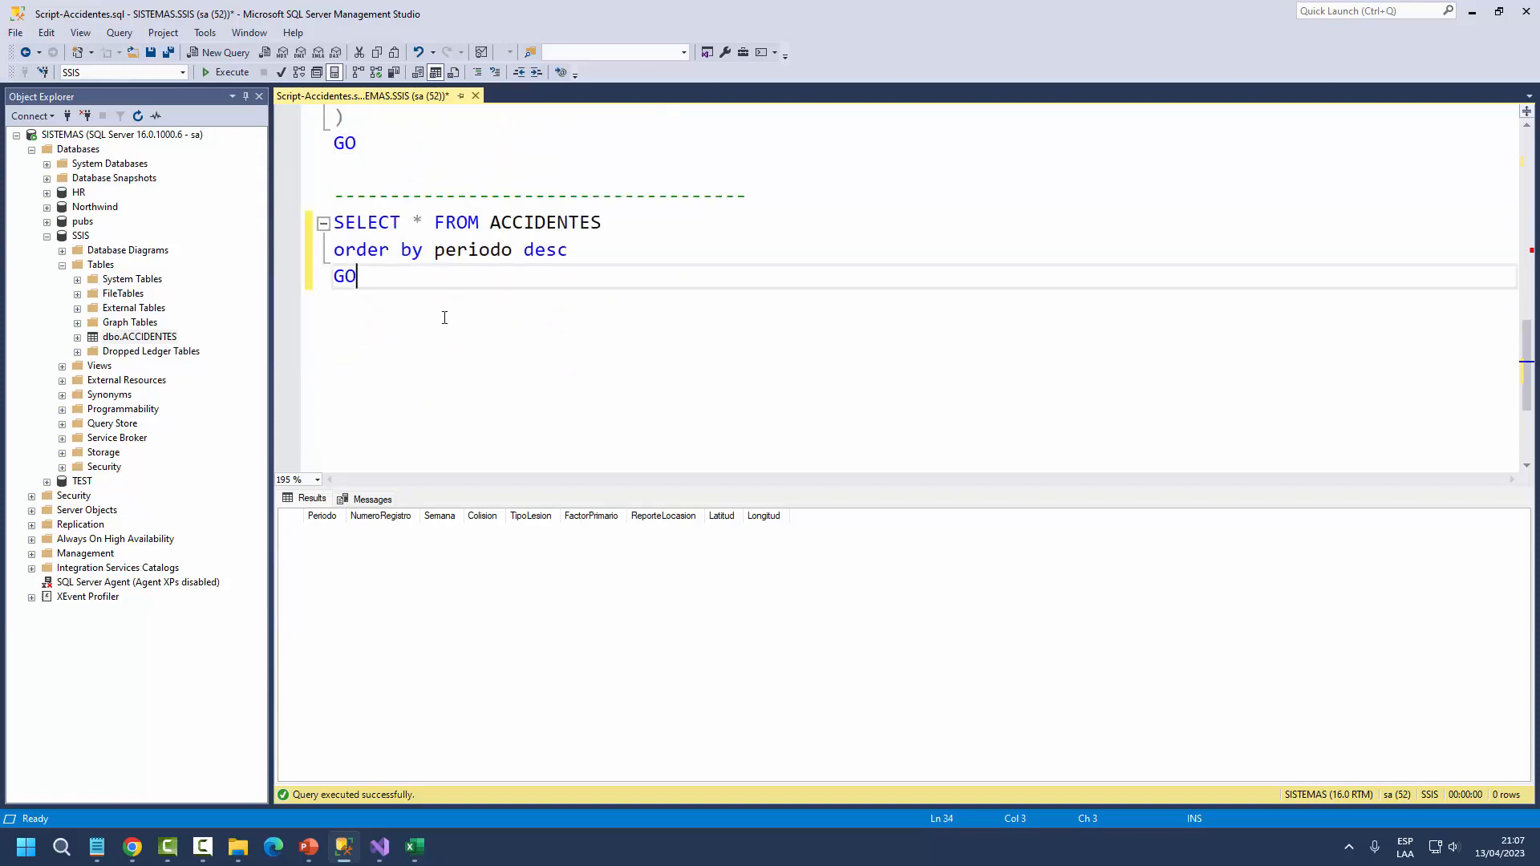
{"action": "key", "text": "Return"}
{"action": "key", "text": "Return"}
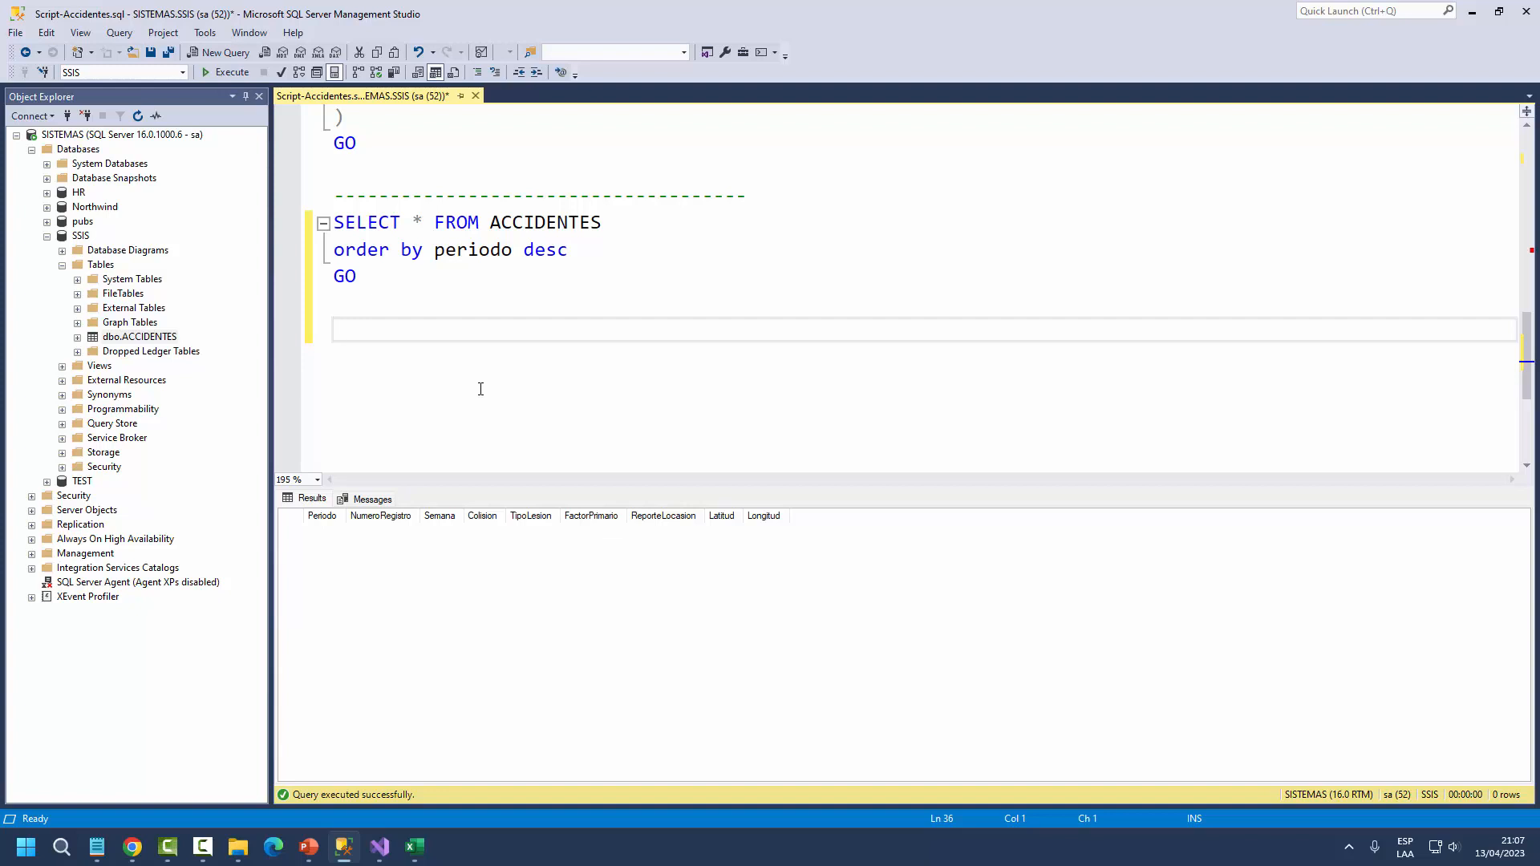
{"action": "type", "text": "DELETE FROM AC"}
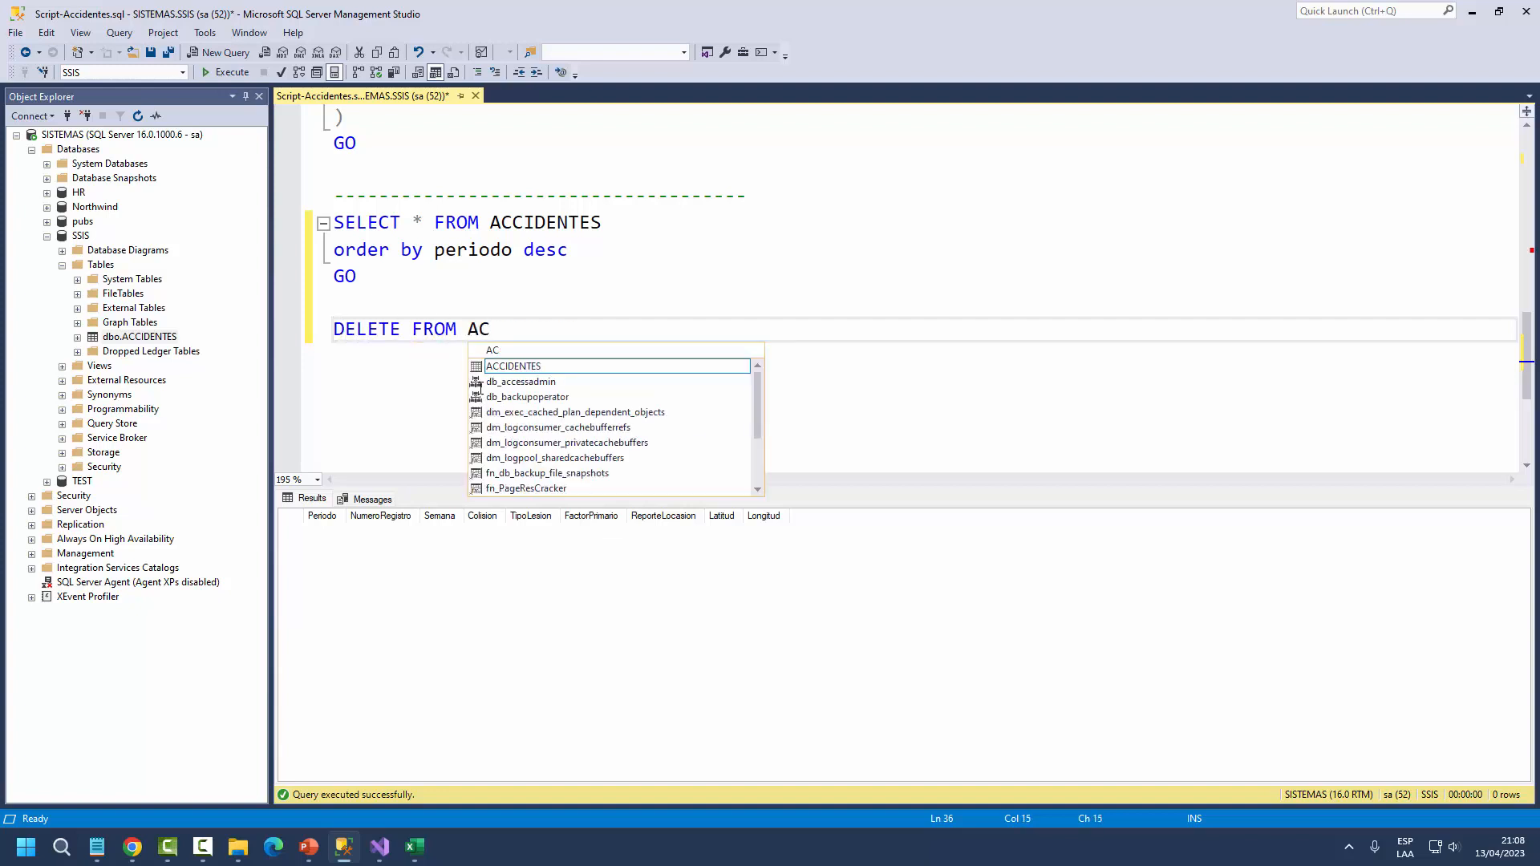
{"action": "key", "text": "Tab"}
{"action": "key", "text": "Return"}
{"action": "type", "text": "WHERE"}
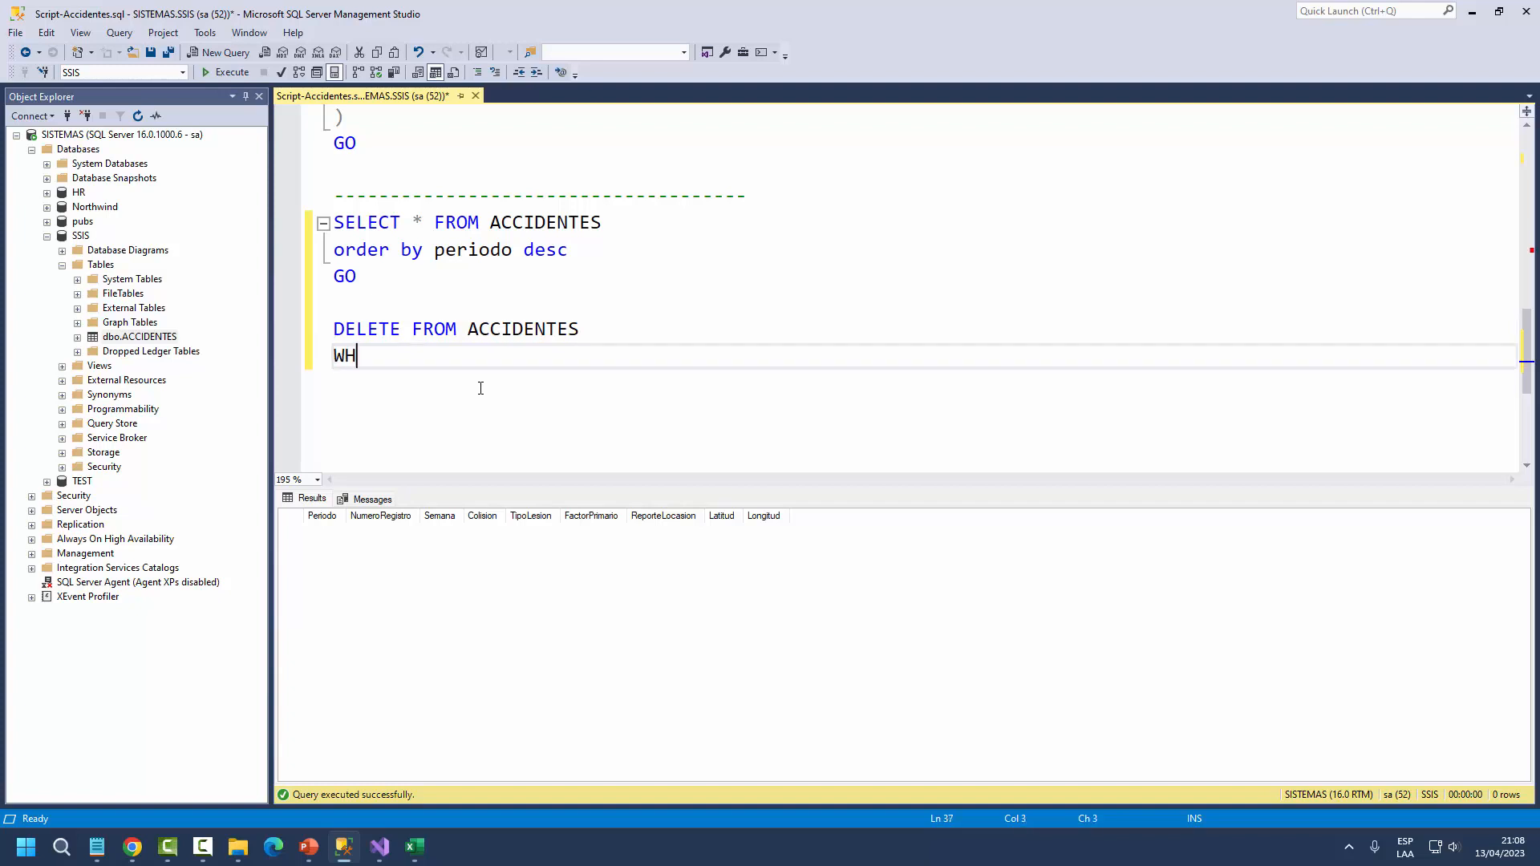
{"action": "type", "text": "Per"}
{"action": "key", "text": "Escape"}
{"action": "type", "text": "iodo = "}
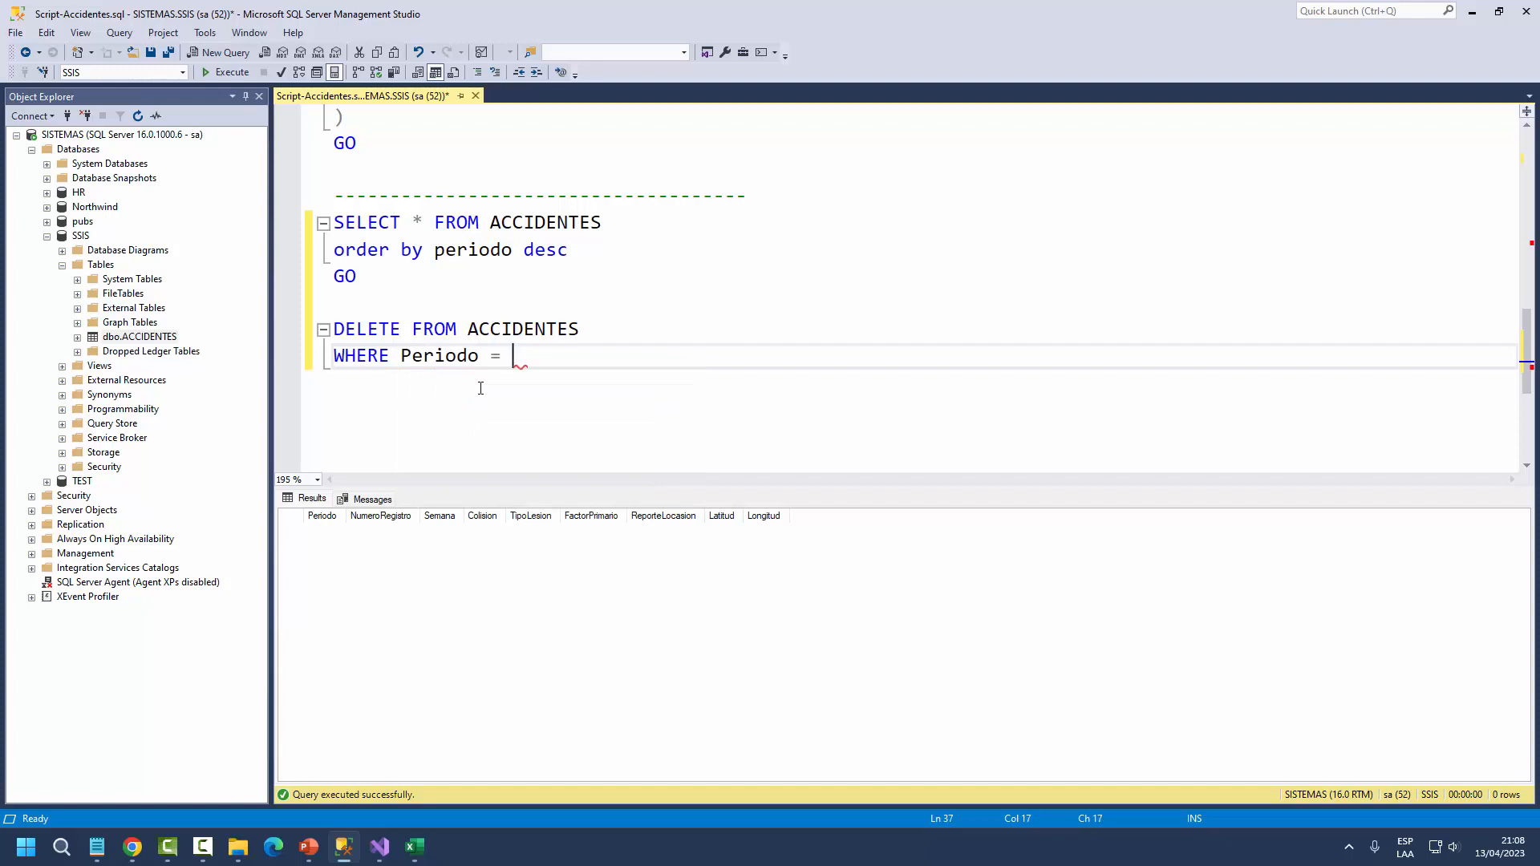
- Try 2023 and a ? placeholder as the Periodo value in the DELETE statement, removing each one again
{"action": "type", "text": "2023"}
{"action": "key", "text": "BackSpace"}
{"action": "key", "text": "BackSpace"}
{"action": "key", "text": "BackSpace"}
{"action": "key", "text": "BackSpace"}
{"action": "type", "text": "?"}
{"action": "key", "text": "BackSpace"}
- Move the DELETE statement from the script into the Limpieza de Tabla task's SQL query in Visual Studio and complete it with the ? placeholder
{"action": "left_click_drag", "start_coordinate": [513, 356], "coordinate": [337, 326]}
{"action": "key", "text": "ctrl+c"}
{"action": "key", "text": "BackSpace"}
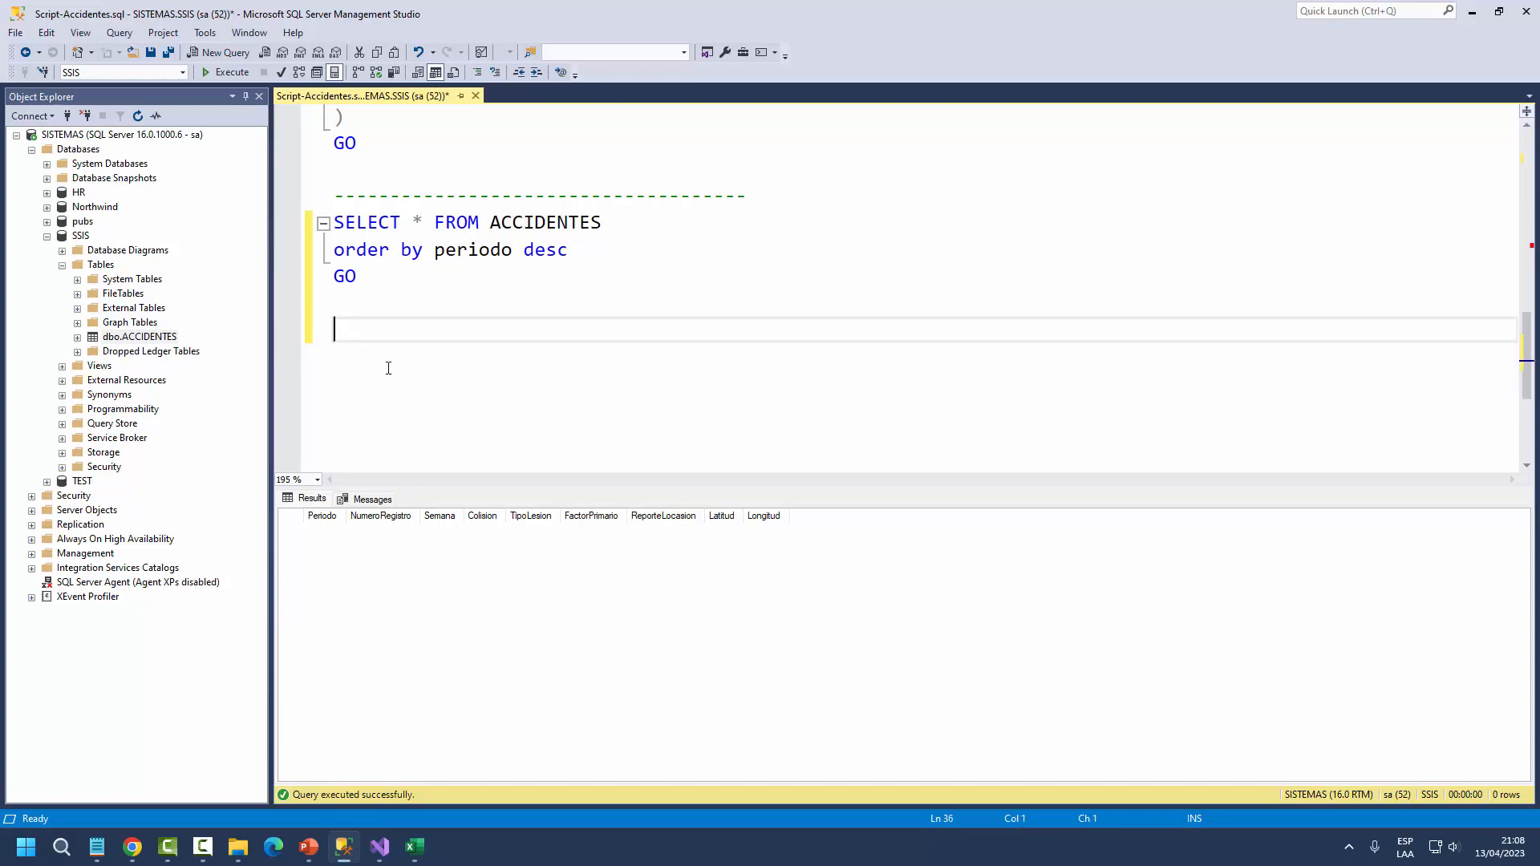
{"action": "left_click", "coordinate": [381, 847]}
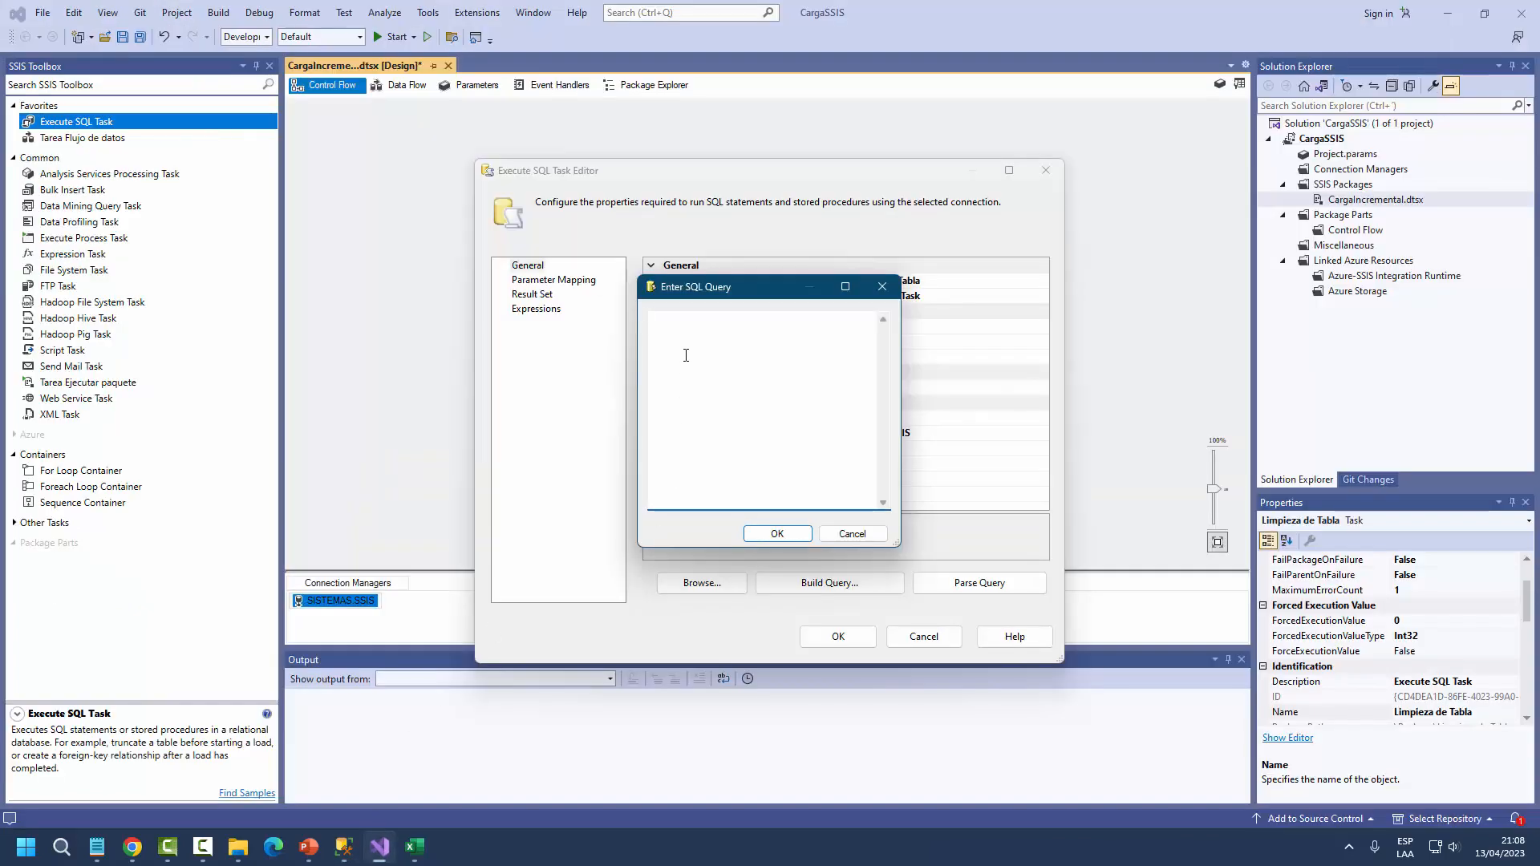
{"action": "key", "text": "ctrl+v"}
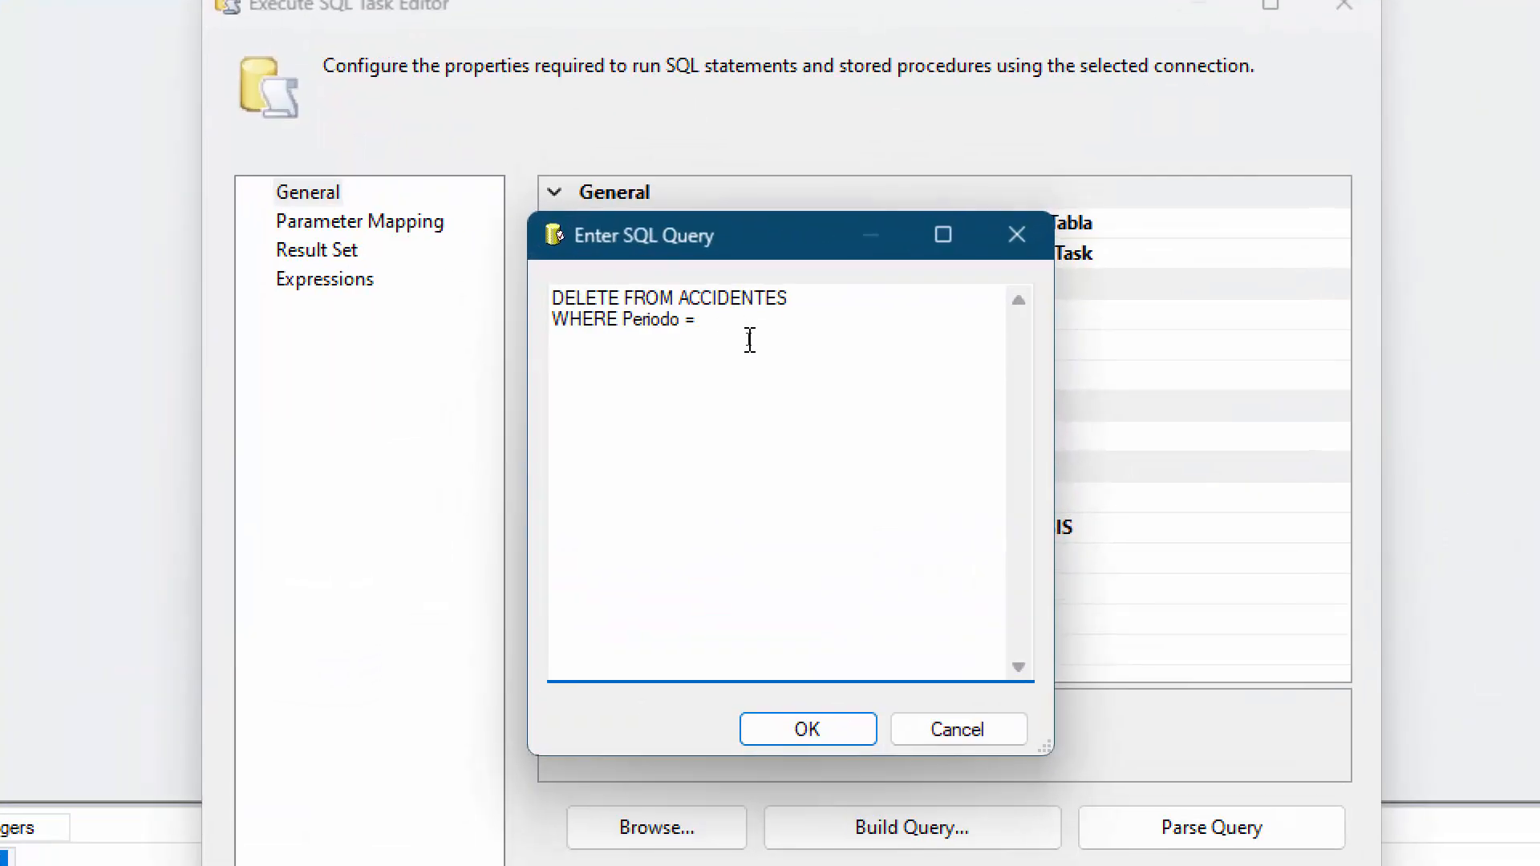
{"action": "type", "text": "?"}
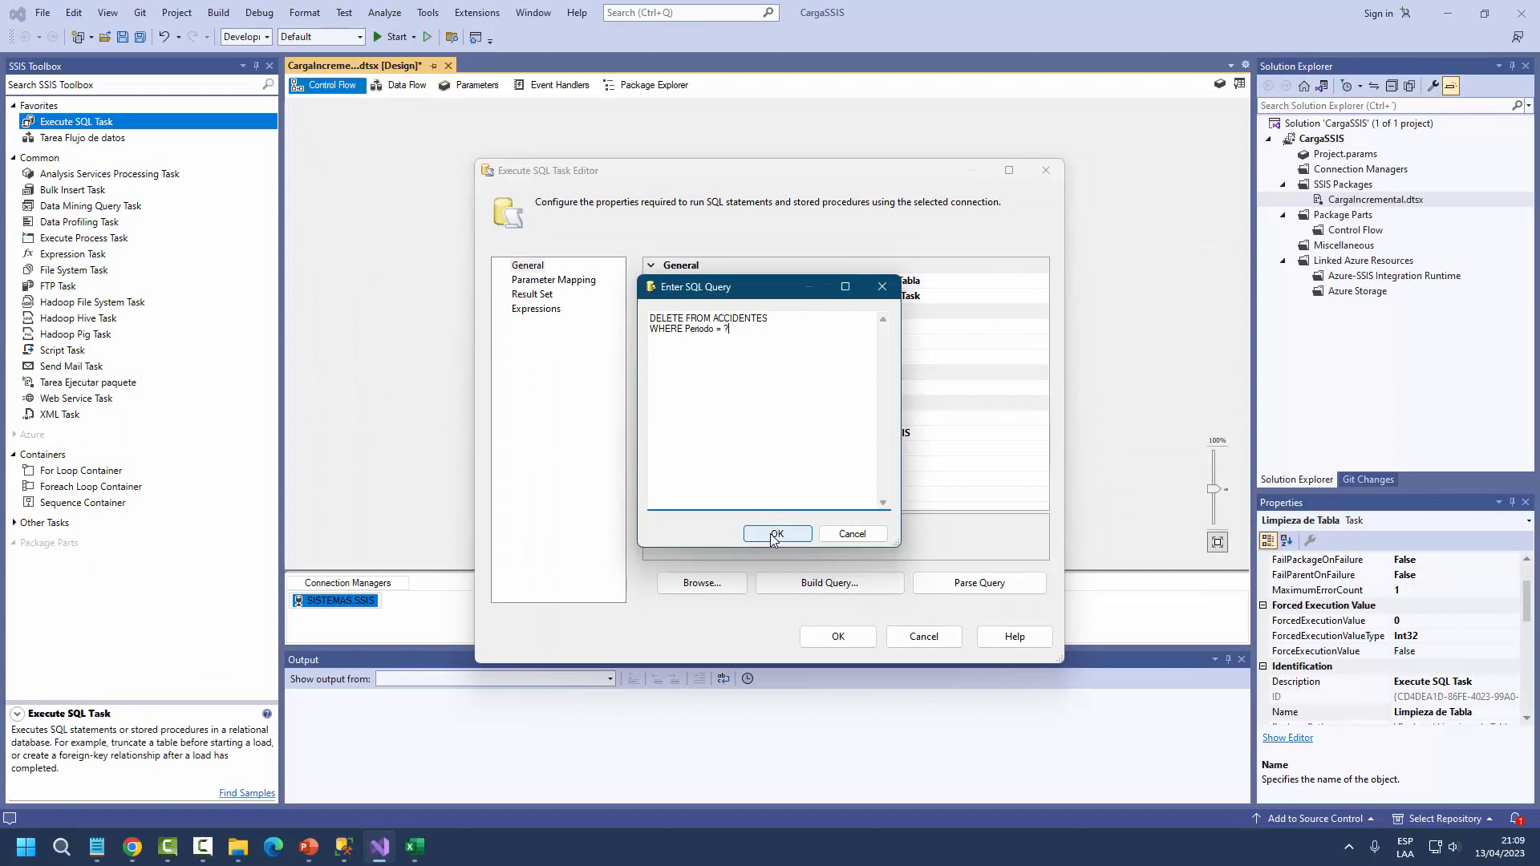
{"action": "left_click", "coordinate": [797, 739]}
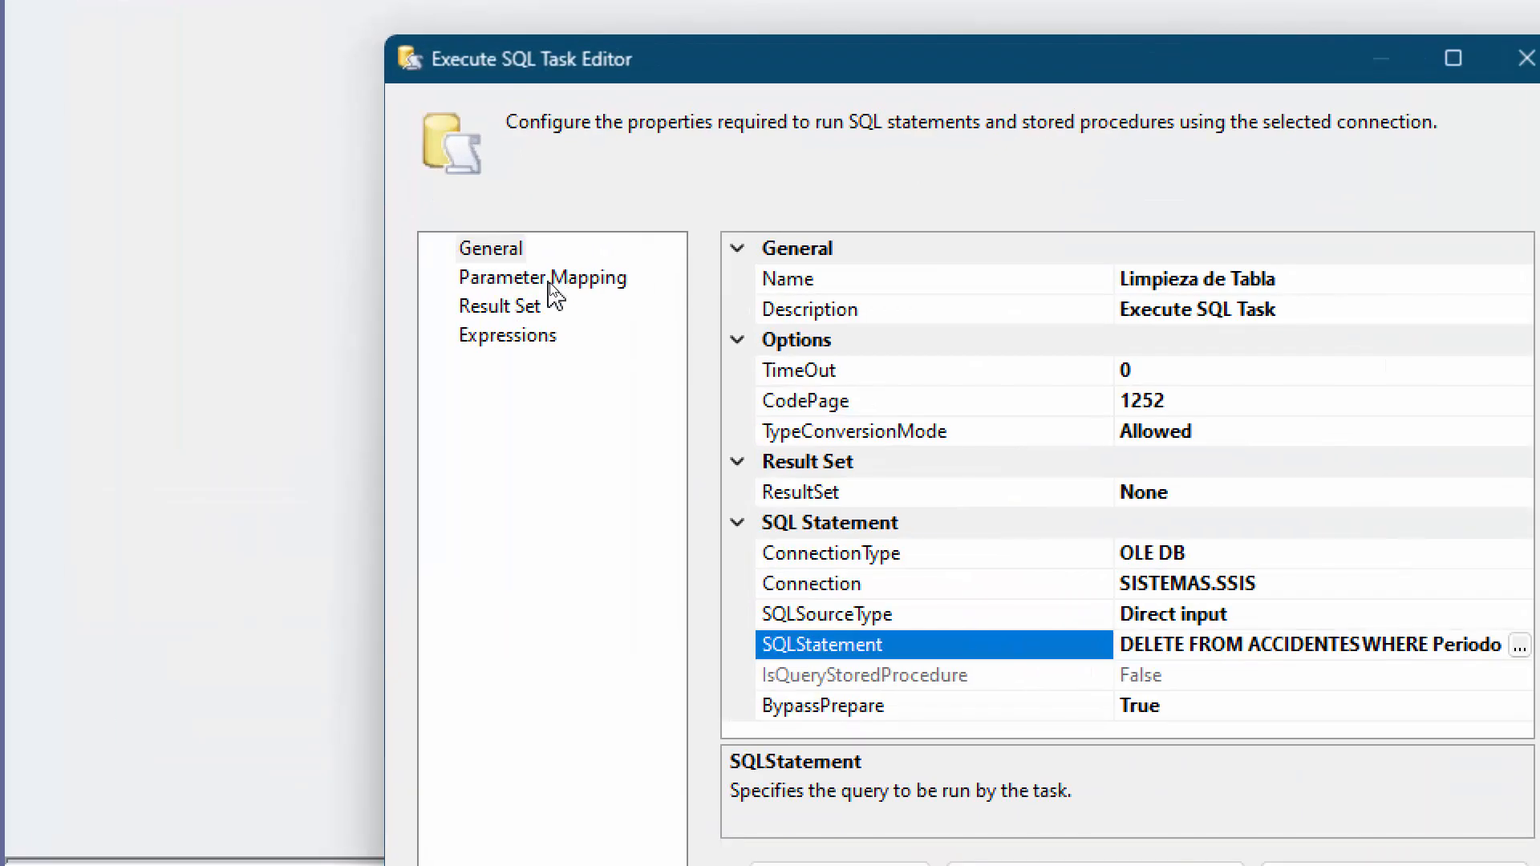
- Add a parameter mapping to the Limpieza de Tabla task and assign it the variable User::PERIODO
{"action": "left_click", "coordinate": [537, 281]}
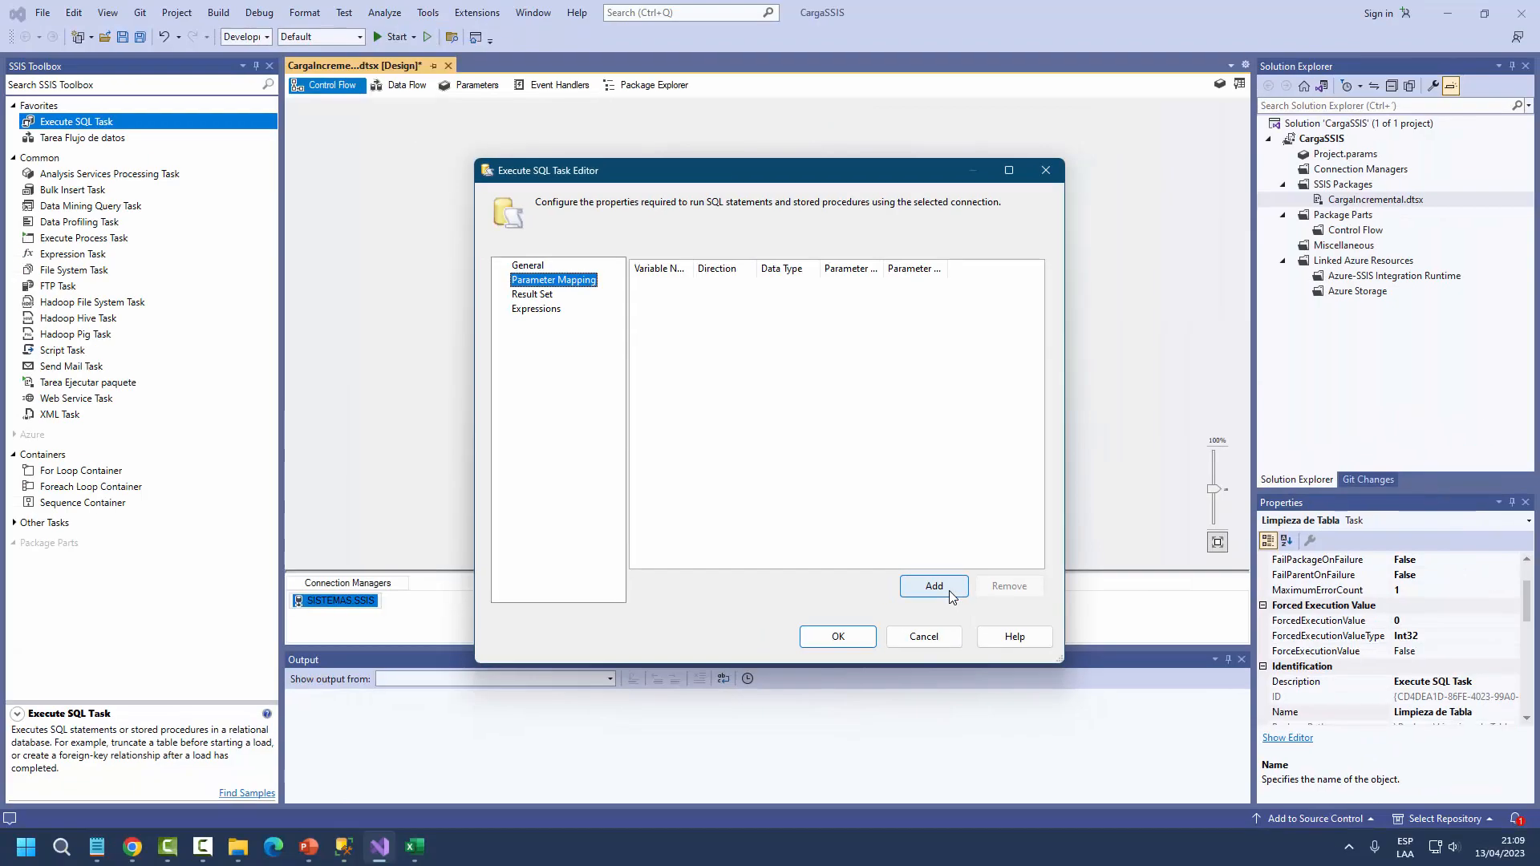
{"action": "left_click", "coordinate": [931, 582]}
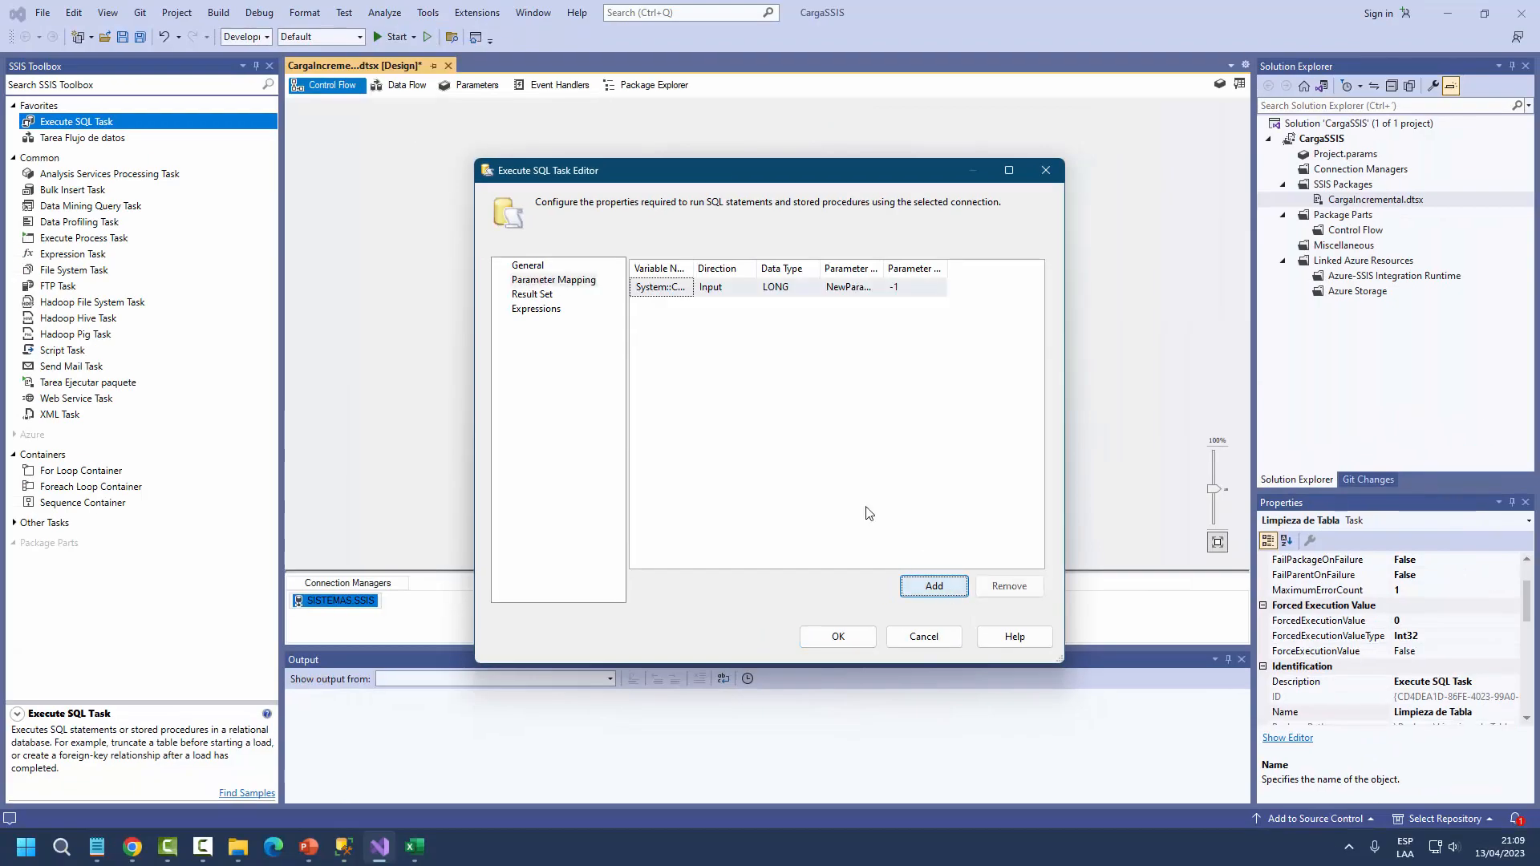
{"action": "left_click", "coordinate": [685, 282]}
{"action": "left_click_drag", "start_coordinate": [694, 268], "coordinate": [747, 268]}
{"action": "left_click", "coordinate": [729, 289]}
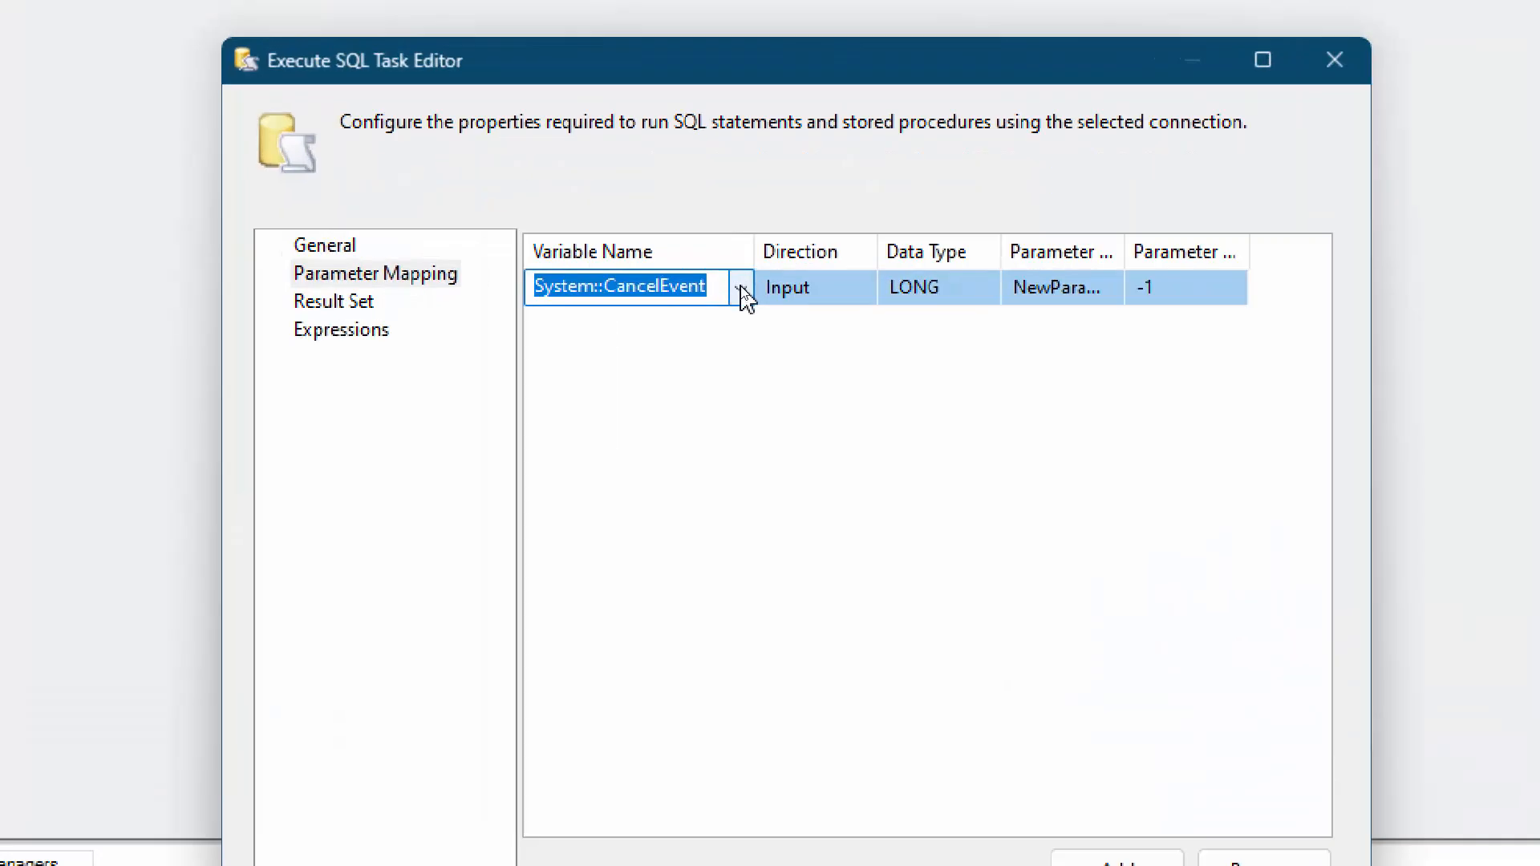
{"action": "left_click", "coordinate": [741, 289]}
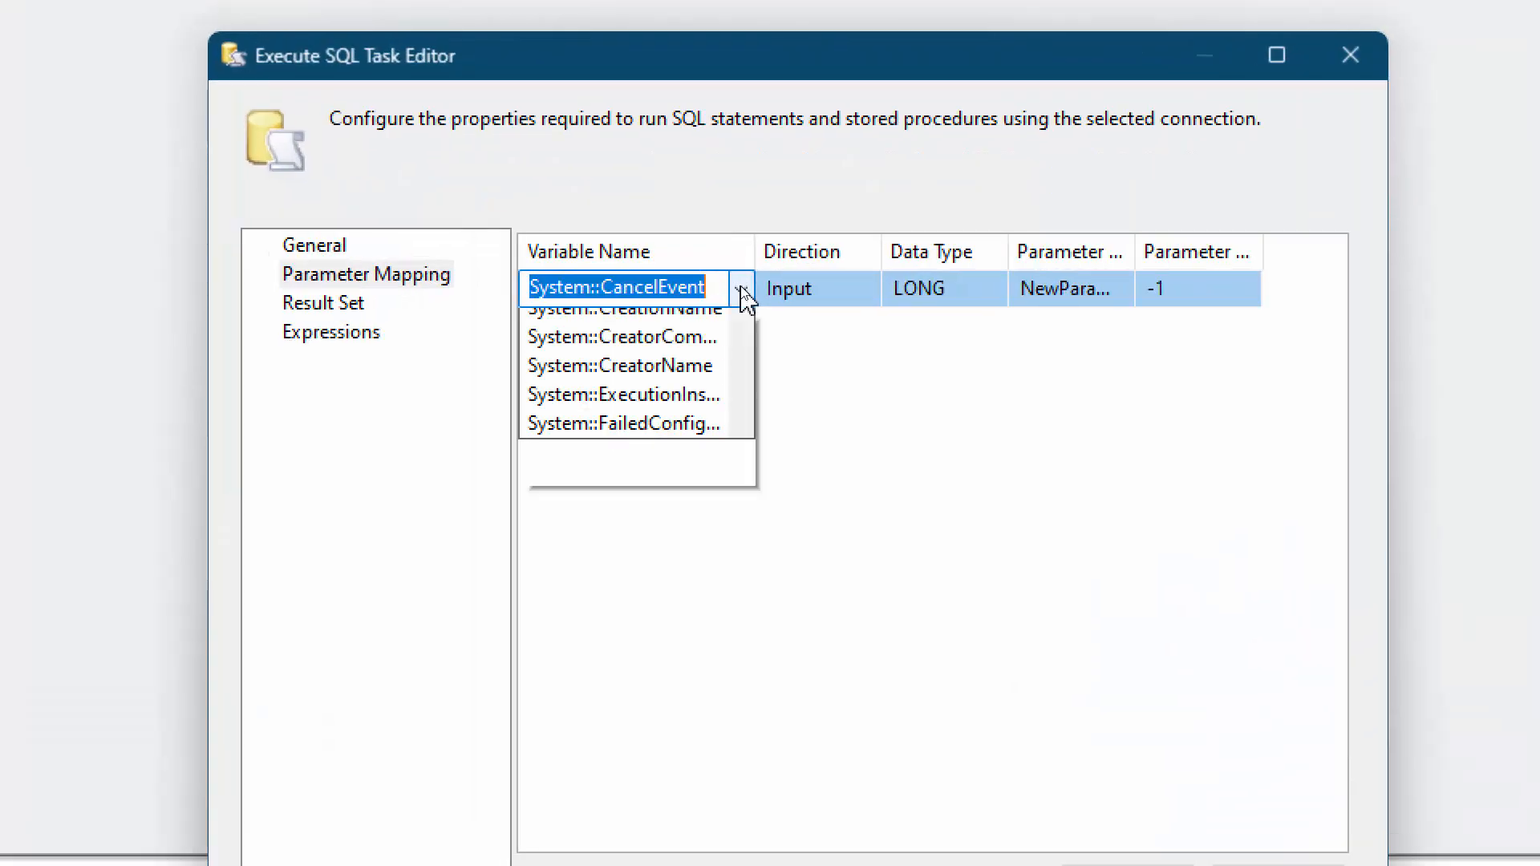
{"action": "scroll", "coordinate": [694, 411], "scroll_direction": "down", "scroll_amount": 4}
{"action": "scroll", "coordinate": [692, 405], "scroll_direction": "down", "scroll_amount": 4}
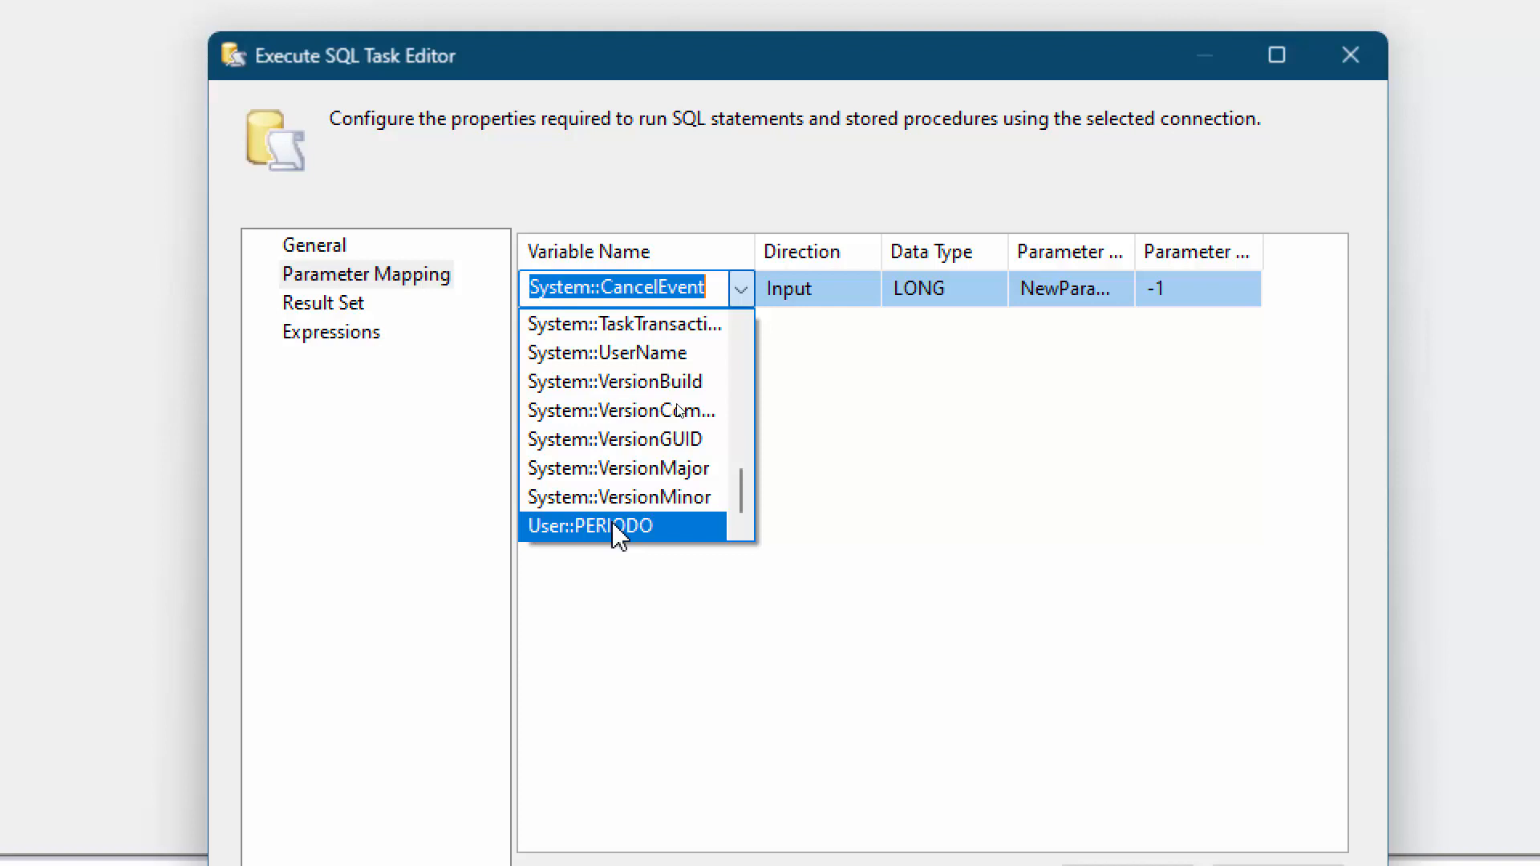
{"action": "left_click", "coordinate": [615, 526]}
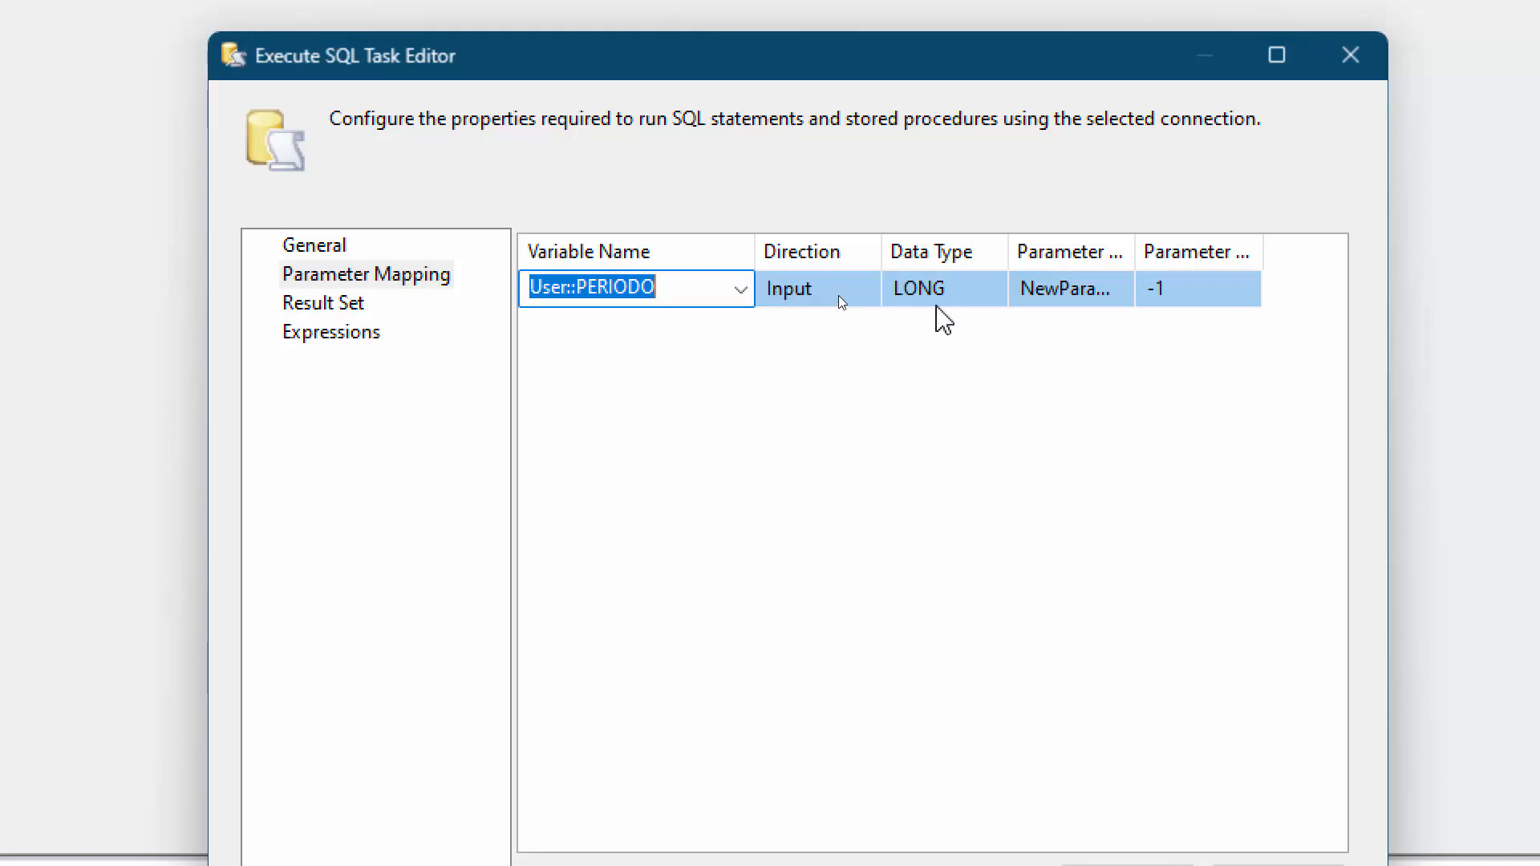
- Set the parameter size of the User::PERIODO mapping to 0 and accept the task's configuration
{"action": "left_click_drag", "start_coordinate": [1132, 243], "coordinate": [1196, 254]}
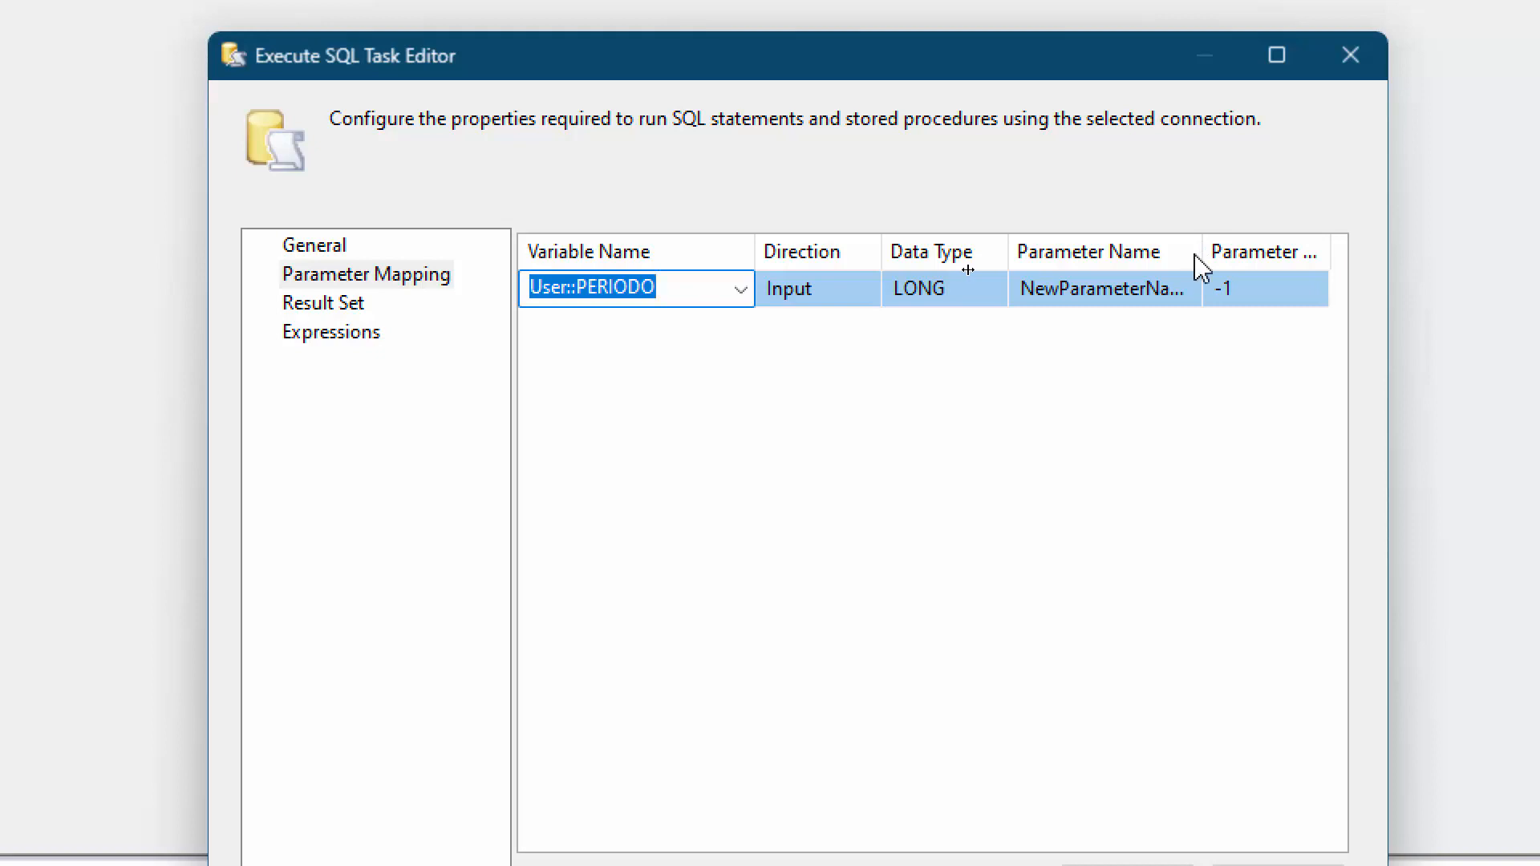
{"action": "left_click", "coordinate": [1259, 297]}
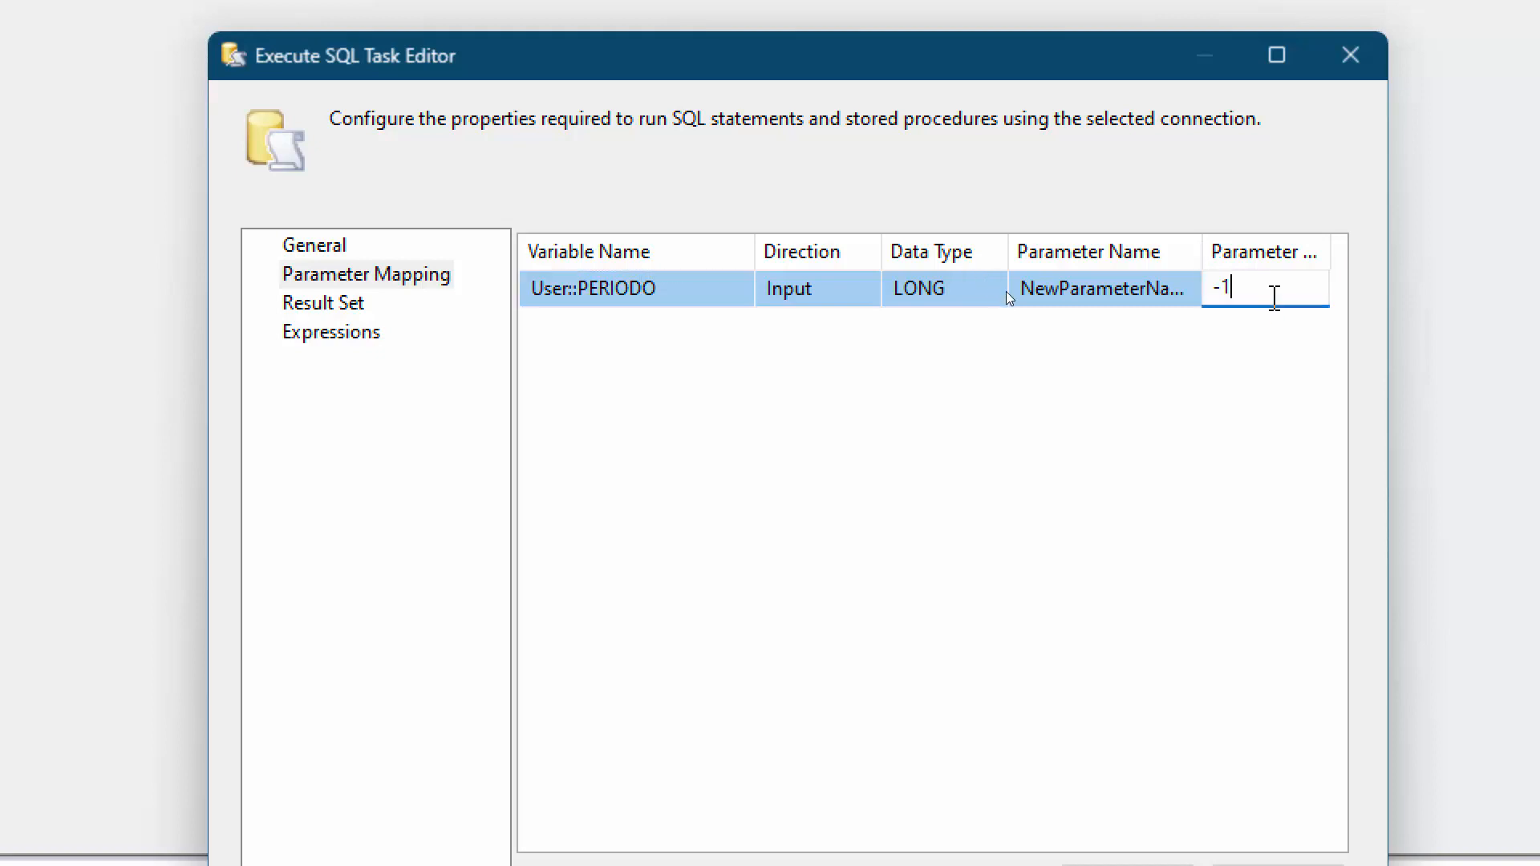
{"action": "left_click_drag", "start_coordinate": [1249, 286], "coordinate": [1213, 288]}
{"action": "type", "text": "0"}
{"action": "left_click", "coordinate": [1105, 446]}
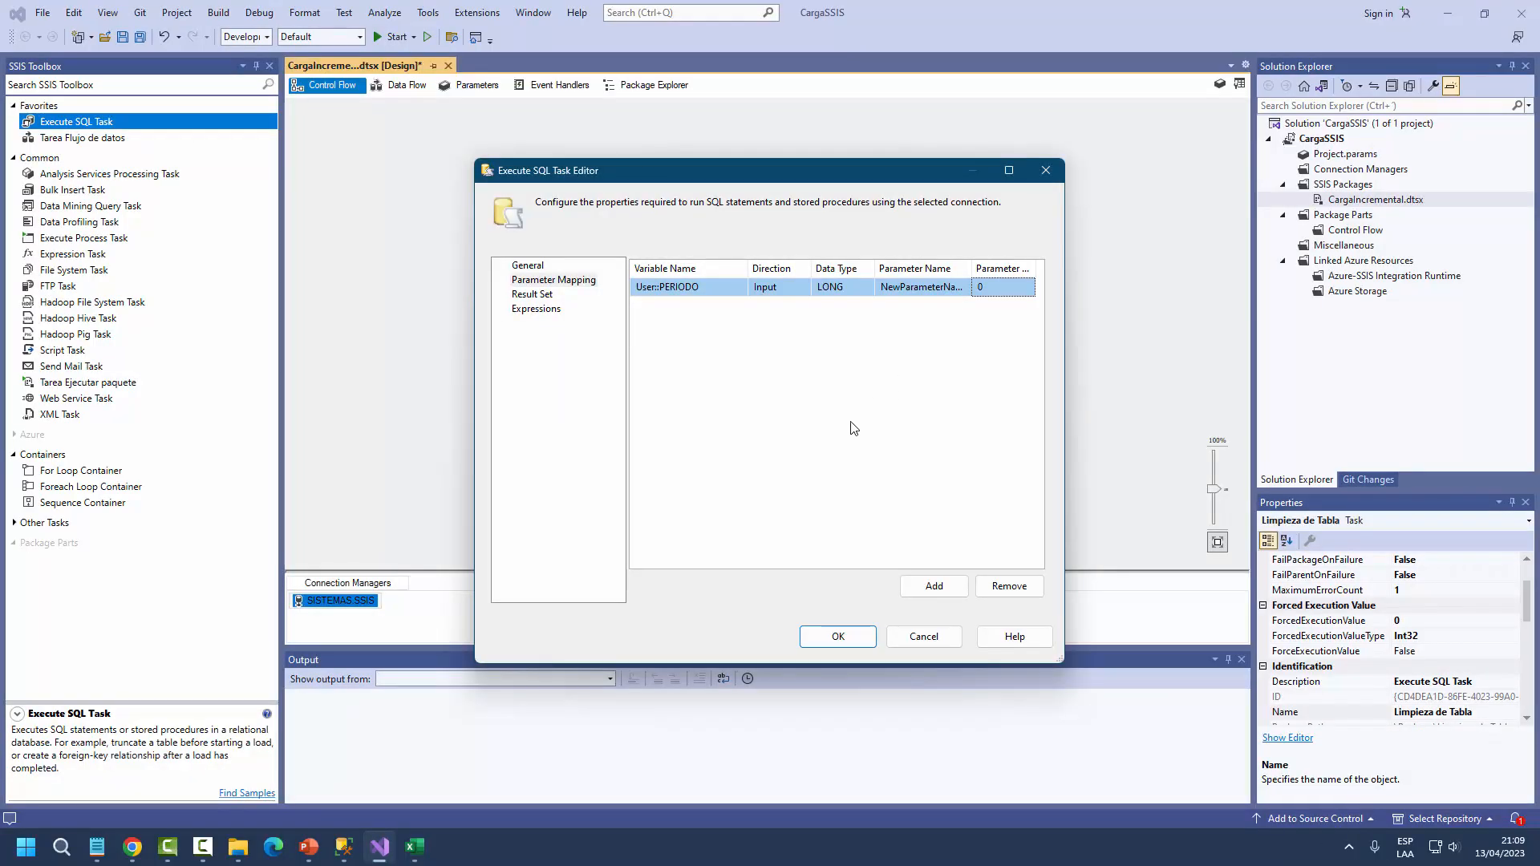
{"action": "left_click", "coordinate": [838, 636]}
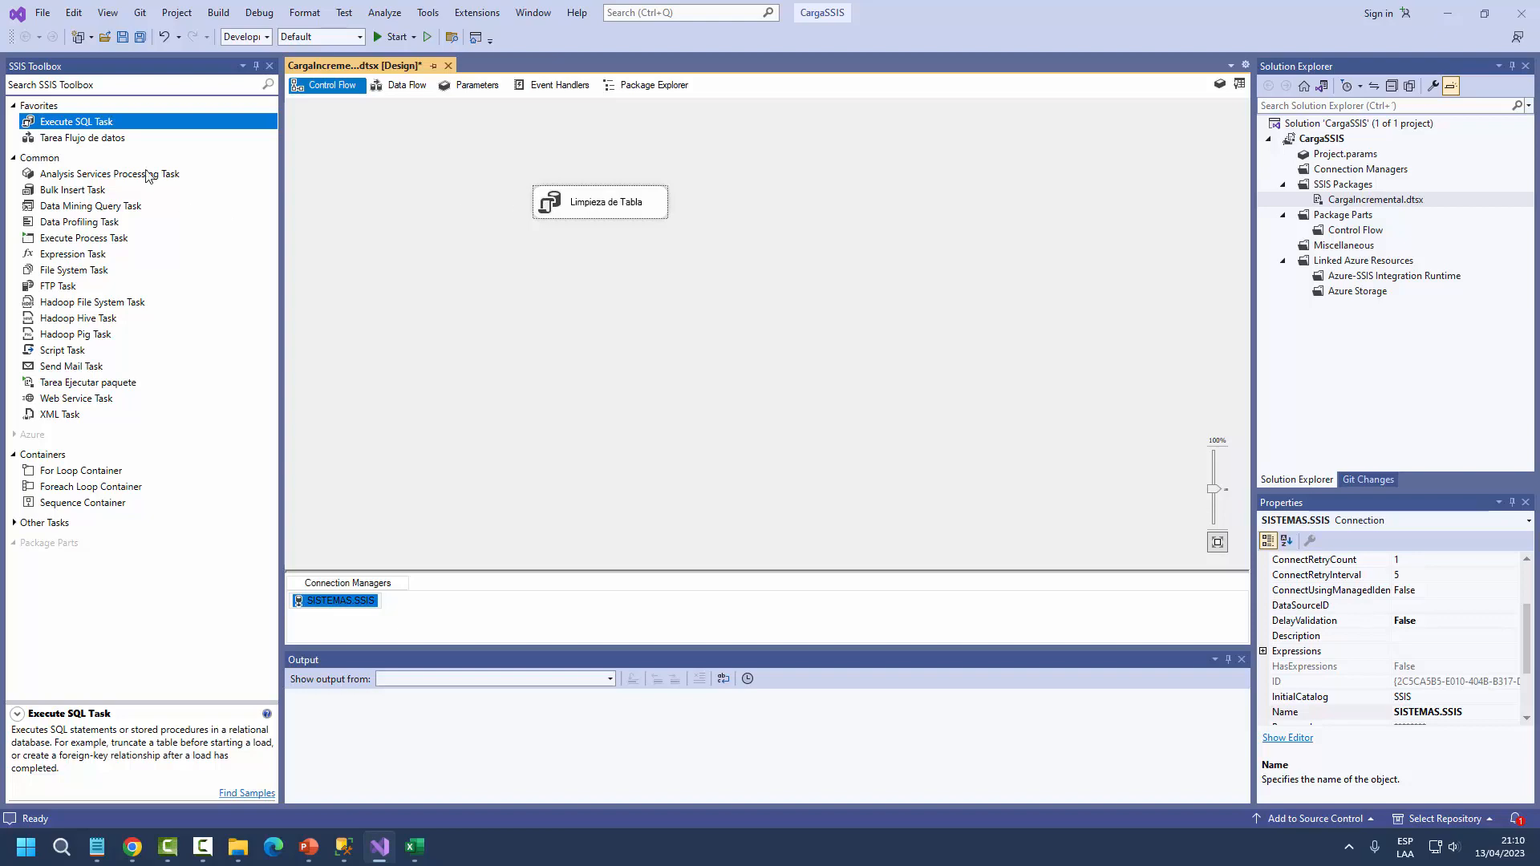
- Add a Tarea Flujo de datos below Limpieza de Tabla and connect Limpieza de Tabla's success output to it
{"action": "left_click", "coordinate": [83, 139]}
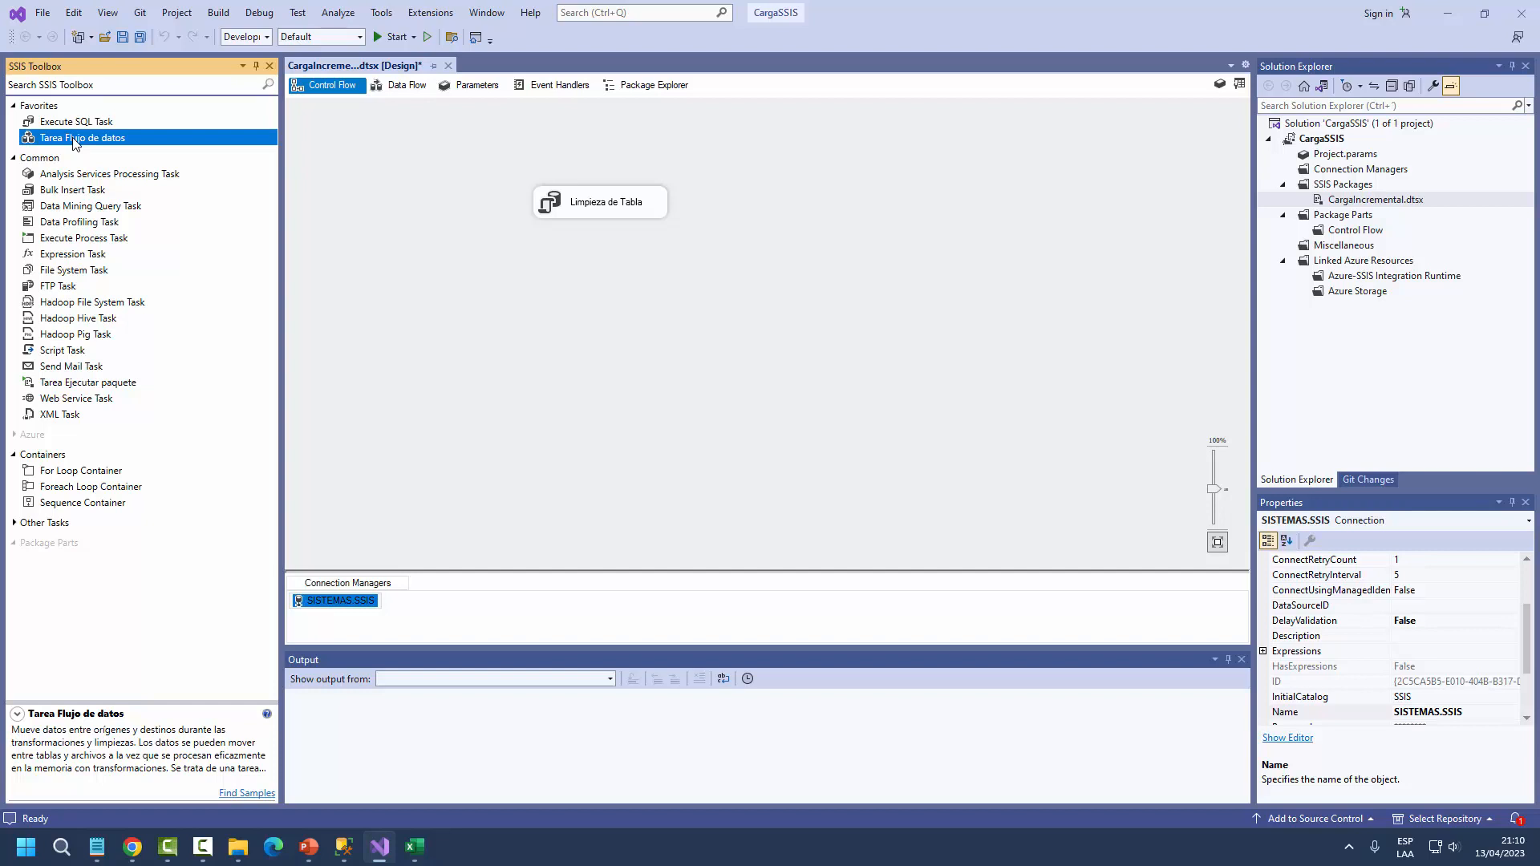
{"action": "left_click_drag", "start_coordinate": [74, 143], "coordinate": [574, 276]}
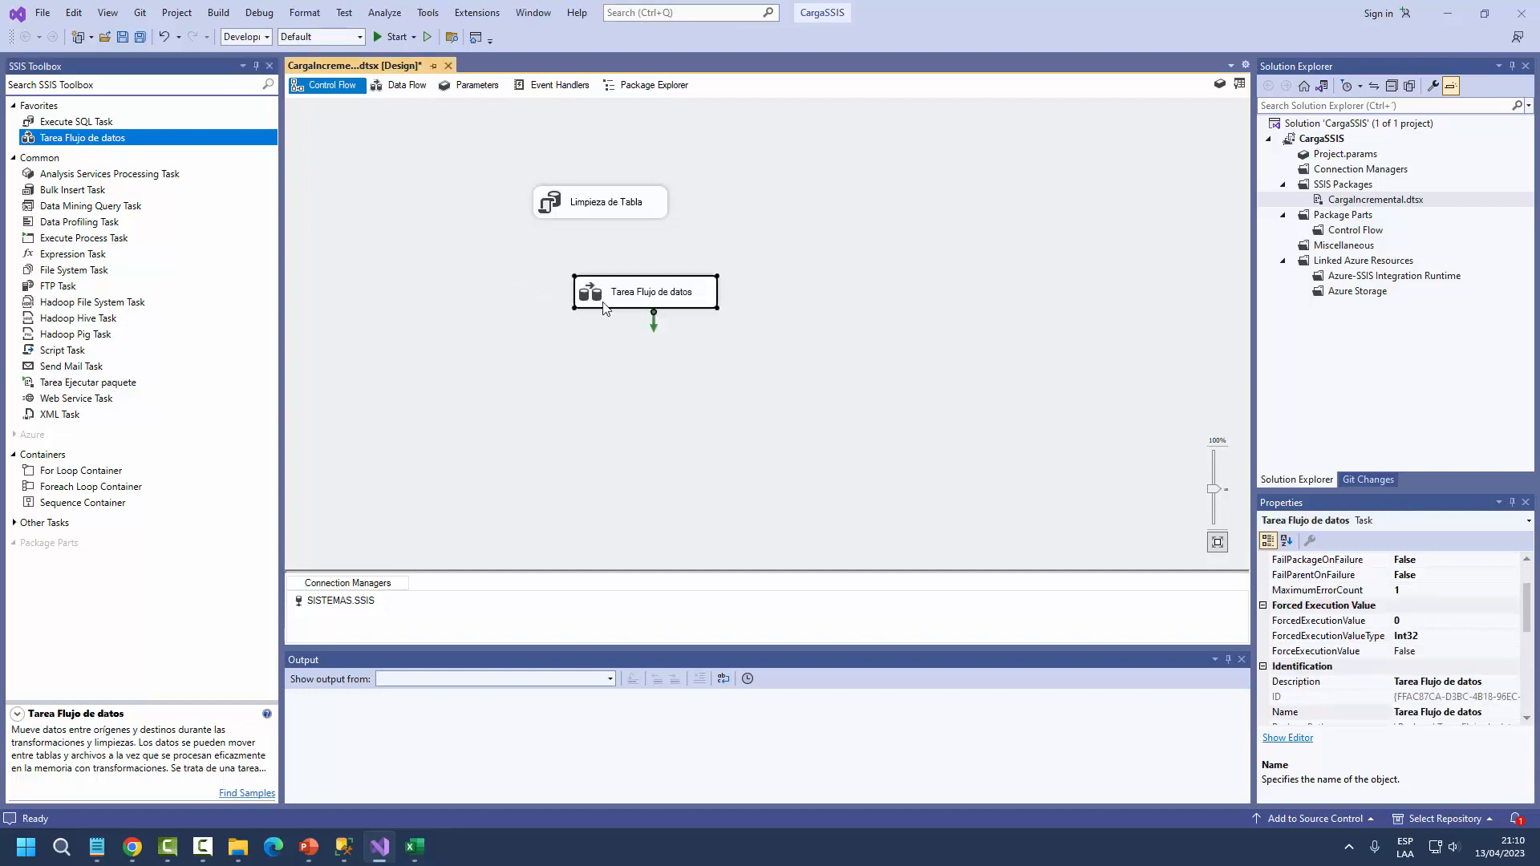
{"action": "left_click", "coordinate": [592, 245]}
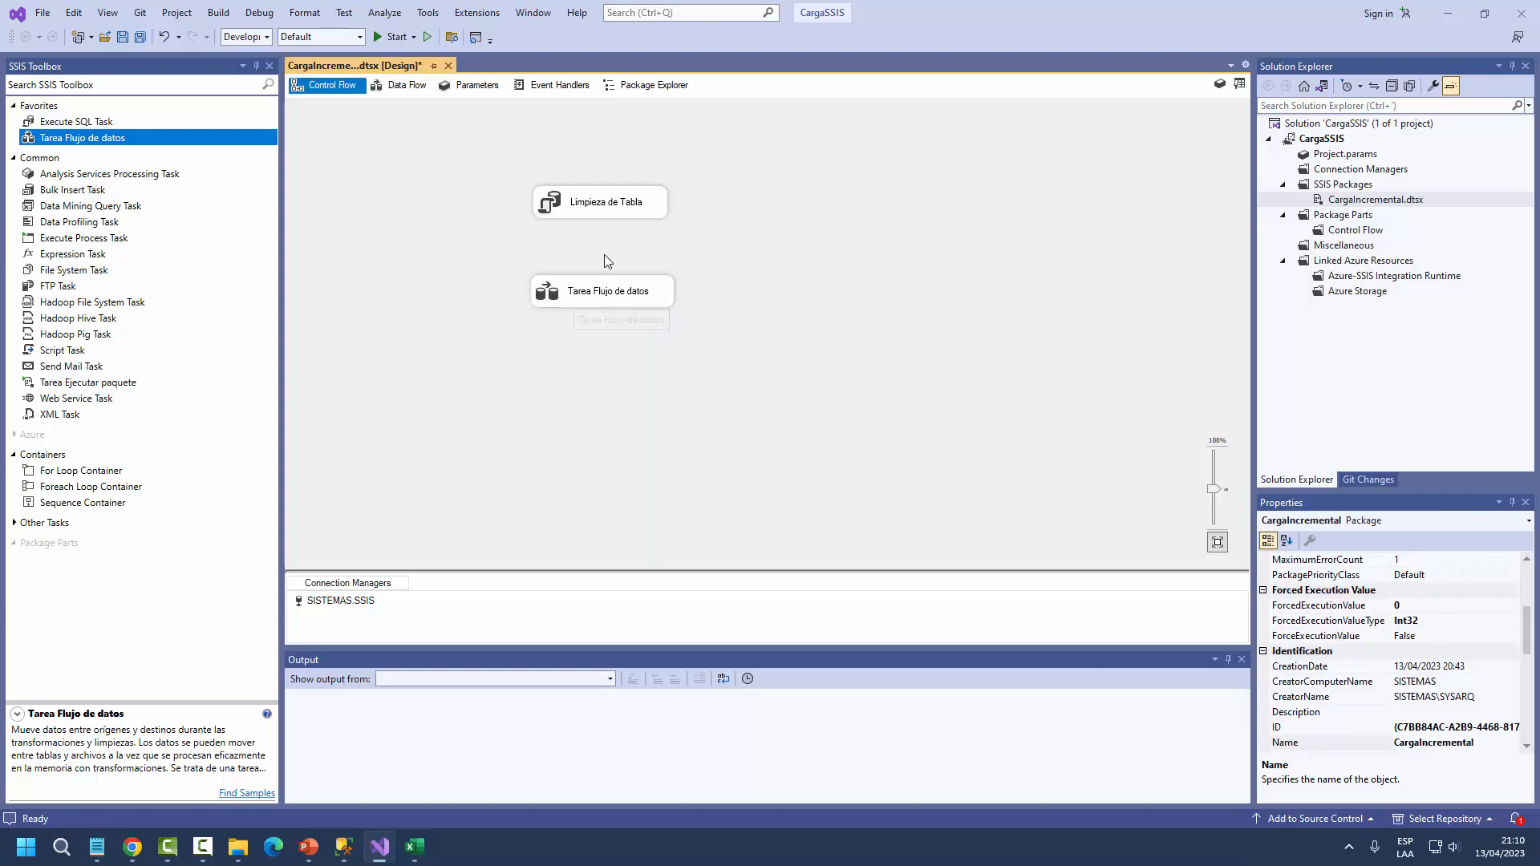
{"action": "left_click", "coordinate": [594, 220]}
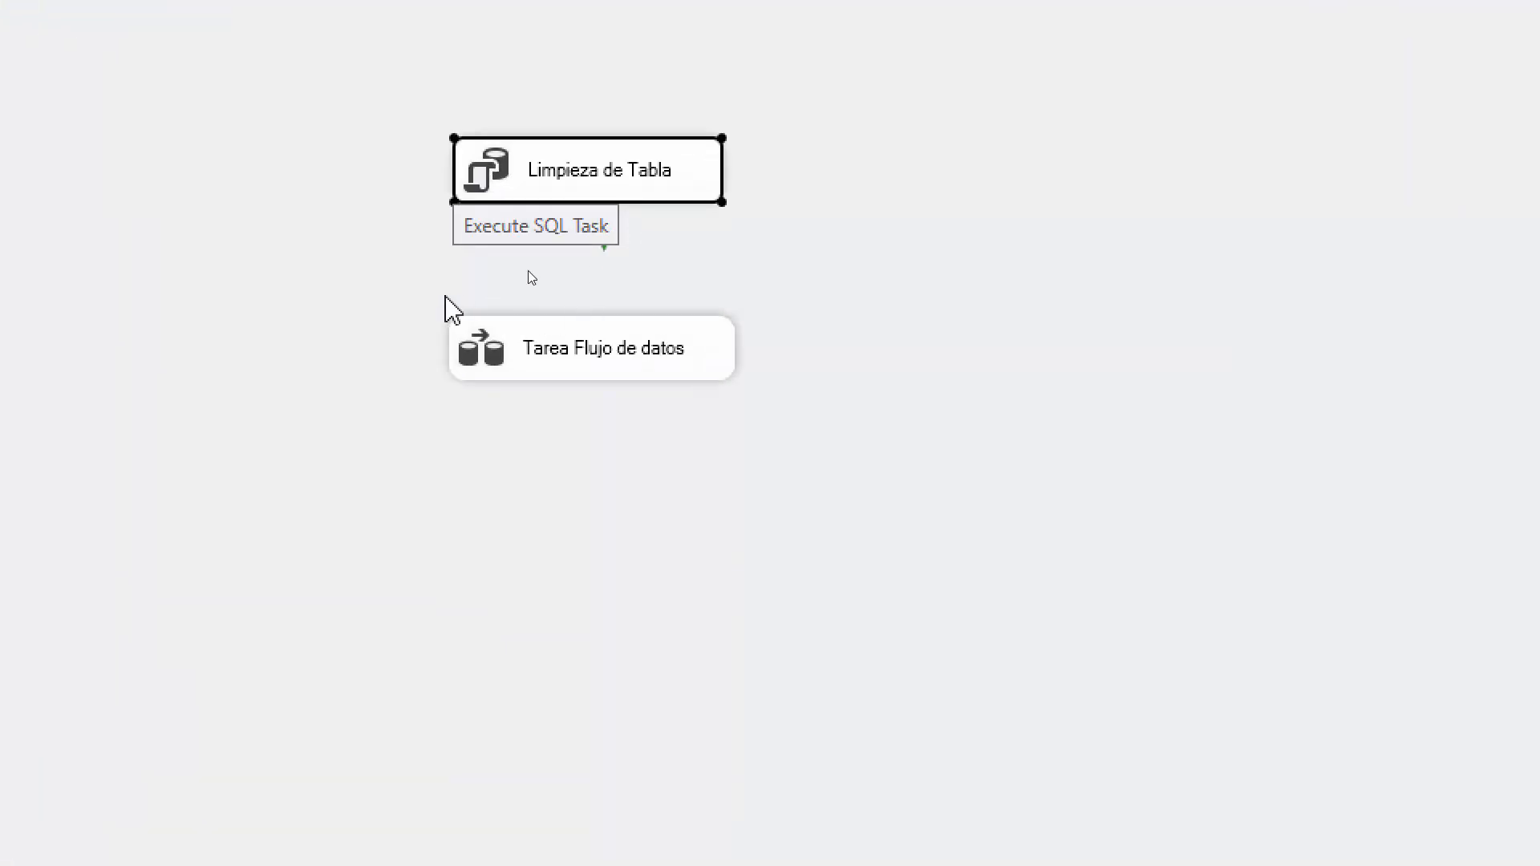
{"action": "left_click", "coordinate": [392, 489]}
{"action": "left_click", "coordinate": [533, 175]}
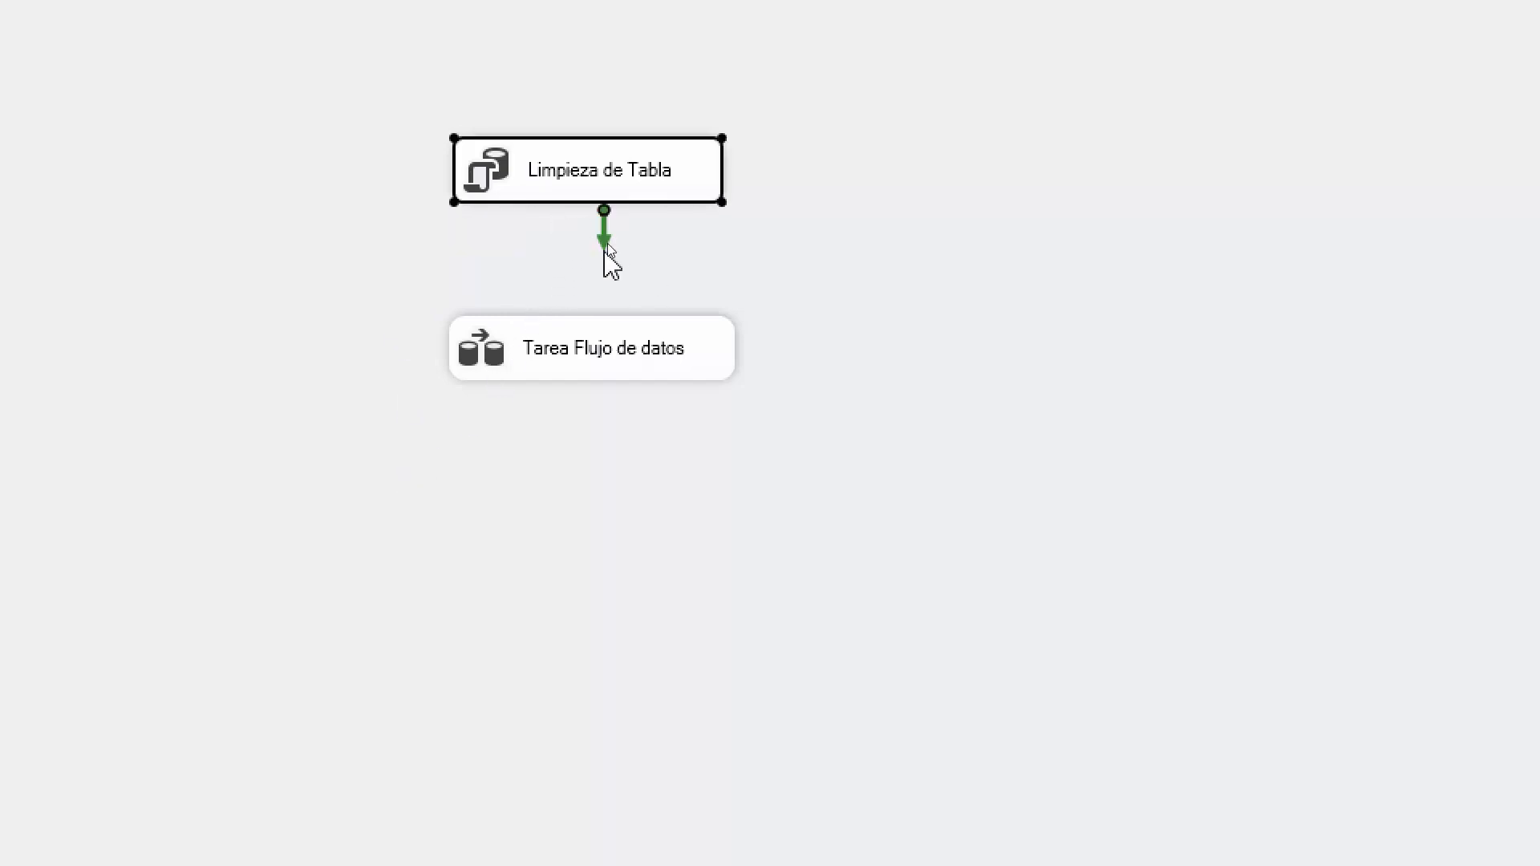
{"action": "left_click_drag", "start_coordinate": [604, 248], "coordinate": [598, 357]}
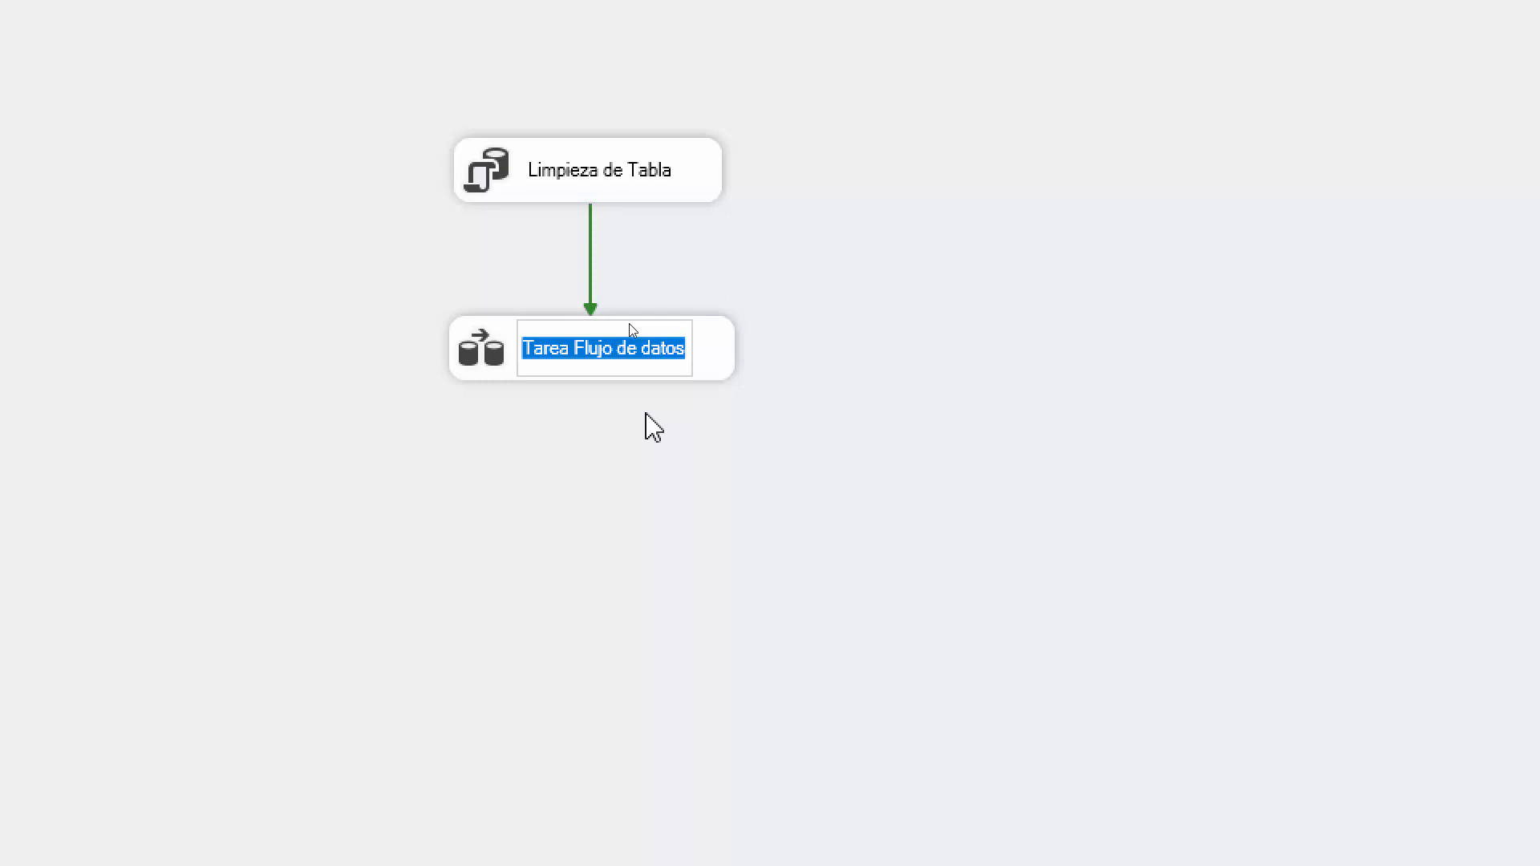
- Rename the data flow task as "Carga de Datos" and shift it slightly to align under Limpieza de Tabla
{"action": "type", "text": "Carga"}
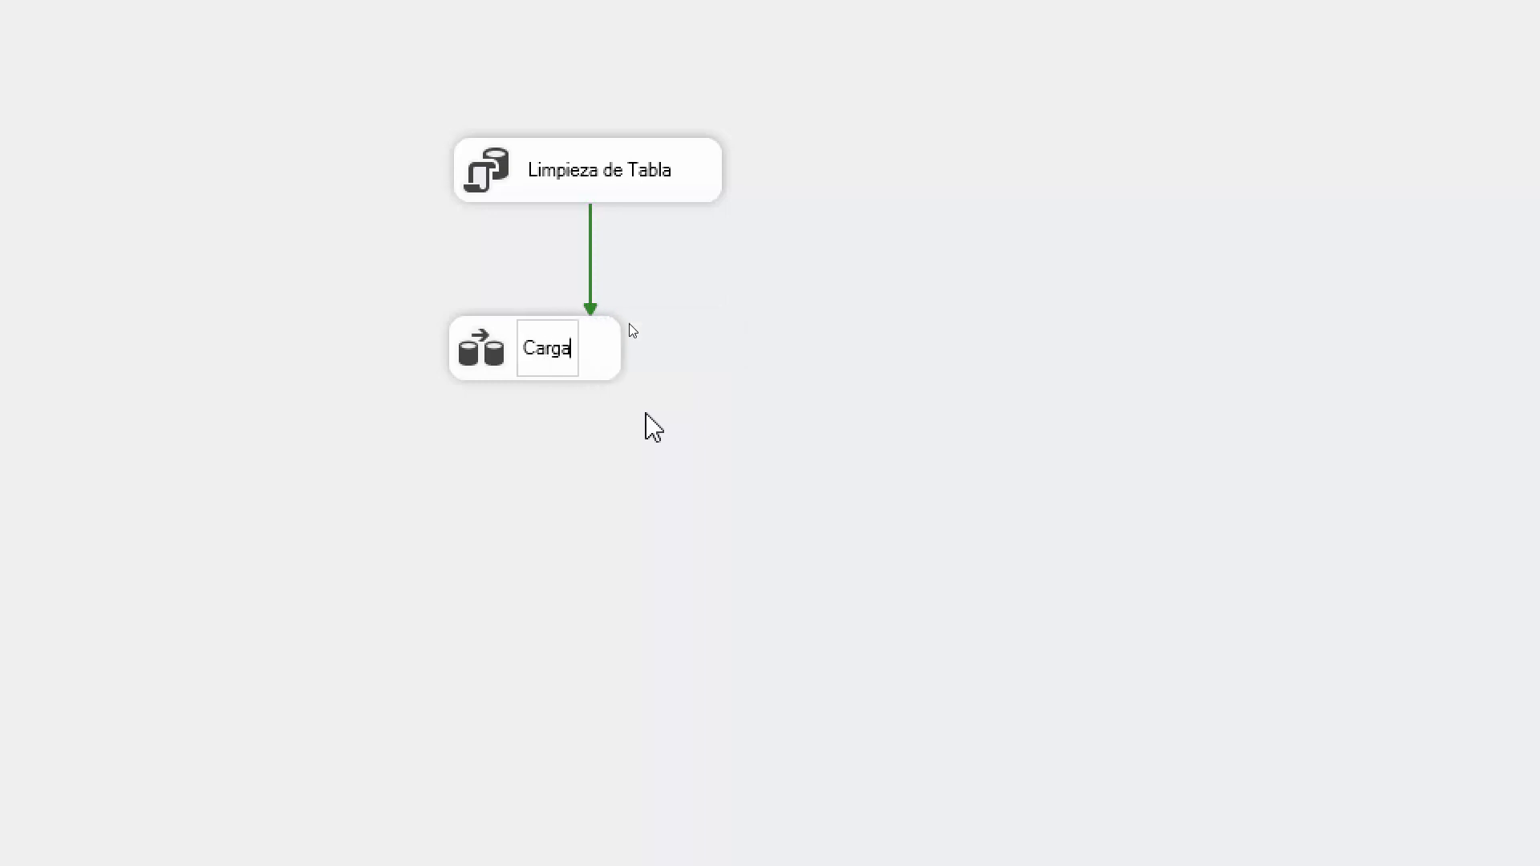
{"action": "type", "text": " de Datos"}
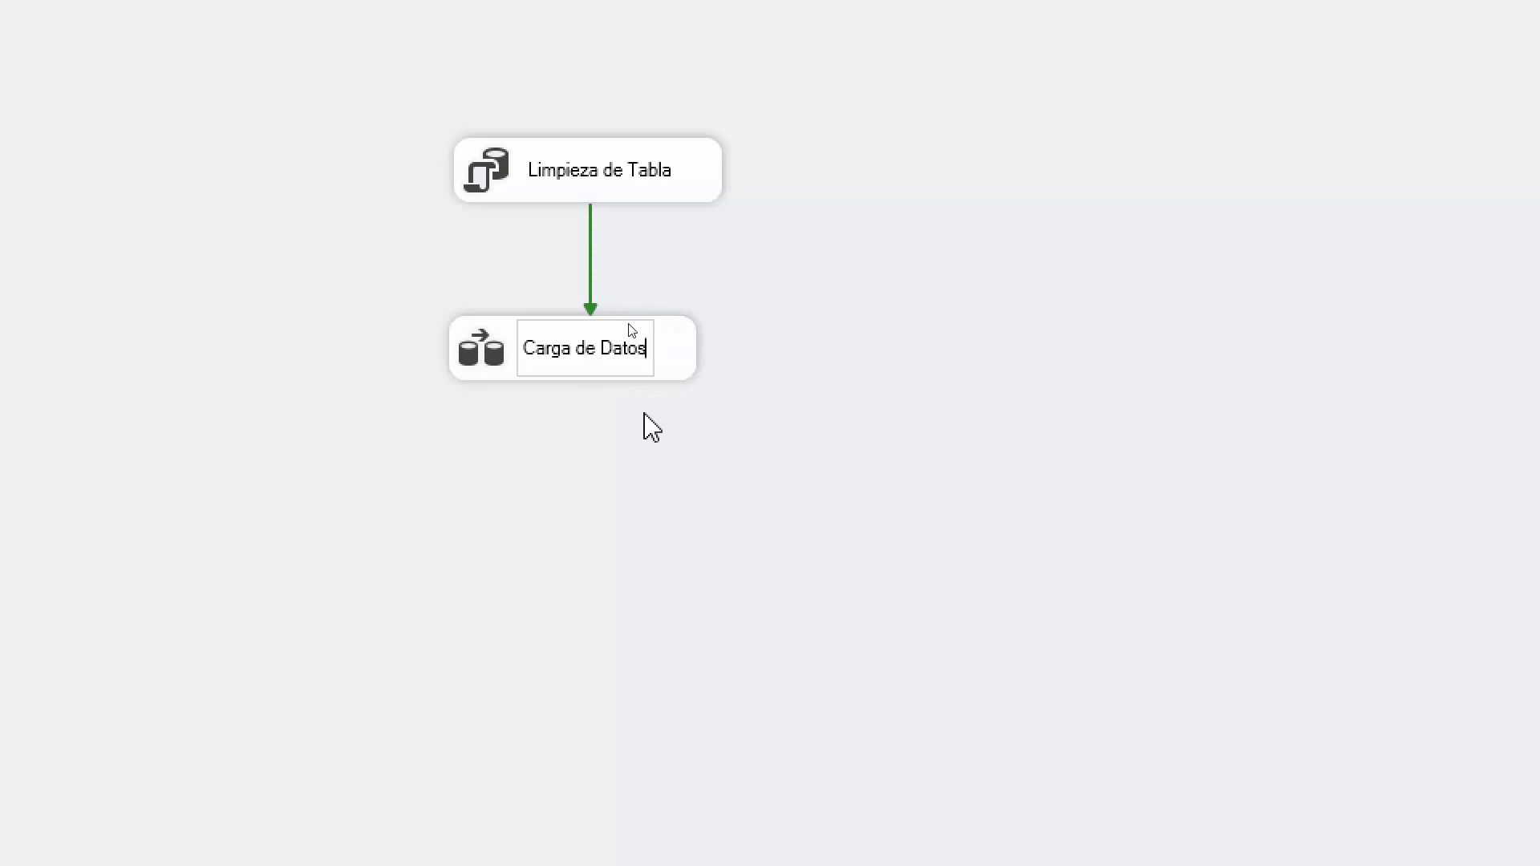
{"action": "left_click", "coordinate": [644, 413]}
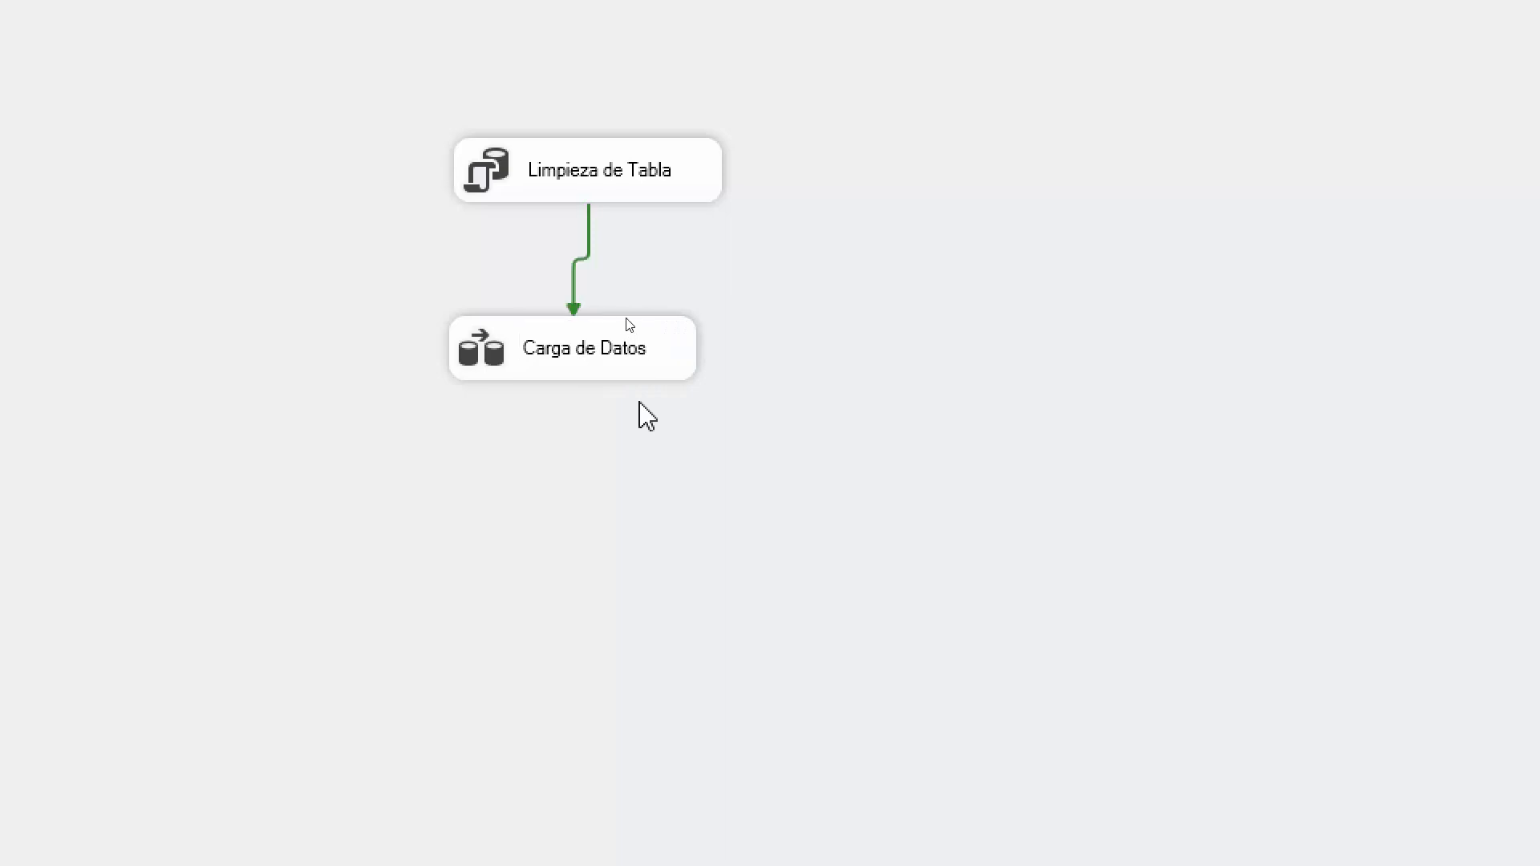
{"action": "left_click_drag", "start_coordinate": [630, 361], "coordinate": [637, 361]}
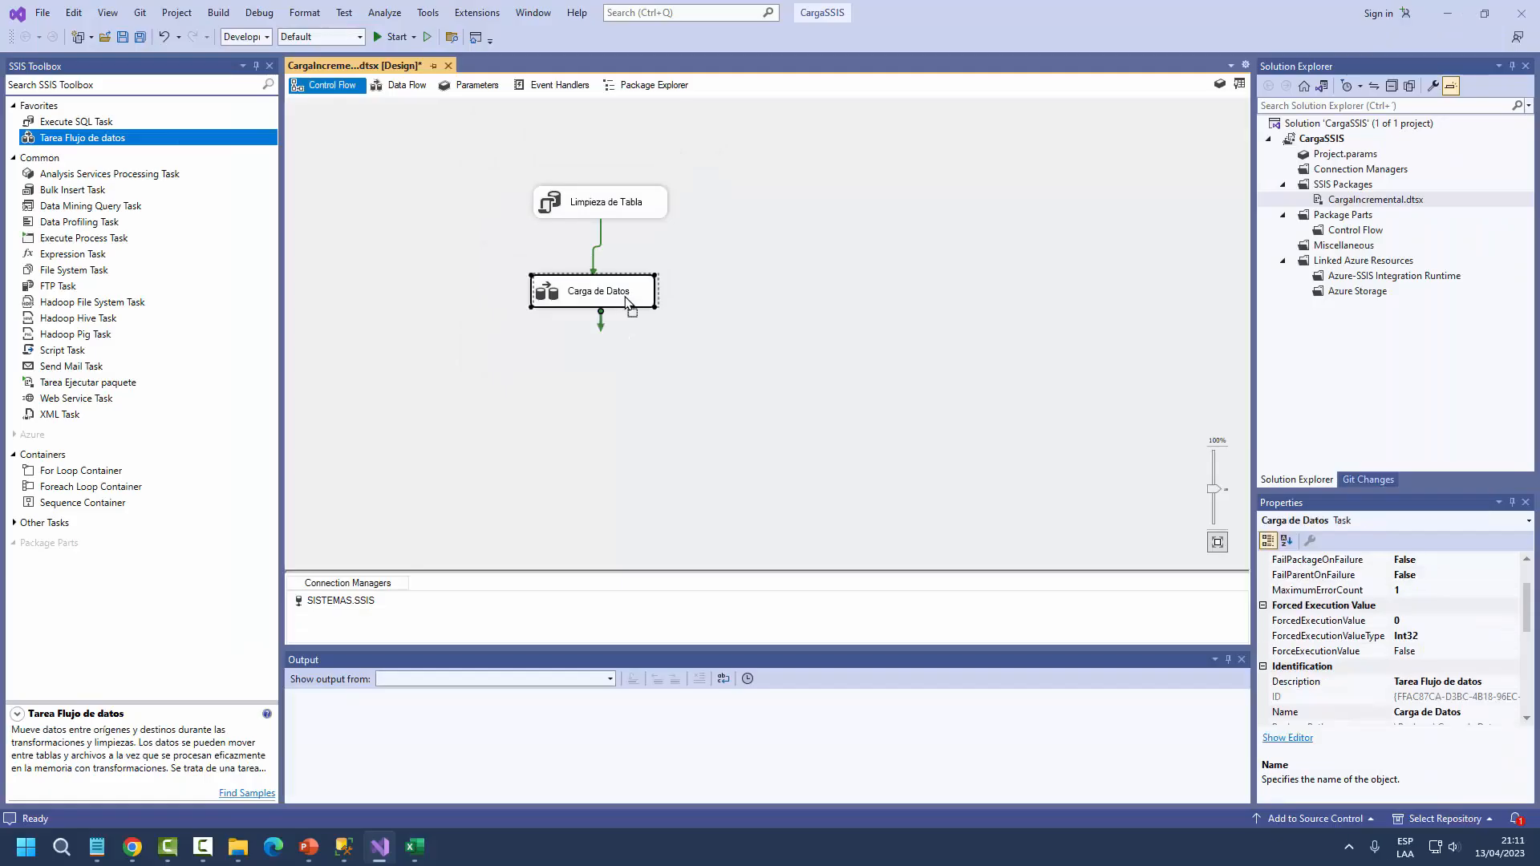
- Align the Carga de Datos task under Limpieza de Tabla and open its data flow design surface
{"action": "left_click_drag", "start_coordinate": [626, 302], "coordinate": [632, 302]}
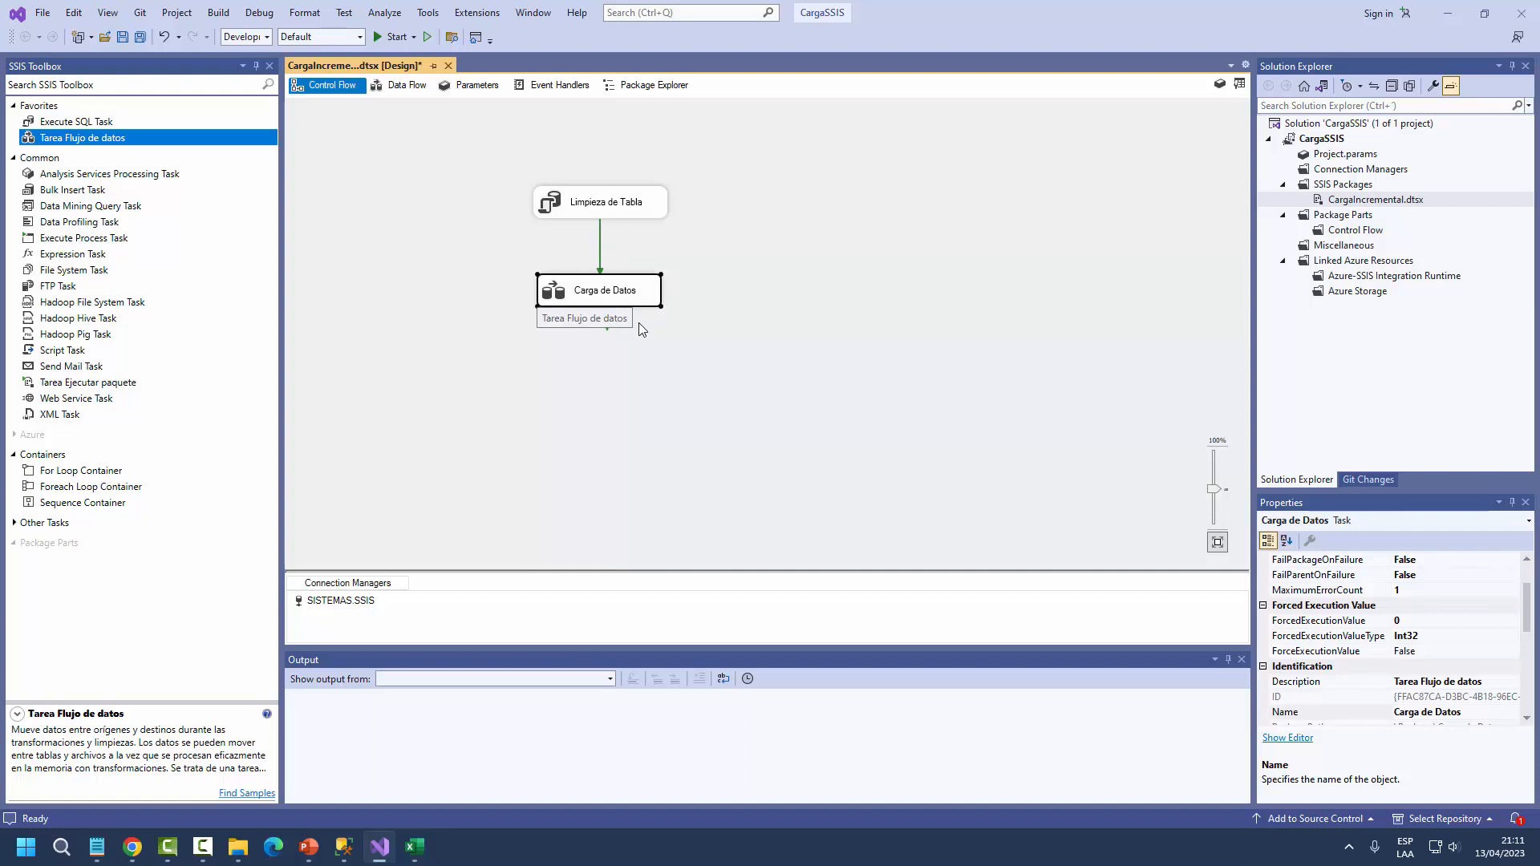
{"action": "double_click", "coordinate": [603, 299]}
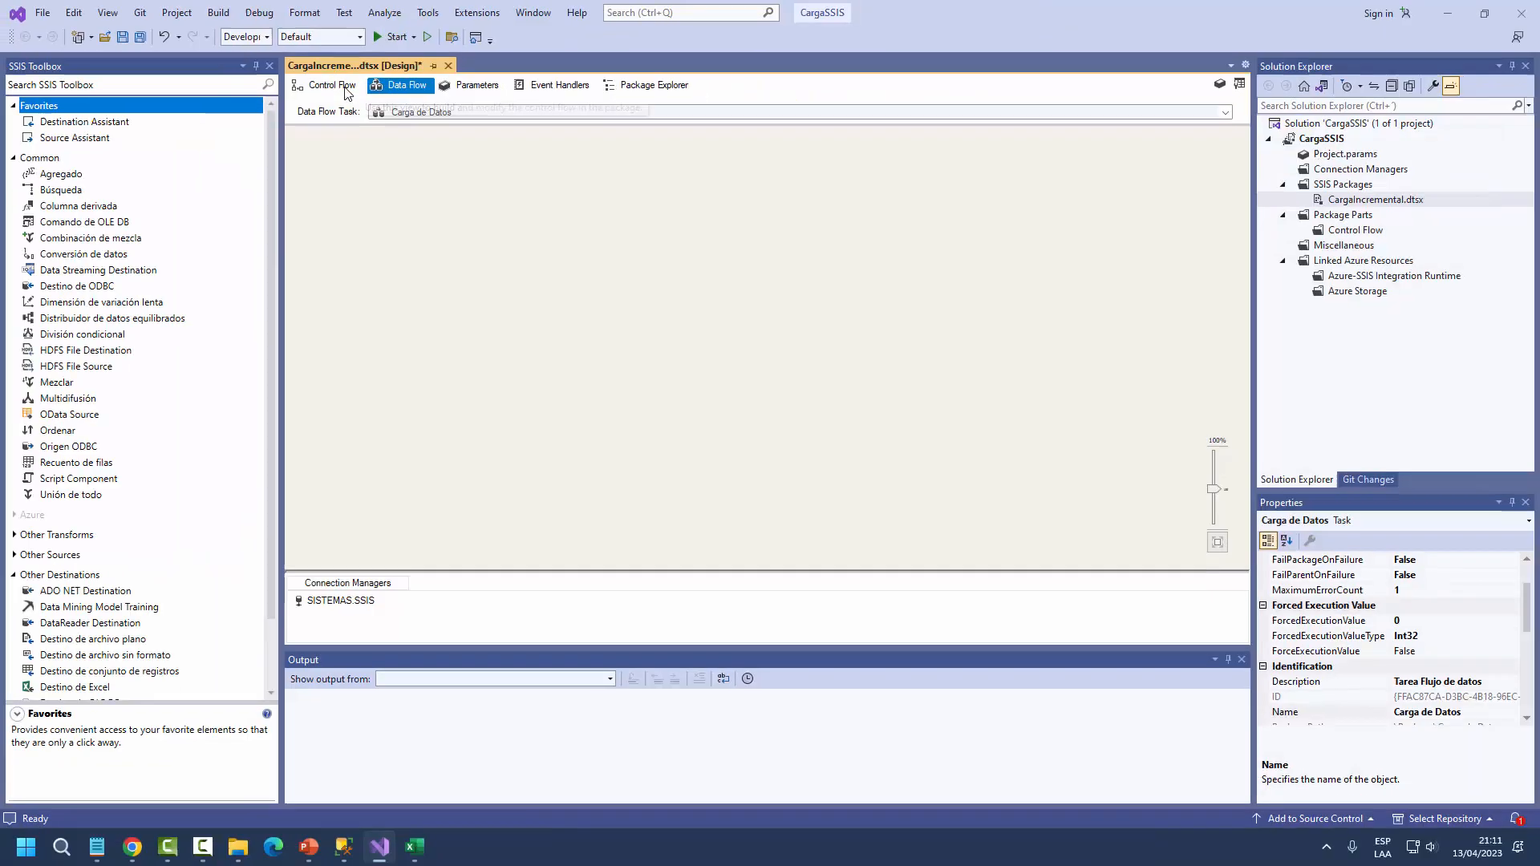
{"action": "left_click", "coordinate": [357, 112]}
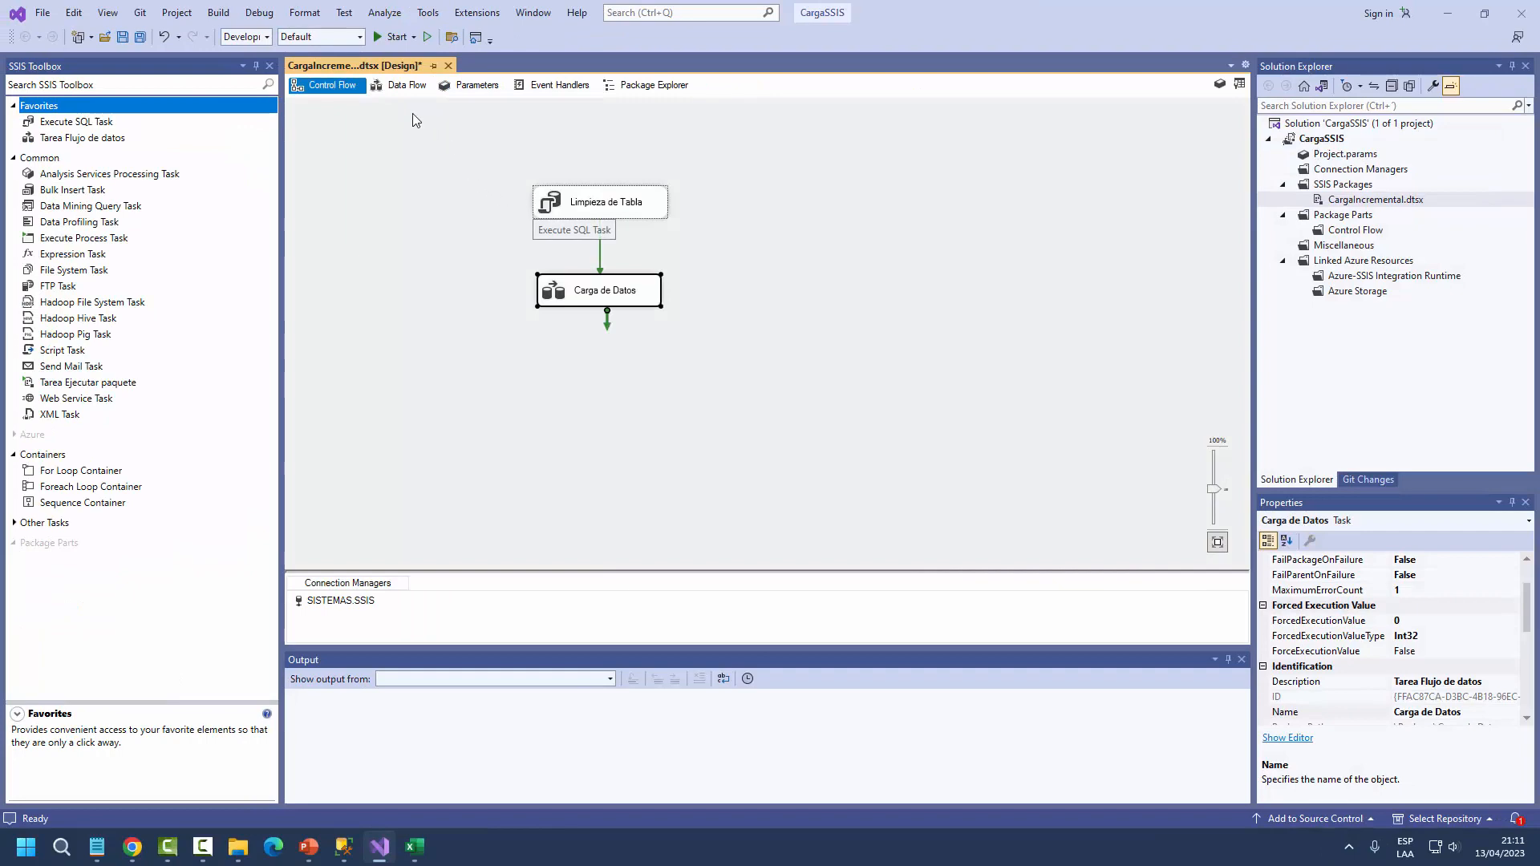
{"action": "left_click", "coordinate": [400, 86]}
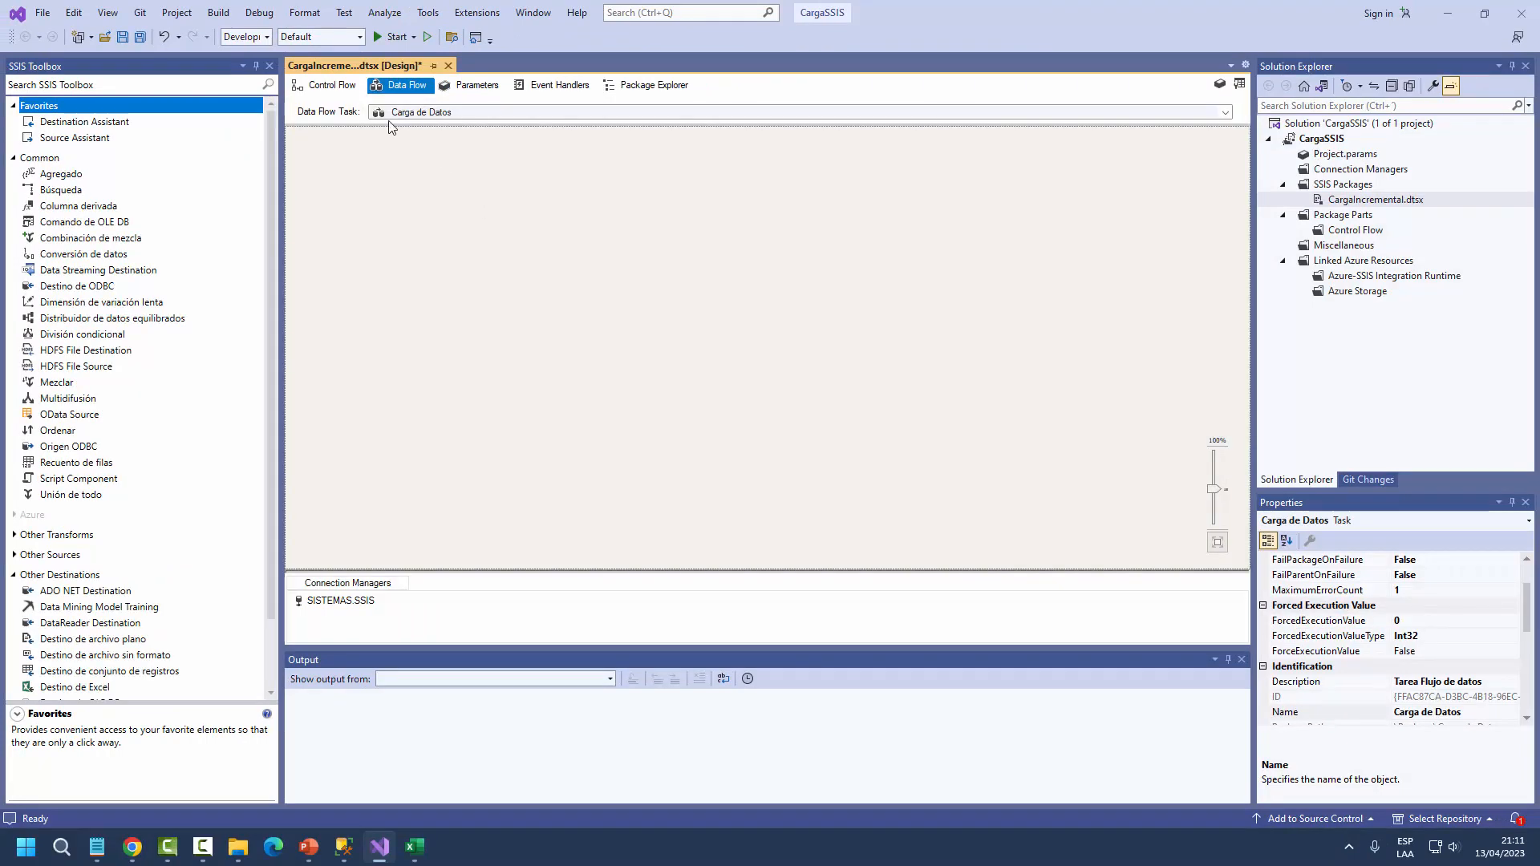
{"action": "left_click", "coordinate": [341, 87]}
{"action": "double_click", "coordinate": [577, 290]}
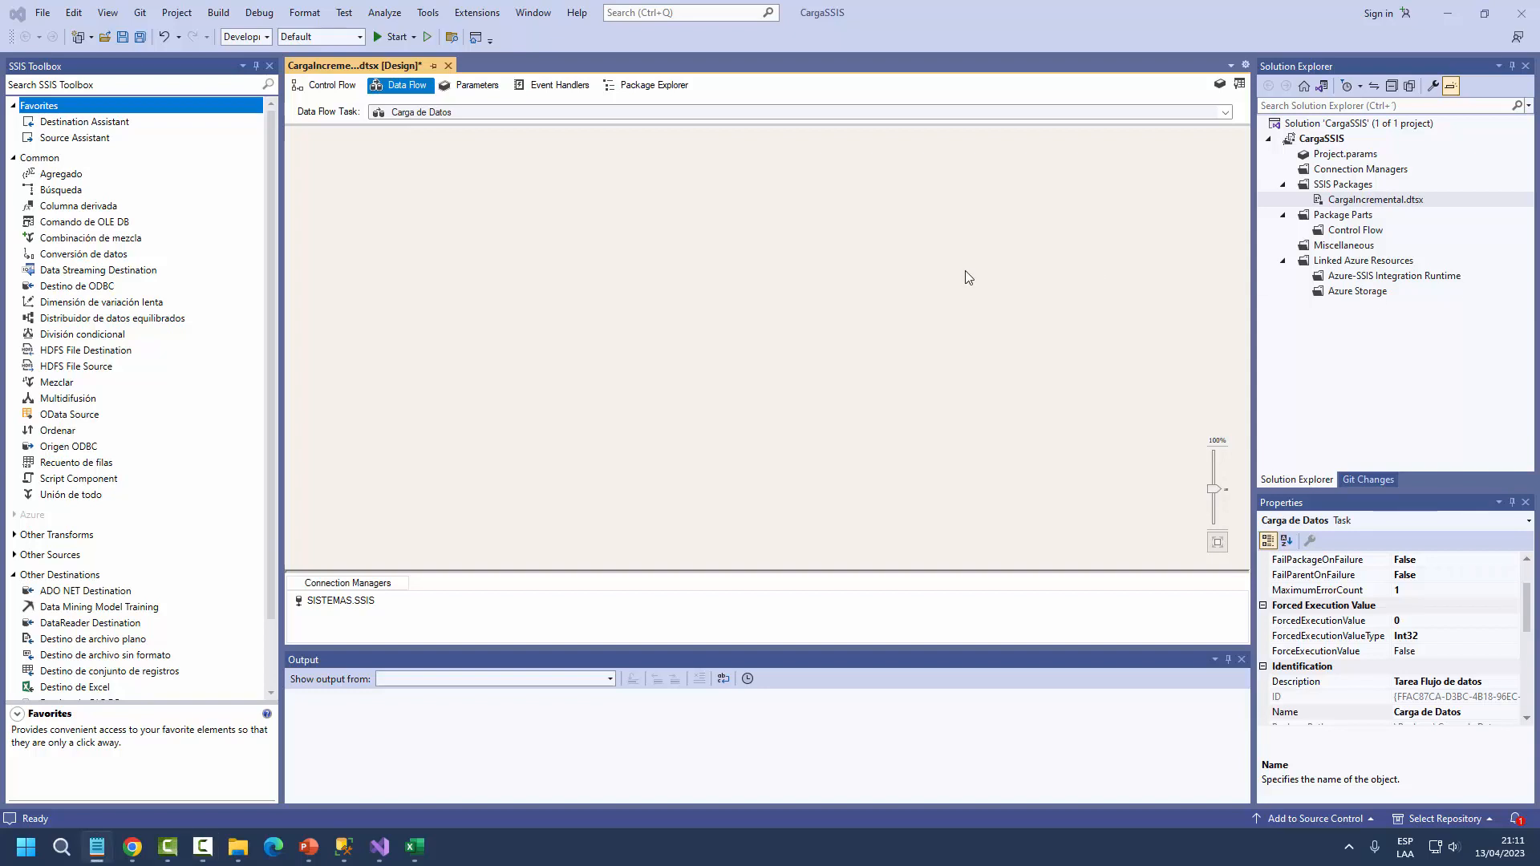
{"action": "left_click", "coordinate": [807, 262]}
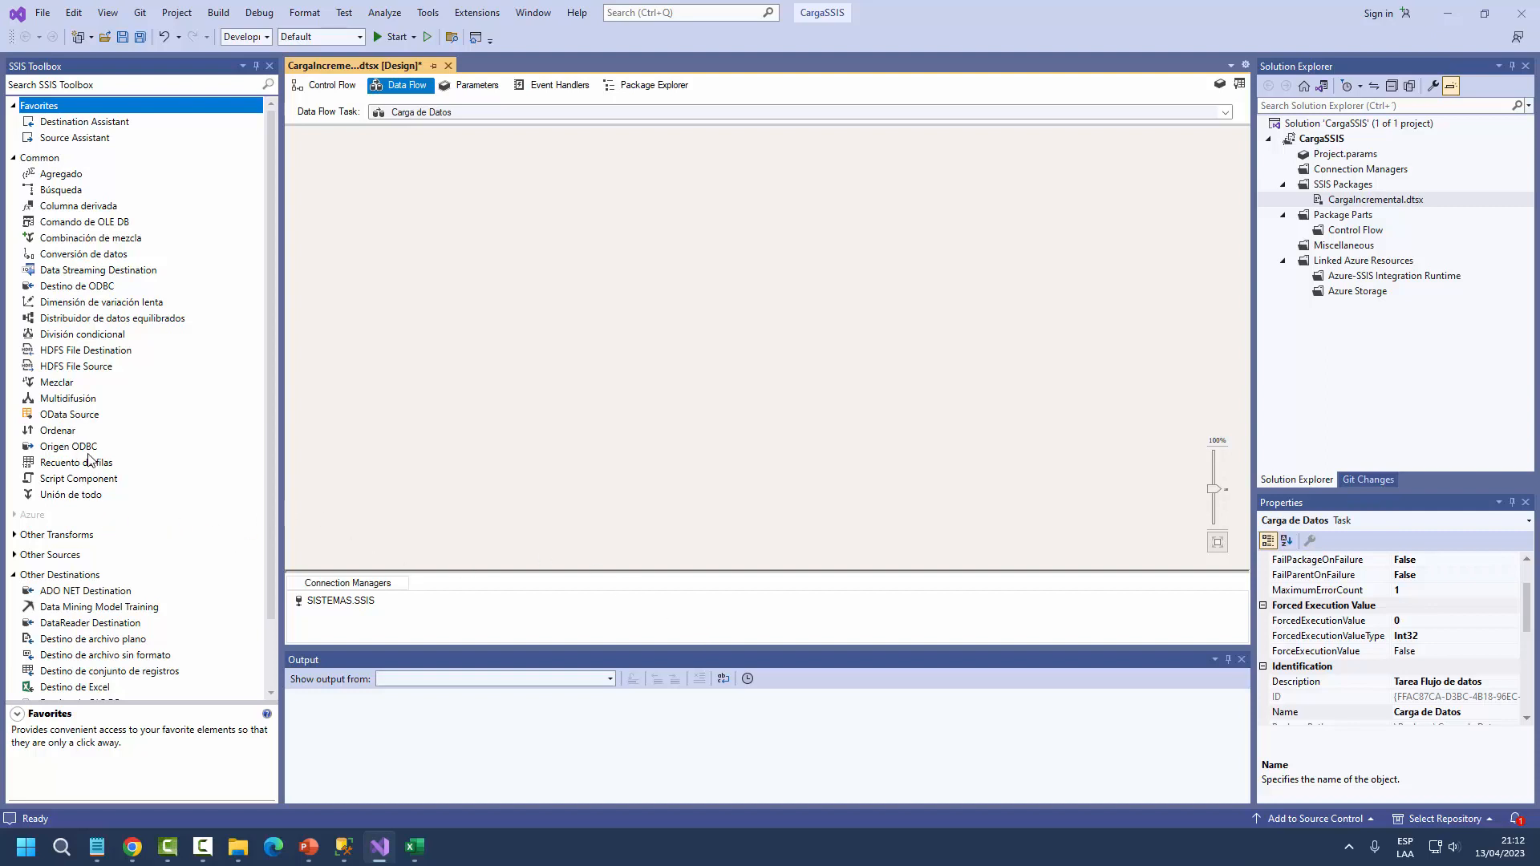
- Add an Origen de Excel source to the upper part of the Carga de Datos data flow
{"action": "scroll", "coordinate": [89, 458], "scroll_direction": "down", "scroll_amount": 2}
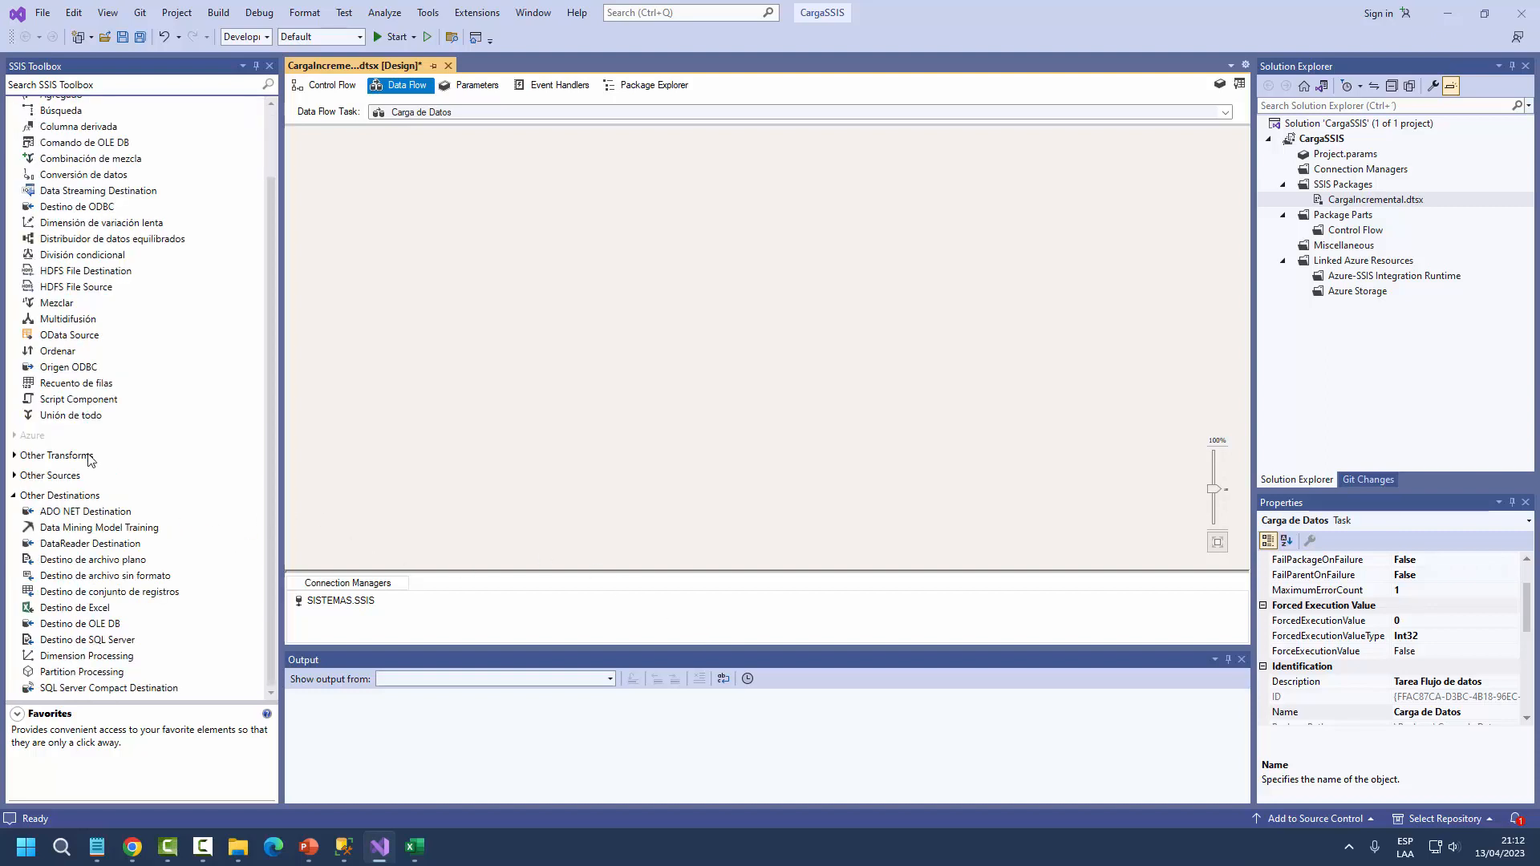
{"action": "left_click", "coordinate": [15, 477]}
{"action": "scroll", "coordinate": [44, 509], "scroll_direction": "down", "scroll_amount": 4}
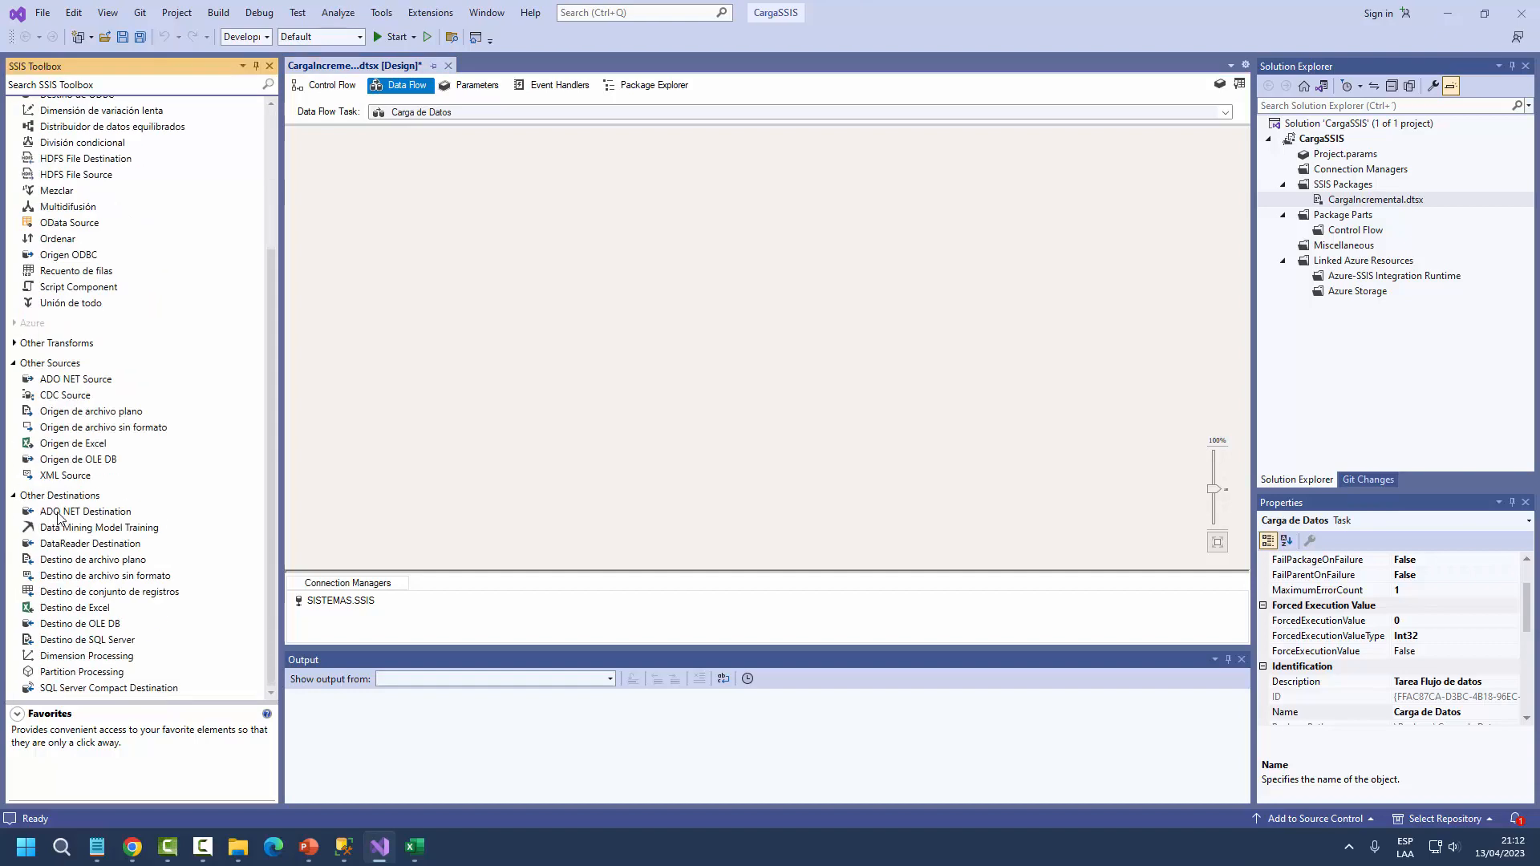
{"action": "left_click", "coordinate": [71, 446]}
{"action": "left_click_drag", "start_coordinate": [66, 449], "coordinate": [323, 306]}
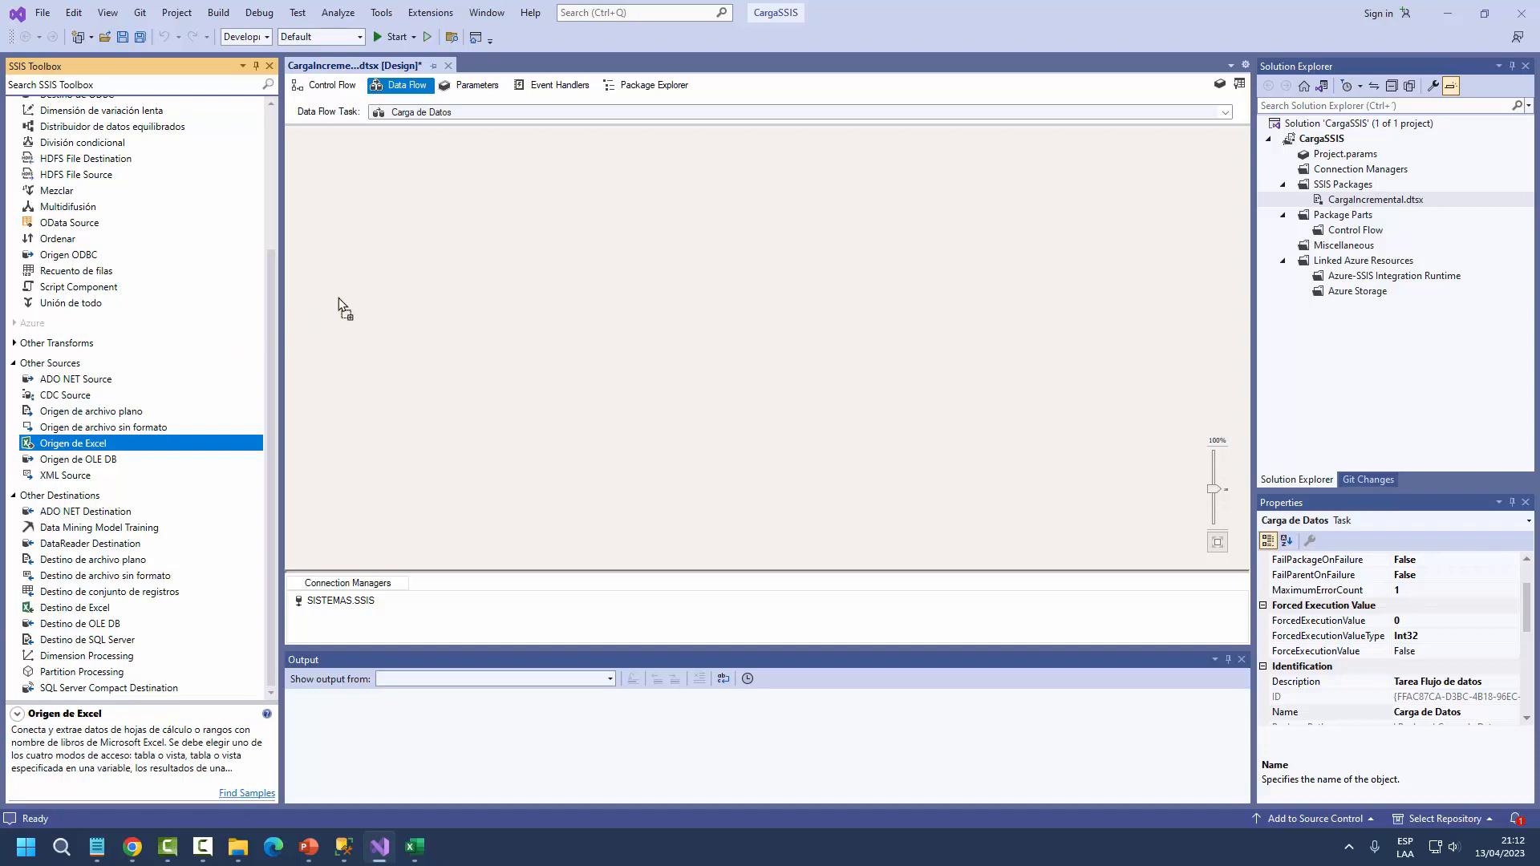
{"action": "left_click_drag", "start_coordinate": [432, 245], "coordinate": [426, 255]}
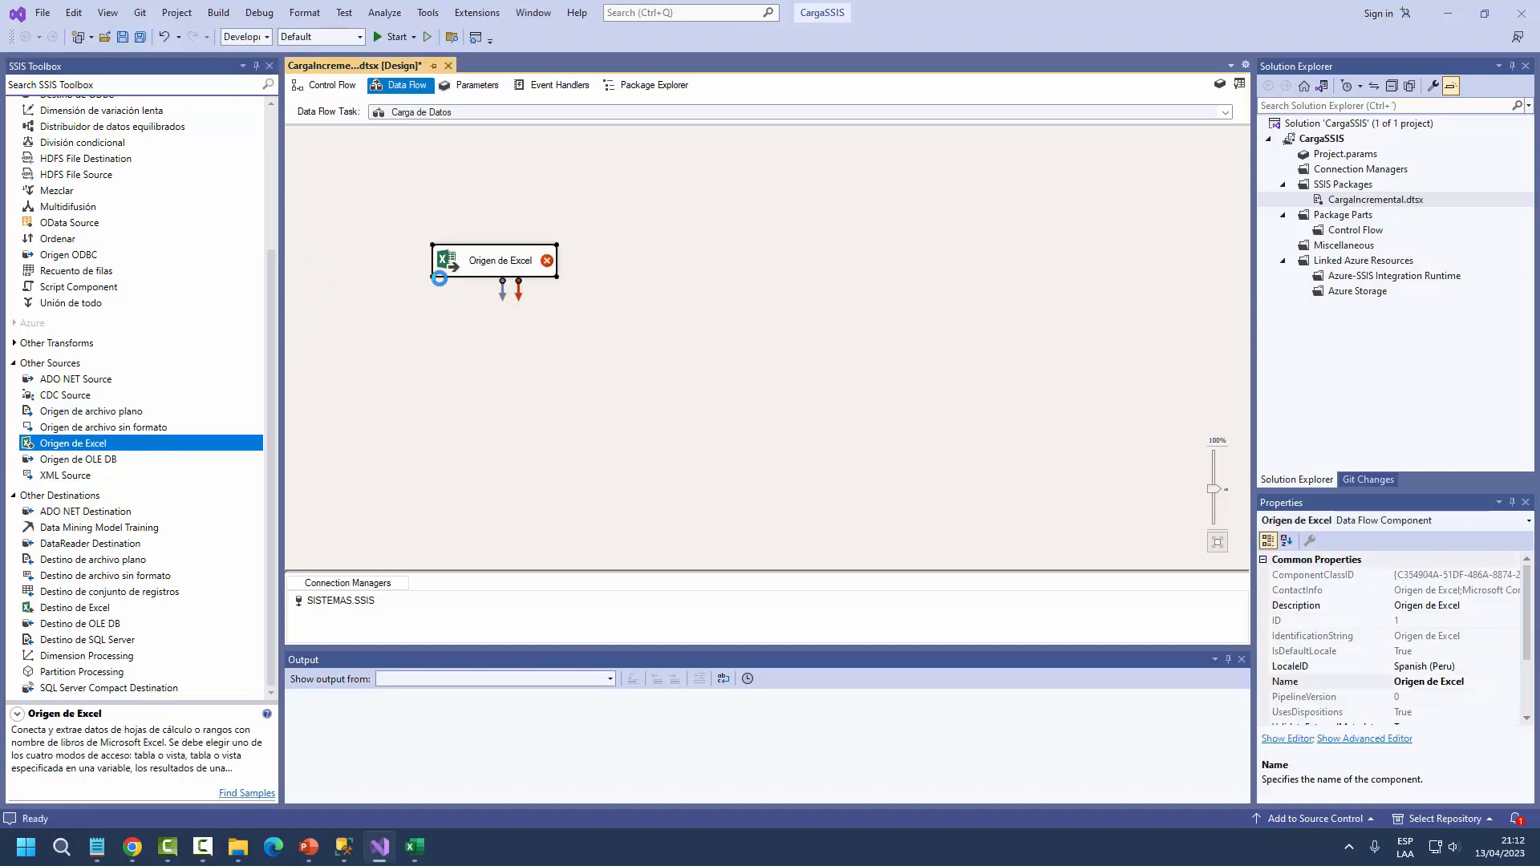
{"action": "left_click_drag", "start_coordinate": [470, 271], "coordinate": [496, 238]}
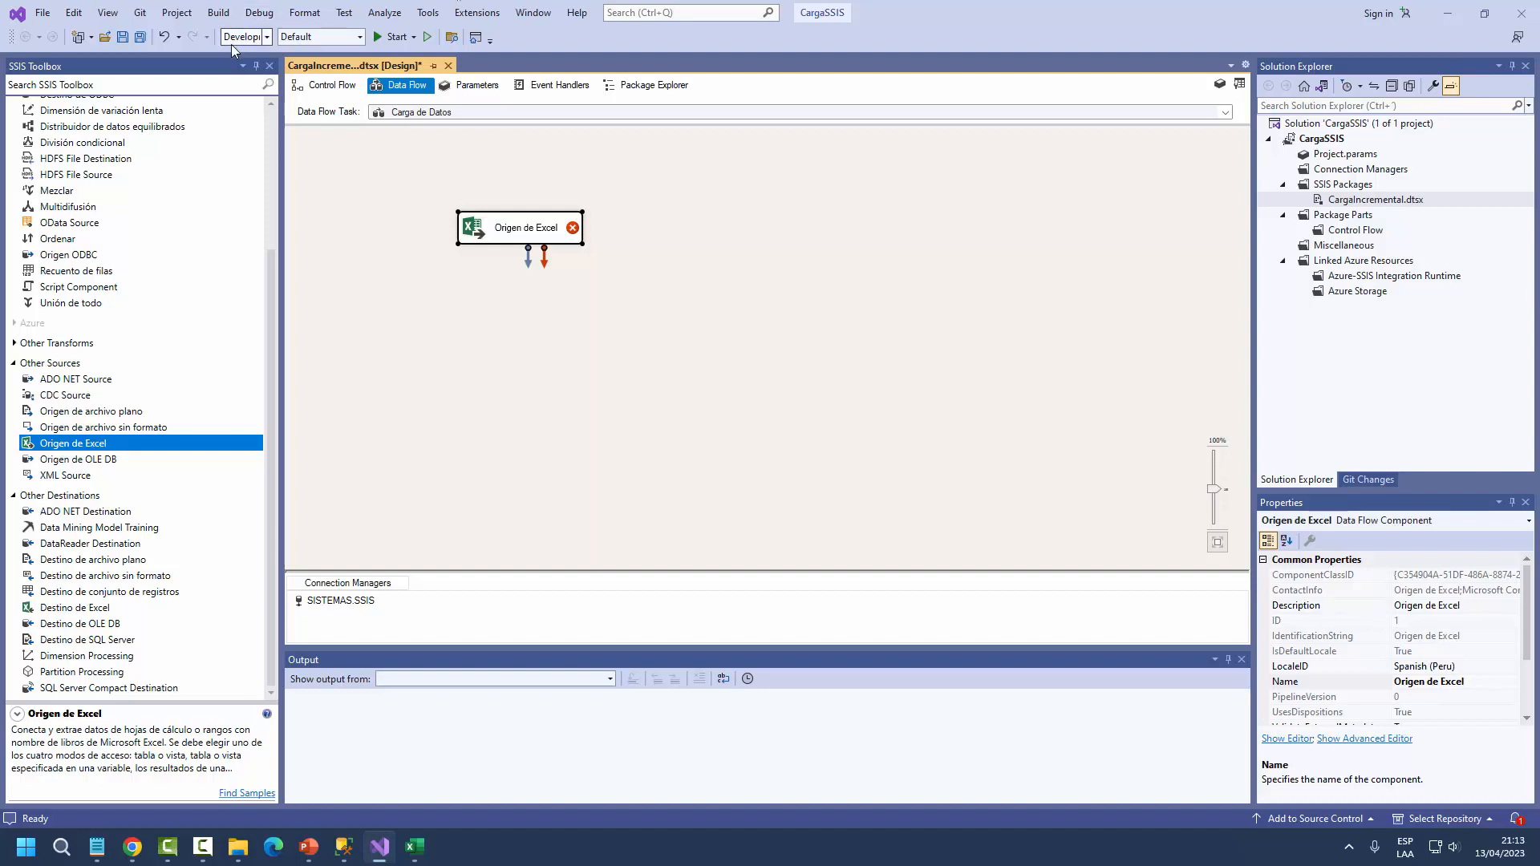
- Rename the Excel source as "Origen Data Accidentes" and shift it slightly upward
{"action": "left_click", "coordinate": [520, 235]}
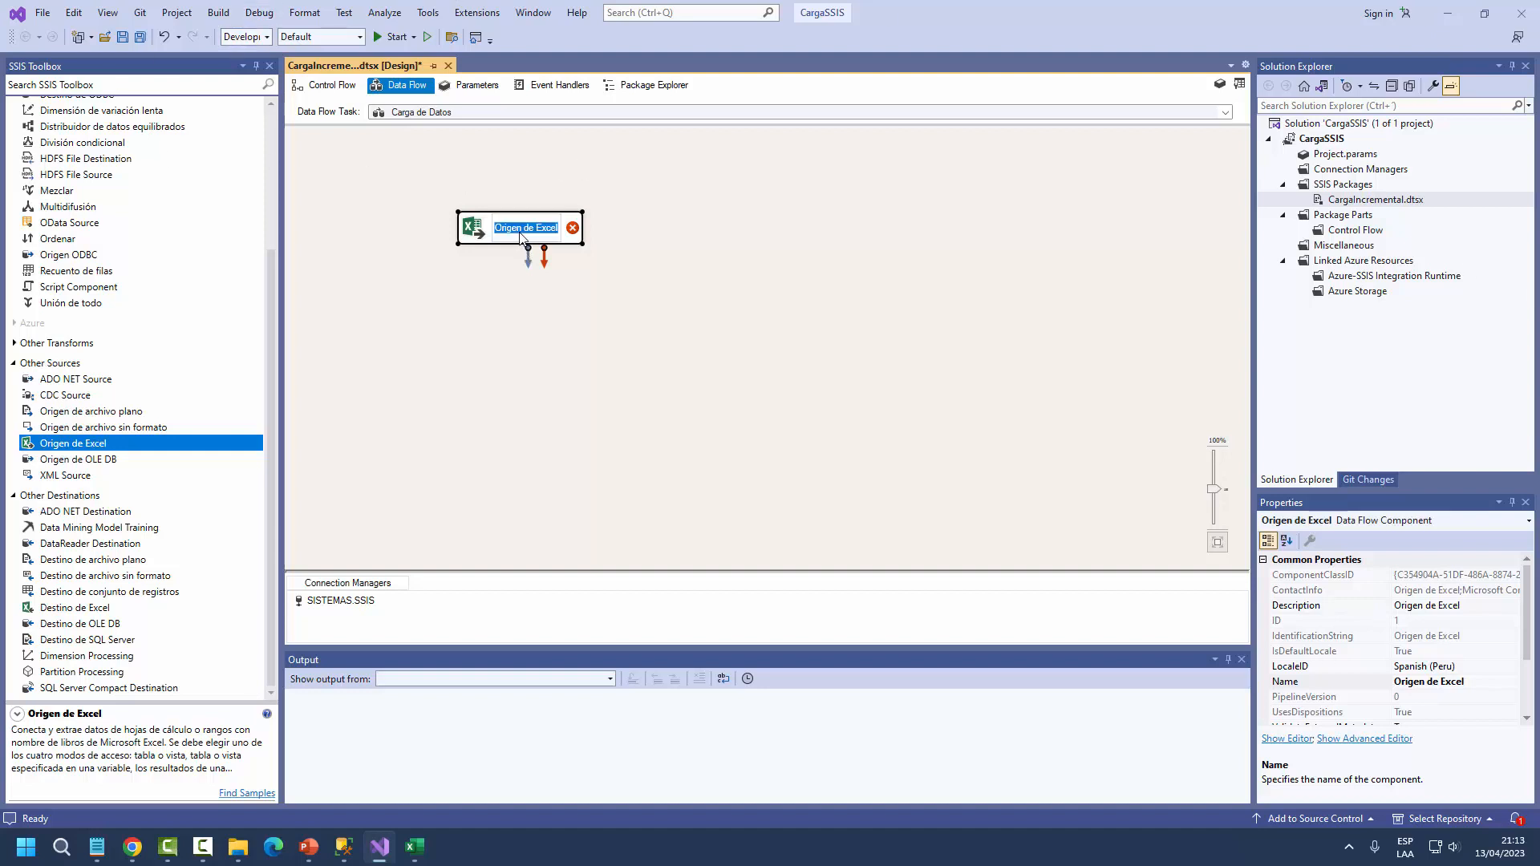
{"action": "type", "text": "oRIGE"}
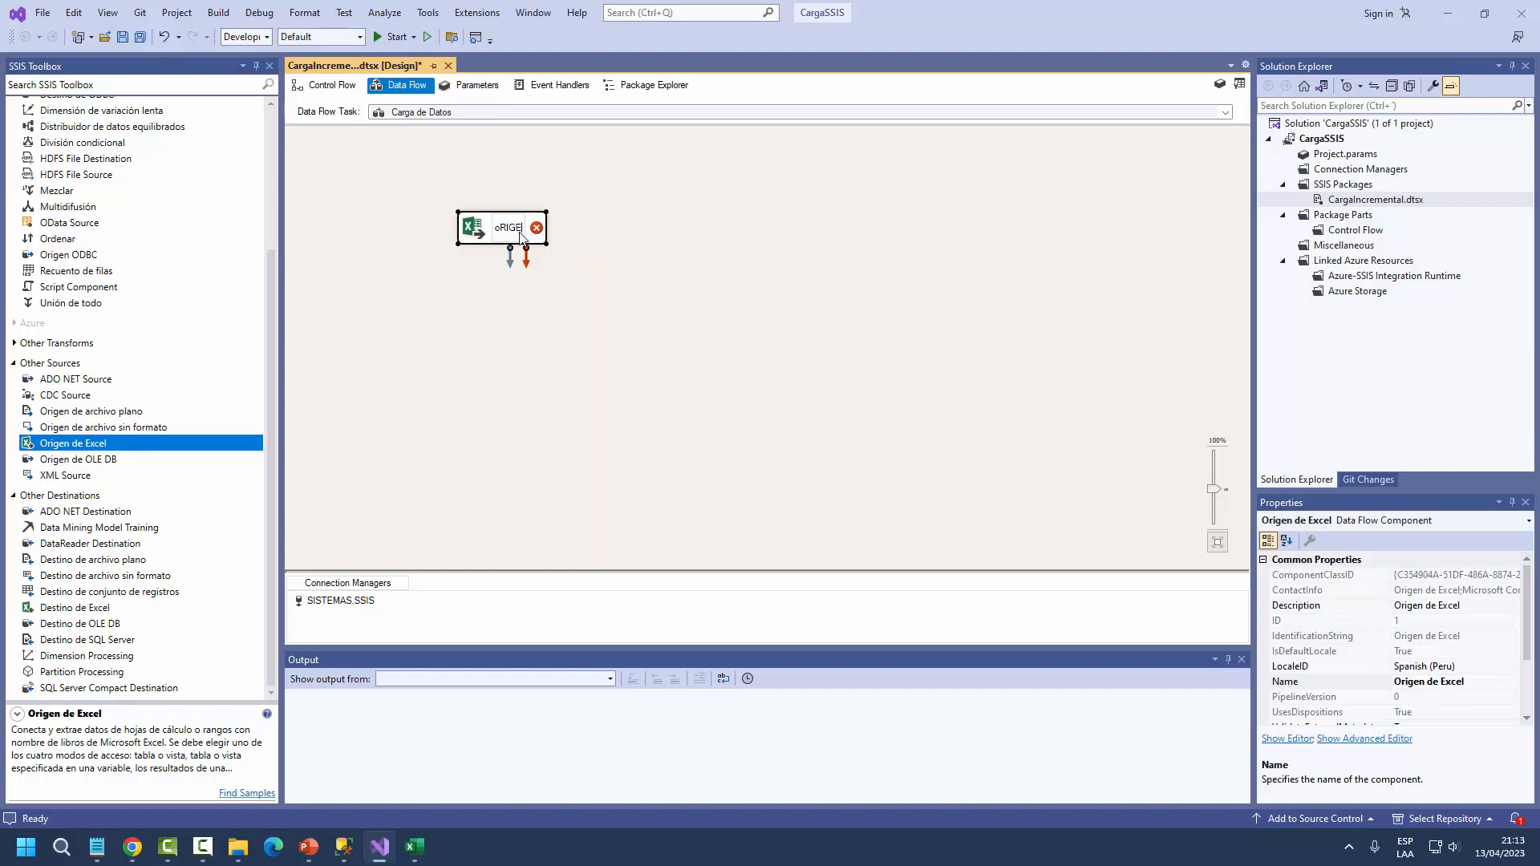
{"action": "key", "text": "BackSpace"}
{"action": "key", "text": "BackSpace"}
{"action": "key", "text": "BackSpace"}
{"action": "key", "text": "BackSpace"}
{"action": "key", "text": "BackSpace"}
{"action": "type", "text": "Origen Data"}
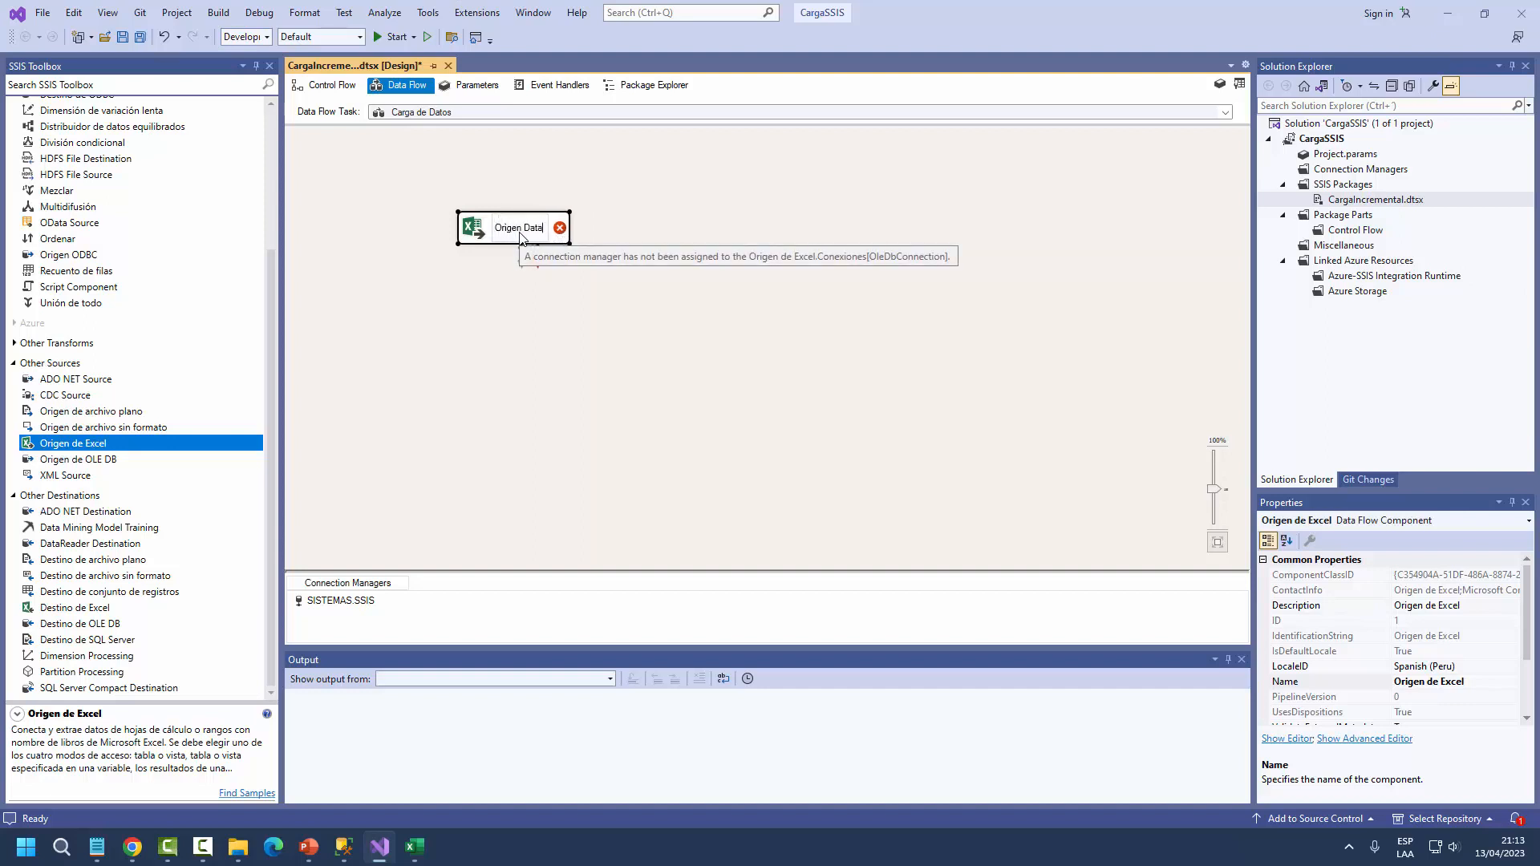
{"action": "type", "text": " Accidentes"}
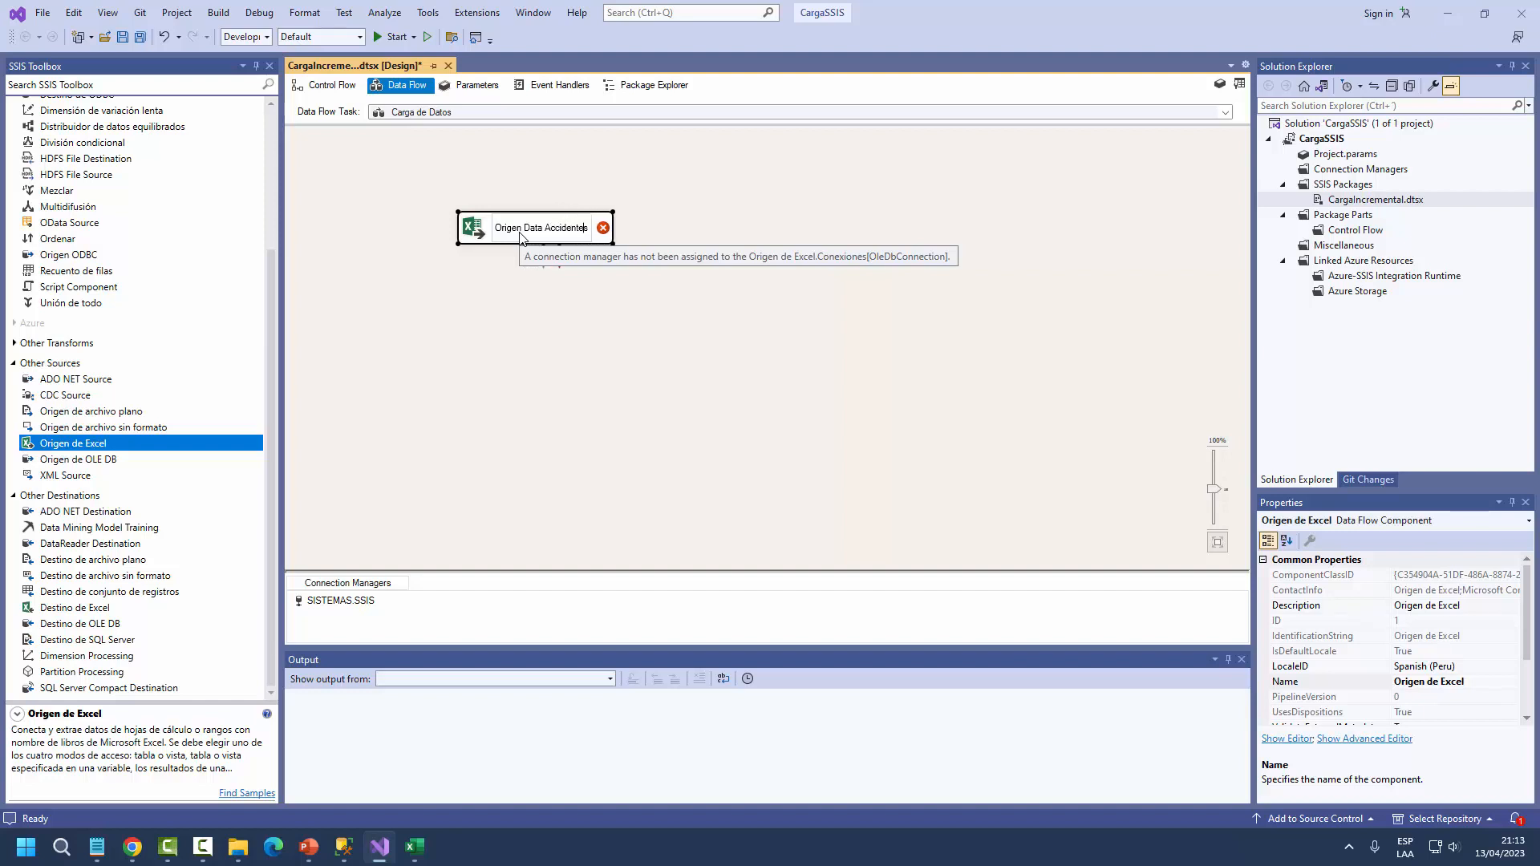
{"action": "left_click", "coordinate": [536, 284]}
{"action": "left_click_drag", "start_coordinate": [524, 238], "coordinate": [517, 220]}
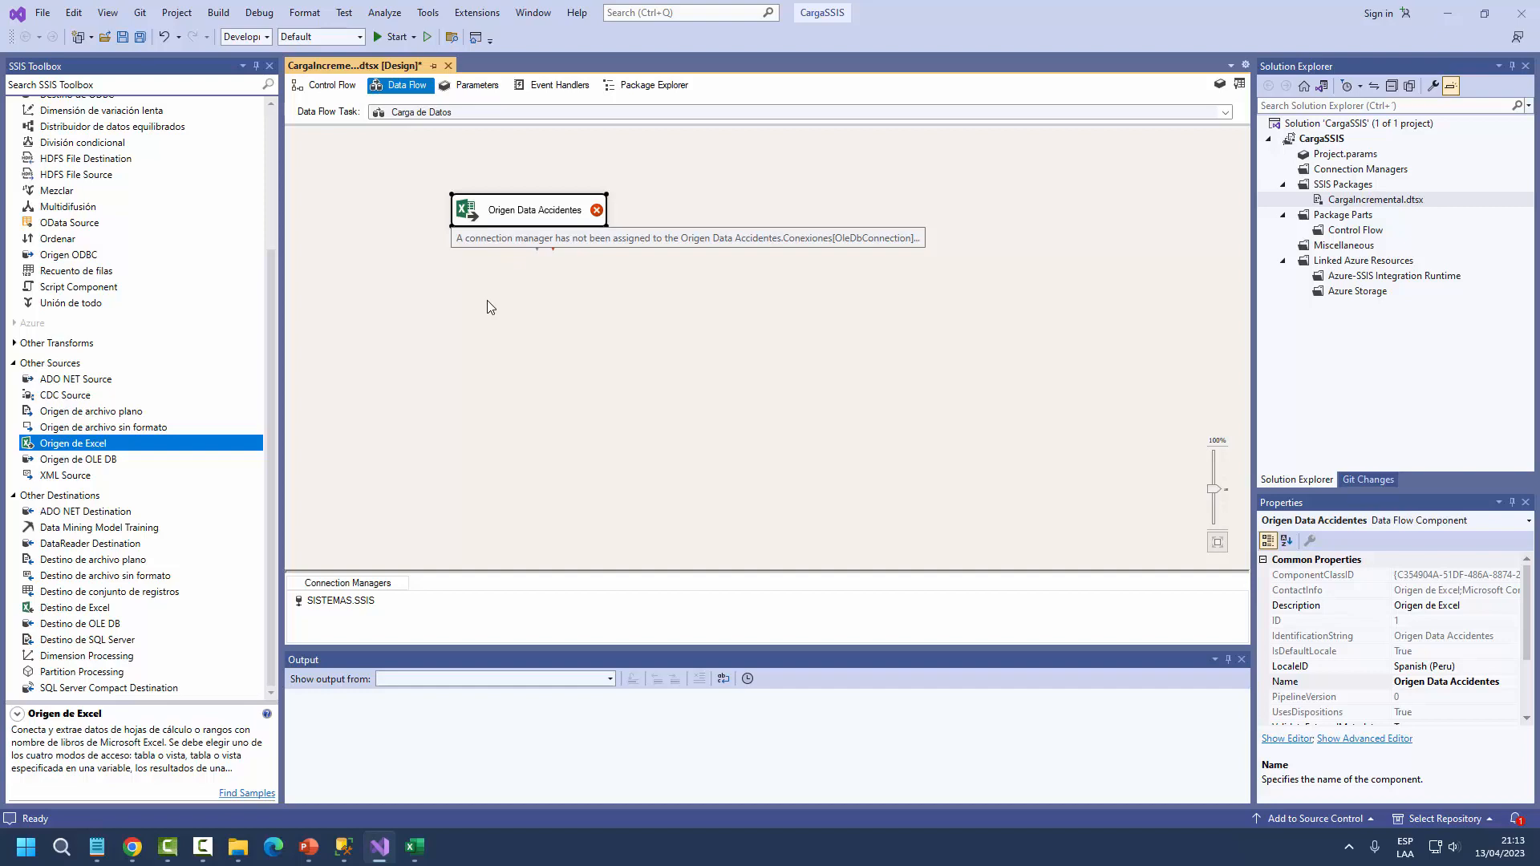
- Open the Origen Data Accidentes source for editing, and close the Libro1 workbook in Excel without saving it
{"action": "double_click", "coordinate": [507, 217]}
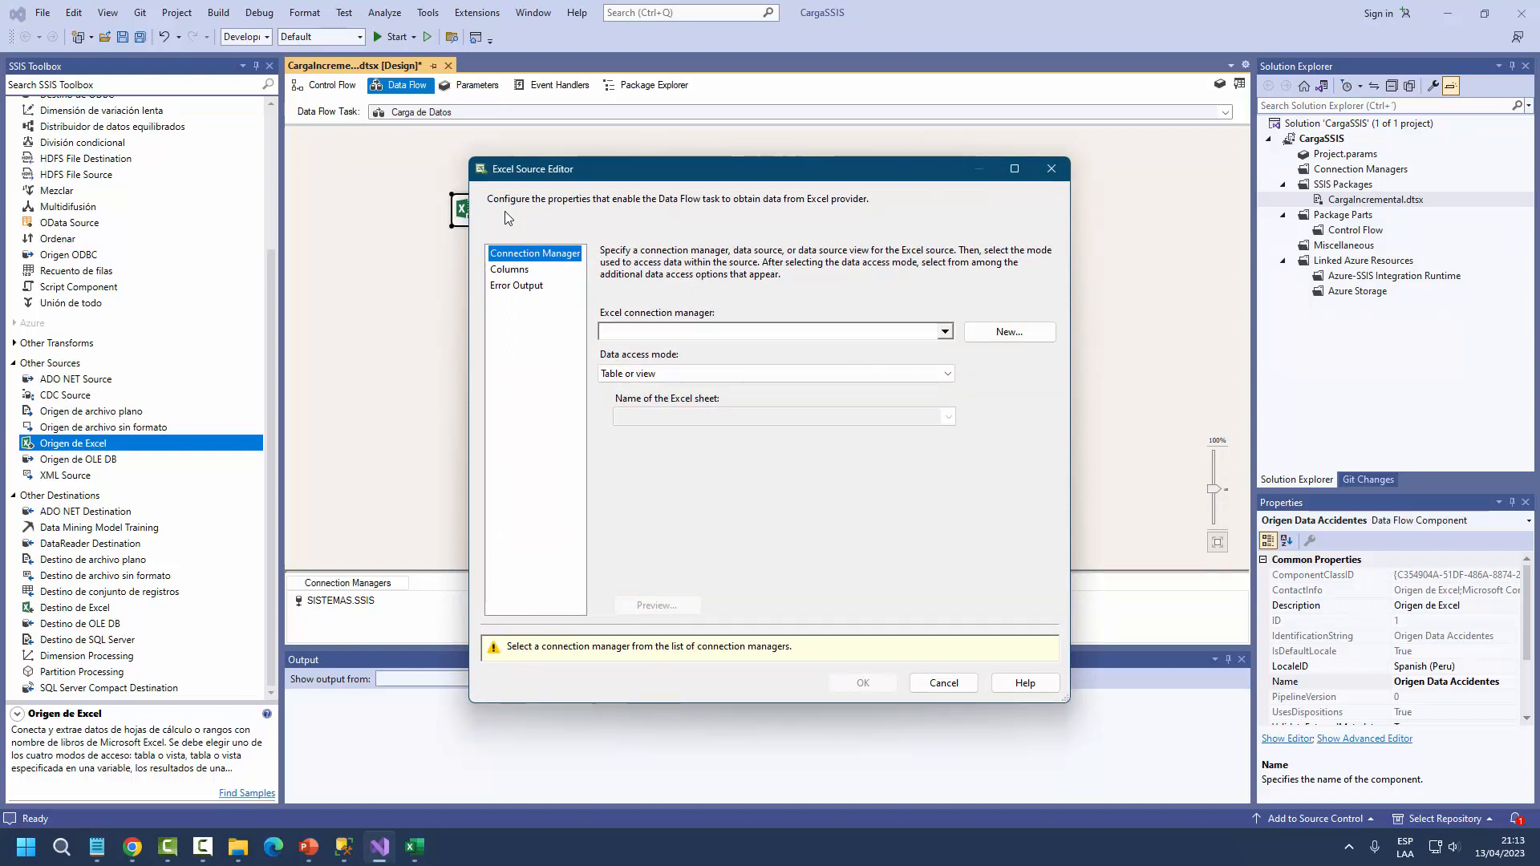
{"action": "left_click", "coordinate": [414, 846]}
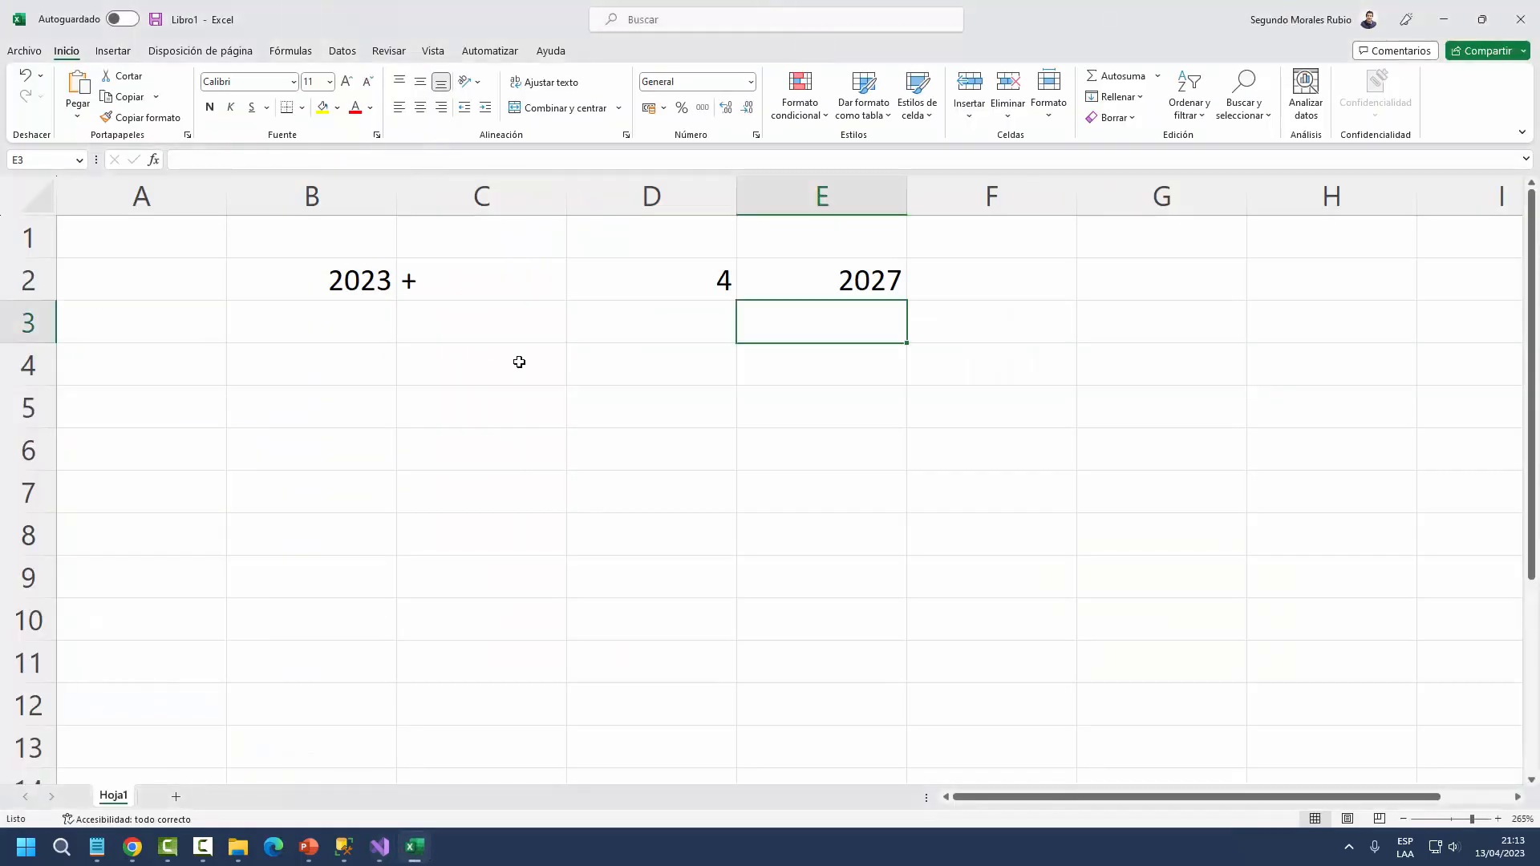
{"action": "left_click", "coordinate": [1497, 16]}
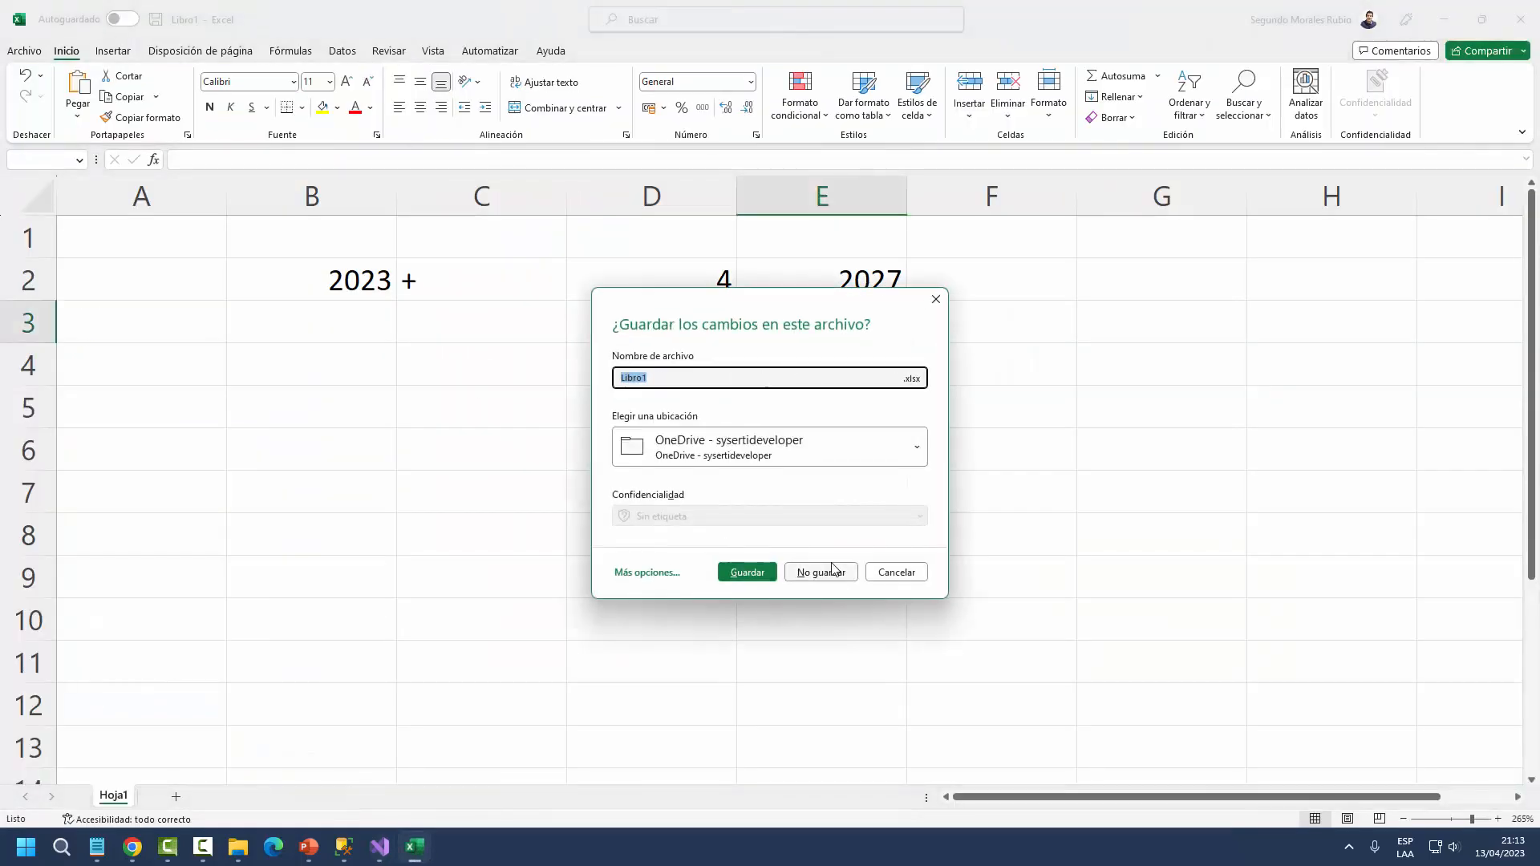
{"action": "left_click", "coordinate": [820, 571]}
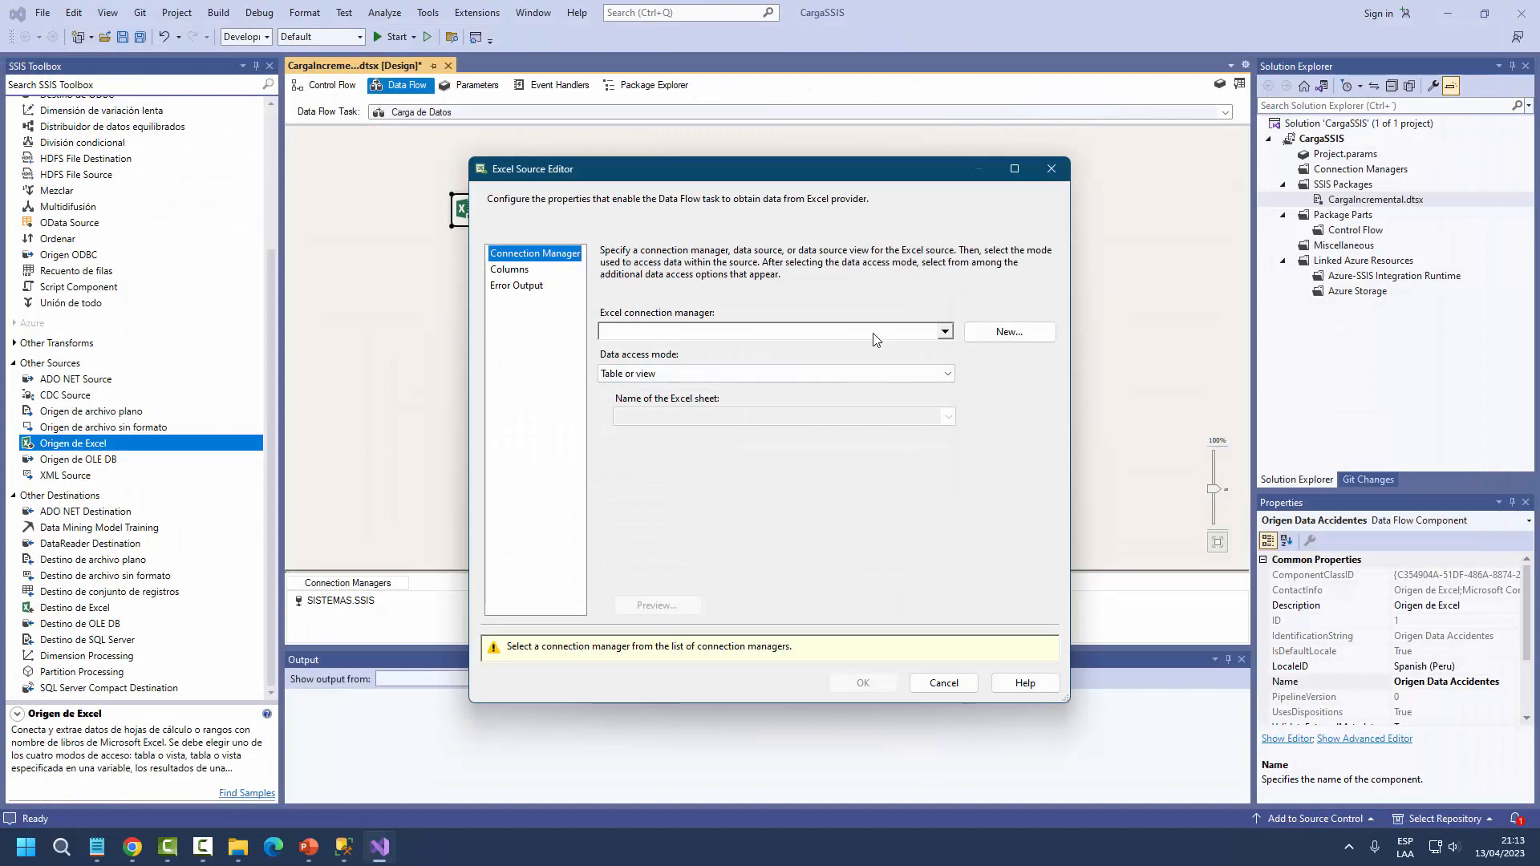
- Create an Excel connection for the source to DataAccidente_202303.xlsx in the Data folder, keeping the first row as column names
{"action": "left_click", "coordinate": [992, 335]}
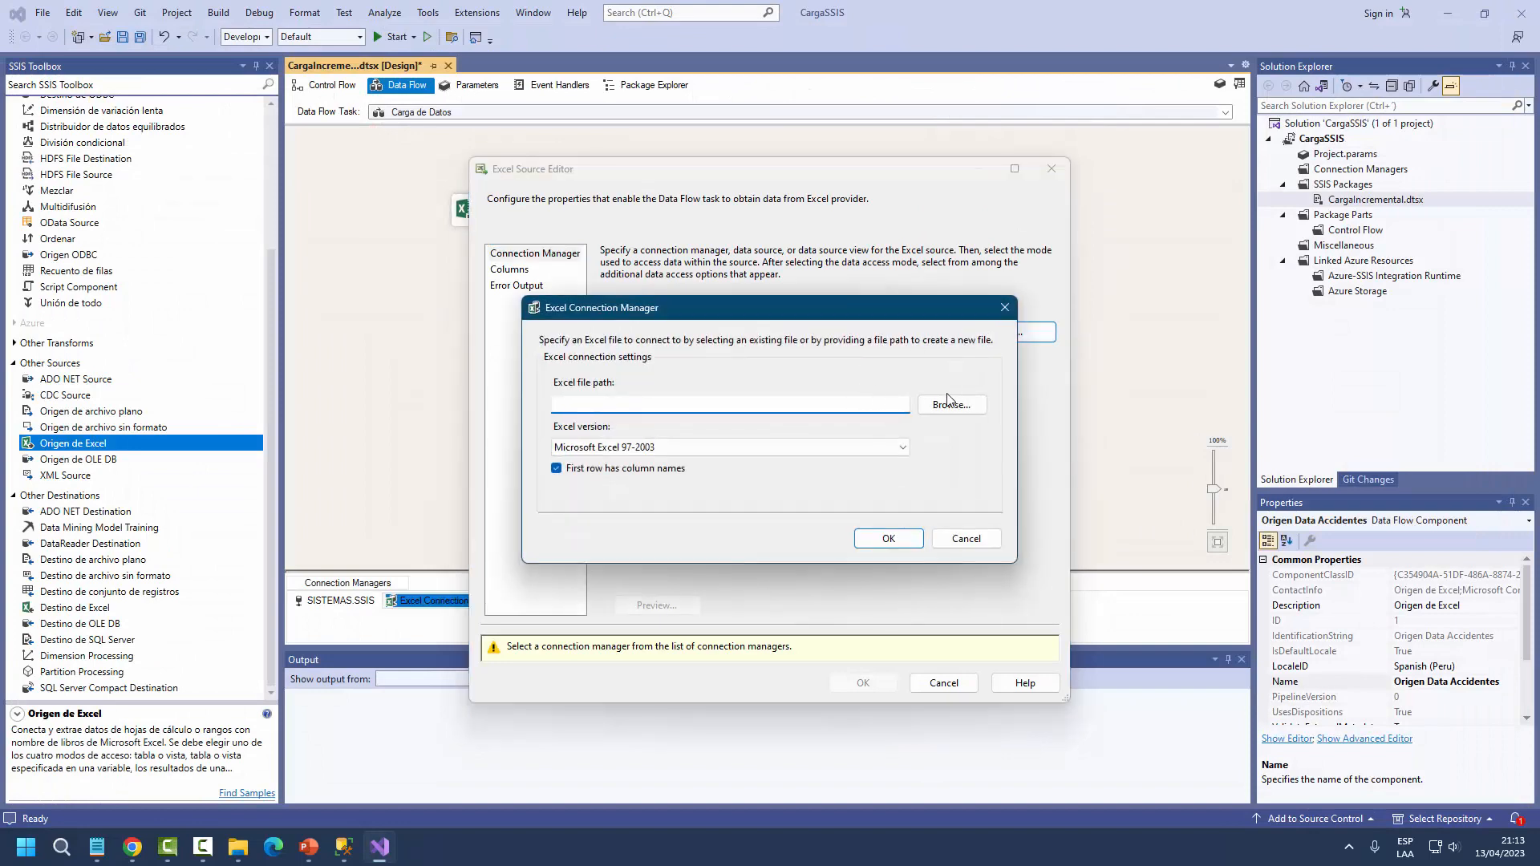
{"action": "left_click", "coordinate": [947, 405]}
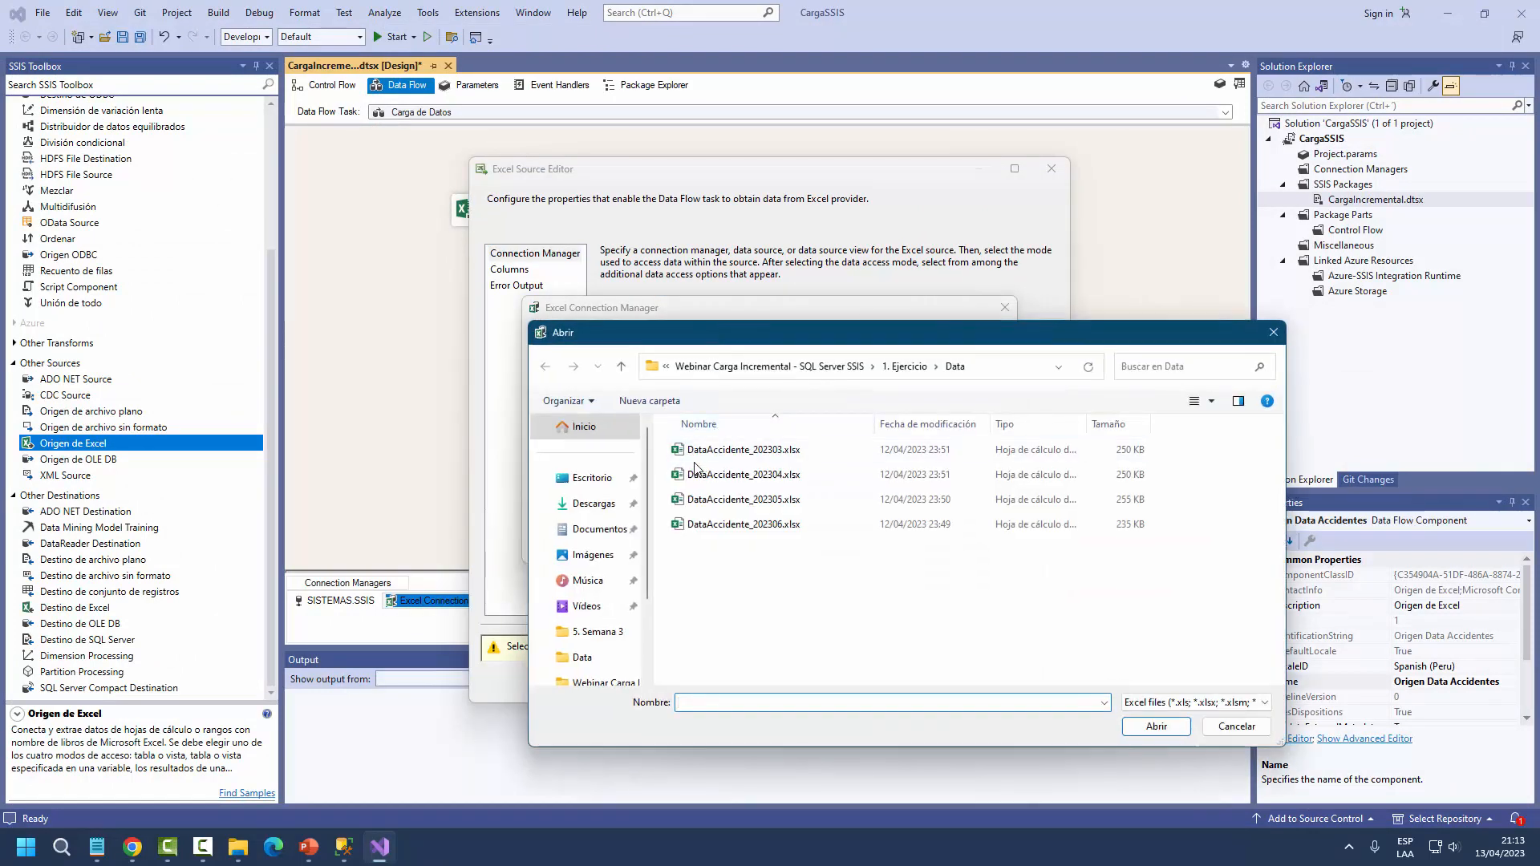
{"action": "left_click", "coordinate": [731, 451]}
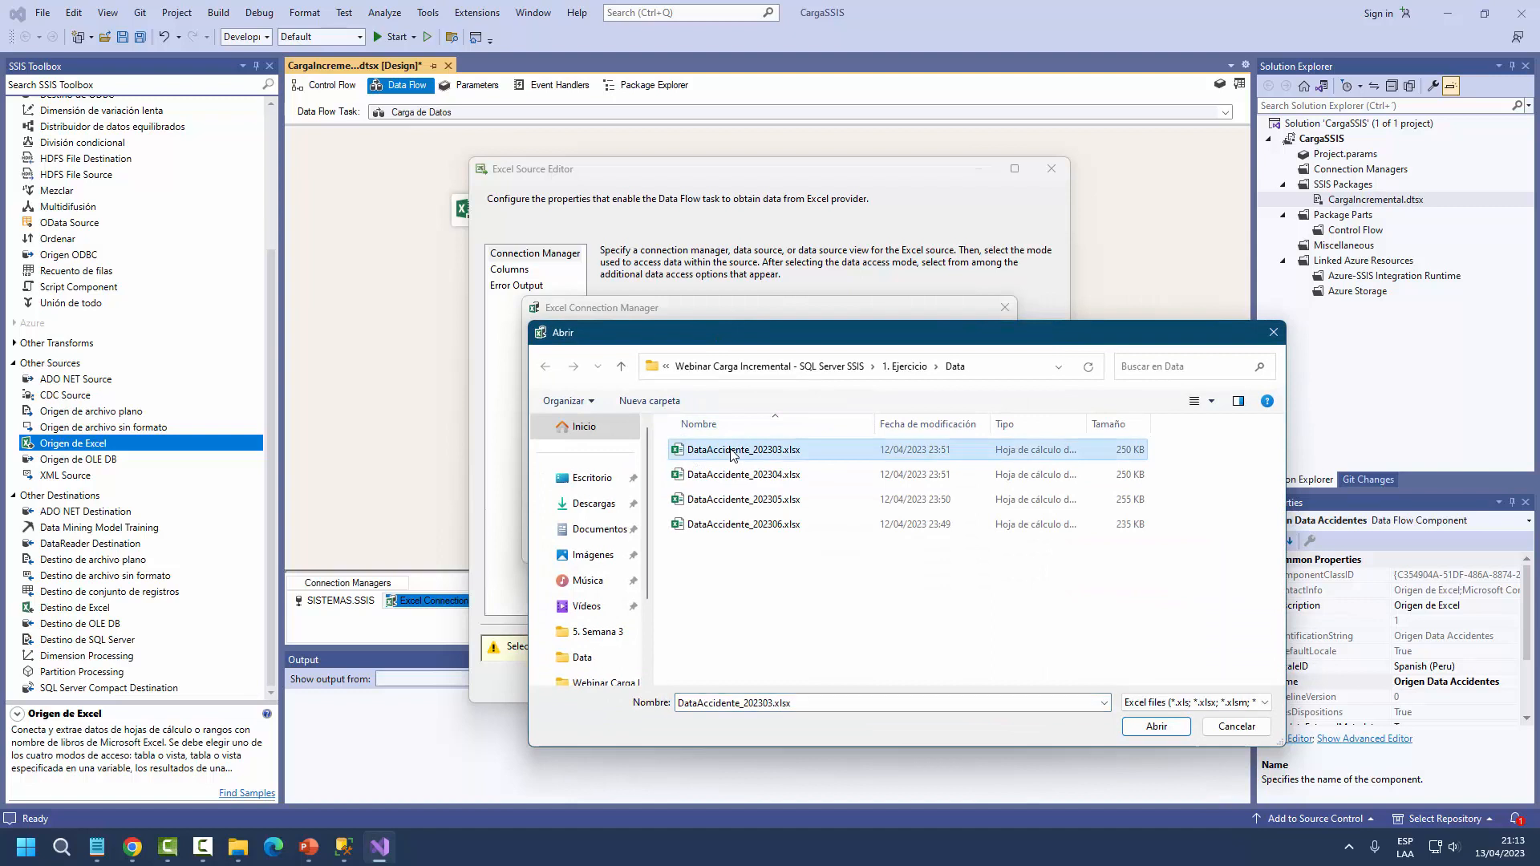
{"action": "left_click", "coordinate": [731, 450]}
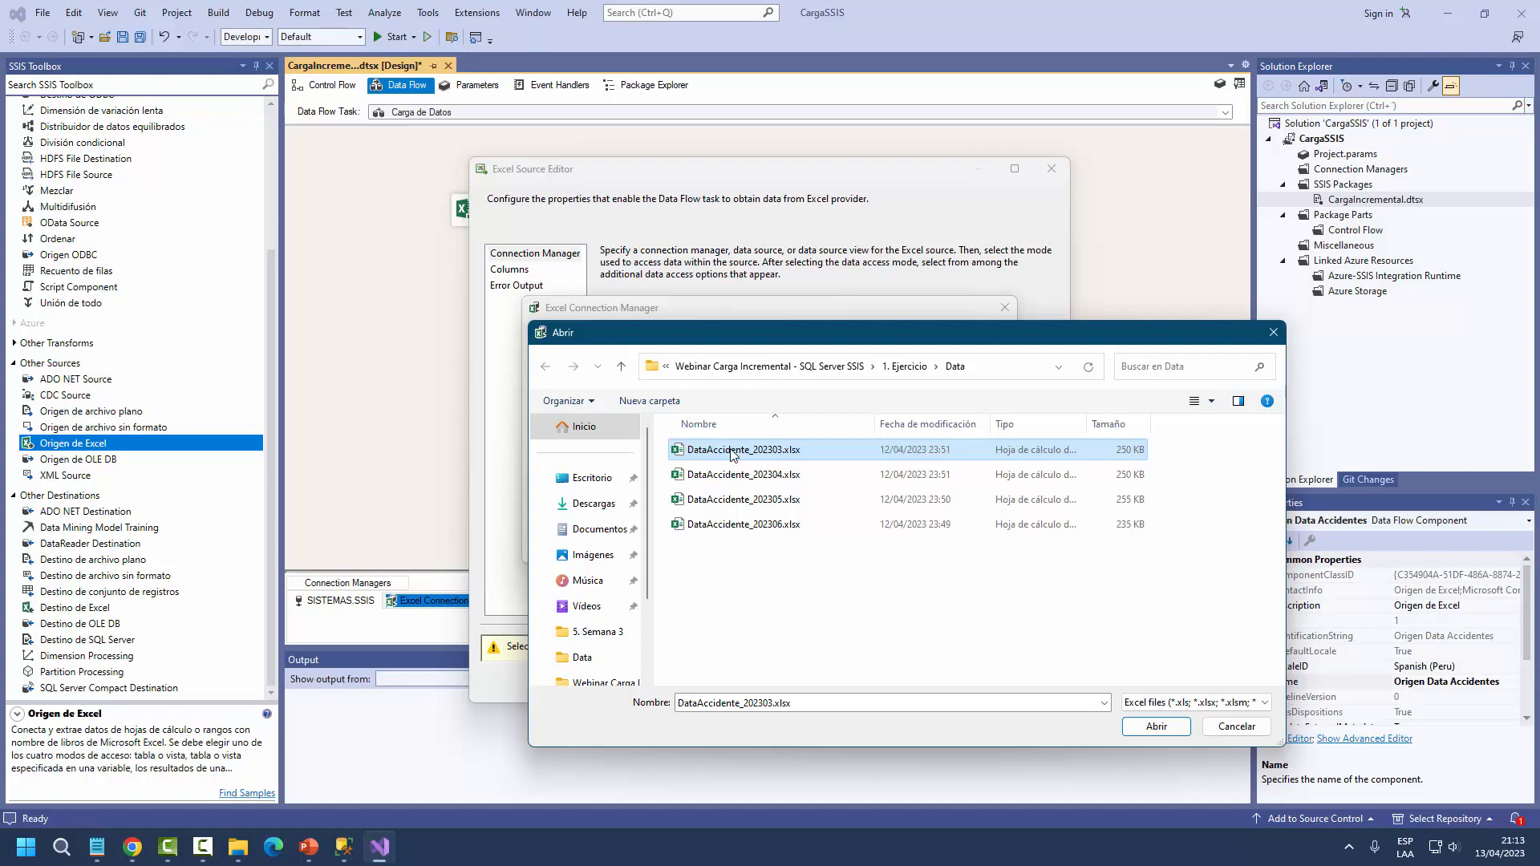
{"action": "left_click", "coordinate": [1154, 726]}
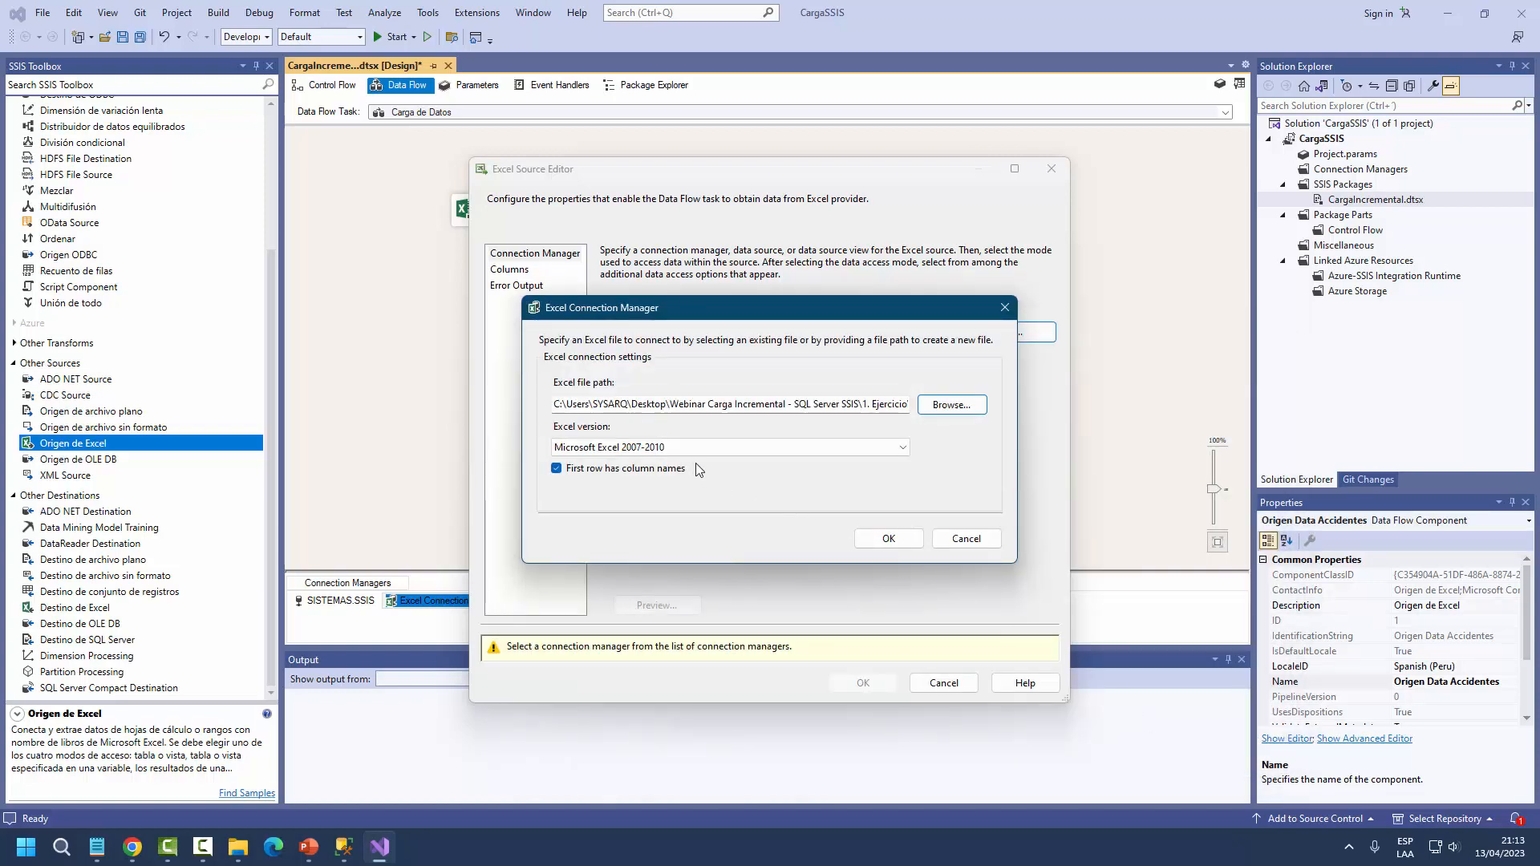
{"action": "left_click", "coordinate": [888, 538]}
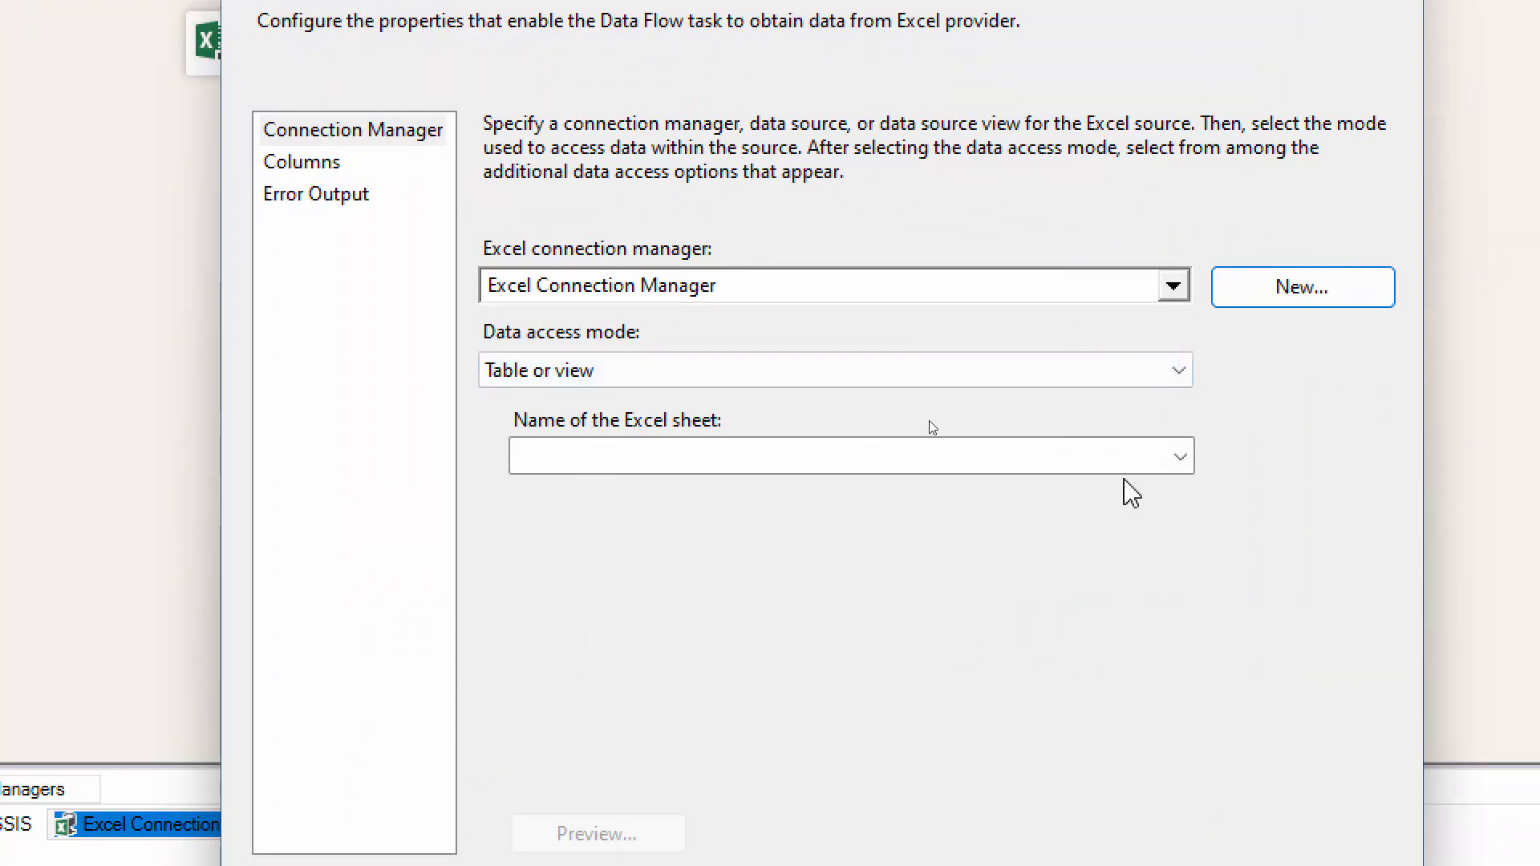
- Choose Reporte$ as the source's Excel sheet and preview its rows
{"action": "left_click", "coordinate": [1181, 462]}
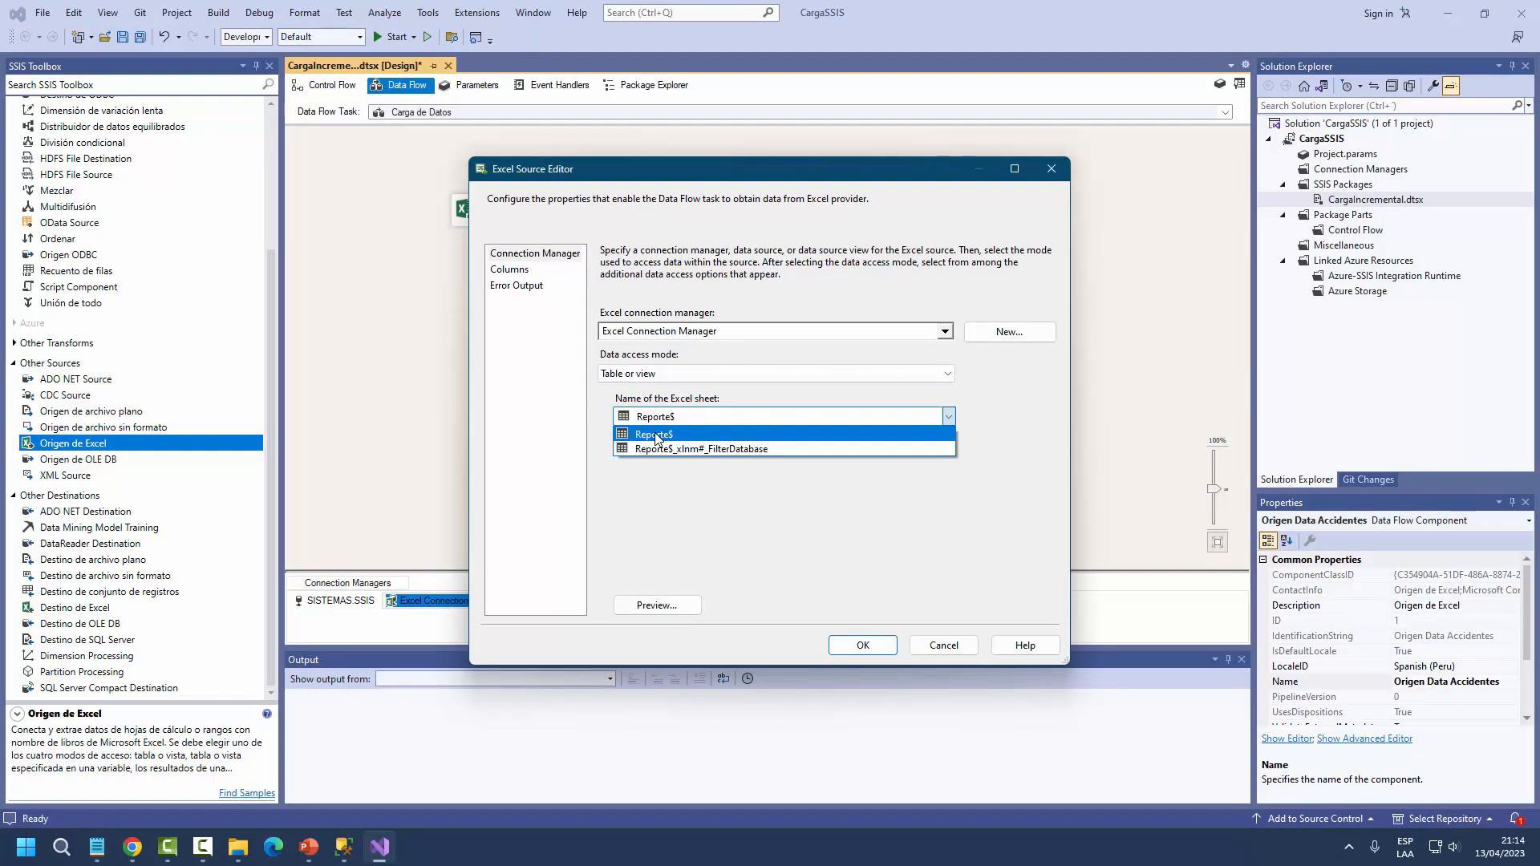
{"action": "left_click", "coordinate": [657, 436]}
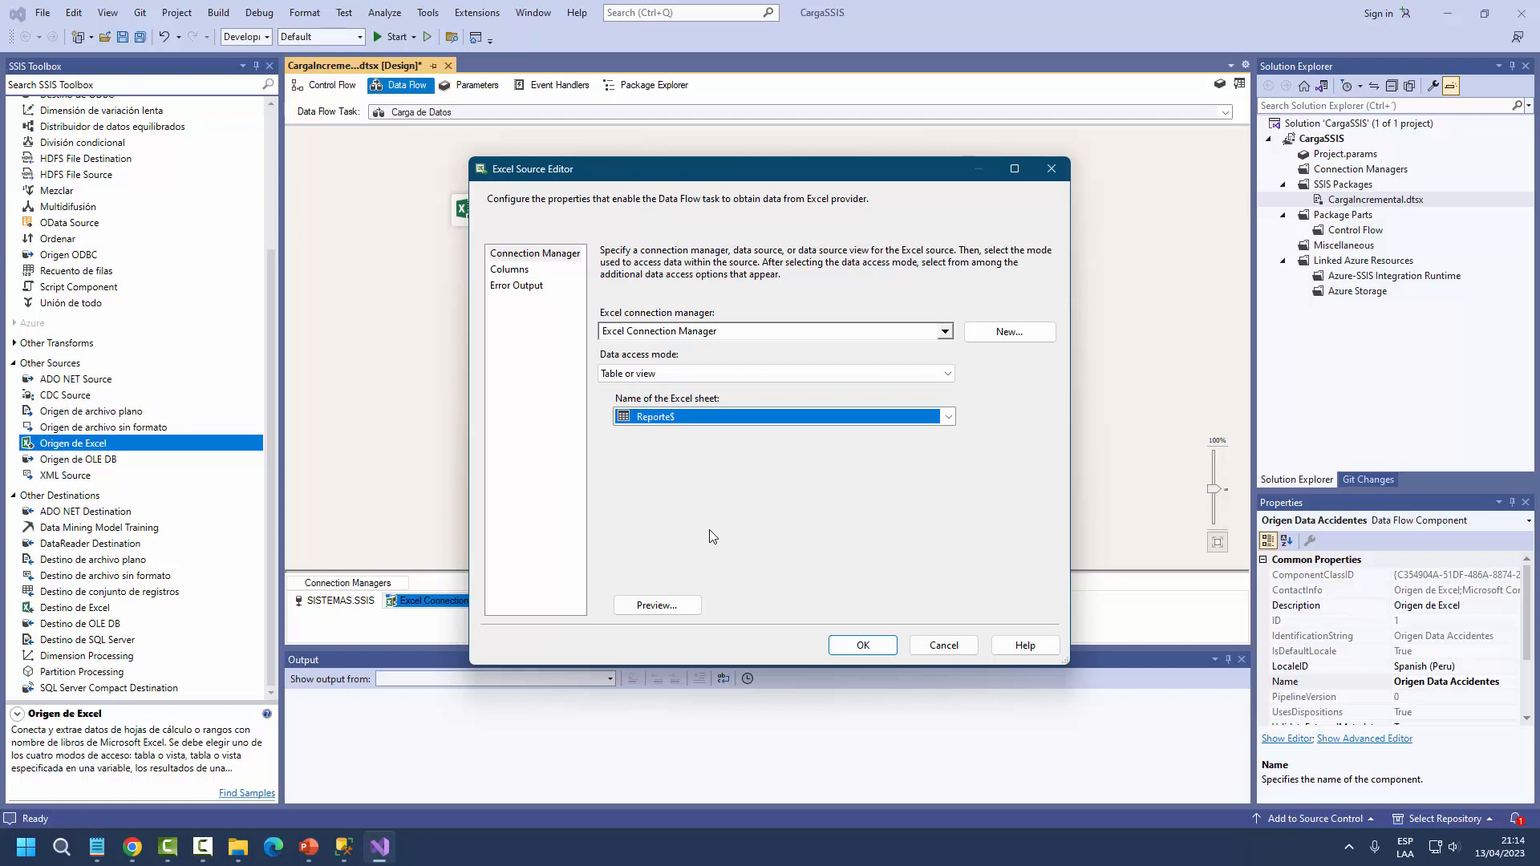
{"action": "left_click", "coordinate": [666, 610]}
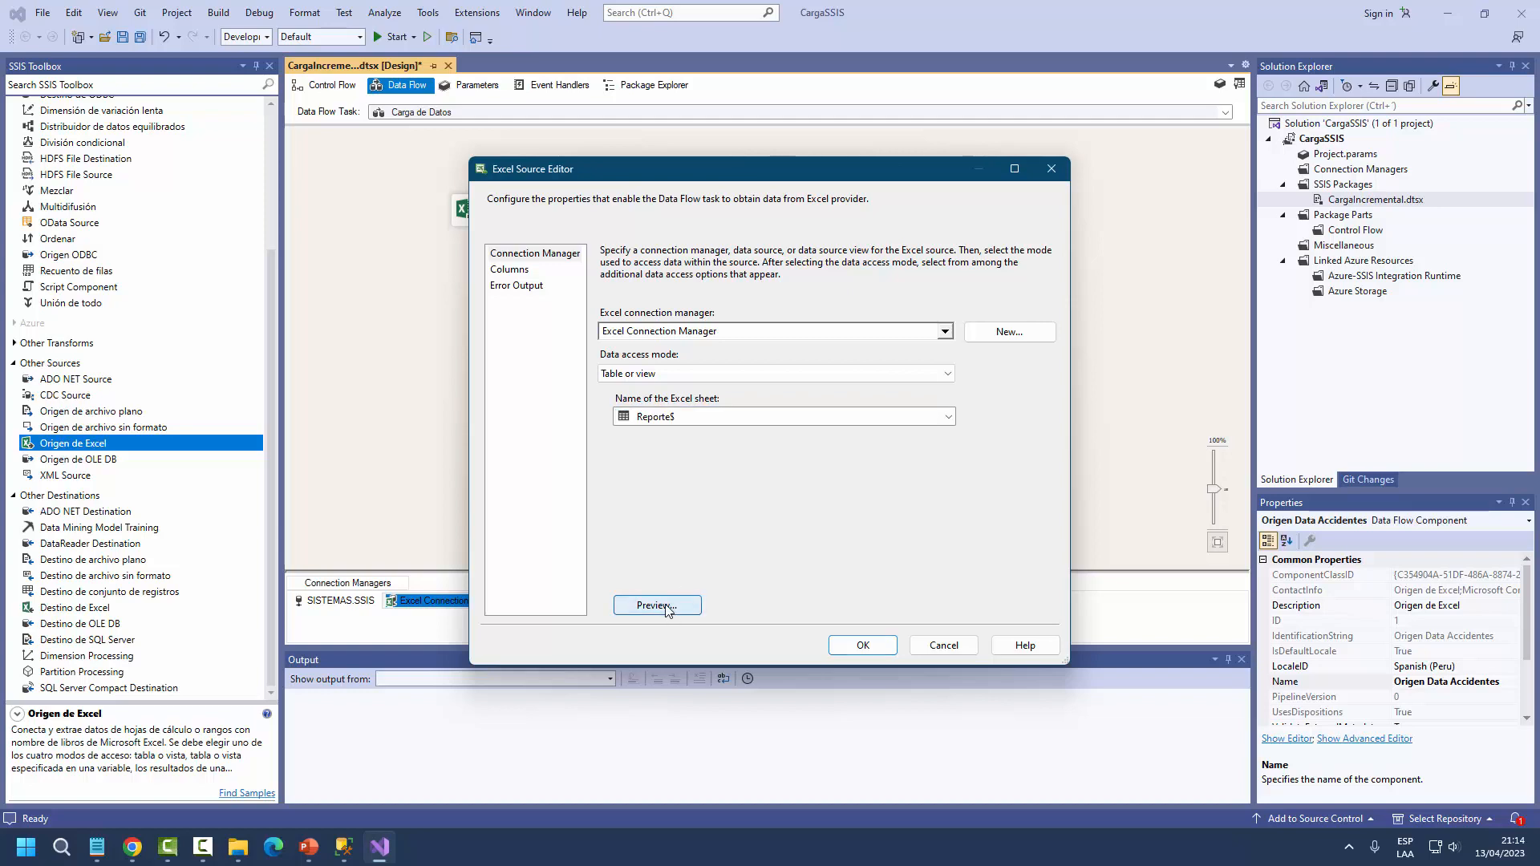
{"action": "left_click_drag", "start_coordinate": [951, 458], "coordinate": [1134, 458]}
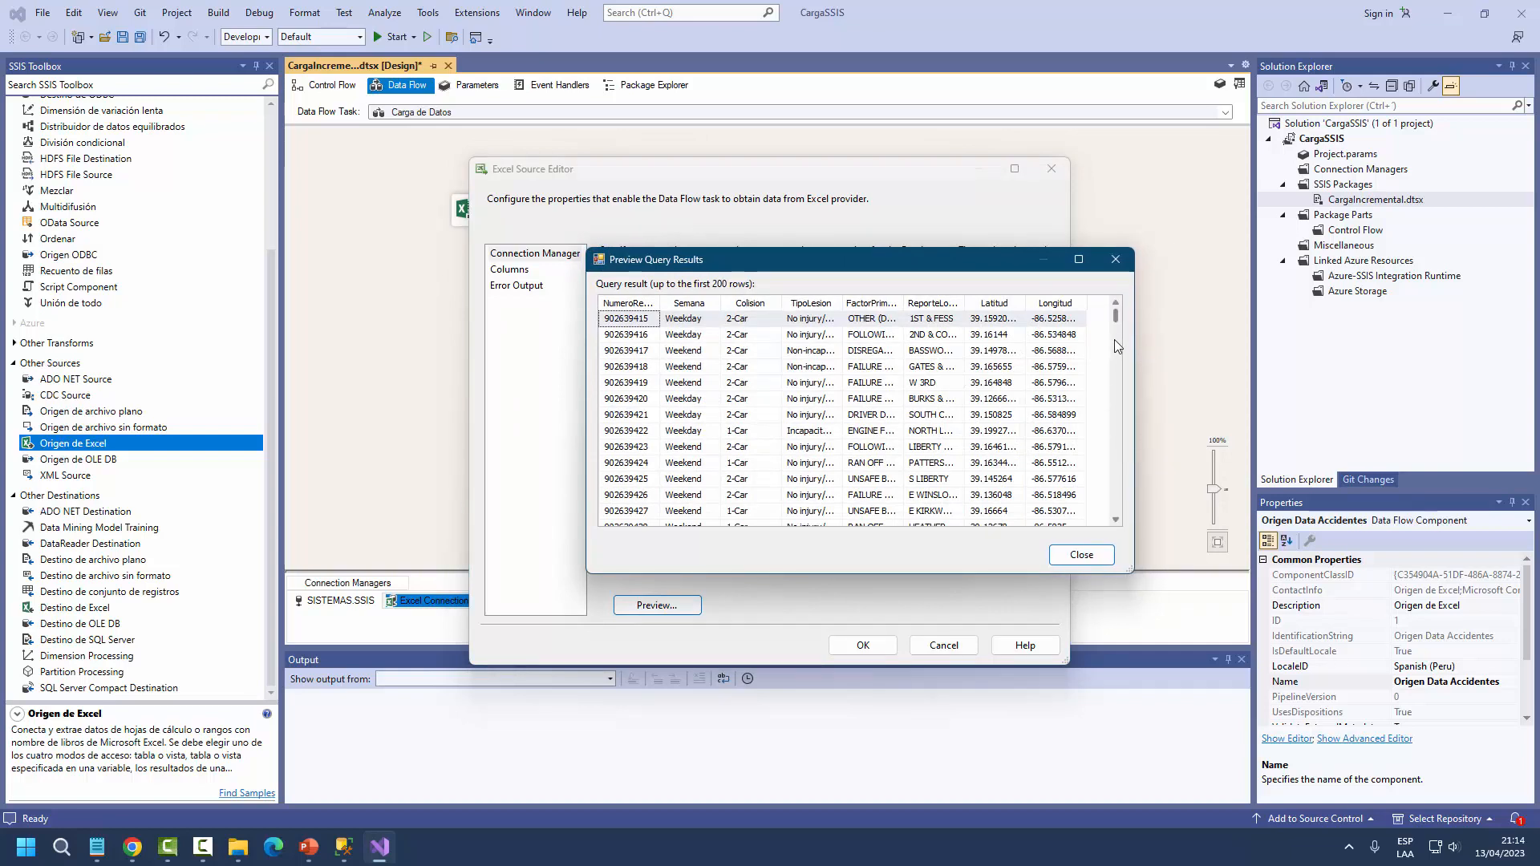
{"action": "left_click", "coordinate": [1116, 260]}
- Review the Excel source's column mapping, accept its configuration and move Origen Data Accidentes slightly higher in the data flow
{"action": "left_click", "coordinate": [510, 270]}
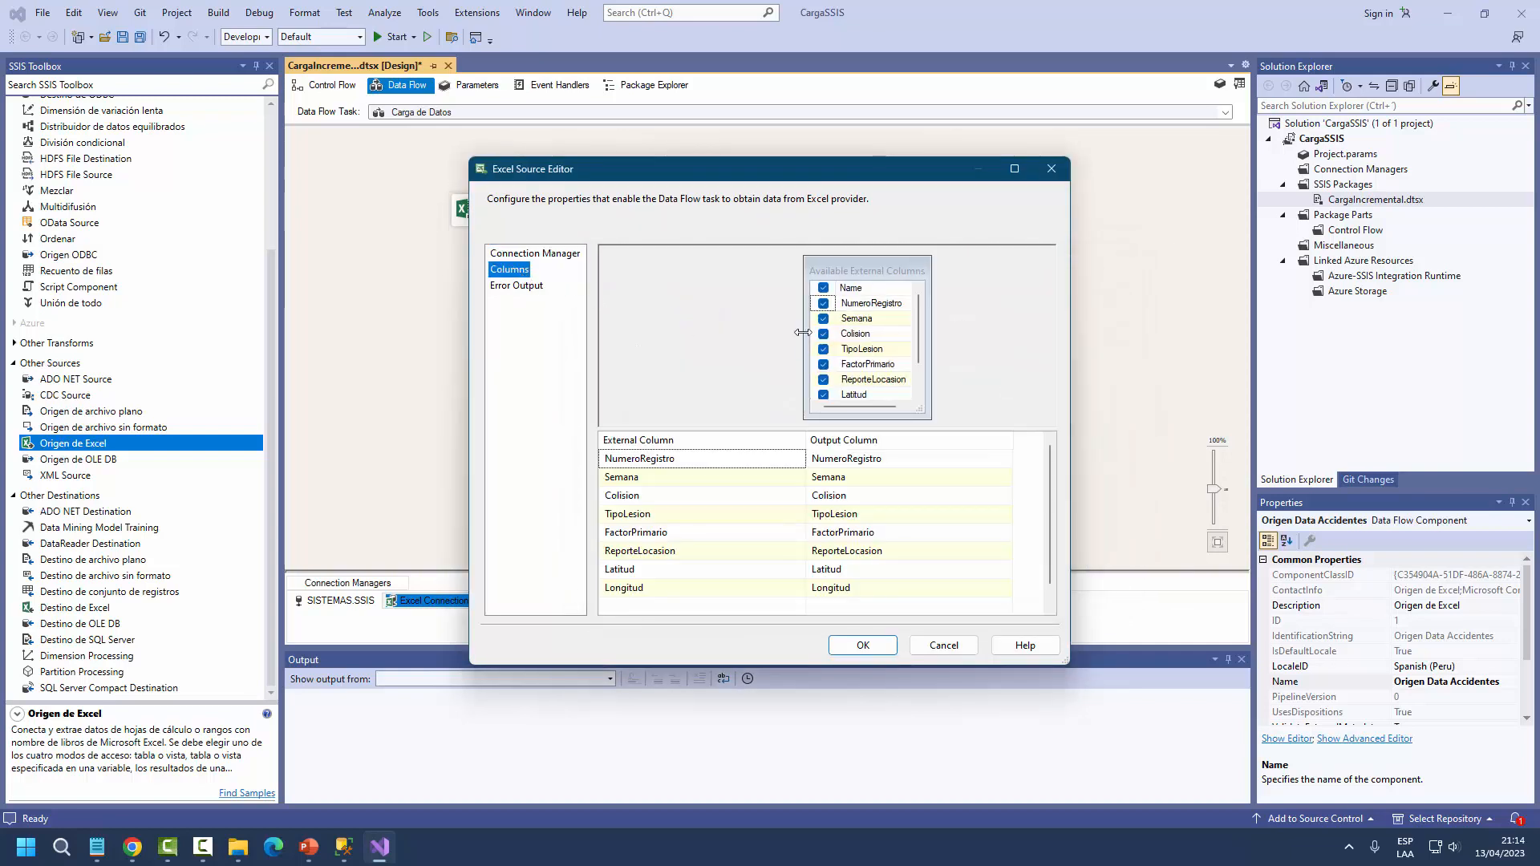
{"action": "left_click", "coordinate": [864, 646]}
{"action": "left_click_drag", "start_coordinate": [547, 217], "coordinate": [541, 193]}
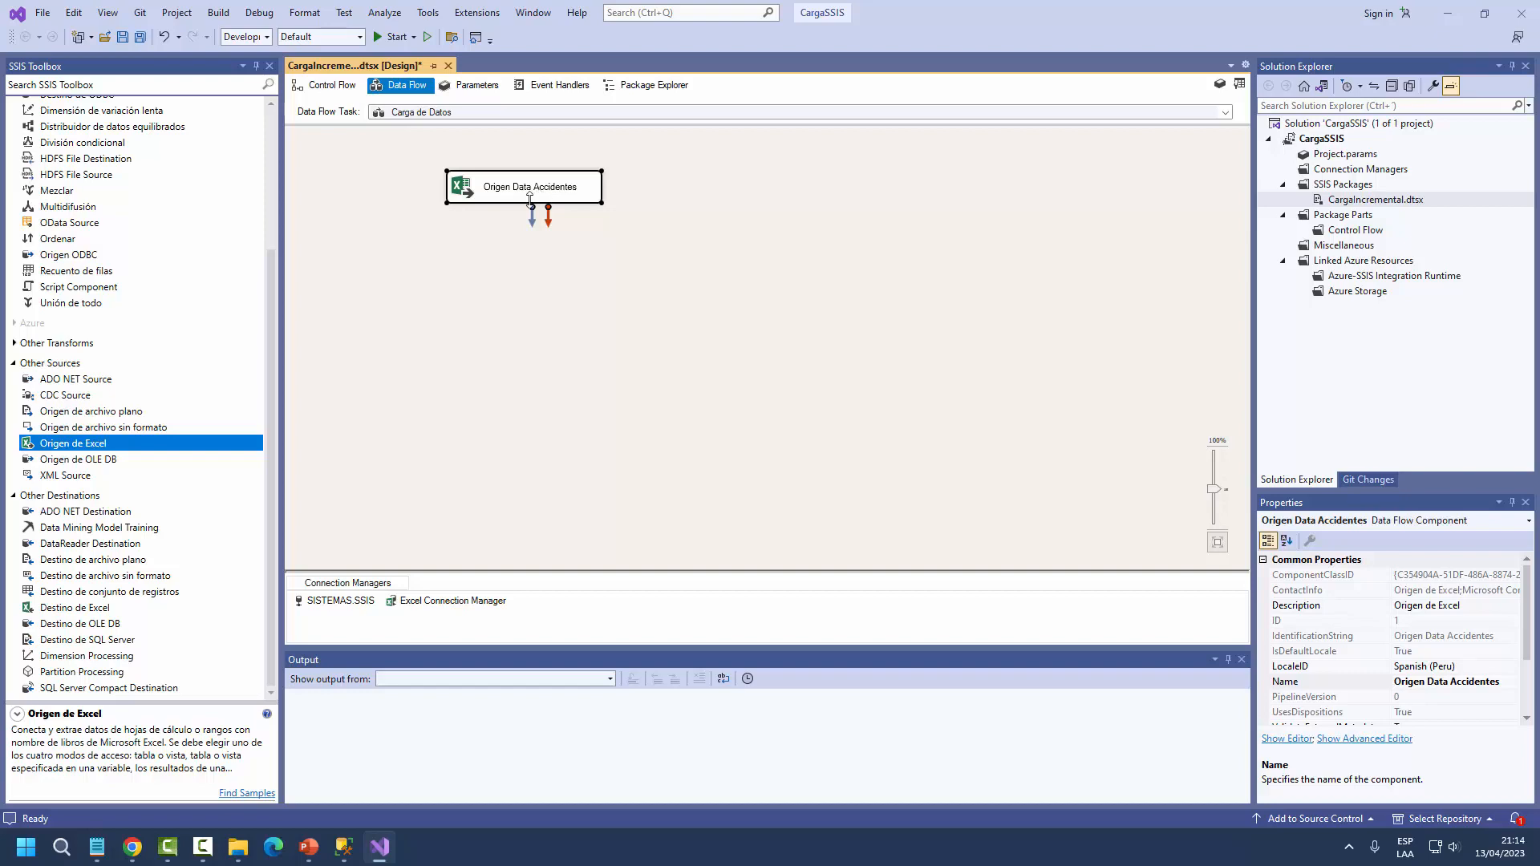
- Check the Periodo INT column in the CREATE TABLE ACCIDENTES script in SQL Server Management Studio, and return to Visual Studio
{"action": "left_click", "coordinate": [344, 847]}
{"action": "scroll", "coordinate": [373, 351], "scroll_direction": "up", "scroll_amount": 4}
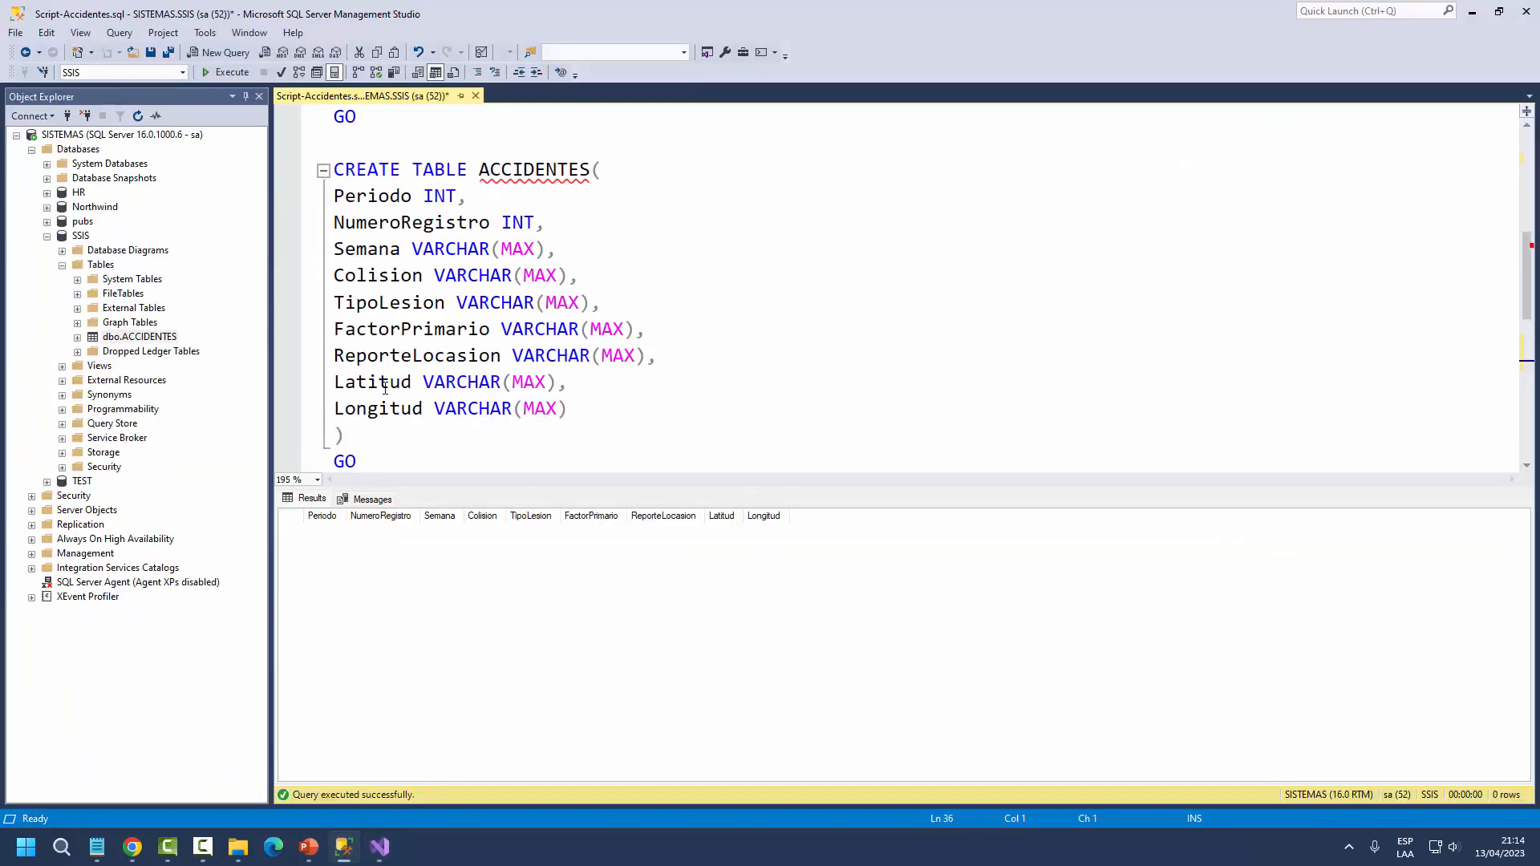
{"action": "left_click_drag", "start_coordinate": [335, 197], "coordinate": [457, 198]}
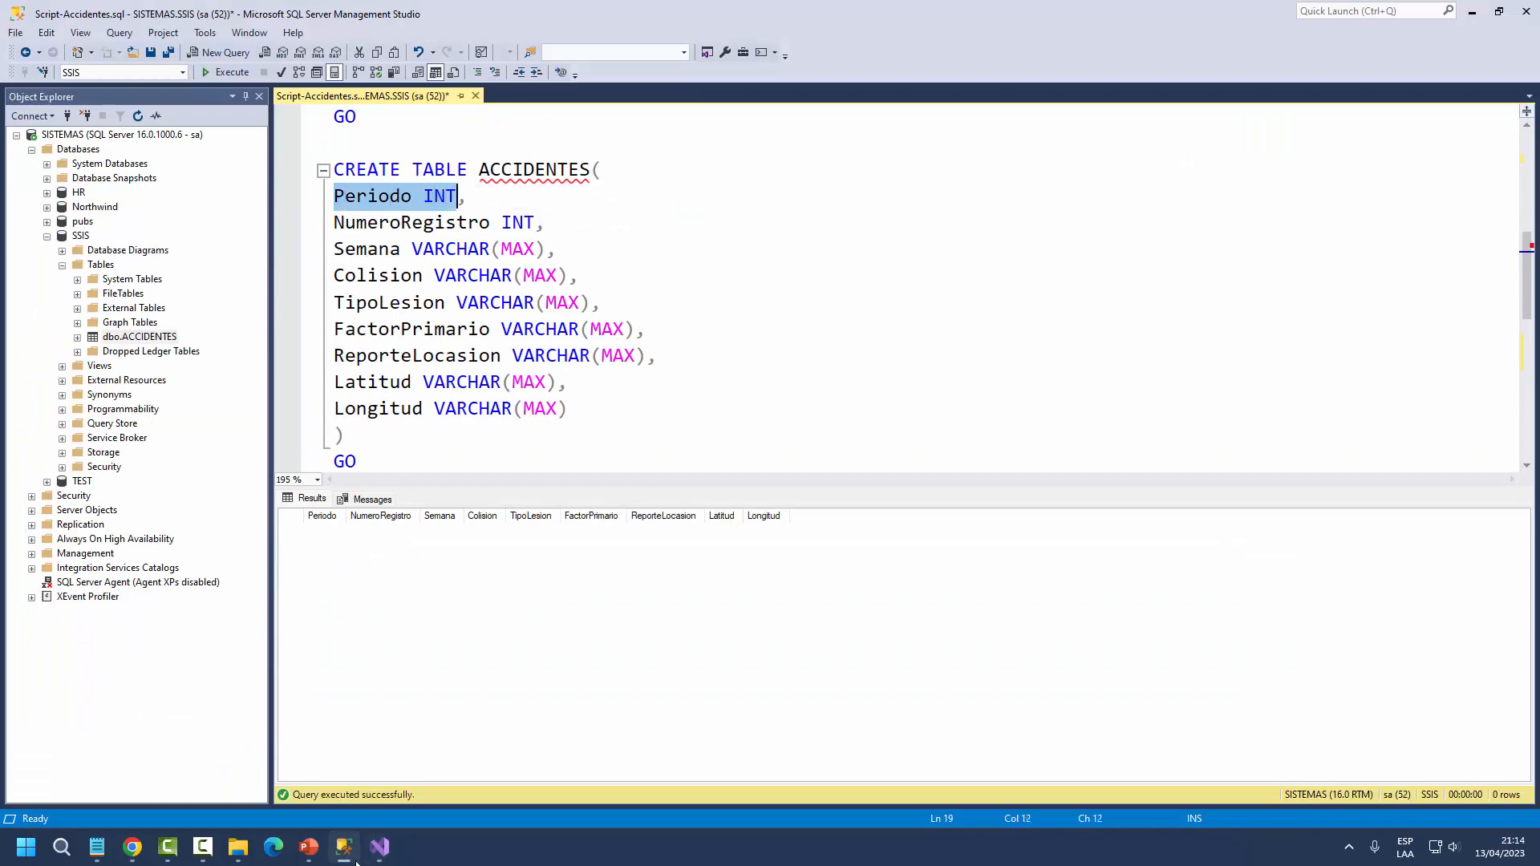
{"action": "left_click", "coordinate": [379, 847]}
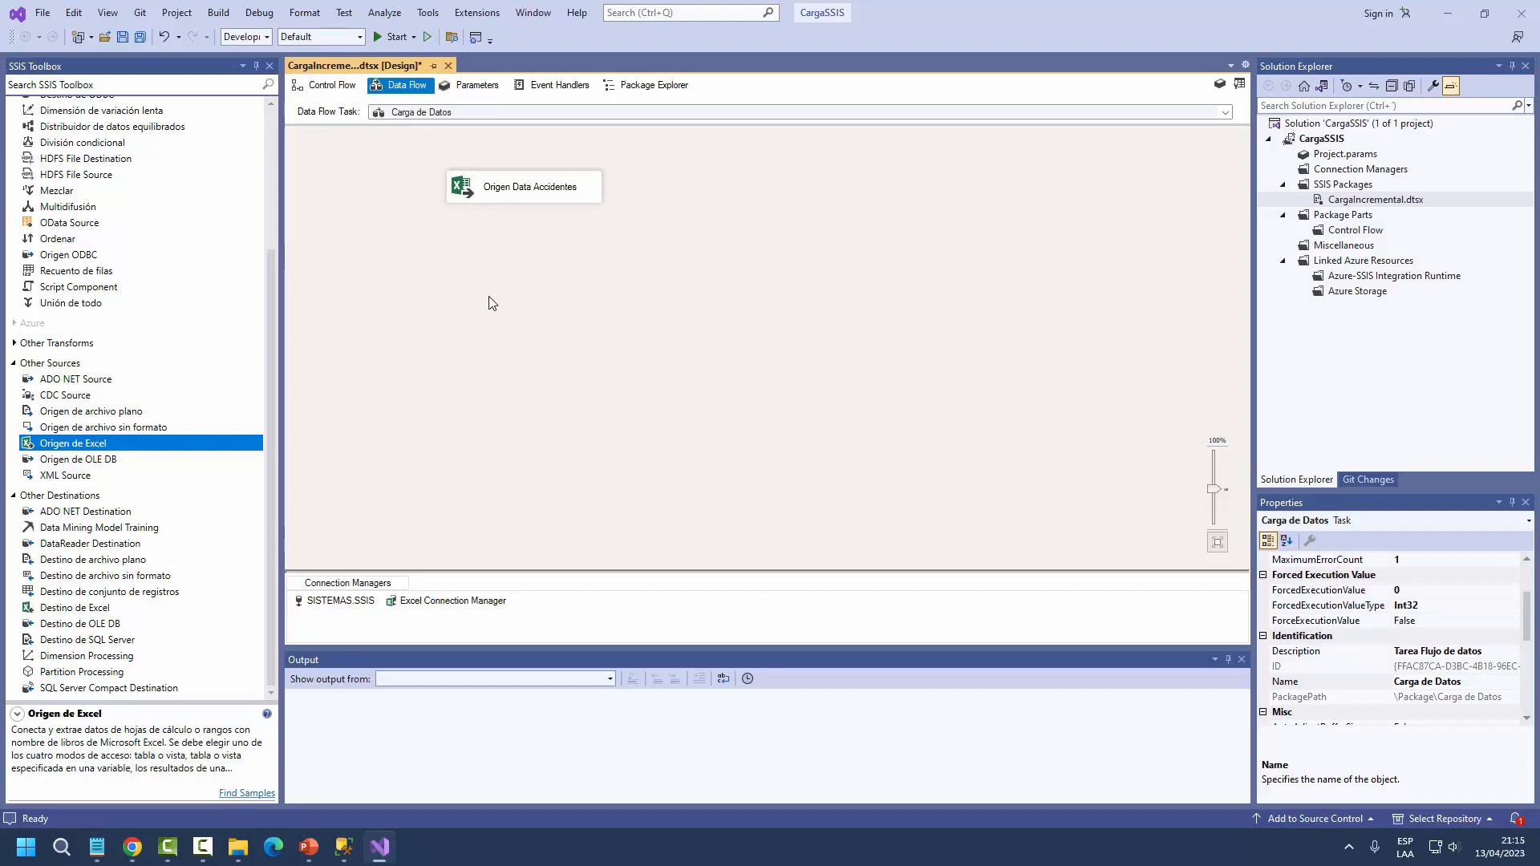
- Add a Conversión de datos transformation below Origen Data Accidentes and connect the source's output to it
{"action": "scroll", "coordinate": [152, 357], "scroll_direction": "up", "scroll_amount": 4}
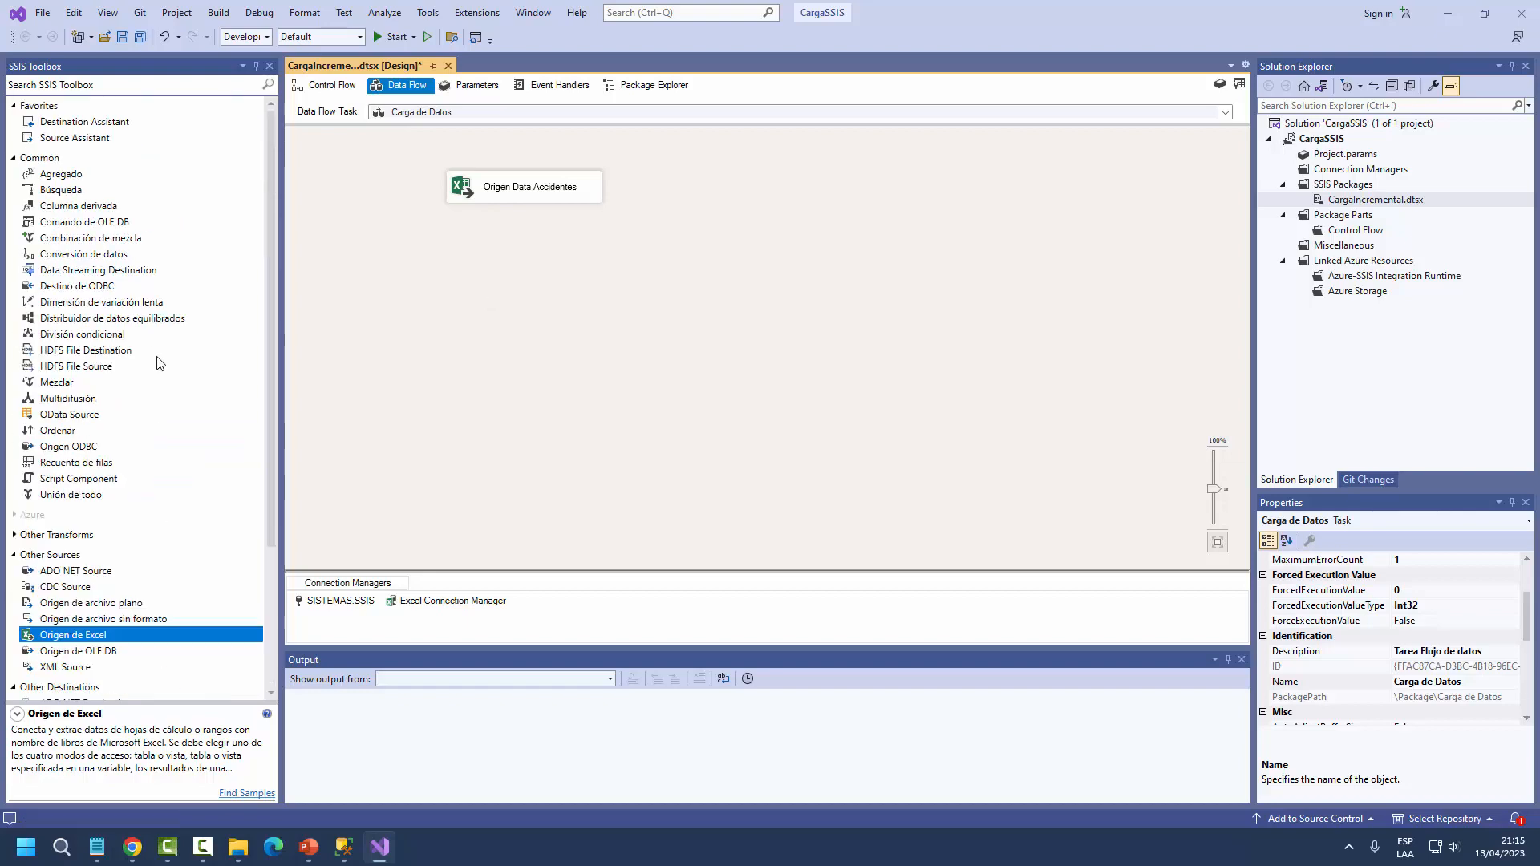
{"action": "left_click", "coordinate": [70, 255]}
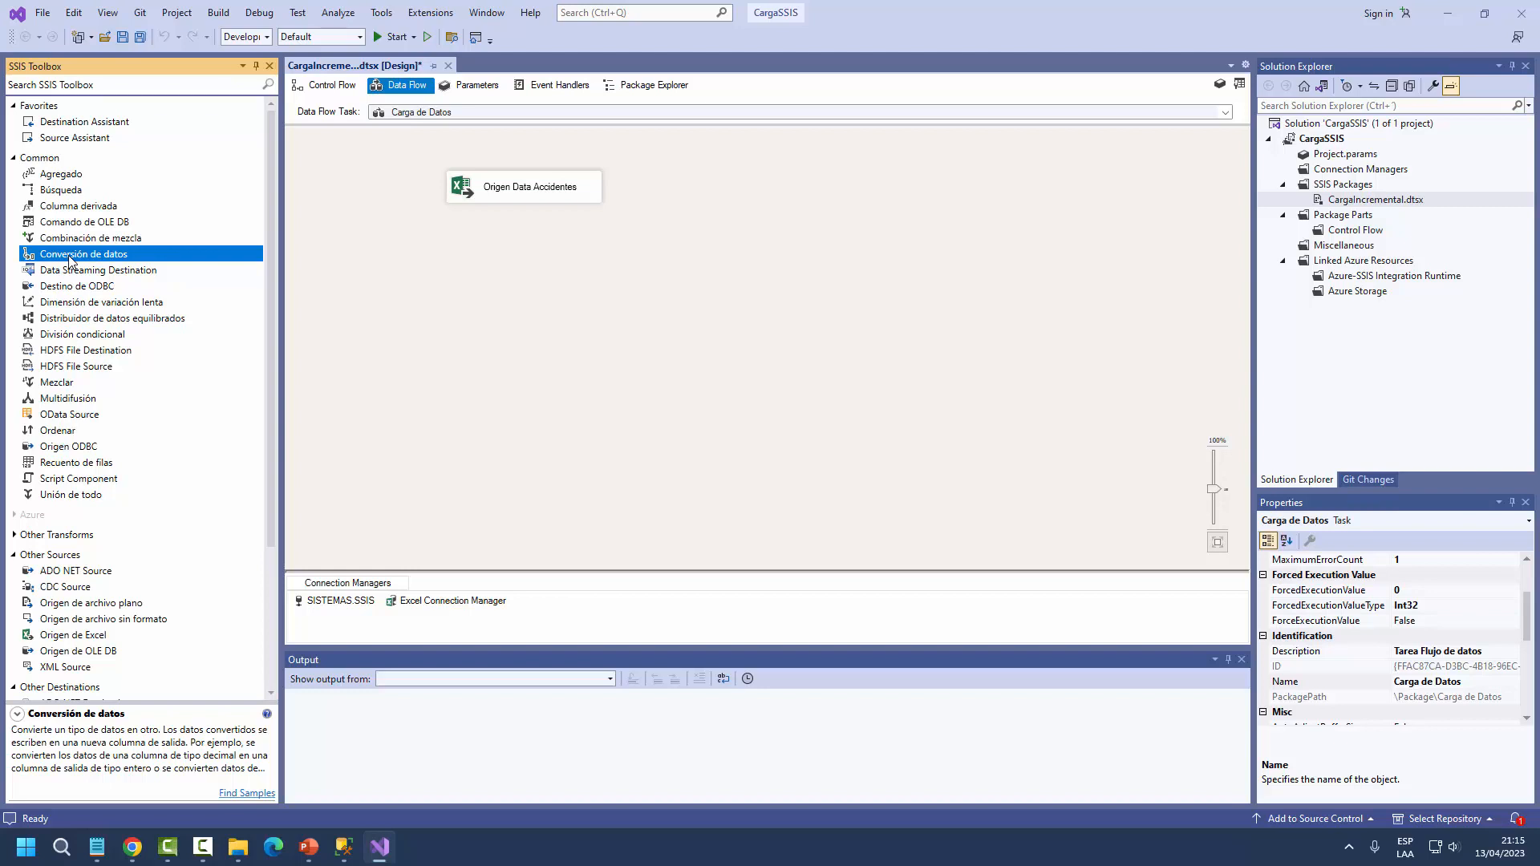
{"action": "left_click_drag", "start_coordinate": [69, 259], "coordinate": [527, 288]}
{"action": "left_click", "coordinate": [518, 202]}
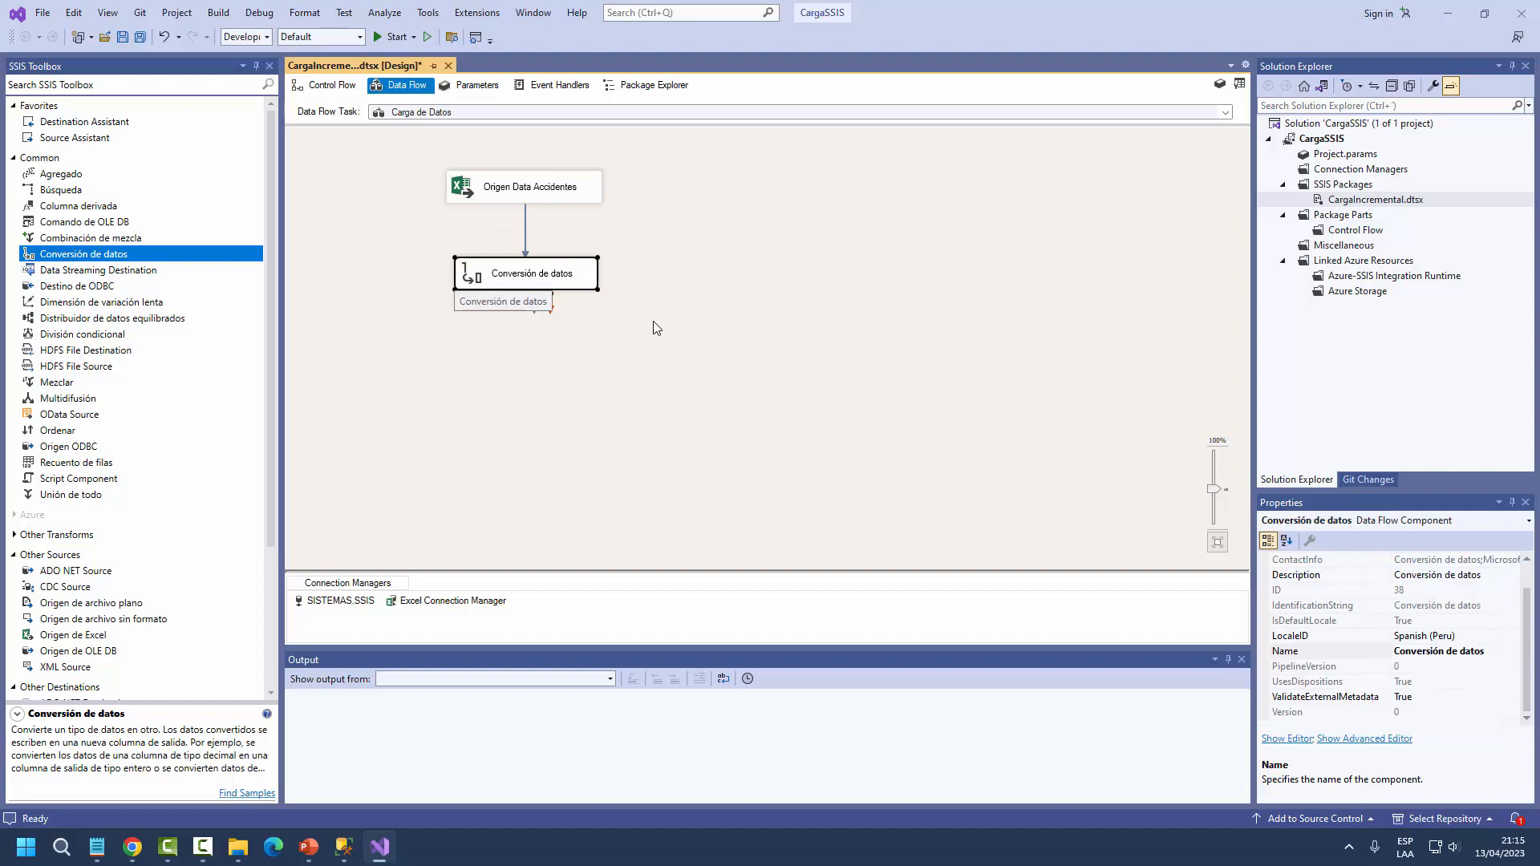
- Open the data conversion's editor, include all available input columns and enlarge the dialog with wider Data Type and Output Alias columns
{"action": "double_click", "coordinate": [542, 281]}
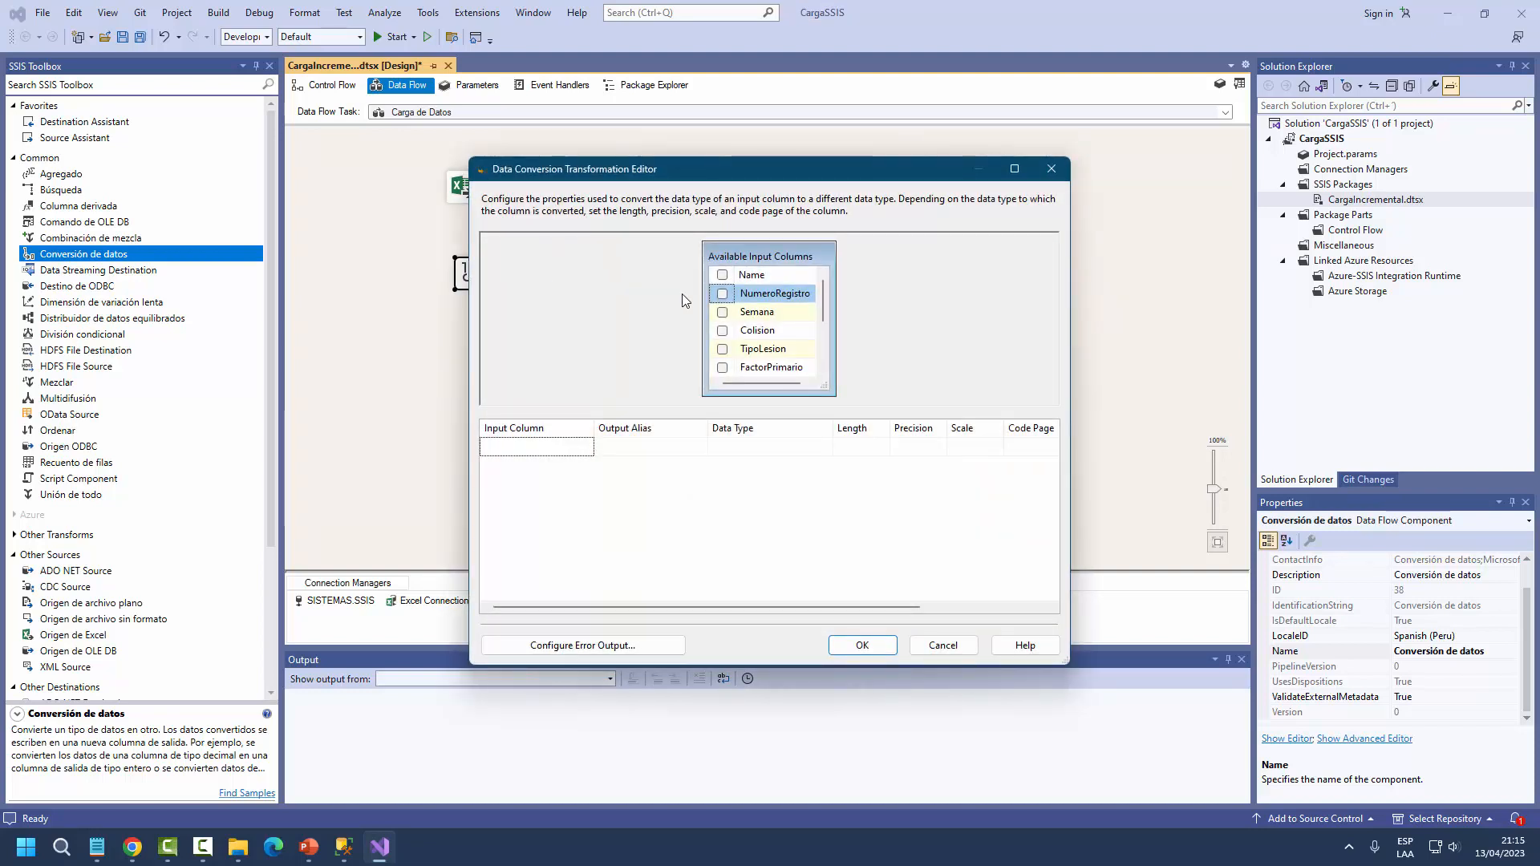
{"action": "left_click", "coordinate": [723, 276]}
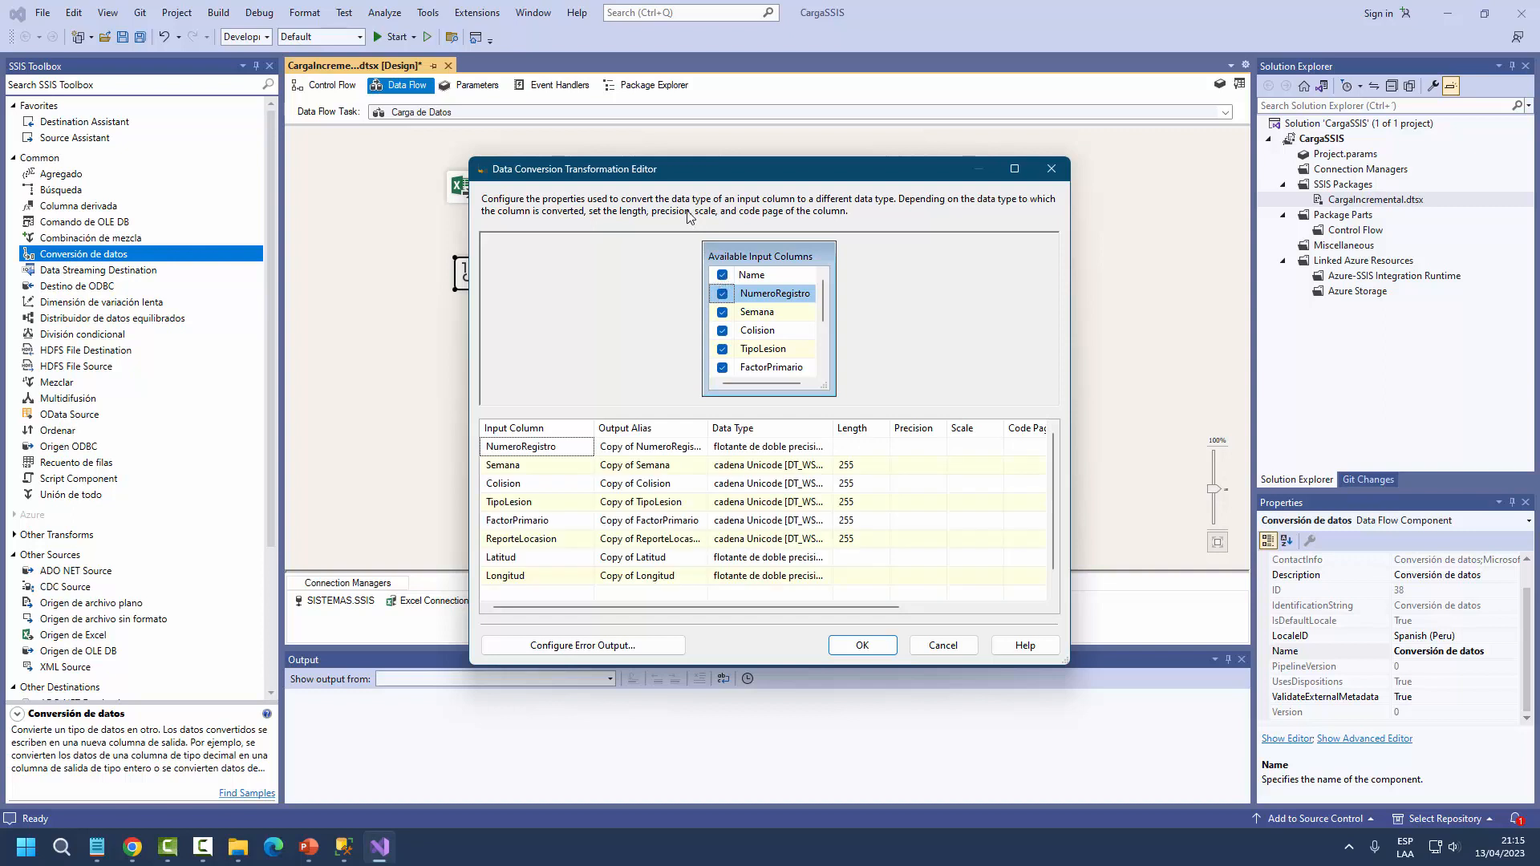
{"action": "left_click_drag", "start_coordinate": [664, 170], "coordinate": [589, 93]}
{"action": "left_click_drag", "start_coordinate": [991, 585], "coordinate": [1225, 701]}
{"action": "left_click_drag", "start_coordinate": [759, 353], "coordinate": [833, 353]}
{"action": "left_click_drag", "start_coordinate": [634, 353], "coordinate": [662, 353]}
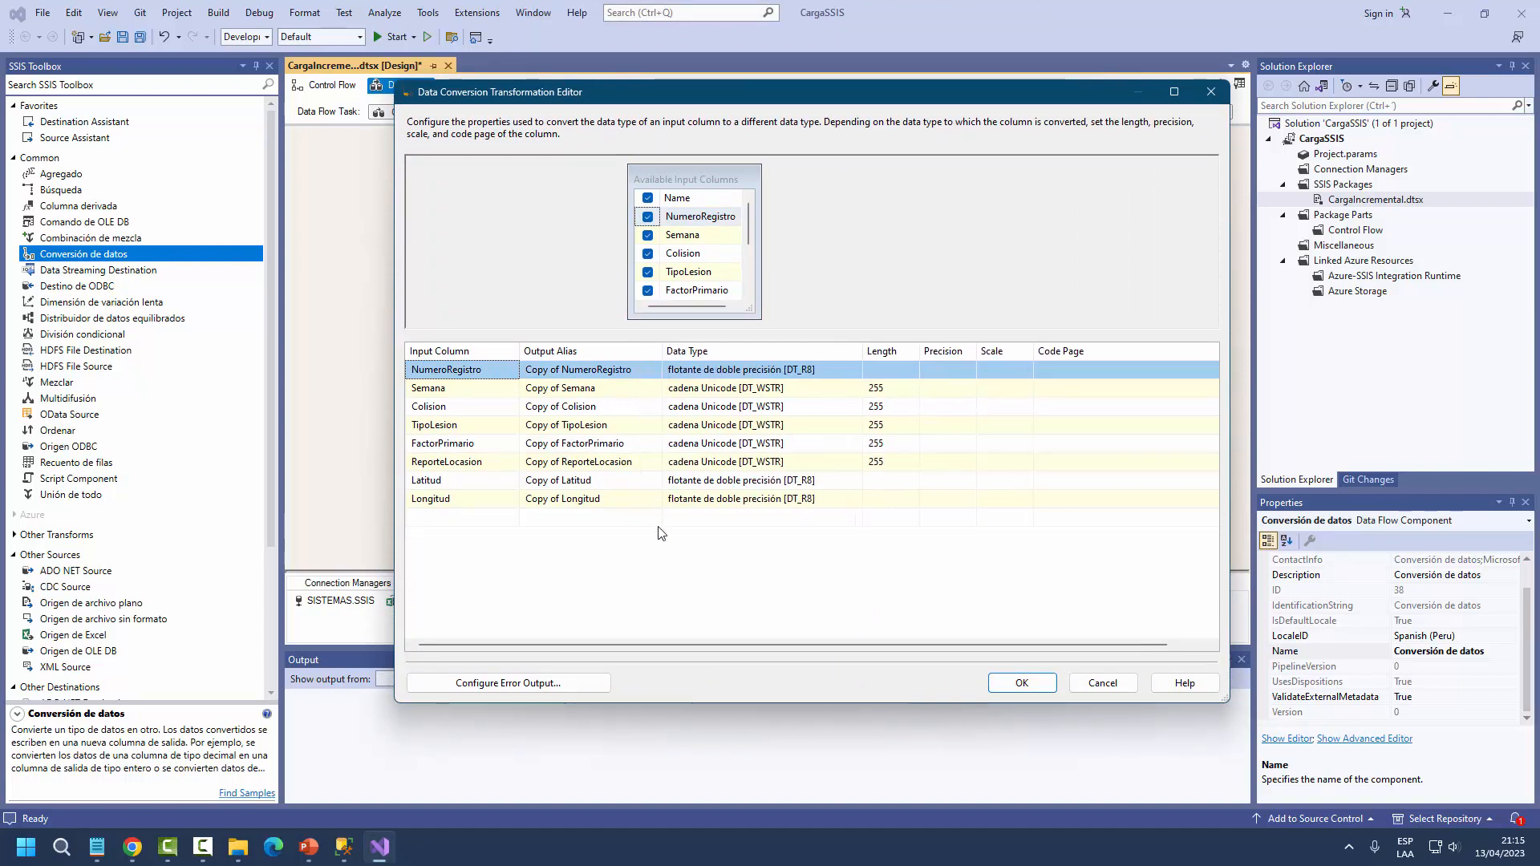
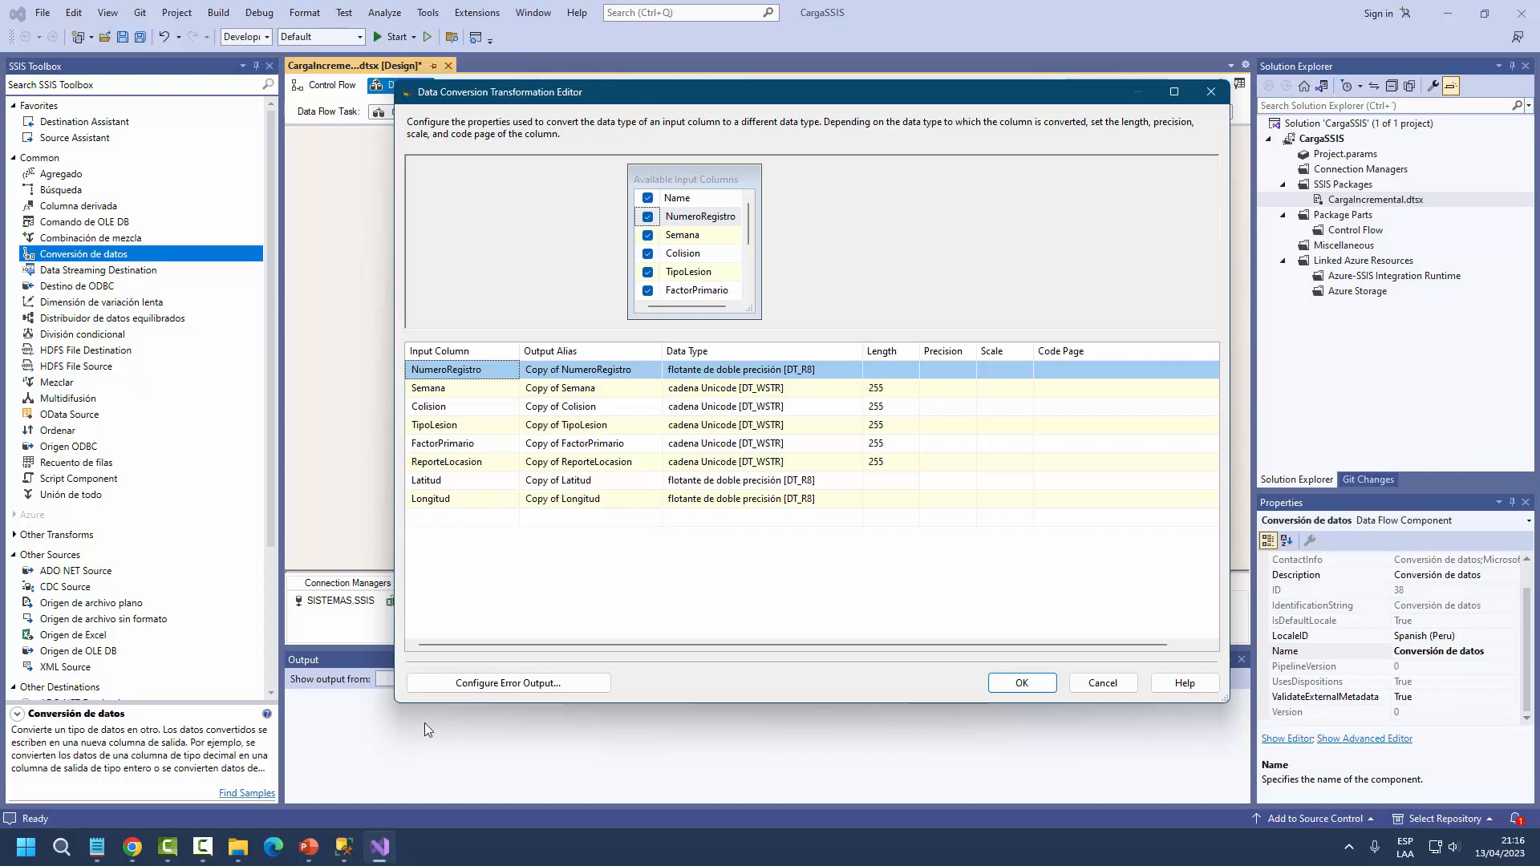
- Check the ACCIDENTES column types from NumeroRegistro to Longitud in SQL Server Management Studio's CREATE TABLE script, and return to Visual Studio
{"action": "left_click", "coordinate": [348, 848]}
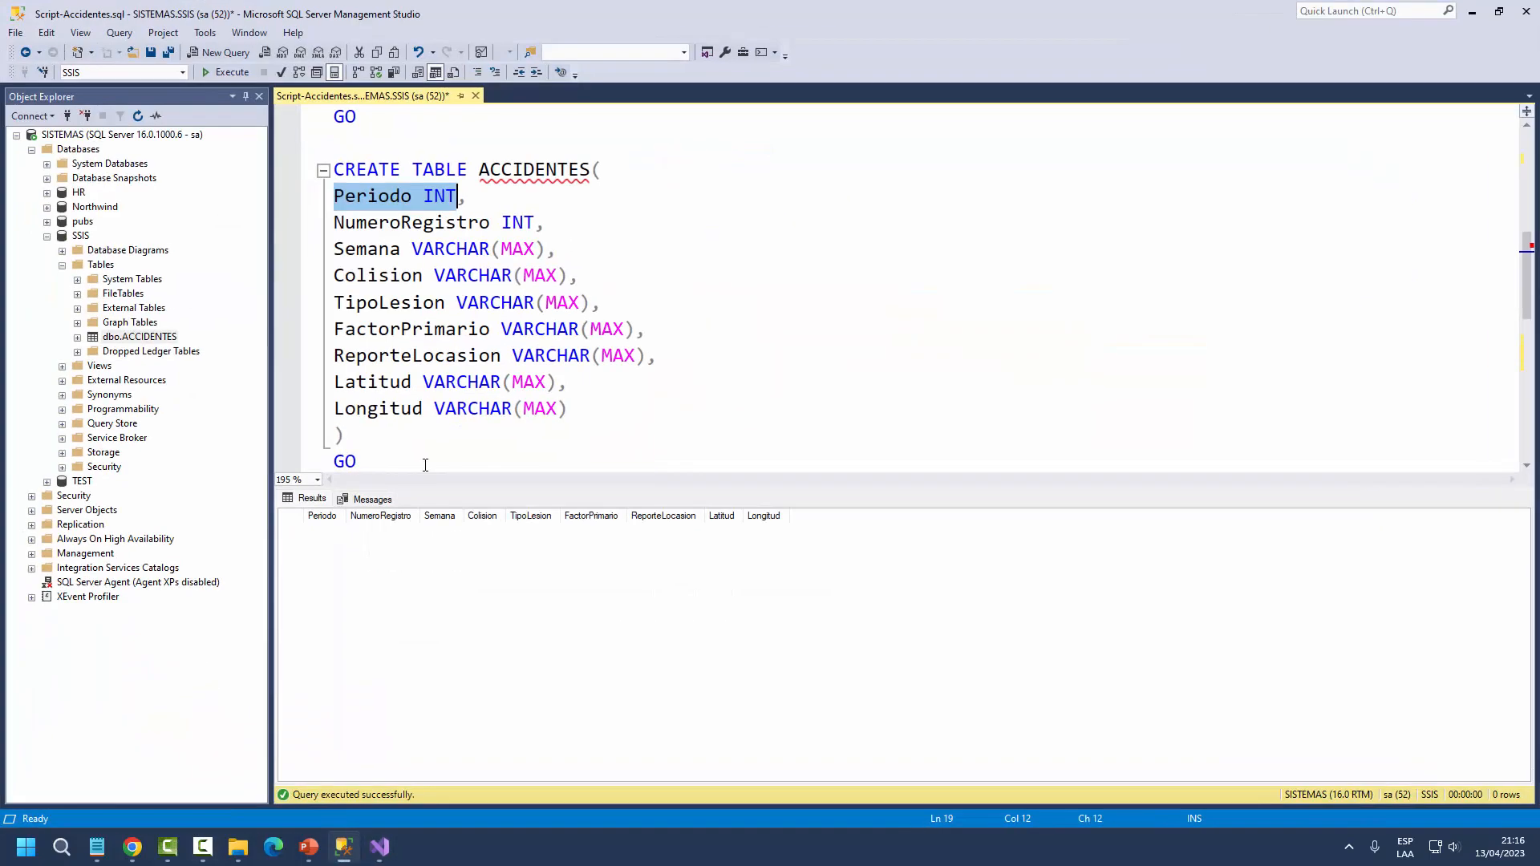
{"action": "double_click", "coordinate": [517, 223]}
{"action": "left_click_drag", "start_coordinate": [413, 249], "coordinate": [533, 410]}
{"action": "left_click", "coordinate": [510, 385]}
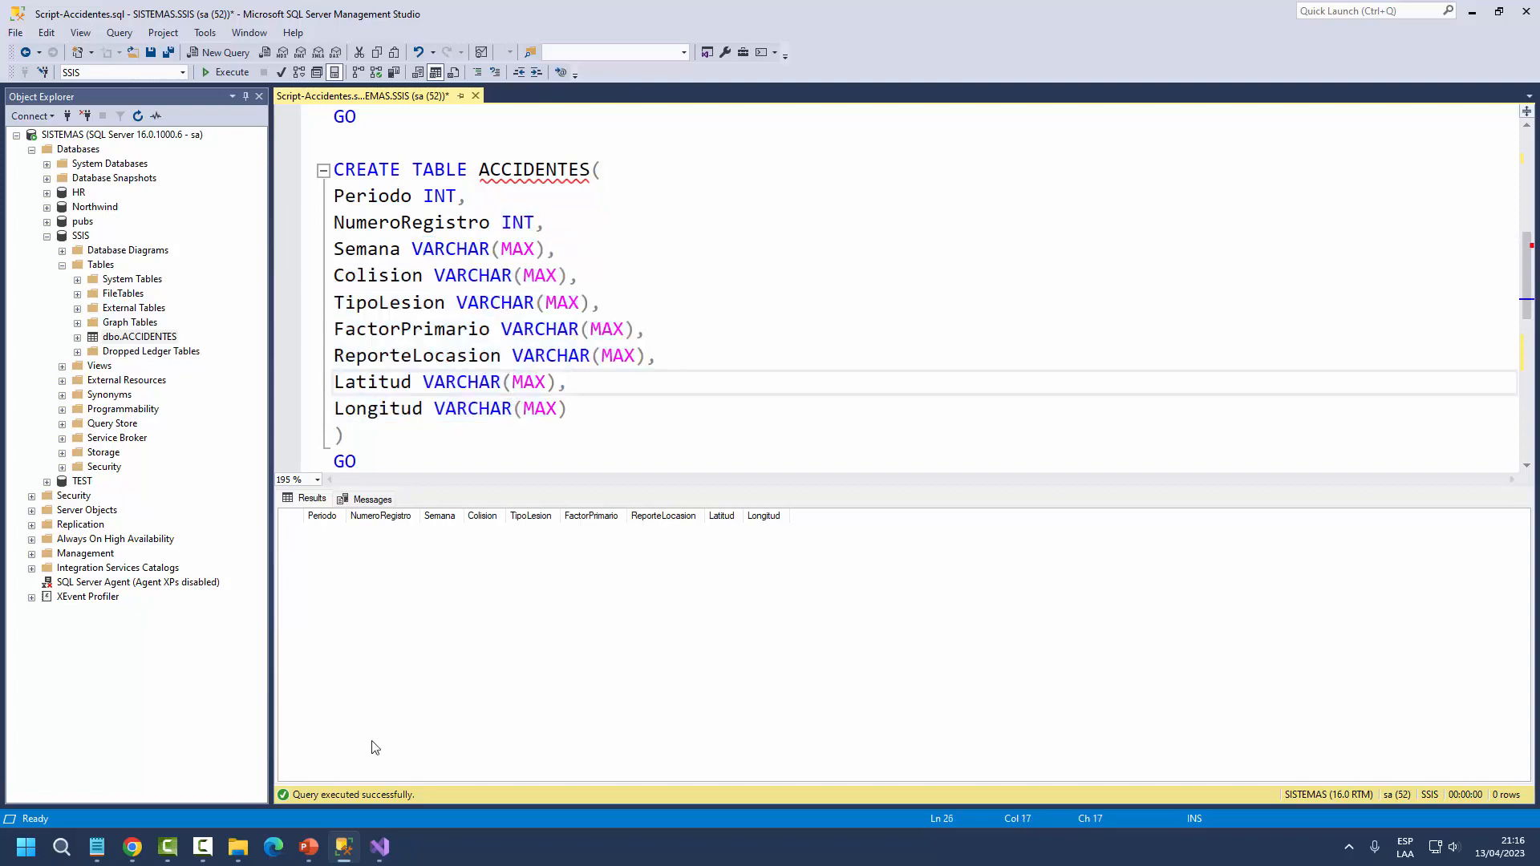
{"action": "left_click", "coordinate": [380, 848]}
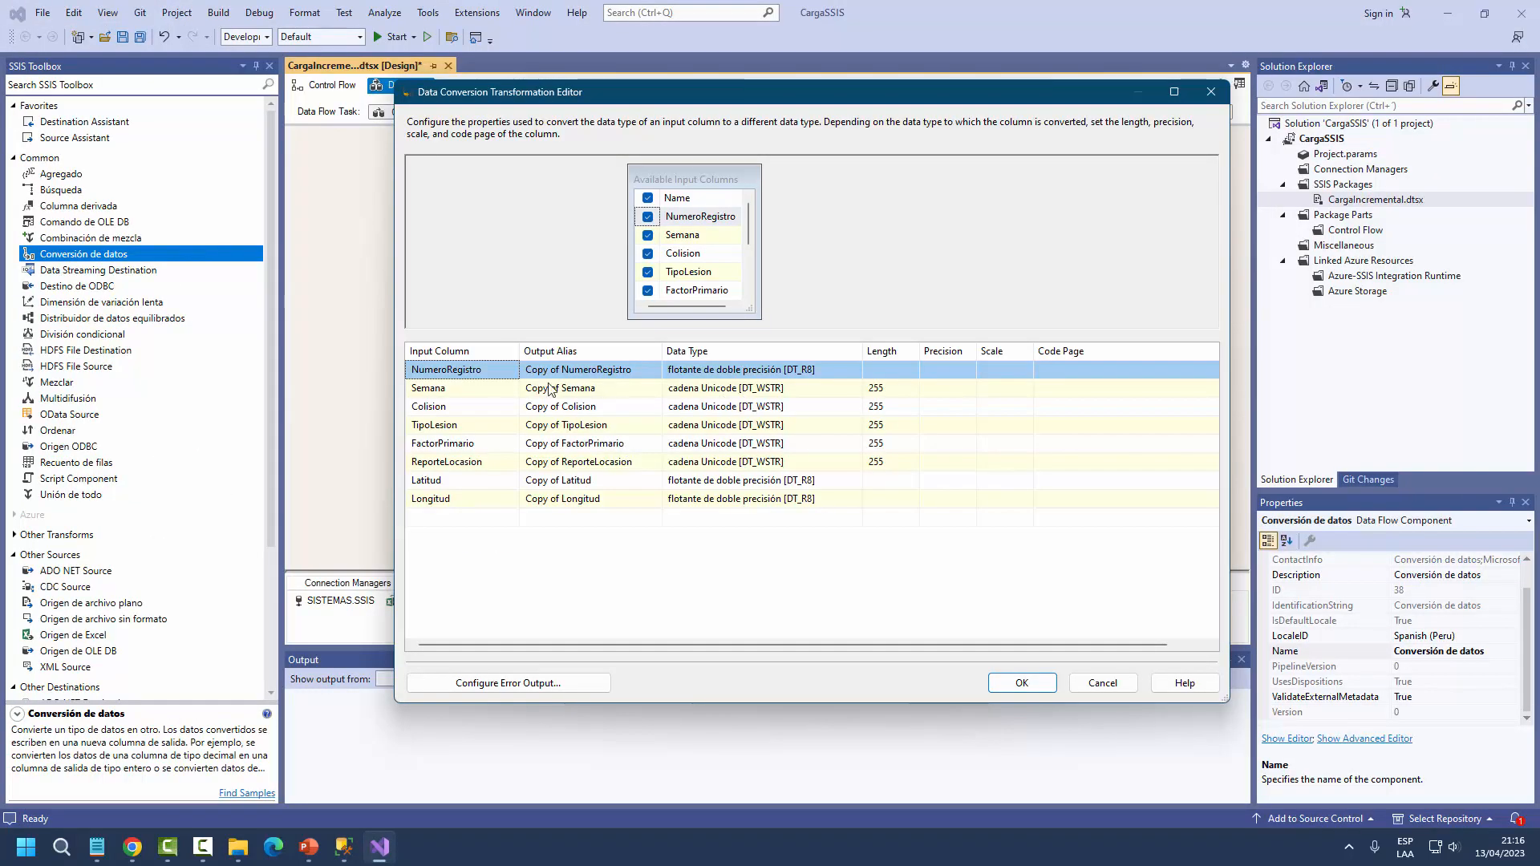
- Set the NumeroRegistro column's conversion data type to entero de cuatro bytes con signo [DT_I4]
{"action": "left_click", "coordinate": [770, 374]}
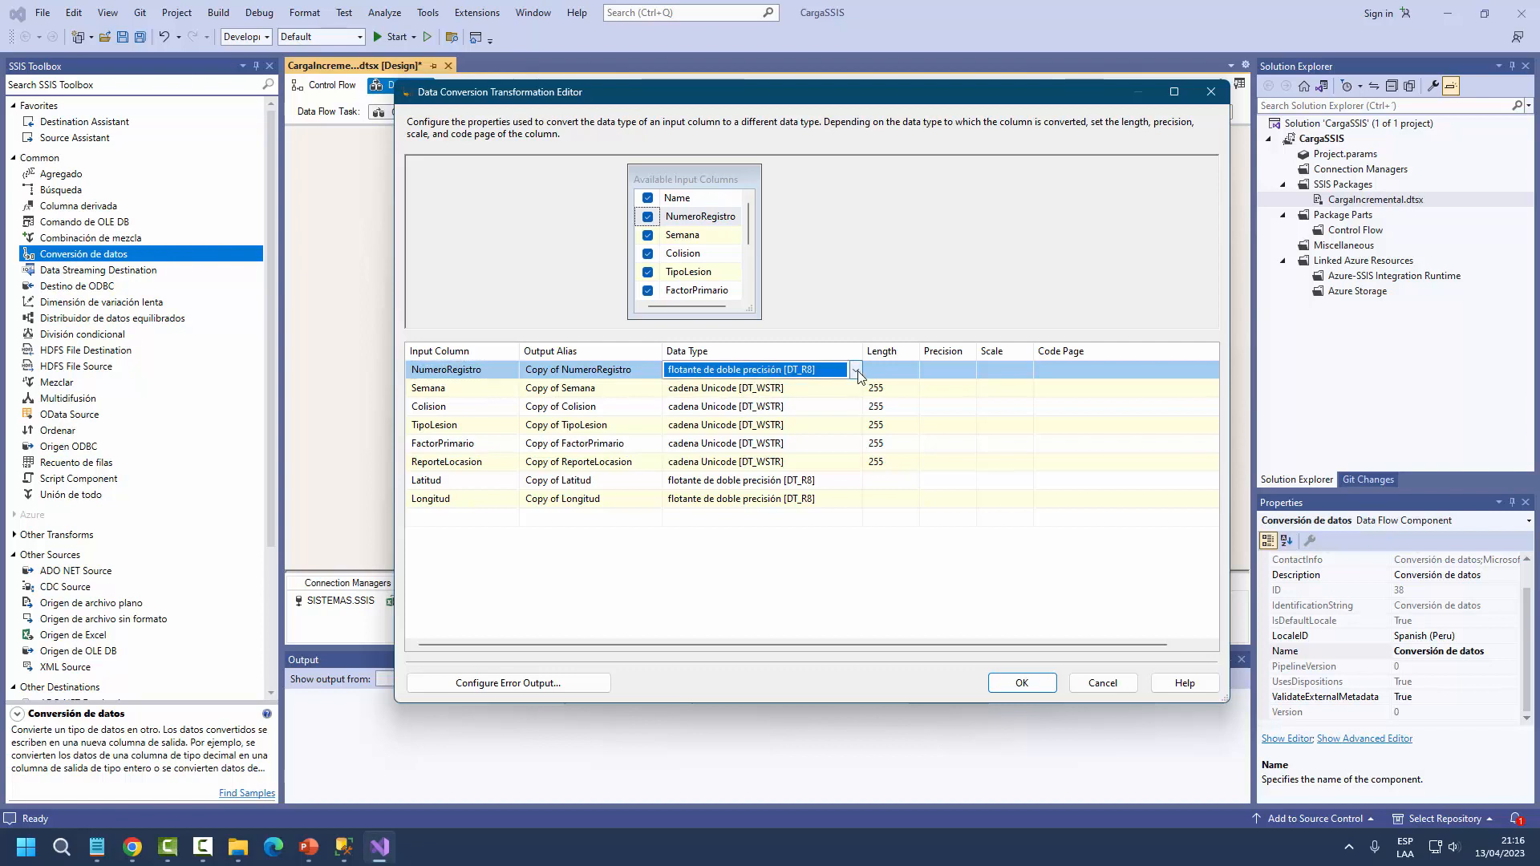
{"action": "left_click", "coordinate": [856, 370]}
{"action": "scroll", "coordinate": [841, 433], "scroll_direction": "up", "scroll_amount": 1}
{"action": "scroll", "coordinate": [841, 433], "scroll_direction": "up", "scroll_amount": 5}
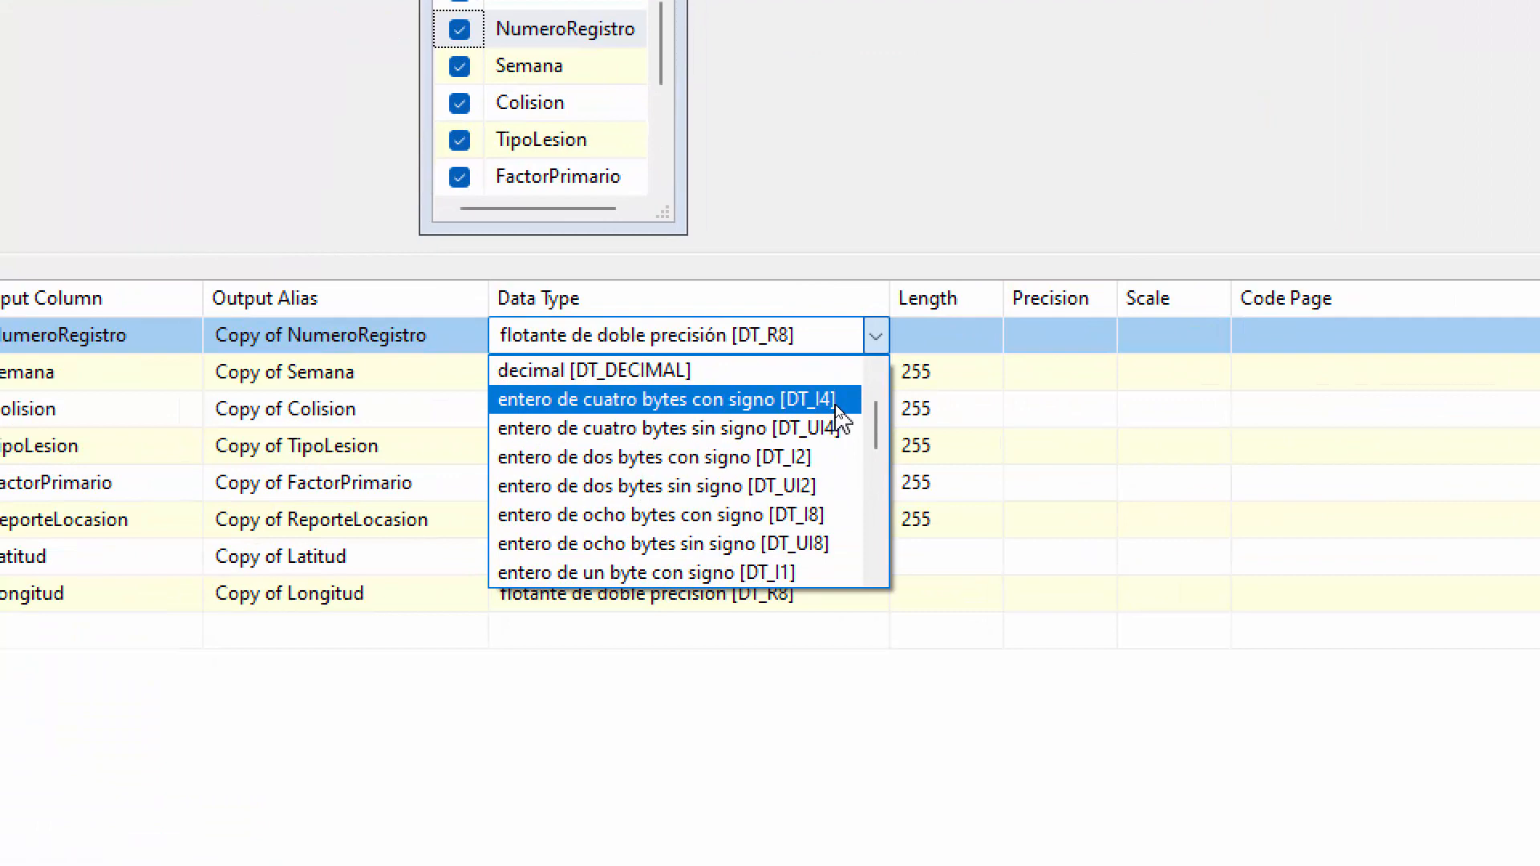
{"action": "left_click", "coordinate": [838, 410]}
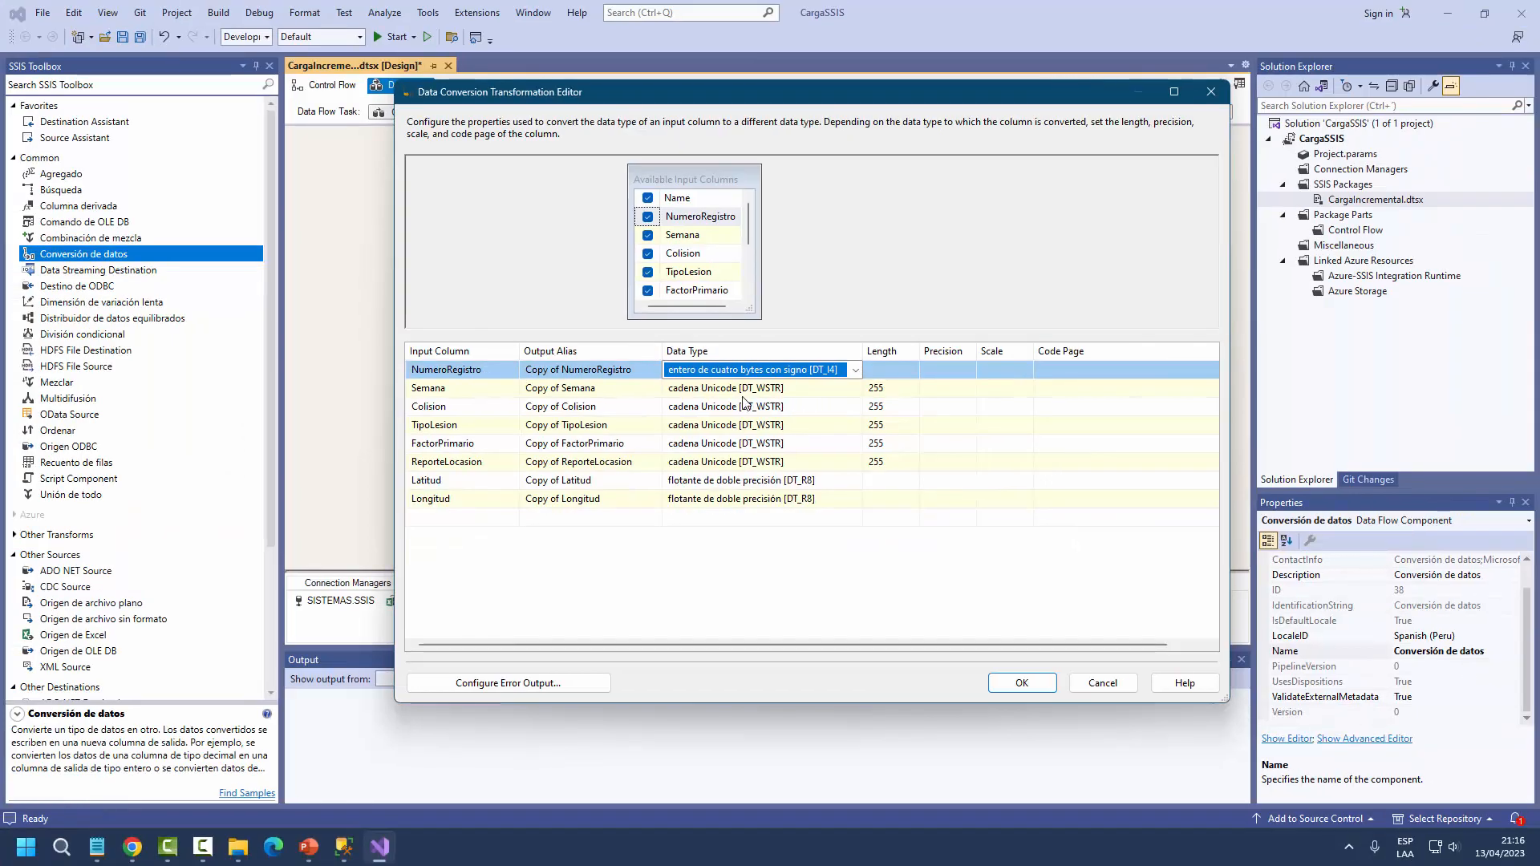
- Set the conversion data type of the Semana and Colision columns to cadena [DT_STR]
{"action": "left_click", "coordinate": [808, 390]}
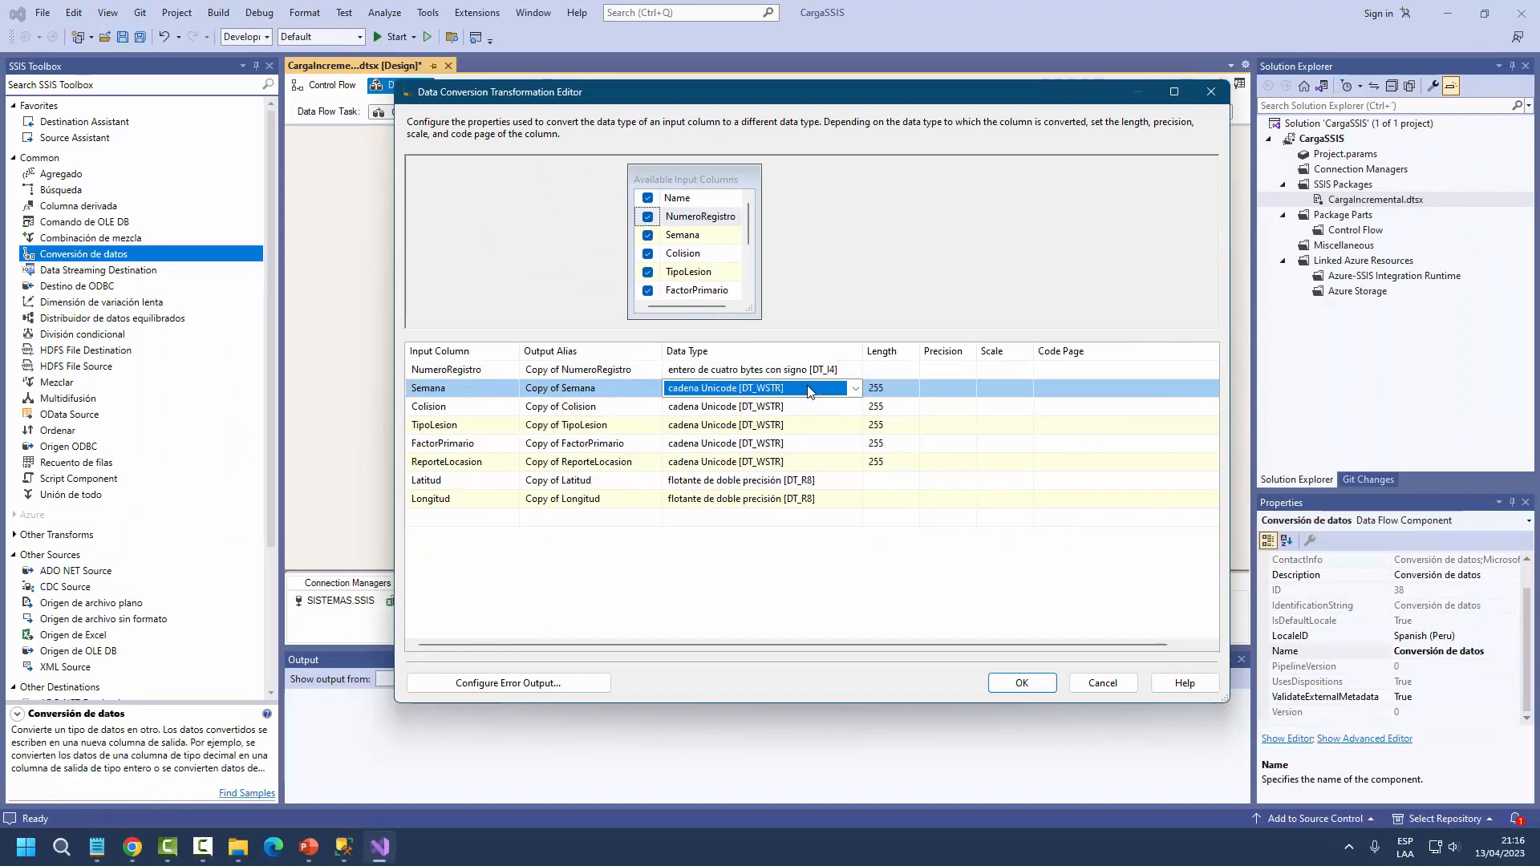
{"action": "left_click", "coordinate": [854, 389]}
{"action": "scroll", "coordinate": [734, 425], "scroll_direction": "up", "scroll_amount": 1}
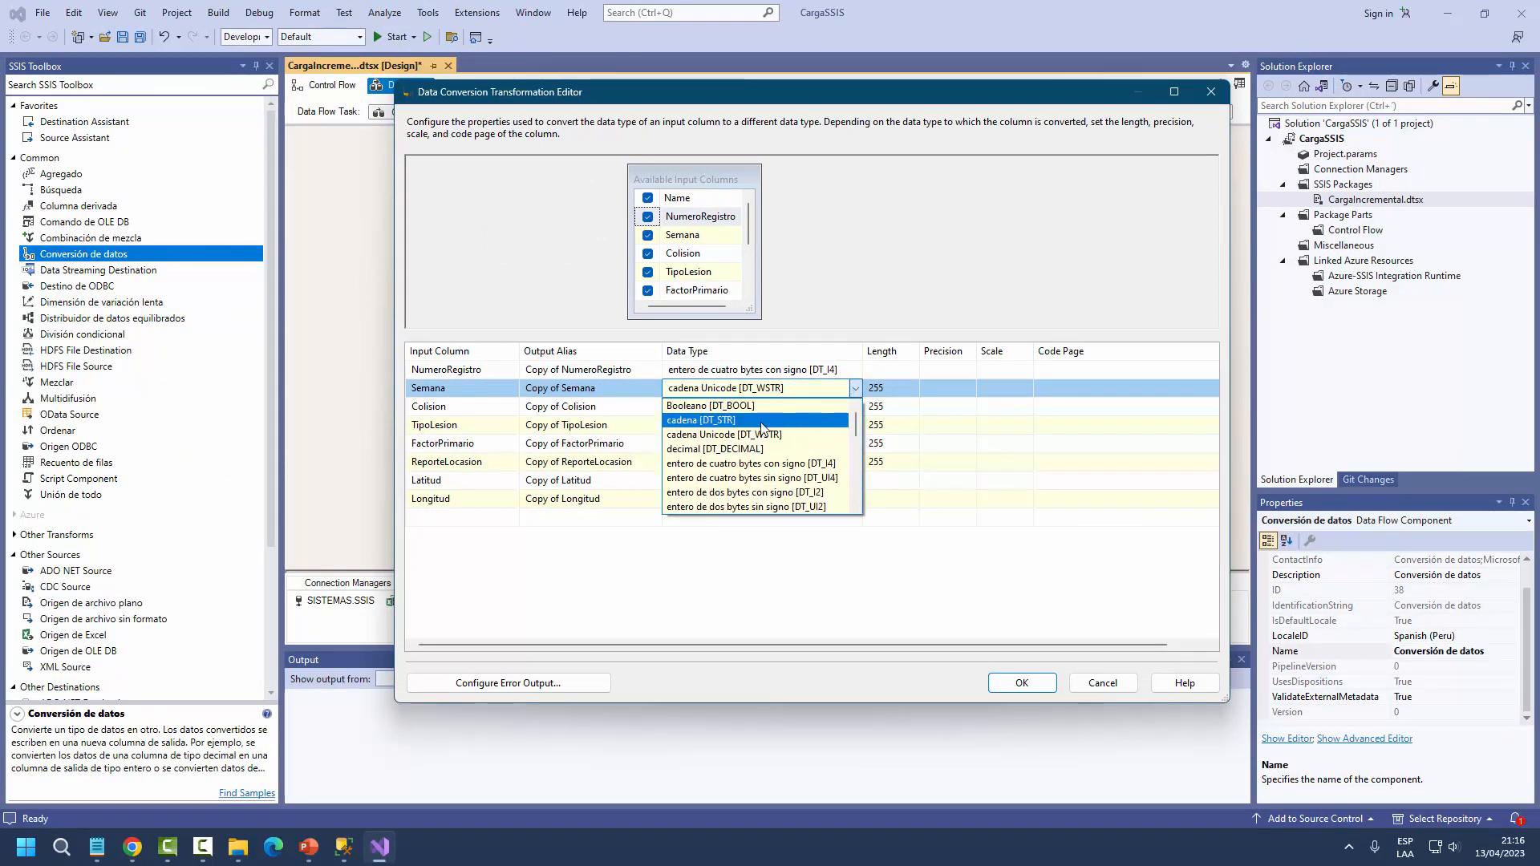
{"action": "left_click", "coordinate": [731, 420]}
{"action": "left_click", "coordinate": [790, 407]}
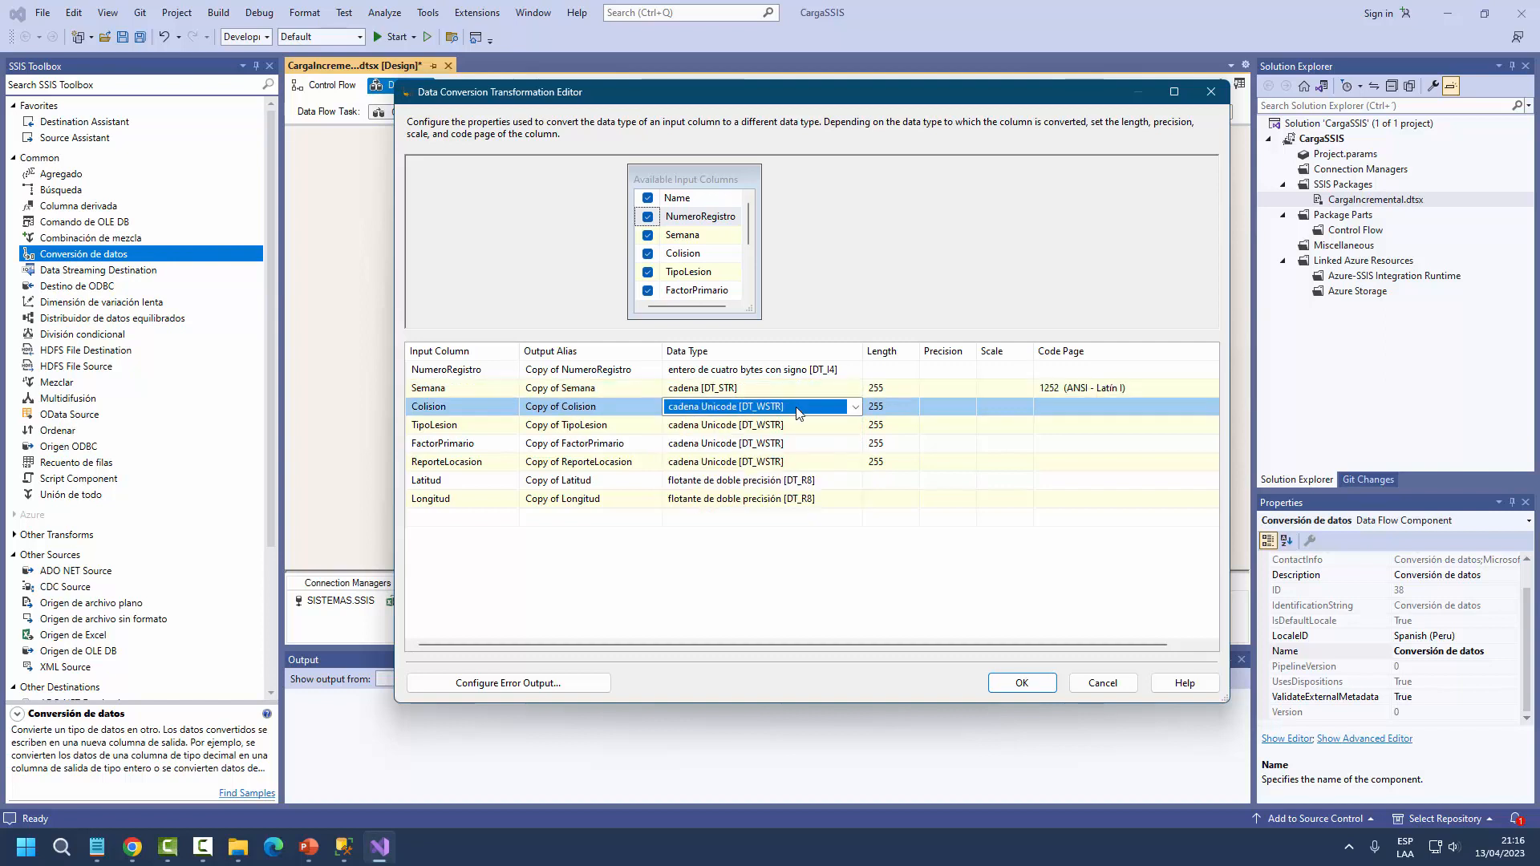
{"action": "left_click", "coordinate": [855, 407]}
{"action": "scroll", "coordinate": [834, 433], "scroll_direction": "up", "scroll_amount": 2}
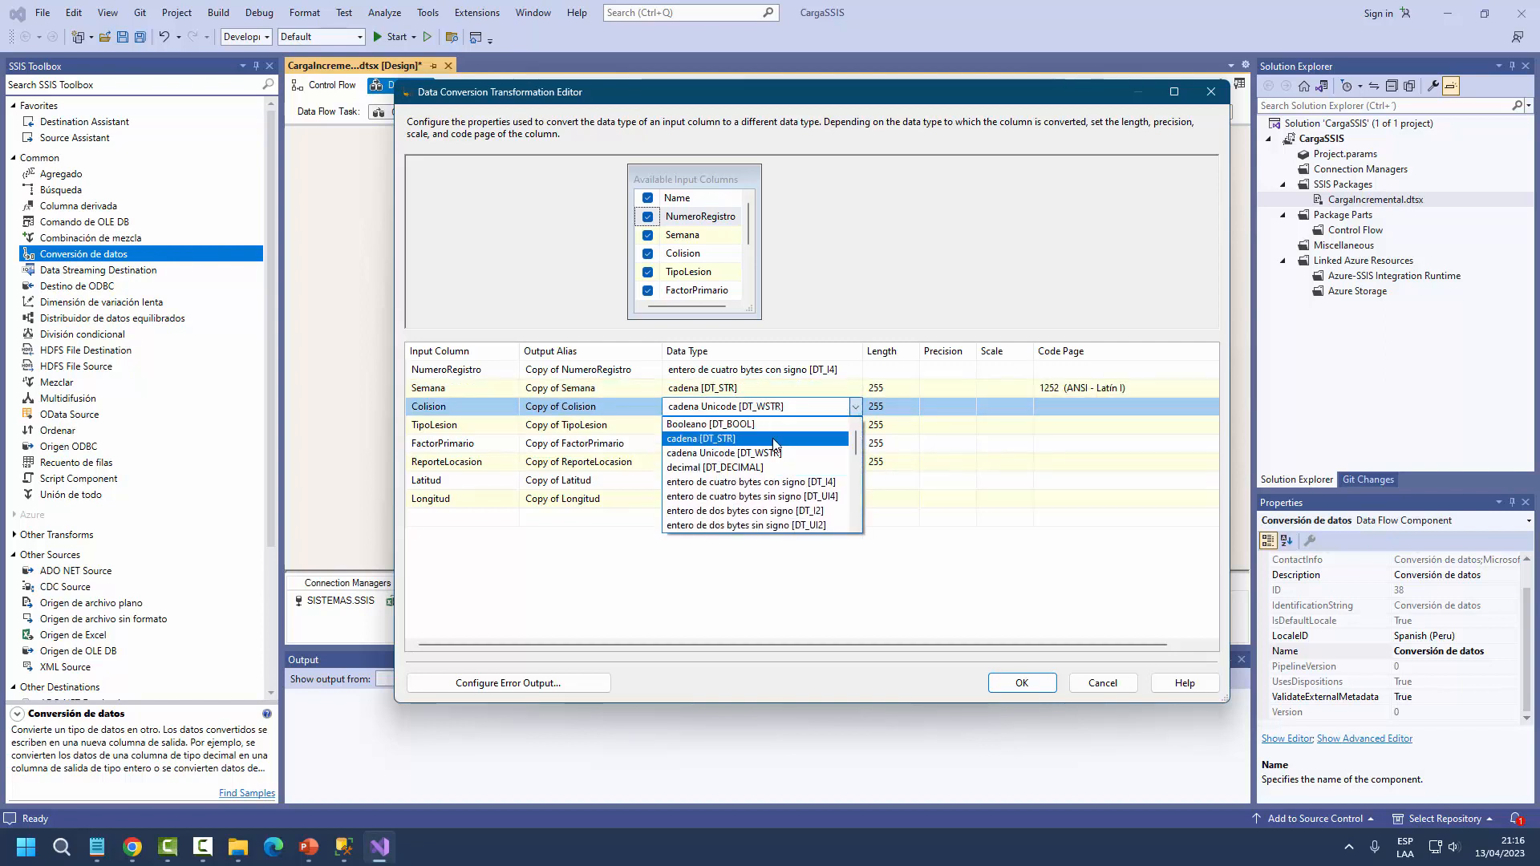
{"action": "left_click", "coordinate": [834, 425]}
- Set the conversion data type of the TipoLesion, FactorPrimario and ReporteLocasion columns to cadena [DT_STR]
{"action": "left_click", "coordinate": [834, 430]}
{"action": "left_click", "coordinate": [855, 425]}
{"action": "scroll", "coordinate": [827, 482], "scroll_direction": "up", "scroll_amount": 2}
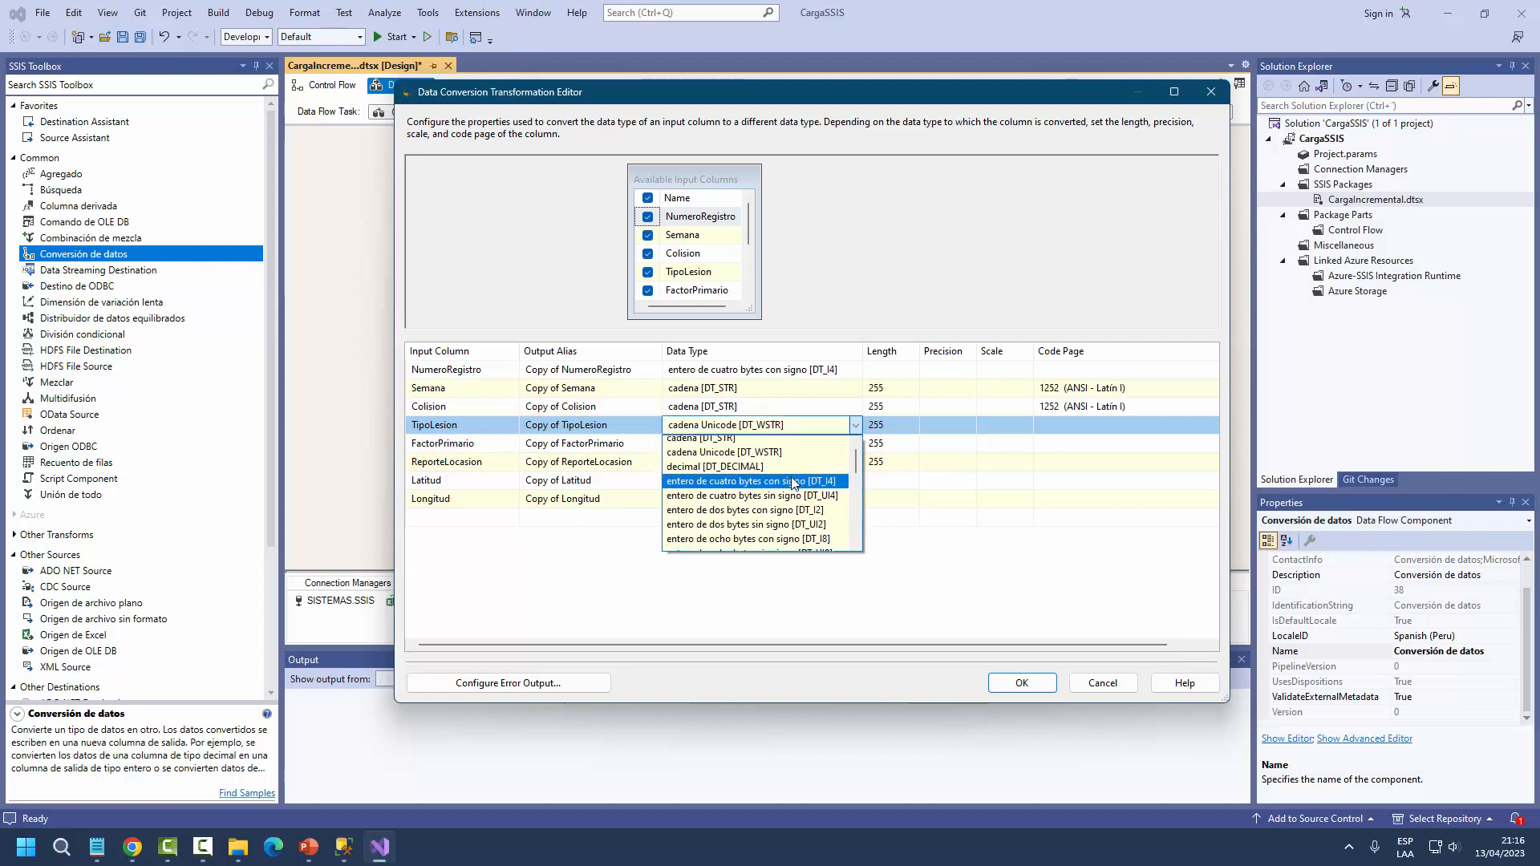
{"action": "left_click", "coordinate": [816, 453]}
{"action": "left_click", "coordinate": [818, 443]}
{"action": "left_click", "coordinate": [855, 444]}
{"action": "scroll", "coordinate": [784, 490], "scroll_direction": "up", "scroll_amount": 2}
{"action": "left_click", "coordinate": [765, 478]}
{"action": "left_click", "coordinate": [822, 461]}
{"action": "left_click", "coordinate": [855, 462]}
{"action": "scroll", "coordinate": [770, 514], "scroll_direction": "up", "scroll_amount": 2}
{"action": "left_click", "coordinate": [771, 497]}
- Set the conversion data type of the Latitud and Longitud columns to cadena [DT_STR]
{"action": "left_click", "coordinate": [842, 480]}
{"action": "left_click", "coordinate": [855, 481]}
{"action": "scroll", "coordinate": [769, 523], "scroll_direction": "up", "scroll_amount": 2}
{"action": "scroll", "coordinate": [775, 538], "scroll_direction": "down", "scroll_amount": 3}
{"action": "scroll", "coordinate": [775, 543], "scroll_direction": "up", "scroll_amount": 6}
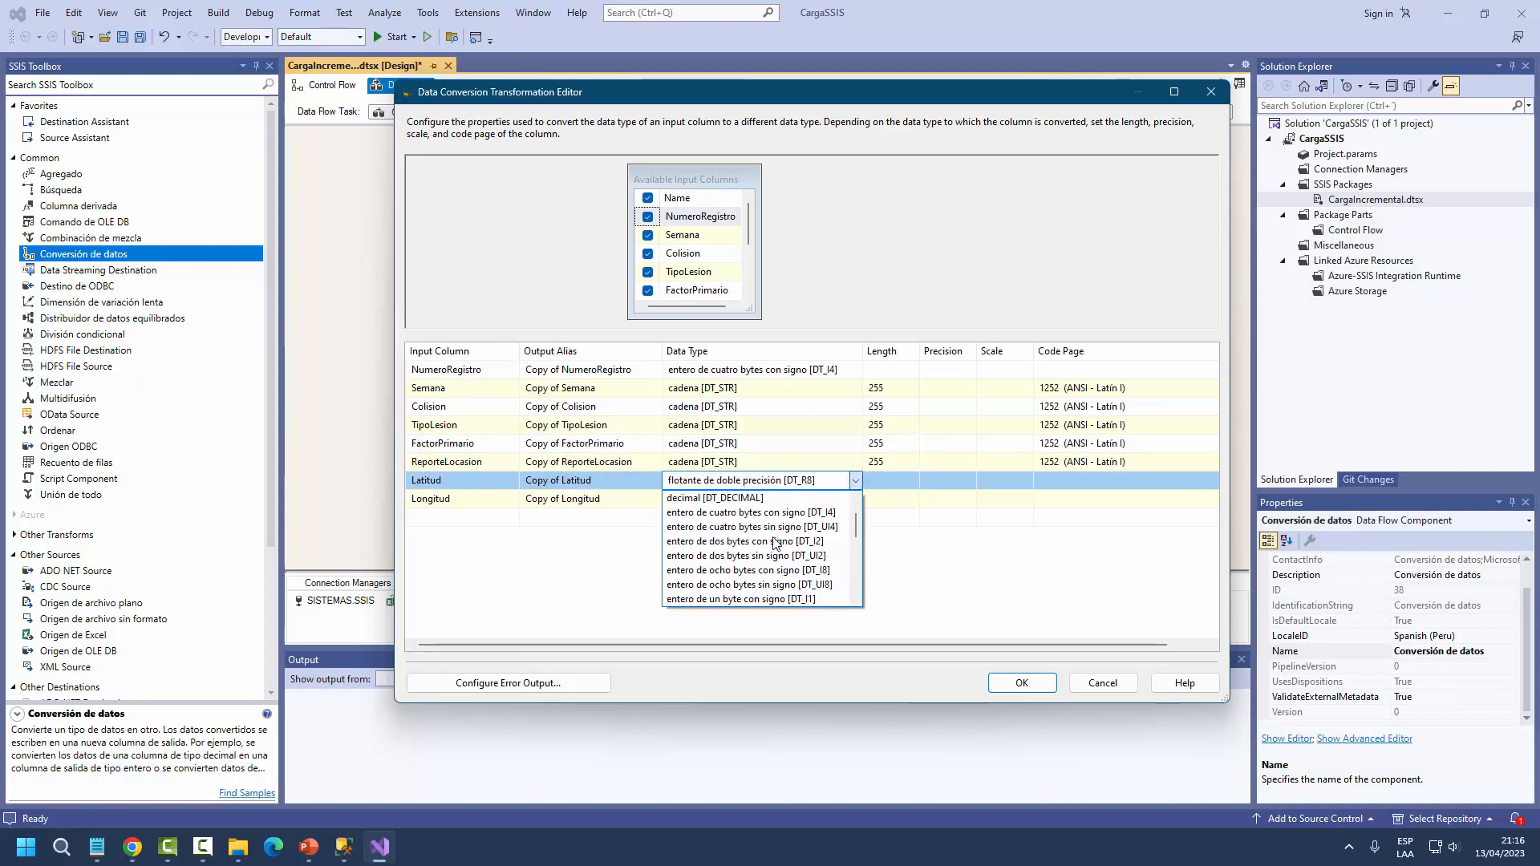
{"action": "left_click", "coordinate": [702, 512]}
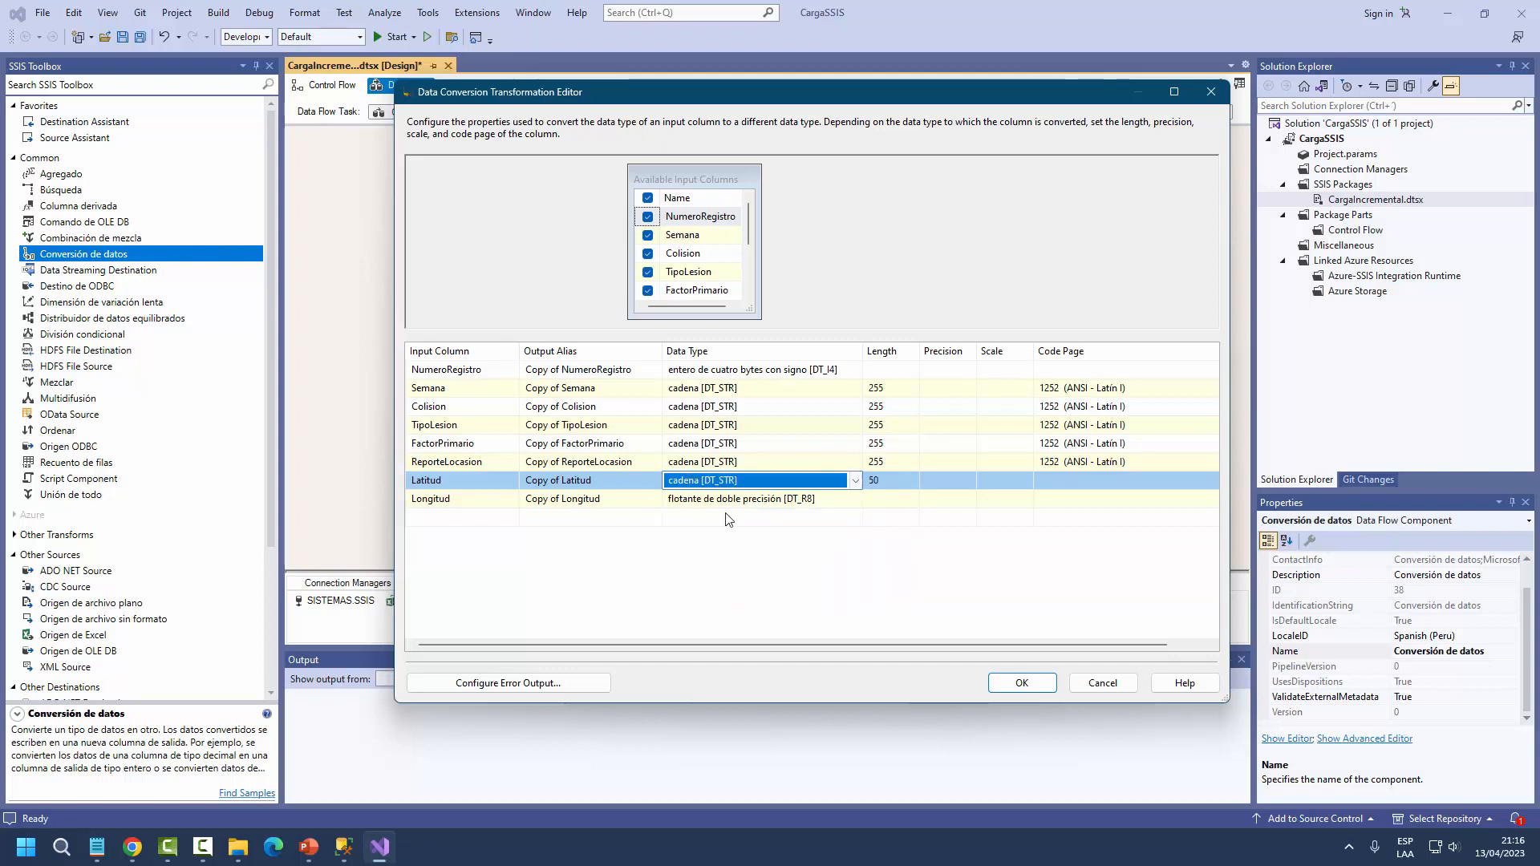
{"action": "left_click", "coordinate": [844, 500]}
{"action": "left_click", "coordinate": [854, 500]}
{"action": "scroll", "coordinate": [760, 545], "scroll_direction": "up", "scroll_amount": 2}
{"action": "scroll", "coordinate": [761, 544], "scroll_direction": "up", "scroll_amount": 3}
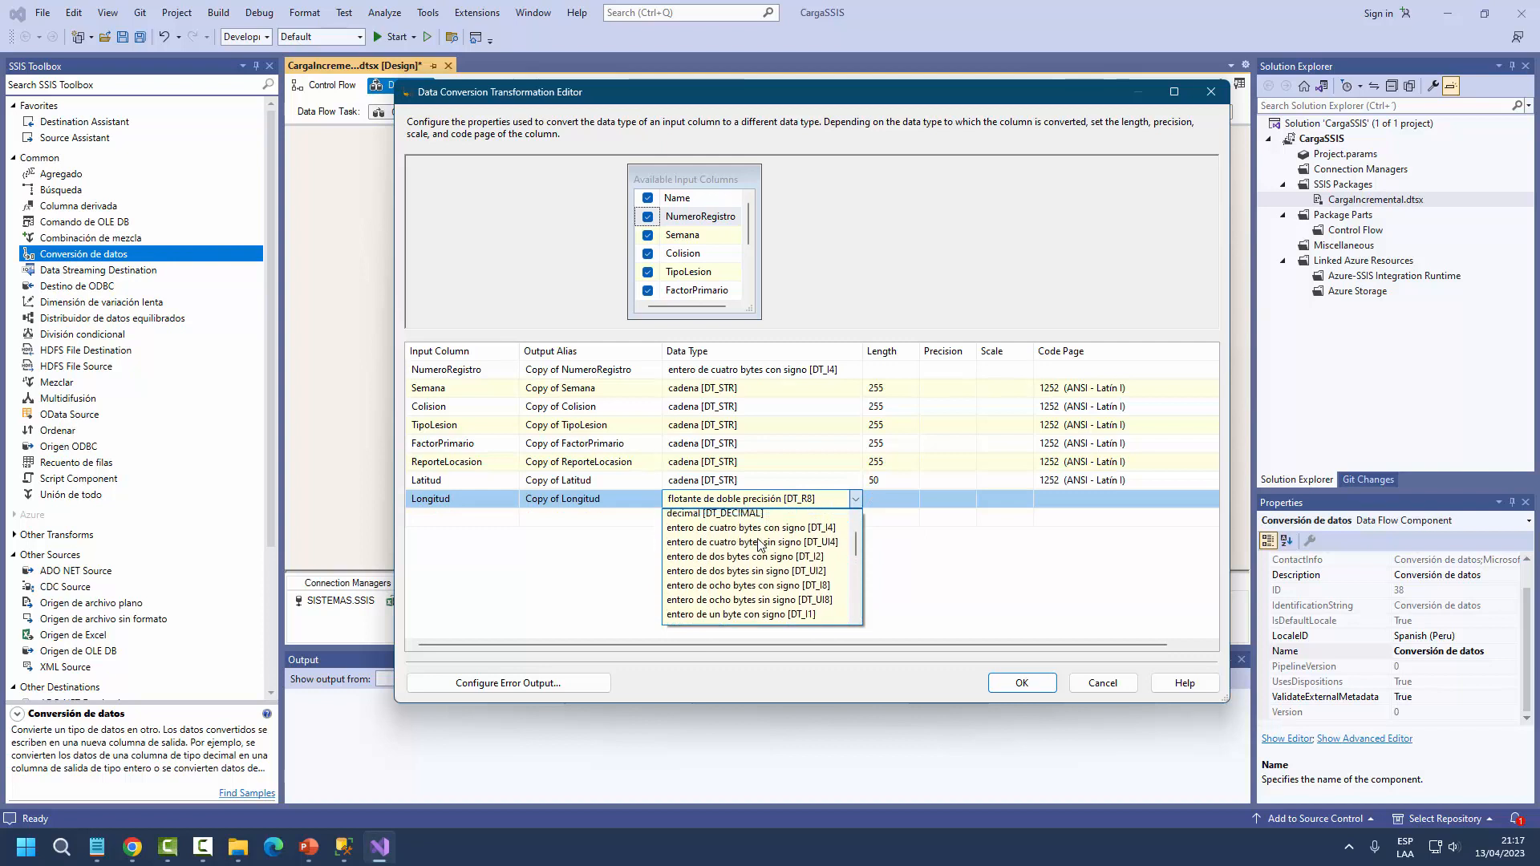
{"action": "left_click", "coordinate": [737, 531]}
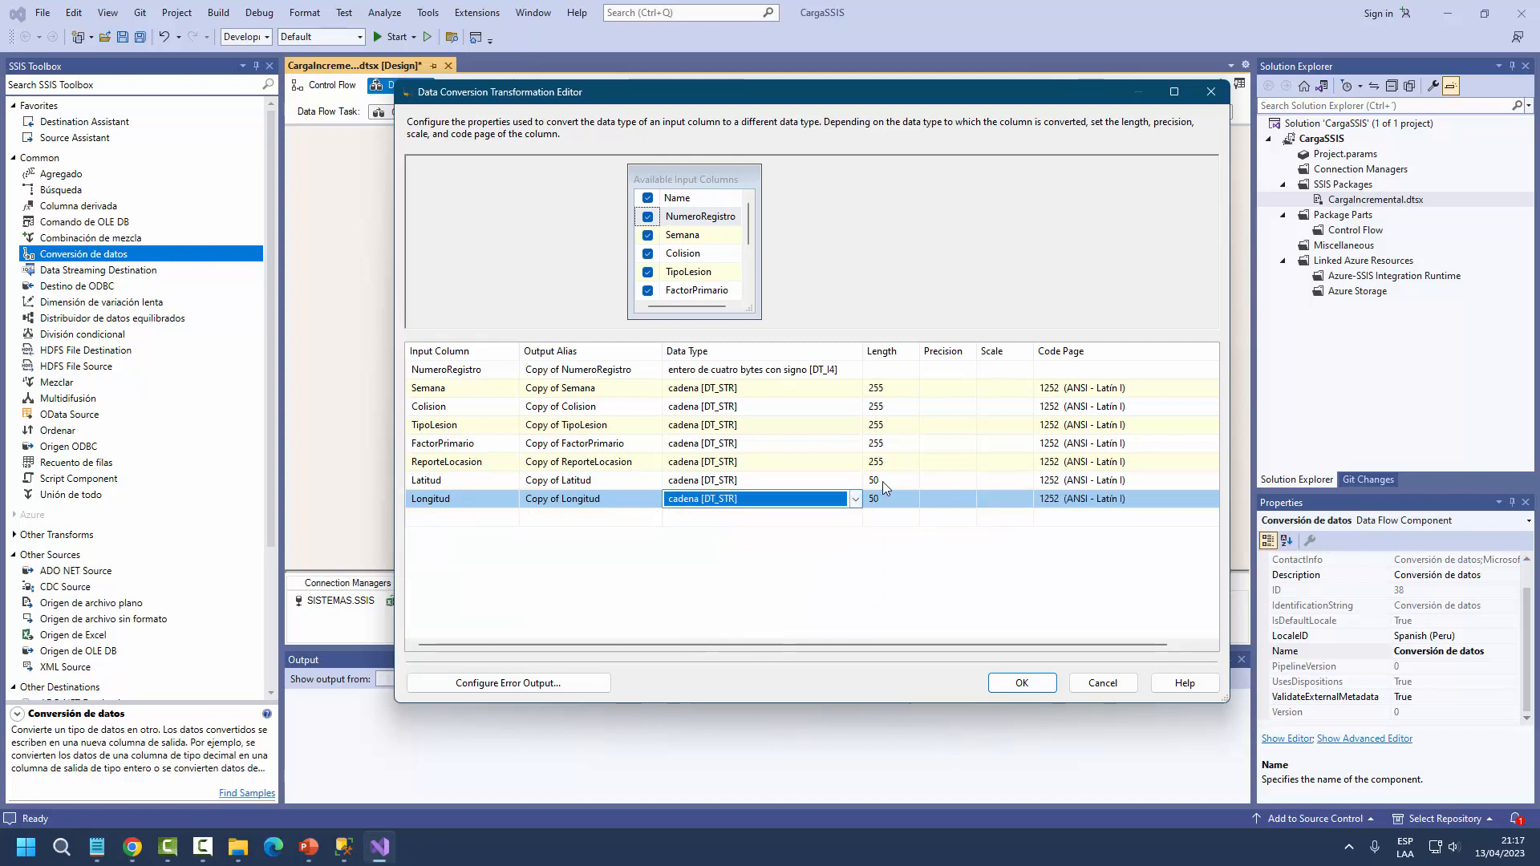
- Set the length of the converted Latitud and Longitud columns to 255 and accept the data conversion settings
{"action": "left_click", "coordinate": [883, 482]}
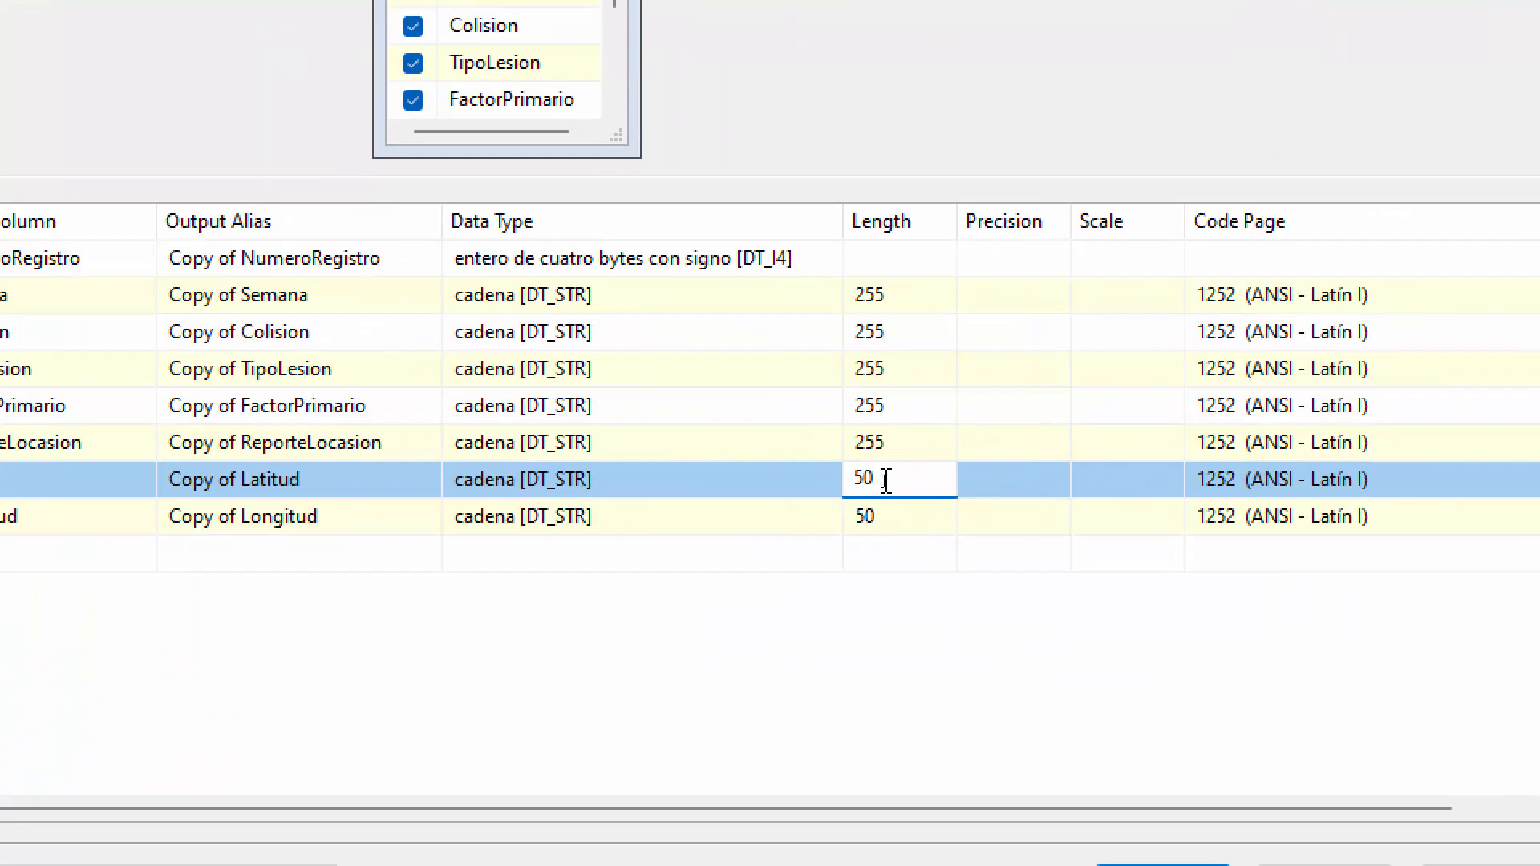
{"action": "double_click", "coordinate": [885, 480]}
{"action": "type", "text": "2555"}
{"action": "key", "text": "BackSpace"}
{"action": "left_click", "coordinate": [908, 518]}
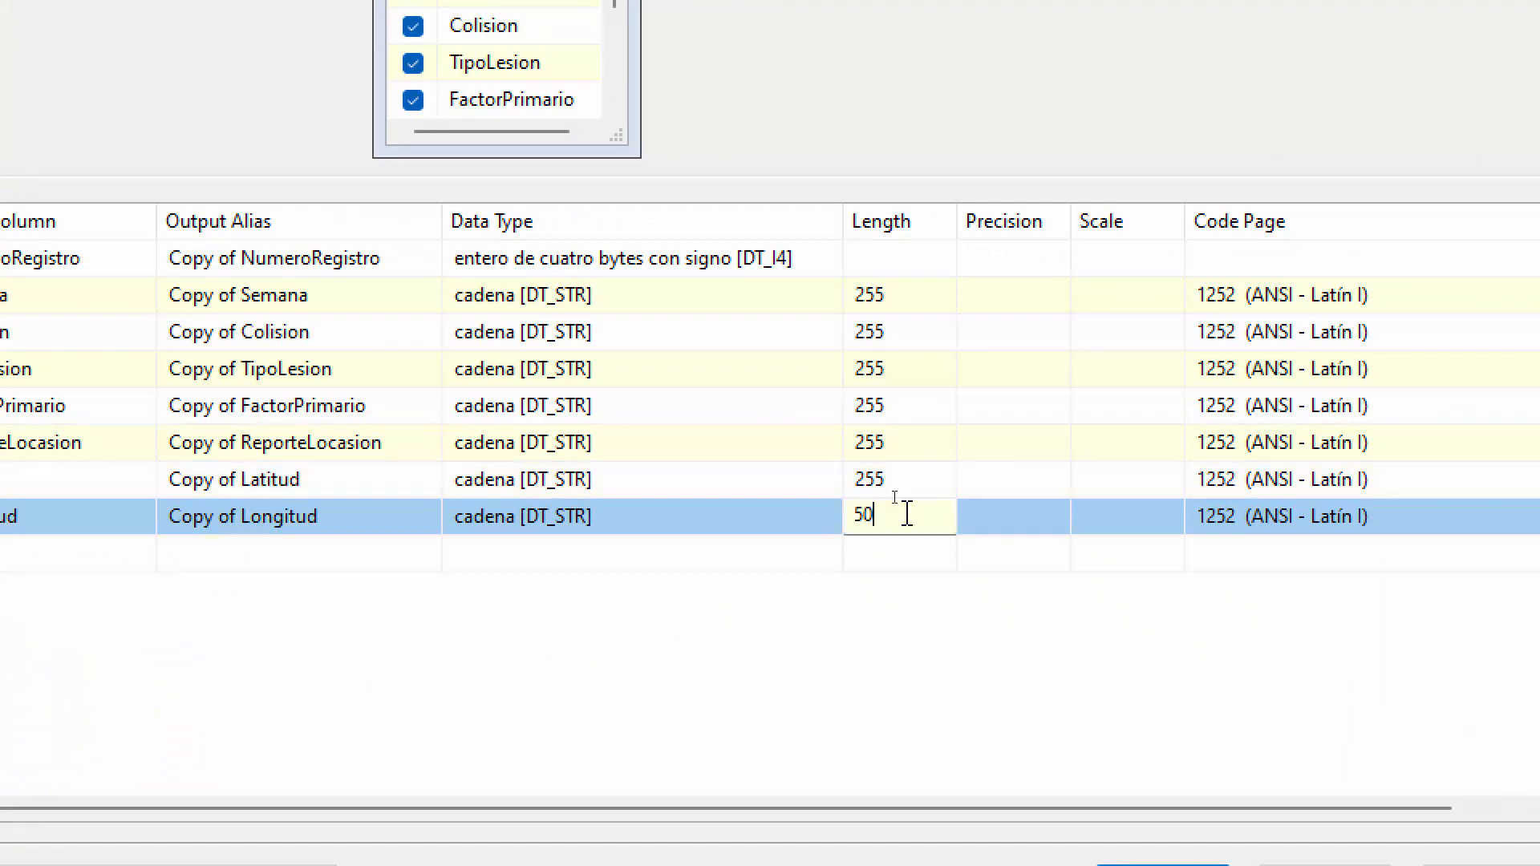
{"action": "left_click_drag", "start_coordinate": [898, 513], "coordinate": [835, 528]}
{"action": "type", "text": "2555"}
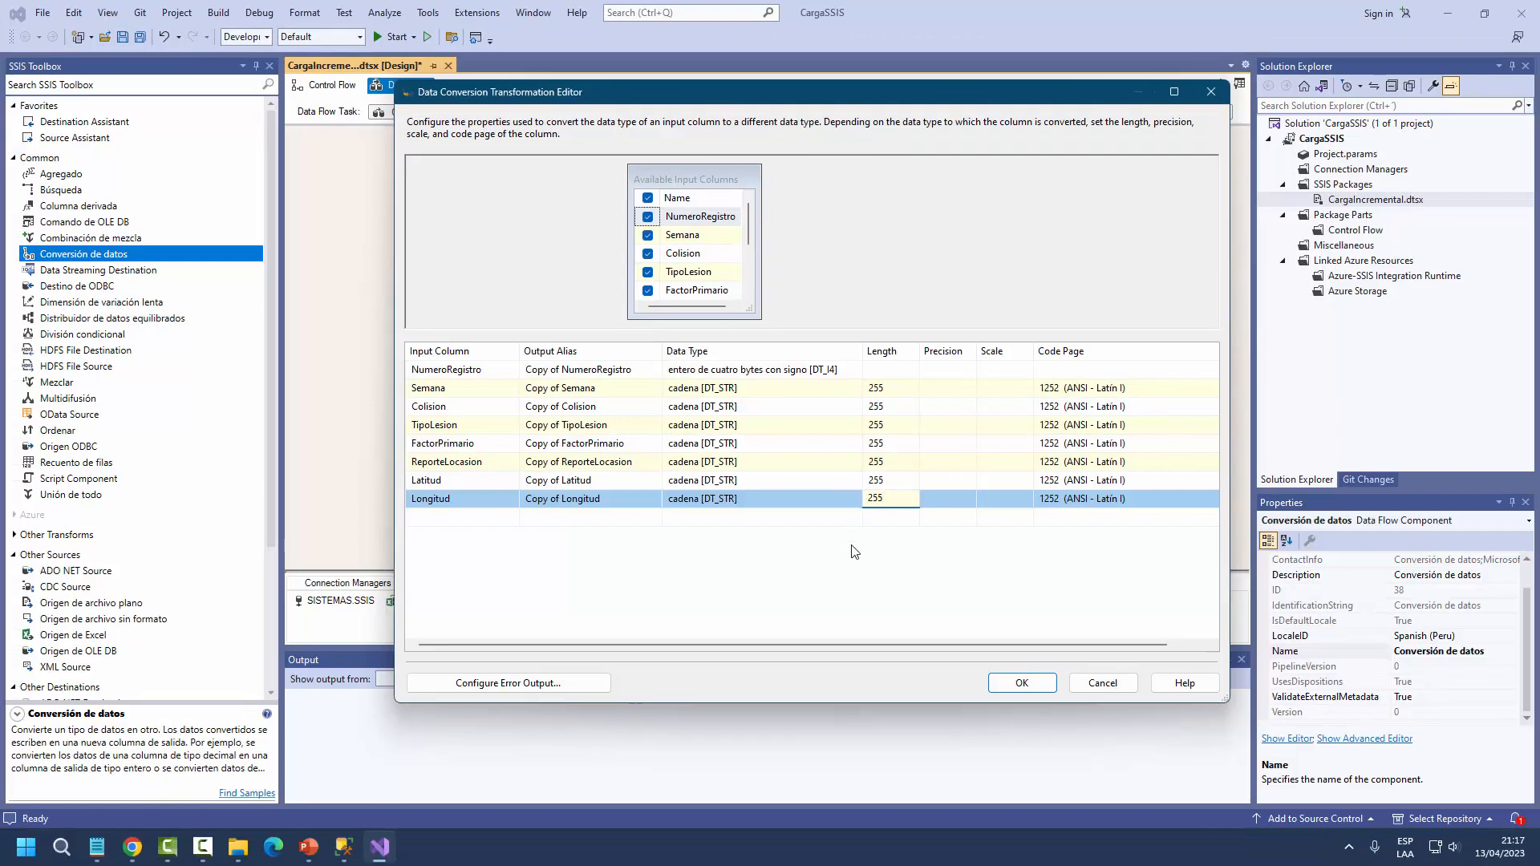
{"action": "left_click", "coordinate": [853, 552]}
{"action": "left_click", "coordinate": [1022, 683]}
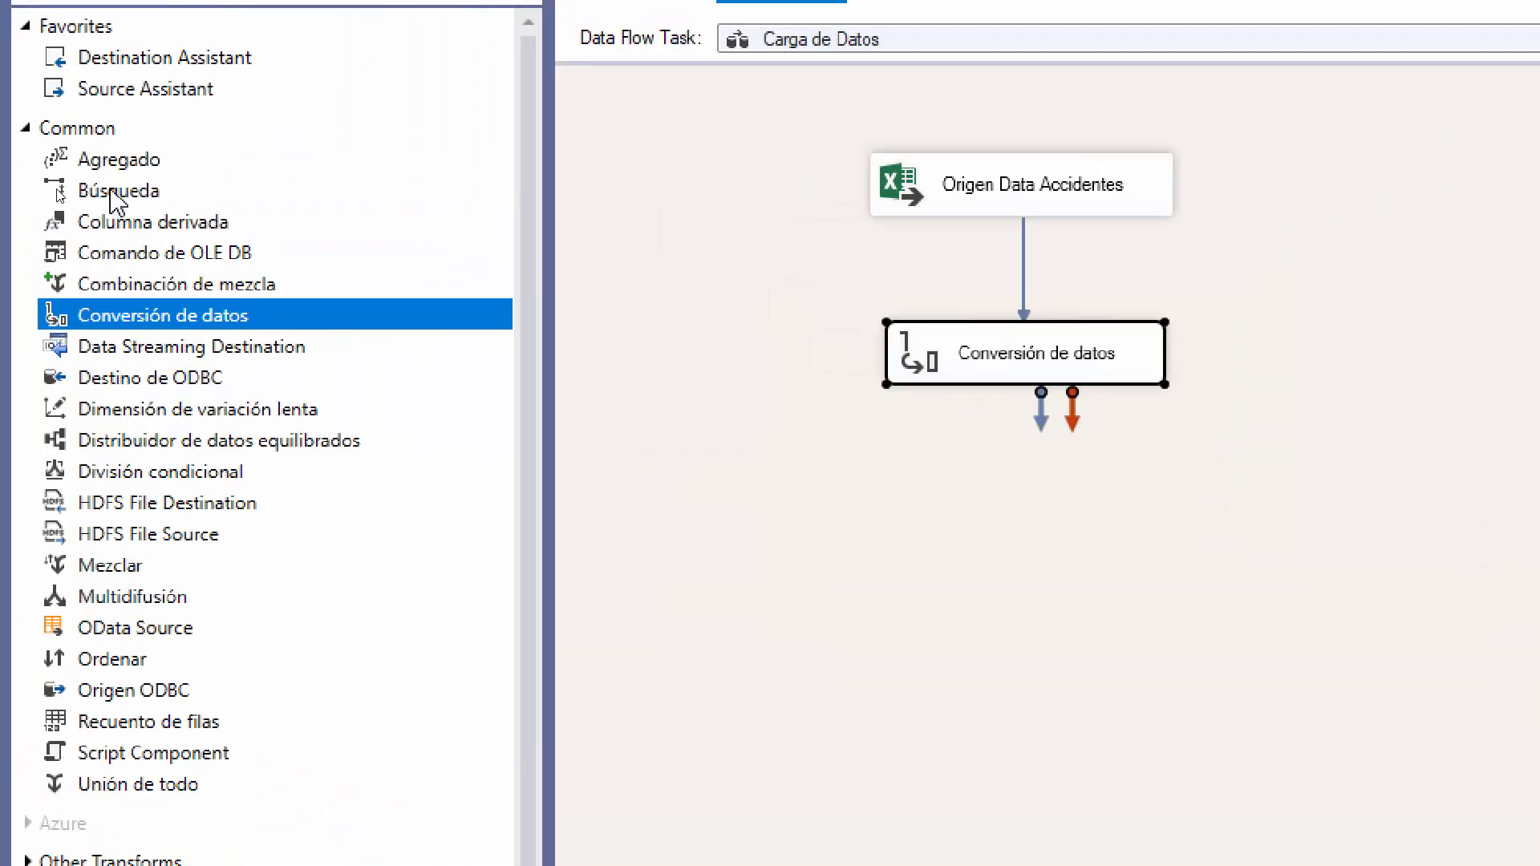
- Add a Columna derivada transformation below Conversión de datos and connect the conversion's output to it
{"action": "left_click", "coordinate": [128, 222]}
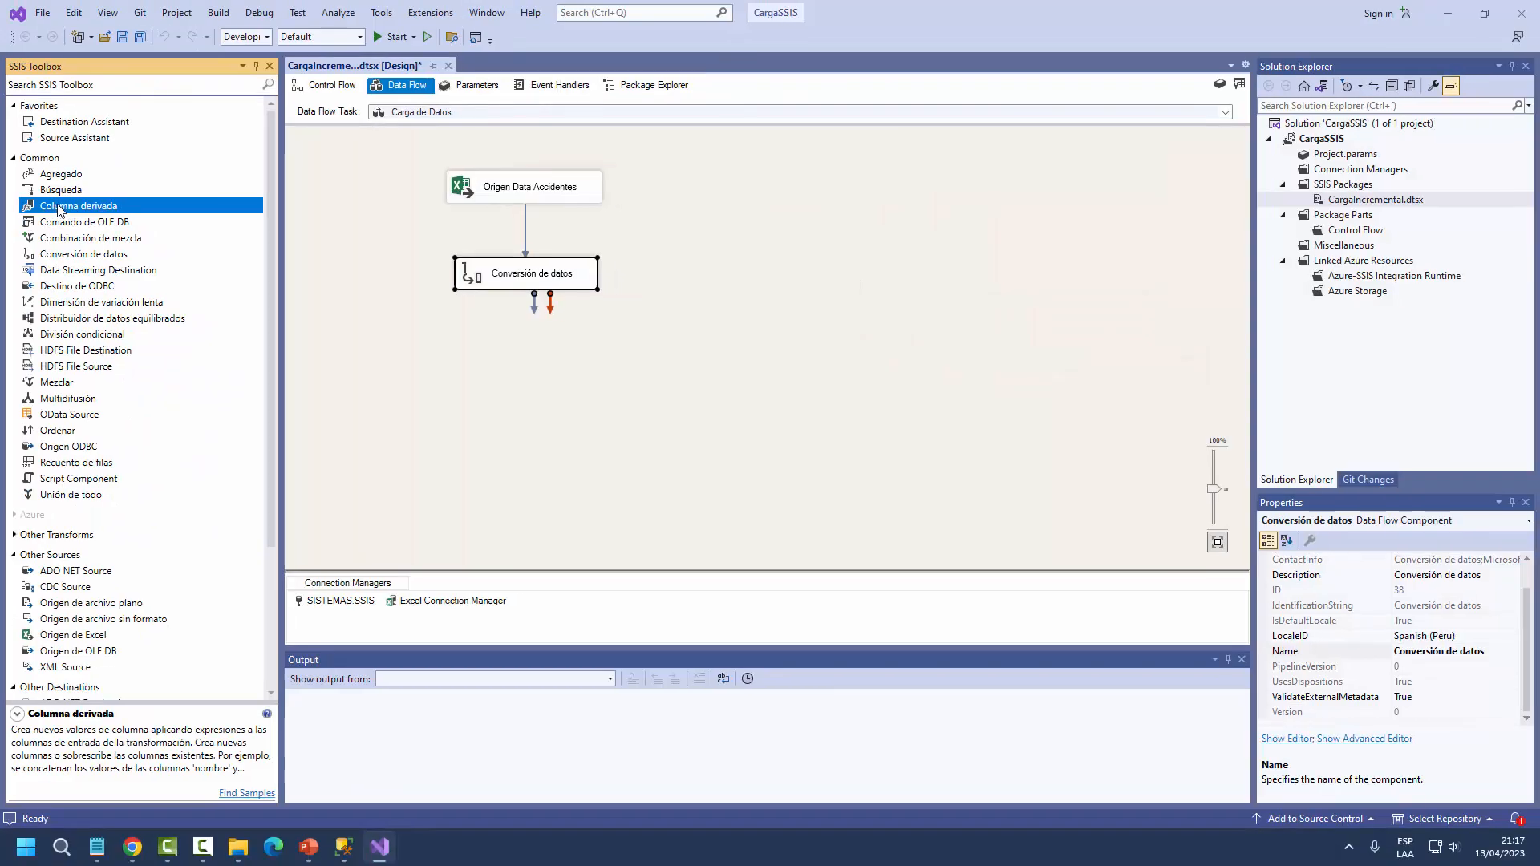
{"action": "left_click_drag", "start_coordinate": [129, 223], "coordinate": [1014, 546]}
{"action": "left_click_drag", "start_coordinate": [507, 368], "coordinate": [507, 368]}
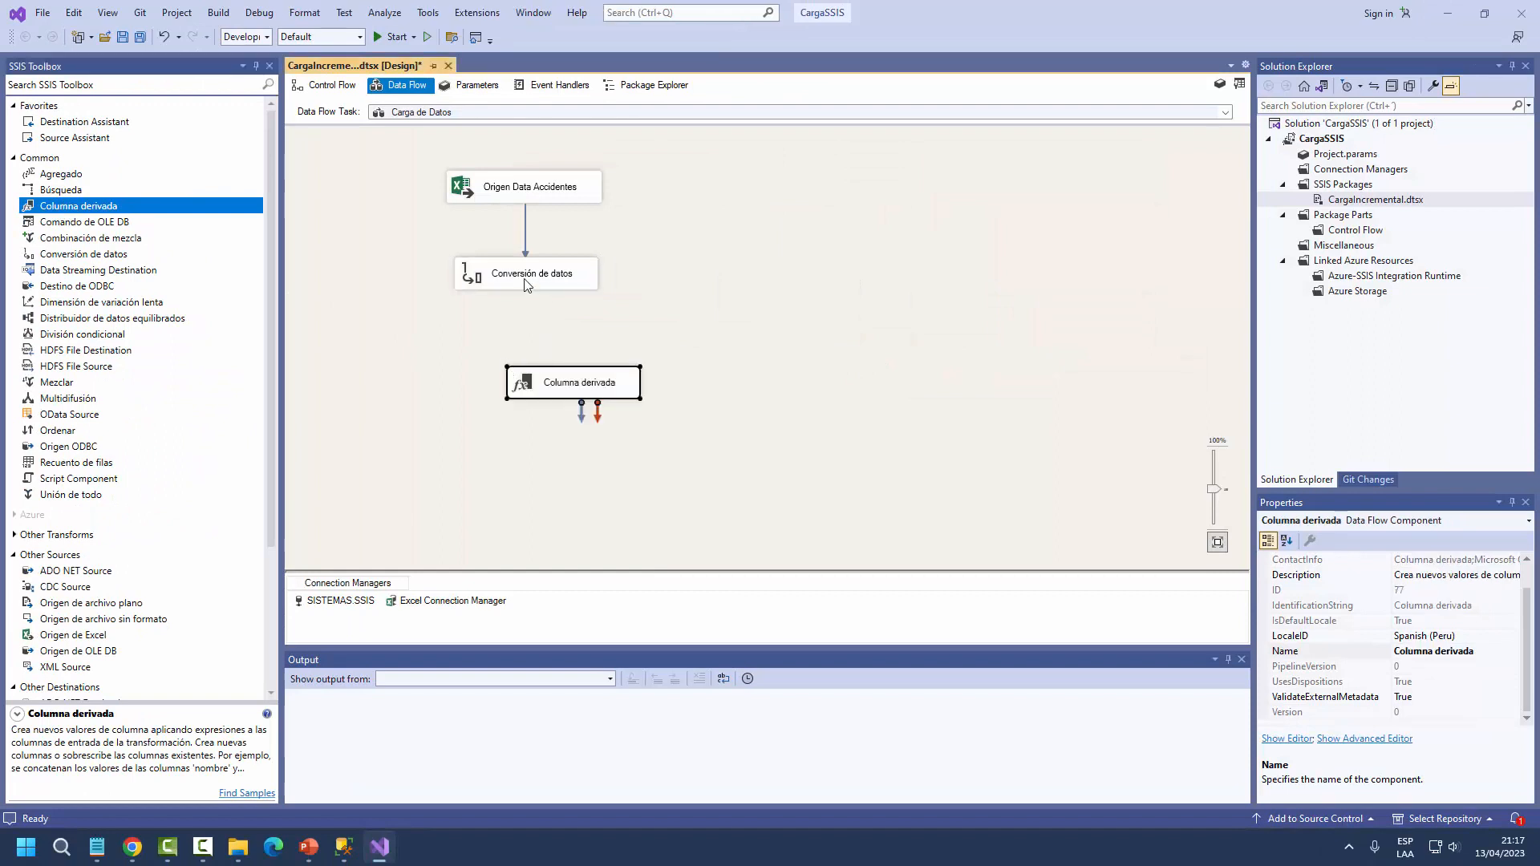
{"action": "left_click", "coordinate": [535, 310]}
{"action": "left_click_drag", "start_coordinate": [536, 312], "coordinate": [556, 372]}
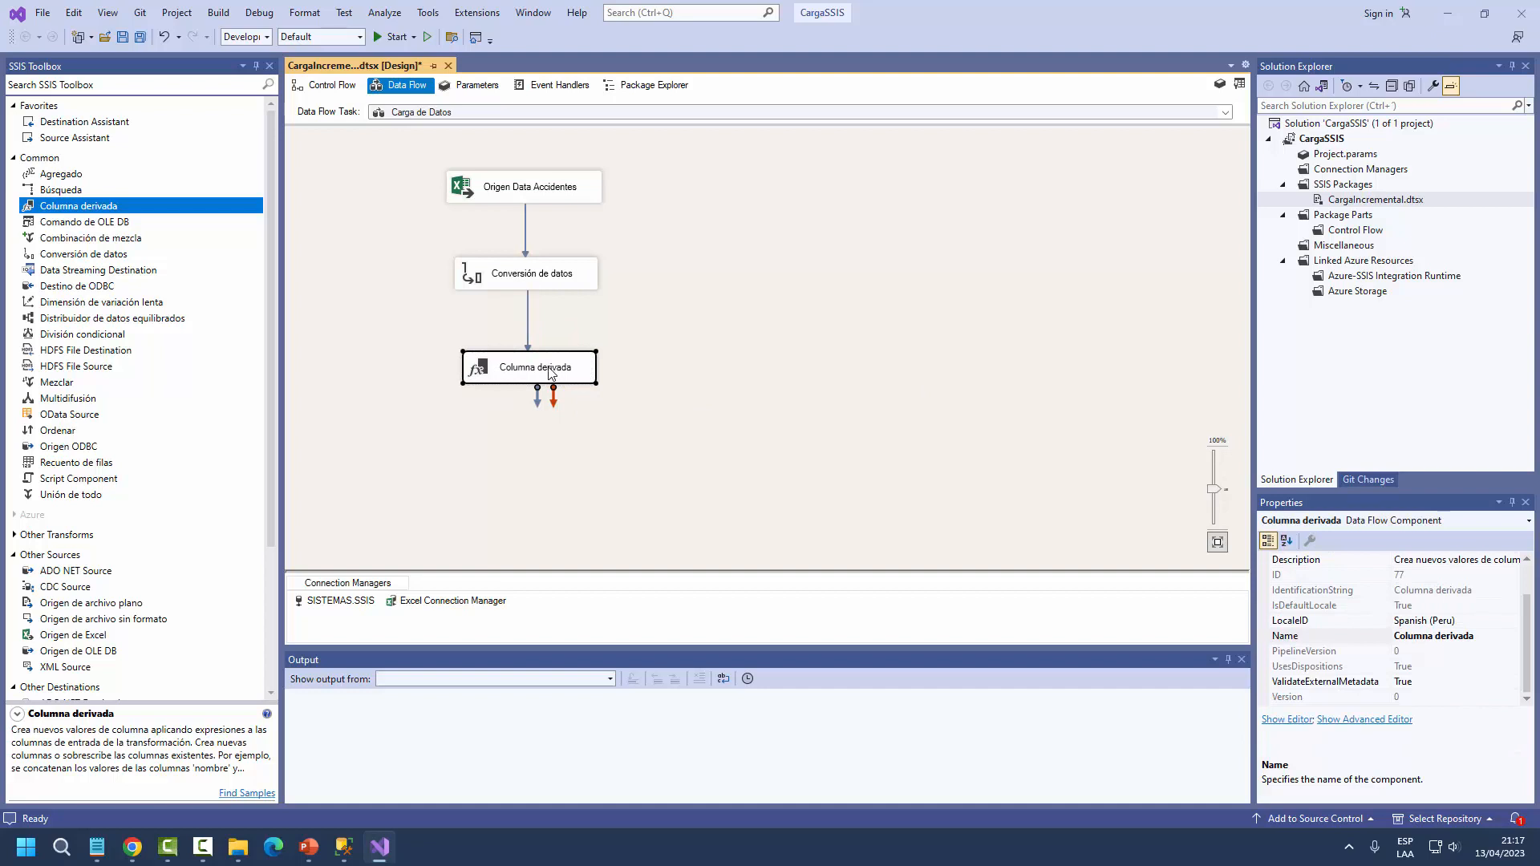
- In Columna derivada, add a new column named PERIODO with the expression @[User::PERIODO], and check its data type
{"action": "double_click", "coordinate": [550, 373]}
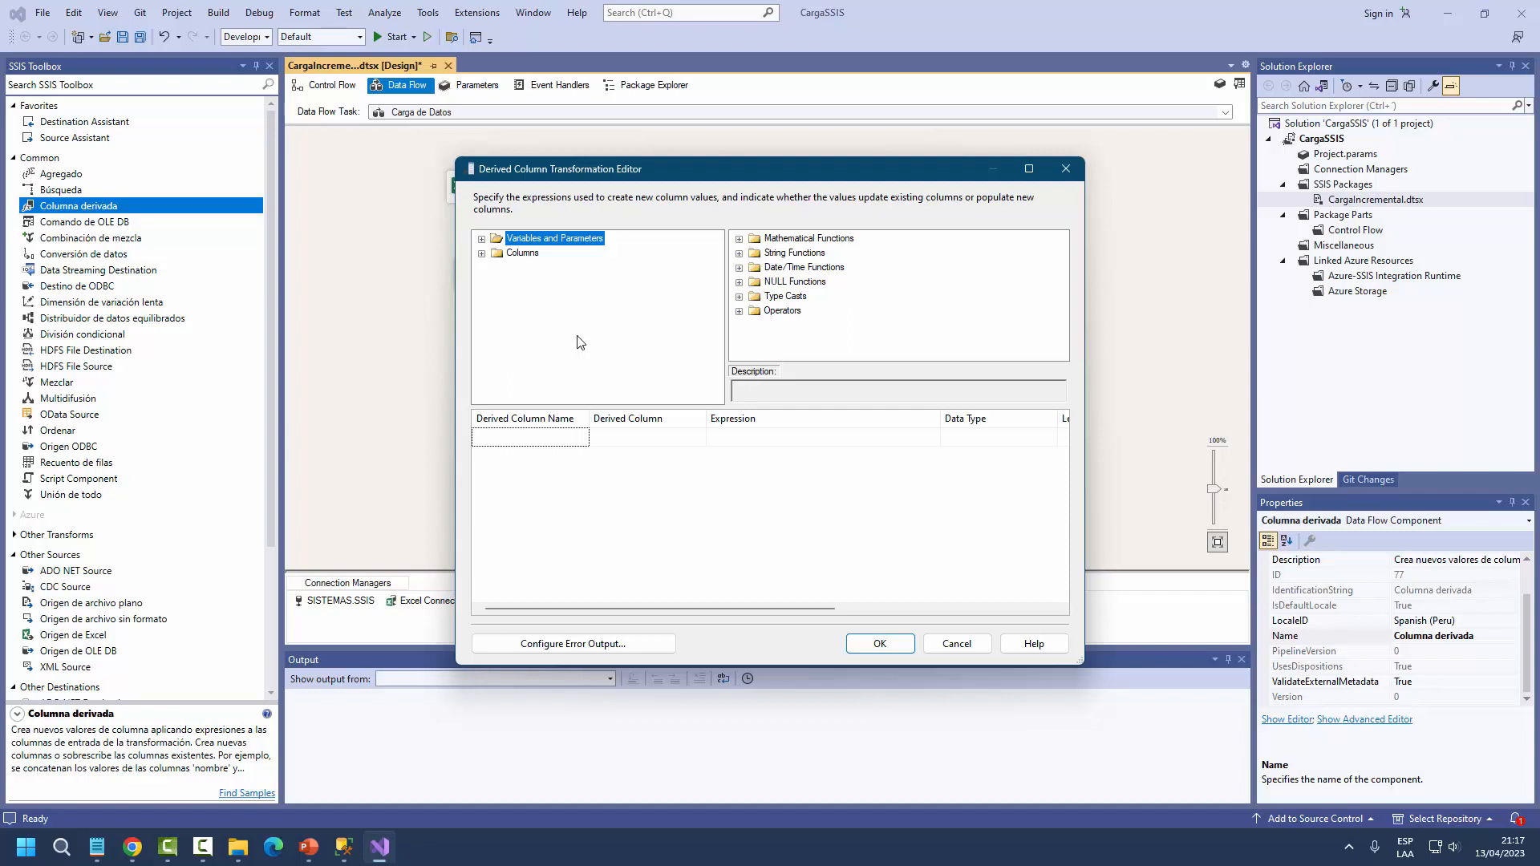
{"action": "left_click", "coordinate": [481, 239]}
{"action": "left_click_drag", "start_coordinate": [544, 271], "coordinate": [525, 438]}
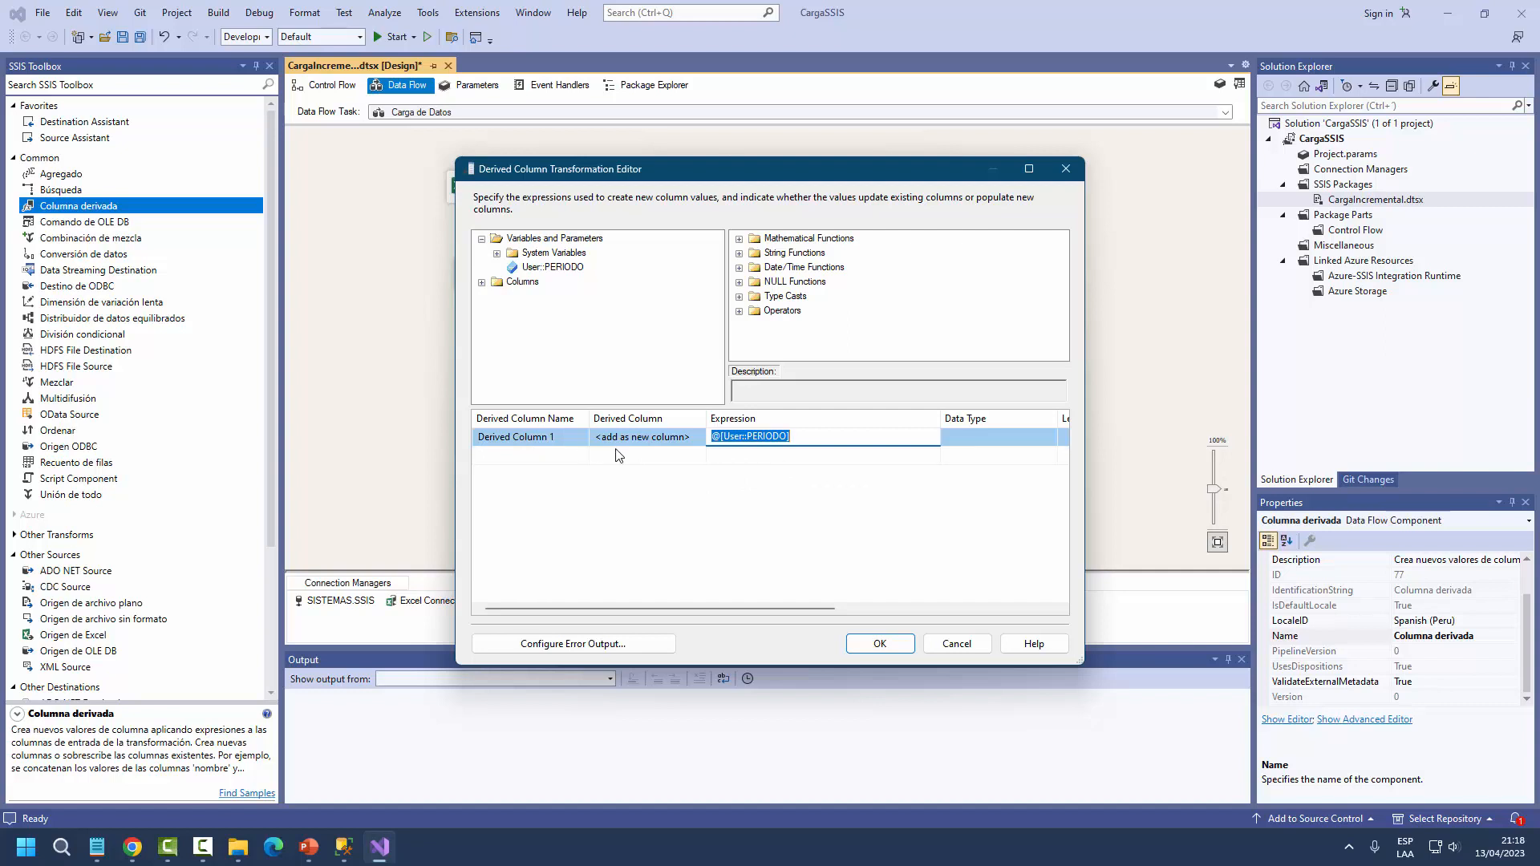
{"action": "left_click", "coordinate": [576, 436]}
{"action": "left_click", "coordinate": [479, 437]}
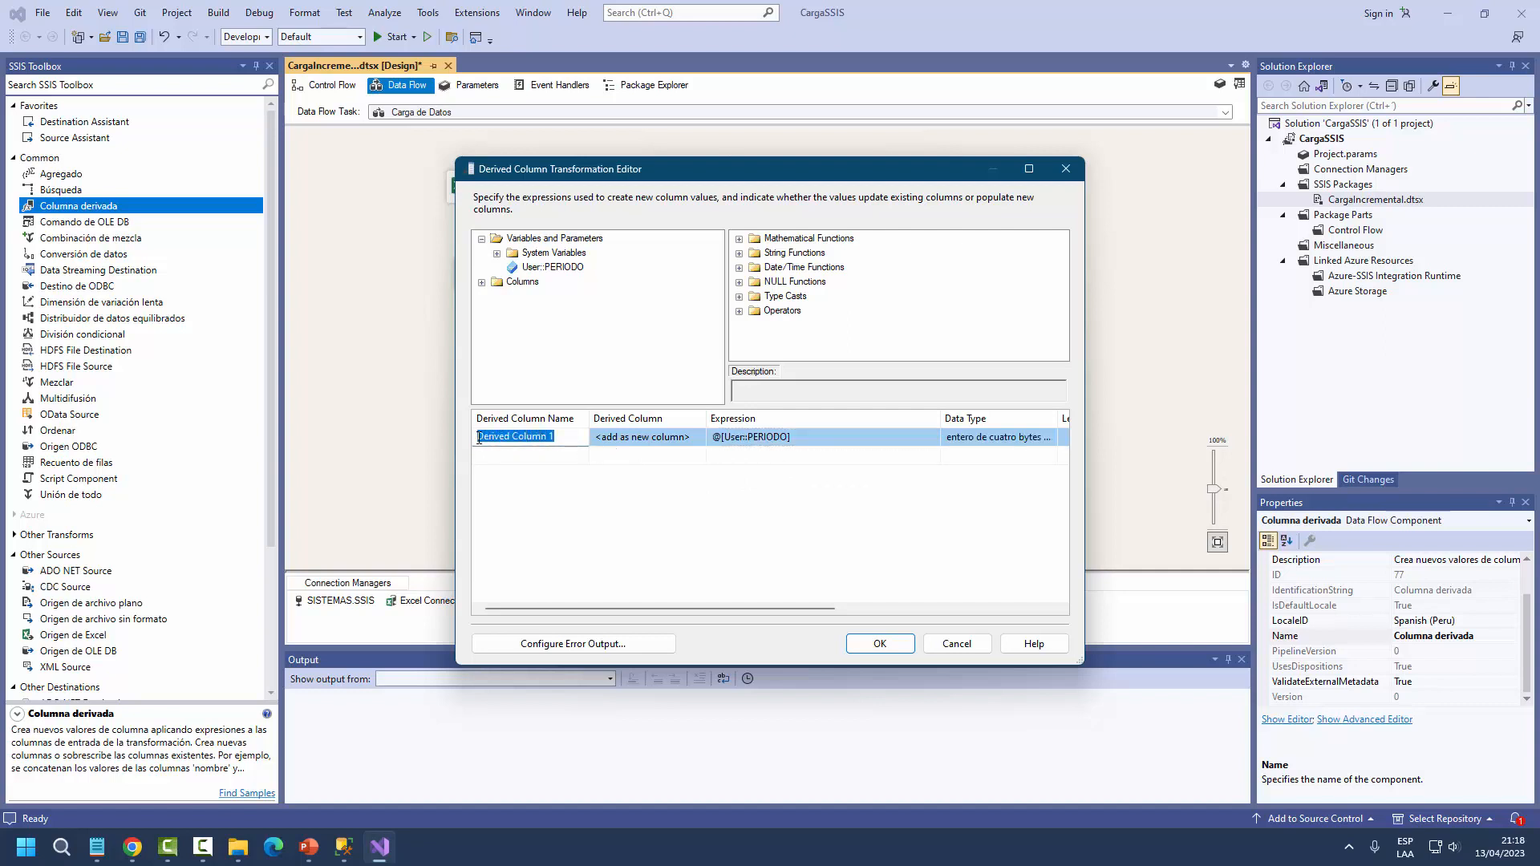
{"action": "type", "text": "PERIODO"}
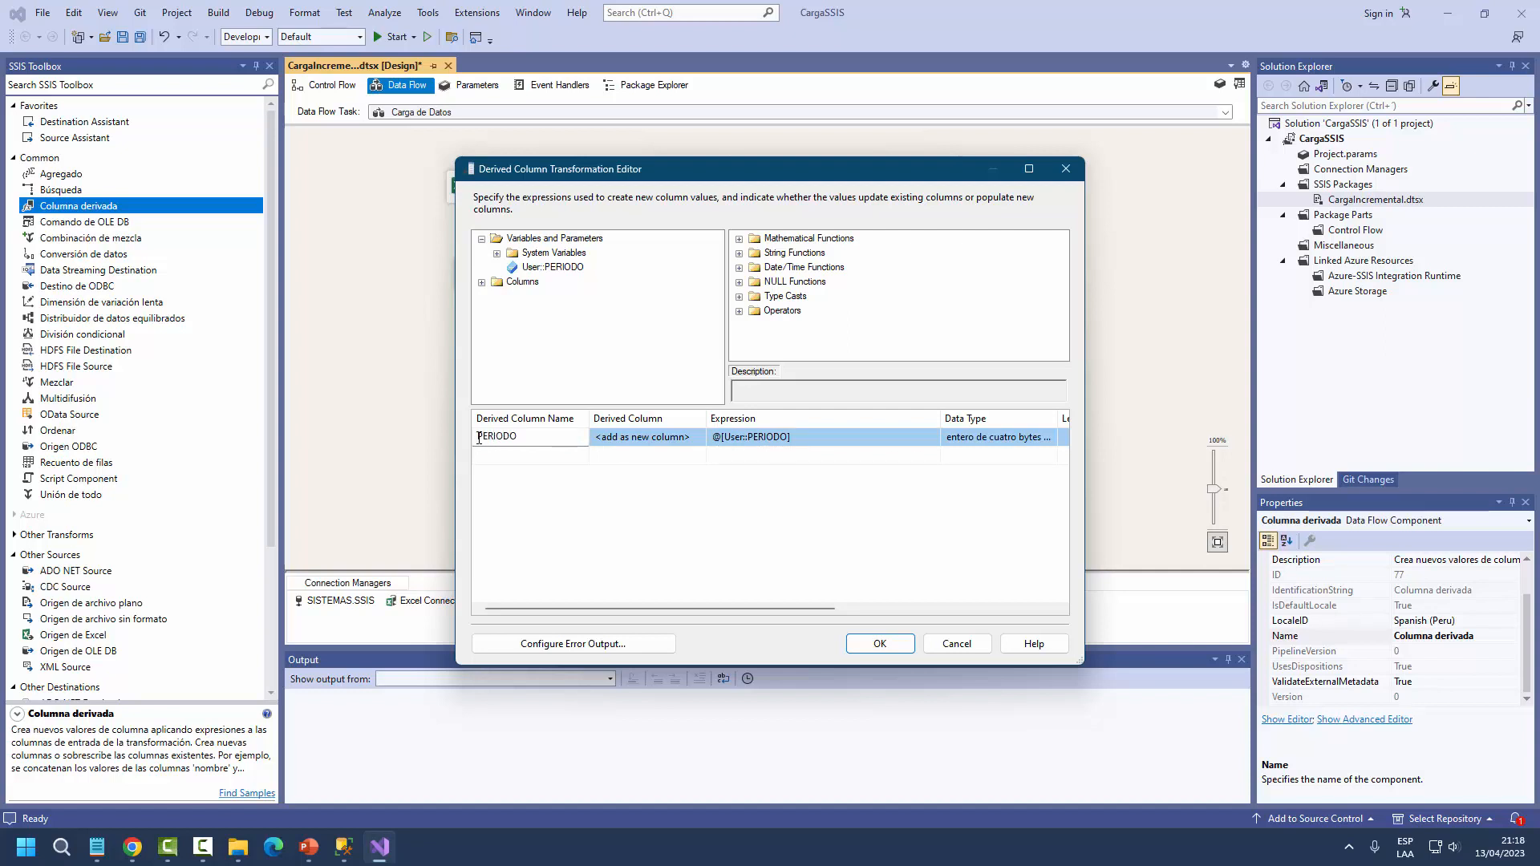
{"action": "left_click", "coordinate": [640, 497]}
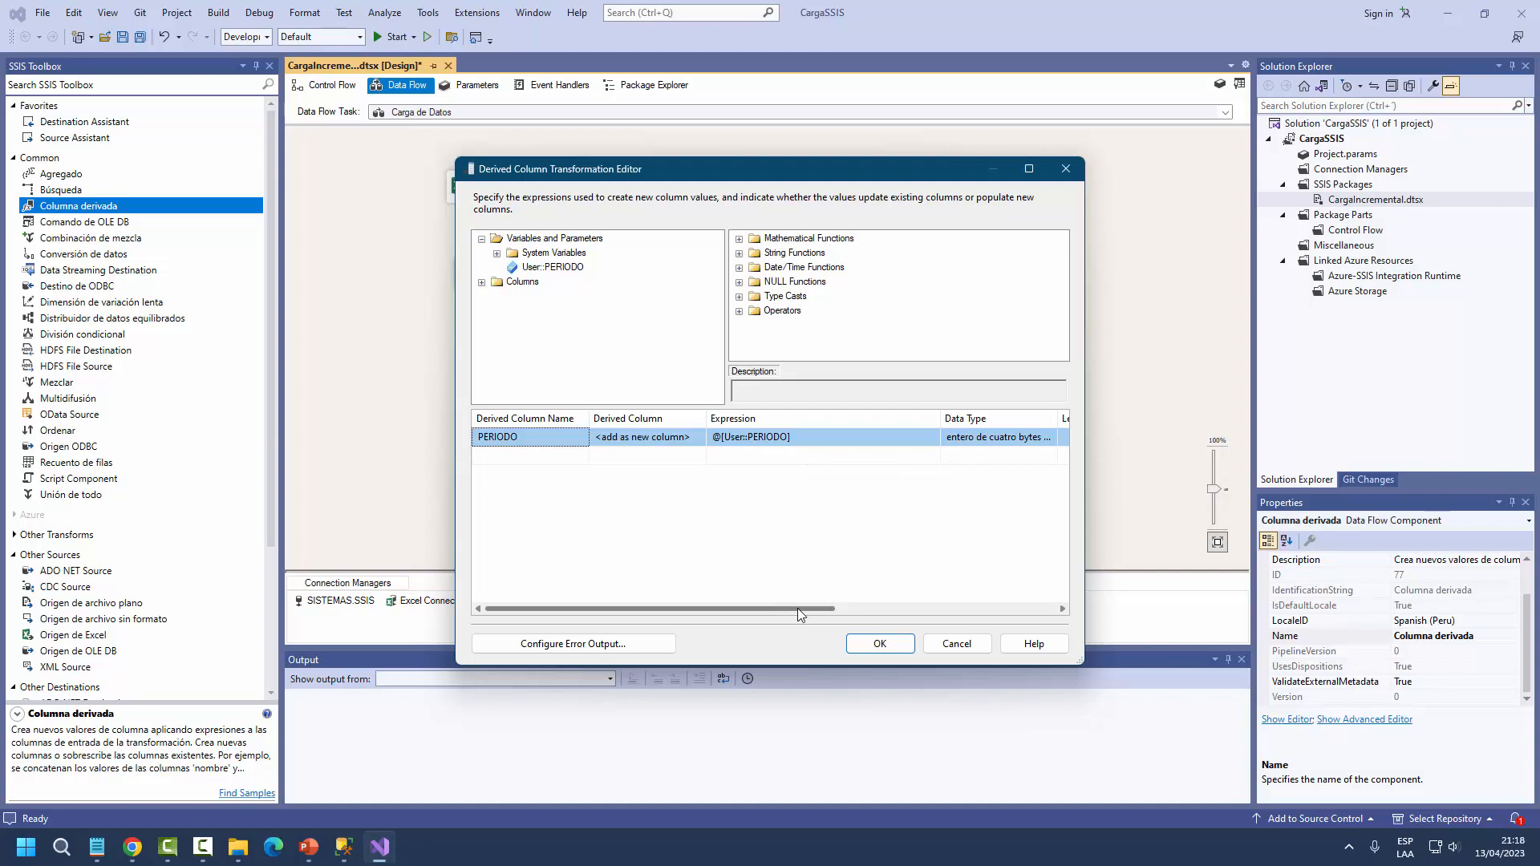
{"action": "left_click_drag", "start_coordinate": [793, 610], "coordinate": [988, 610]}
{"action": "left_click_drag", "start_coordinate": [688, 424], "coordinate": [772, 429]}
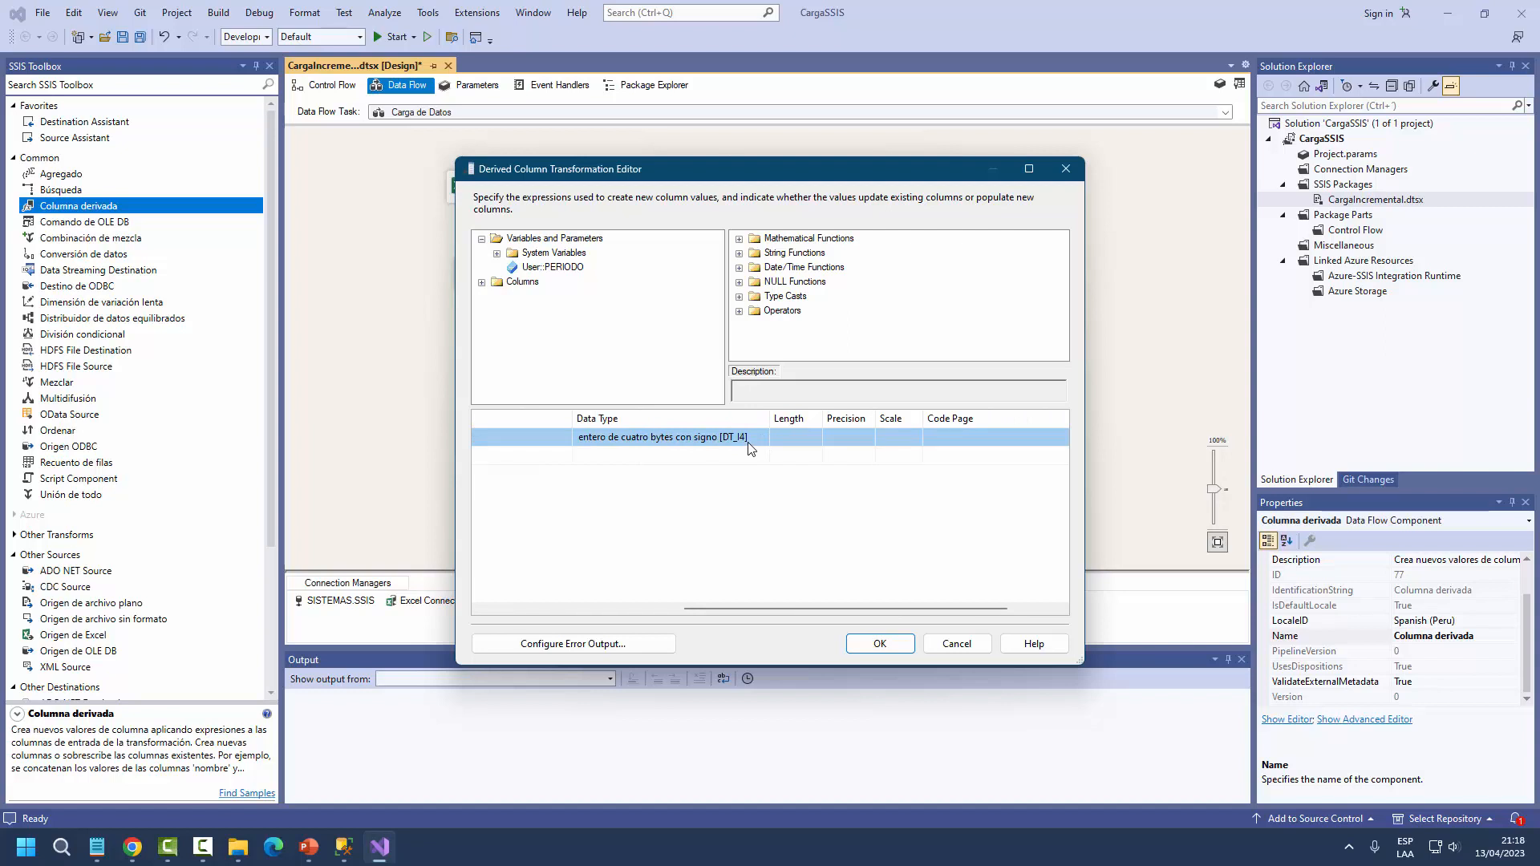
- Accept the derived column settings and move the three data flow components slightly closer together in a vertical column
{"action": "left_click_drag", "start_coordinate": [812, 608], "coordinate": [598, 616]}
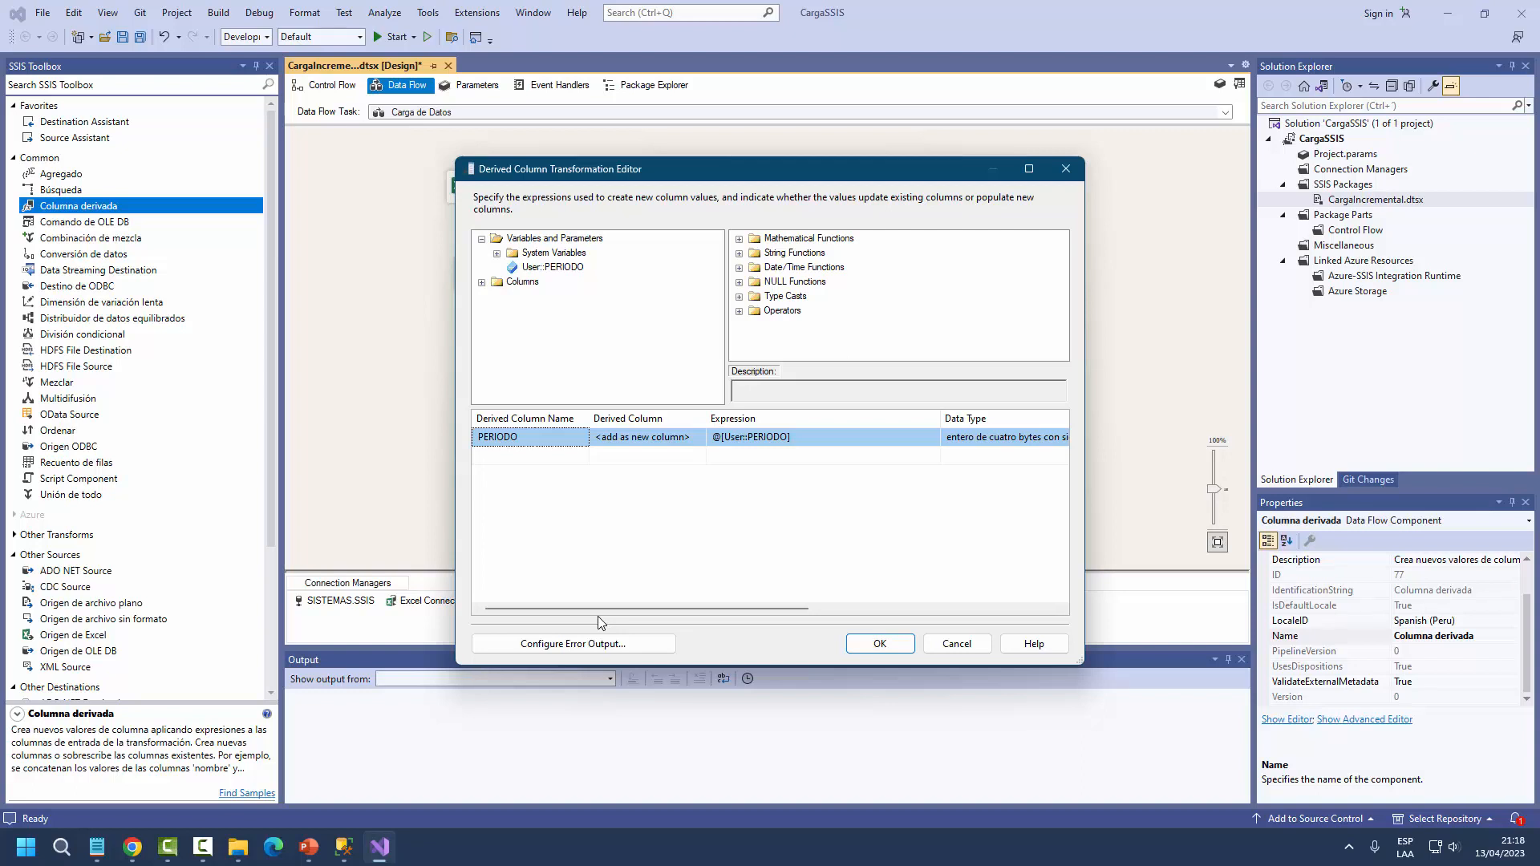
{"action": "left_click", "coordinate": [896, 647]}
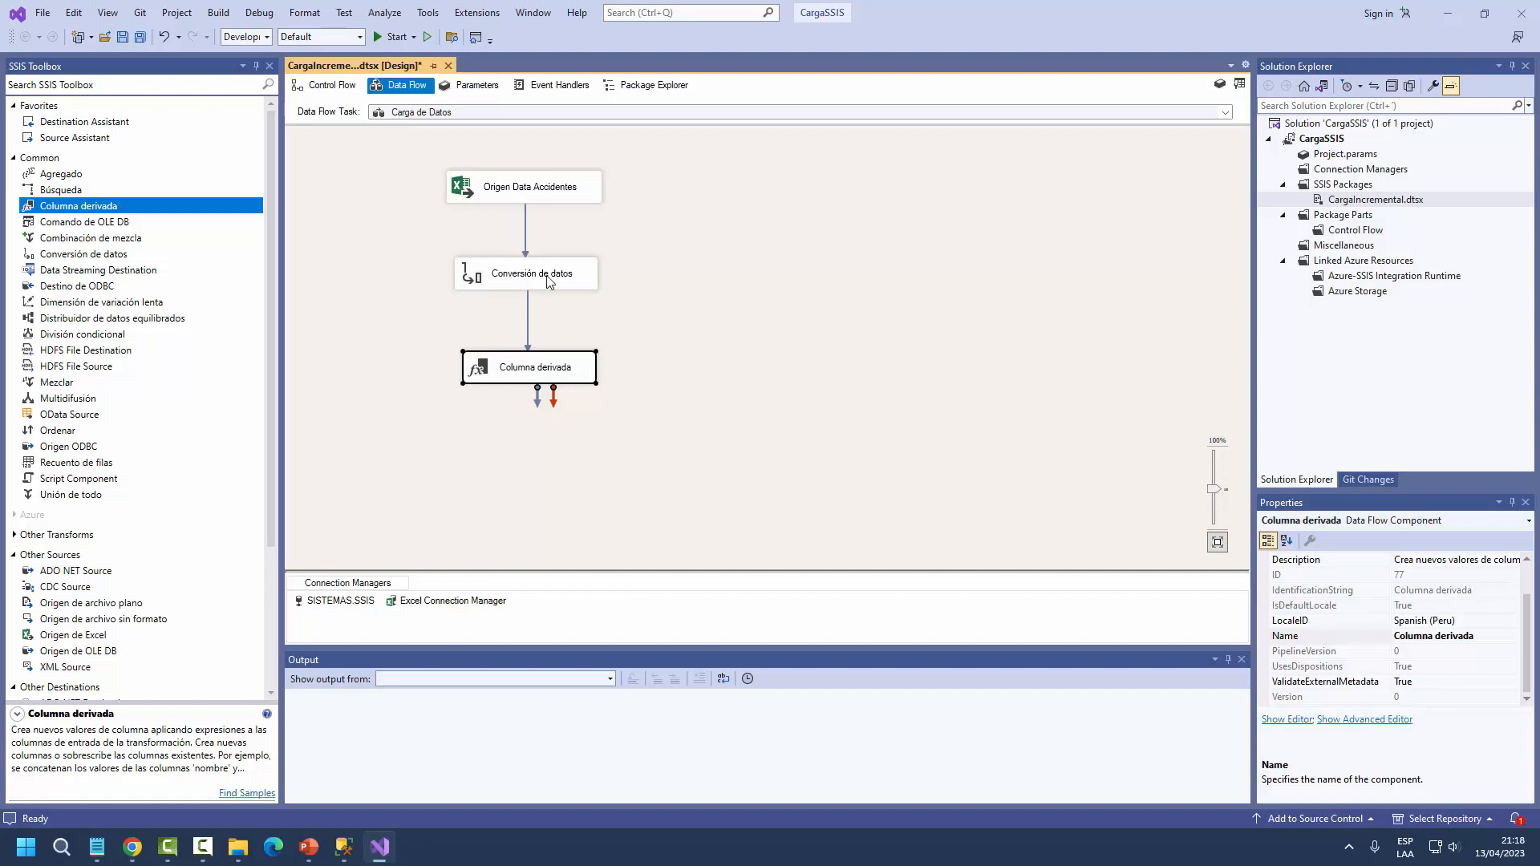
{"action": "left_click", "coordinate": [544, 188]}
{"action": "left_click_drag", "start_coordinate": [543, 188], "coordinate": [540, 178]}
{"action": "left_click_drag", "start_coordinate": [554, 282], "coordinate": [554, 263]}
{"action": "left_click_drag", "start_coordinate": [550, 365], "coordinate": [548, 329]}
{"action": "left_click", "coordinate": [612, 399]}
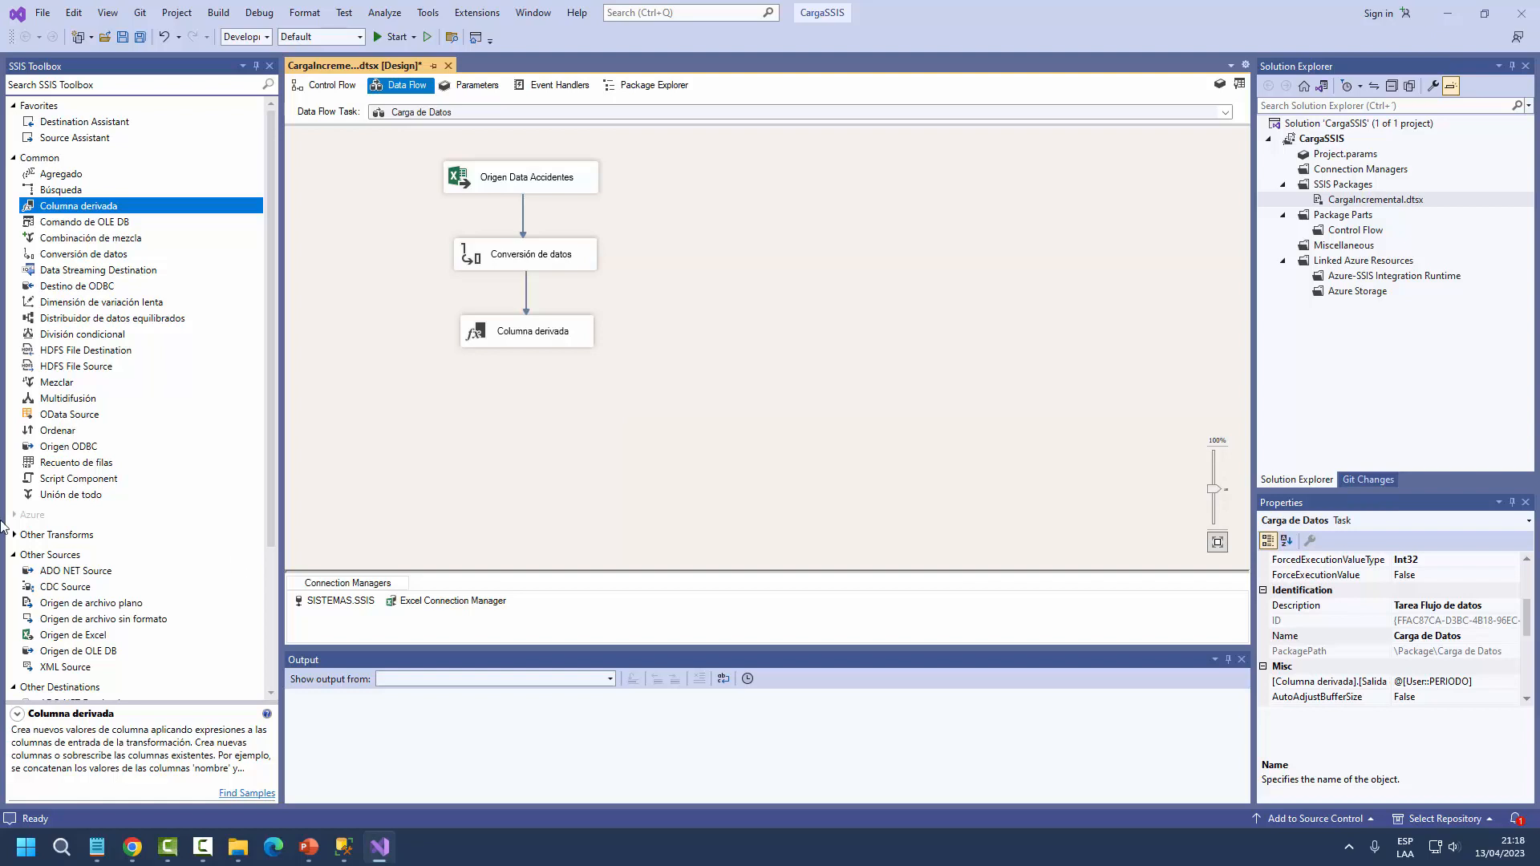
- Add a Destino de OLE DB below Columna derivada and connect the derived column's output to it
{"action": "left_click", "coordinate": [19, 557]}
{"action": "scroll", "coordinate": [69, 588], "scroll_direction": "down", "scroll_amount": 2}
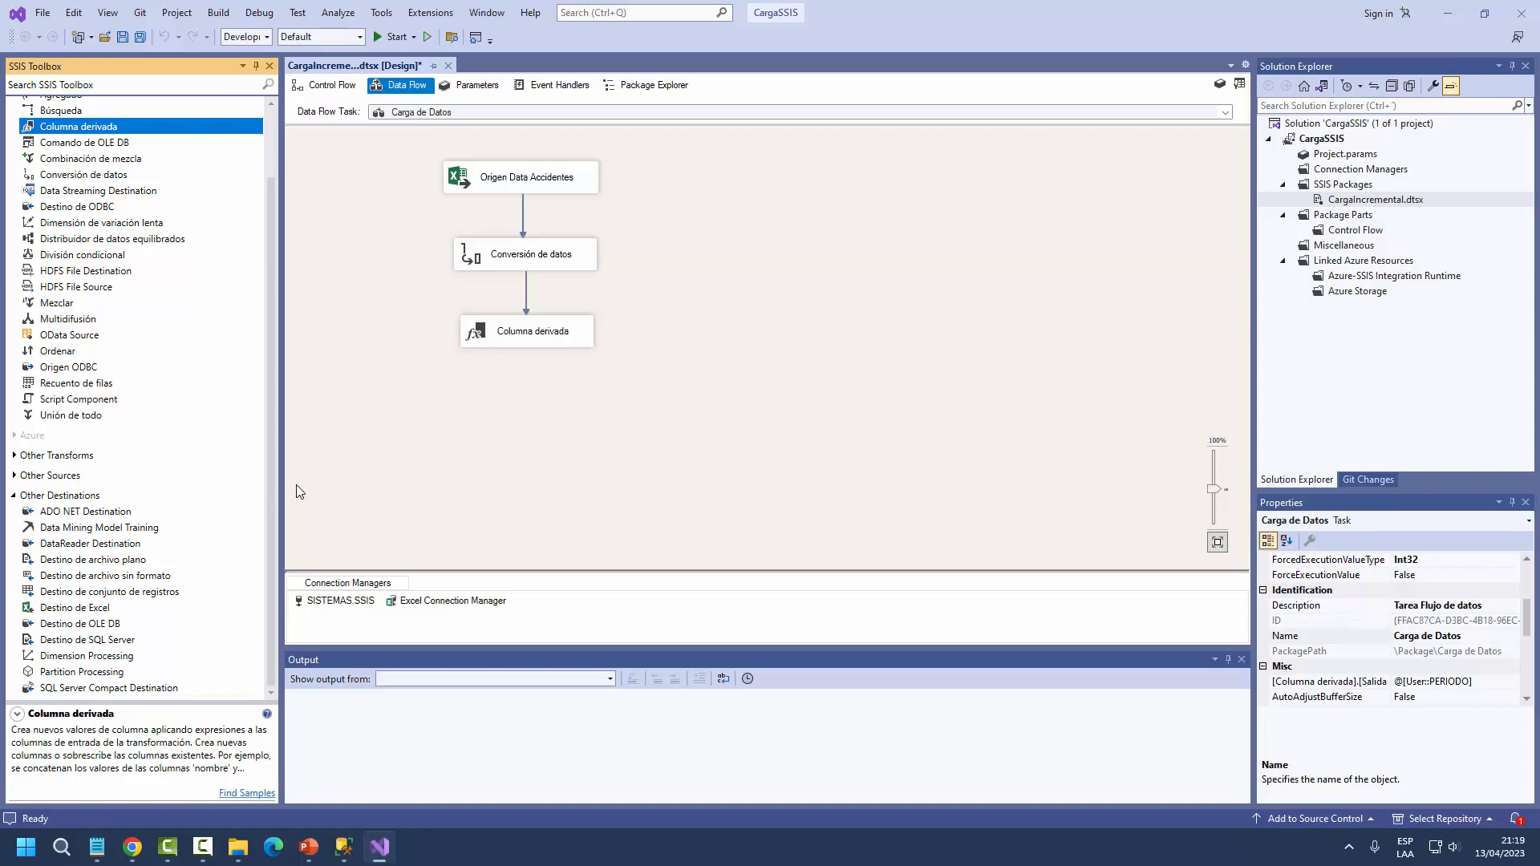
{"action": "left_click", "coordinate": [75, 625]}
{"action": "left_click_drag", "start_coordinate": [73, 627], "coordinate": [248, 572]}
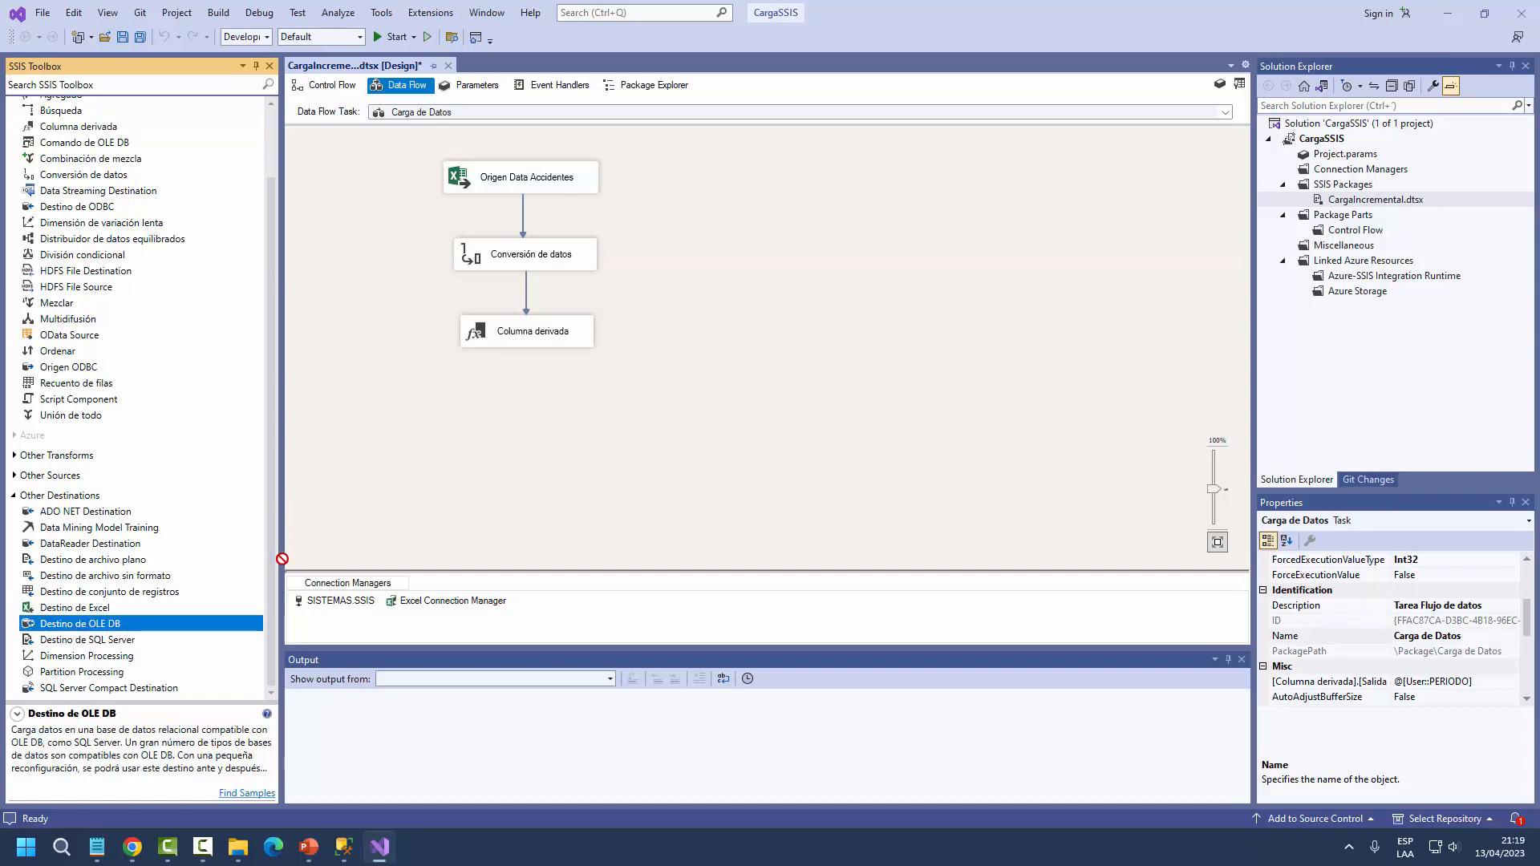
{"action": "left_click_drag", "start_coordinate": [483, 425], "coordinate": [531, 397]}
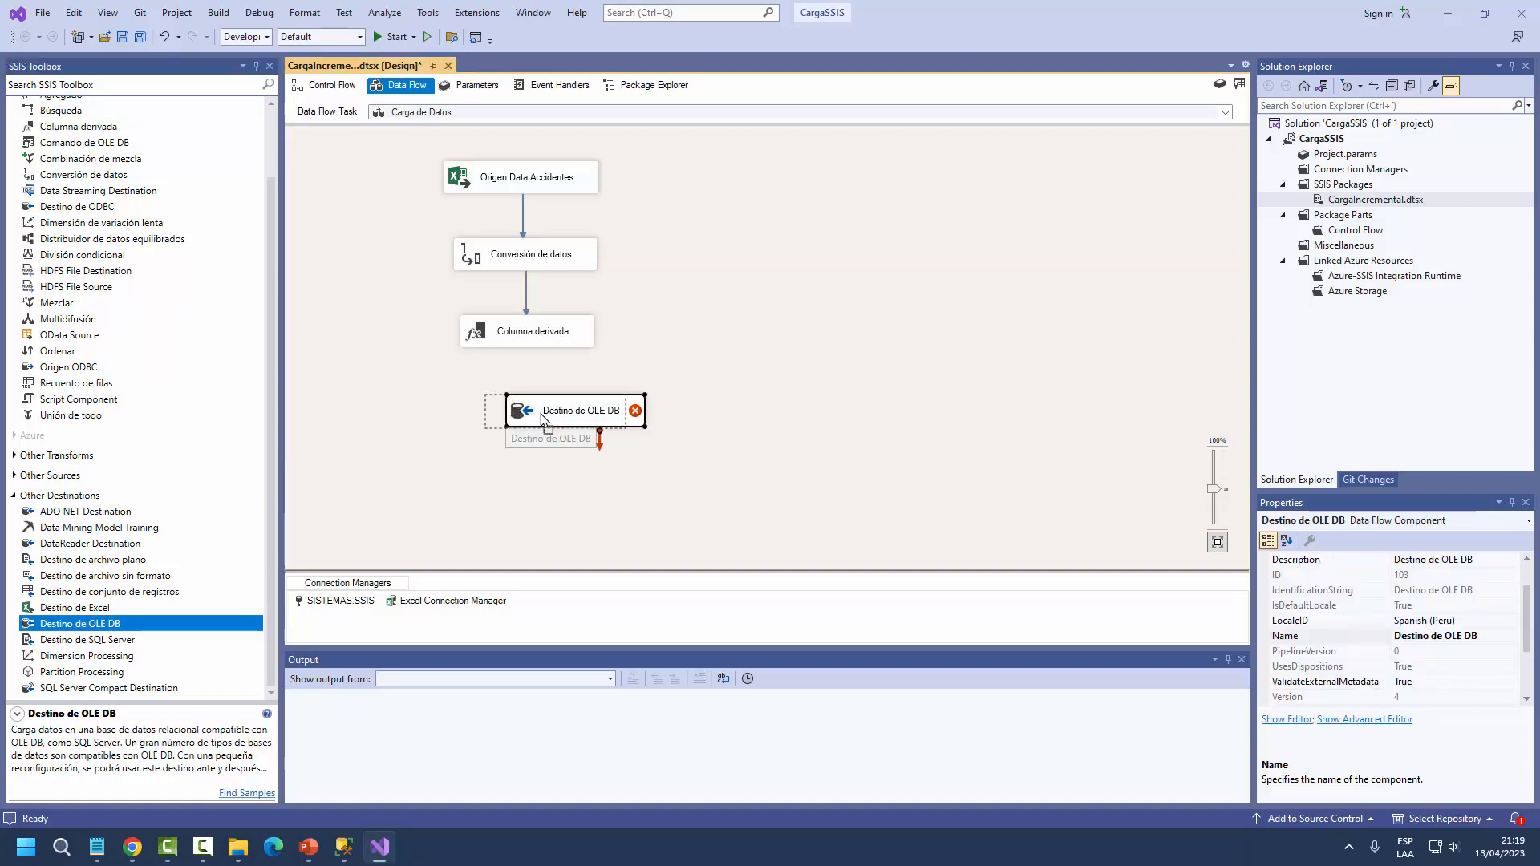
{"action": "left_click", "coordinate": [527, 345]}
{"action": "left_click_drag", "start_coordinate": [533, 360], "coordinate": [515, 434]}
{"action": "left_click", "coordinate": [522, 421]}
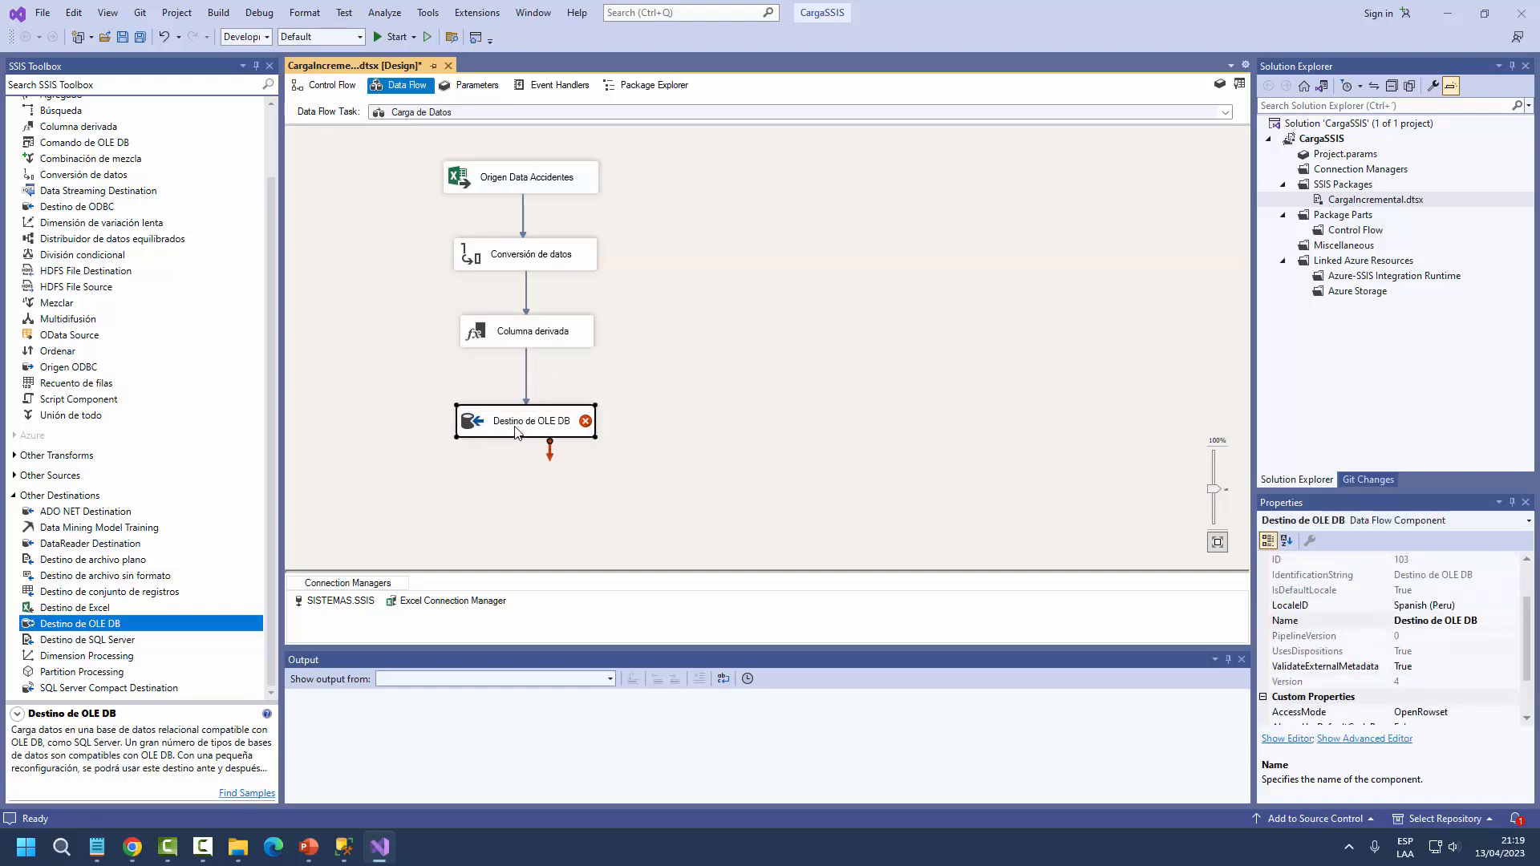
- In the OLE DB destination, choose [dbo].[ACCIDENTES] as the table to load
{"action": "double_click", "coordinate": [514, 433]}
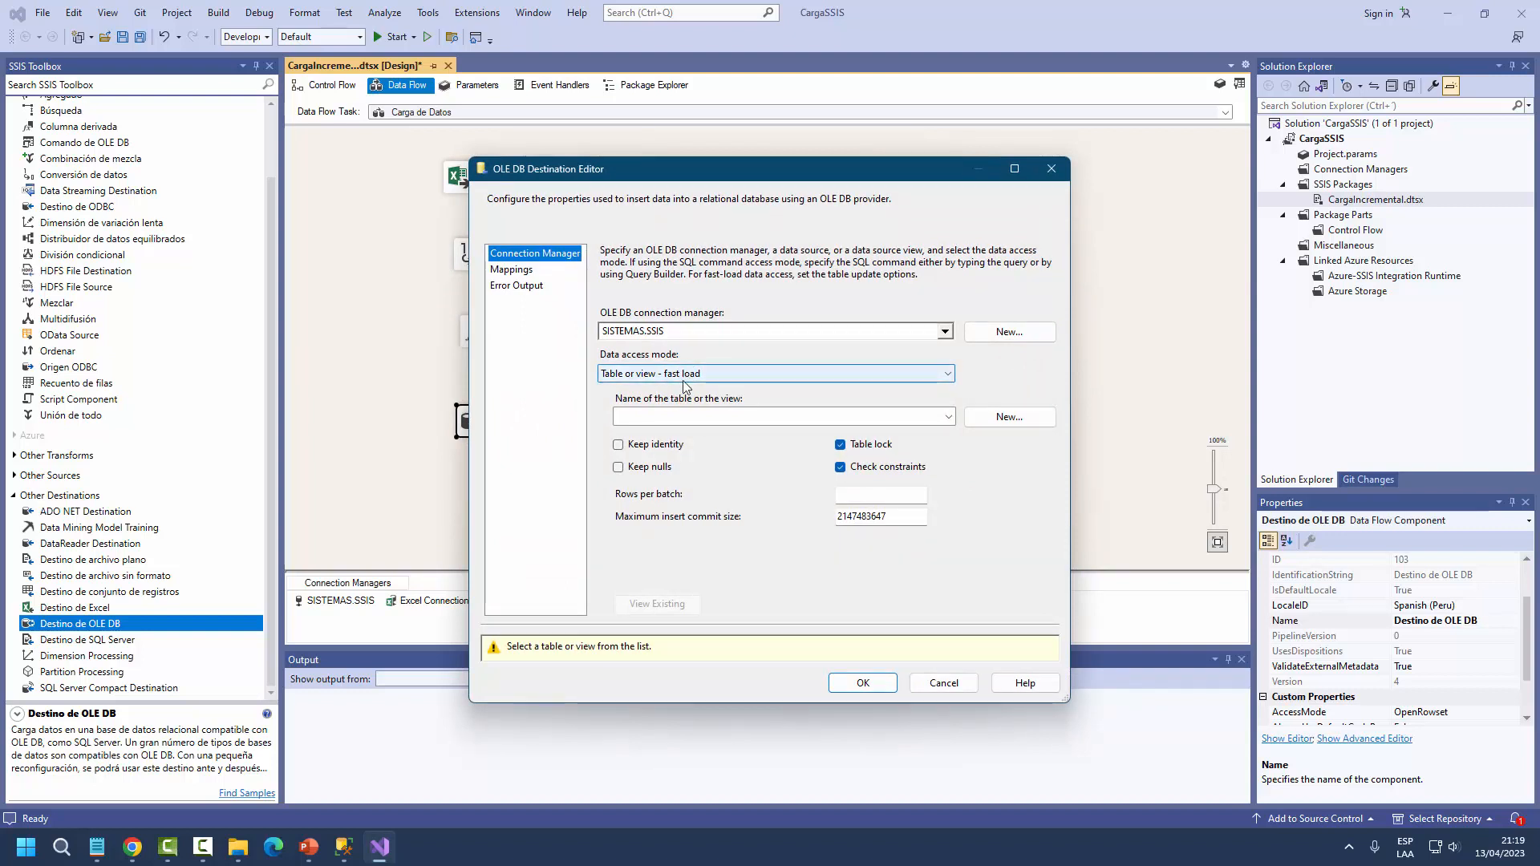
{"action": "left_click", "coordinate": [952, 421]}
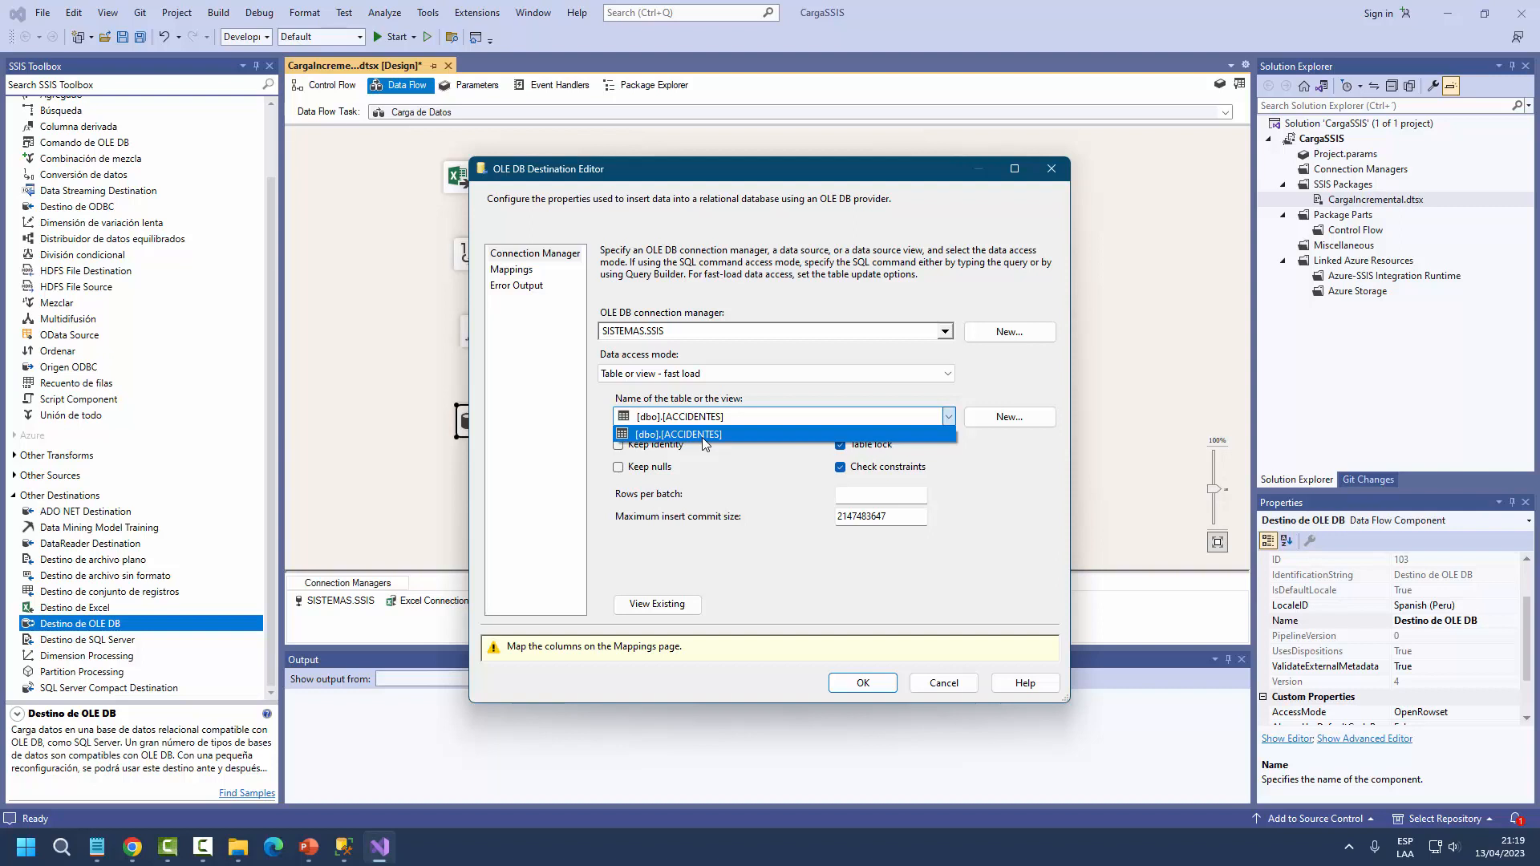
{"action": "left_click", "coordinate": [995, 480]}
{"action": "left_click_drag", "start_coordinate": [966, 401], "coordinate": [1060, 433]}
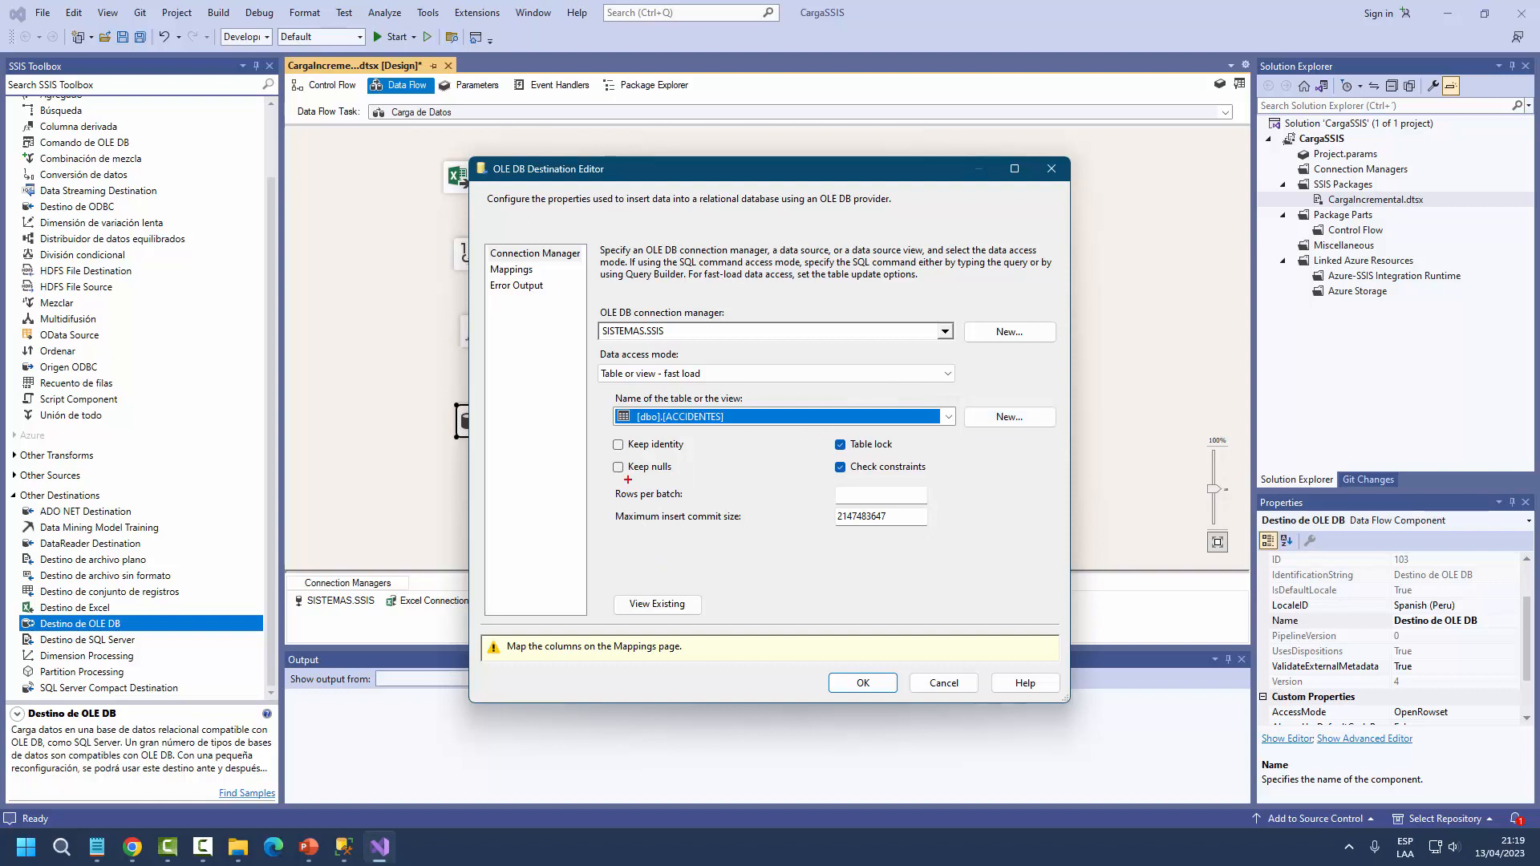
{"action": "left_click_drag", "start_coordinate": [480, 635], "coordinate": [707, 662]}
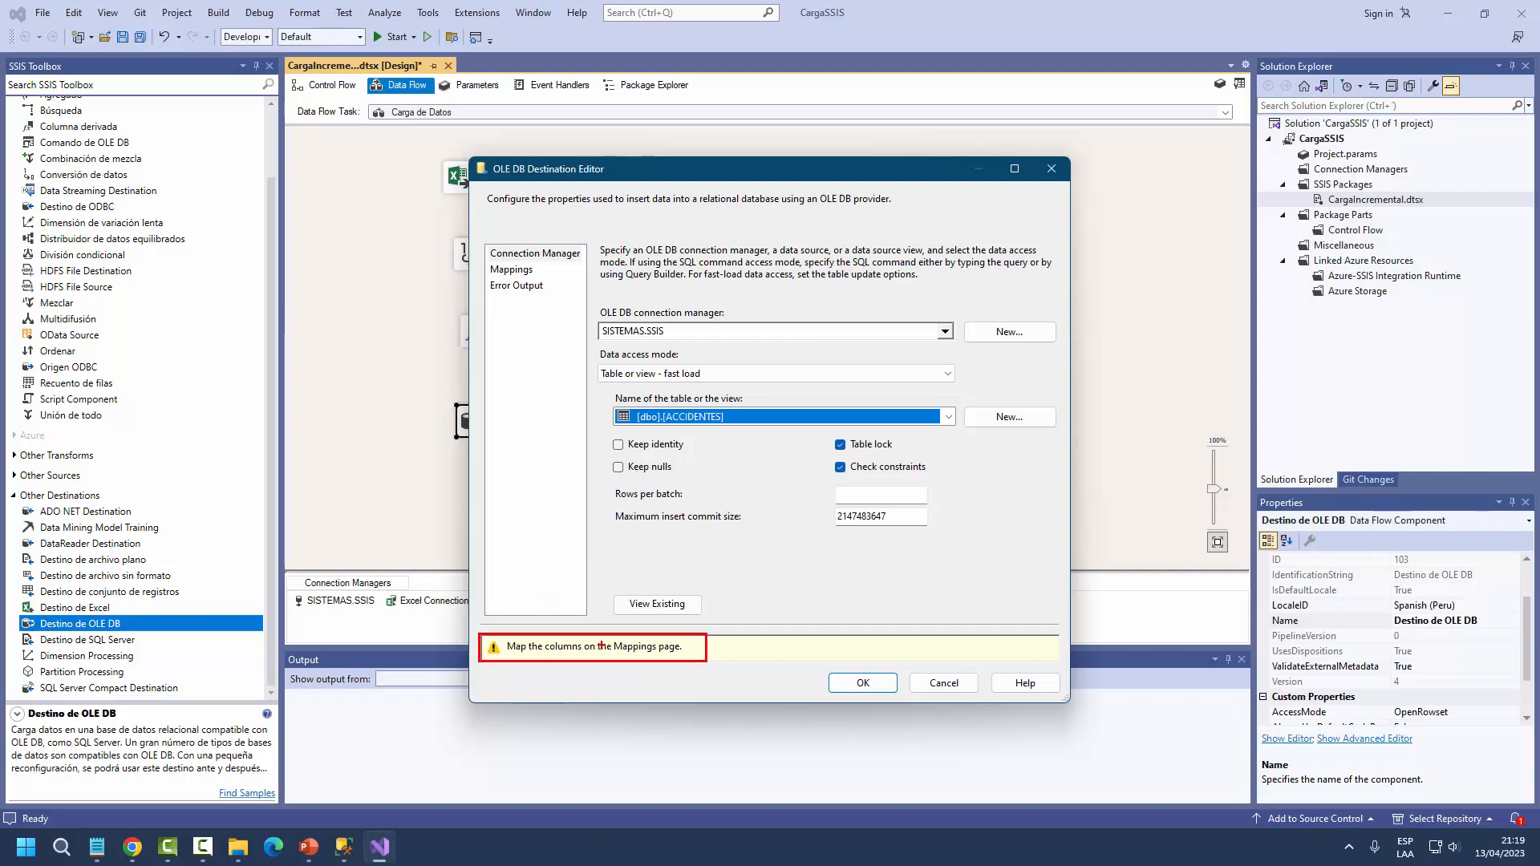
- In the destination's enlarged column mappings, map Copy of NumeroRegistro to the NumeroRegistro column
{"action": "left_click", "coordinate": [512, 271]}
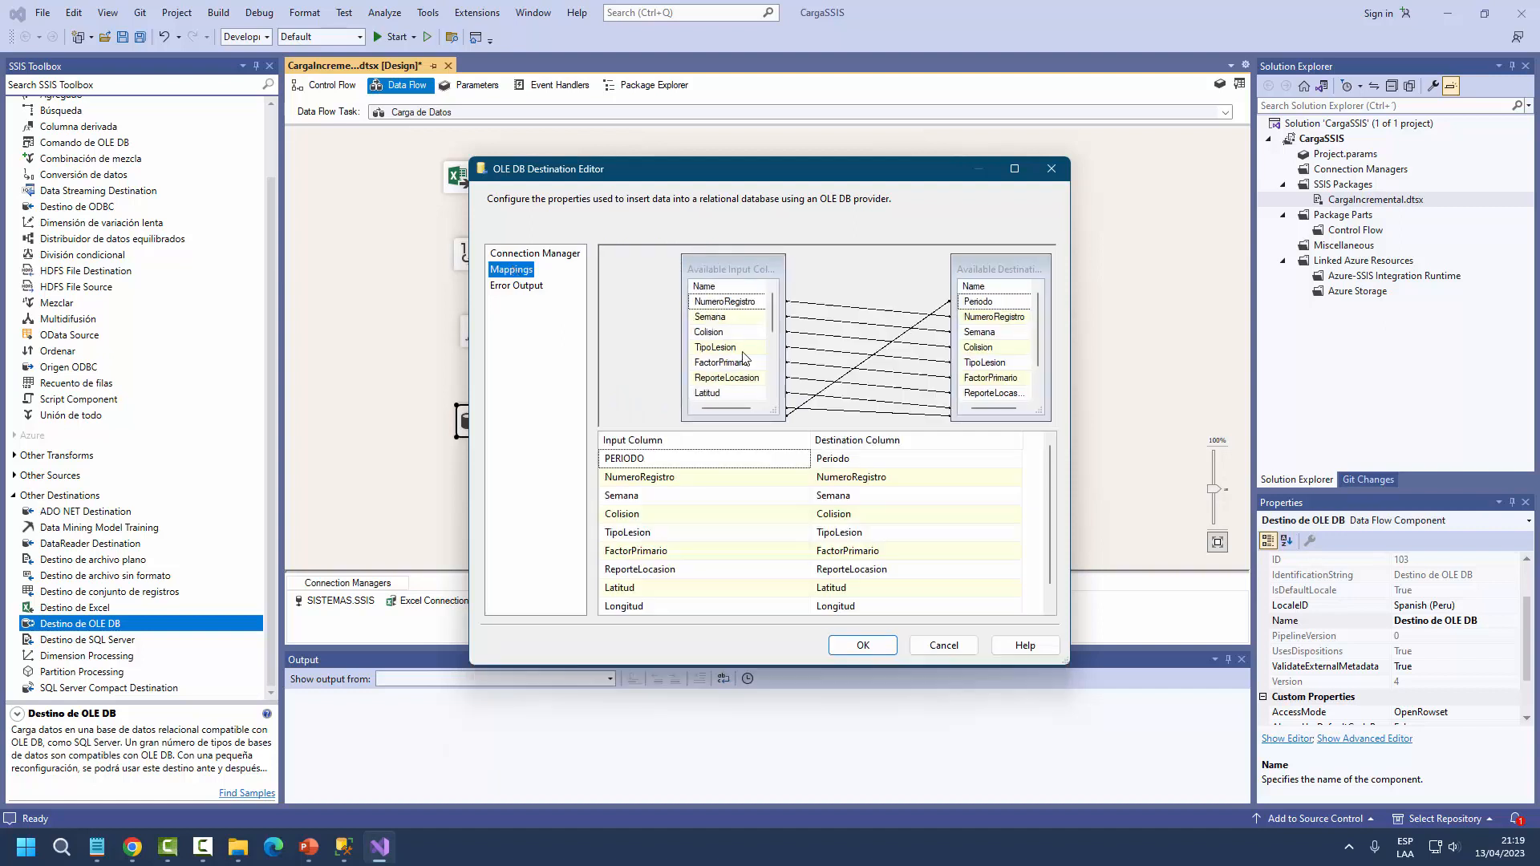
{"action": "left_click_drag", "start_coordinate": [707, 175], "coordinate": [541, 106]}
{"action": "left_click_drag", "start_coordinate": [904, 596], "coordinate": [1148, 711]}
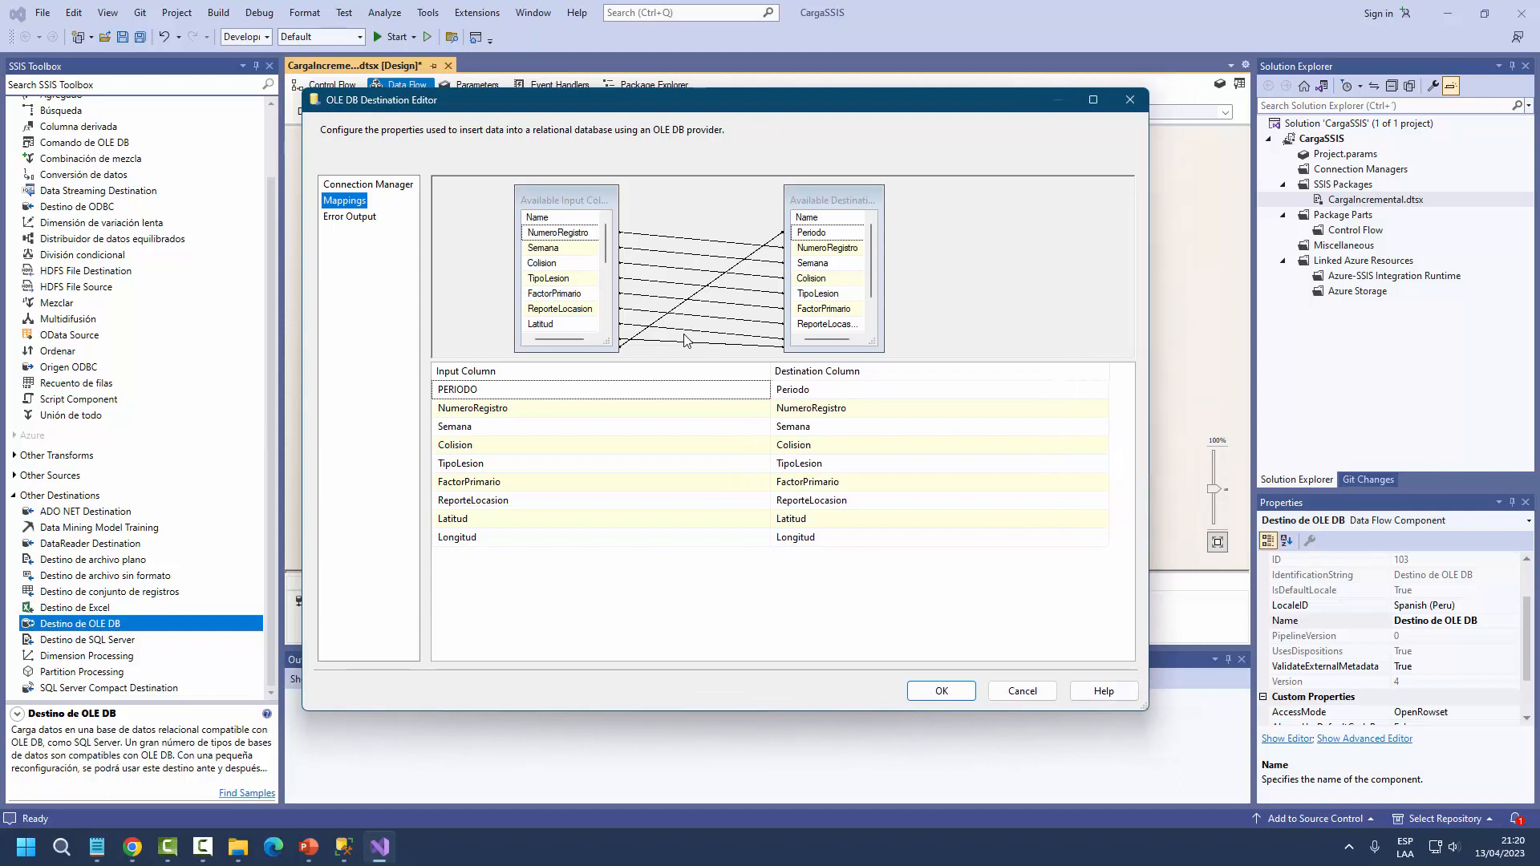
{"action": "mouse_move", "coordinate": [630, 409]}
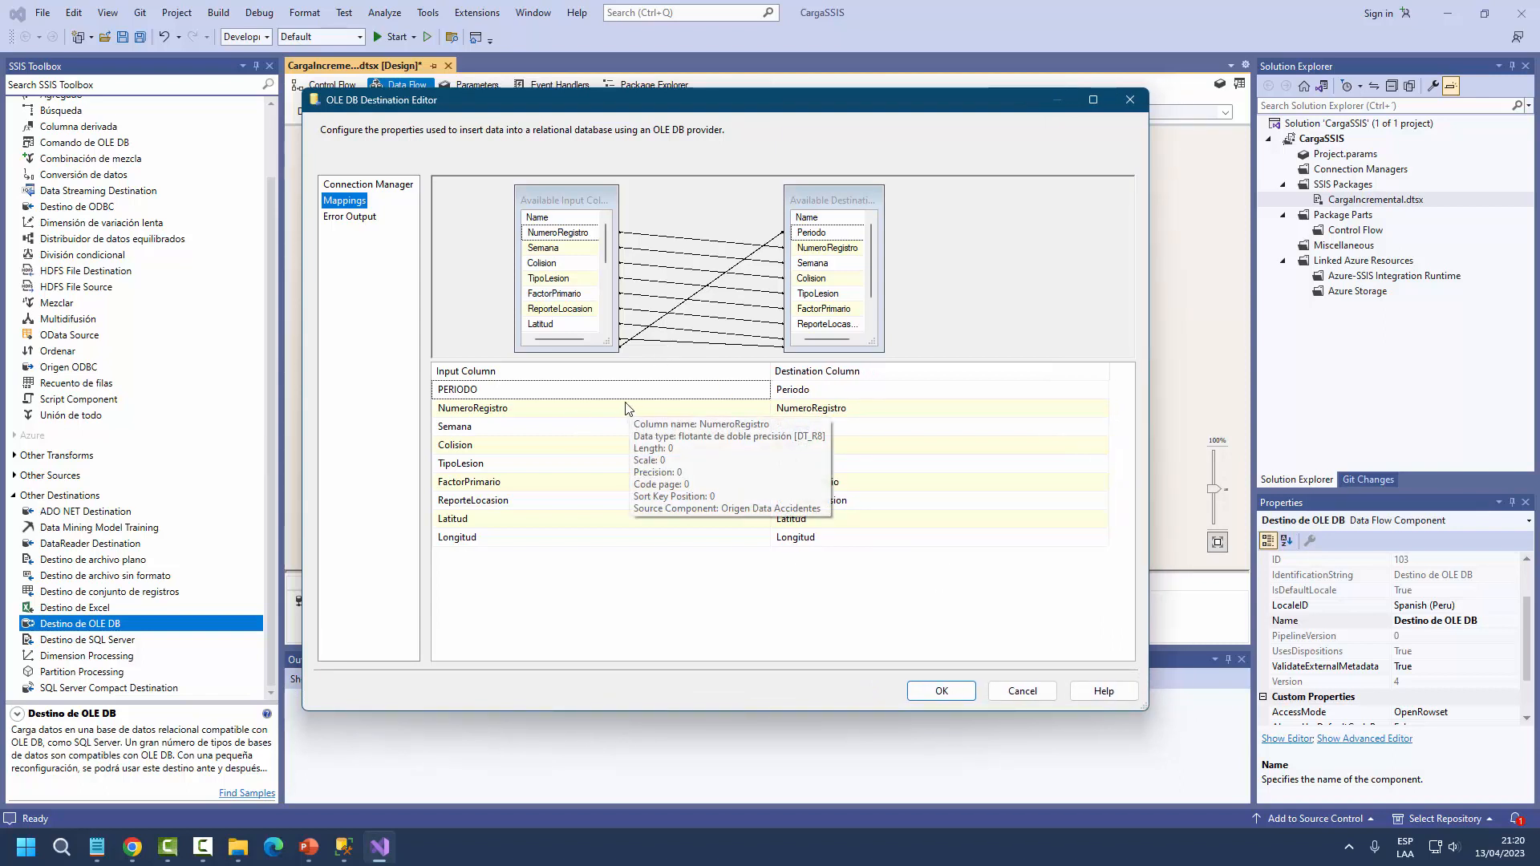
{"action": "left_click", "coordinate": [529, 412]}
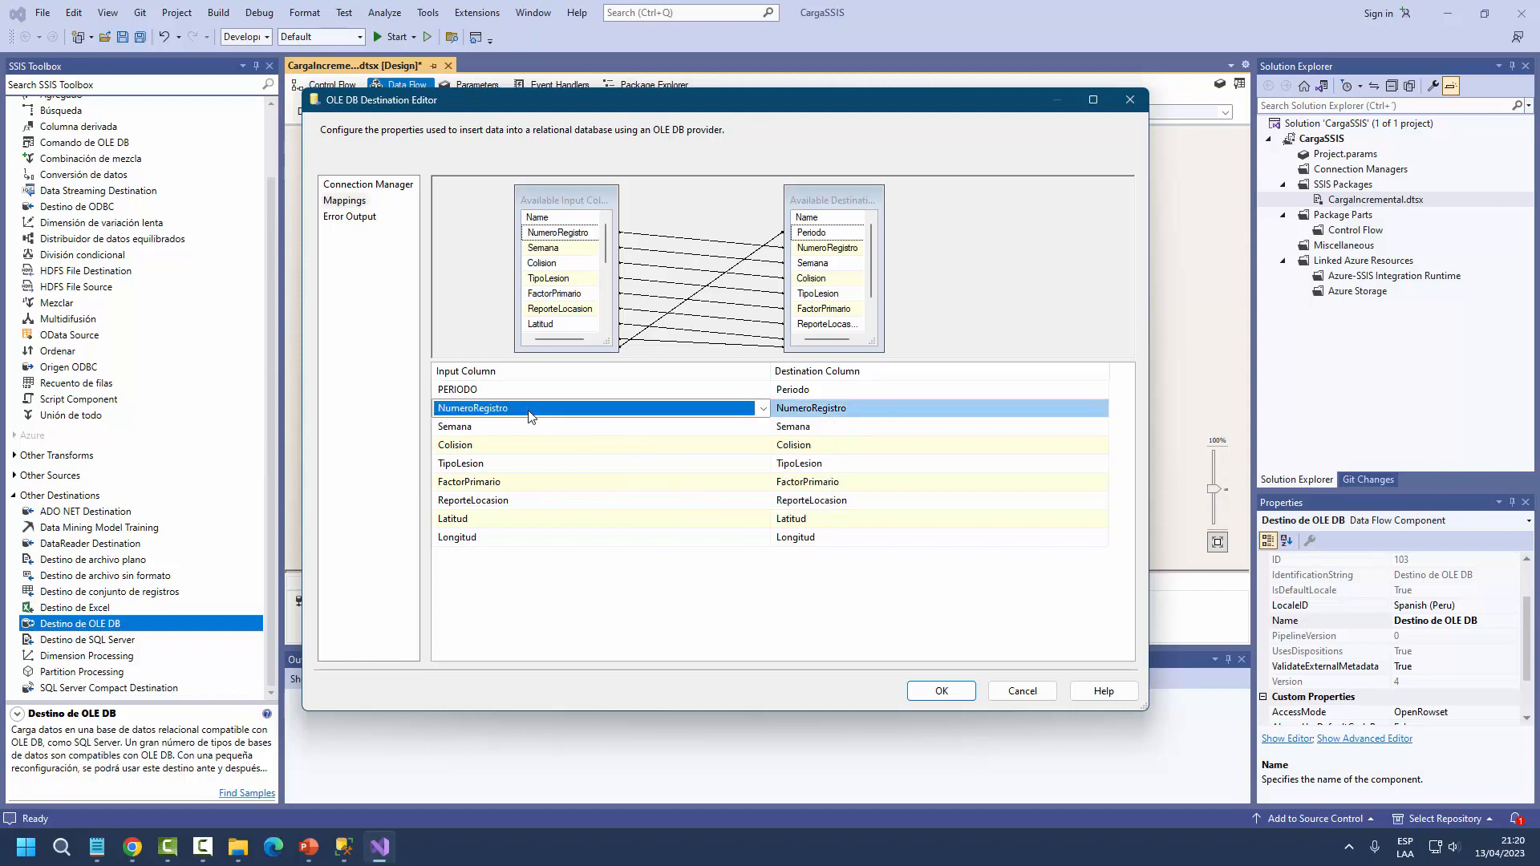
{"action": "left_click", "coordinate": [763, 409]}
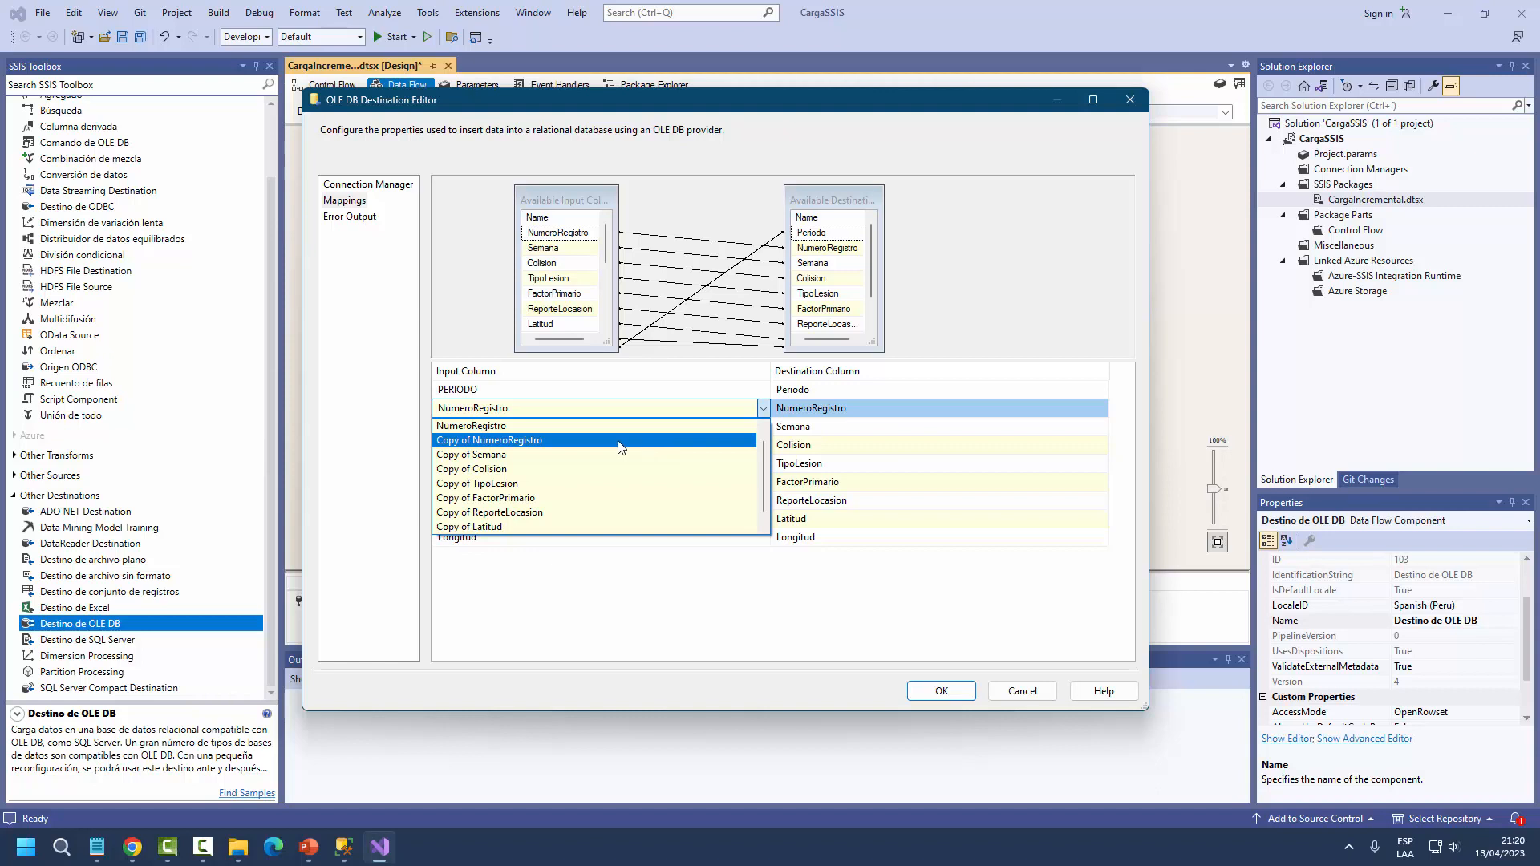
{"action": "left_click", "coordinate": [565, 441]}
- Map Copy of Semana to the Semana destination column and Copy of Colision to Colision
{"action": "left_click", "coordinate": [669, 429]}
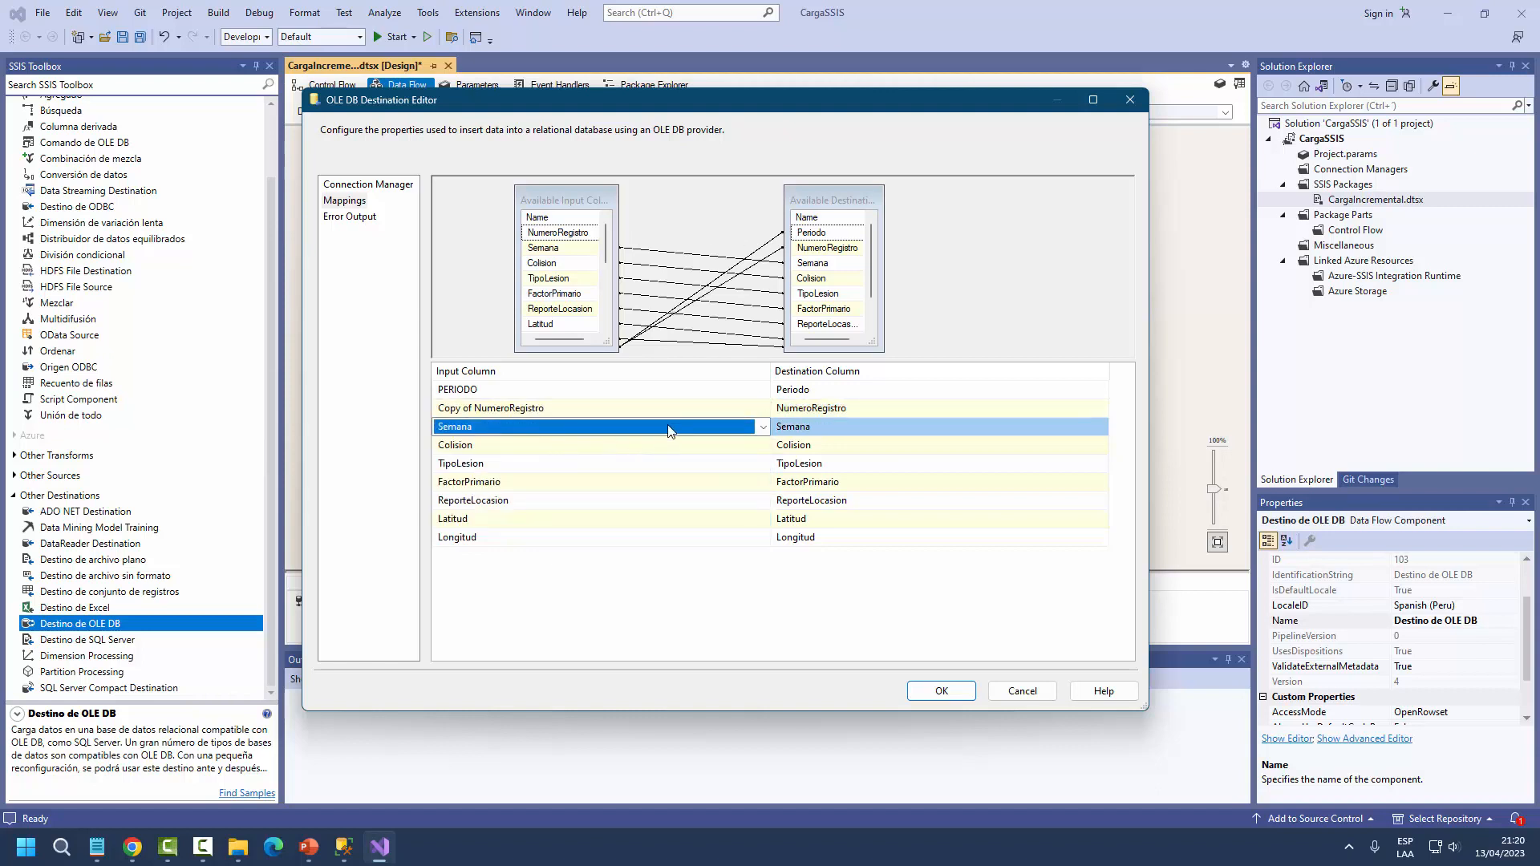
{"action": "left_click", "coordinate": [762, 428]}
{"action": "left_click", "coordinate": [638, 465]}
{"action": "left_click", "coordinate": [734, 443]}
{"action": "left_click", "coordinate": [763, 446]}
{"action": "left_click", "coordinate": [594, 498]}
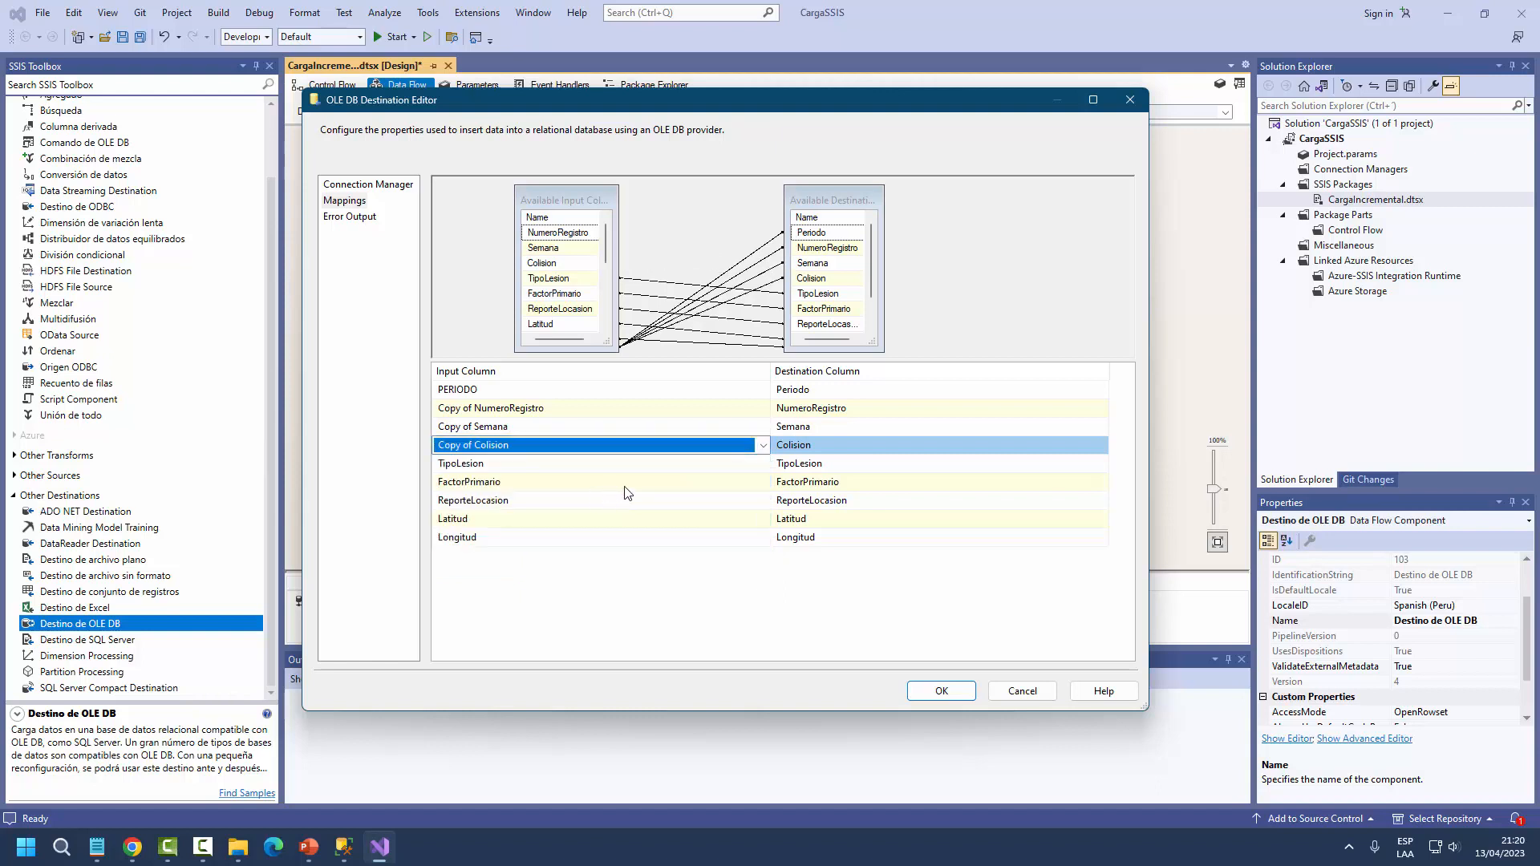
- Map Copy of TipoLesion to the TipoLesion destination column and Copy of FactorPrimario to FactorPrimario
{"action": "left_click", "coordinate": [730, 463]}
{"action": "left_click", "coordinate": [763, 463]}
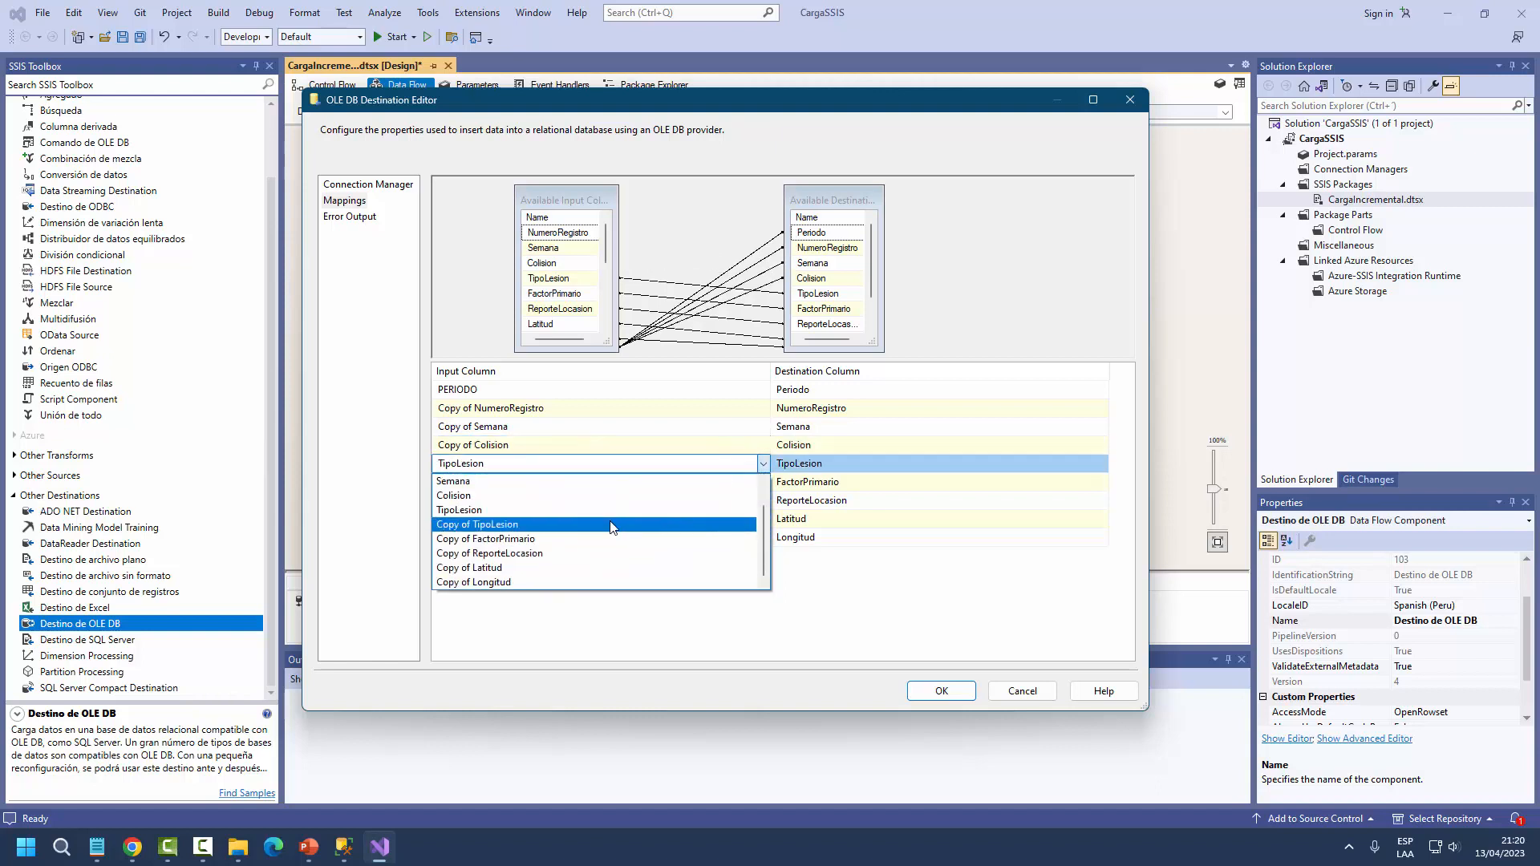
{"action": "left_click", "coordinate": [612, 525]}
{"action": "left_click", "coordinate": [722, 484]}
{"action": "left_click", "coordinate": [763, 482]}
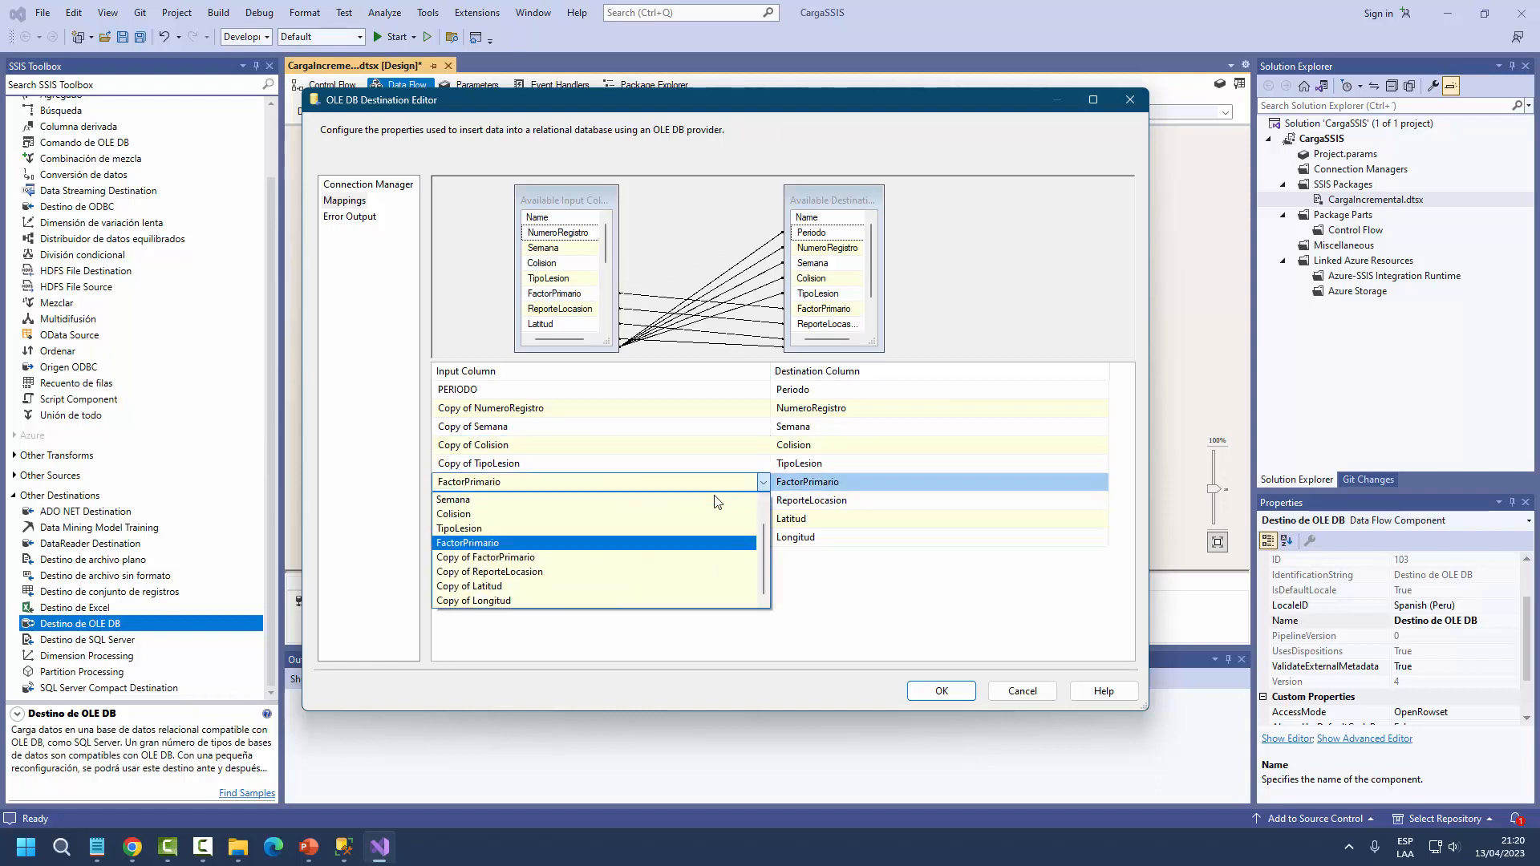
{"action": "left_click", "coordinate": [603, 557]}
- Map Copy of ReporteLocasion to the ReporteLocasion destination column and Copy of Latitud to Latitud
{"action": "left_click", "coordinate": [700, 502]}
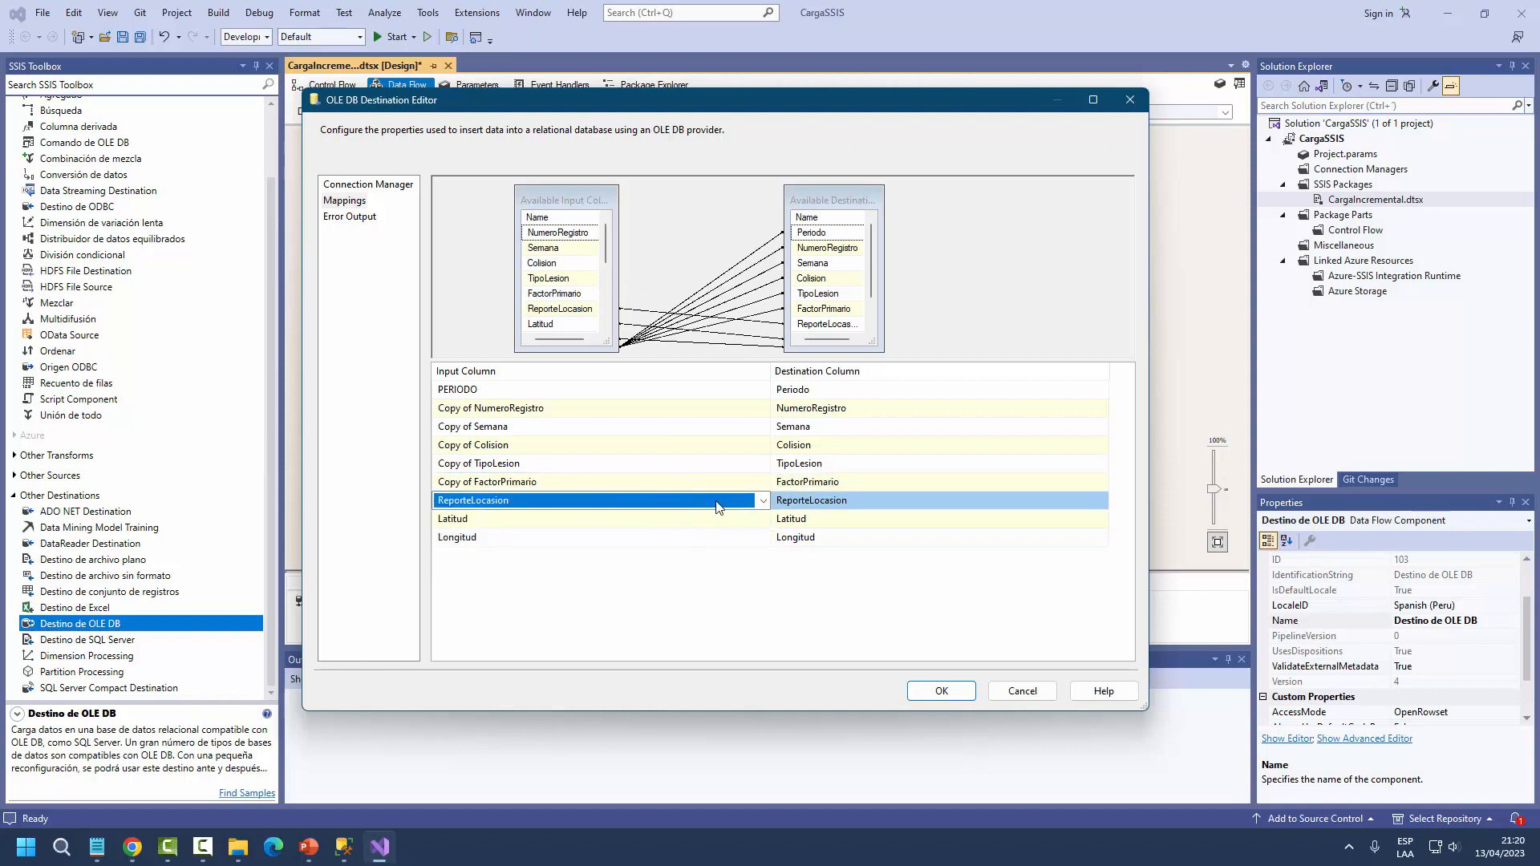
{"action": "left_click", "coordinate": [763, 501]}
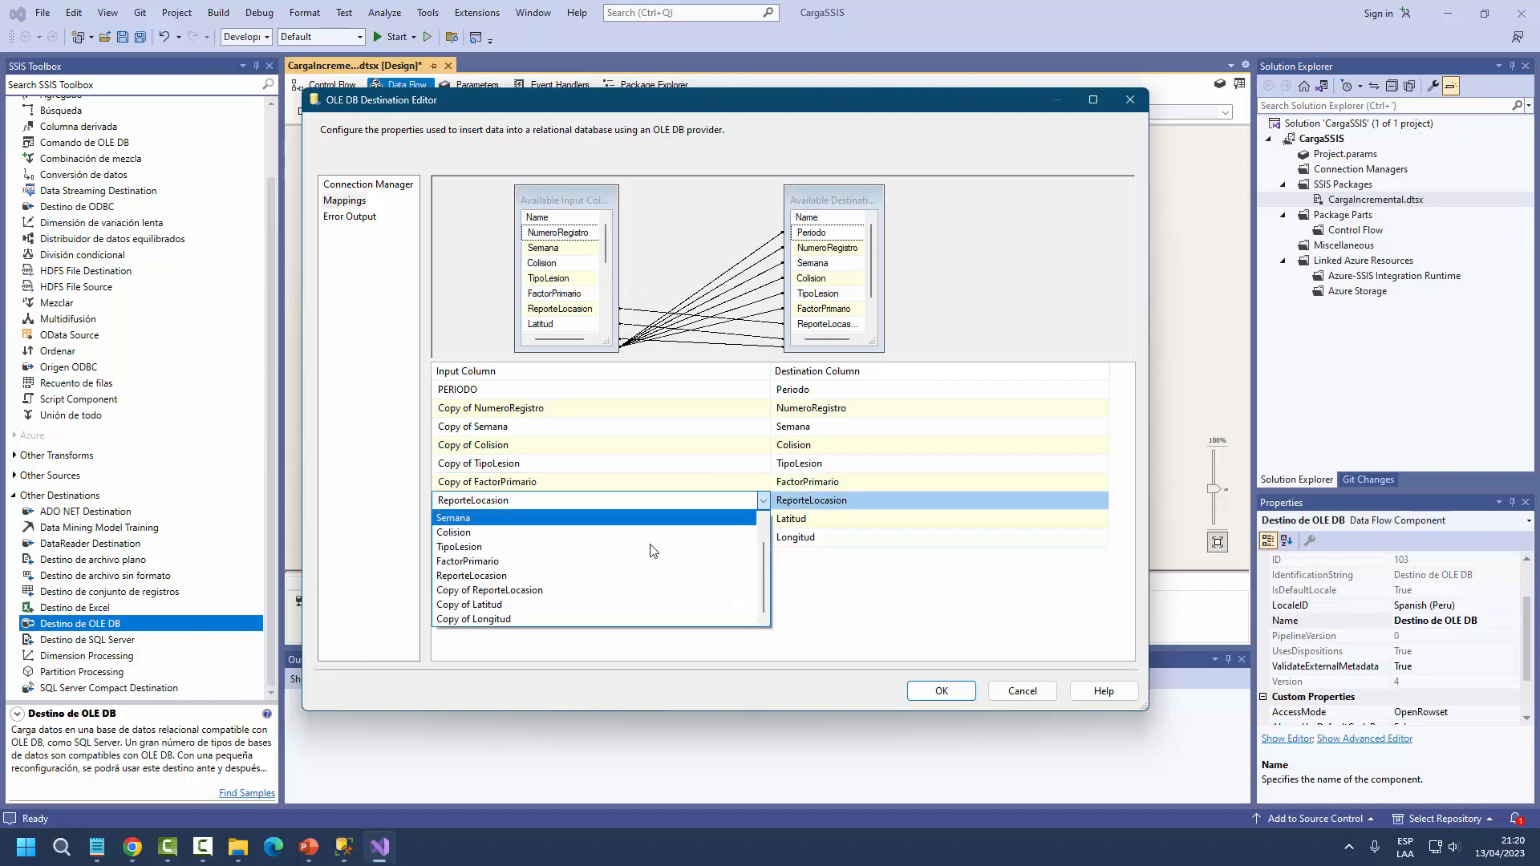
{"action": "left_click", "coordinate": [597, 591]}
{"action": "left_click", "coordinate": [737, 519]}
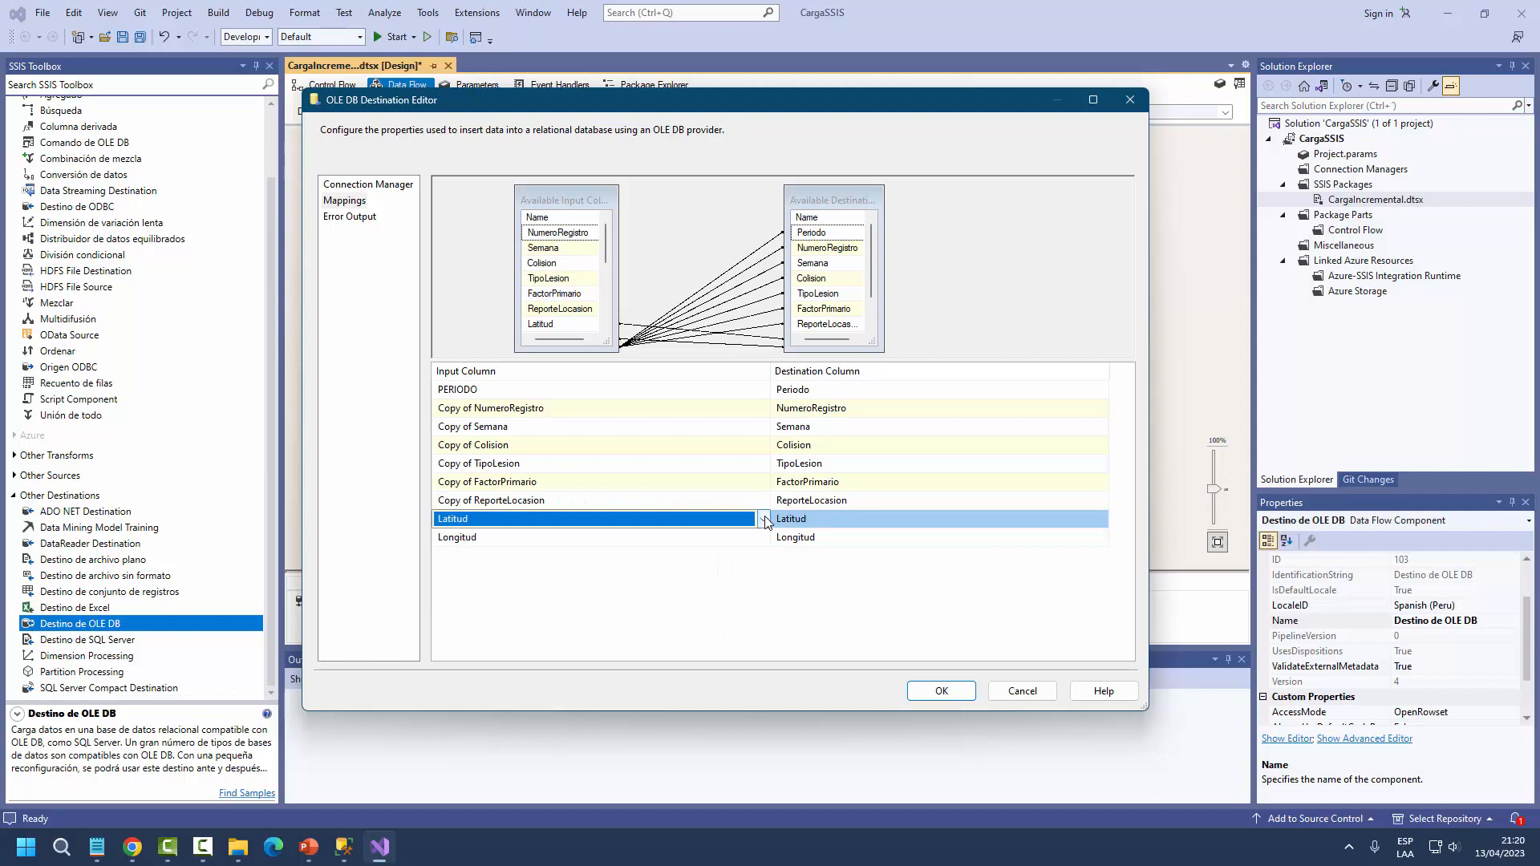
{"action": "left_click", "coordinate": [762, 519]}
{"action": "left_click", "coordinate": [642, 623]}
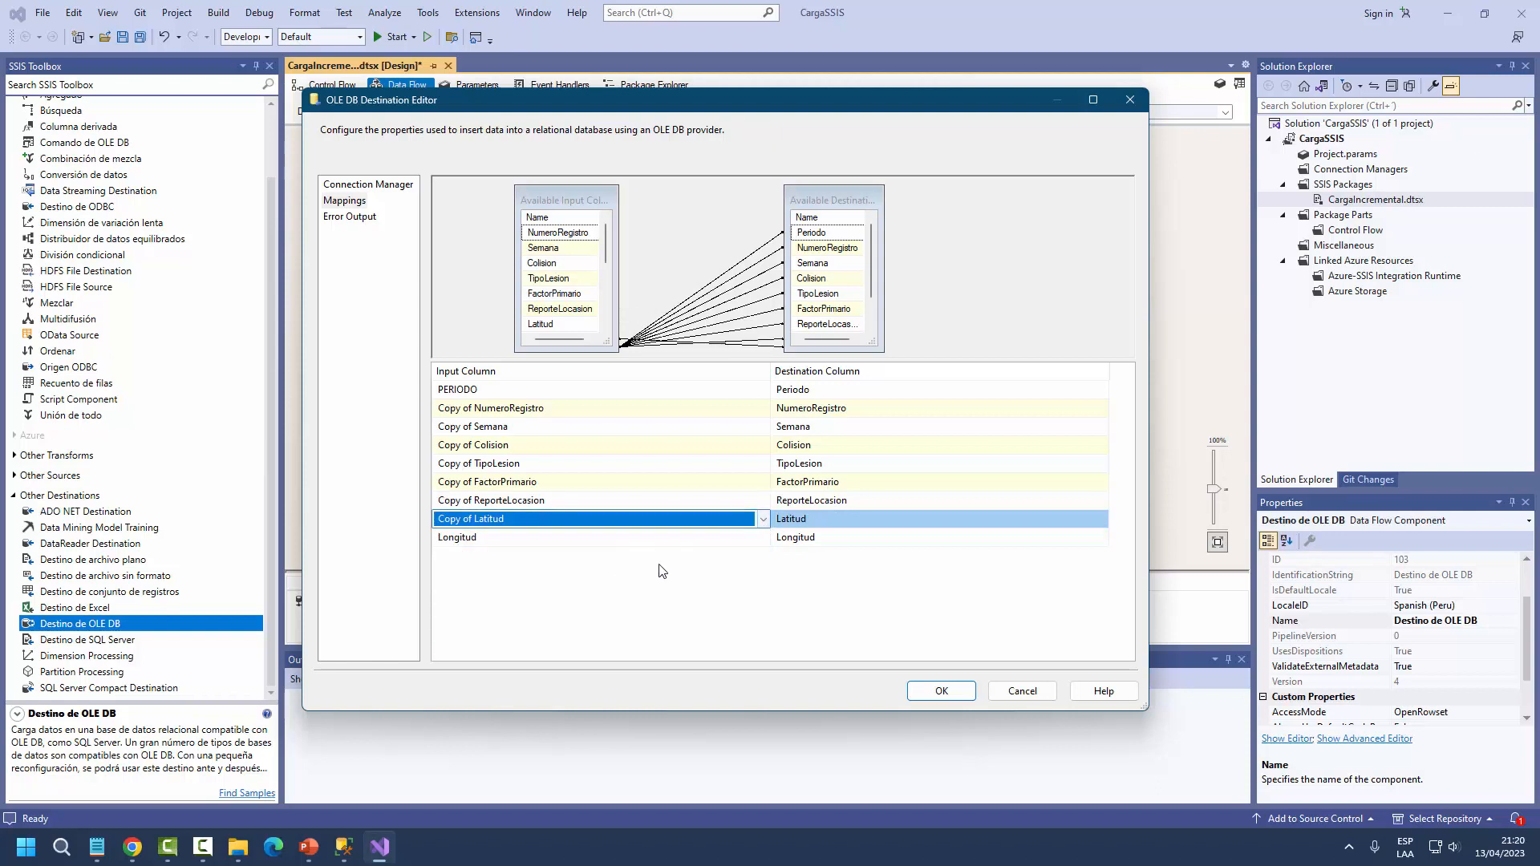
- Map Copy of Longitud to the Longitud destination column, review the mapping lines, and accept the OLE DB destination settings
{"action": "left_click", "coordinate": [722, 538]}
{"action": "left_click", "coordinate": [763, 538]}
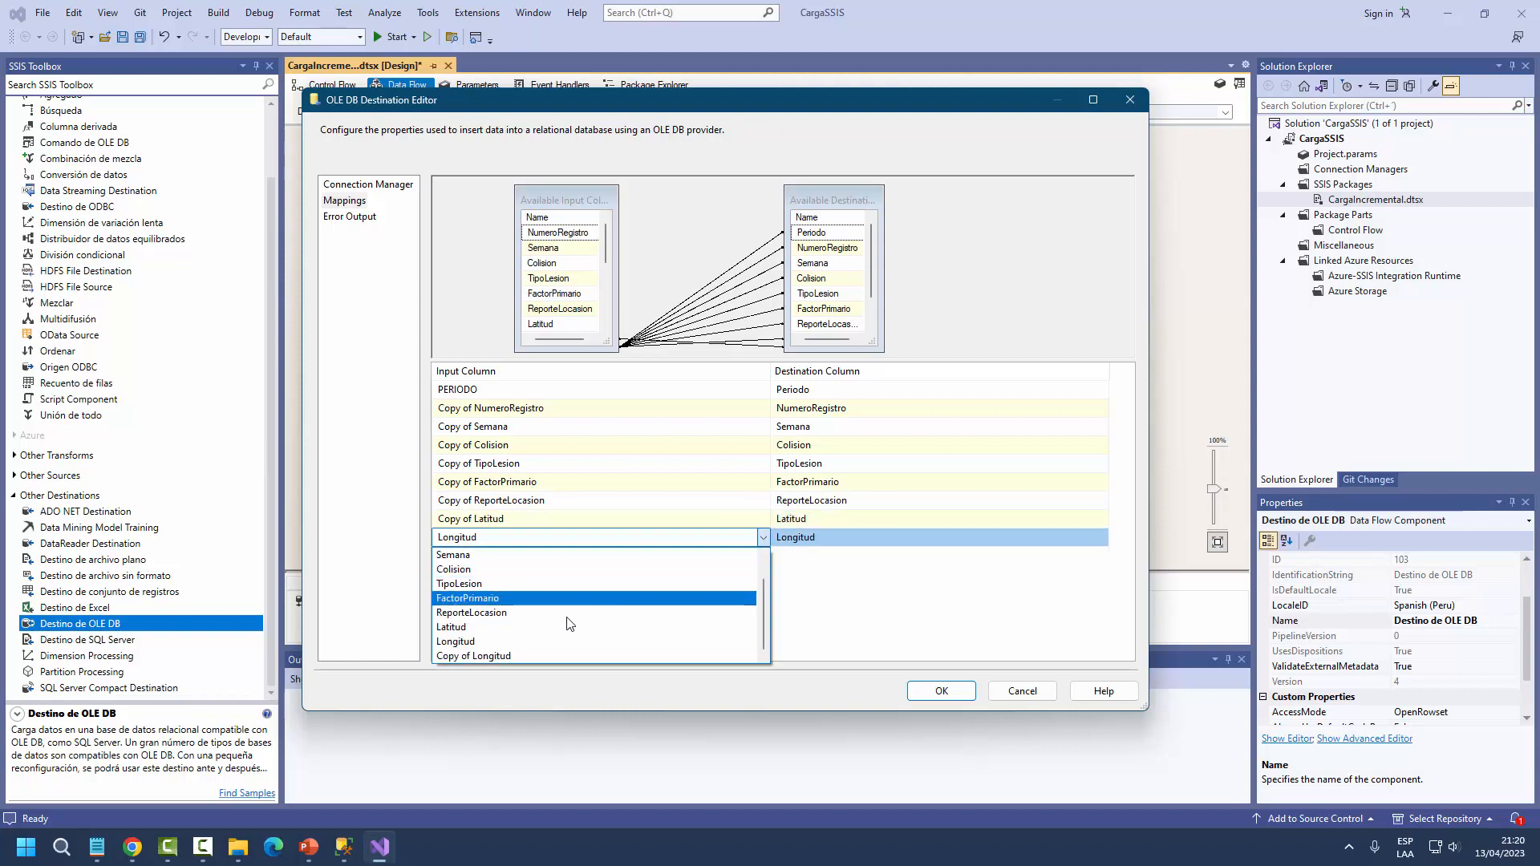
{"action": "left_click", "coordinate": [550, 653]}
{"action": "scroll", "coordinate": [572, 299], "scroll_direction": "down", "scroll_amount": 4}
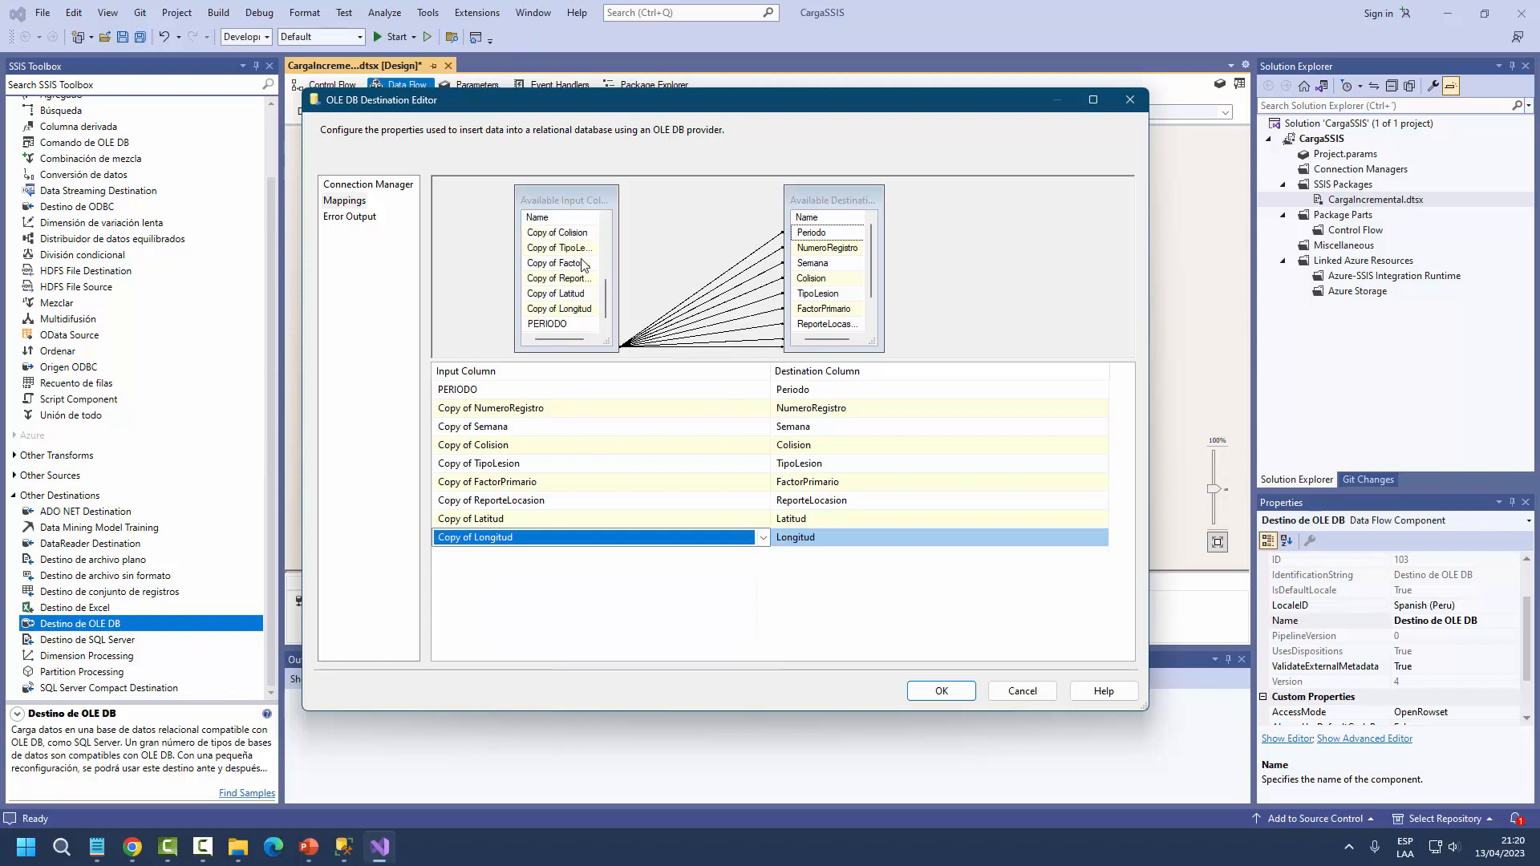
{"action": "left_click_drag", "start_coordinate": [609, 290], "coordinate": [643, 275]}
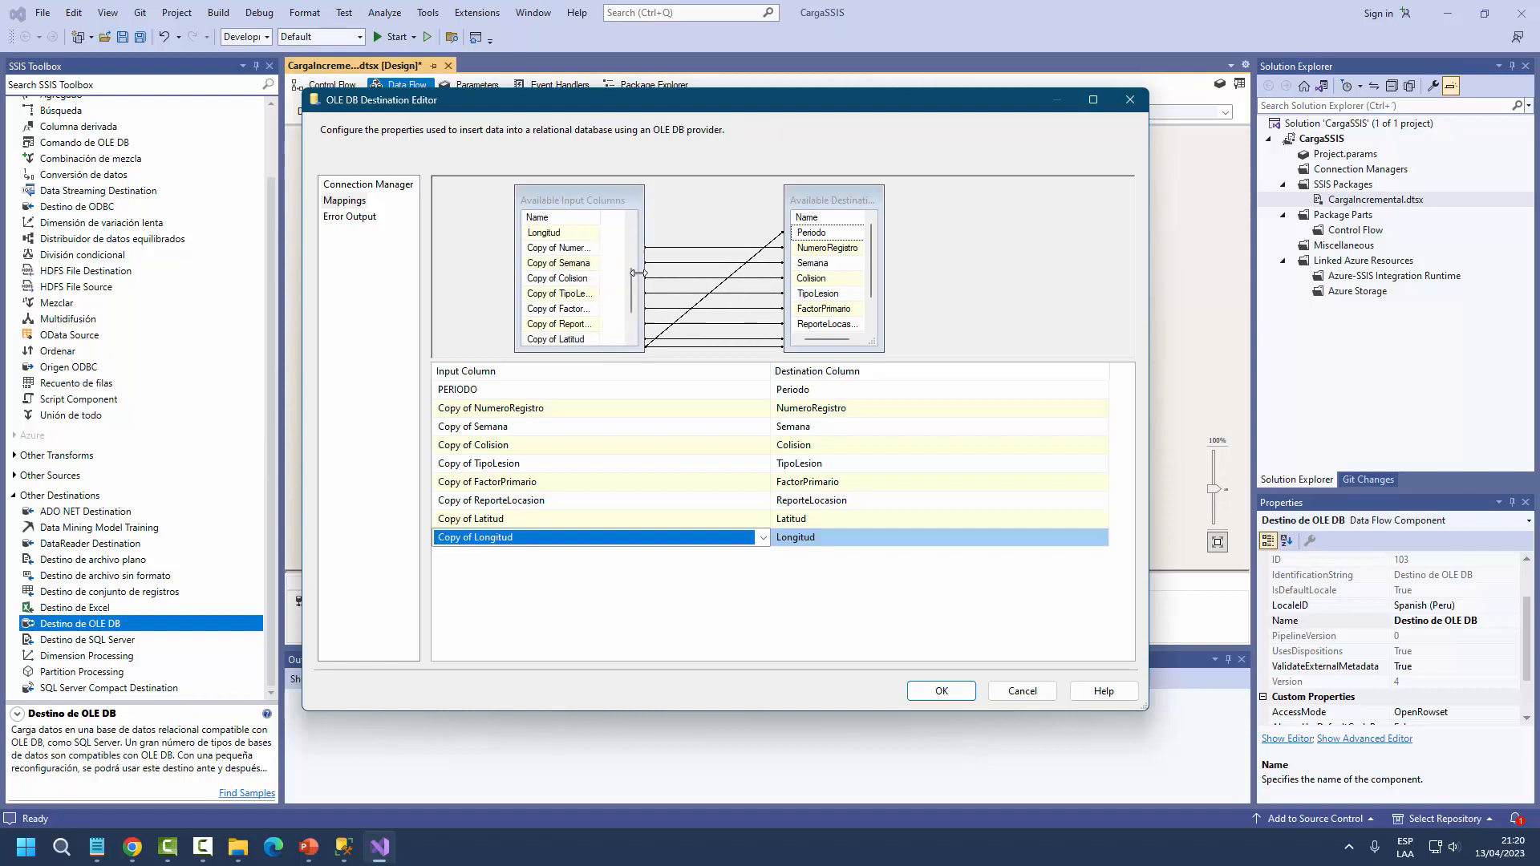
{"action": "left_click", "coordinate": [611, 225]}
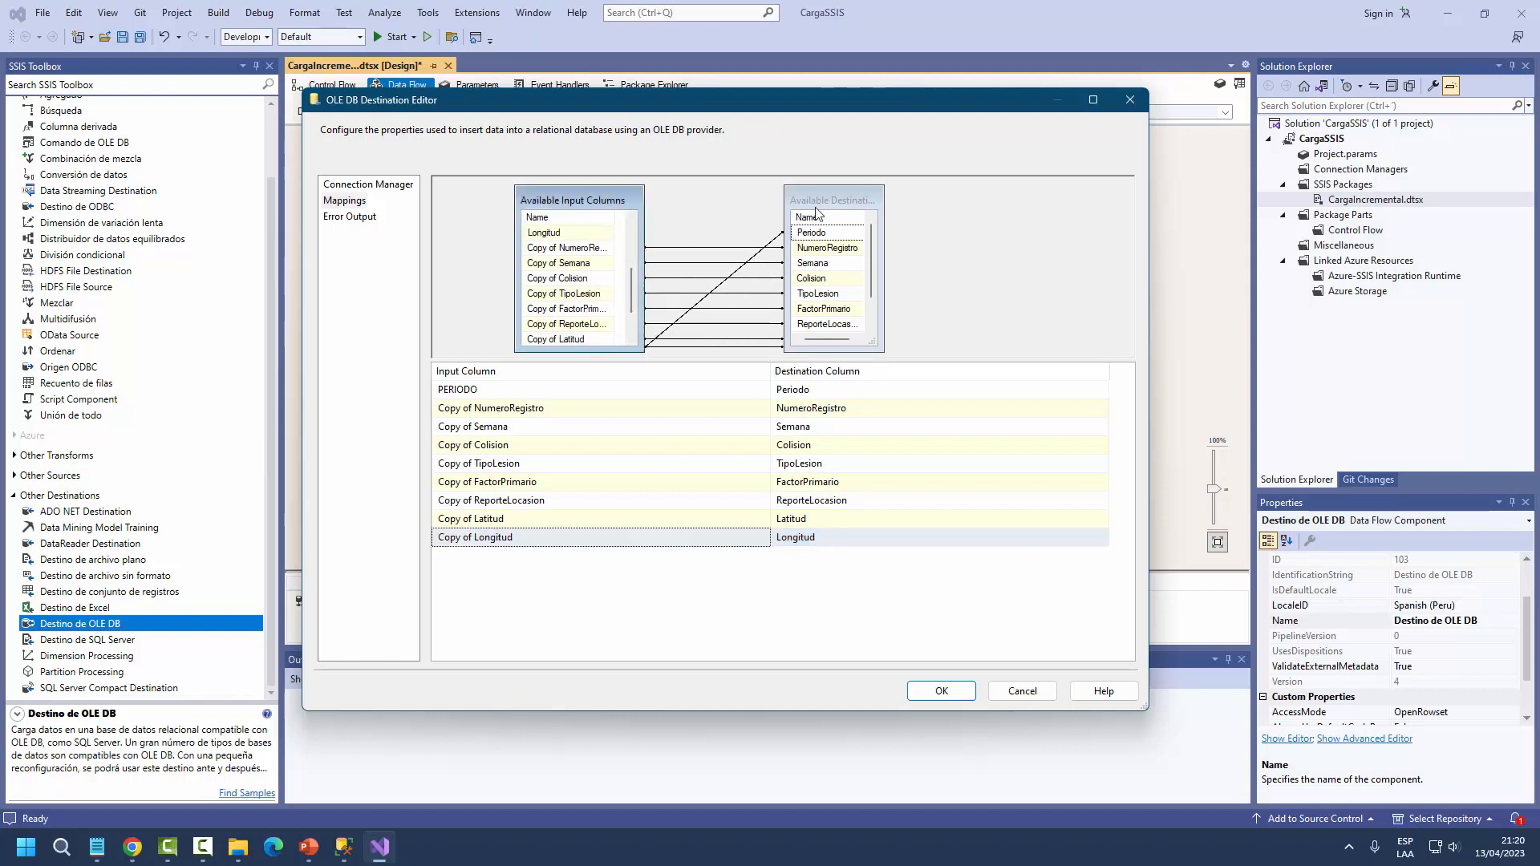
{"action": "scroll", "coordinate": [634, 297], "scroll_direction": "down", "scroll_amount": 1}
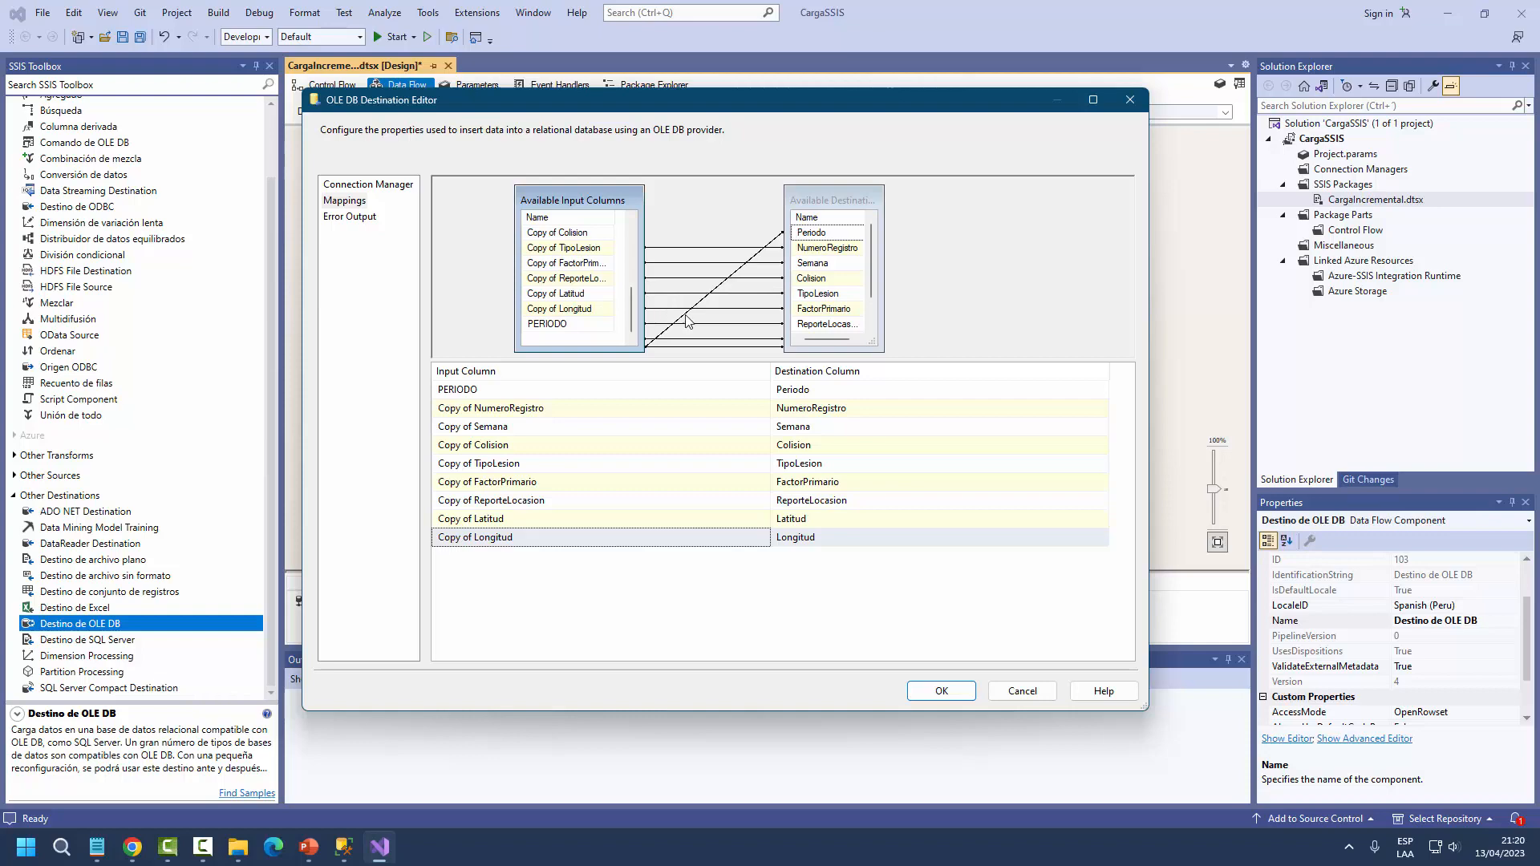
{"action": "left_click", "coordinate": [944, 693]}
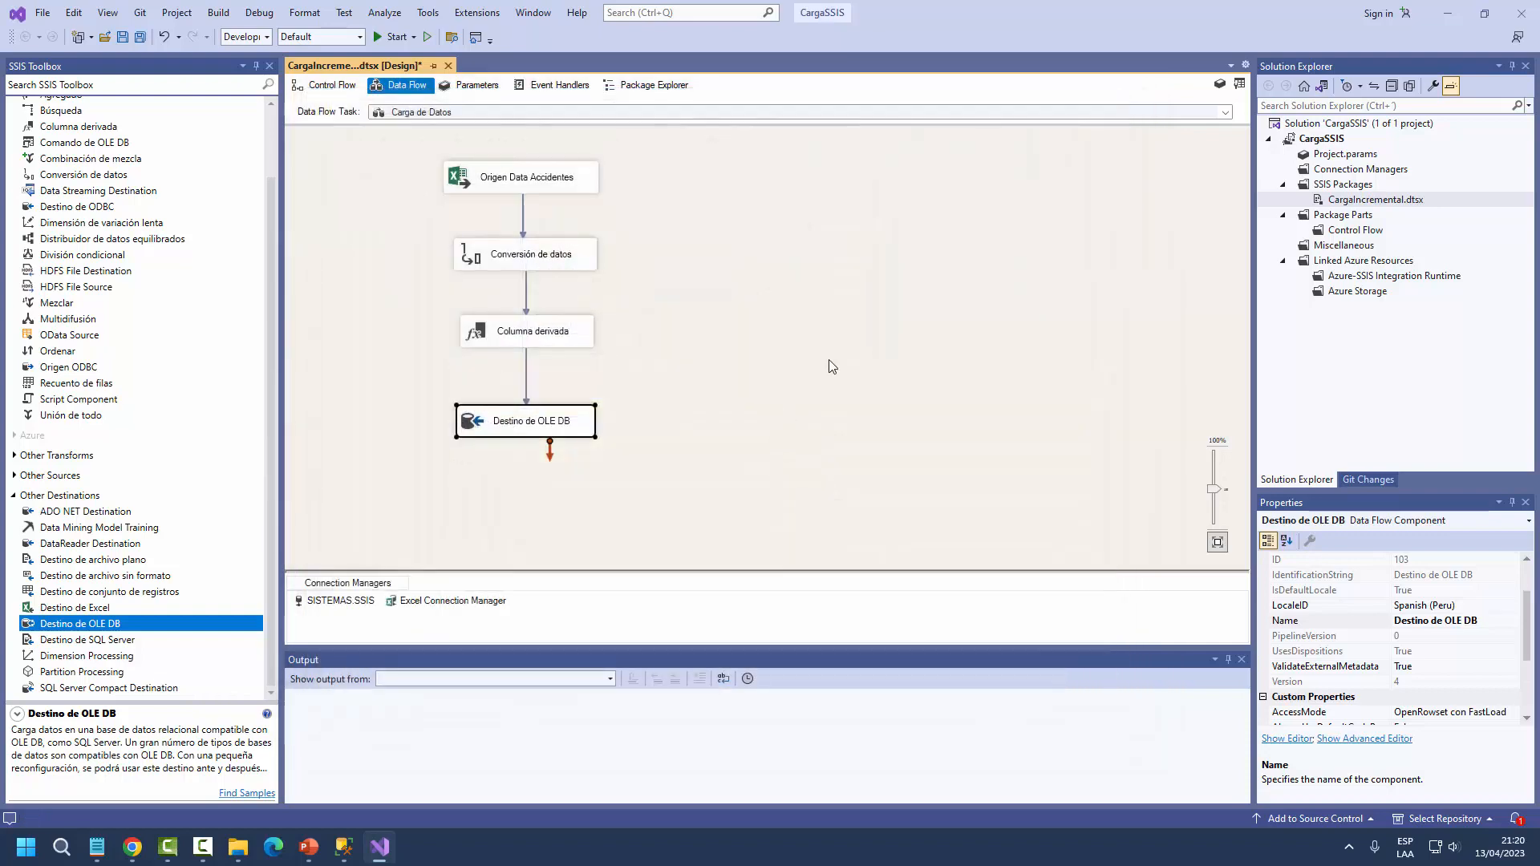
- Run the CargaIncremental package to load the accident data
{"action": "left_click", "coordinate": [783, 359]}
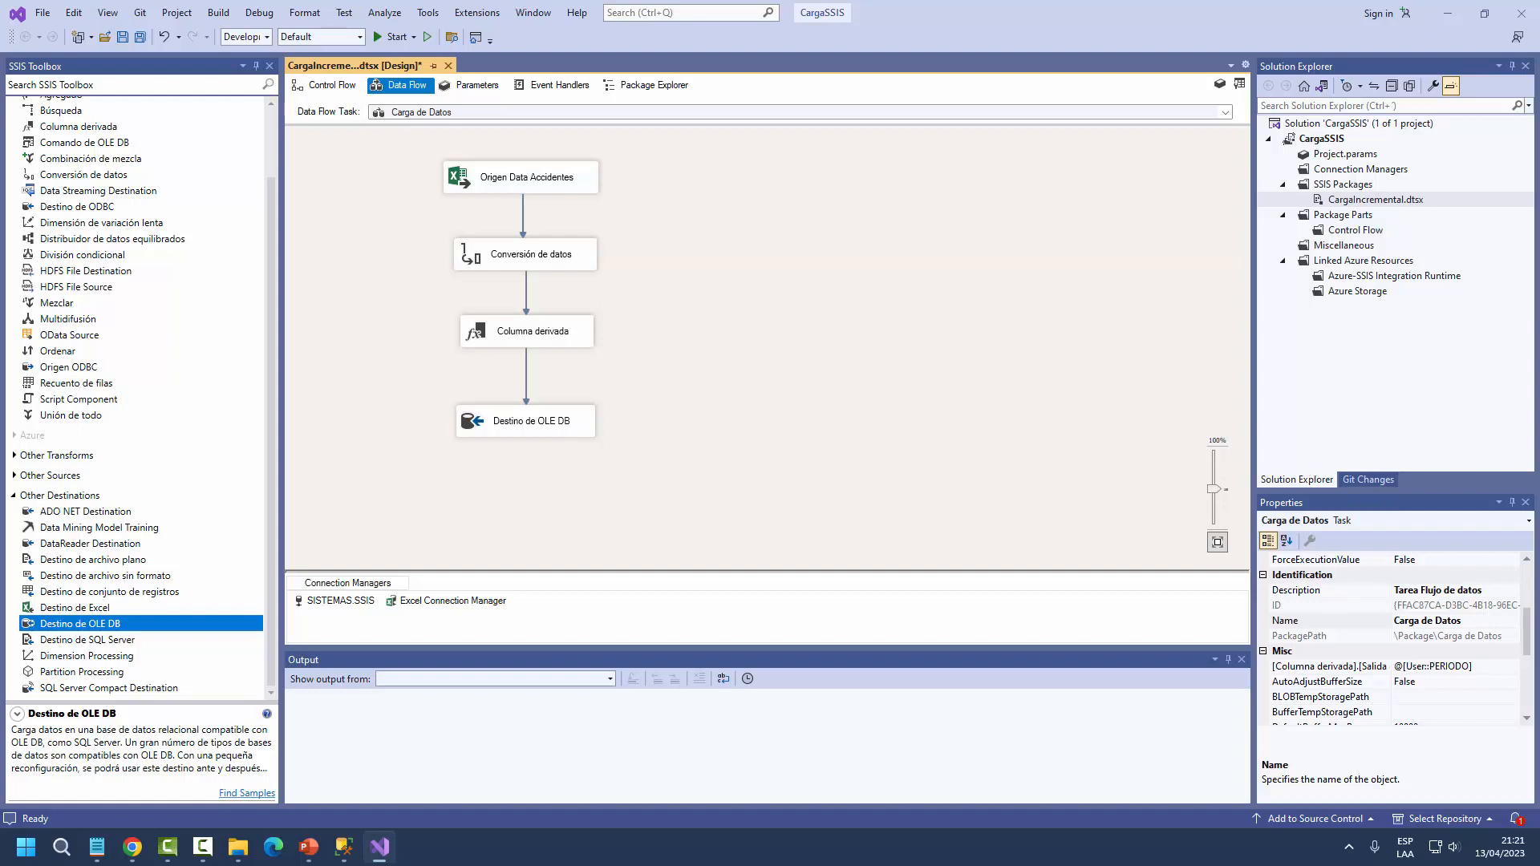
{"action": "key", "text": "alt+Tab"}
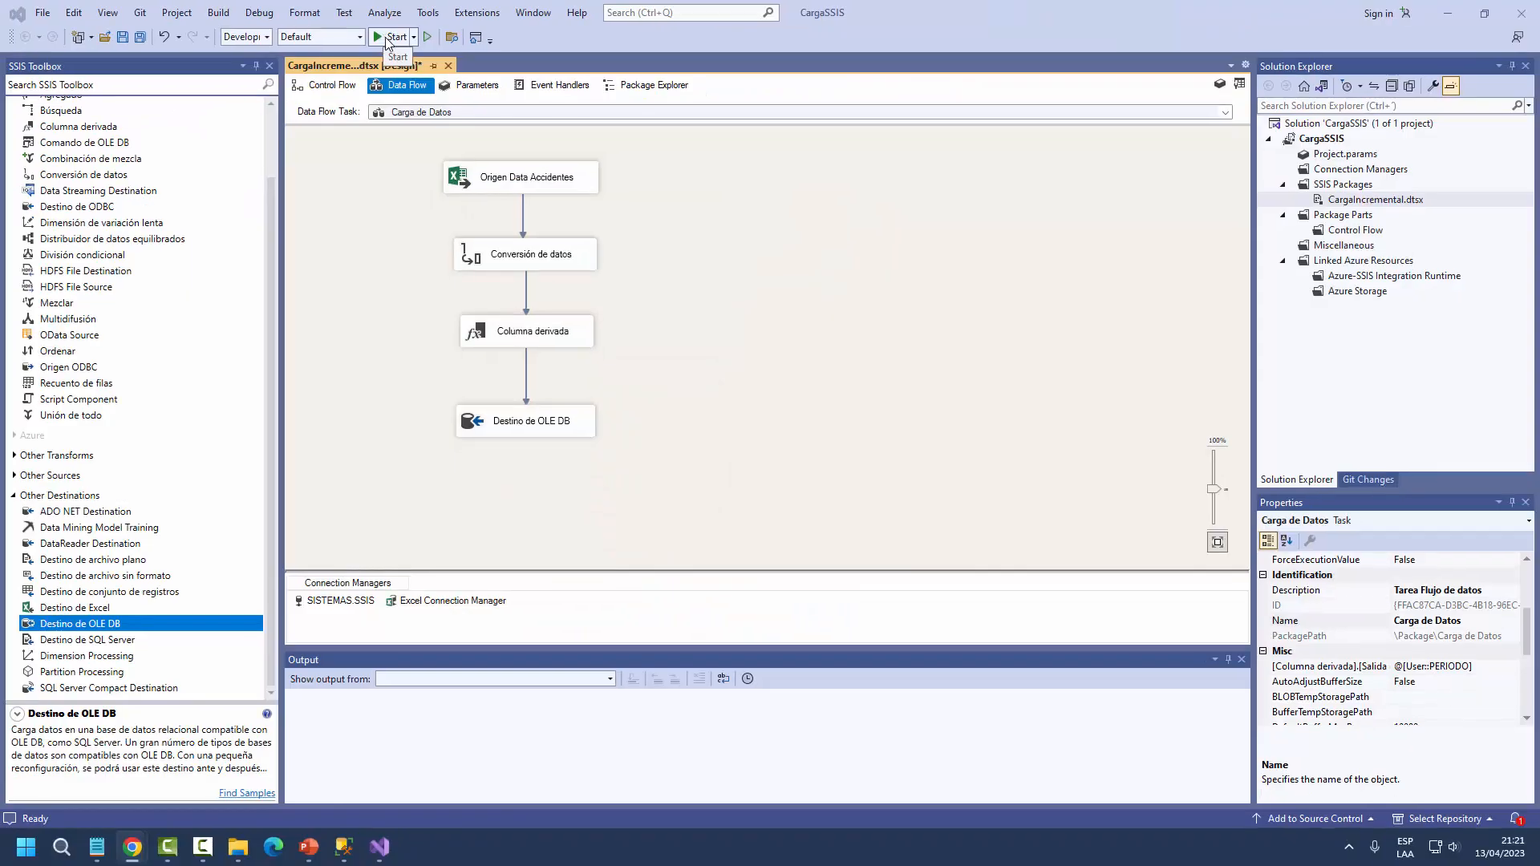
{"action": "left_click", "coordinate": [386, 37]}
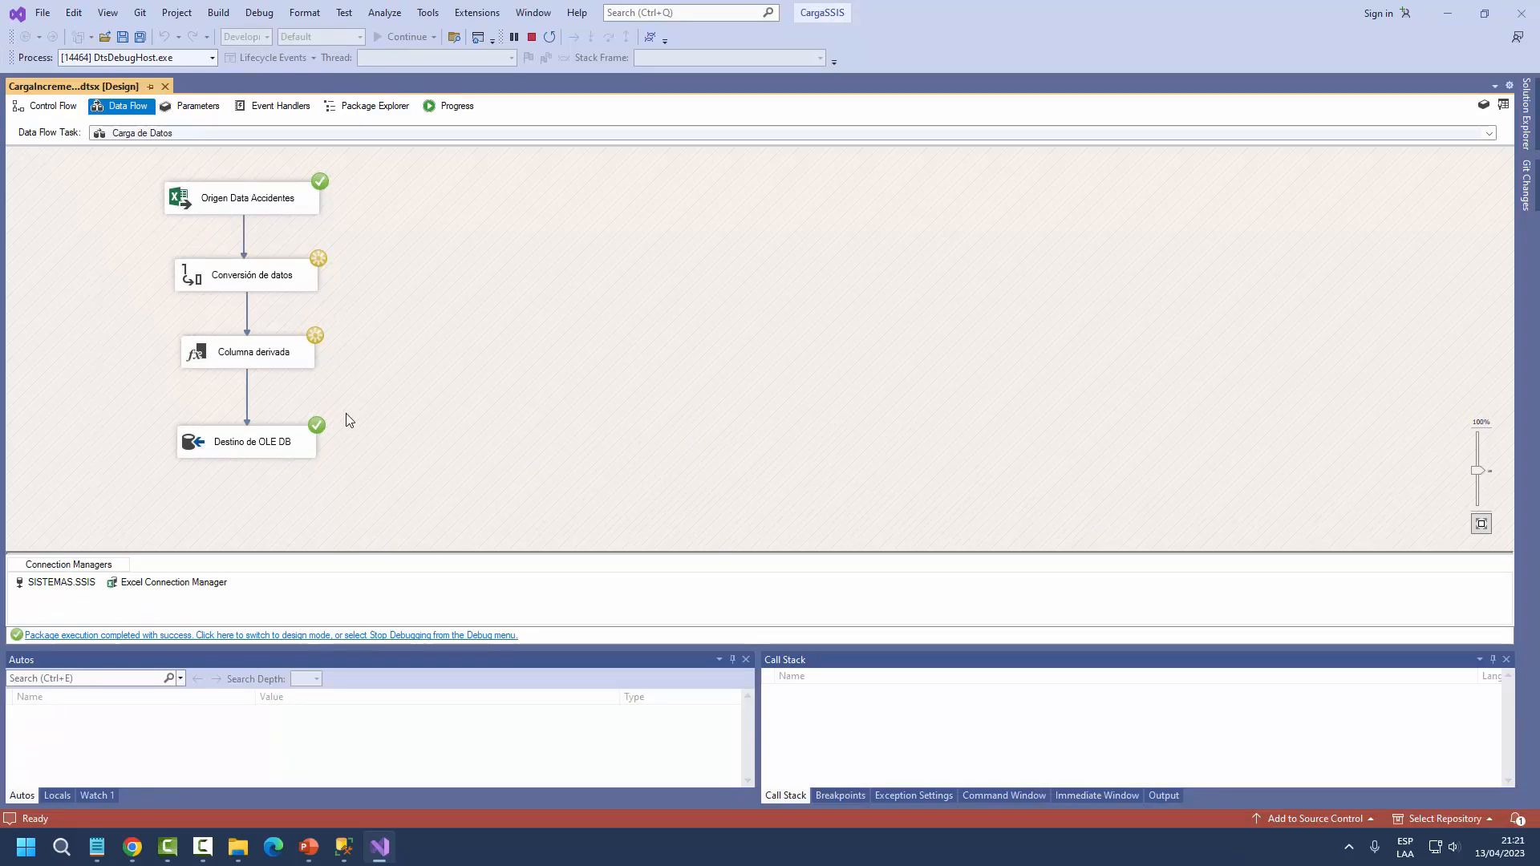
- Switch to SQL Server Management Studio and execute the SELECT query on ACCIDENTES ordered by periodo desc
{"action": "left_click", "coordinate": [344, 847]}
{"action": "scroll", "coordinate": [406, 410], "scroll_direction": "down", "scroll_amount": 1}
{"action": "scroll", "coordinate": [406, 410], "scroll_direction": "down", "scroll_amount": 2}
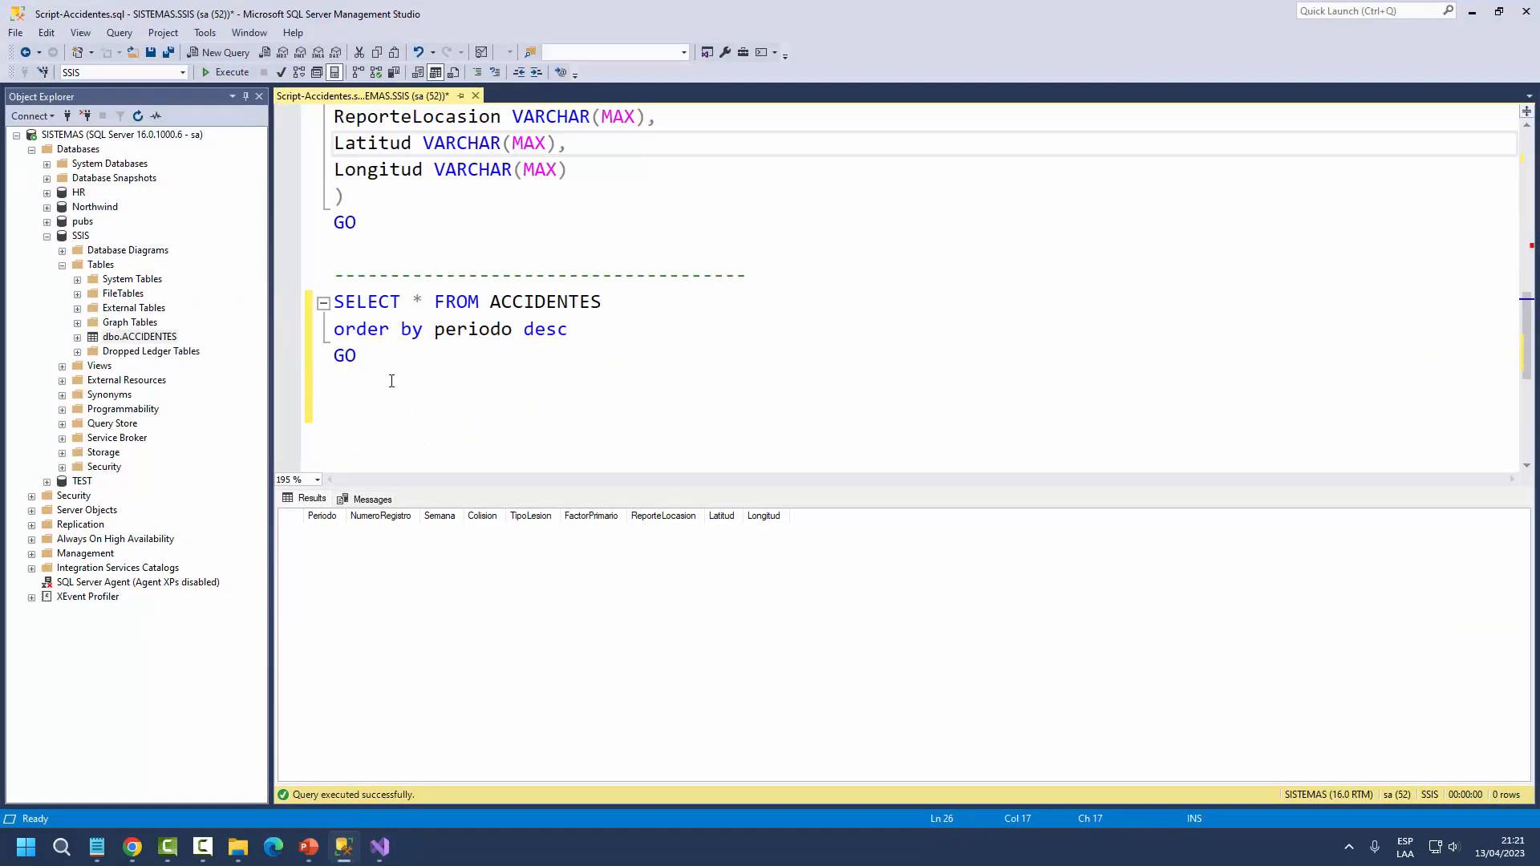
{"action": "left_click_drag", "start_coordinate": [359, 355], "coordinate": [332, 302]}
{"action": "left_click", "coordinate": [219, 76]}
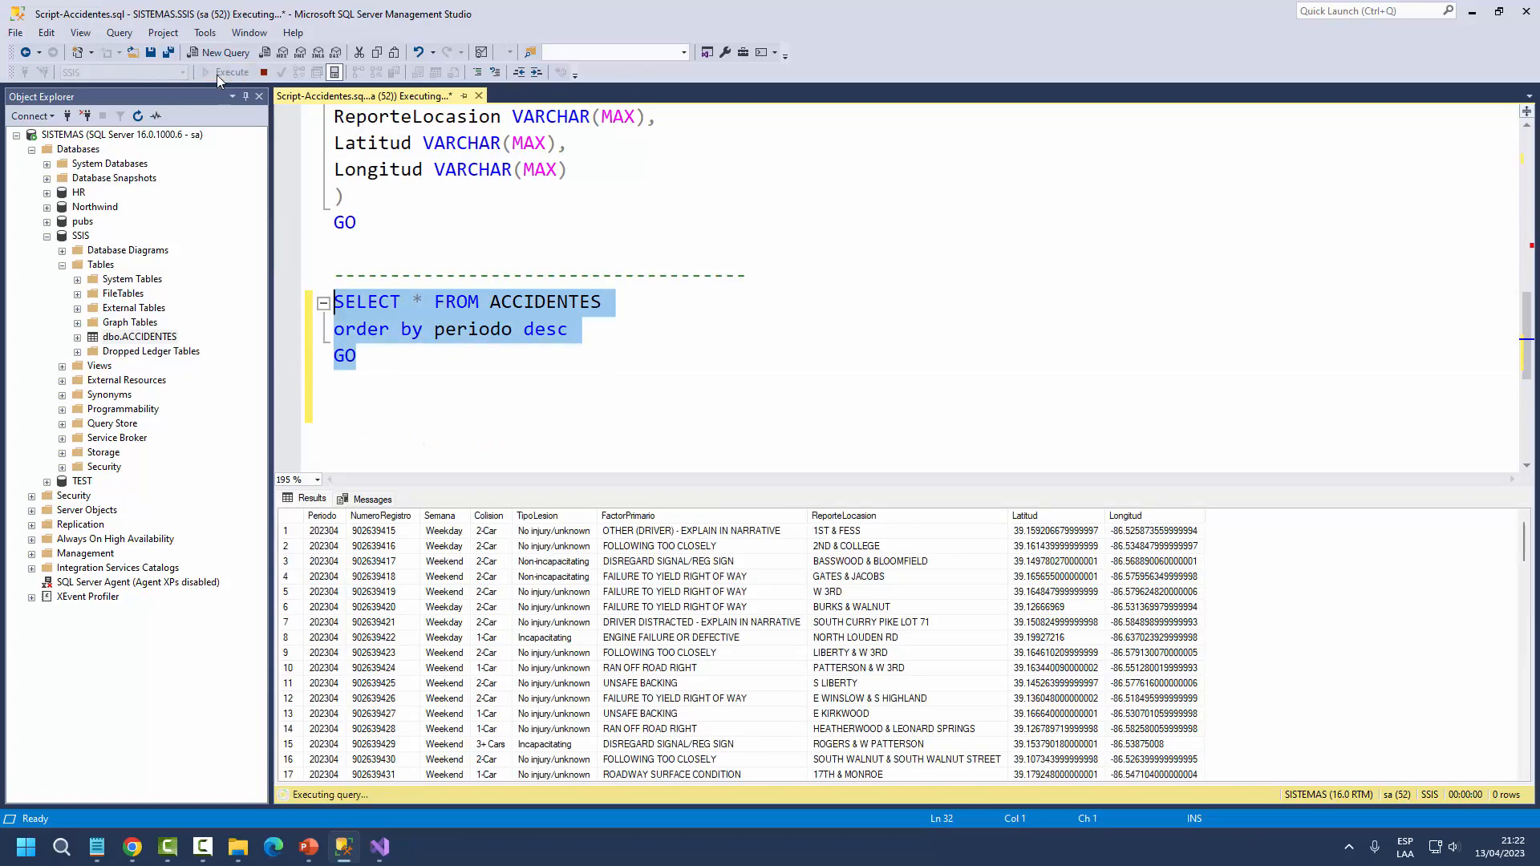
- Review the ACCIDENTES query results from the first rows to the last, checking the Periodo values and row count
{"action": "scroll", "coordinate": [383, 553], "scroll_direction": "down", "scroll_amount": 17}
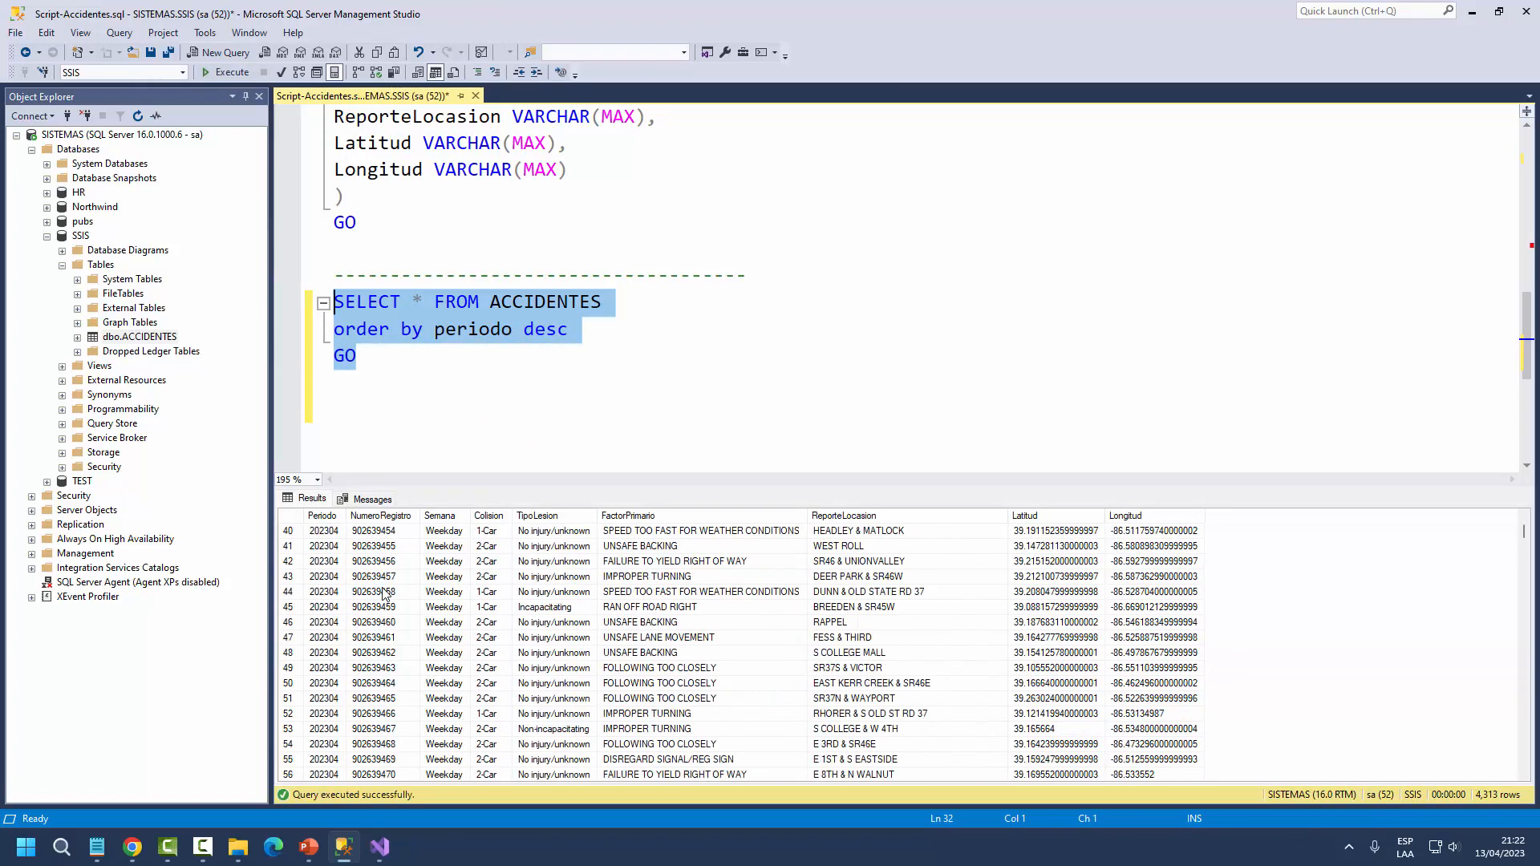
{"action": "left_click_drag", "start_coordinate": [1524, 533], "coordinate": [1525, 772]}
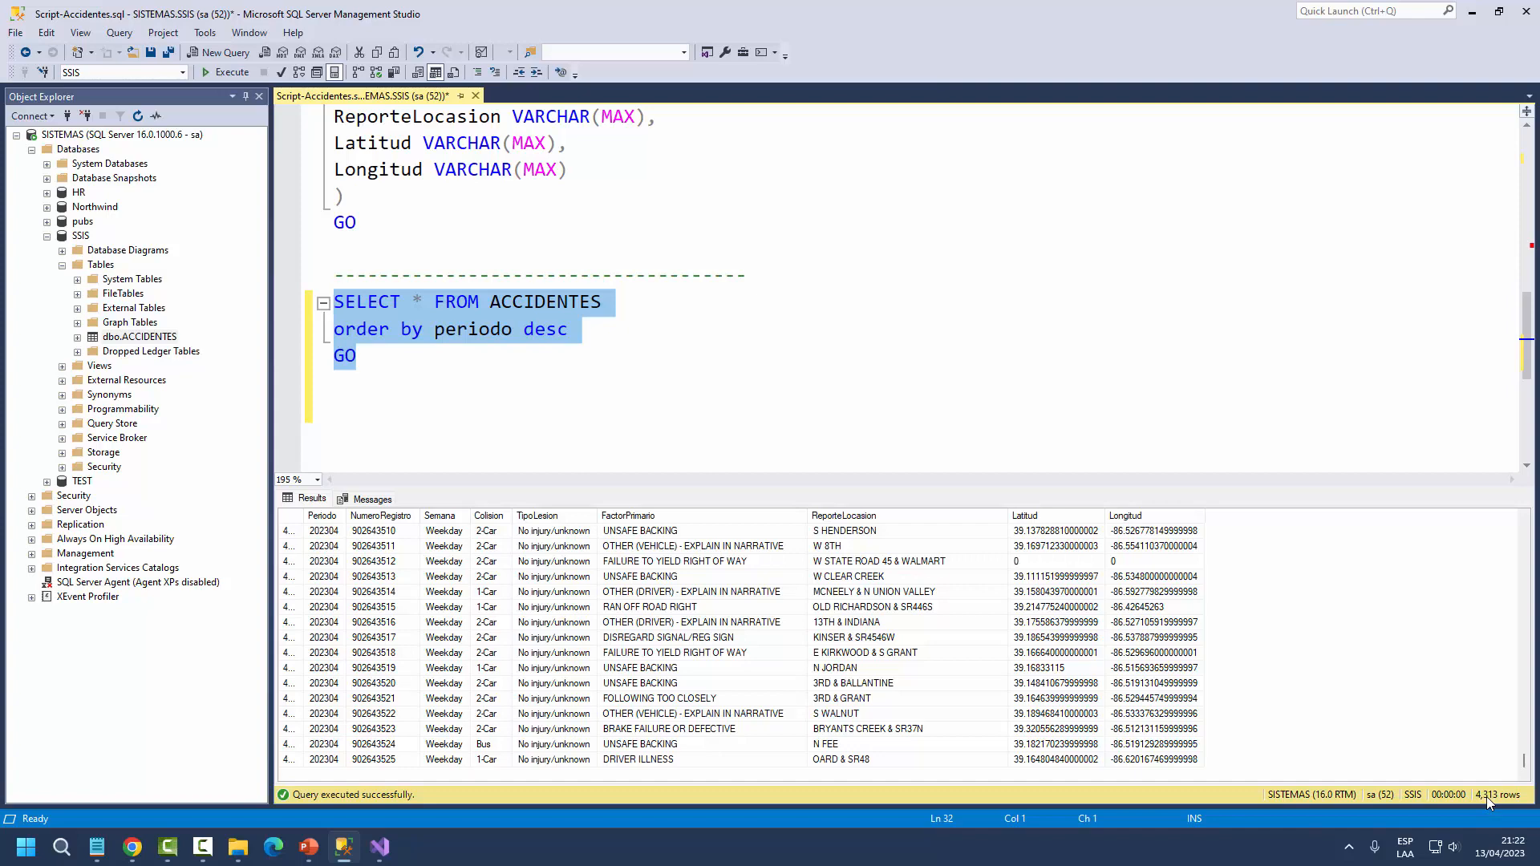
{"action": "left_click", "coordinate": [406, 367]}
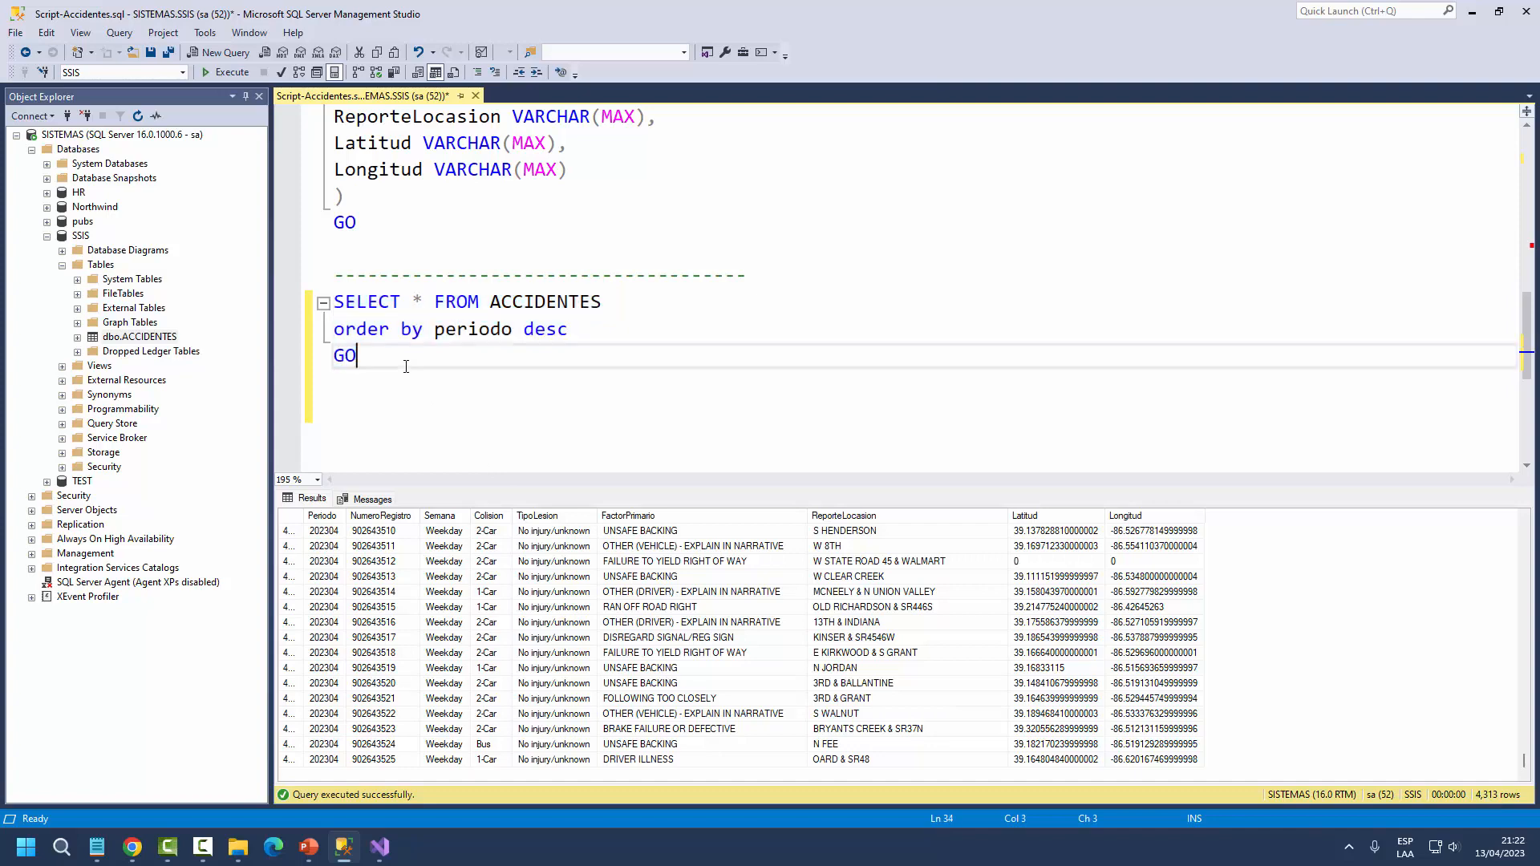
- Switch to Visual Studio, stop debugging the package, and return to its control flow
{"action": "left_click", "coordinate": [344, 848]}
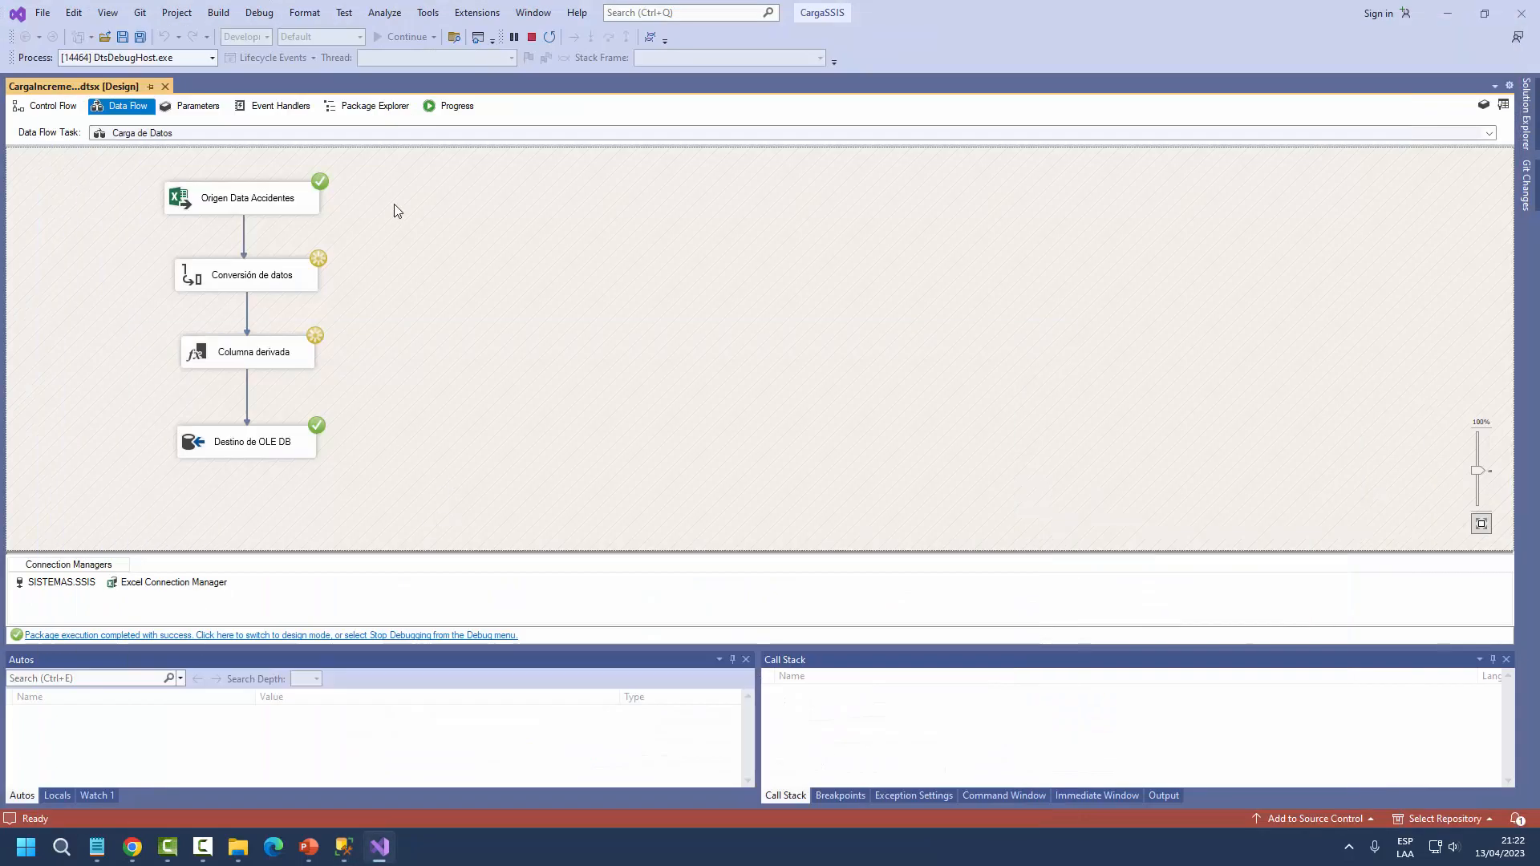
{"action": "left_click", "coordinate": [531, 38]}
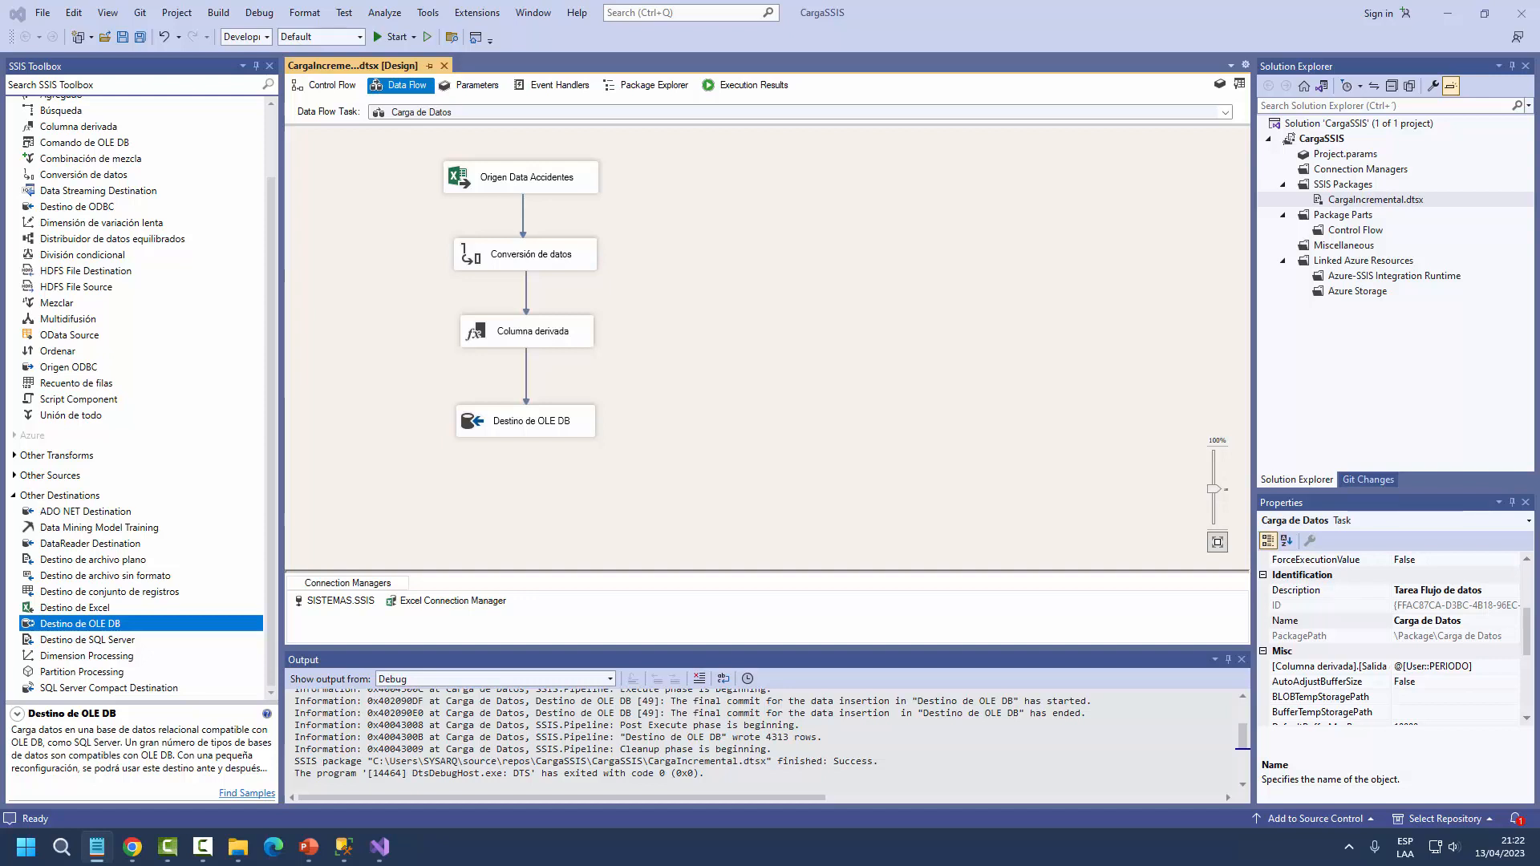
{"action": "left_click", "coordinate": [326, 89]}
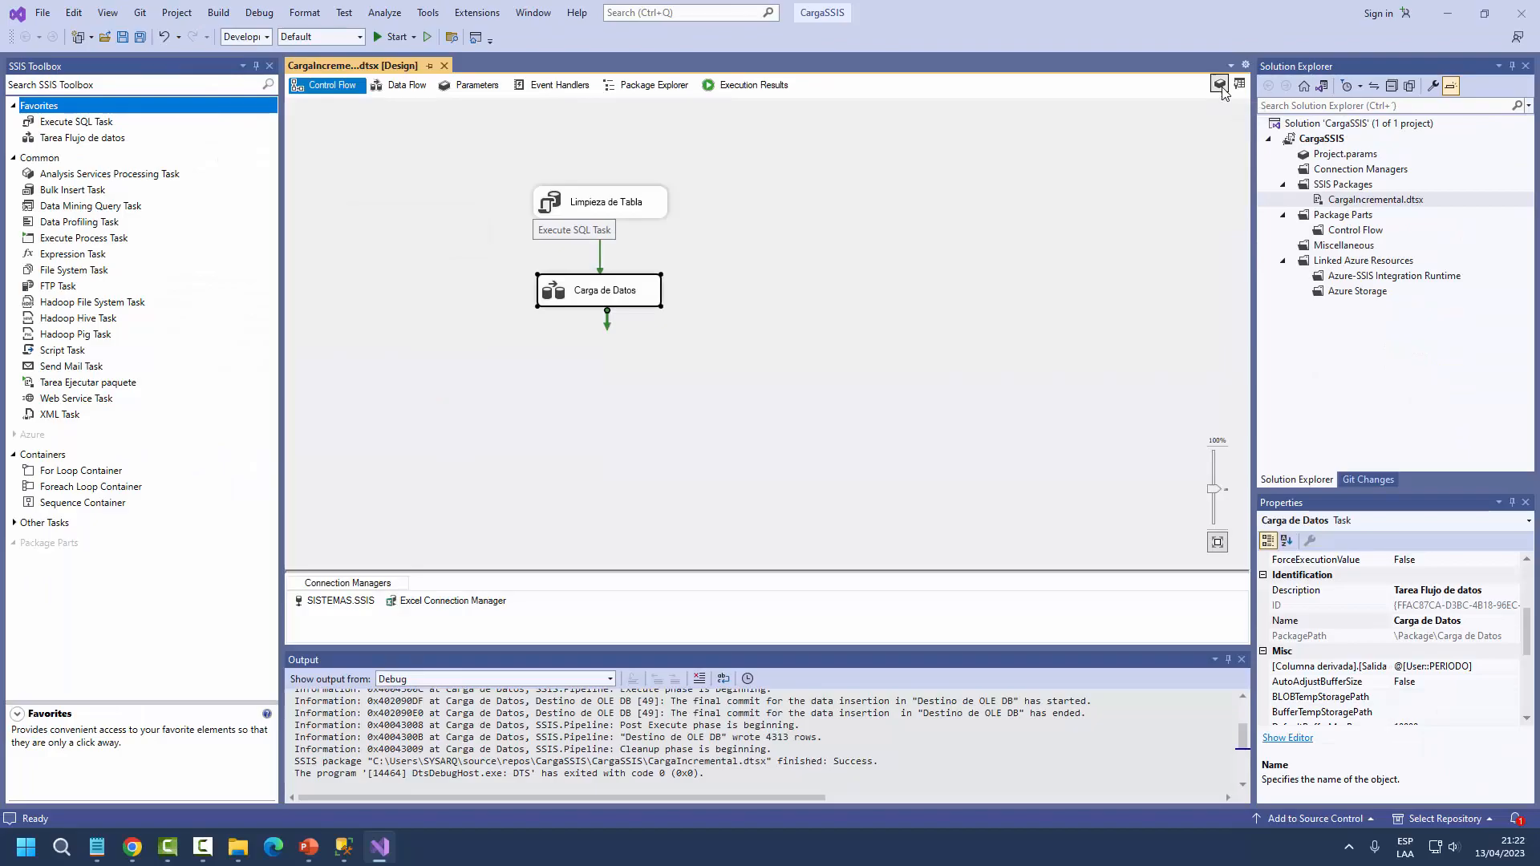
- Add a package variable named RUTA to CargaIncremental
{"action": "left_click", "coordinate": [1219, 104]}
{"action": "left_click", "coordinate": [346, 443]}
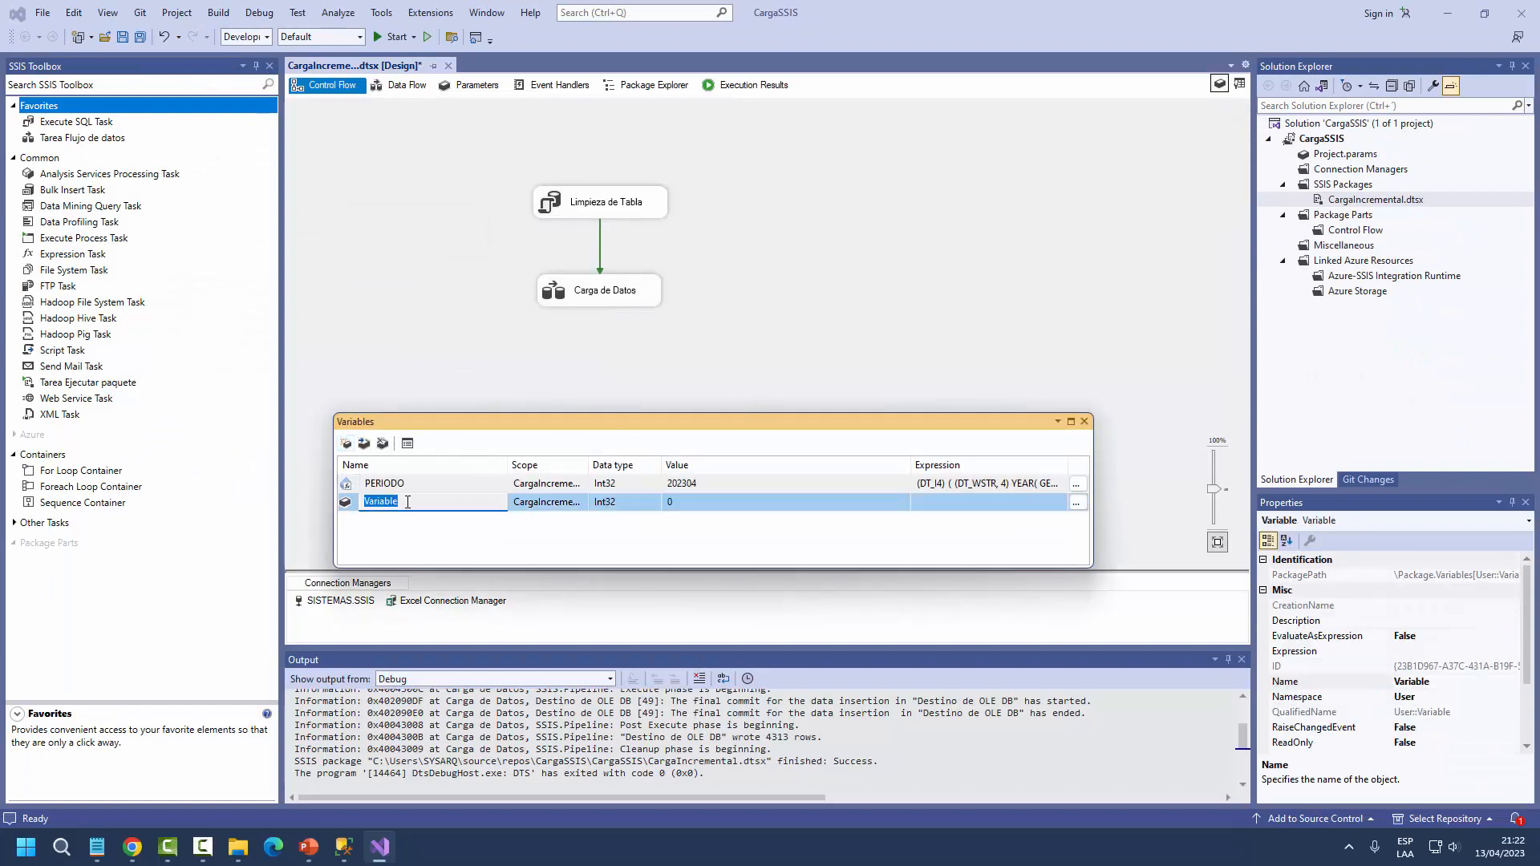
{"action": "type", "text": "RUTA"}
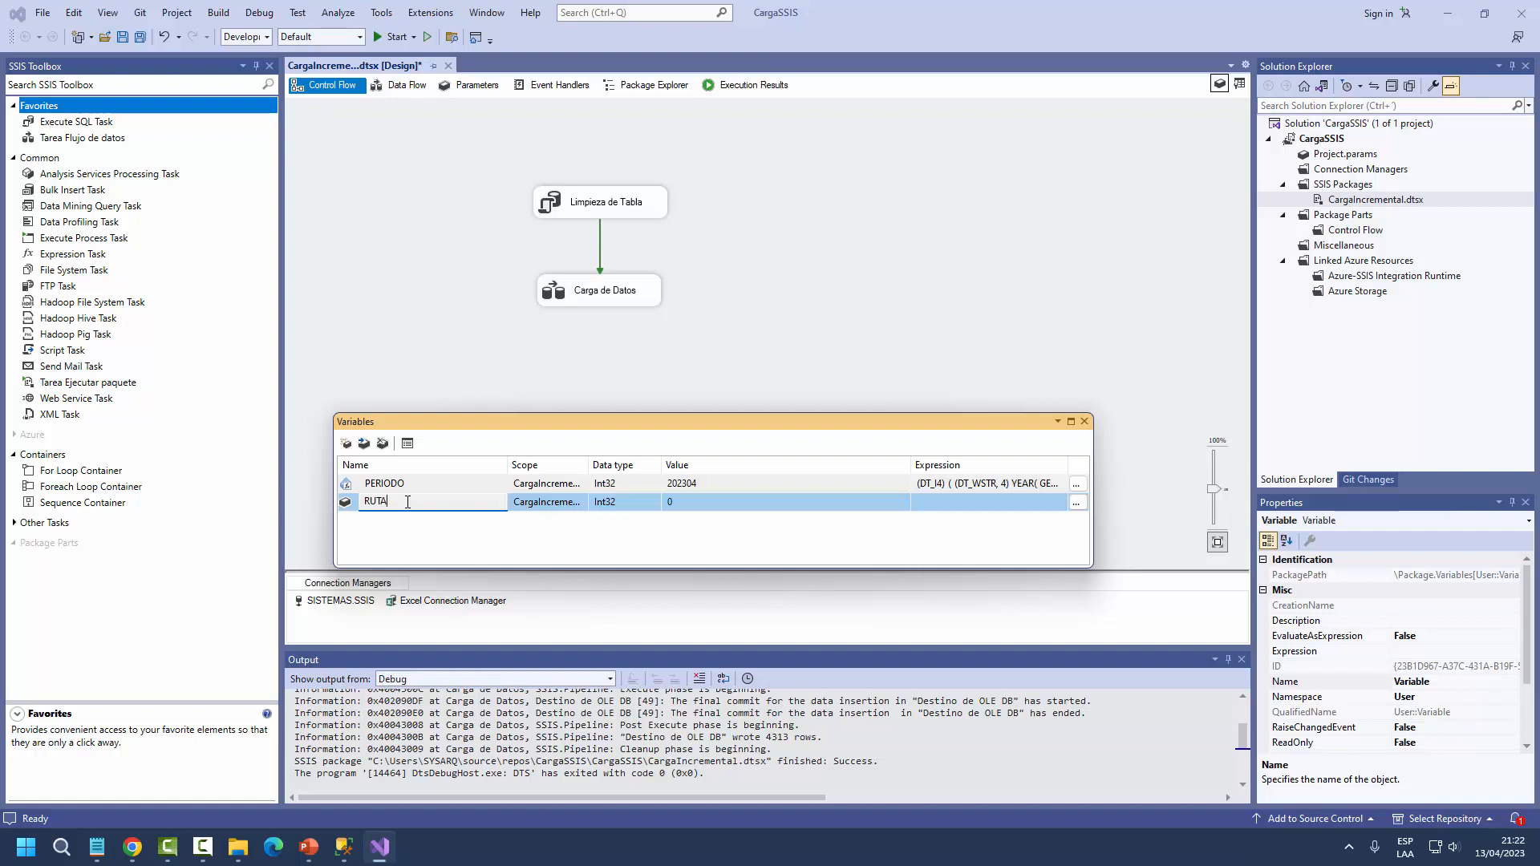
{"action": "left_click", "coordinate": [457, 526]}
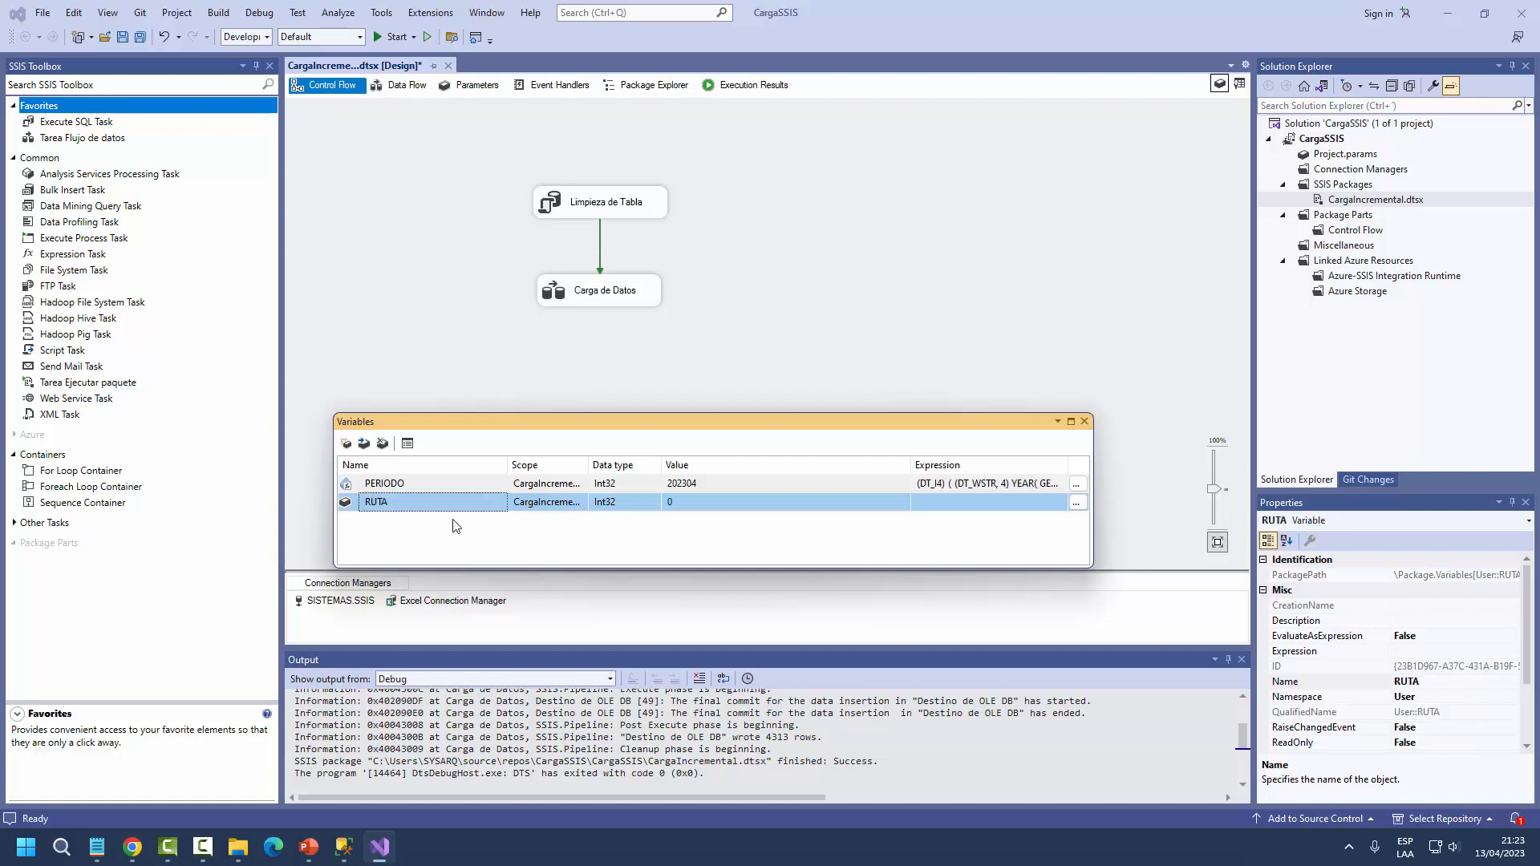
- Switch to File Explorer and copy the full path of the 1. Ejercicio folder
{"action": "left_click", "coordinate": [238, 847]}
{"action": "left_click", "coordinate": [425, 91]}
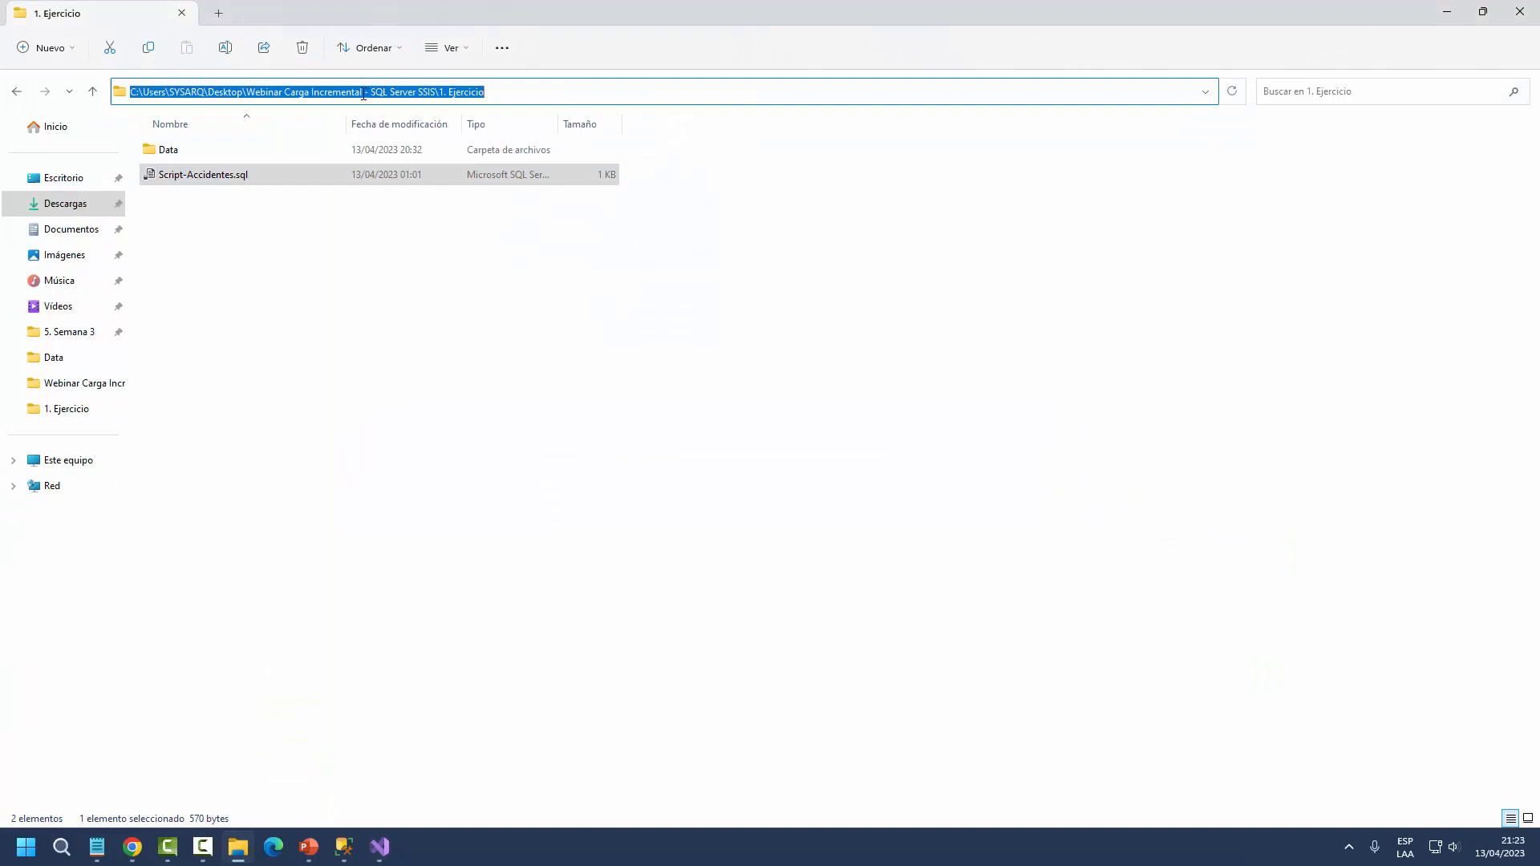
{"action": "key", "text": "alt+Tab"}
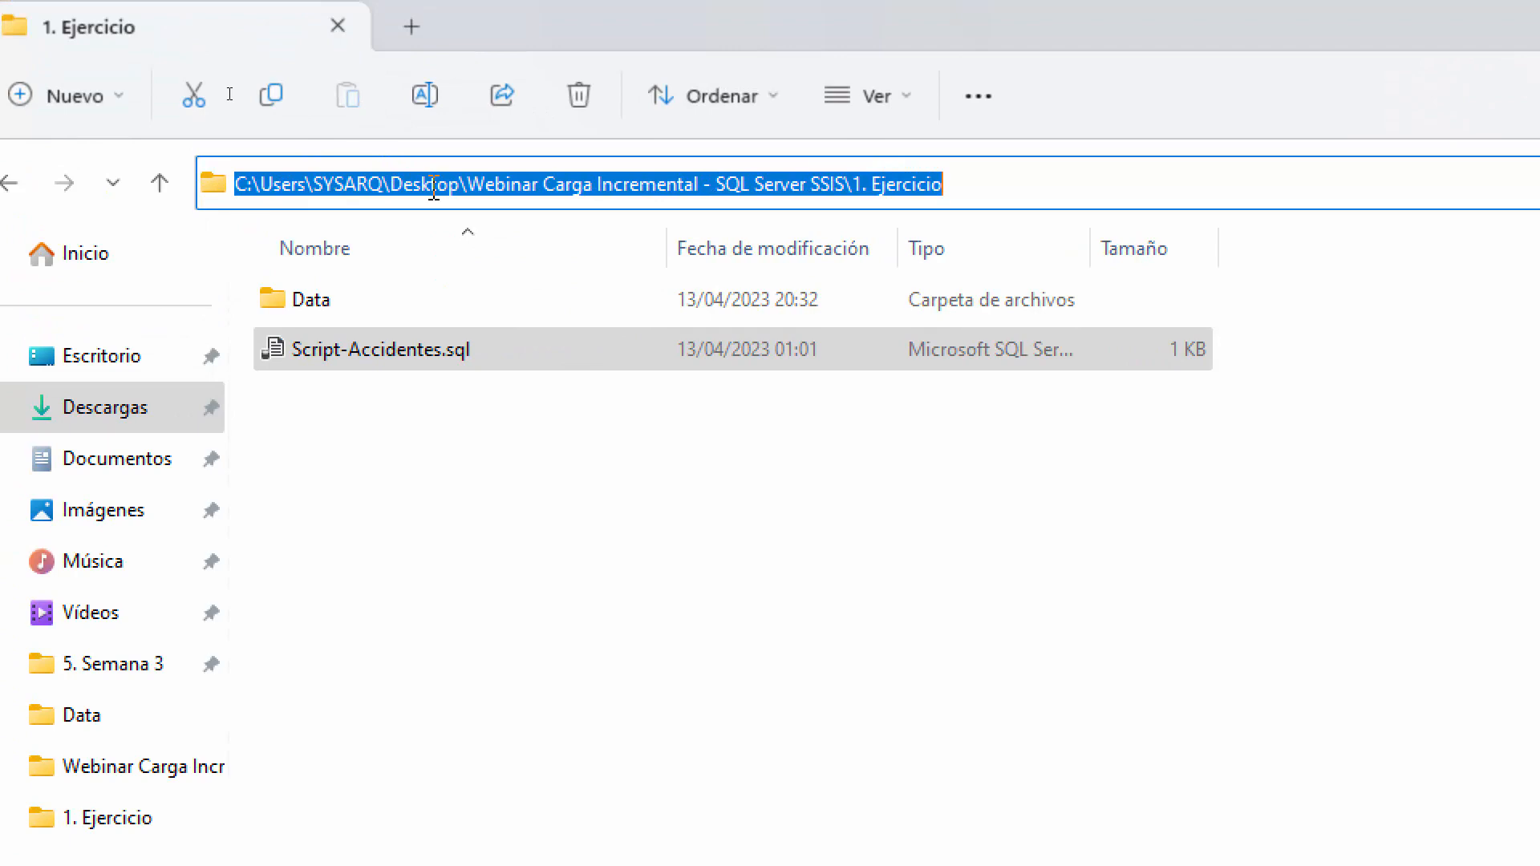
{"action": "right_click", "coordinate": [433, 189]}
{"action": "left_click", "coordinate": [499, 289]}
{"action": "left_click", "coordinate": [259, 198]}
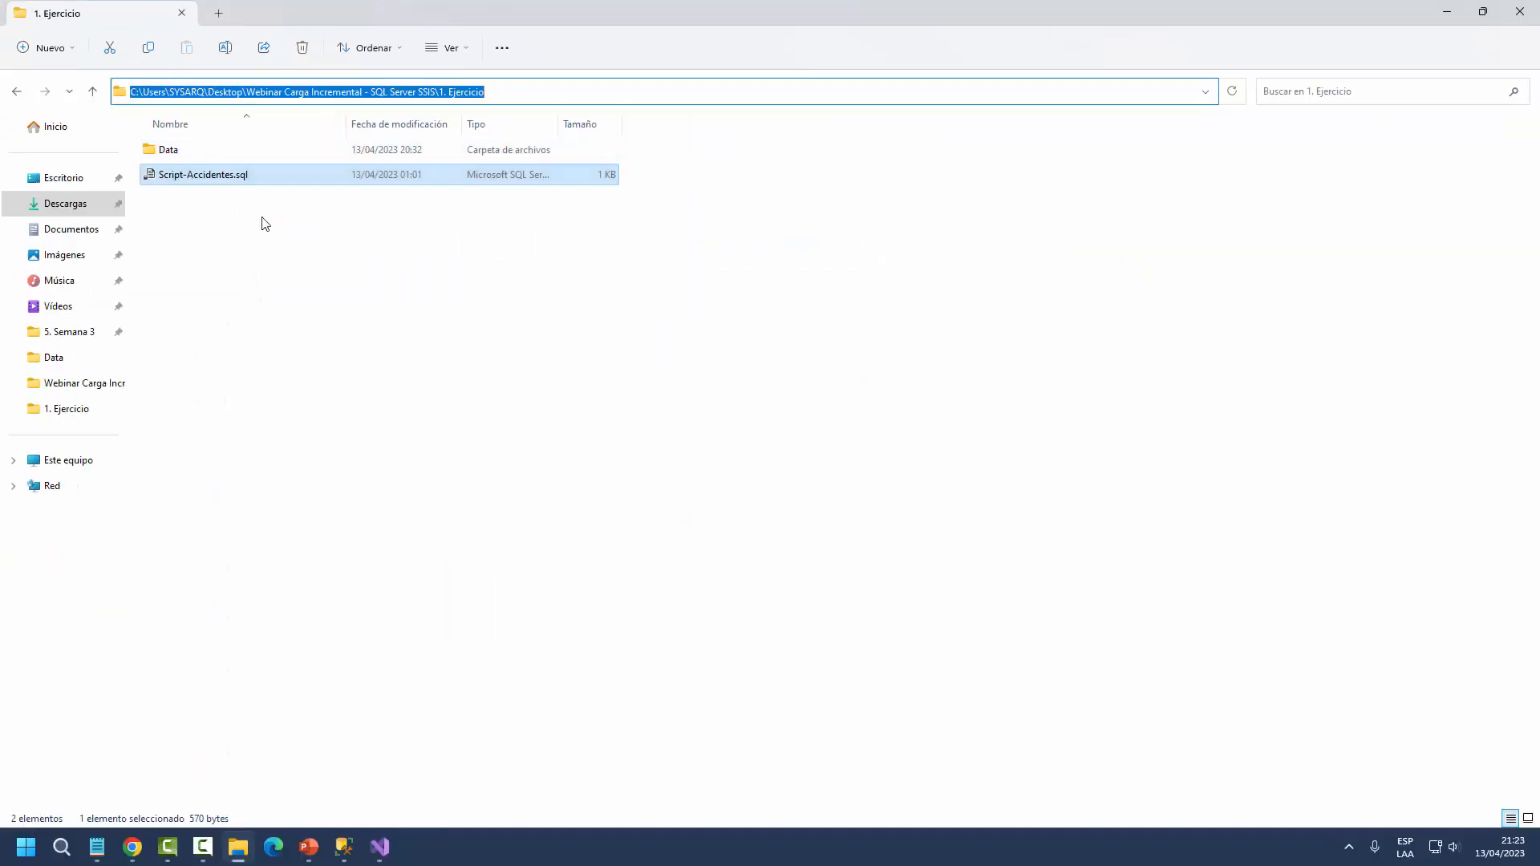
- Switch back to Visual Studio and set the RUTA variable's data type to String
{"action": "left_click", "coordinate": [385, 848]}
{"action": "left_click", "coordinate": [630, 508]}
{"action": "left_click", "coordinate": [654, 502]}
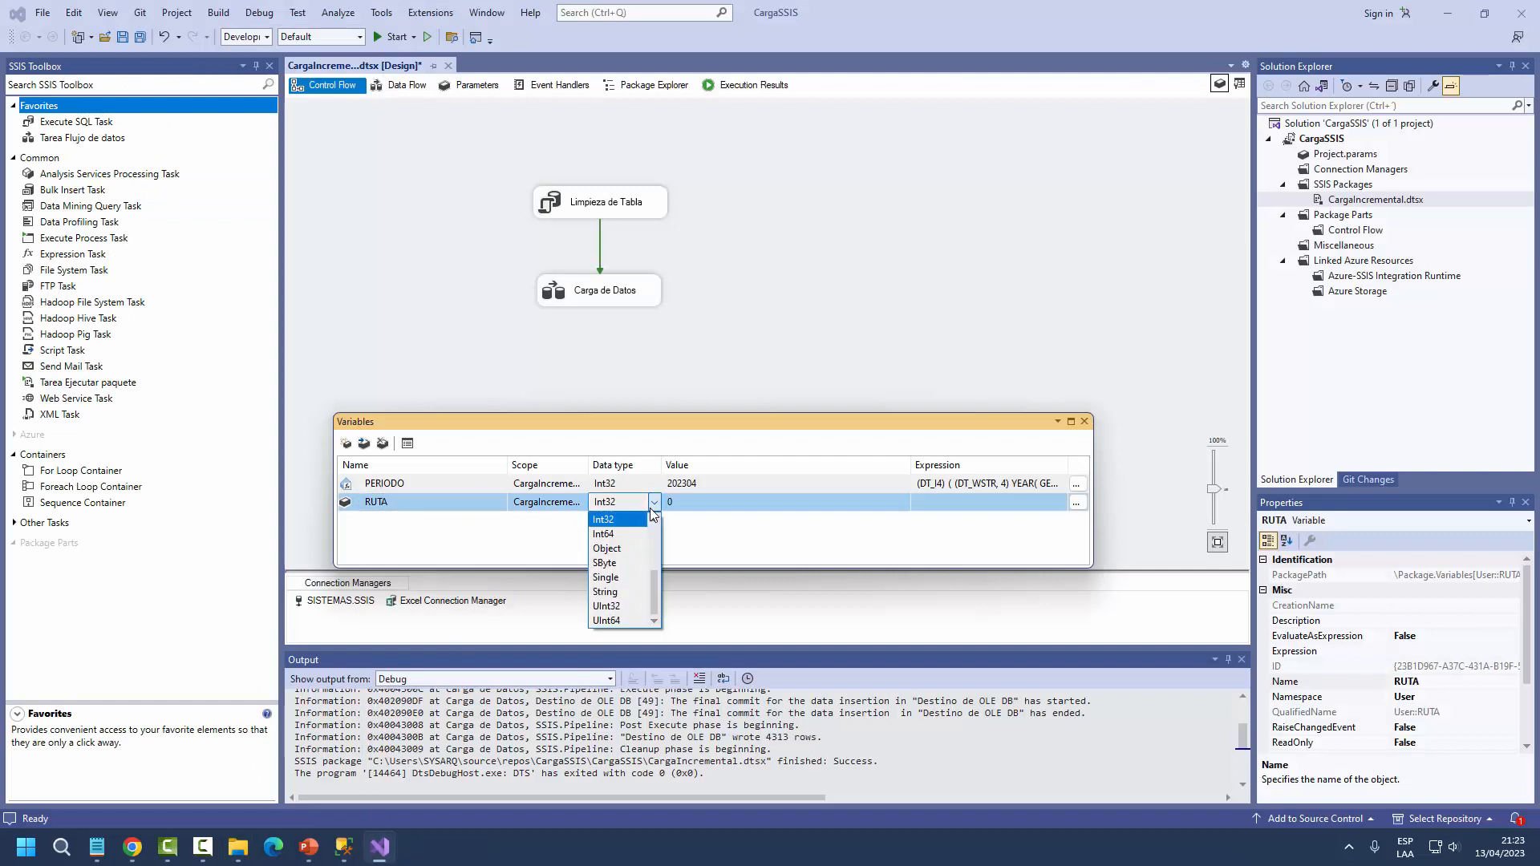
{"action": "left_click", "coordinate": [634, 592]}
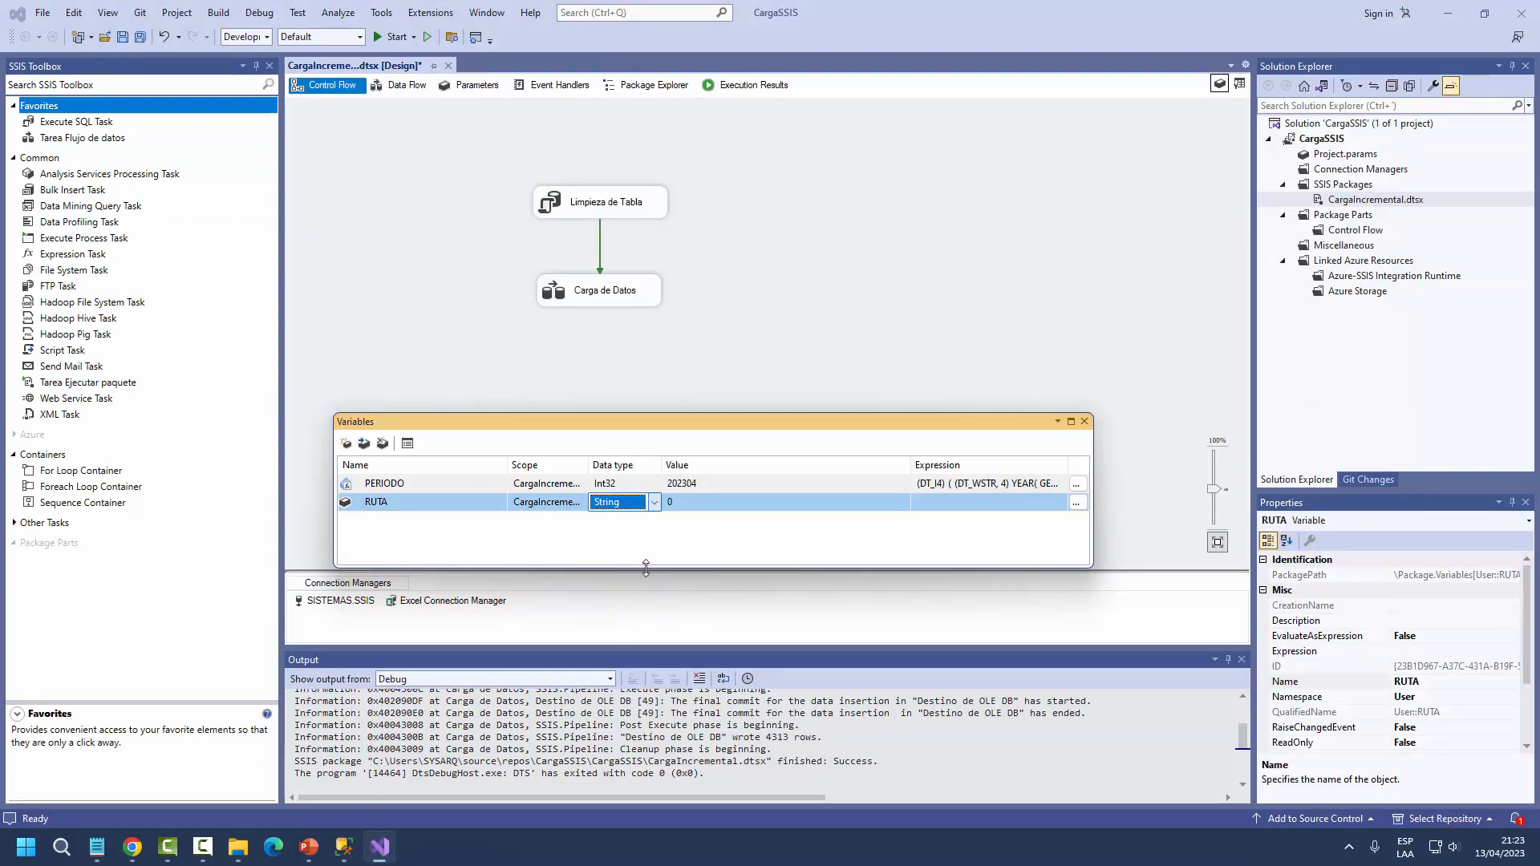
- Enter the copied 1. Ejercicio folder path as the RUTA variable's value
{"action": "left_click", "coordinate": [682, 504]}
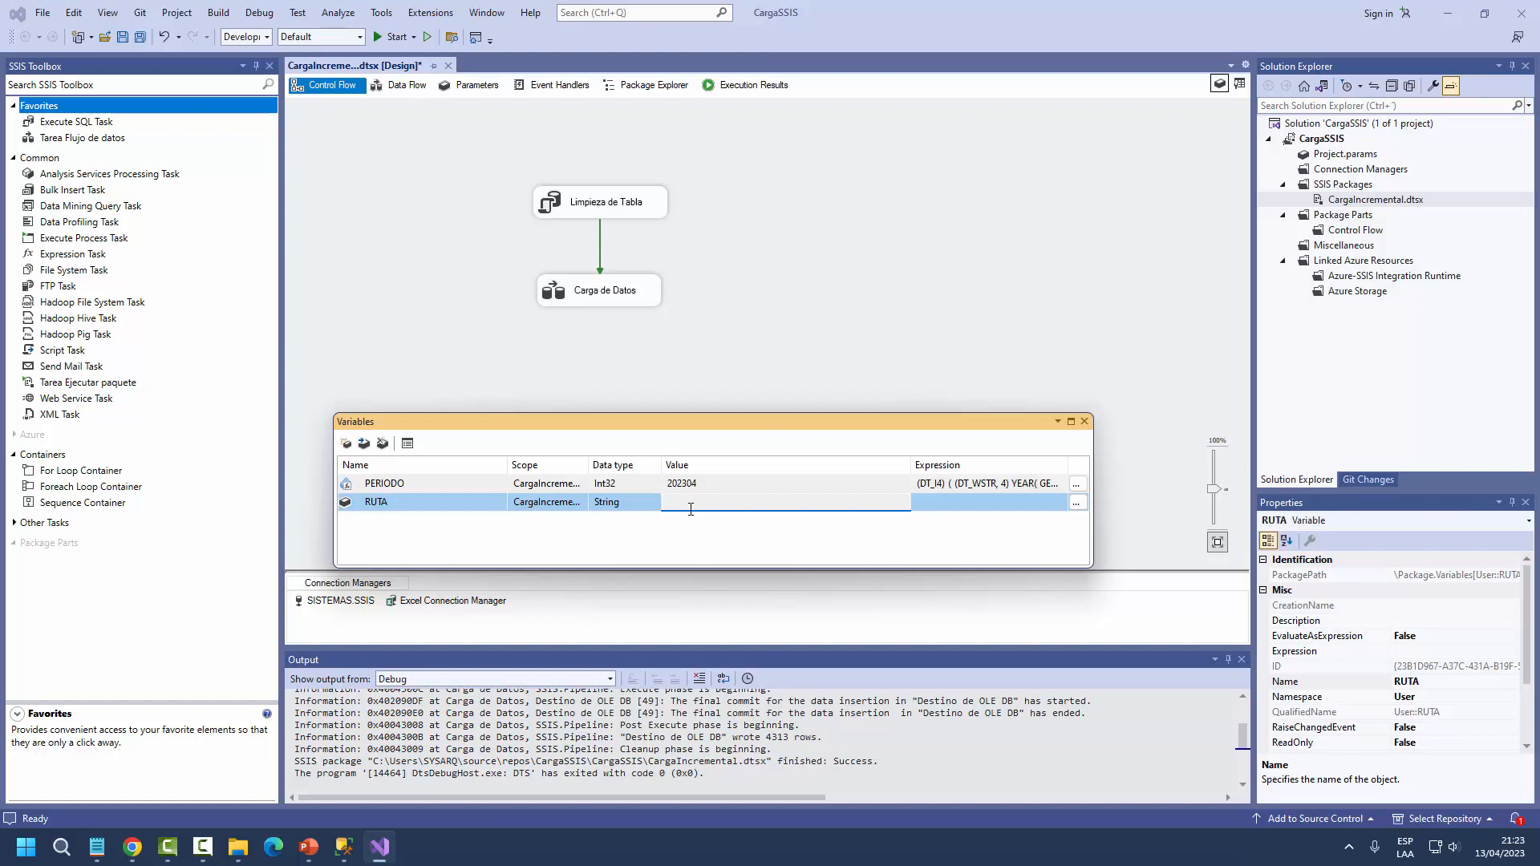
{"action": "key", "text": "ctrl+v"}
{"action": "key", "text": "End"}
- Switch to File Explorer, open the Data folder inside 1. Ejercicio, and copy its full path
{"action": "left_click", "coordinate": [240, 858]}
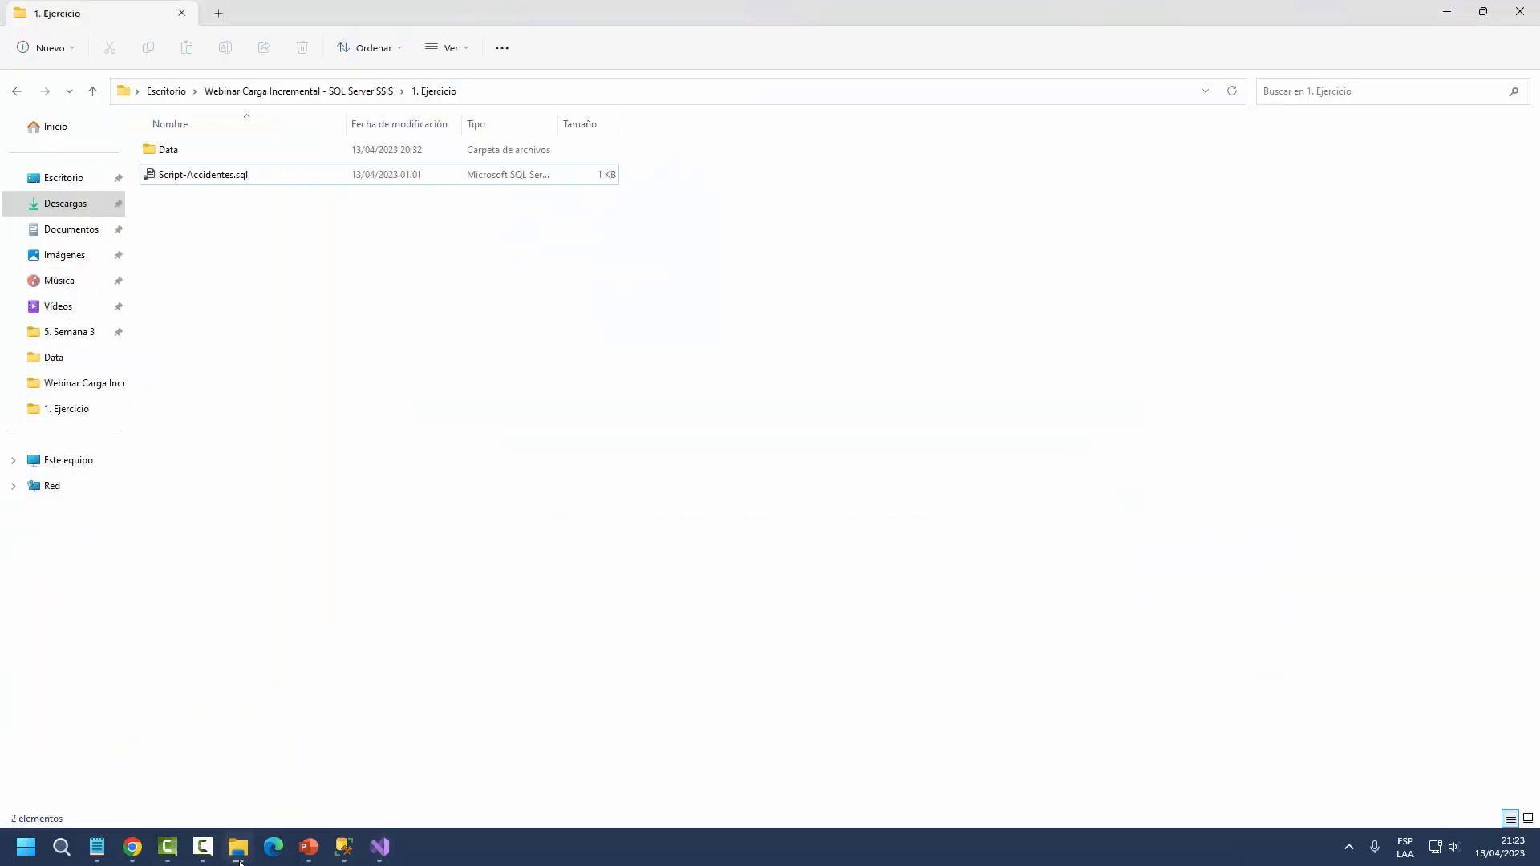
{"action": "double_click", "coordinate": [176, 151]}
{"action": "left_click", "coordinate": [521, 90]}
{"action": "key", "text": "ctrl+c"}
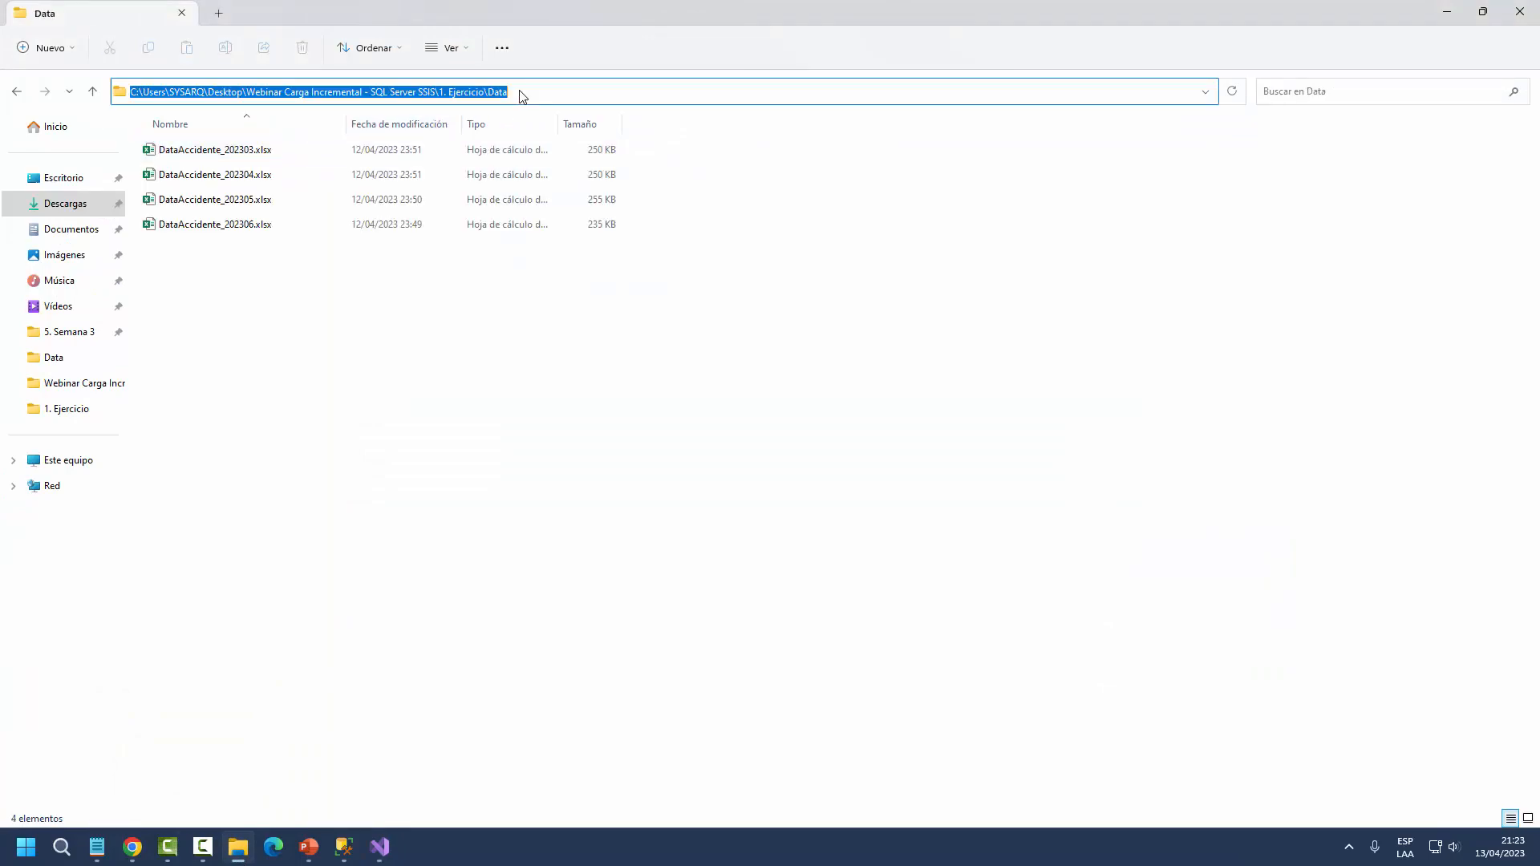
- Back in Visual Studio, replace RUTA's value with C:\Users\SYSARQ\Desktop\Webinar Carga Incremental - SQL Server SSIS\1. Ejercicio\Data\, including the trailing backslash
{"action": "left_click", "coordinate": [245, 842]}
{"action": "left_click", "coordinate": [790, 505]}
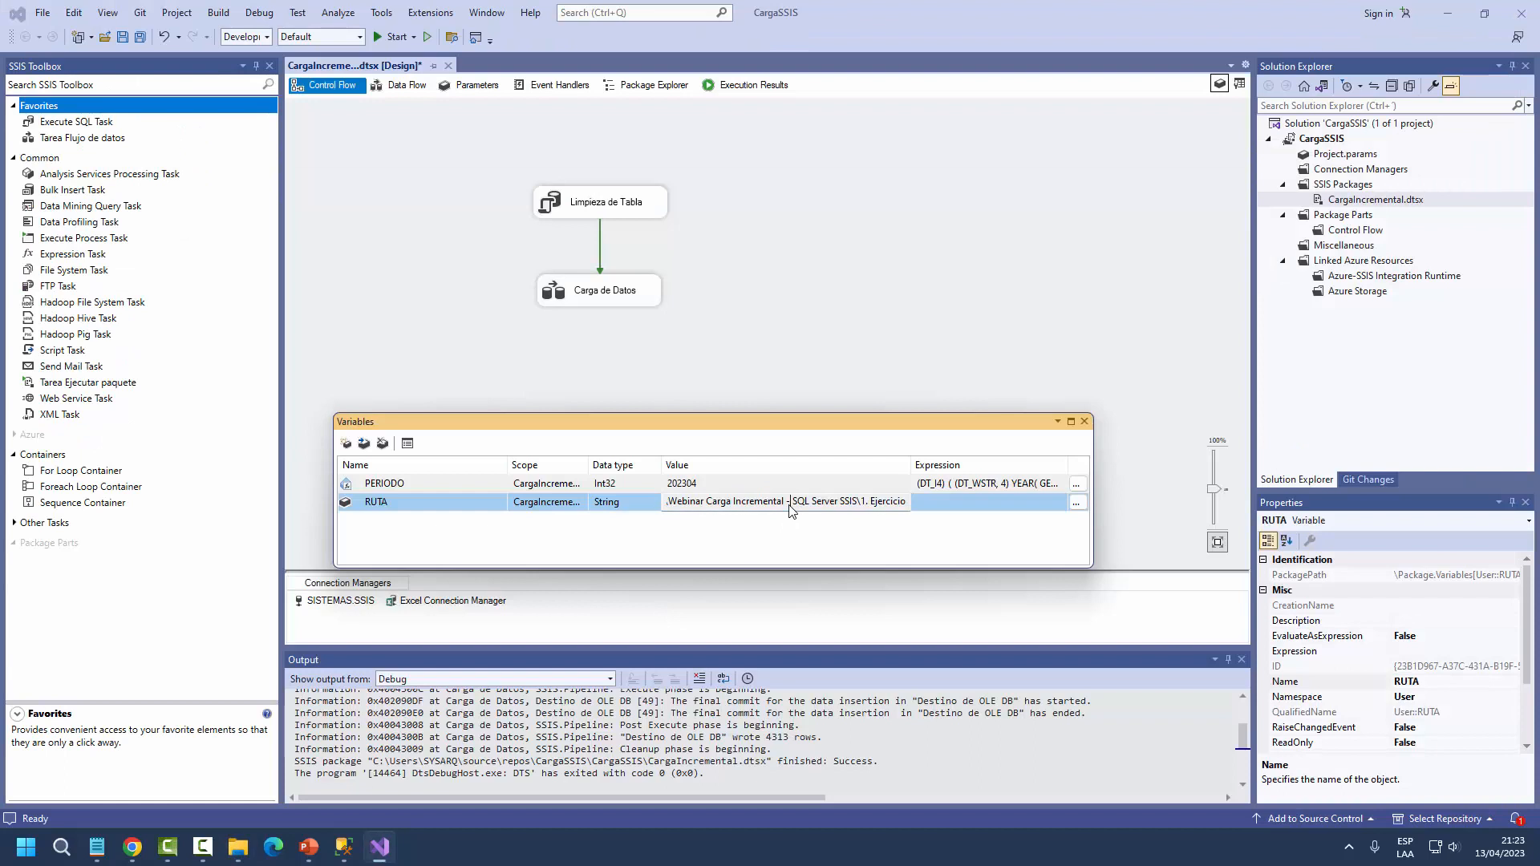
{"action": "key", "text": "shift+Home"}
{"action": "key", "text": "Delete"}
{"action": "key", "text": "ctrl+v"}
{"action": "key", "text": "End"}
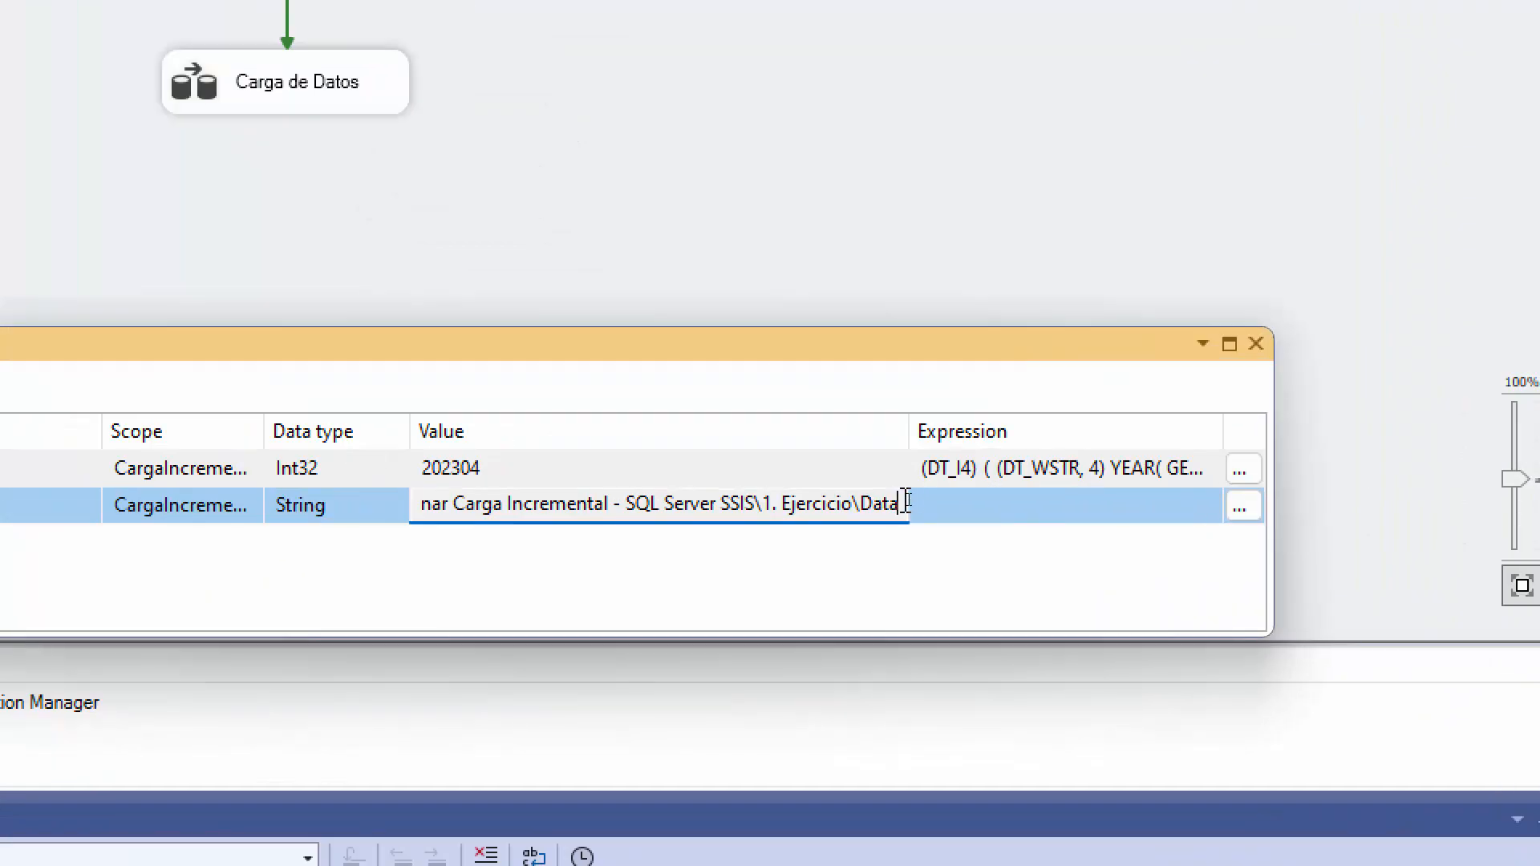
{"action": "type", "text": "\\"}
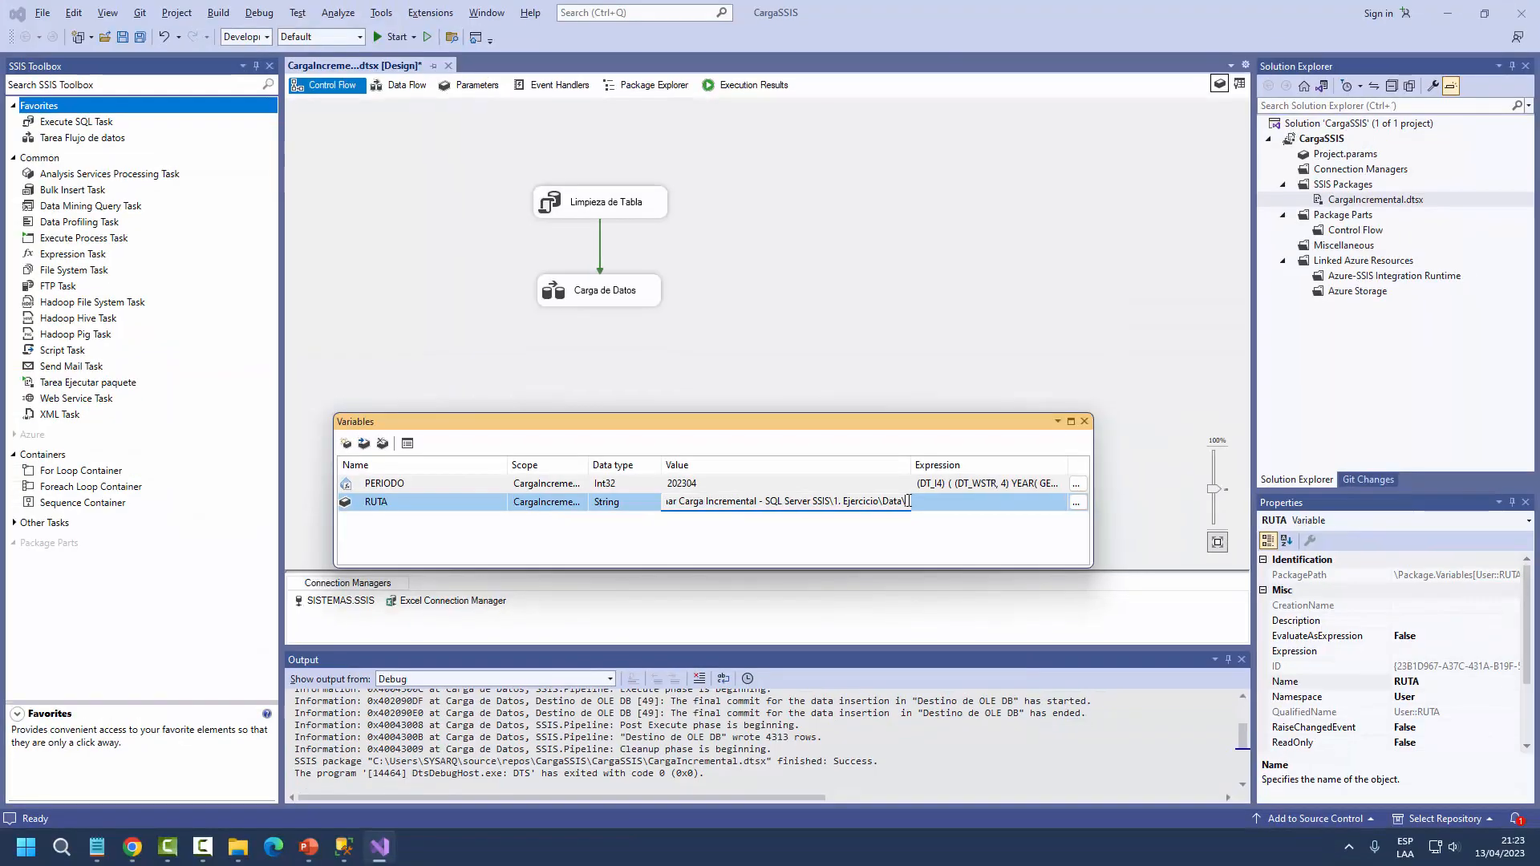
{"action": "left_click", "coordinate": [910, 544]}
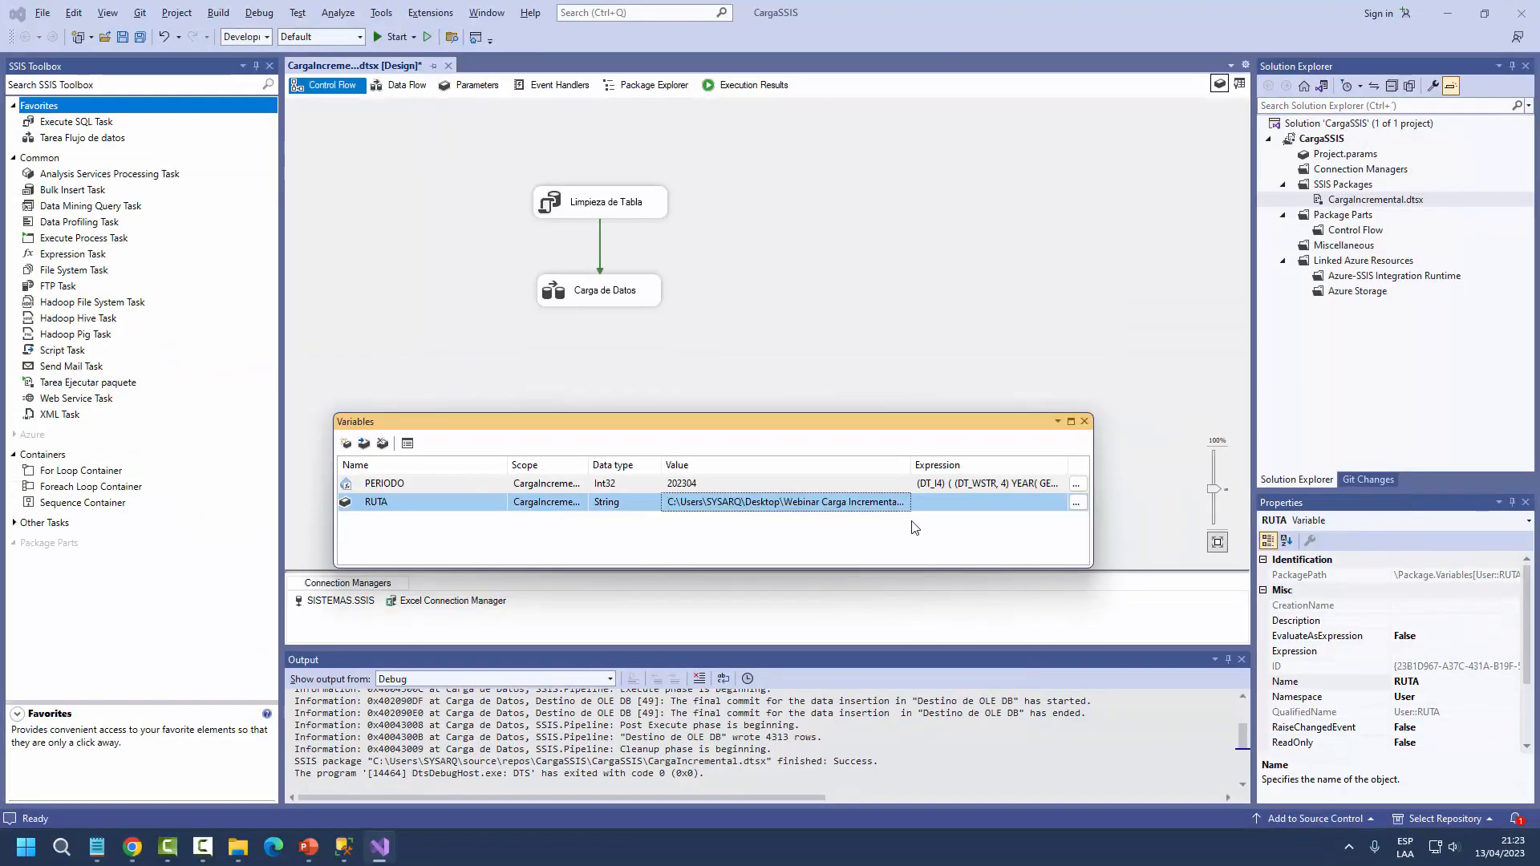
- Open the Expression Builder for the RUTA variable, insert @[User::RUTA] as the expression, and evaluate it
{"action": "mouse_move", "coordinate": [910, 465]}
{"action": "left_mouse_down"}
{"action": "mouse_move", "coordinate": [949, 465]}
{"action": "mouse_move", "coordinate": [928, 467]}
{"action": "left_mouse_up"}
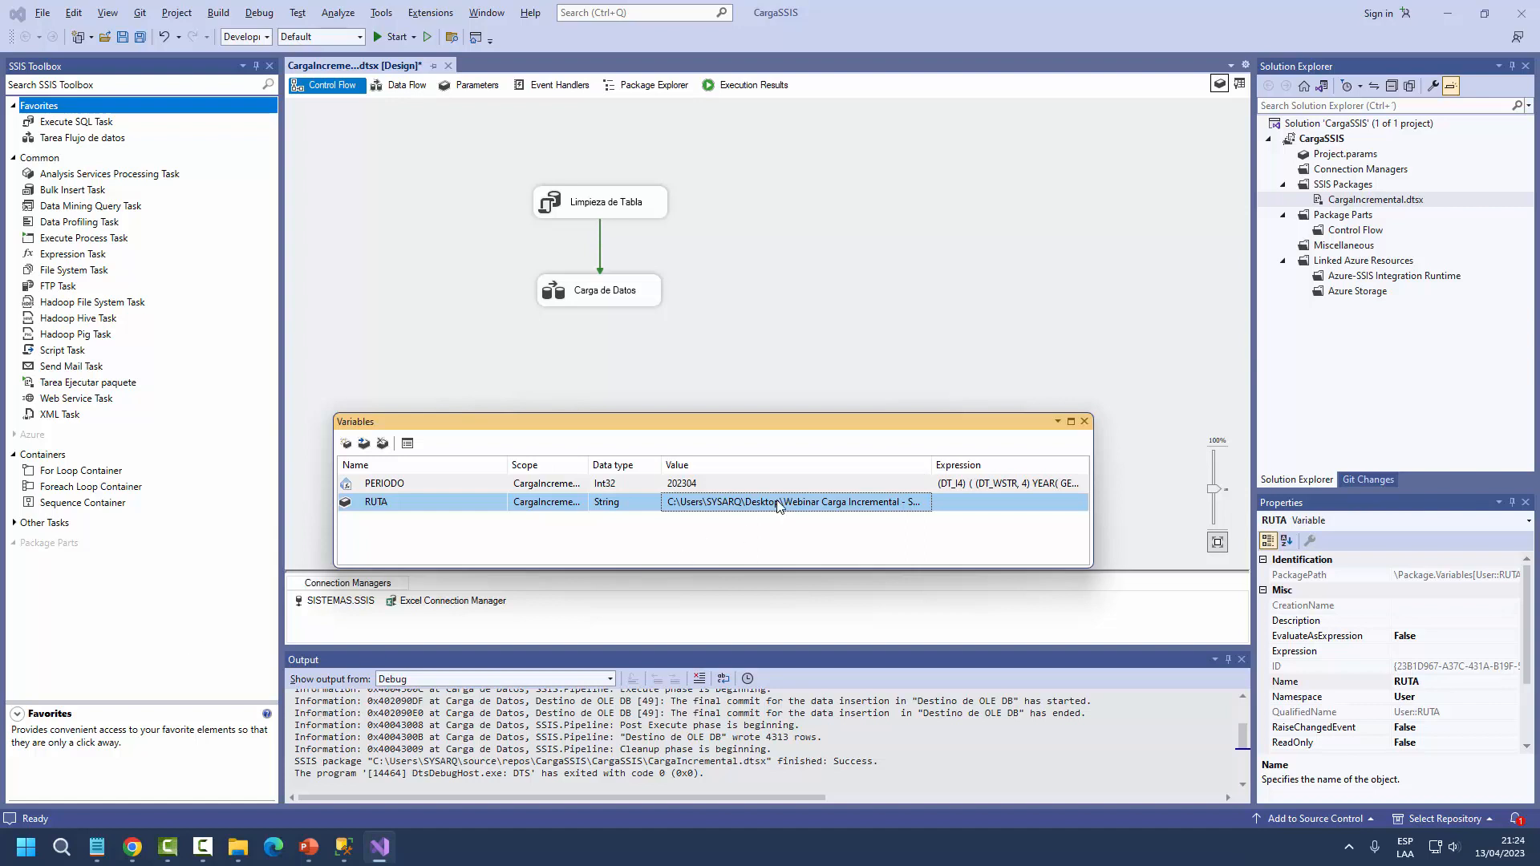
{"action": "left_click", "coordinate": [953, 502]}
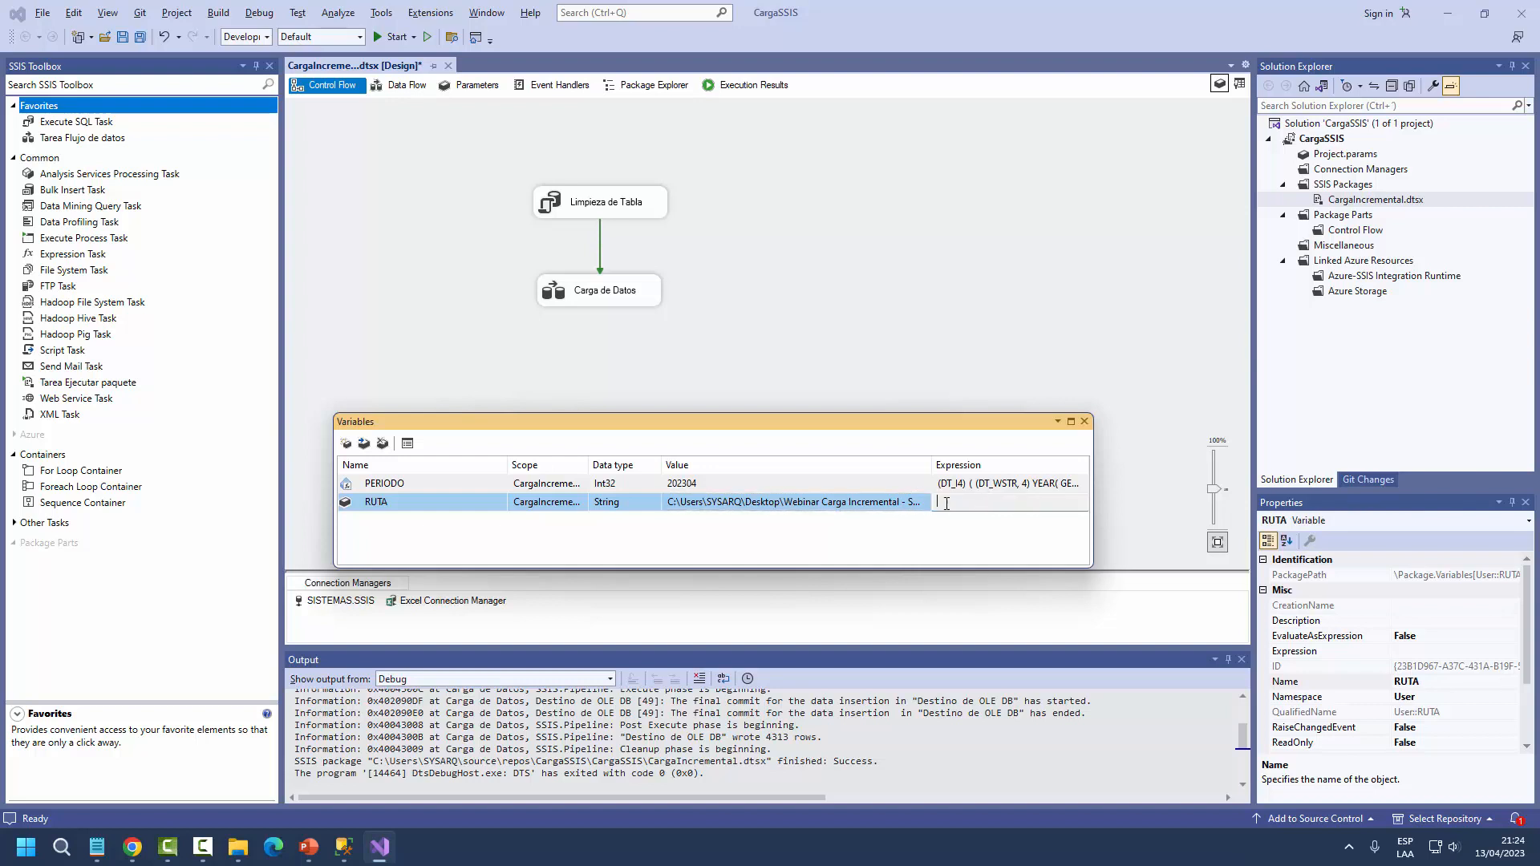
{"action": "left_click_drag", "start_coordinate": [931, 467], "coordinate": [889, 467]}
{"action": "left_click", "coordinate": [1056, 503]}
{"action": "left_click_drag", "start_coordinate": [362, 176], "coordinate": [552, 154]}
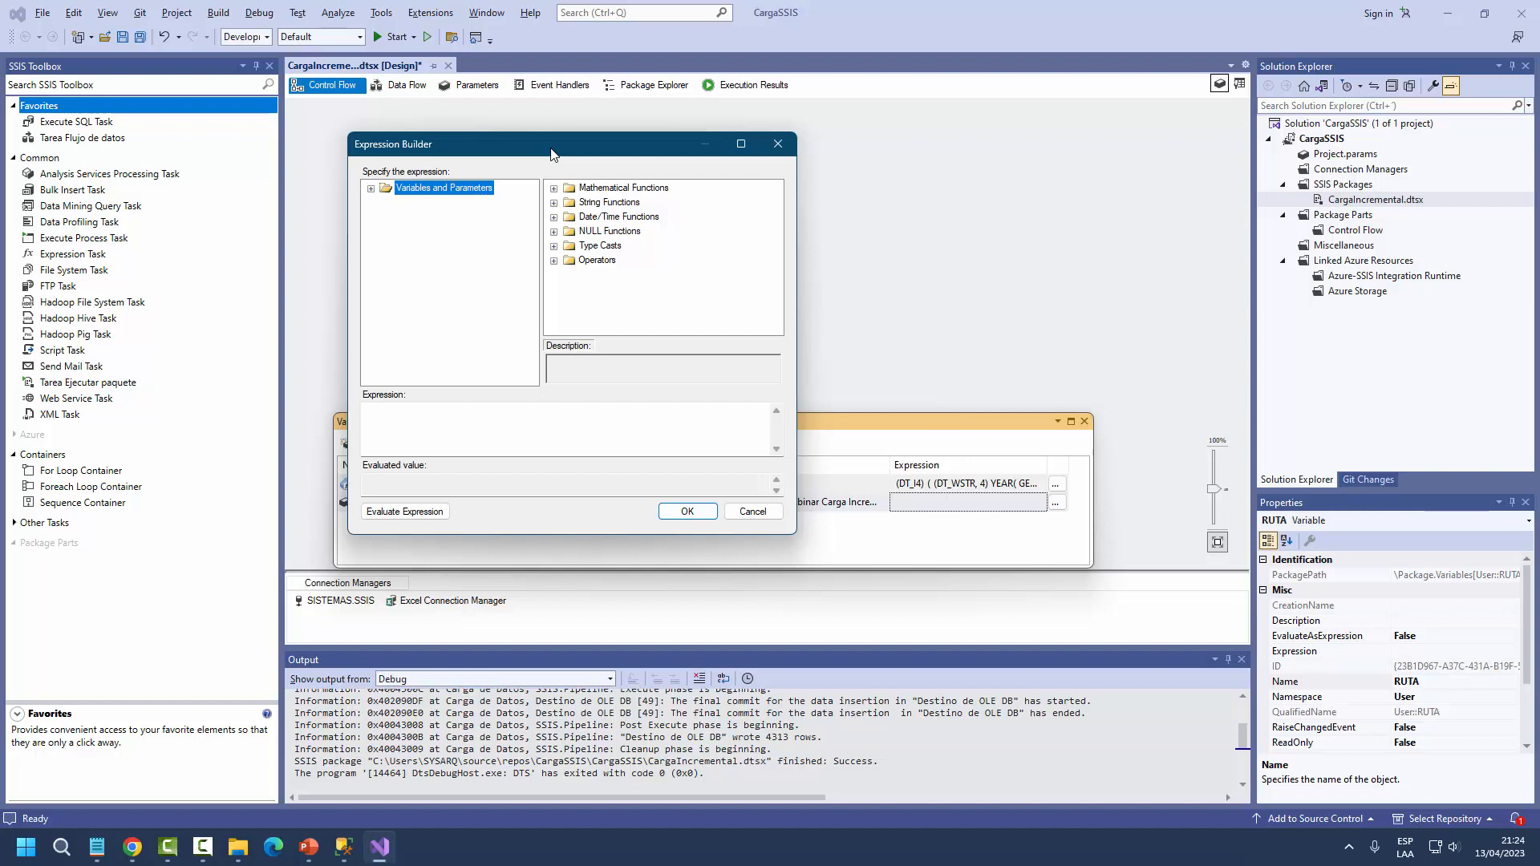
{"action": "left_click", "coordinate": [370, 188]}
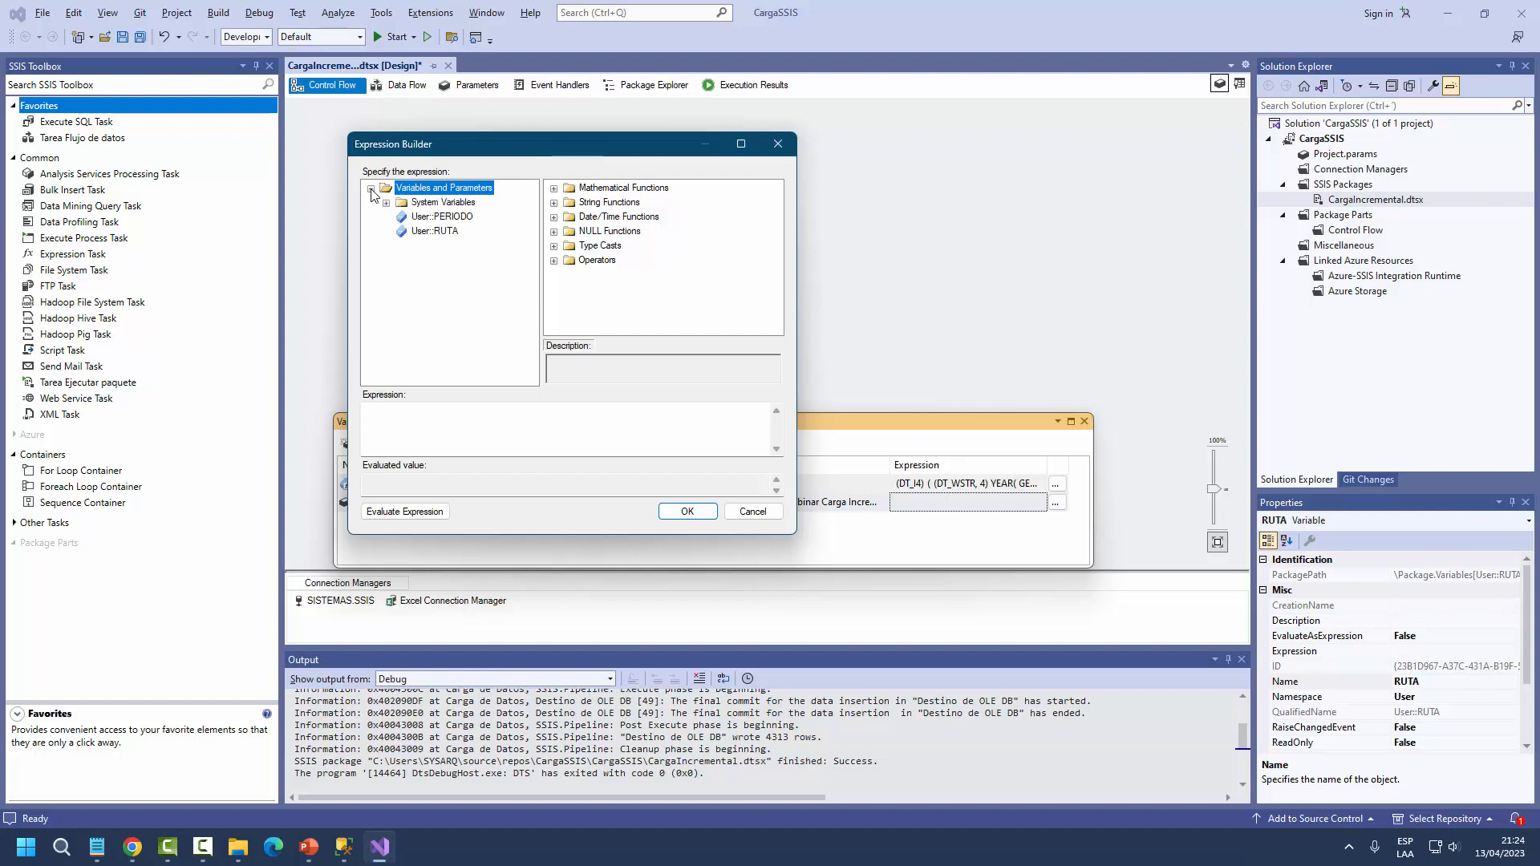
{"action": "left_click", "coordinate": [441, 232]}
{"action": "left_click_drag", "start_coordinate": [441, 236], "coordinate": [409, 426]}
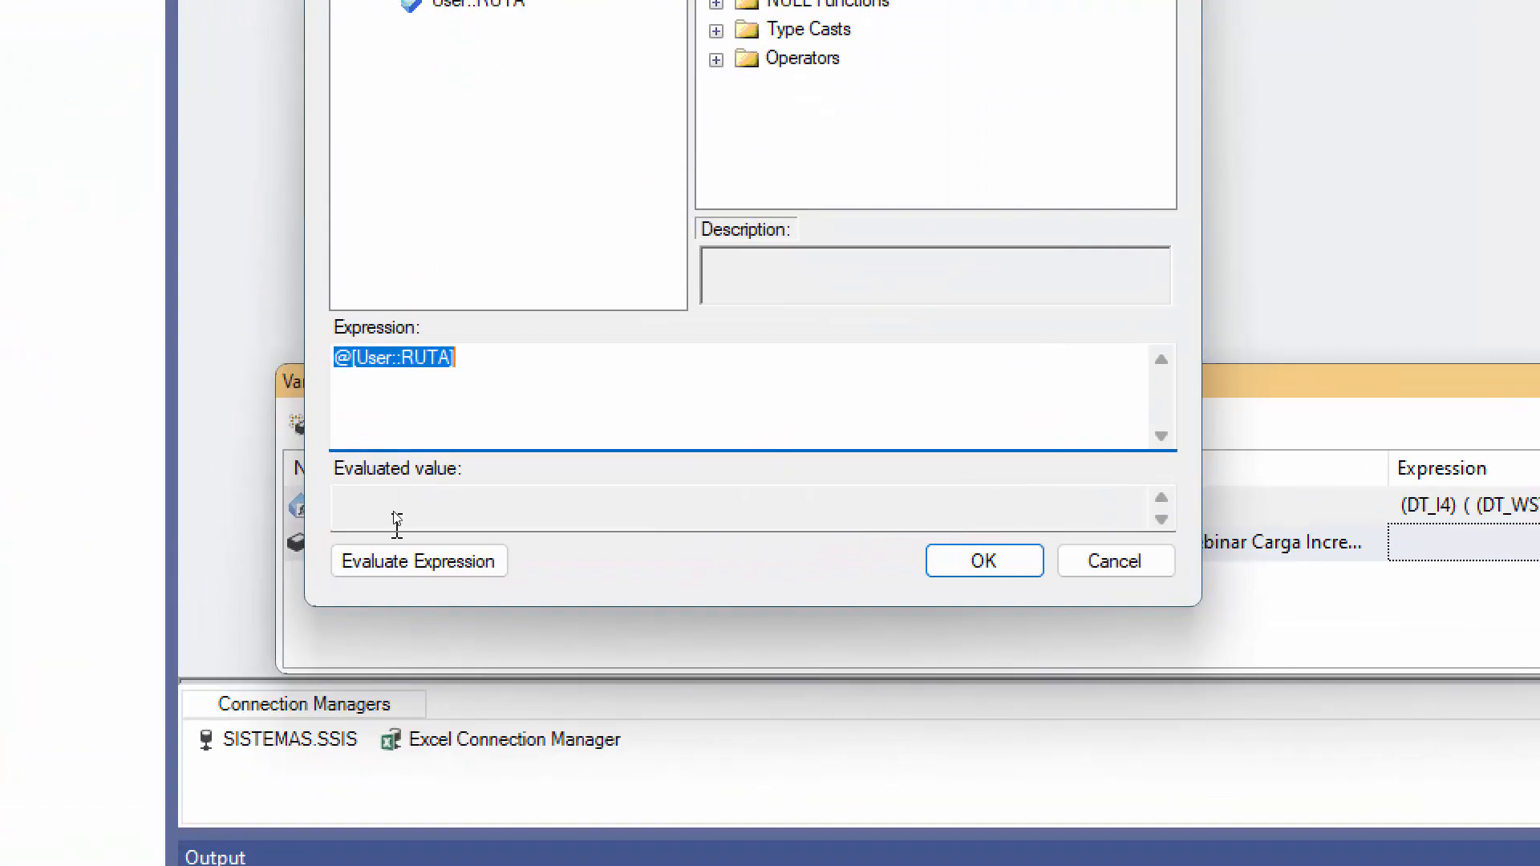
{"action": "left_click", "coordinate": [397, 566]}
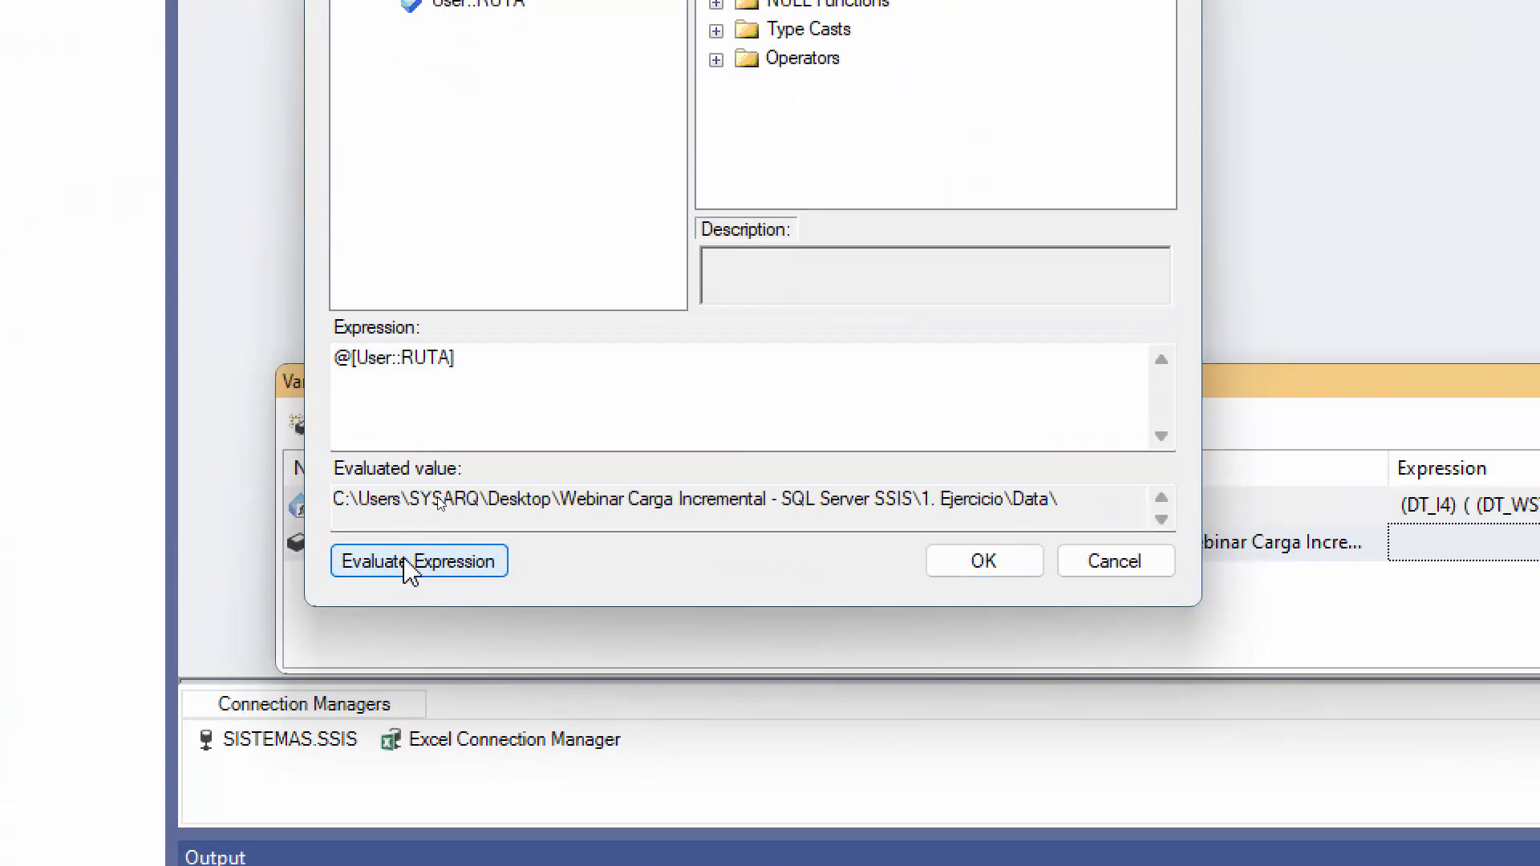
- Append + "DataAccidentes_" after @[User::RUTA] in the expression
{"action": "left_click", "coordinate": [500, 348]}
{"action": "type", "text": "+ \"da"}
{"action": "key", "text": "BackSpace"}
{"action": "key", "text": "BackSpace"}
{"action": "type", "text": "Dat"}
{"action": "key", "text": "BackSpace"}
{"action": "type", "text": "ataAccidente"}
{"action": "type", "text": "s"}
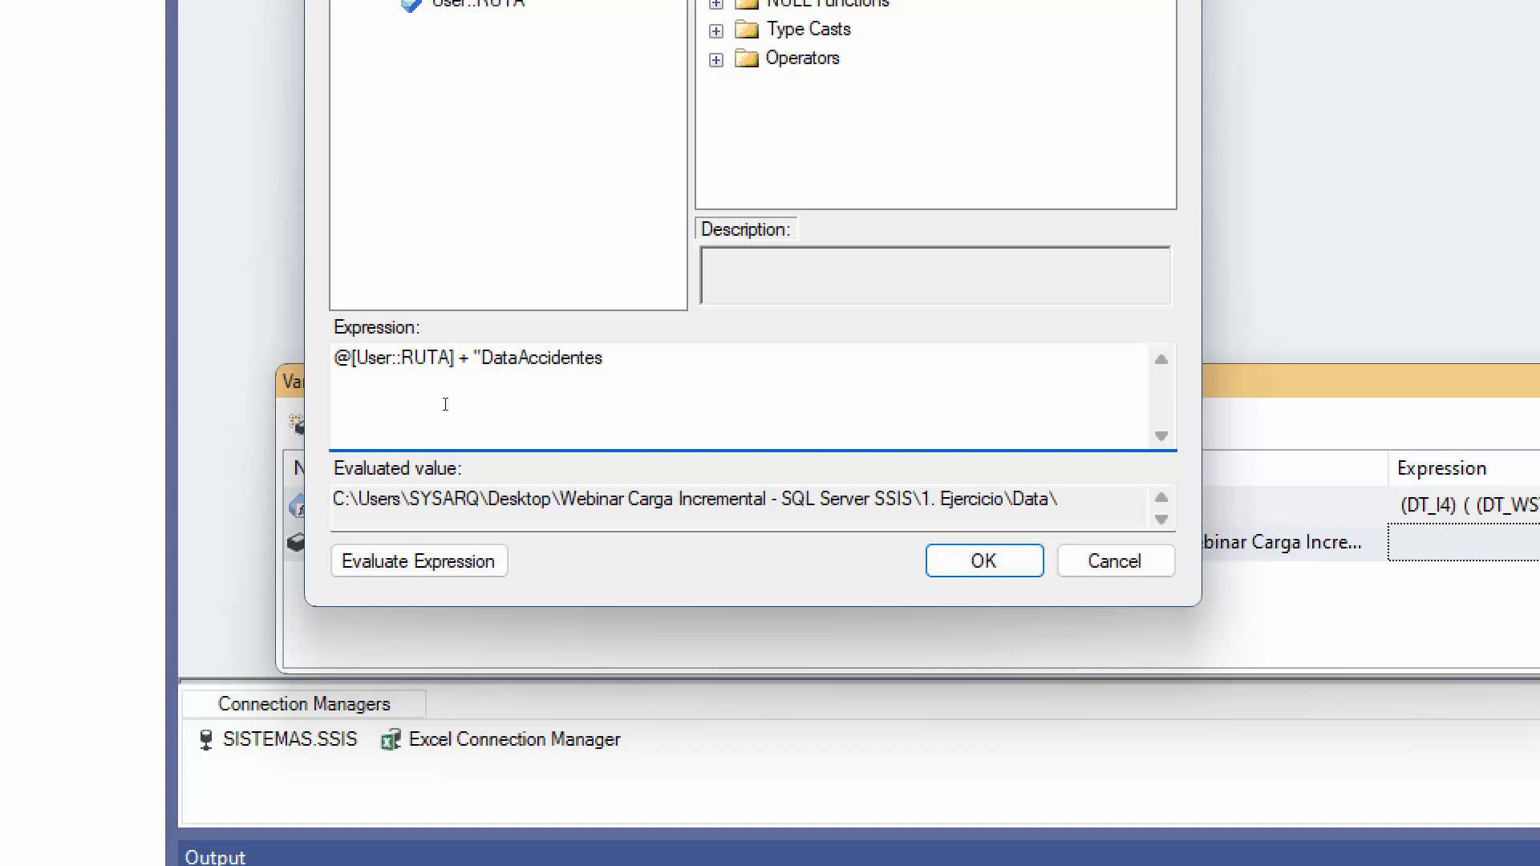
{"action": "type", "text": "_\""}
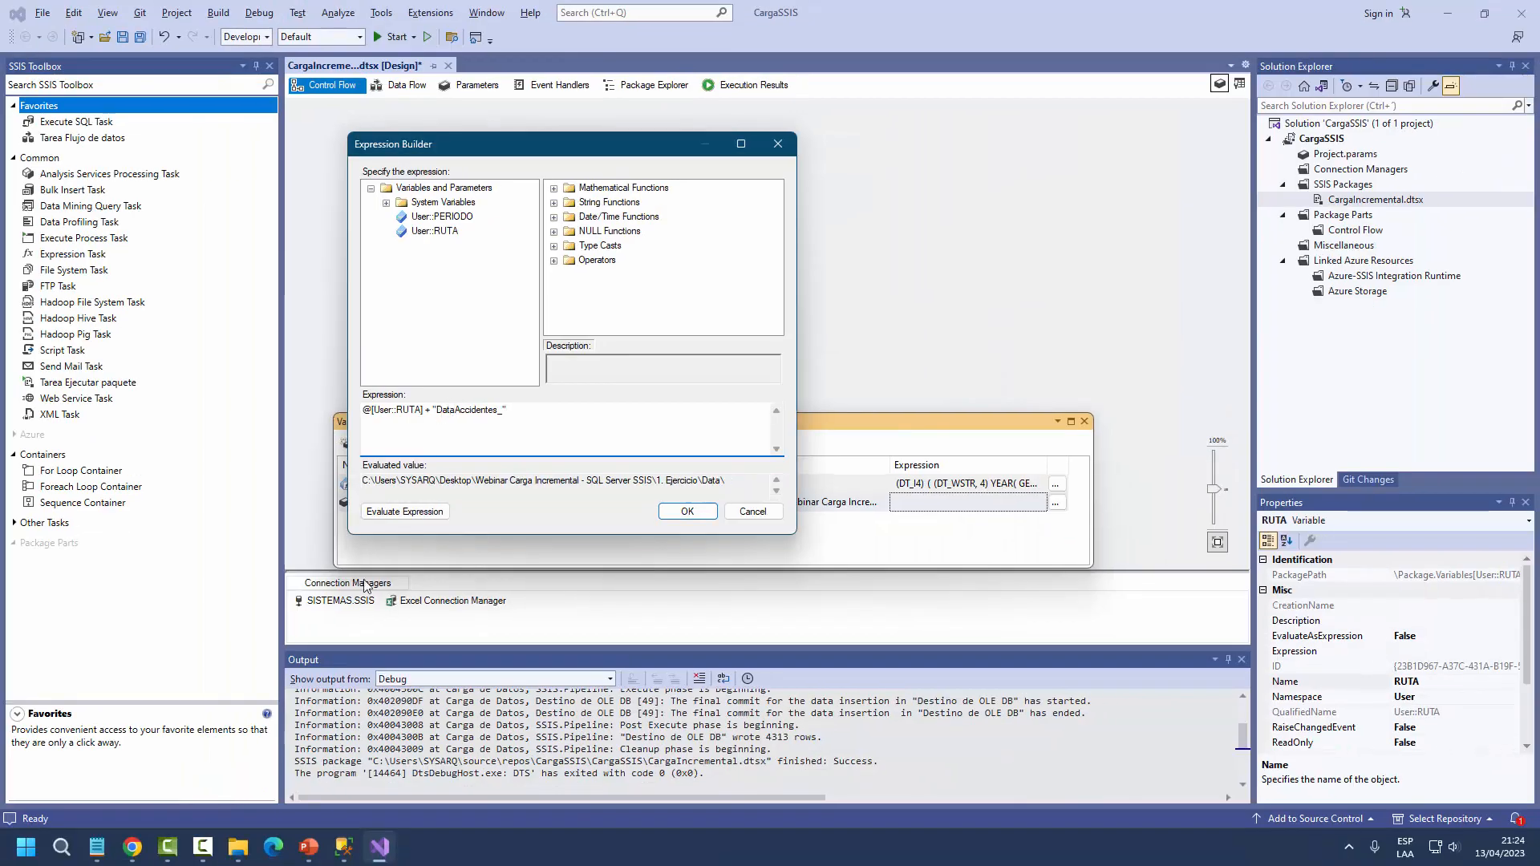
- Check the Excel file names in the Data folder, then evaluate the extended expression and inspect its file-name part in a wider Expression Builder
{"action": "left_click", "coordinate": [237, 855]}
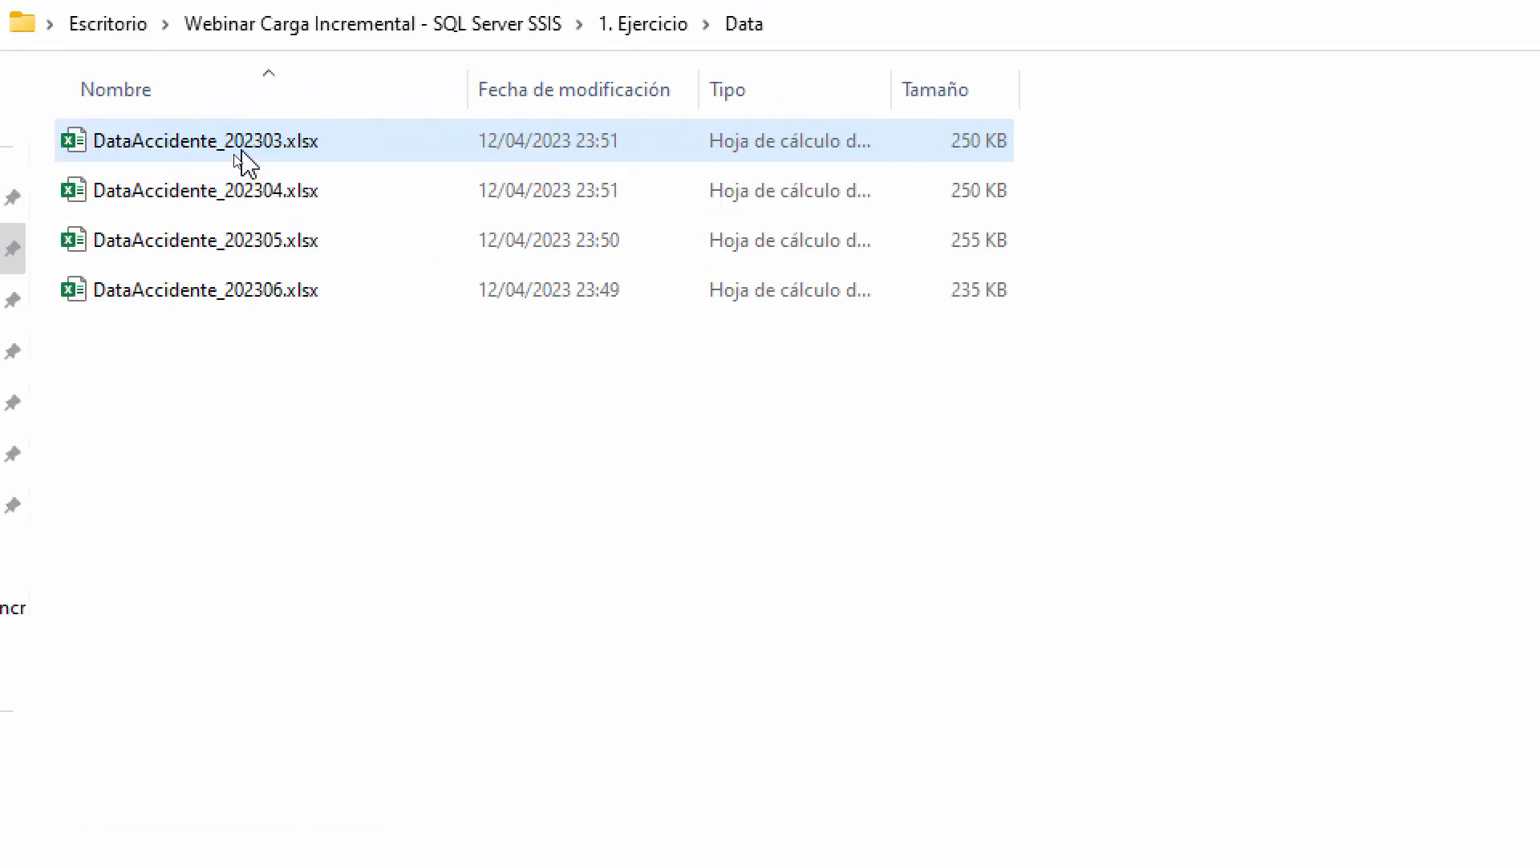
{"action": "left_click", "coordinate": [237, 847]}
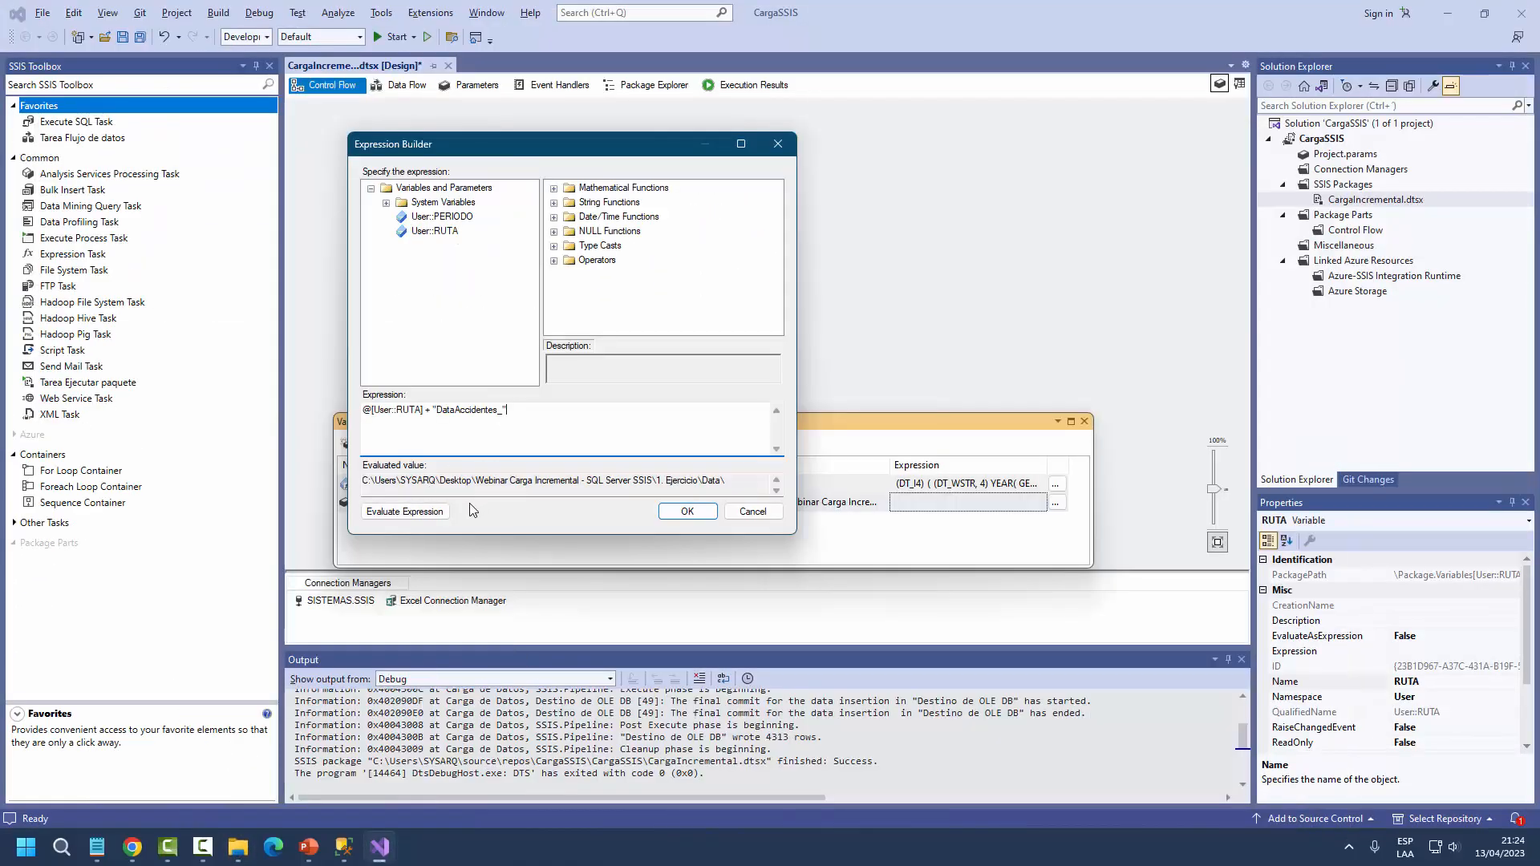
{"action": "left_click", "coordinate": [430, 515]}
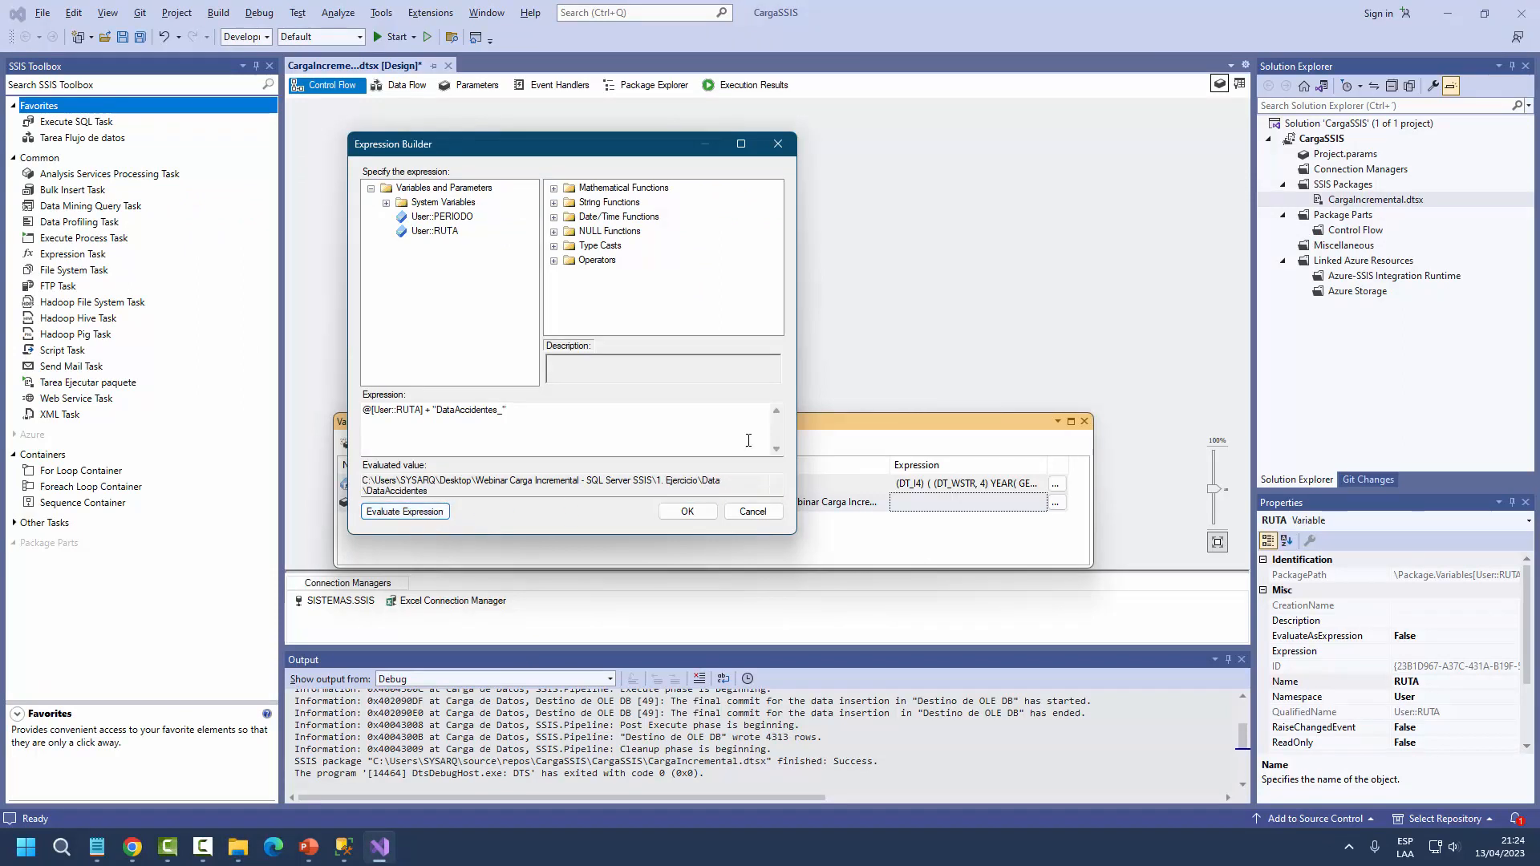
{"action": "left_click_drag", "start_coordinate": [801, 429], "coordinate": [963, 430]}
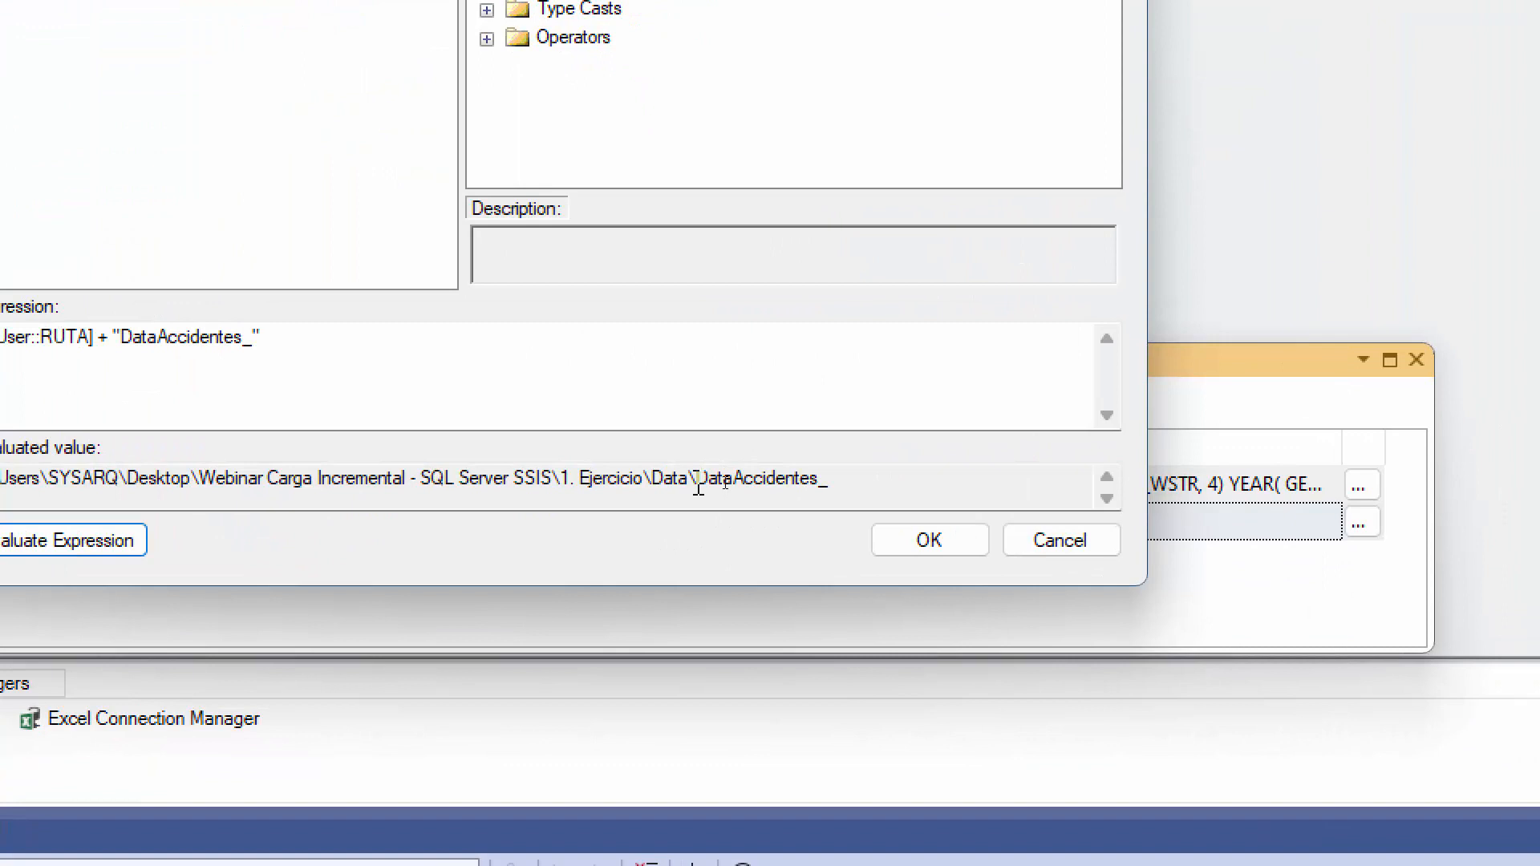
{"action": "left_click_drag", "start_coordinate": [704, 477], "coordinate": [814, 482]}
{"action": "left_click", "coordinate": [791, 481]}
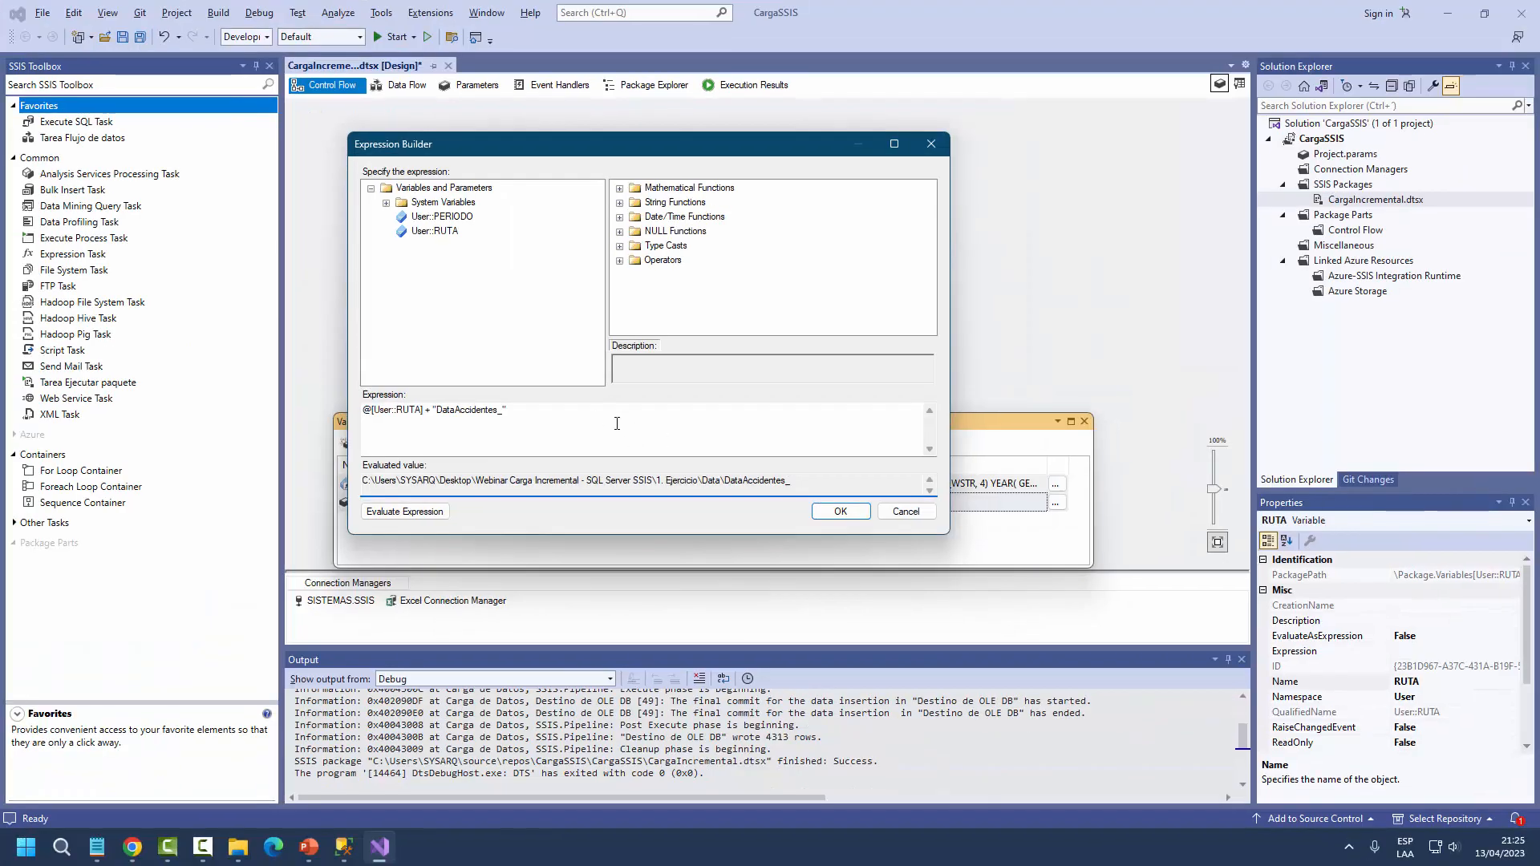
{"action": "left_click", "coordinate": [398, 347]}
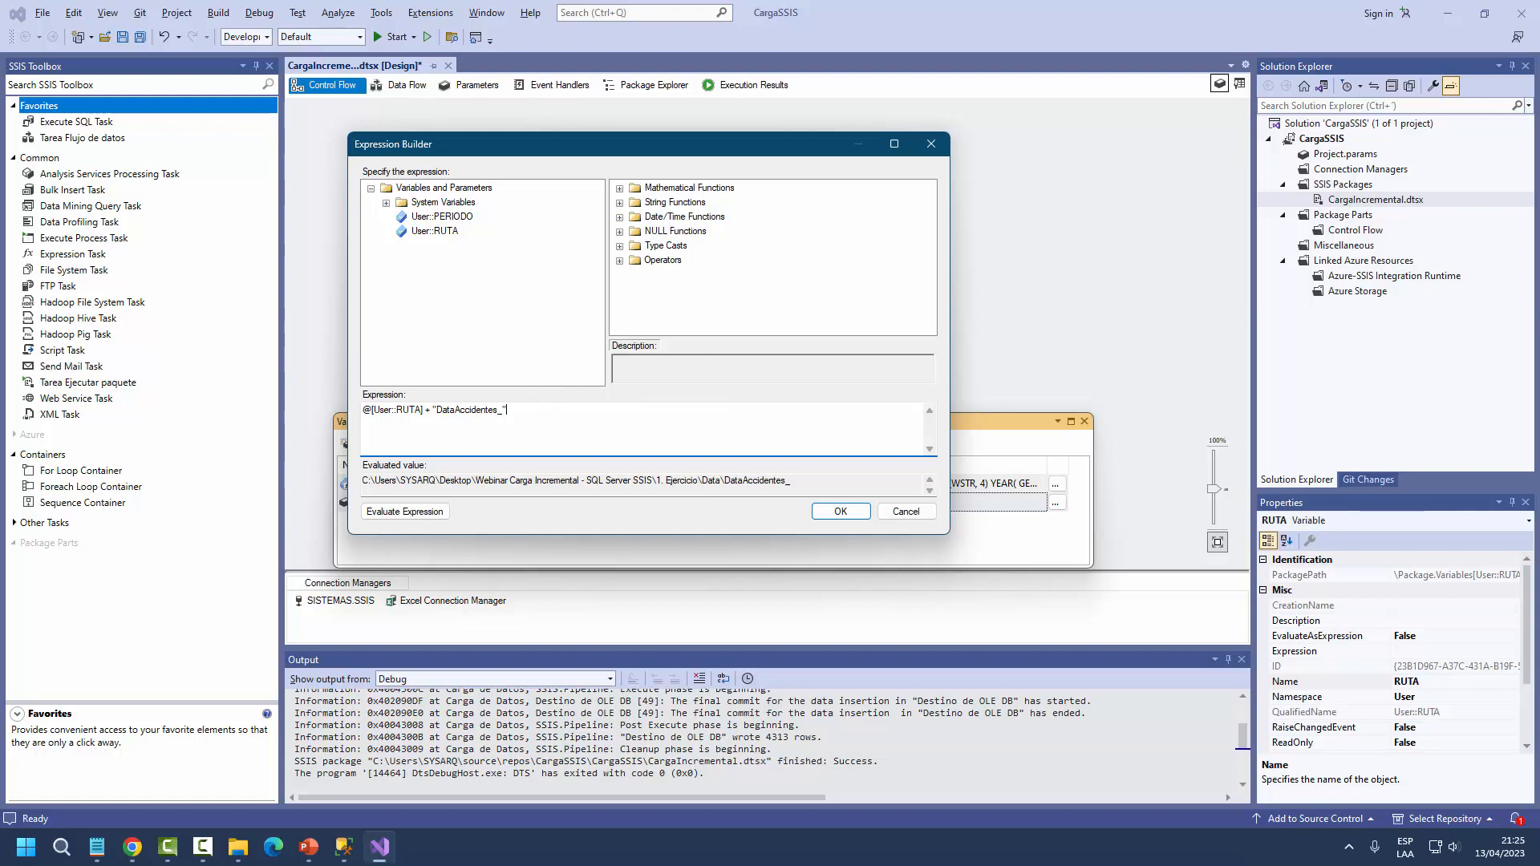
- Append + @[User::PERIODO] after "DataAccidentes_" in the RUTA expression and try evaluating it
{"action": "left_click", "coordinate": [439, 218]}
{"action": "left_click_drag", "start_coordinate": [440, 221], "coordinate": [517, 414]}
{"action": "left_click", "coordinate": [517, 414]}
{"action": "type", "text": "+"}
{"action": "left_click", "coordinate": [405, 511]}
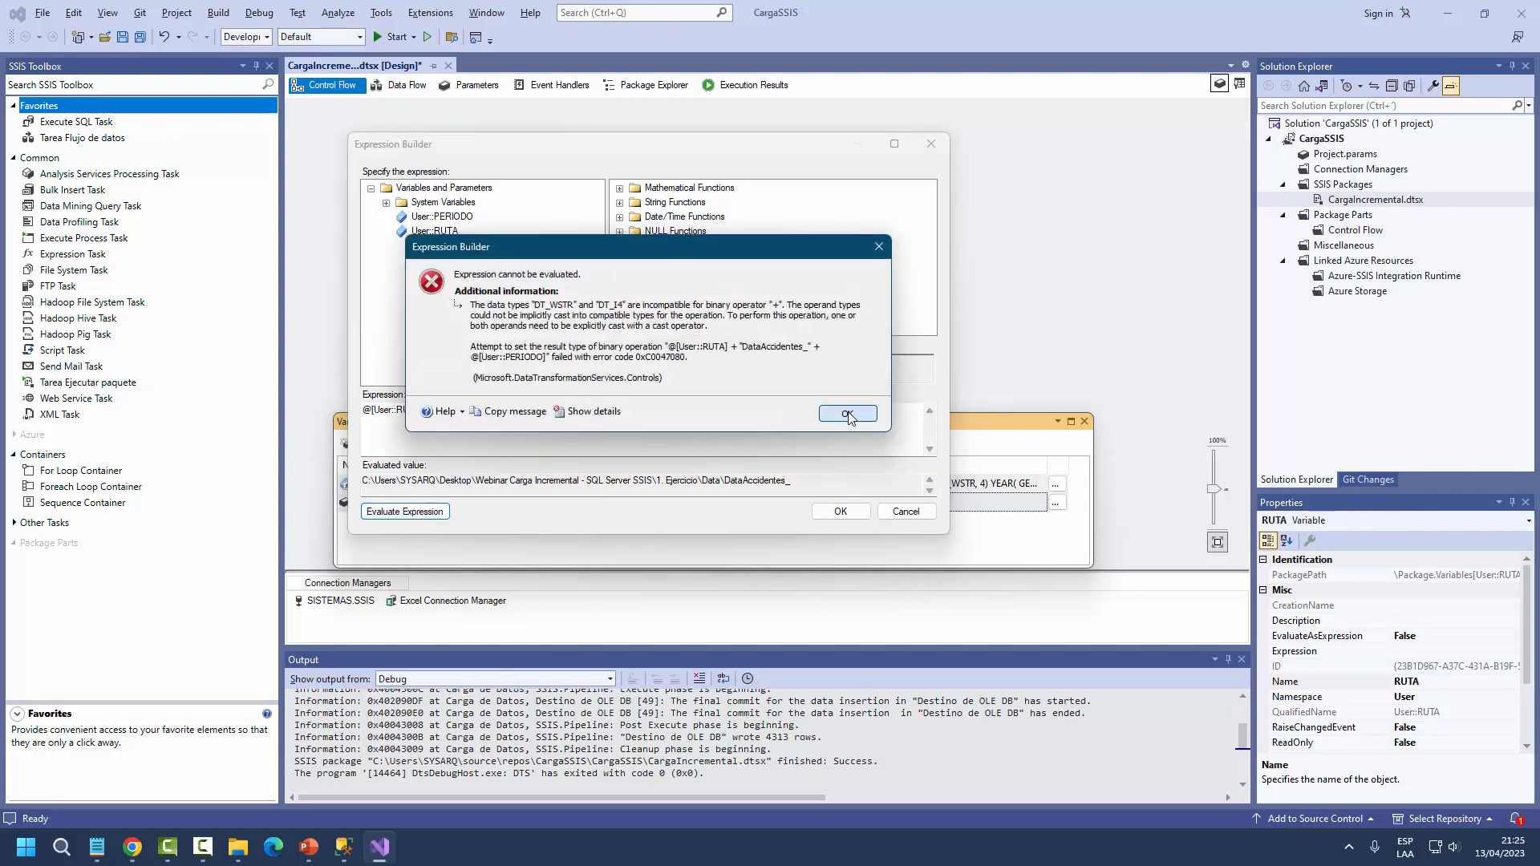
{"action": "left_click", "coordinate": [848, 414]}
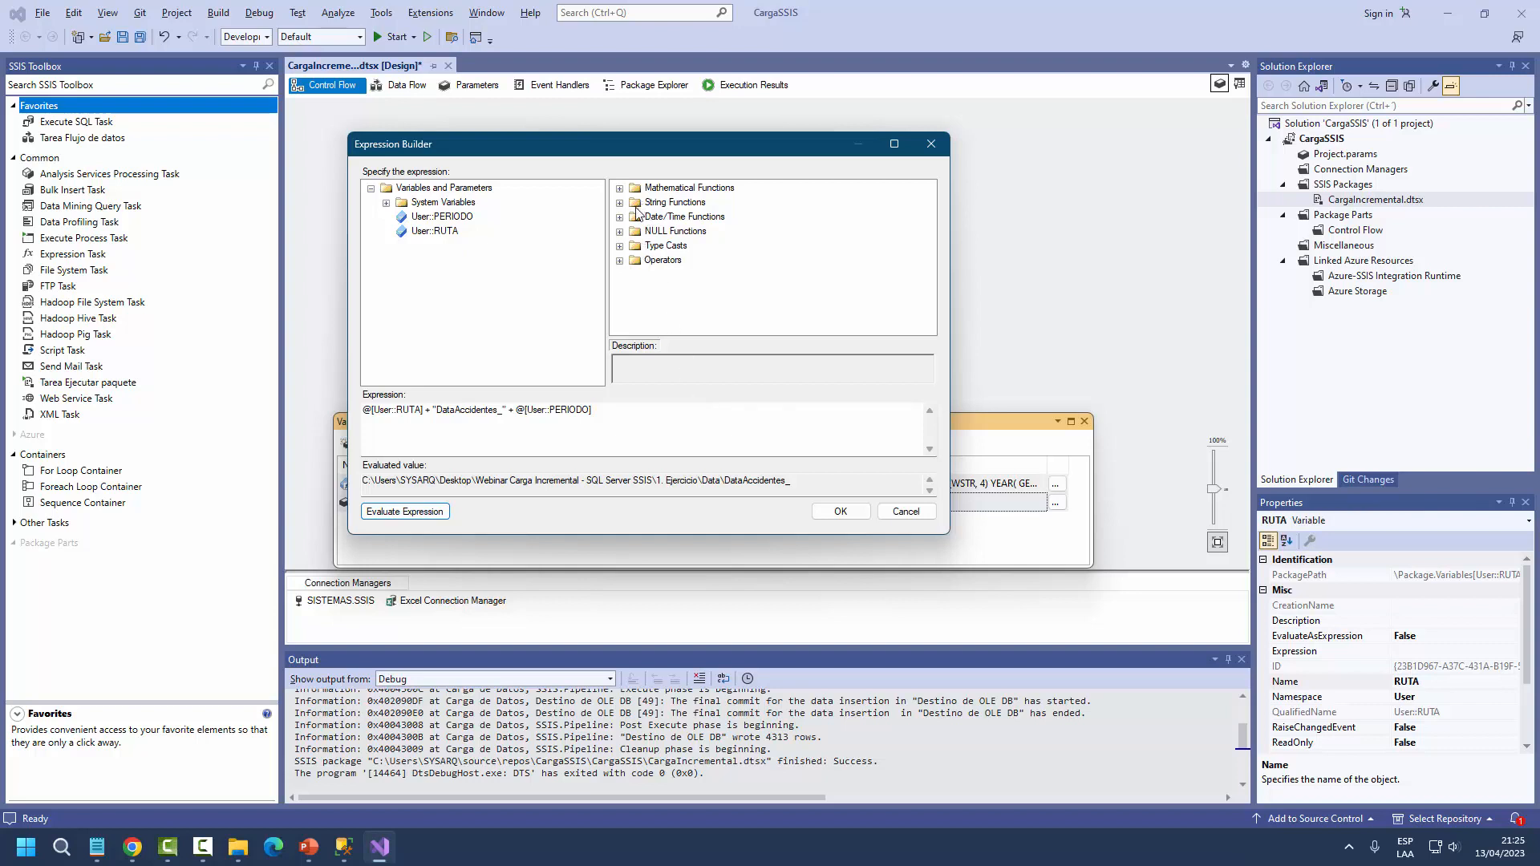
- Insert the type cast (DT_WSTR, 6) before @[User::PERIODO] in the expression
{"action": "left_click", "coordinate": [620, 245]}
{"action": "scroll", "coordinate": [674, 281], "scroll_direction": "down", "scroll_amount": 3}
{"action": "scroll", "coordinate": [690, 281], "scroll_direction": "down", "scroll_amount": 5}
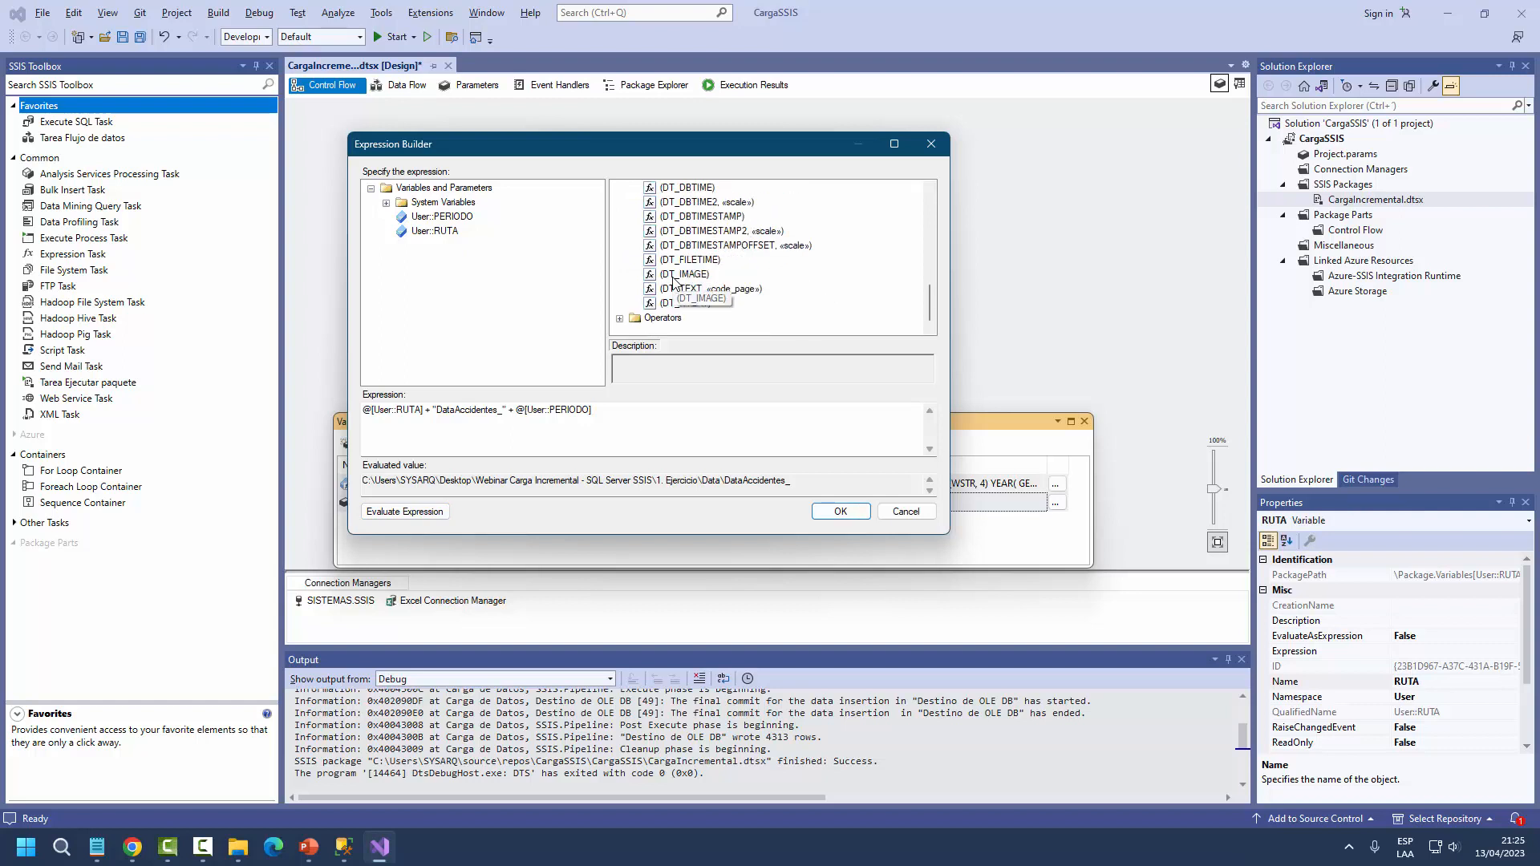
{"action": "scroll", "coordinate": [710, 275], "scroll_direction": "up", "scroll_amount": 5}
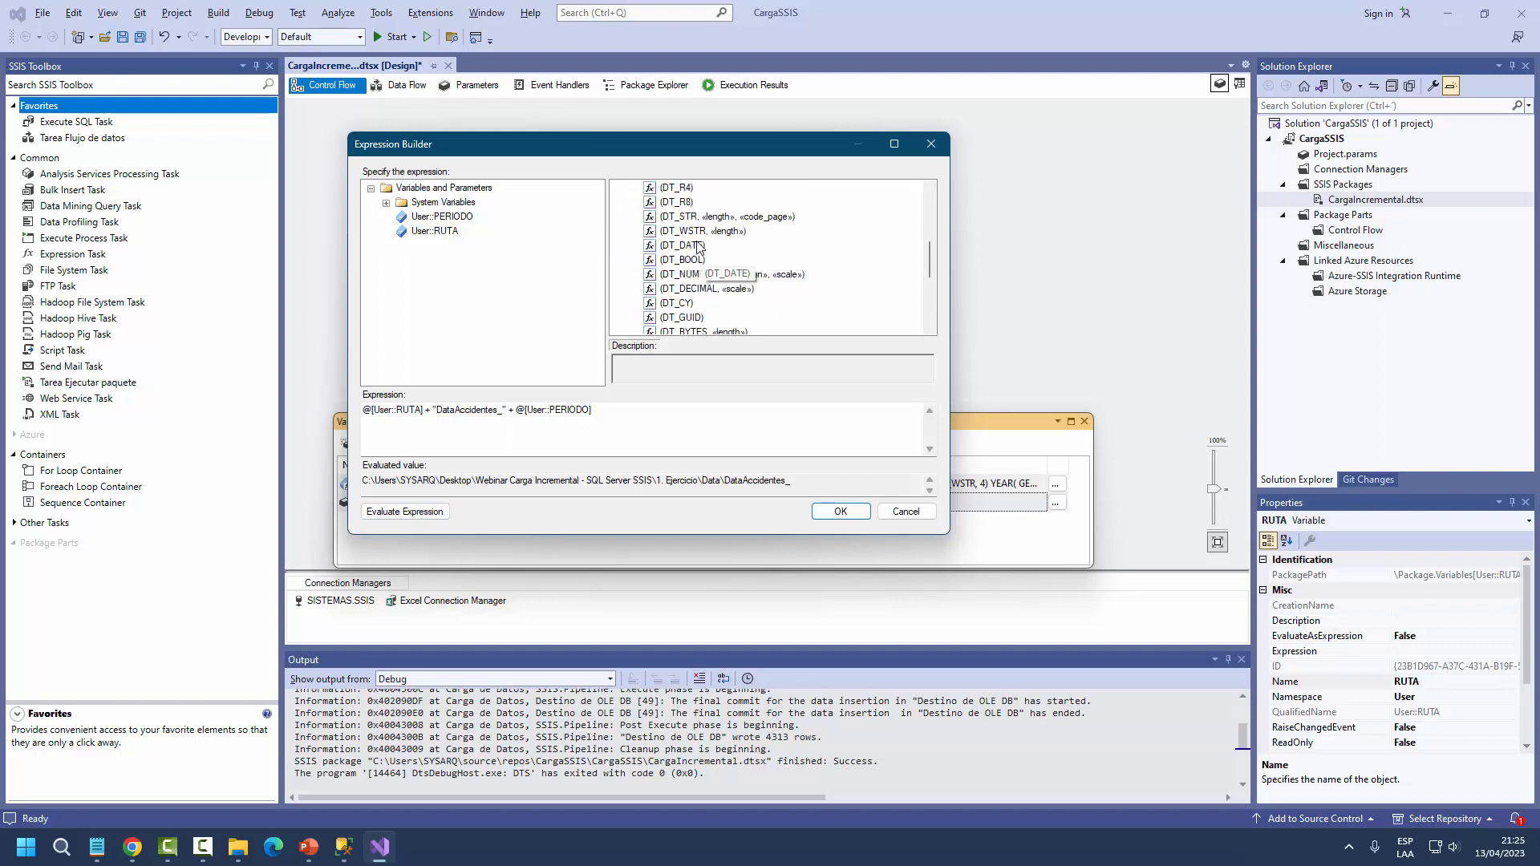
{"action": "left_click", "coordinate": [681, 233]}
{"action": "left_click_drag", "start_coordinate": [681, 236], "coordinate": [519, 427]}
{"action": "left_click", "coordinate": [590, 411]}
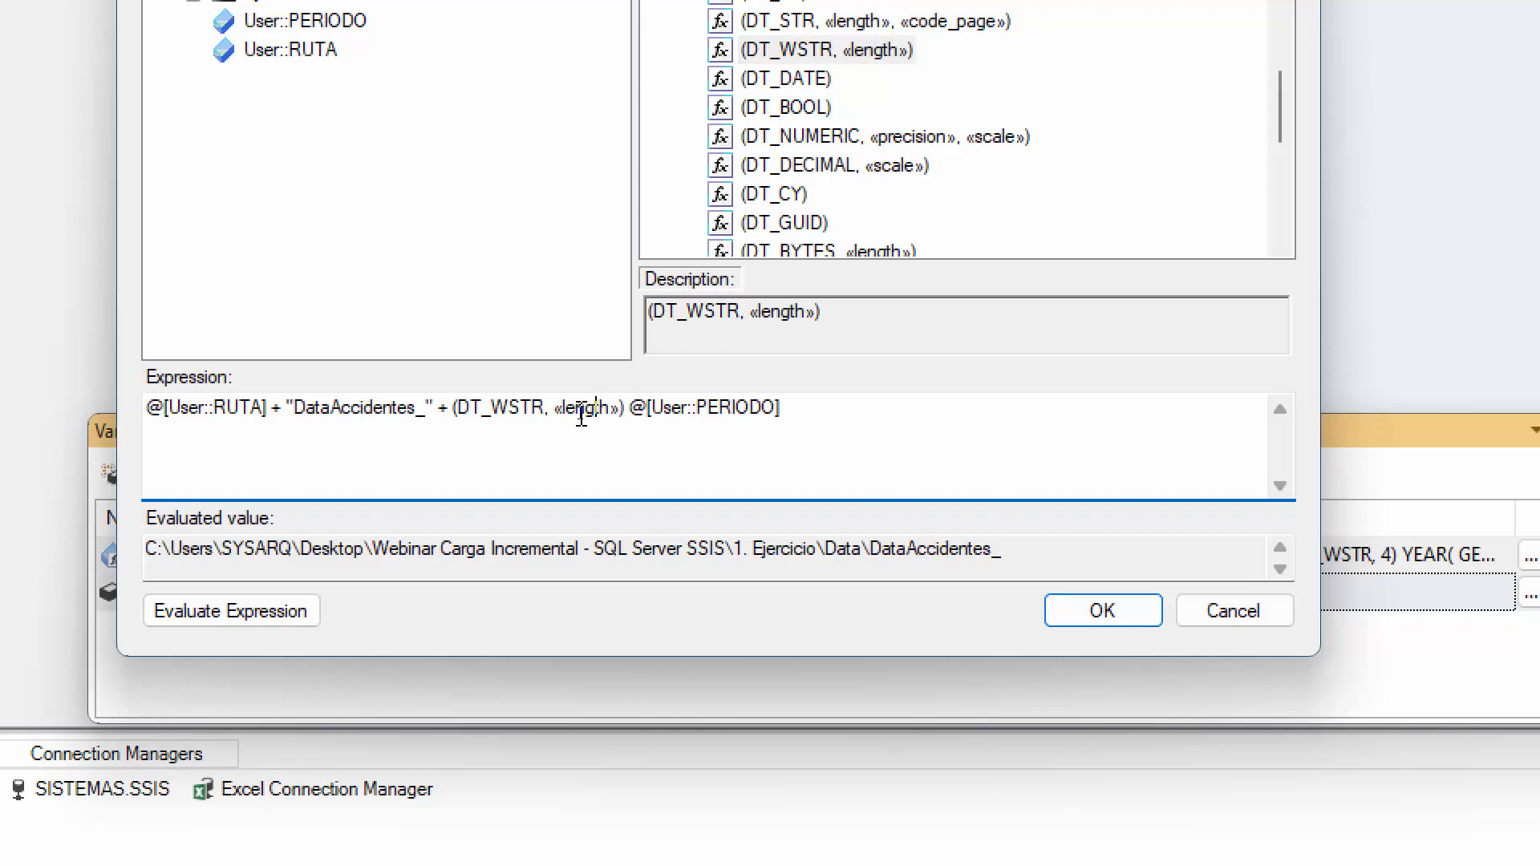
{"action": "left_click_drag", "start_coordinate": [553, 411], "coordinate": [621, 419]}
{"action": "type", "text": "6"}
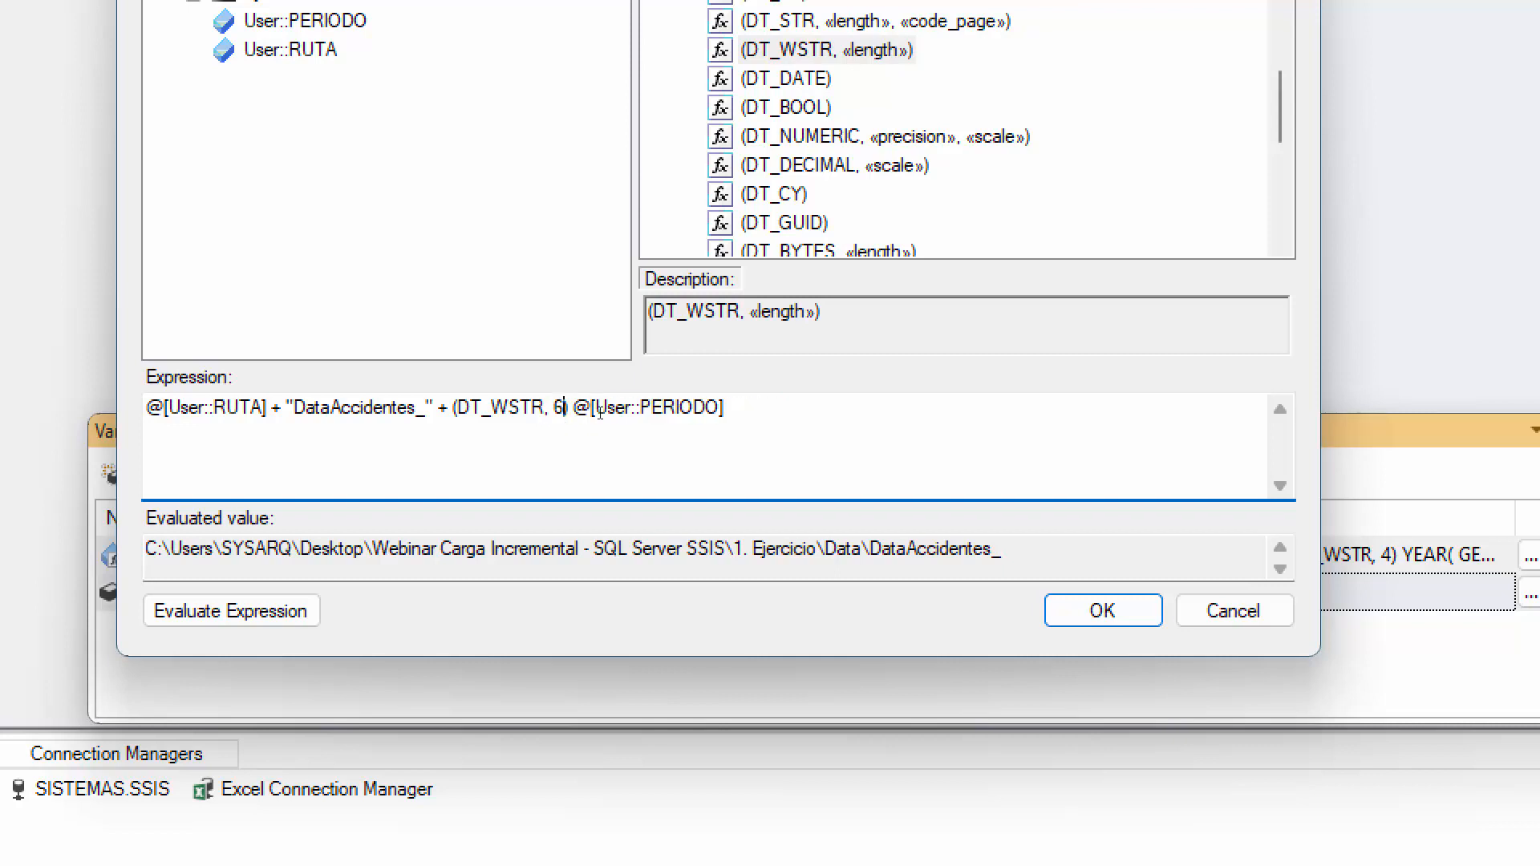
- Append + ".xlsx" to the expression, evaluate it, and accept it as the RUTA variable's expression, closing the variables list
{"action": "left_click", "coordinate": [758, 409]}
{"action": "type", "text": "+ \".xlsx\""}
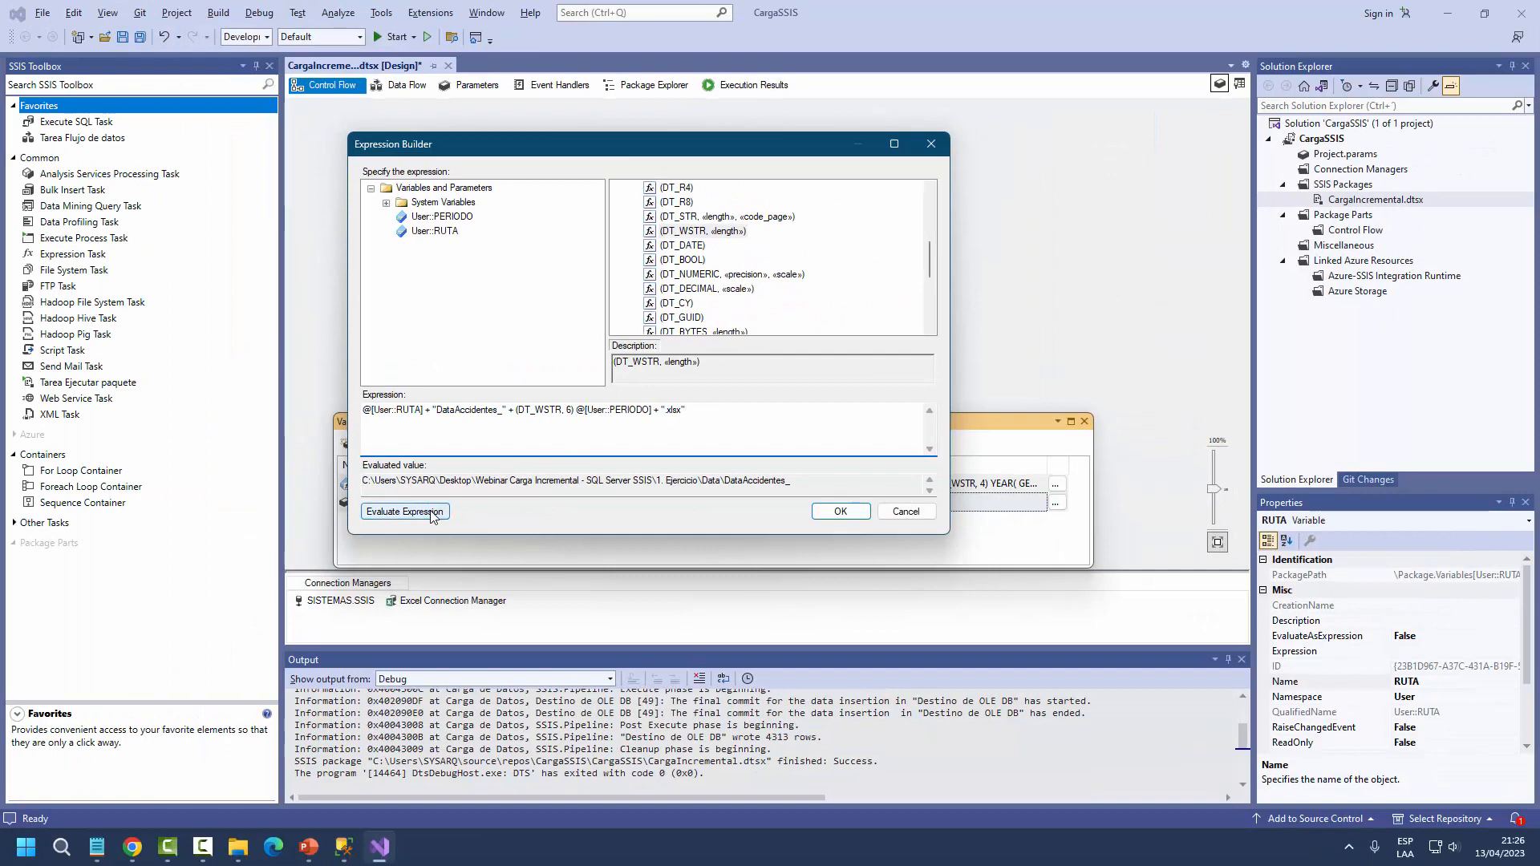
{"action": "left_click", "coordinate": [432, 513]}
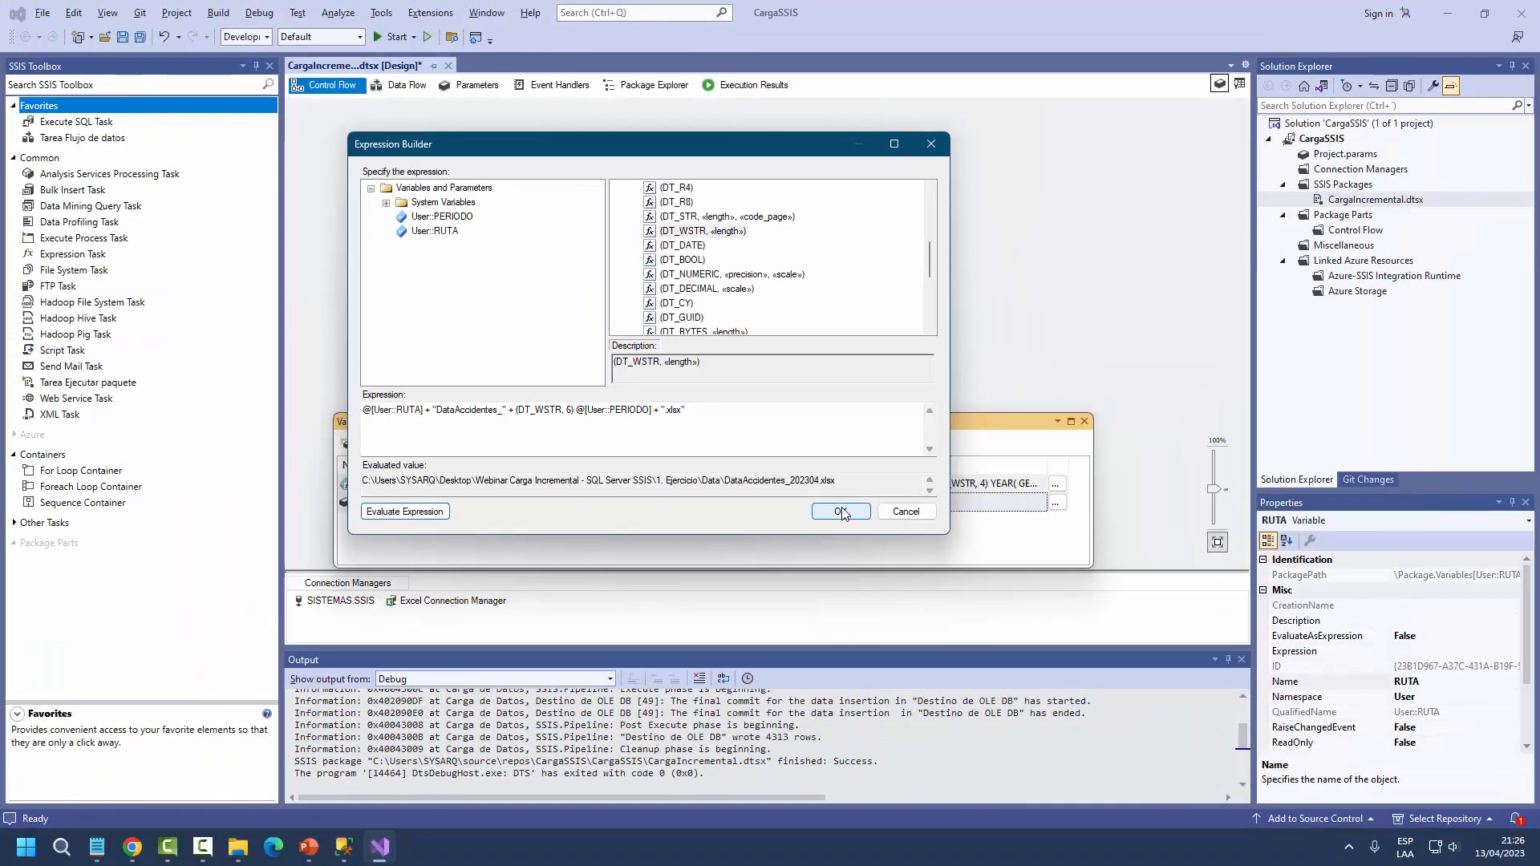
{"action": "left_click", "coordinate": [849, 538]}
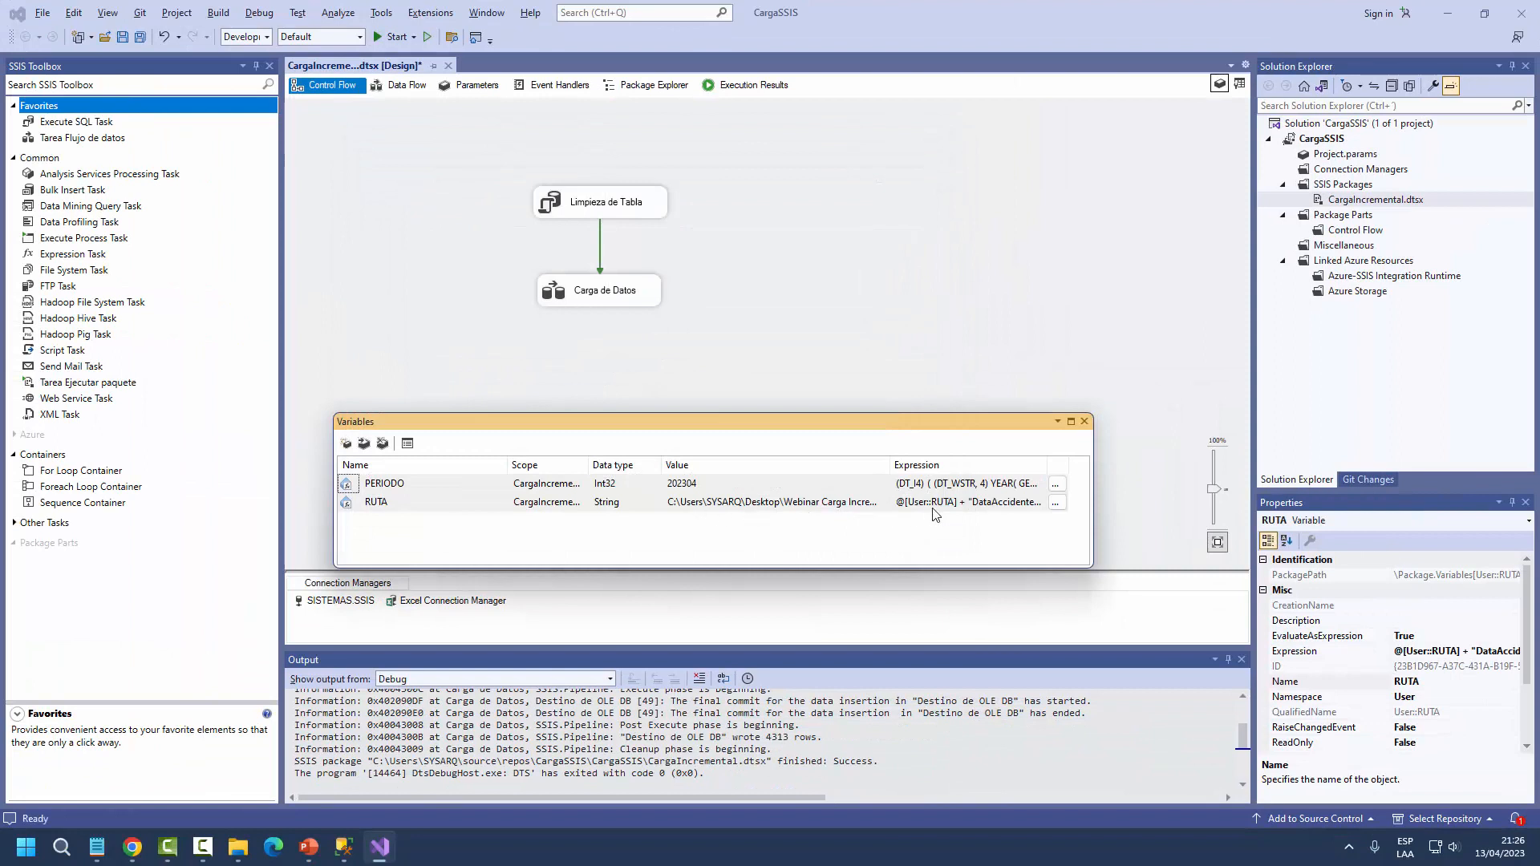
{"action": "left_click", "coordinate": [1084, 422]}
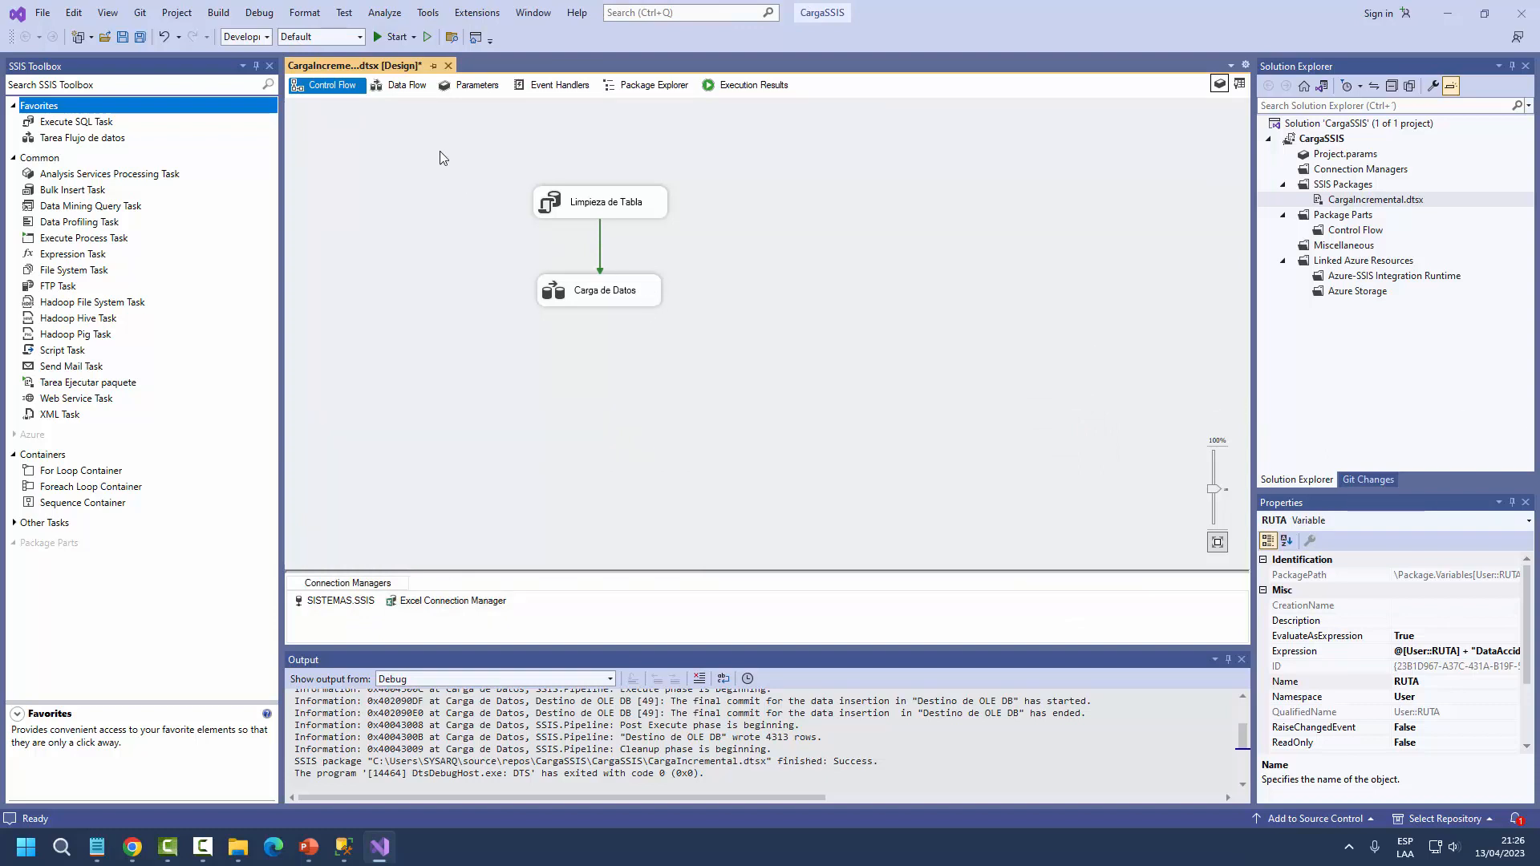
{"action": "left_click", "coordinate": [393, 86]}
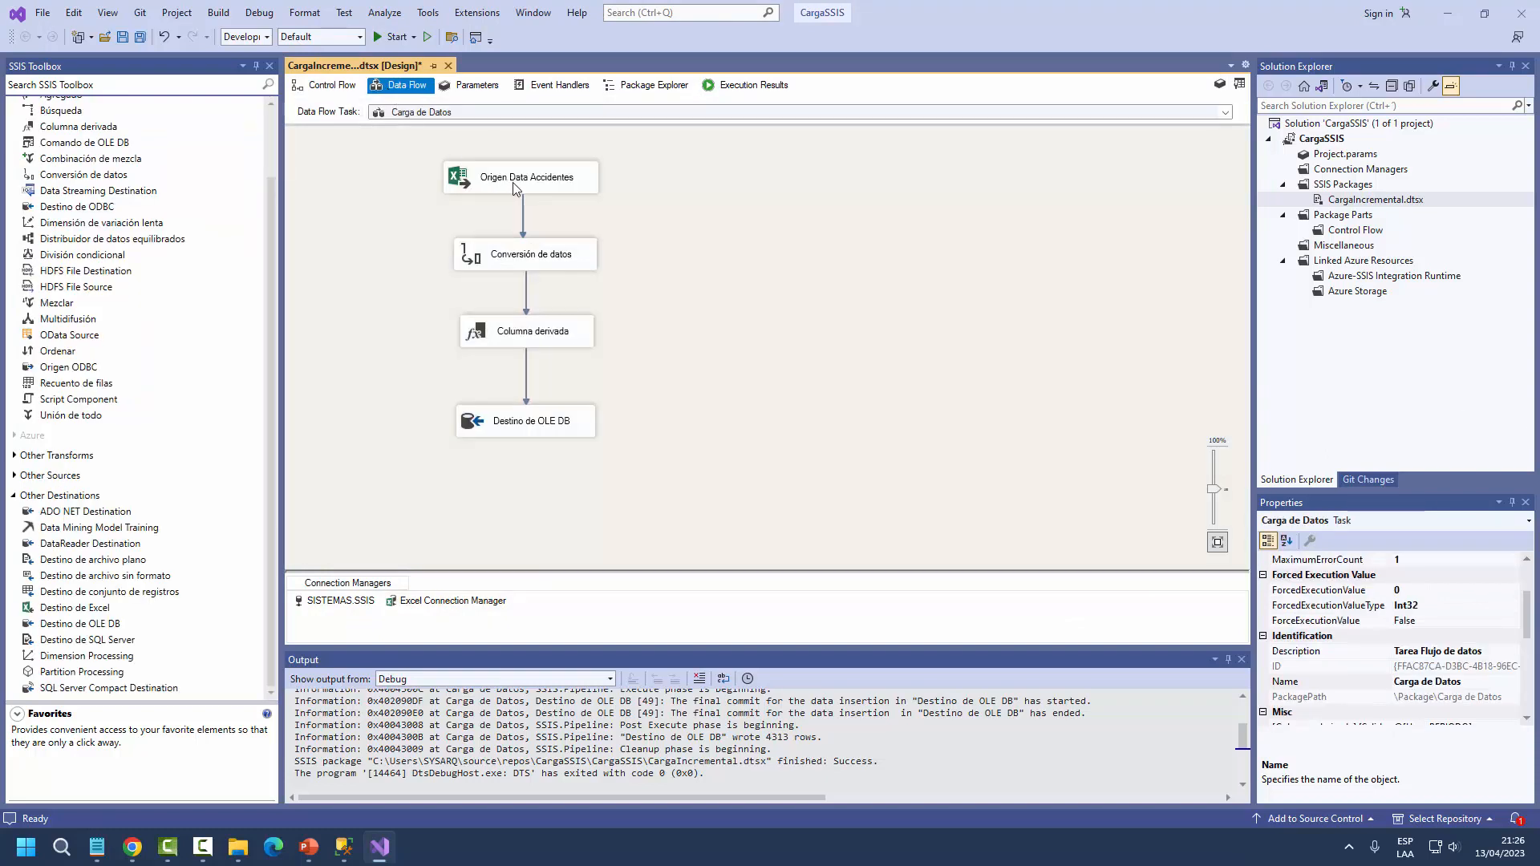
{"action": "left_click", "coordinate": [337, 88]}
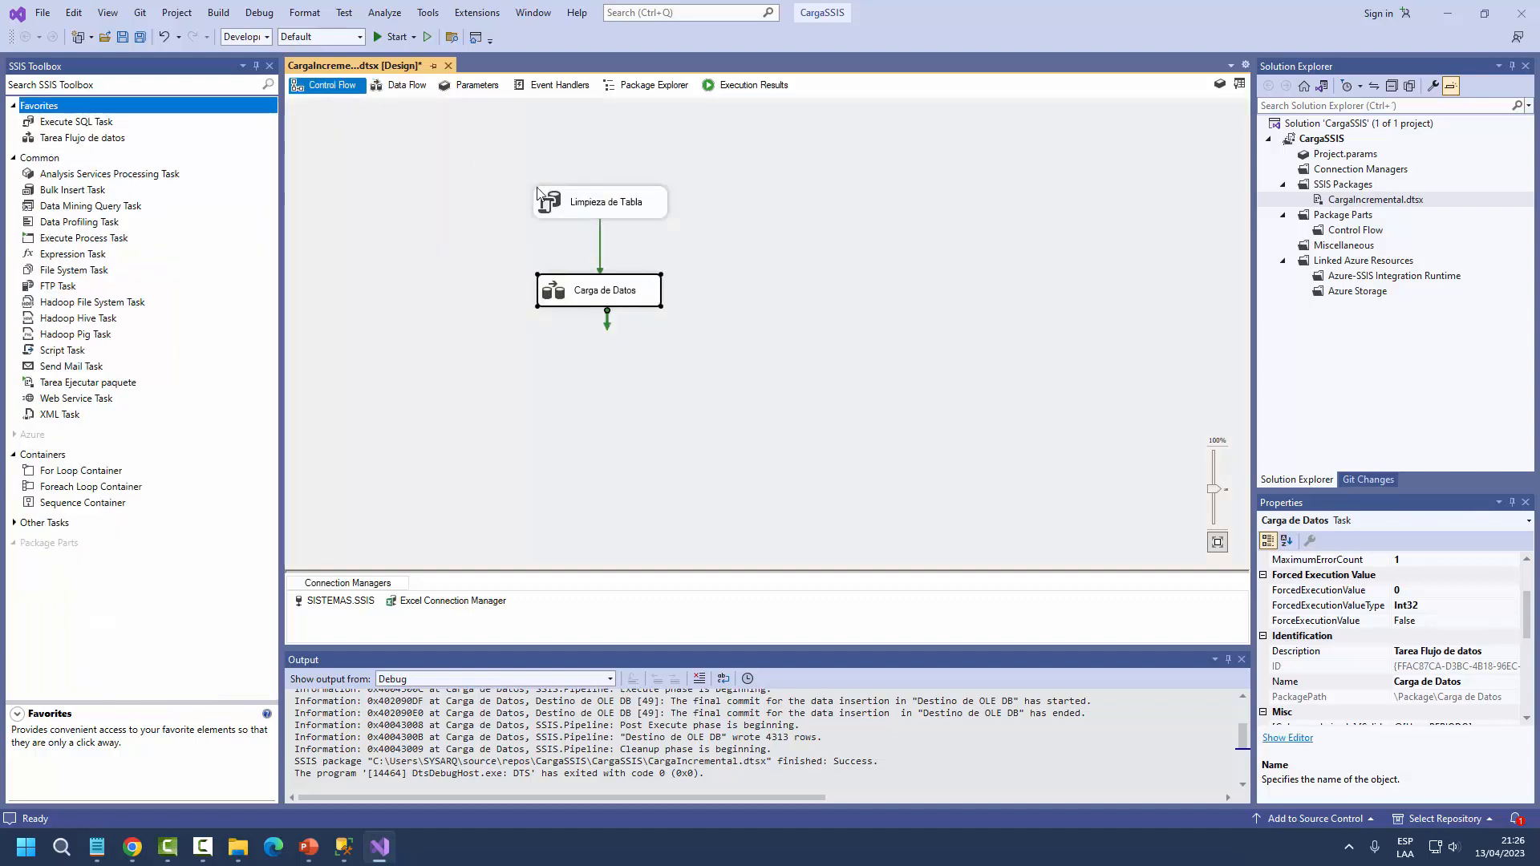
{"action": "left_click", "coordinate": [704, 255]}
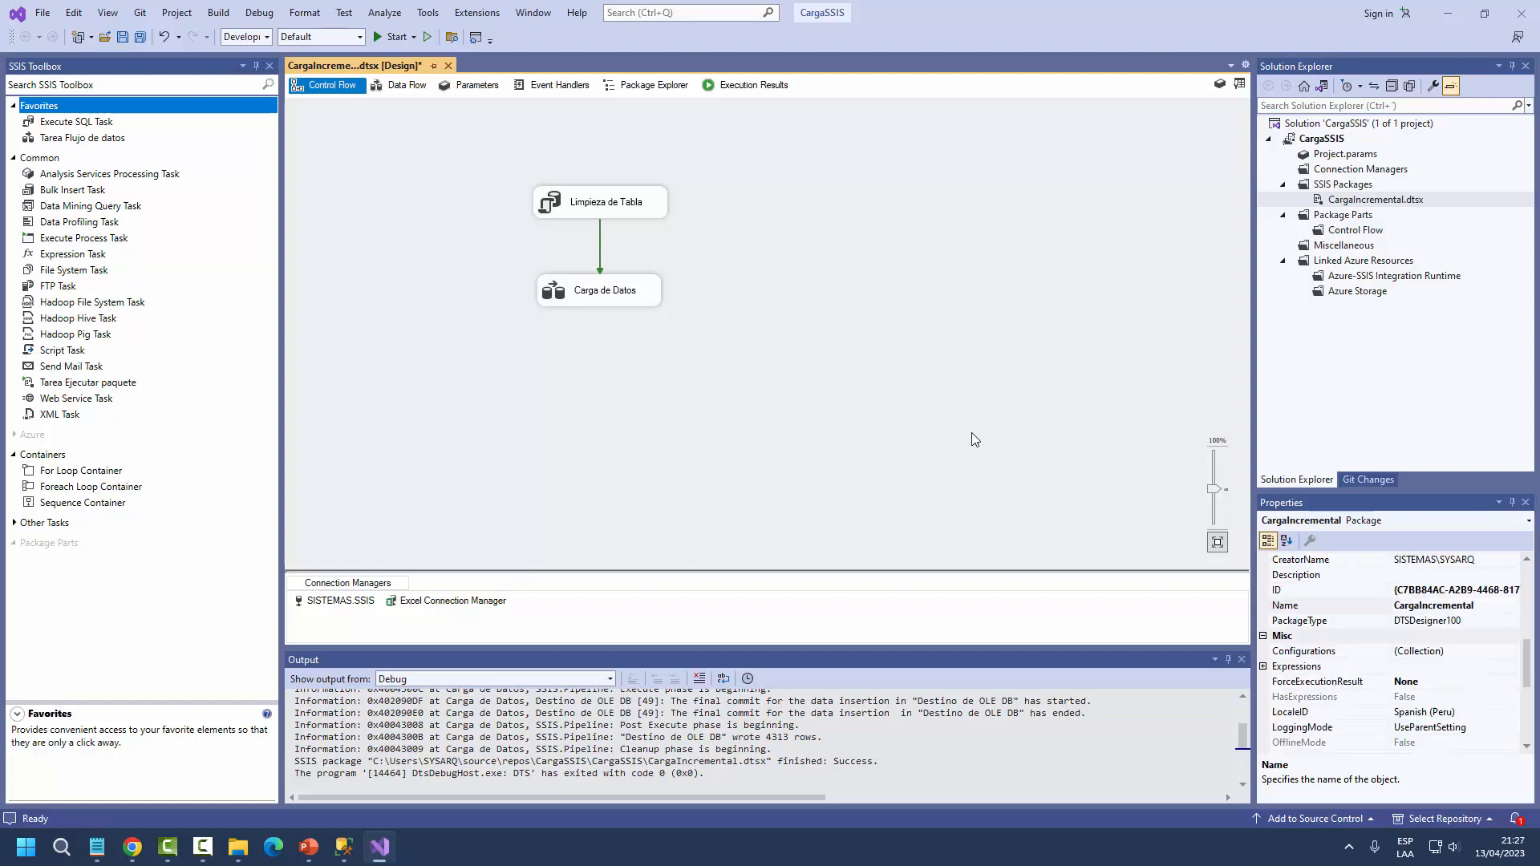
- Set a breakpoint on the Limpieza de Tabla task for the OnPostExecute event
{"action": "right_click", "coordinate": [604, 208]}
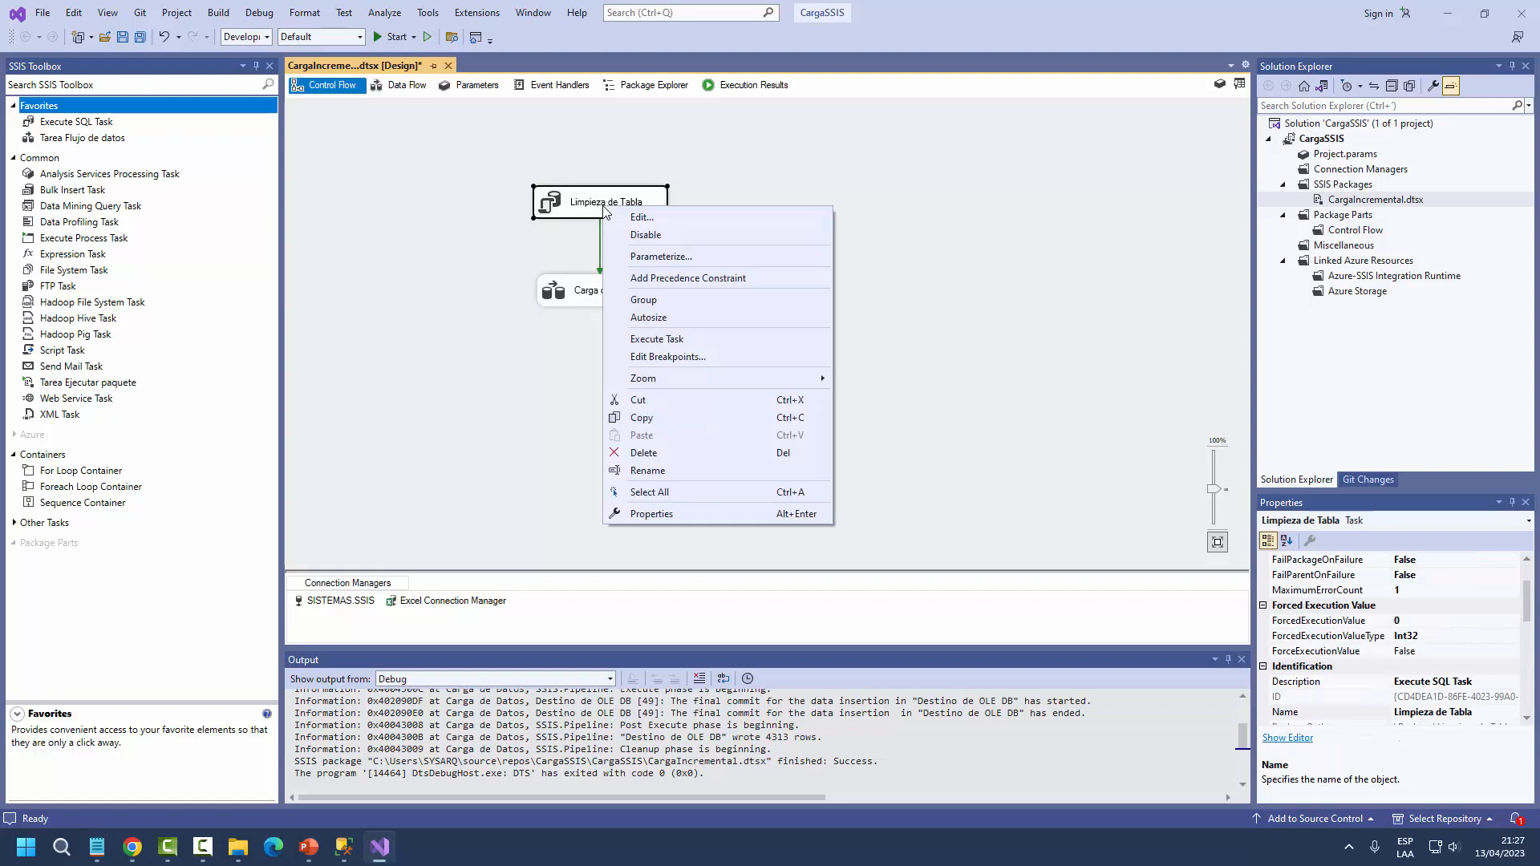
{"action": "left_click", "coordinate": [682, 358]}
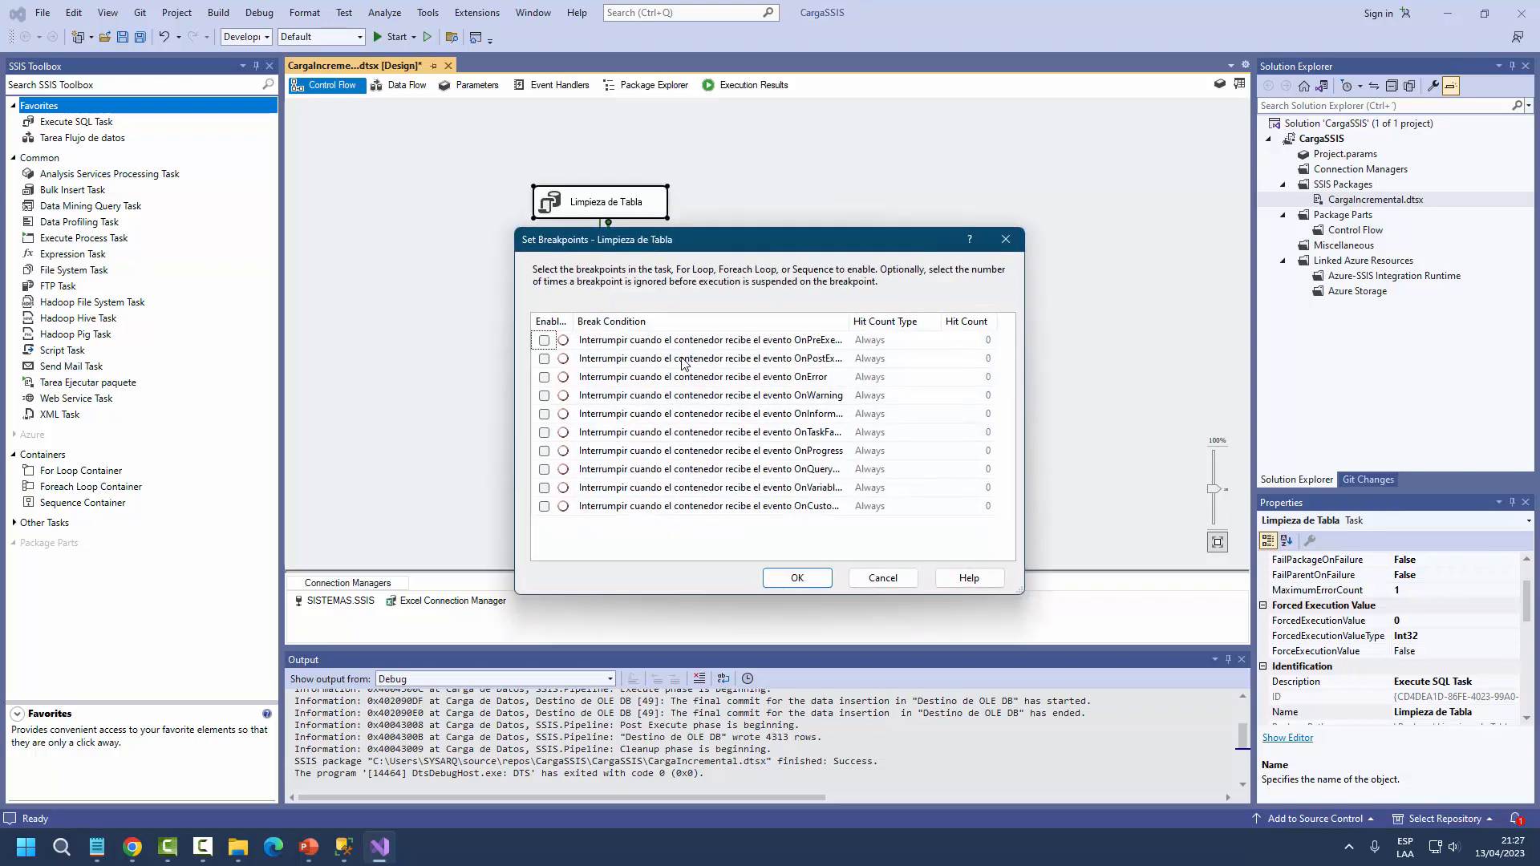
{"action": "left_click_drag", "start_coordinate": [849, 322], "coordinate": [905, 325]}
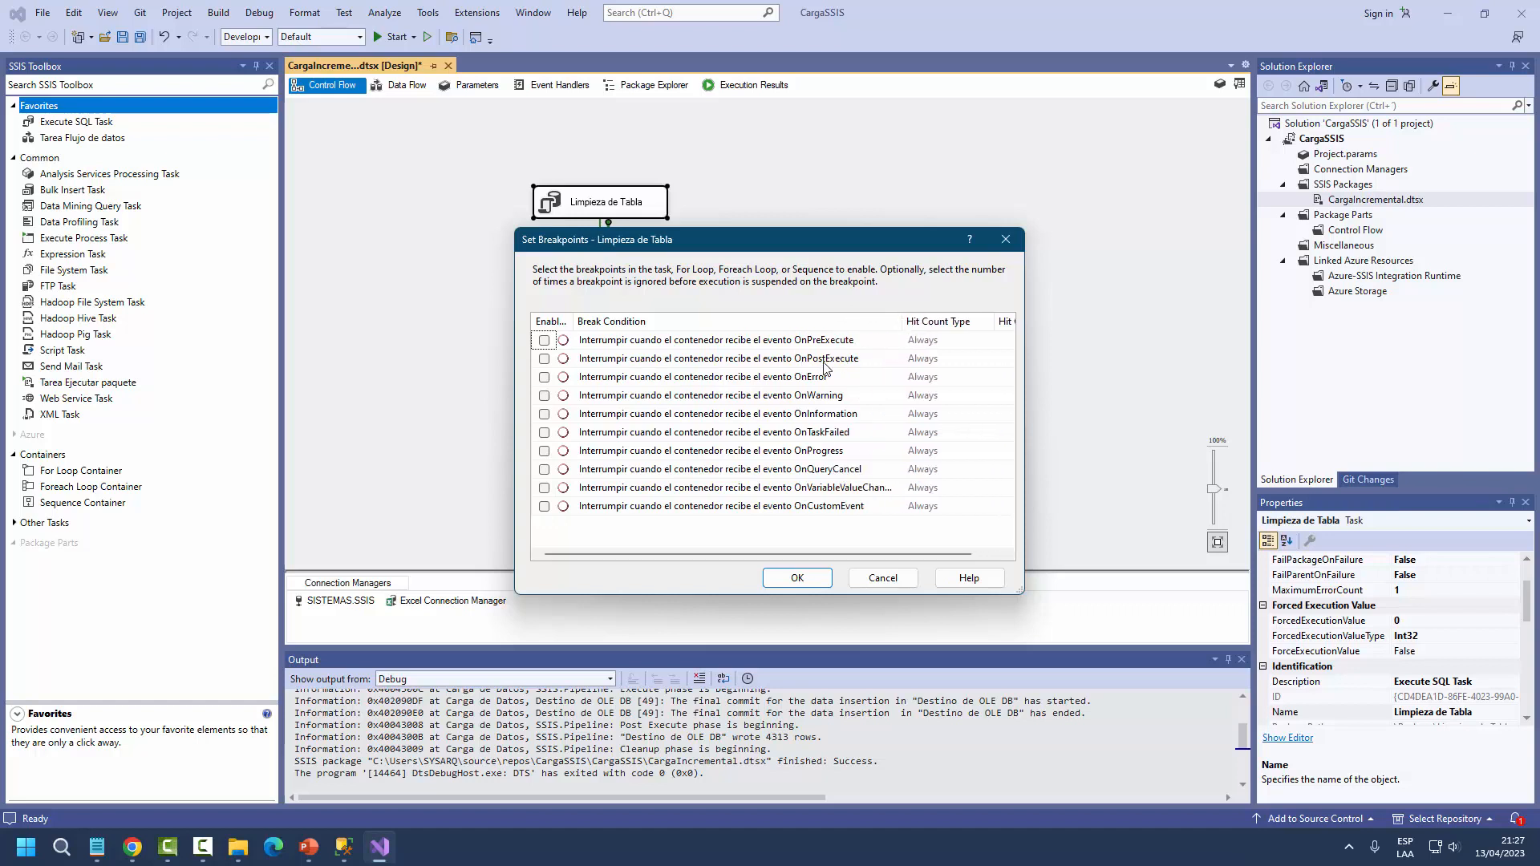
{"action": "left_click", "coordinate": [544, 360]}
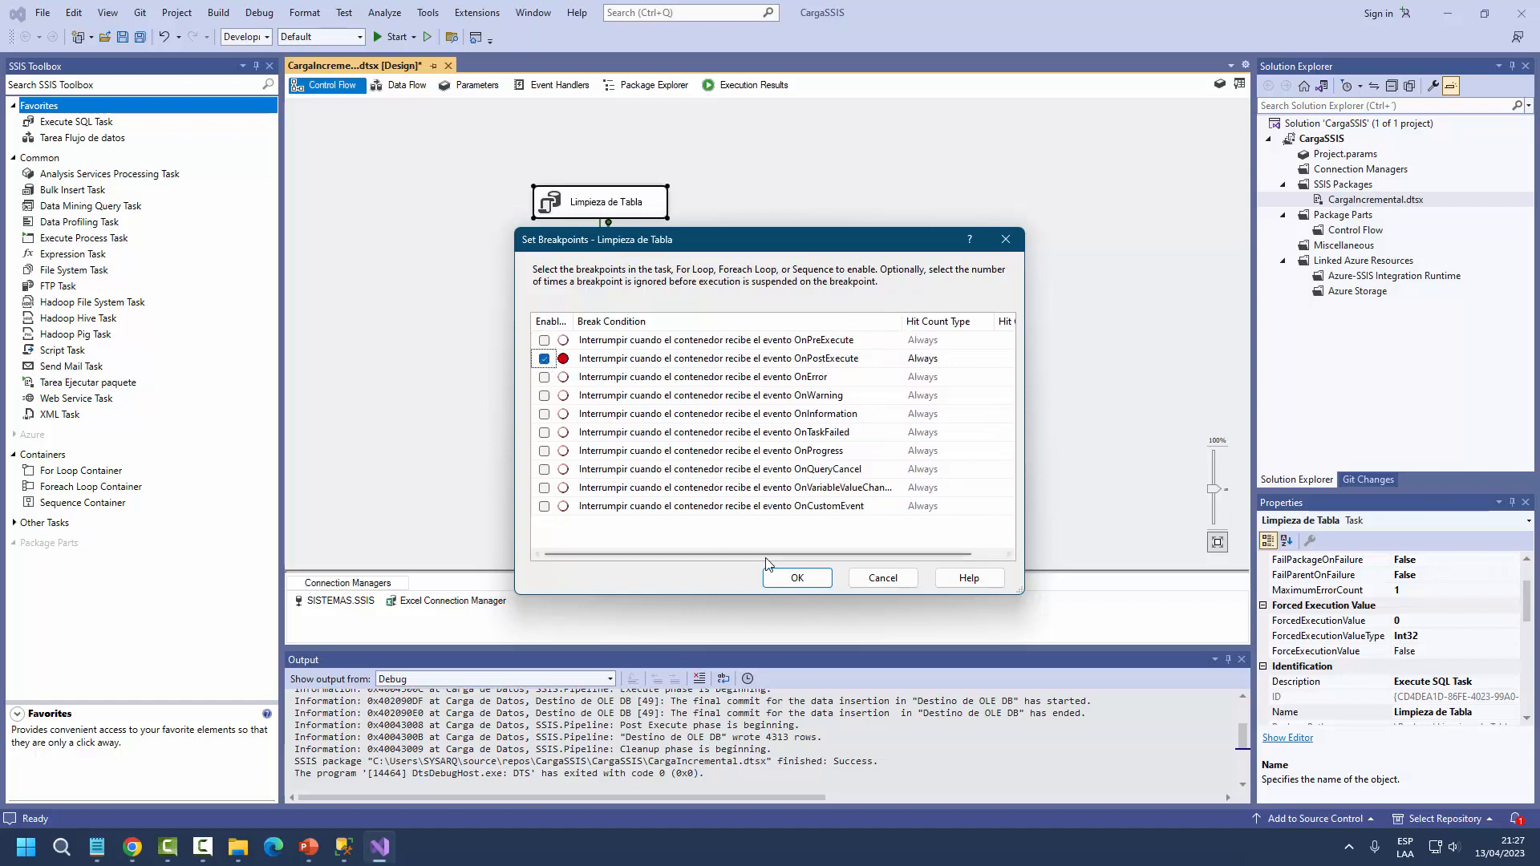
{"action": "left_click", "coordinate": [798, 576]}
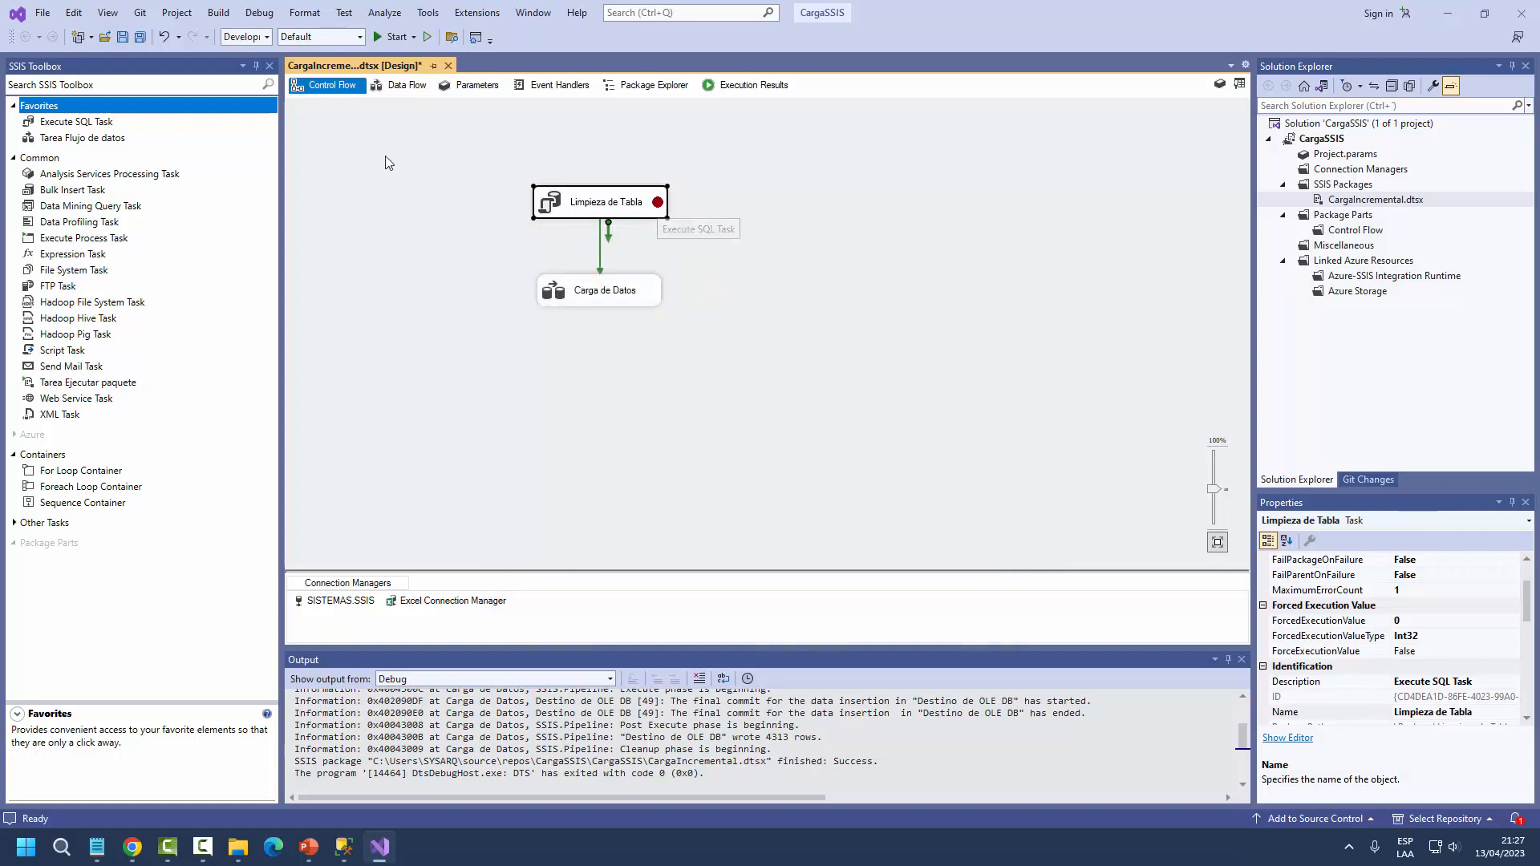
- Run the package up to the breakpoint, then switch to SQL Server Management Studio and rerun the SELECT query on ACCIDENTES
{"action": "left_click", "coordinate": [393, 37]}
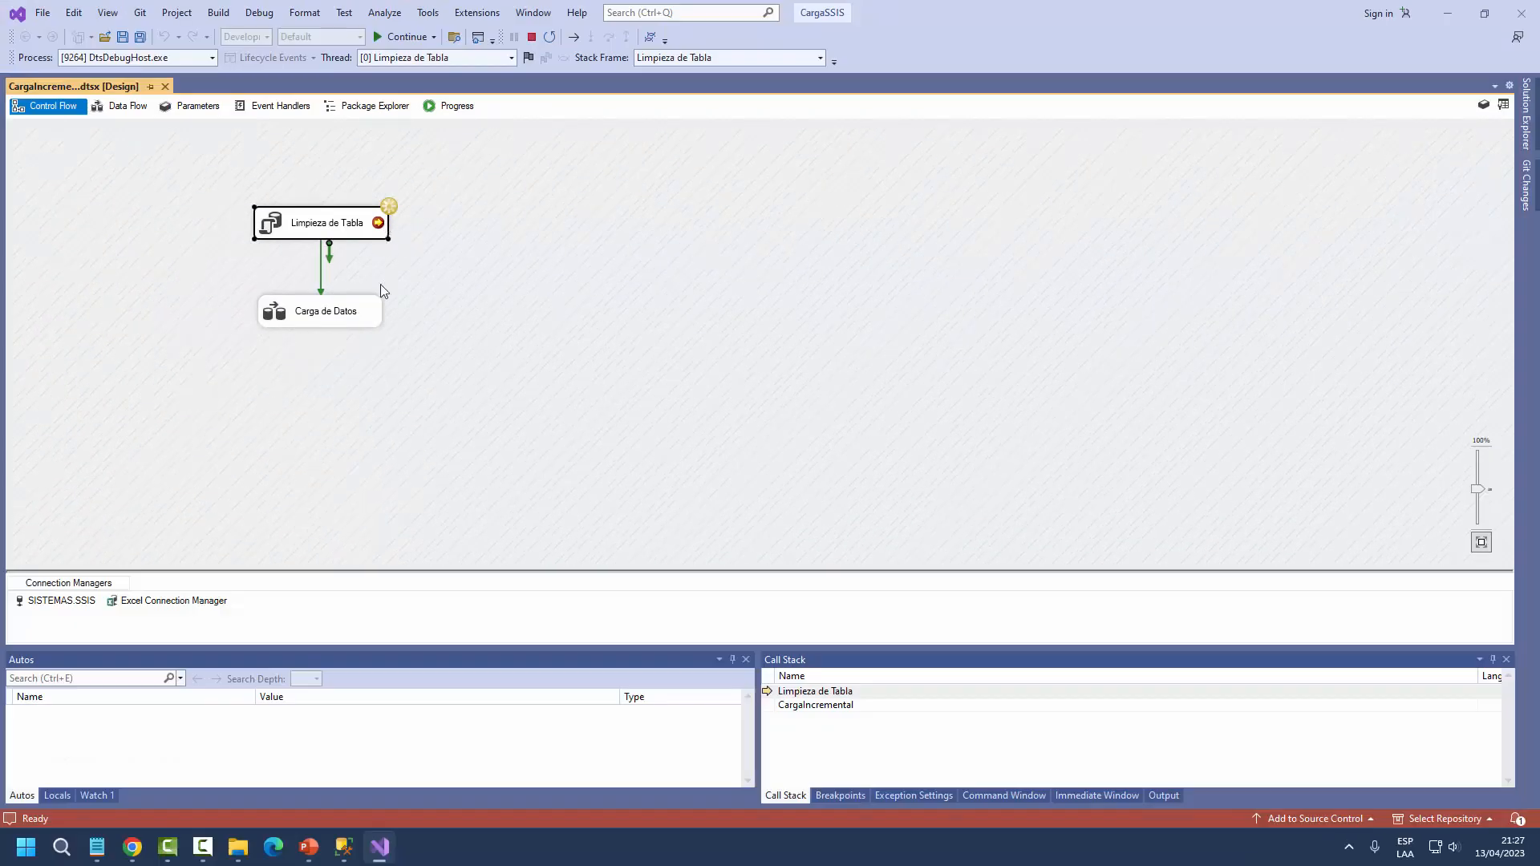
{"action": "left_click", "coordinate": [344, 847]}
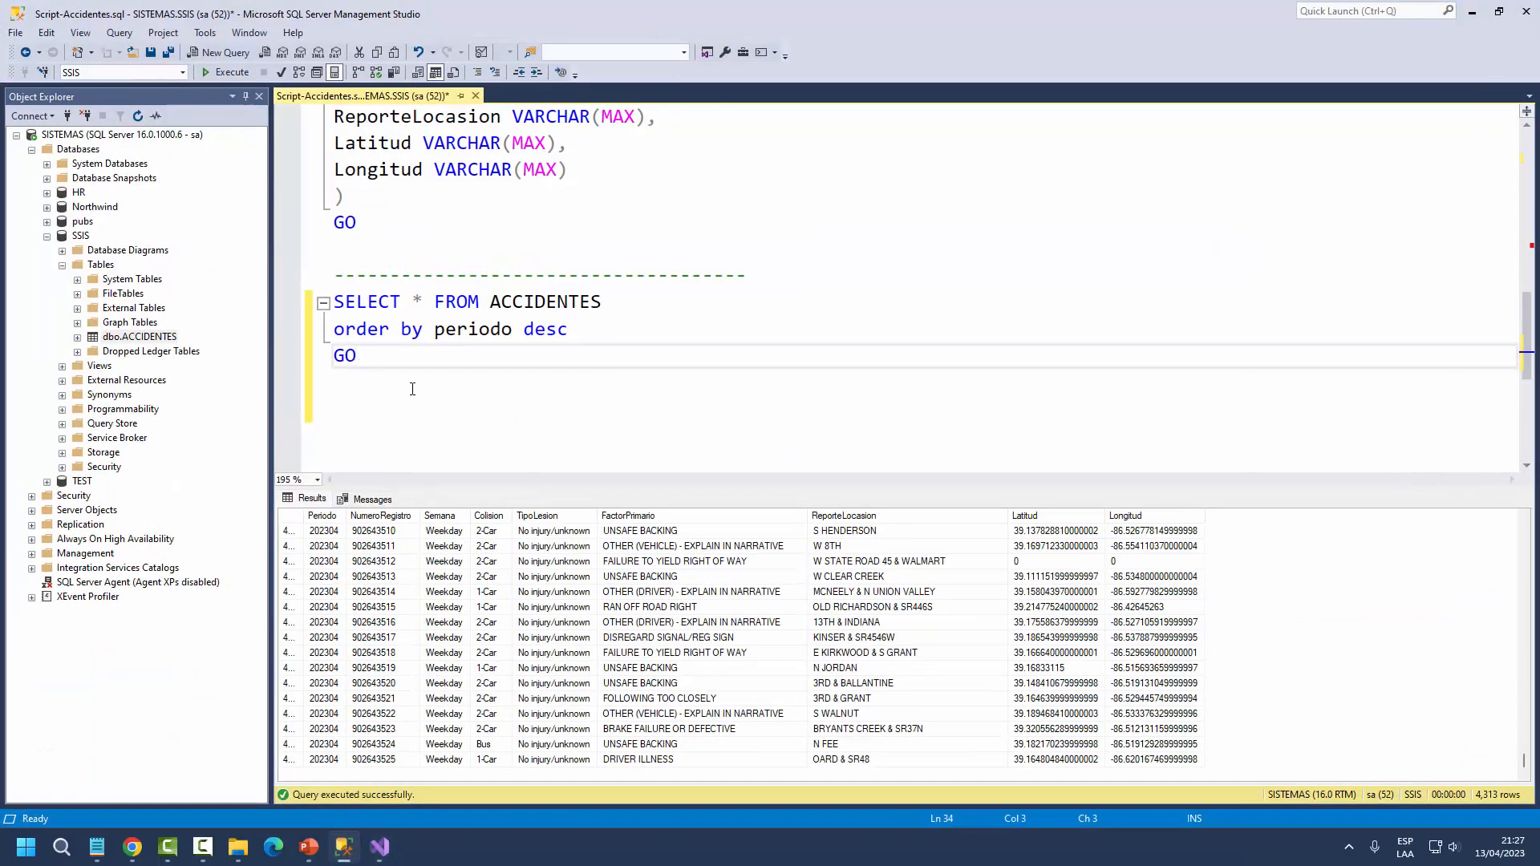
{"action": "left_click_drag", "start_coordinate": [358, 355], "coordinate": [330, 302]}
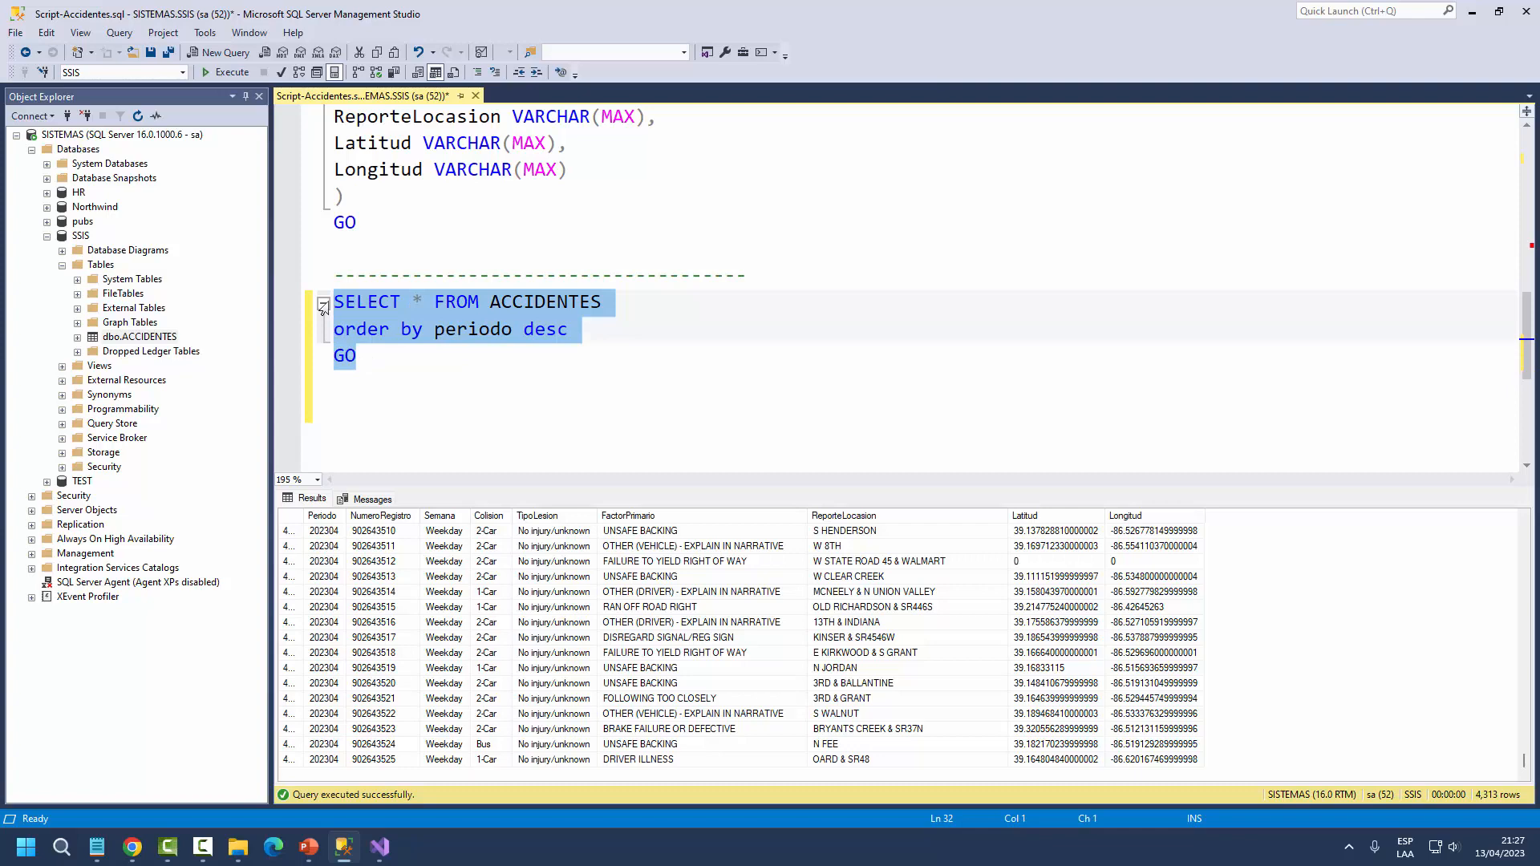
{"action": "left_click", "coordinate": [229, 73]}
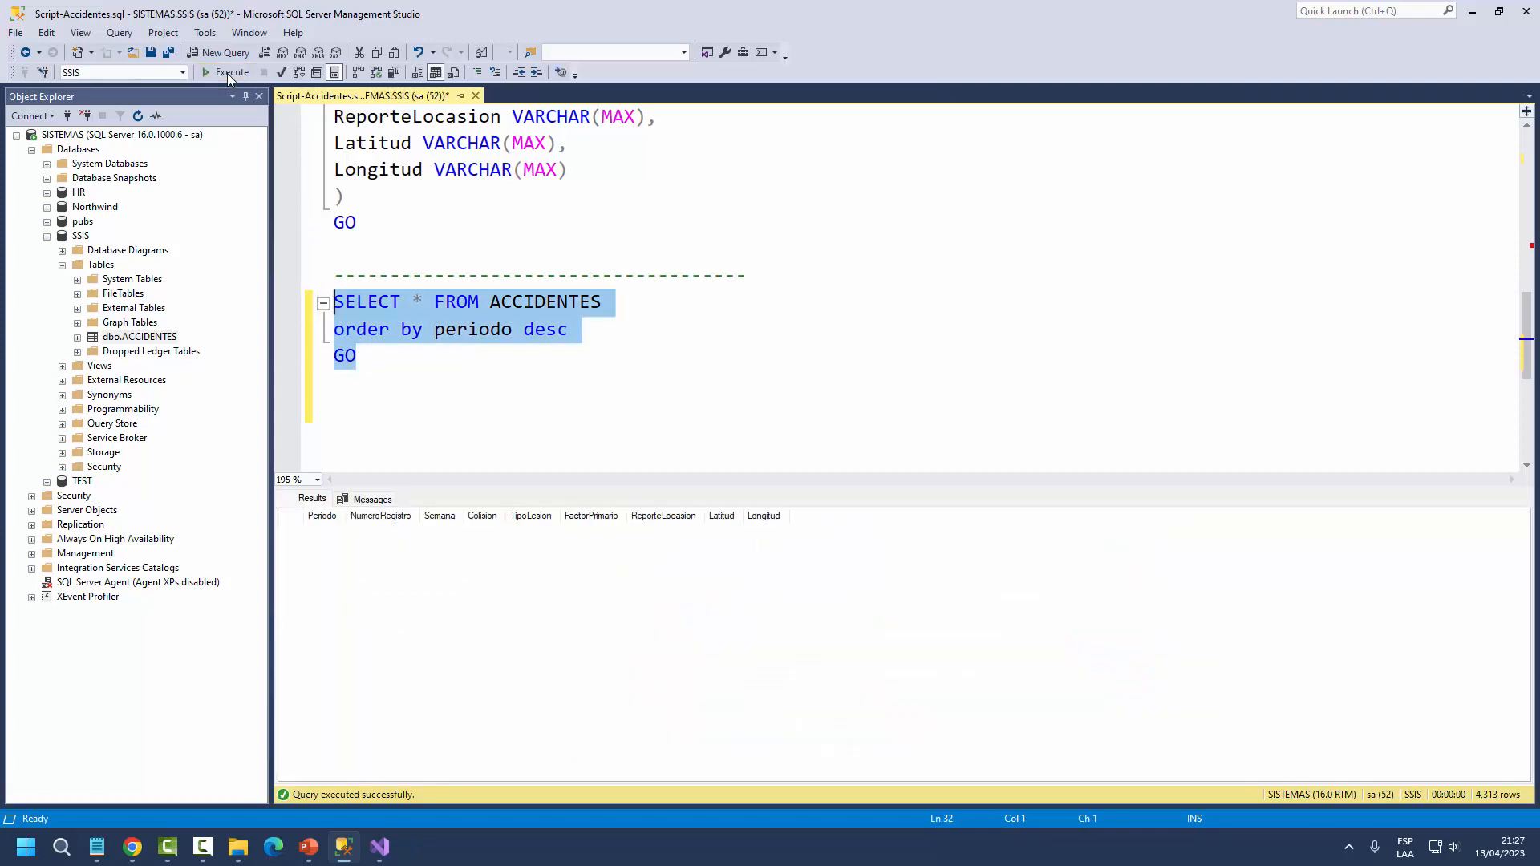
- Resume the package execution in Visual Studio, then rerun the ACCIDENTES query in SQL Server Management Studio
{"action": "left_click", "coordinate": [381, 847]}
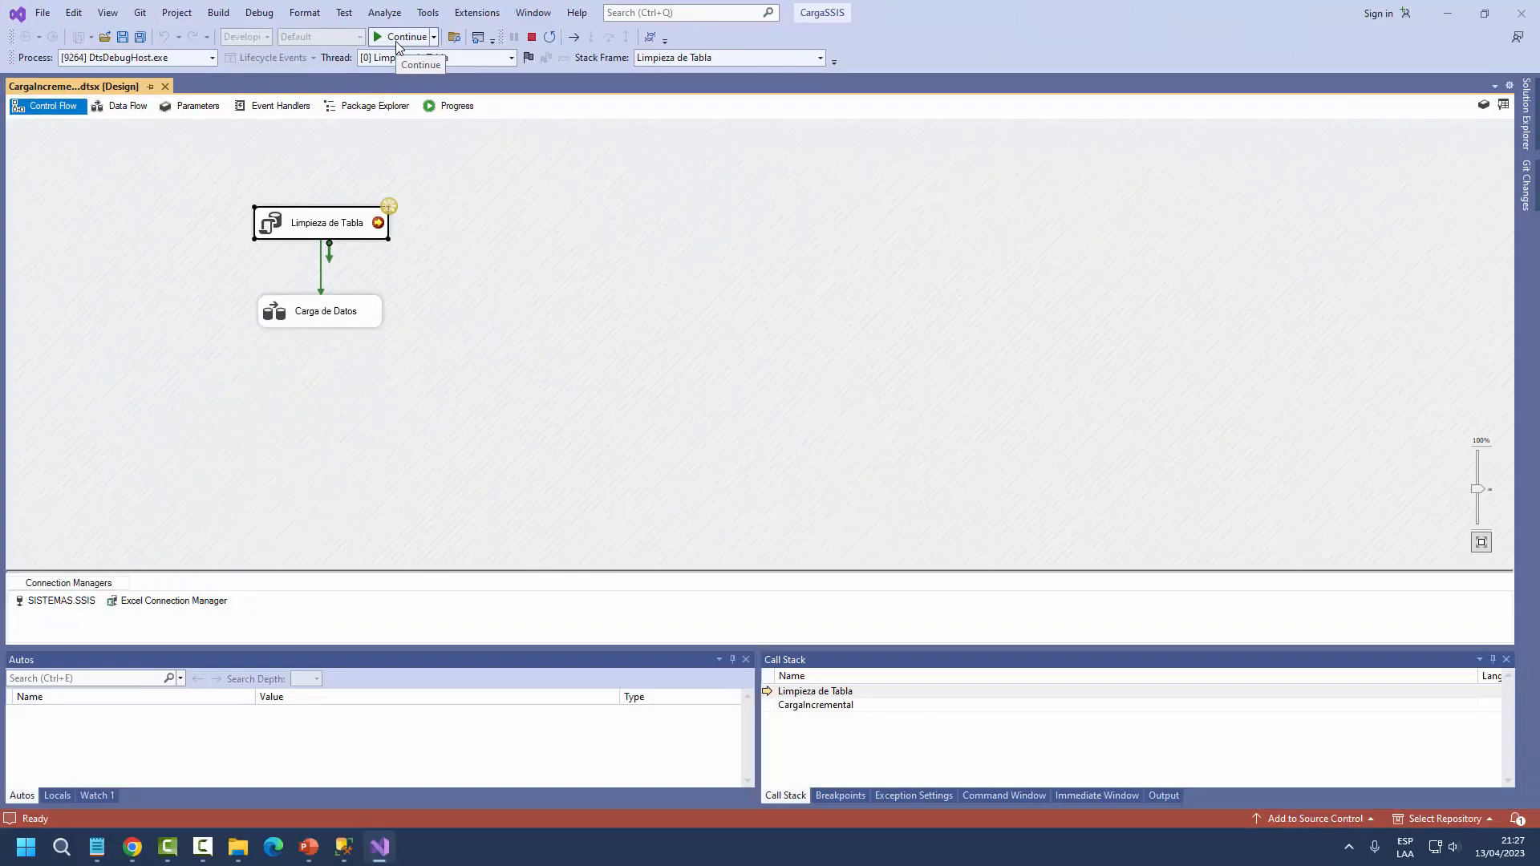
{"action": "left_click", "coordinate": [397, 40]}
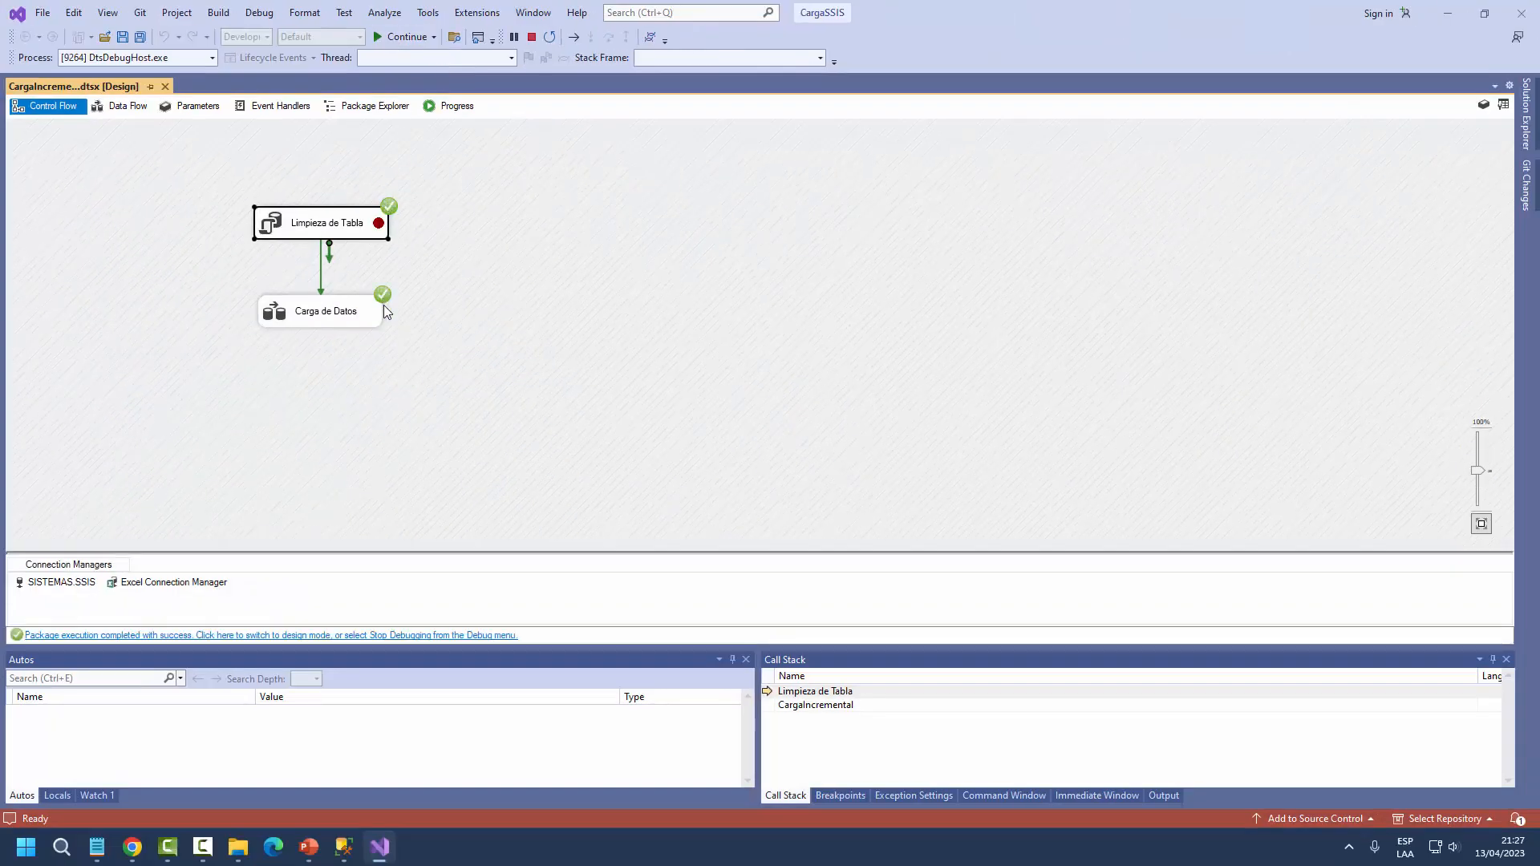
{"action": "left_click", "coordinate": [344, 847]}
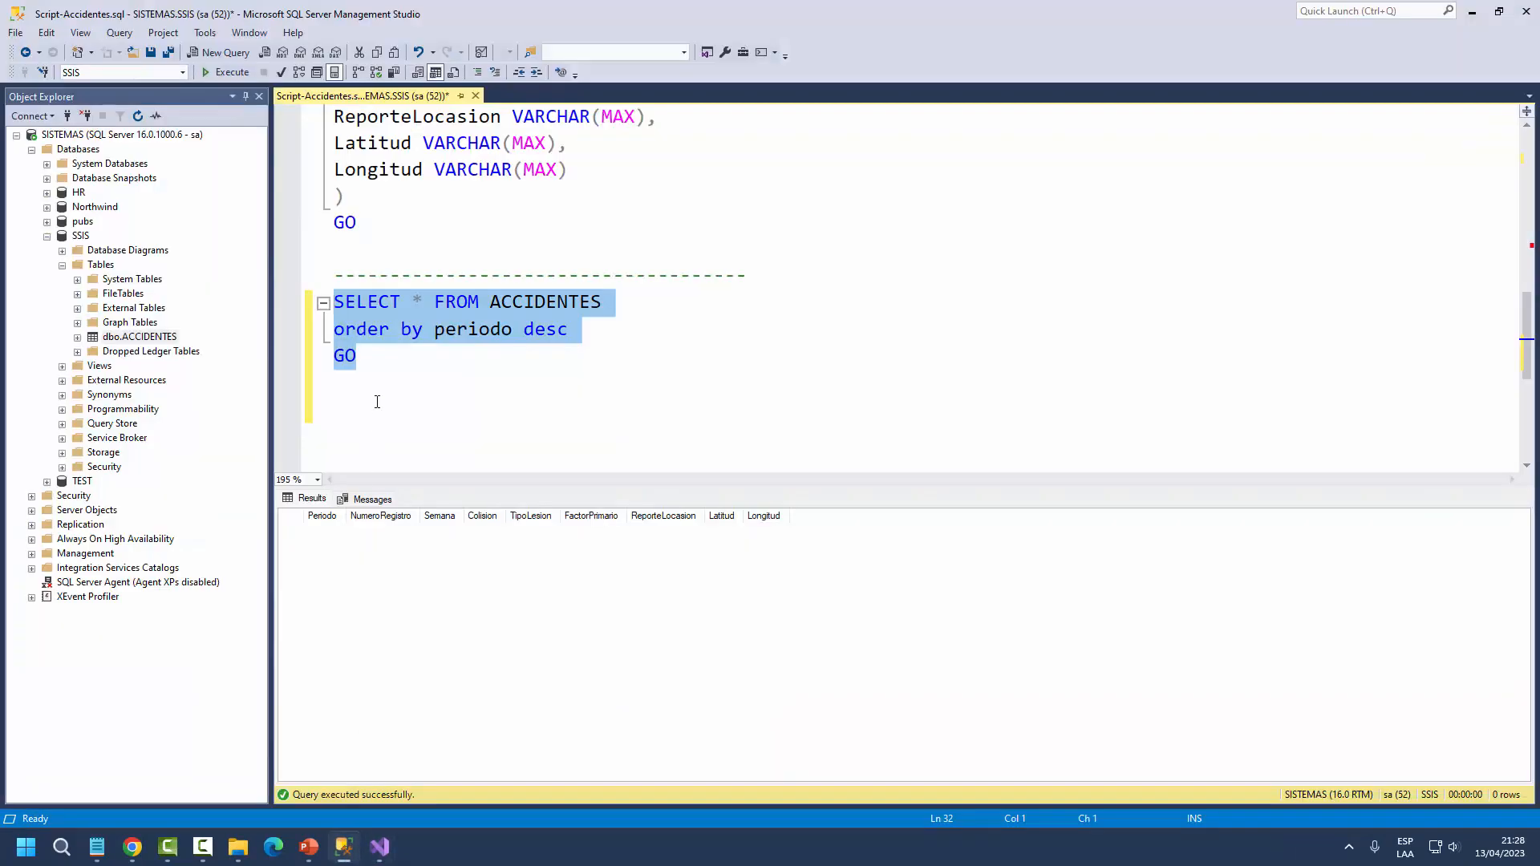
{"action": "left_click", "coordinate": [219, 76]}
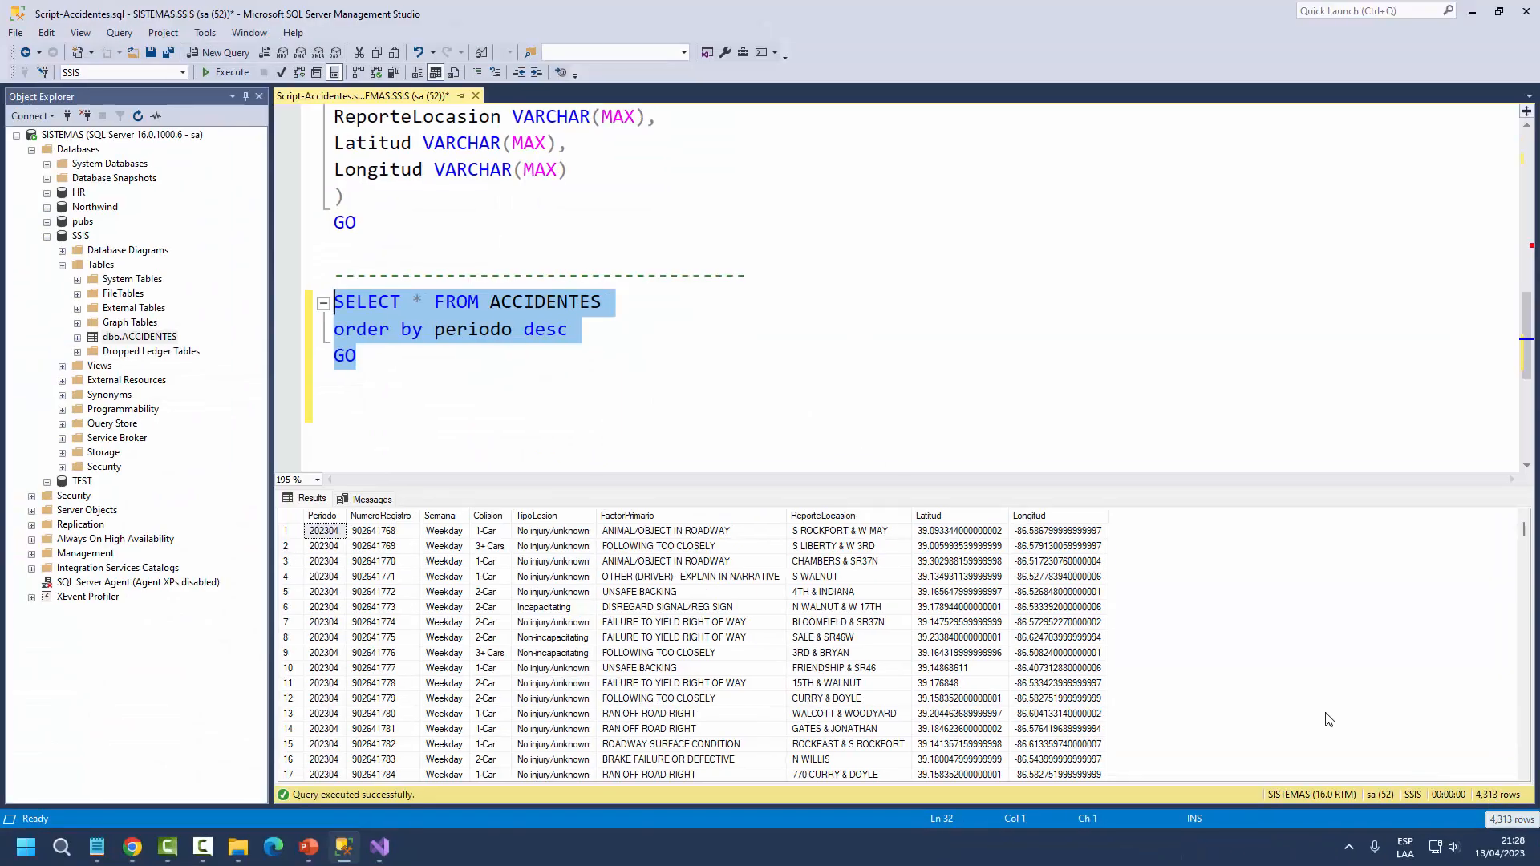
{"action": "left_click", "coordinate": [365, 362]}
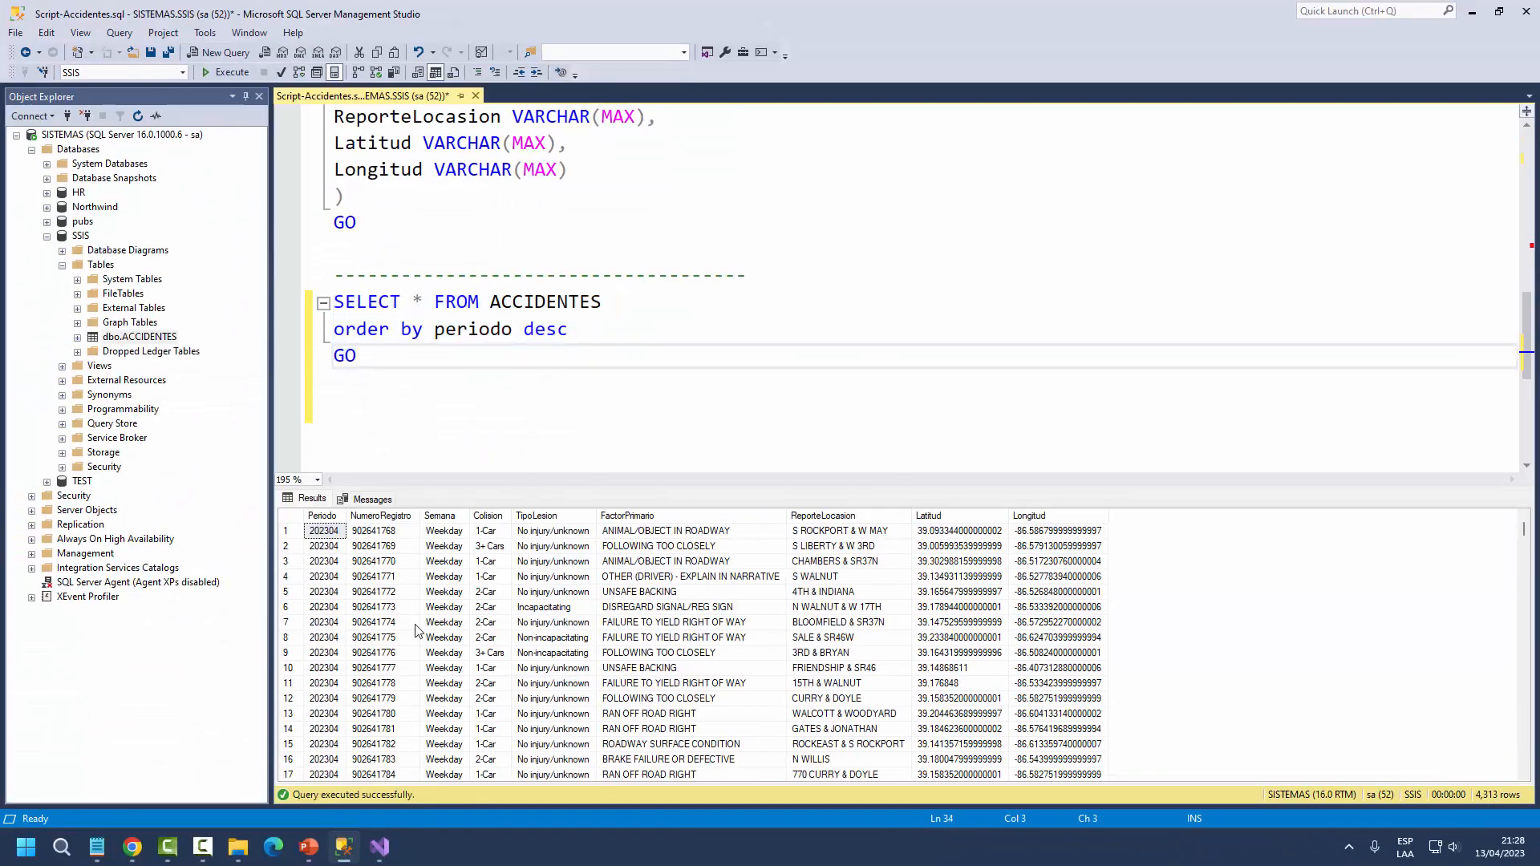
- Stop debugging in Visual Studio, then switch to File Explorer and select DataAccidente_202304.xlsx in the Data folder
{"action": "left_click", "coordinate": [380, 846]}
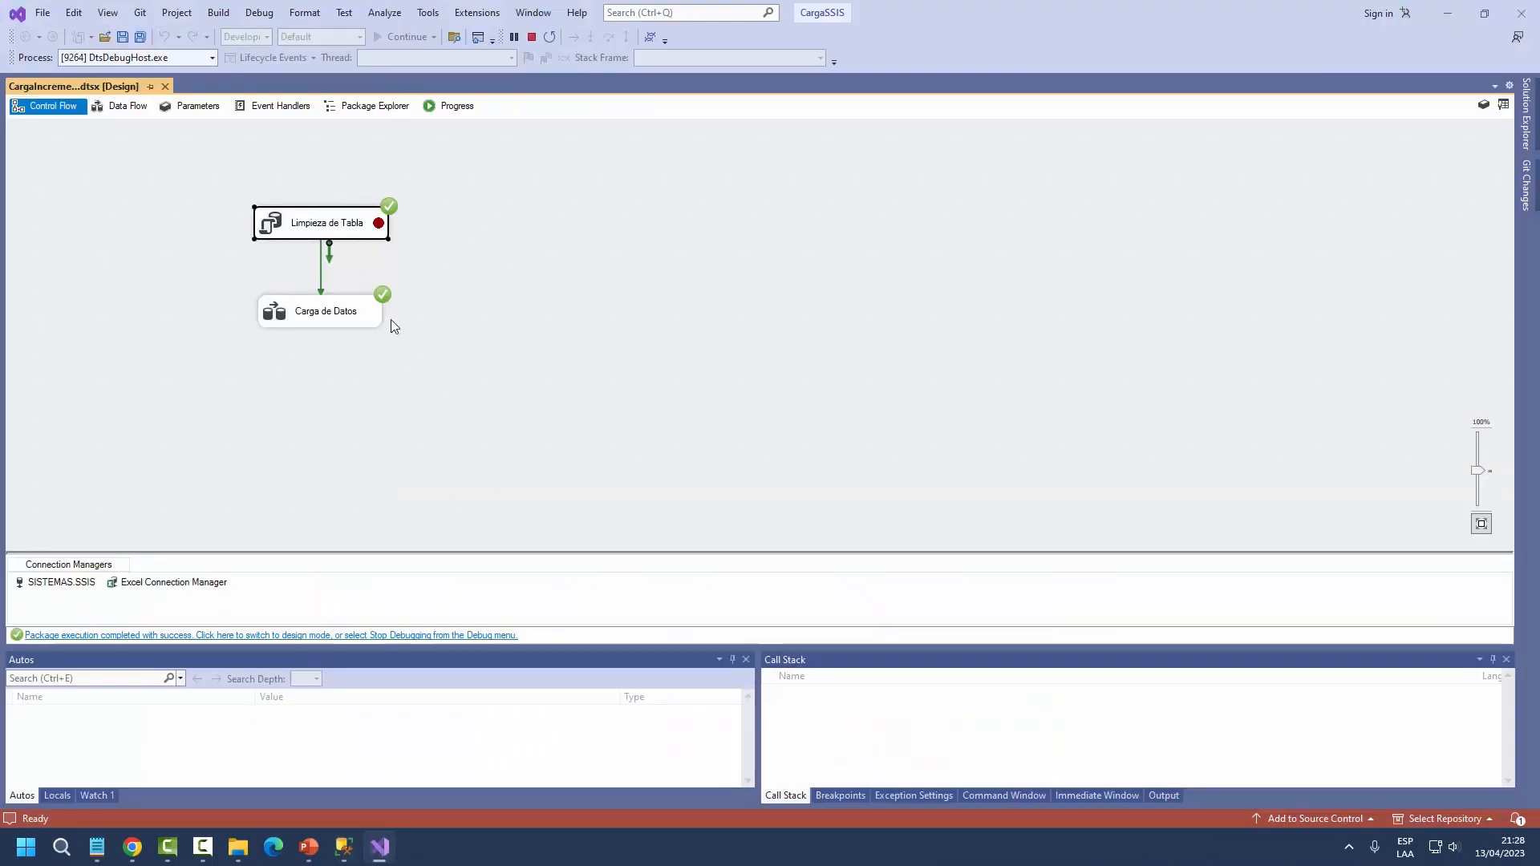
{"action": "left_click", "coordinate": [533, 37]}
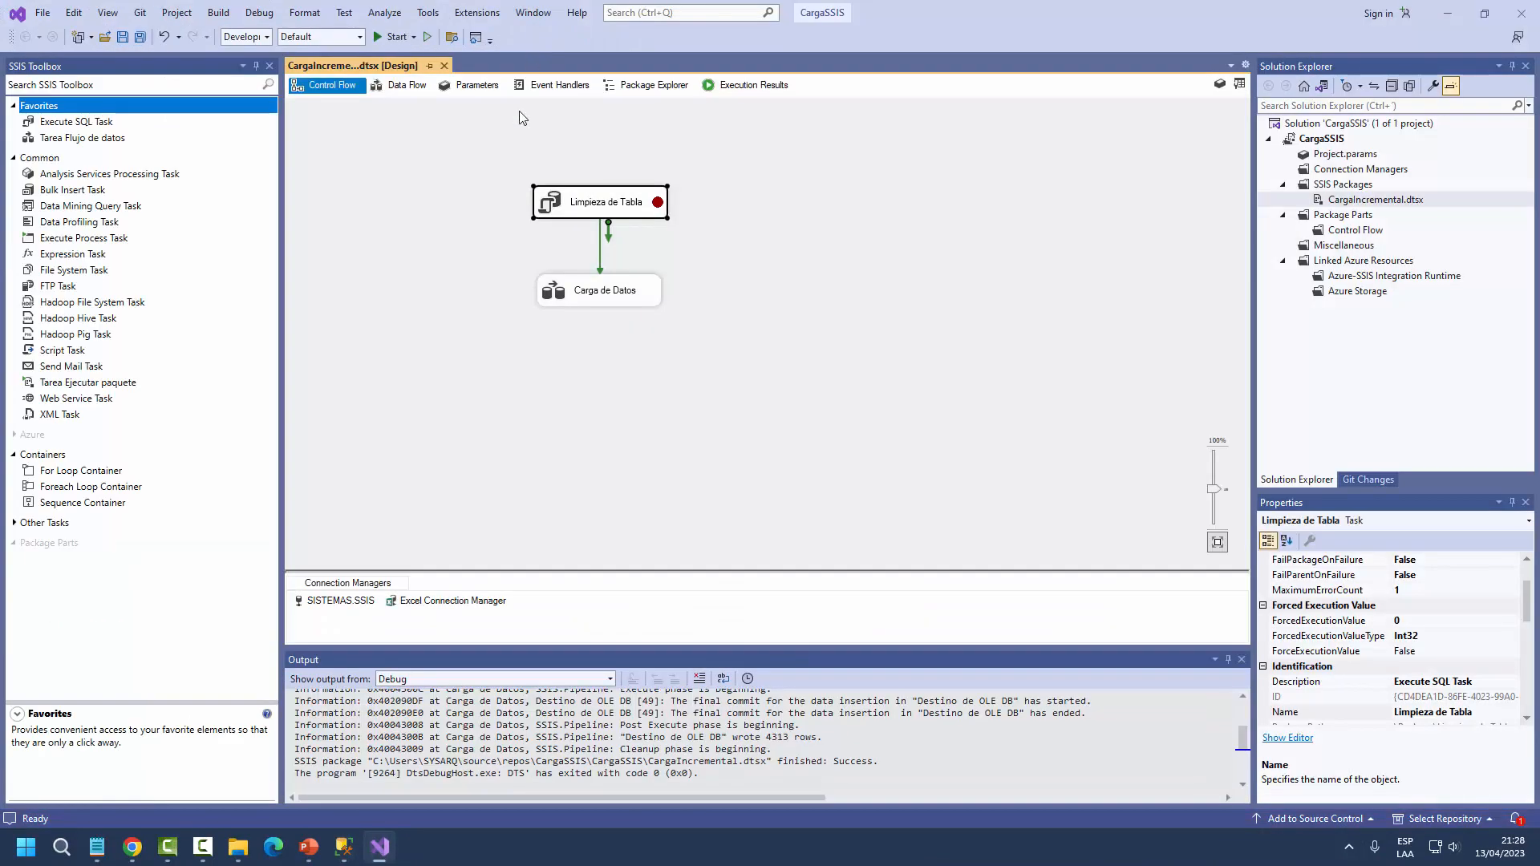
{"action": "left_click", "coordinate": [238, 846]}
{"action": "left_click", "coordinate": [227, 179]}
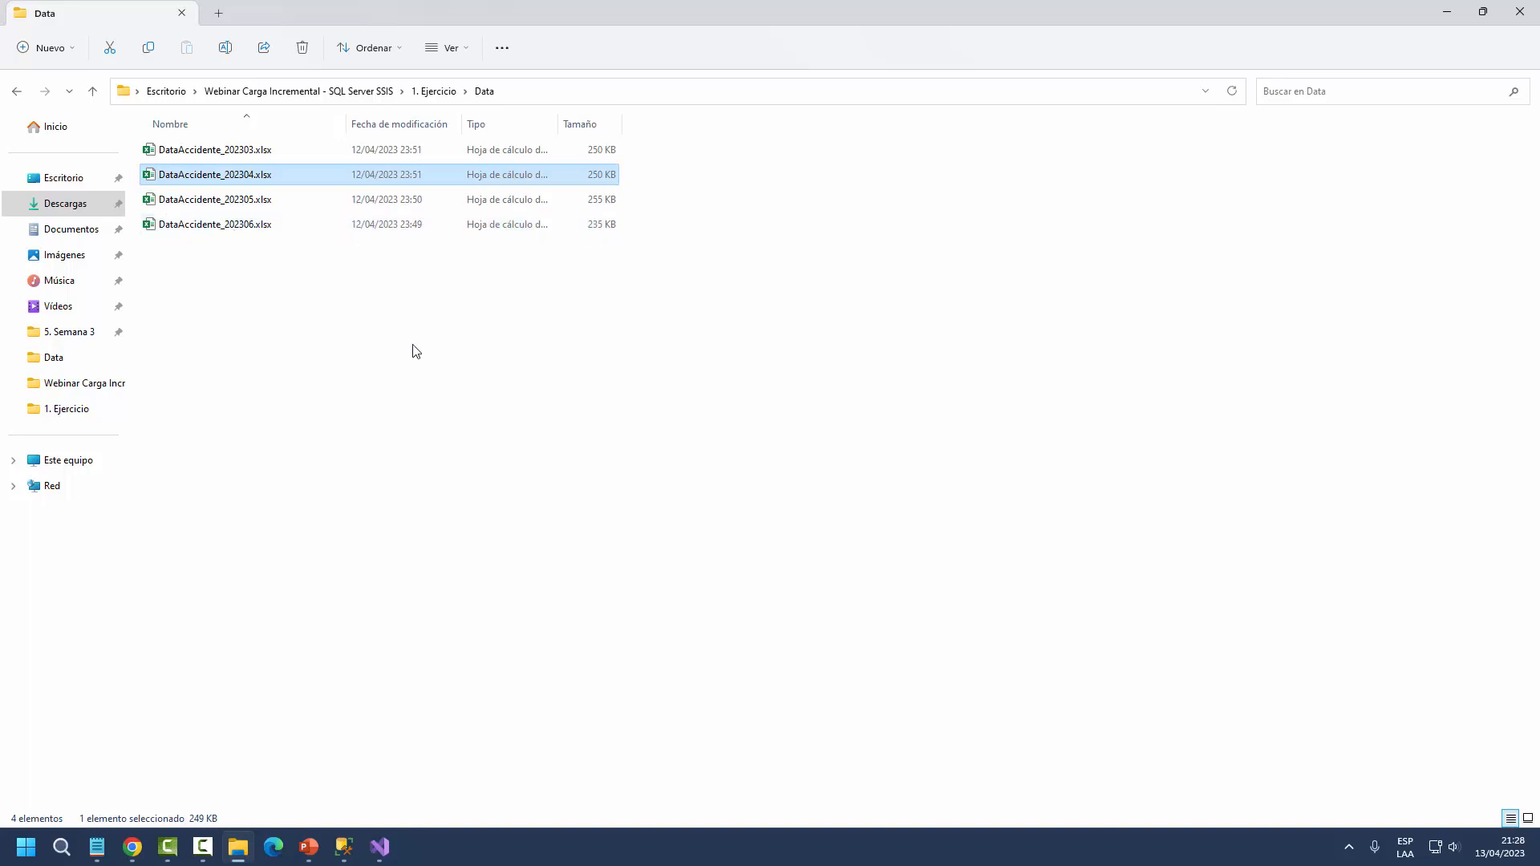
{"action": "mouse_move", "coordinate": [1494, 854]}
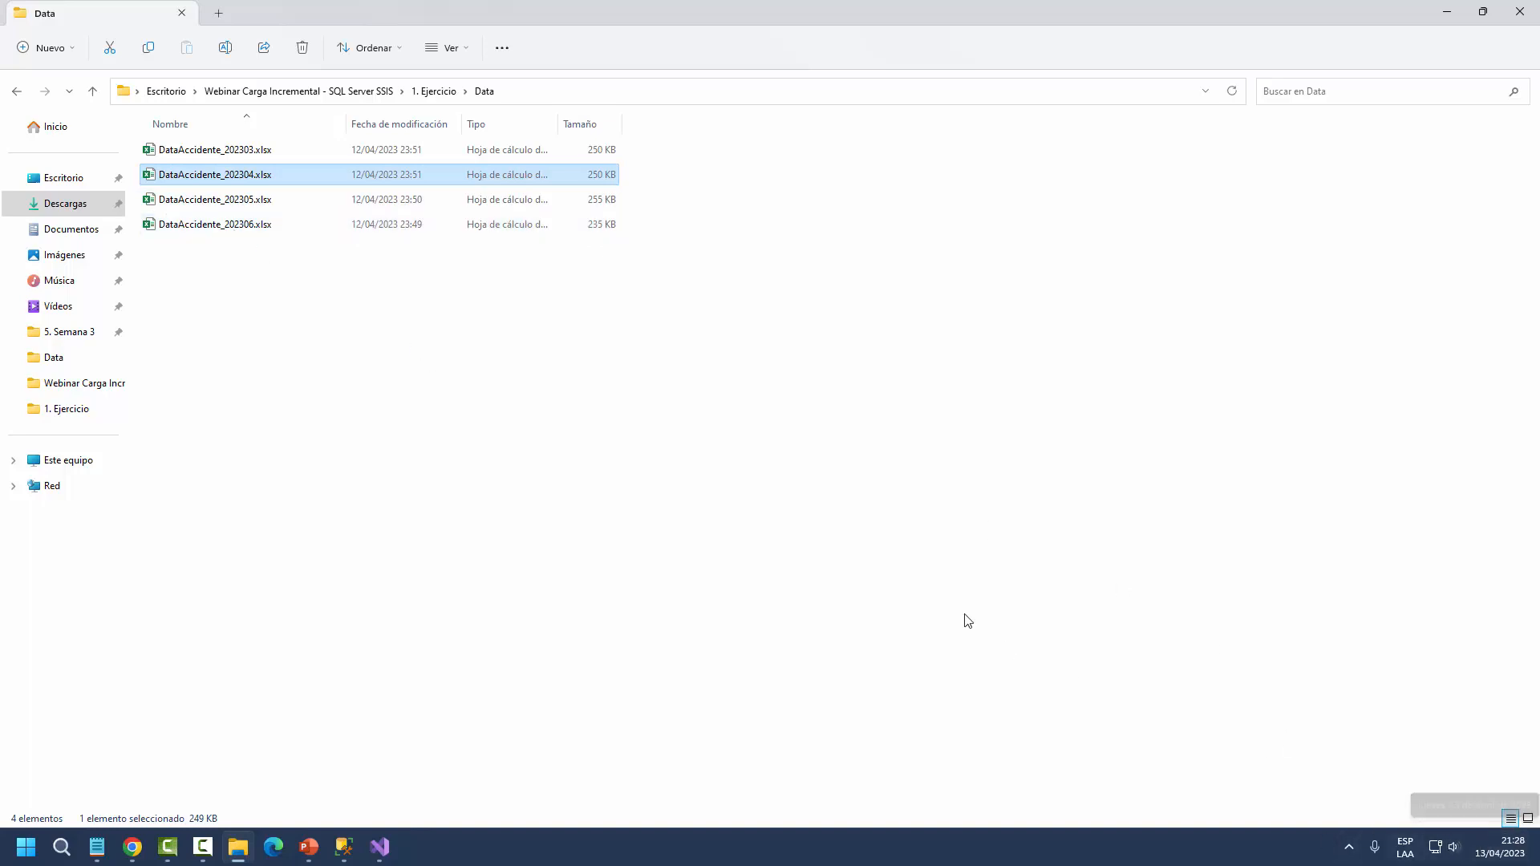
- Open the Windows Control Panel and set the system date to 2 May 2023 in the date and time settings
{"action": "key", "text": "super"}
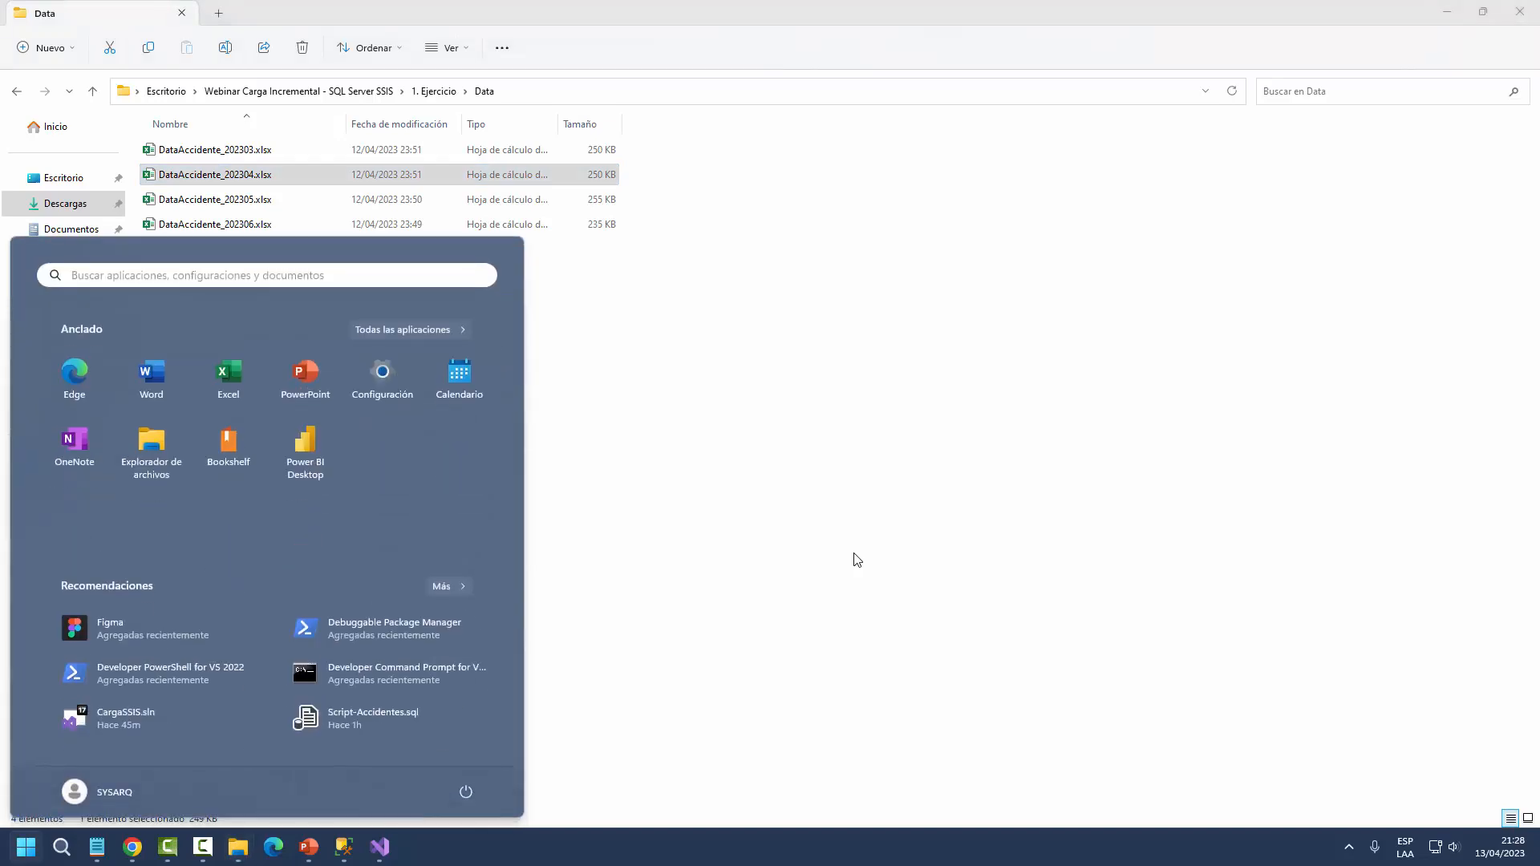
{"action": "type", "text": "panel"}
{"action": "key", "text": "Return"}
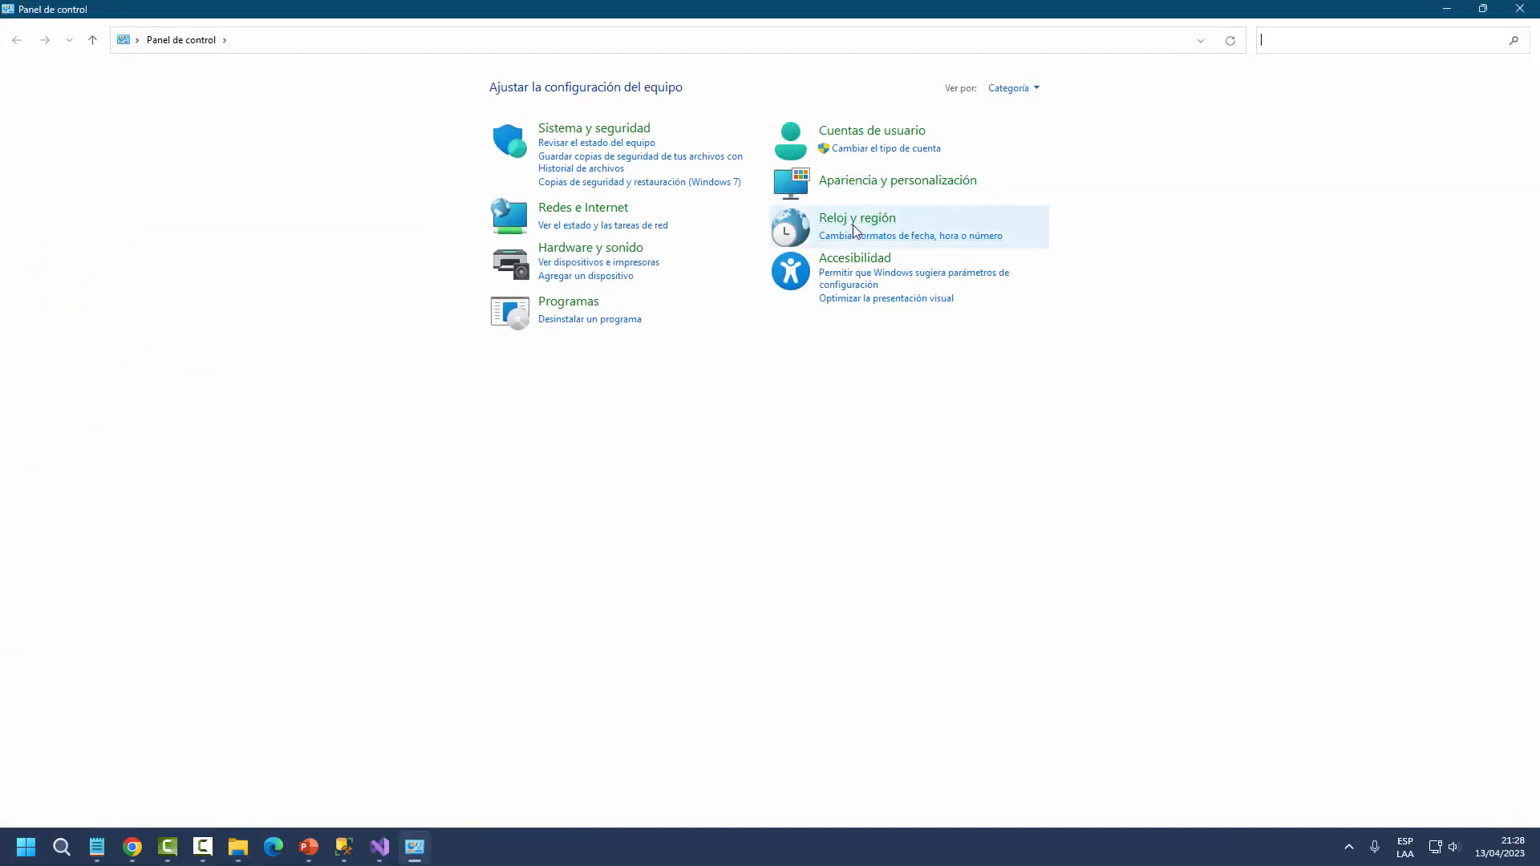
{"action": "left_click", "coordinate": [856, 224]}
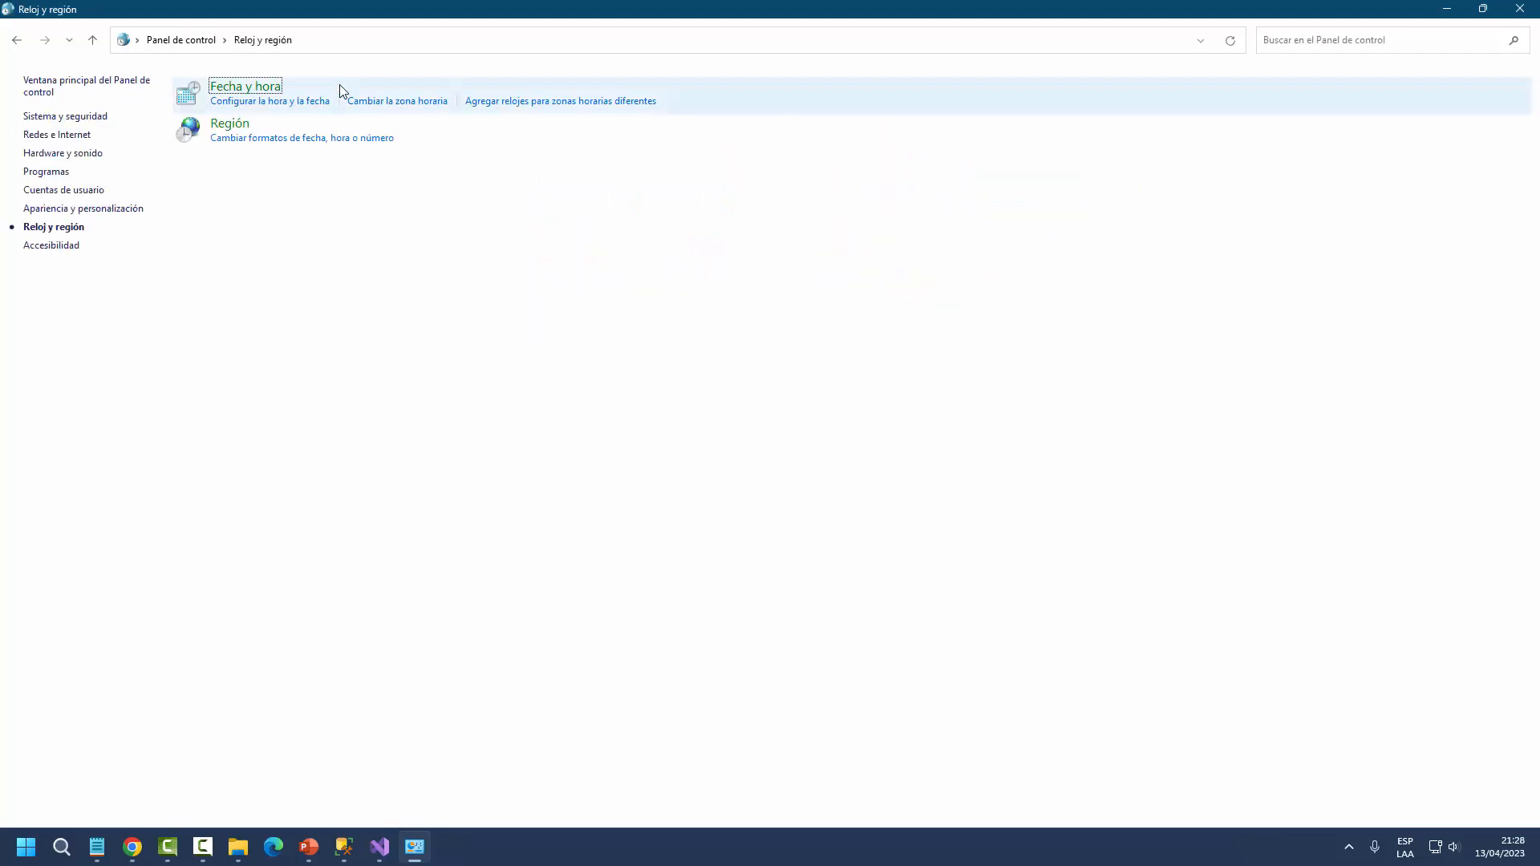
{"action": "left_click", "coordinate": [291, 103]}
{"action": "left_click", "coordinate": [291, 186]}
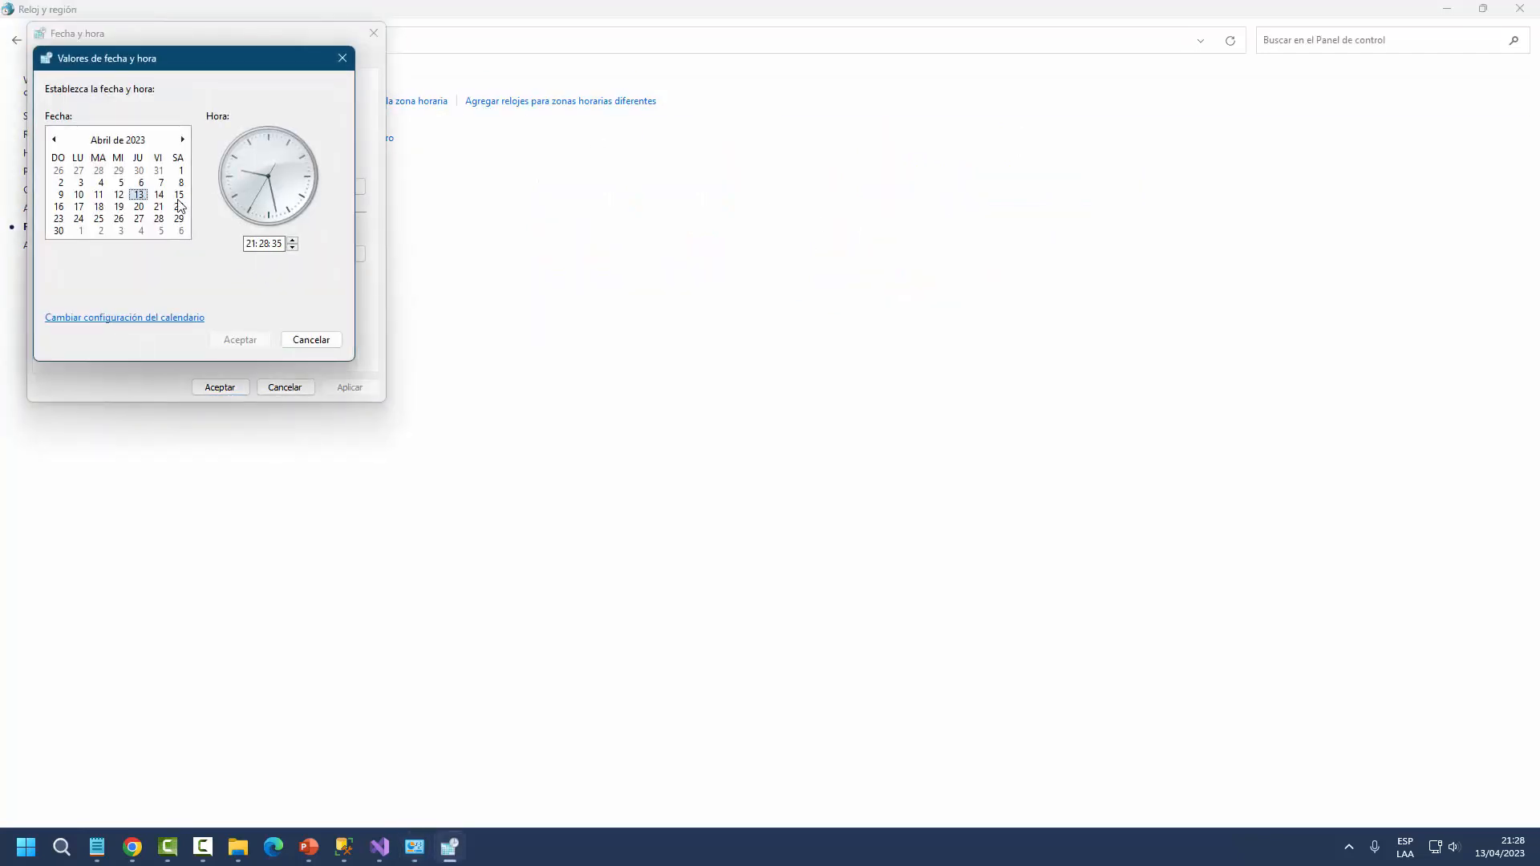
{"action": "left_click", "coordinate": [182, 141]}
{"action": "left_click", "coordinate": [99, 170]}
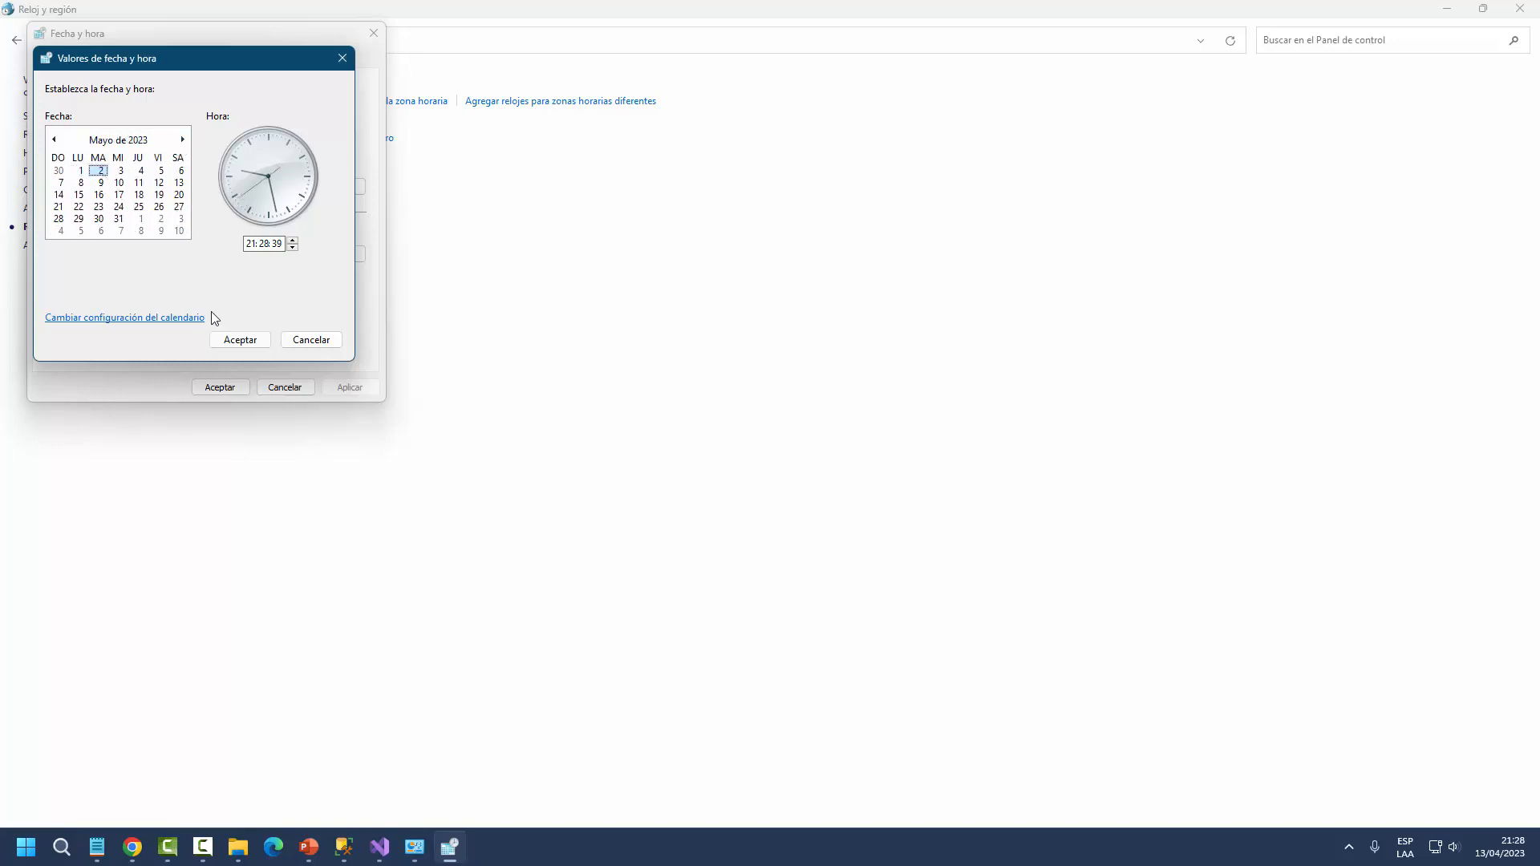
{"action": "left_click", "coordinate": [240, 339]}
{"action": "left_click", "coordinate": [230, 393]}
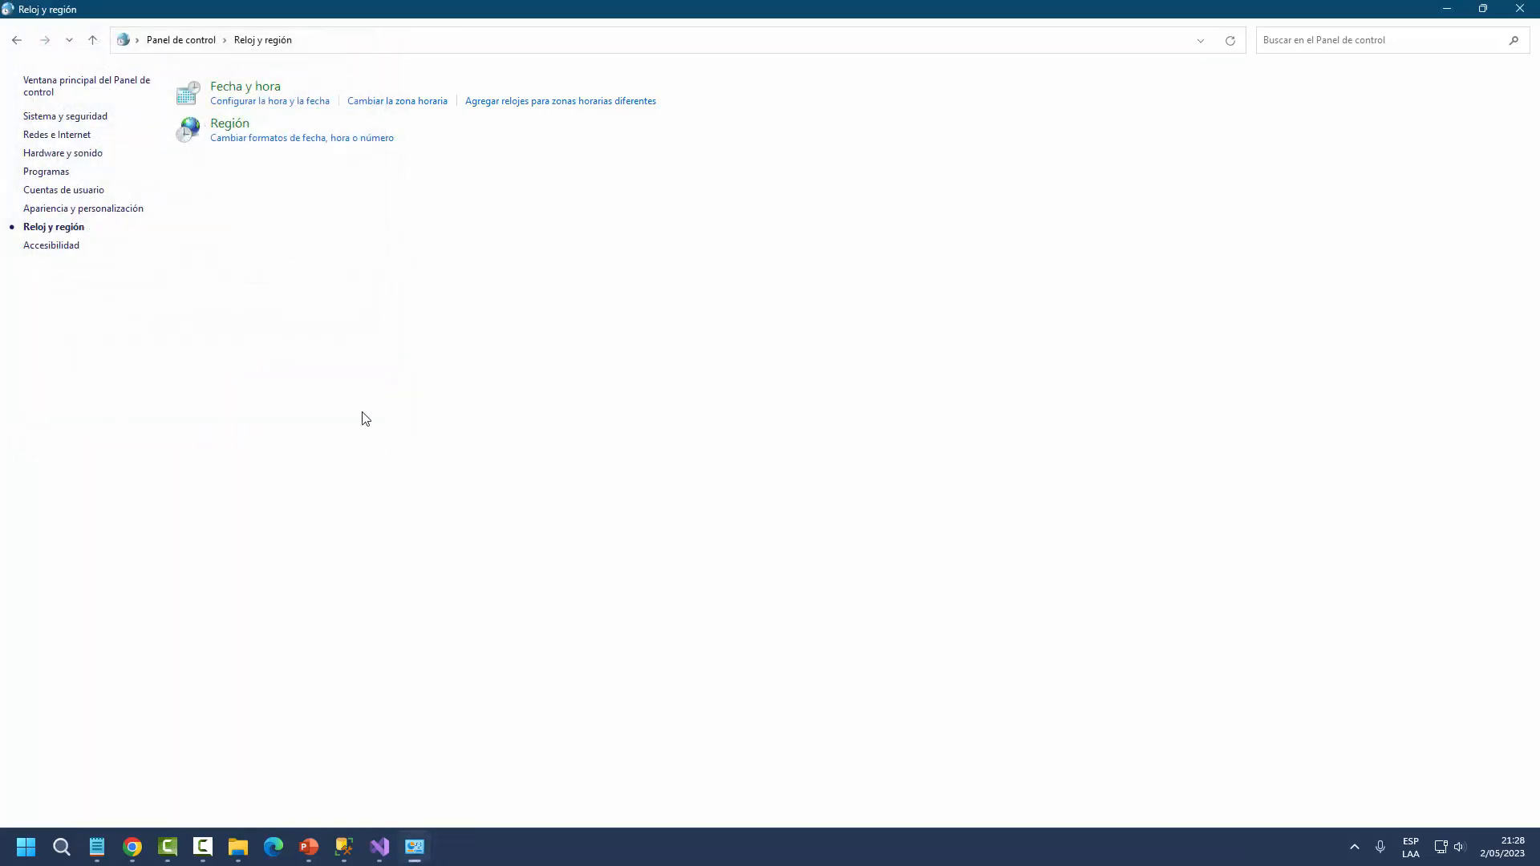
- Run the package in Visual Studio up to the breakpoint, then rerun the ACCIDENTES SELECT query in SQL Server Management Studio
{"action": "left_click", "coordinate": [383, 854]}
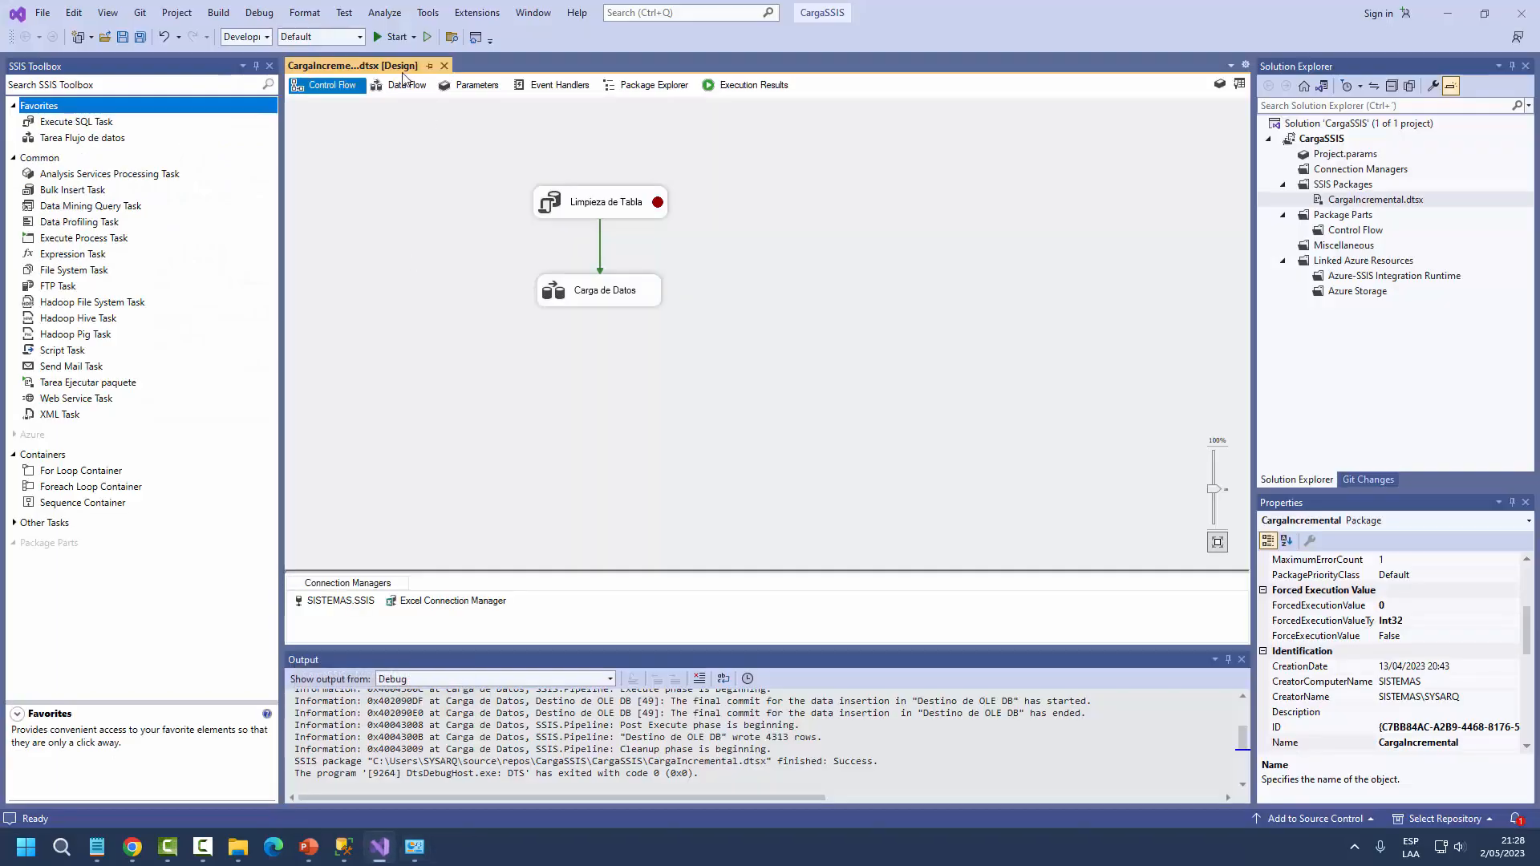
{"action": "left_click", "coordinate": [394, 37]}
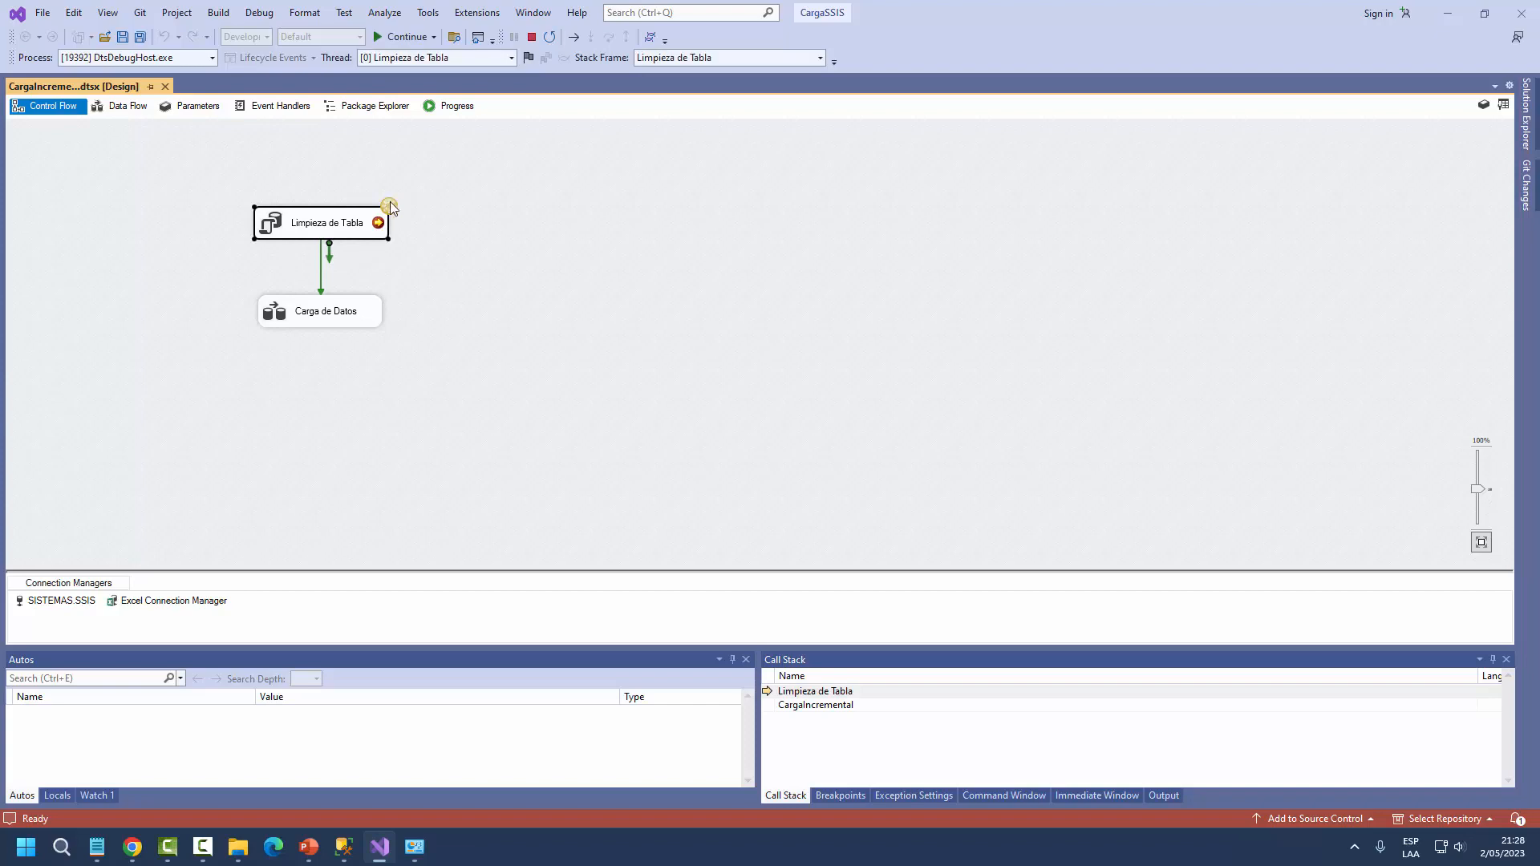
{"action": "left_click", "coordinate": [343, 857]}
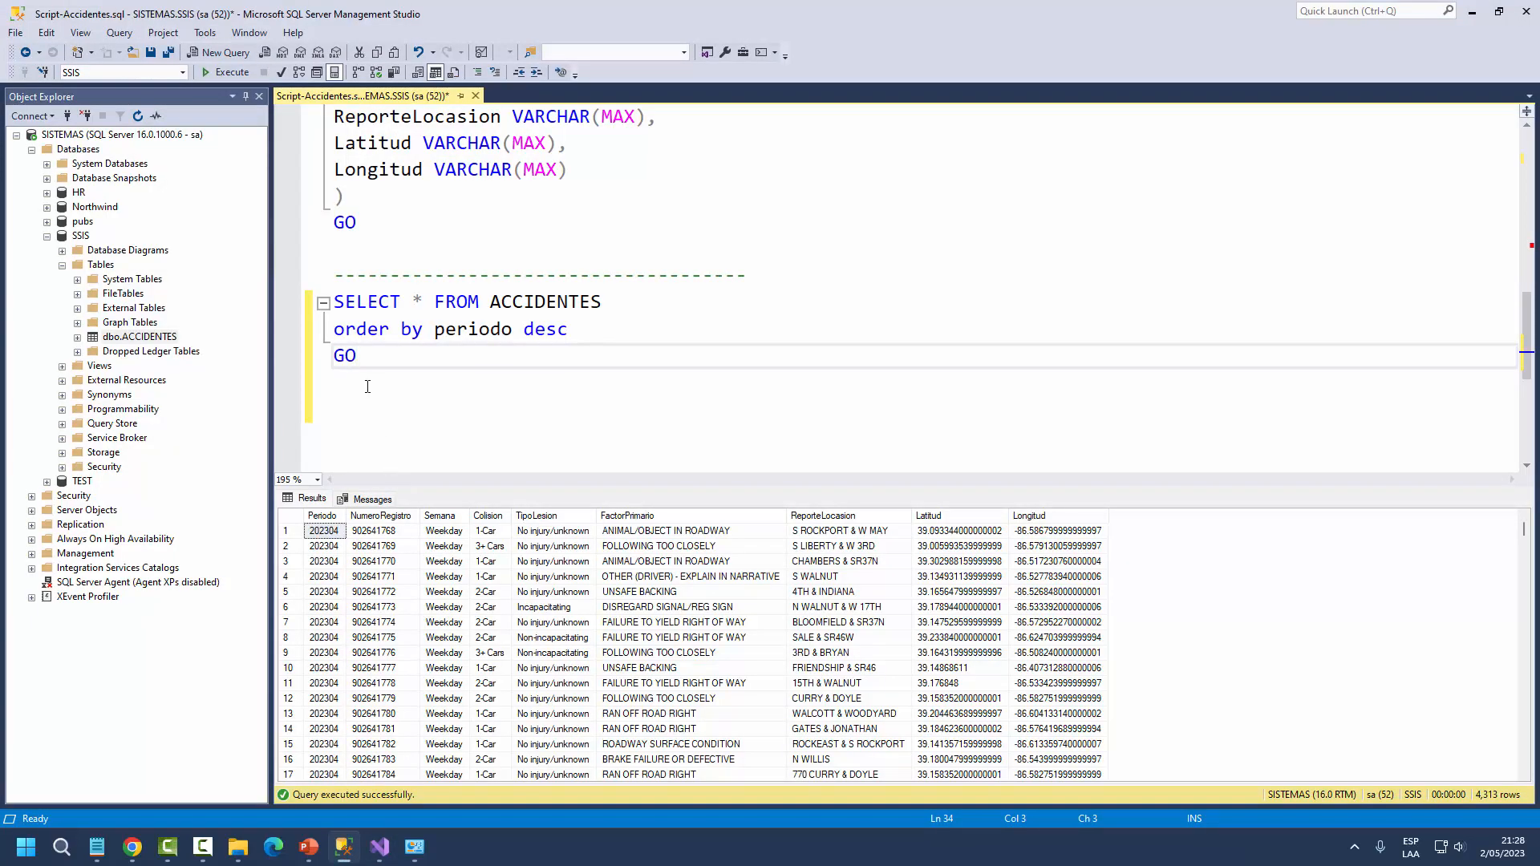
{"action": "left_click_drag", "start_coordinate": [358, 357], "coordinate": [332, 303]}
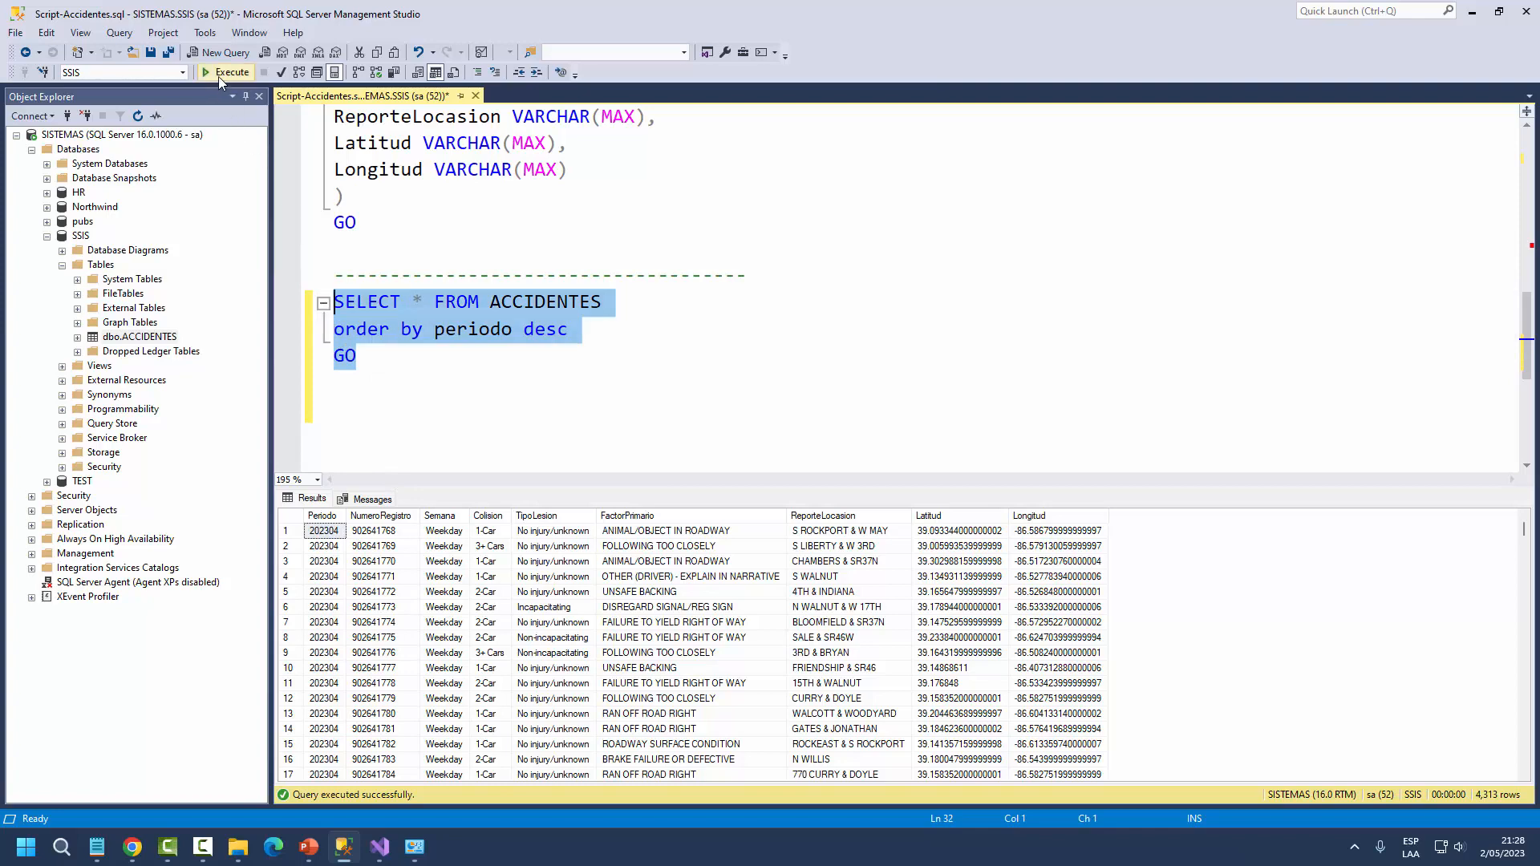
{"action": "left_click", "coordinate": [218, 75]}
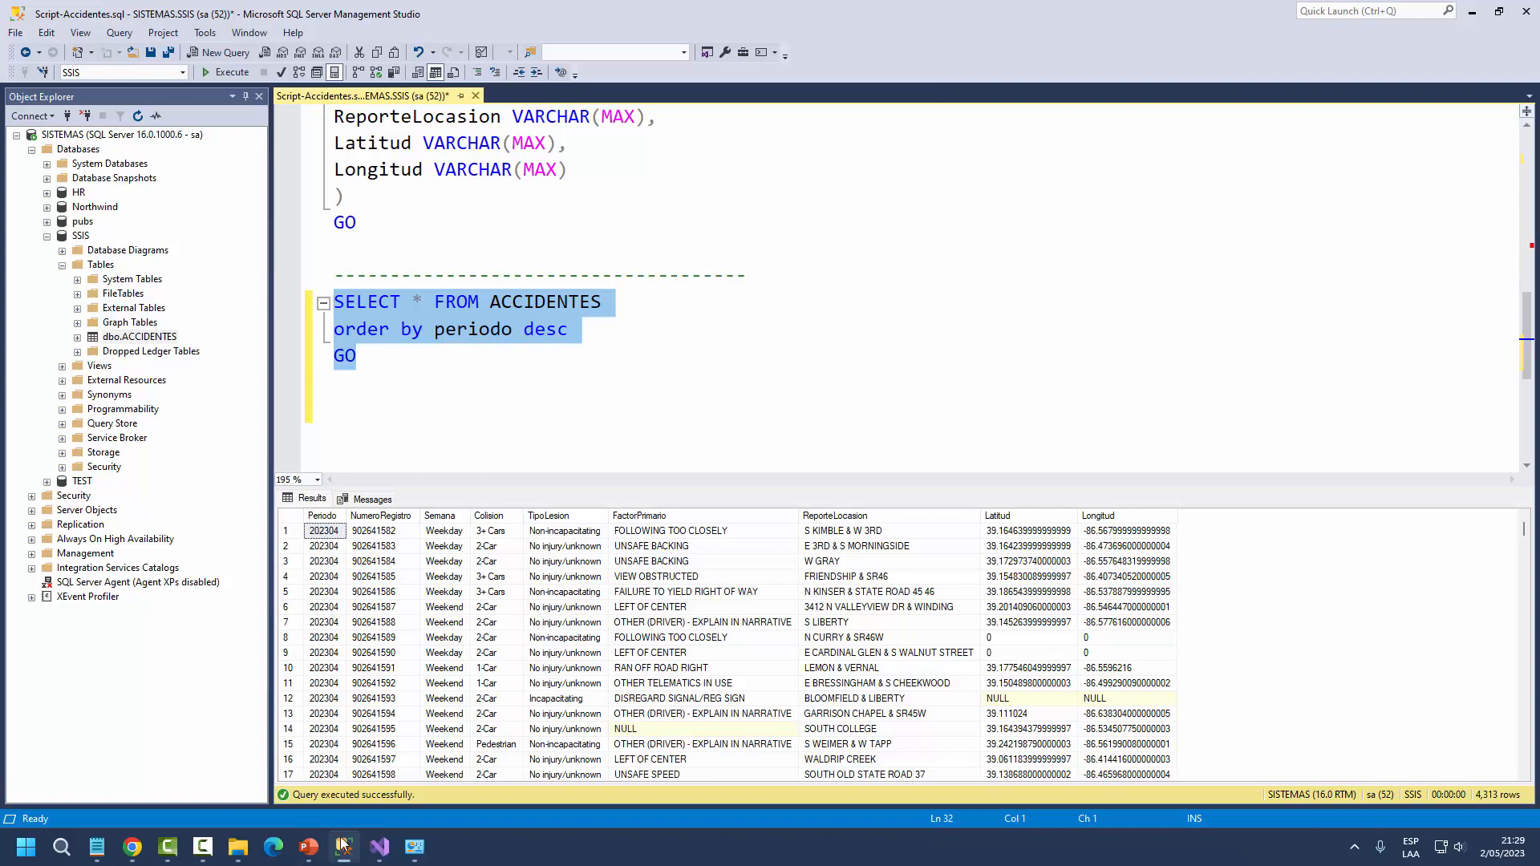
- Resume the paused package in Visual Studio, then rerun the ACCIDENTES query in SQL Server Management Studio to check the May load
{"action": "left_click", "coordinate": [380, 847]}
{"action": "key", "text": "F5"}
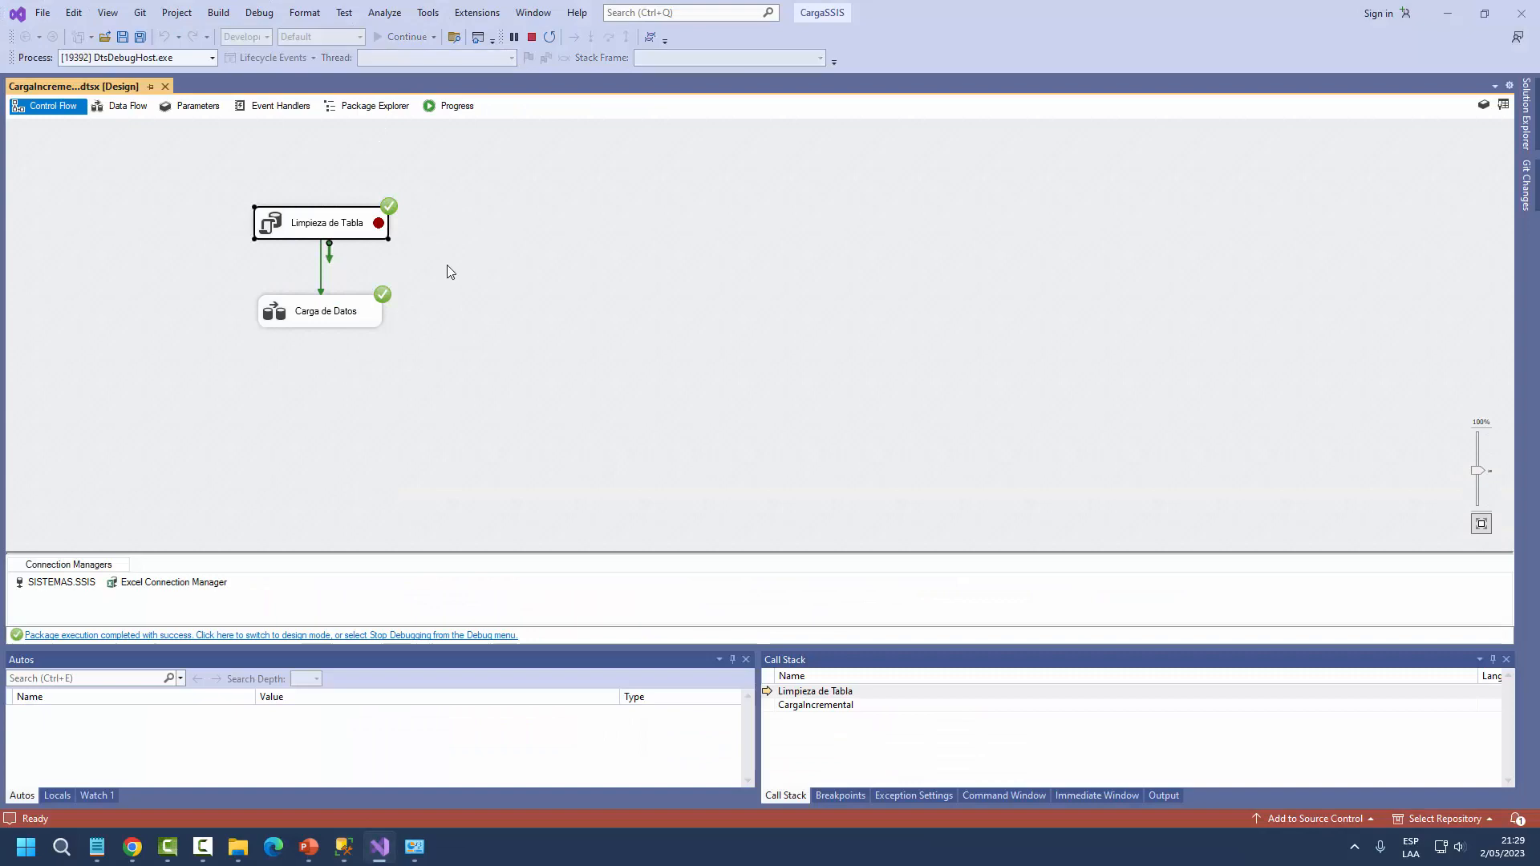
{"action": "left_click", "coordinate": [345, 847]}
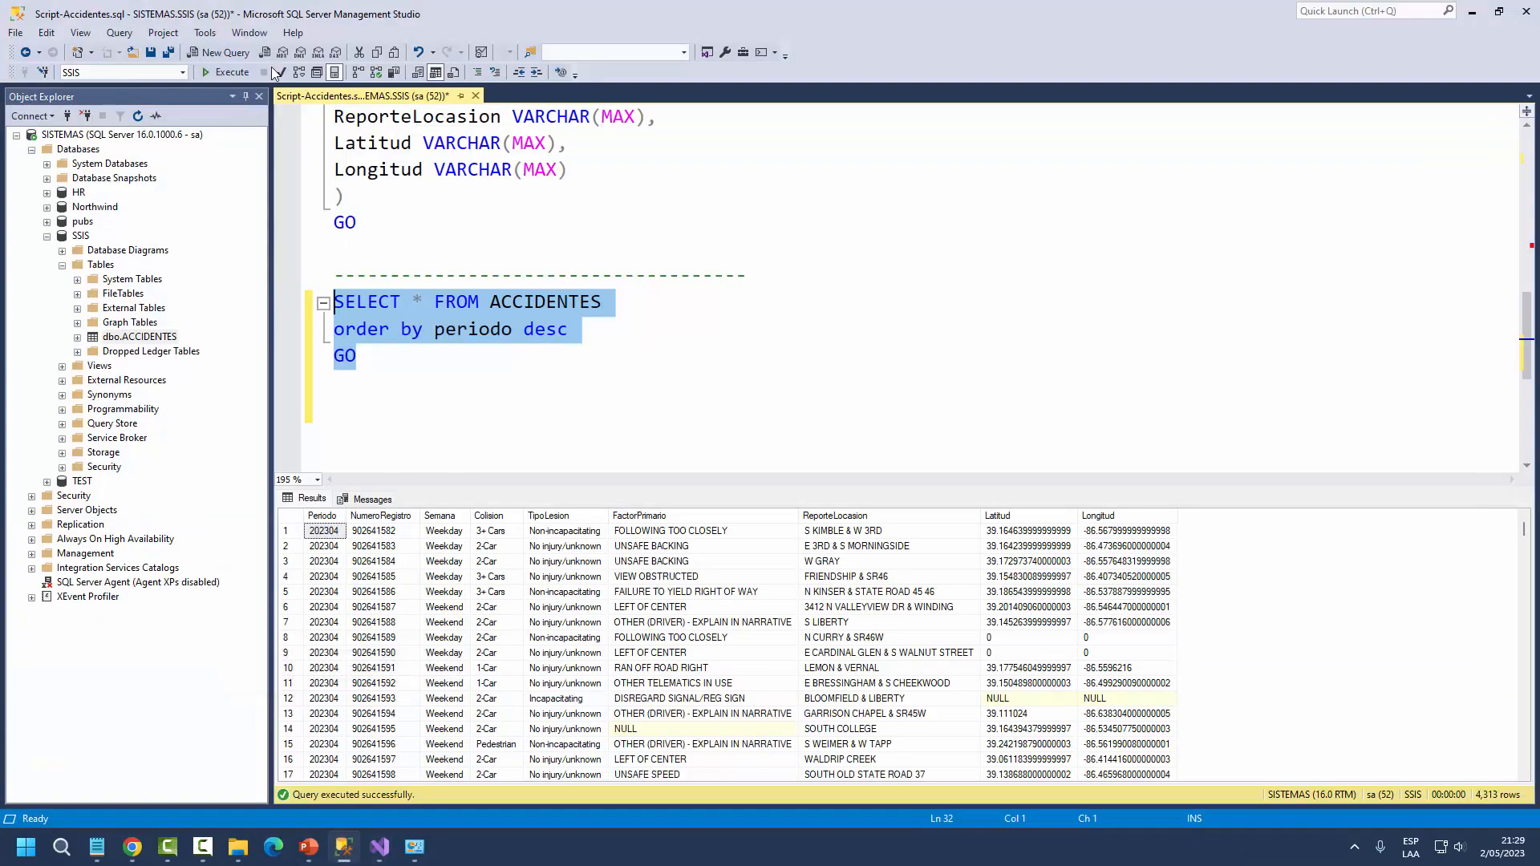
{"action": "left_click", "coordinate": [231, 72]}
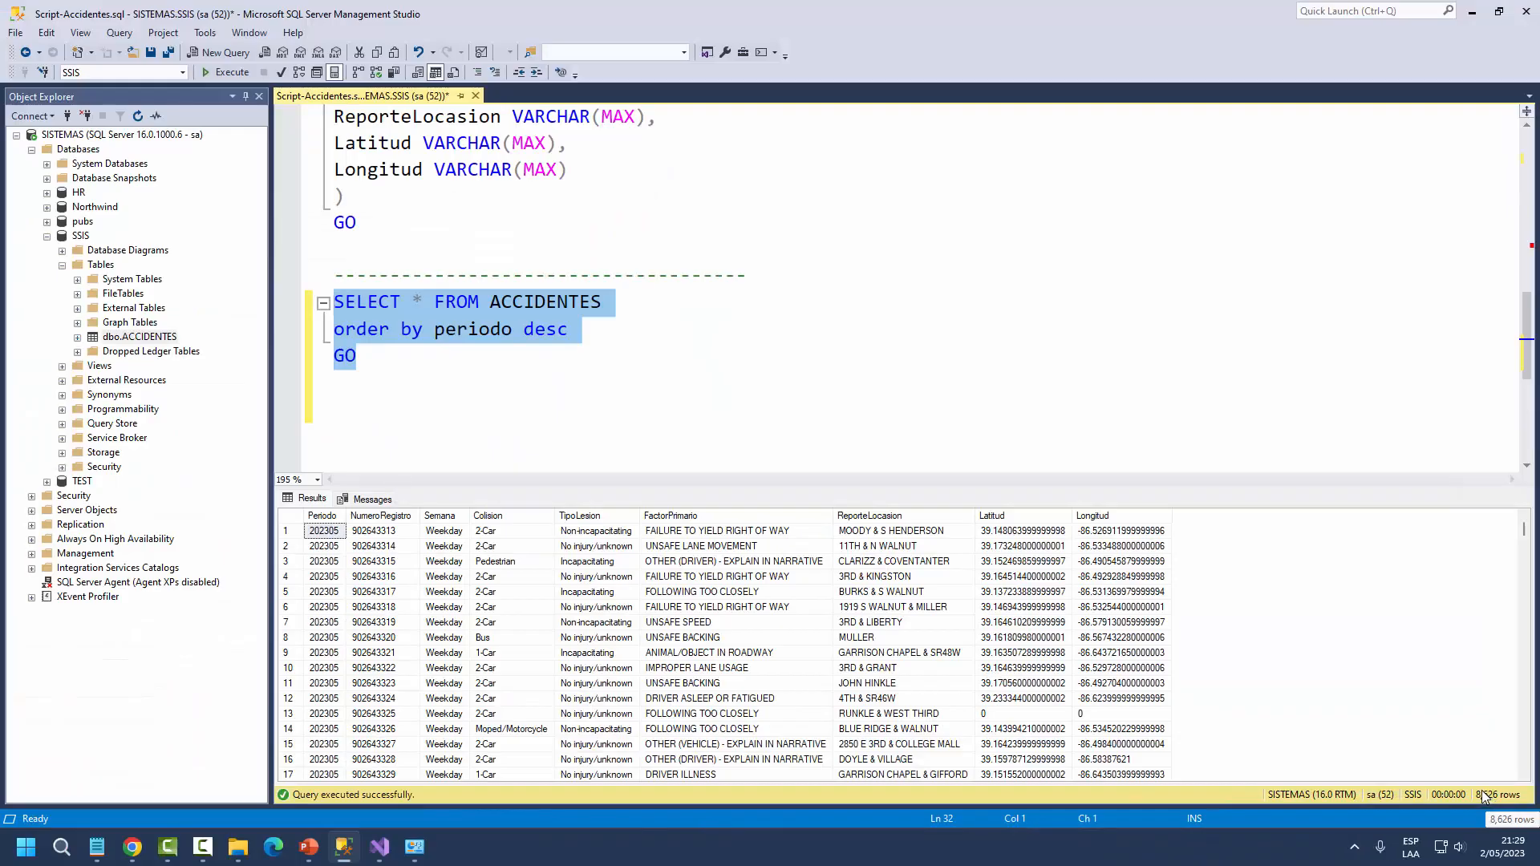
- Switch back to the Control Panel and set the system date to 2 June 2023
{"action": "left_click", "coordinate": [414, 846]}
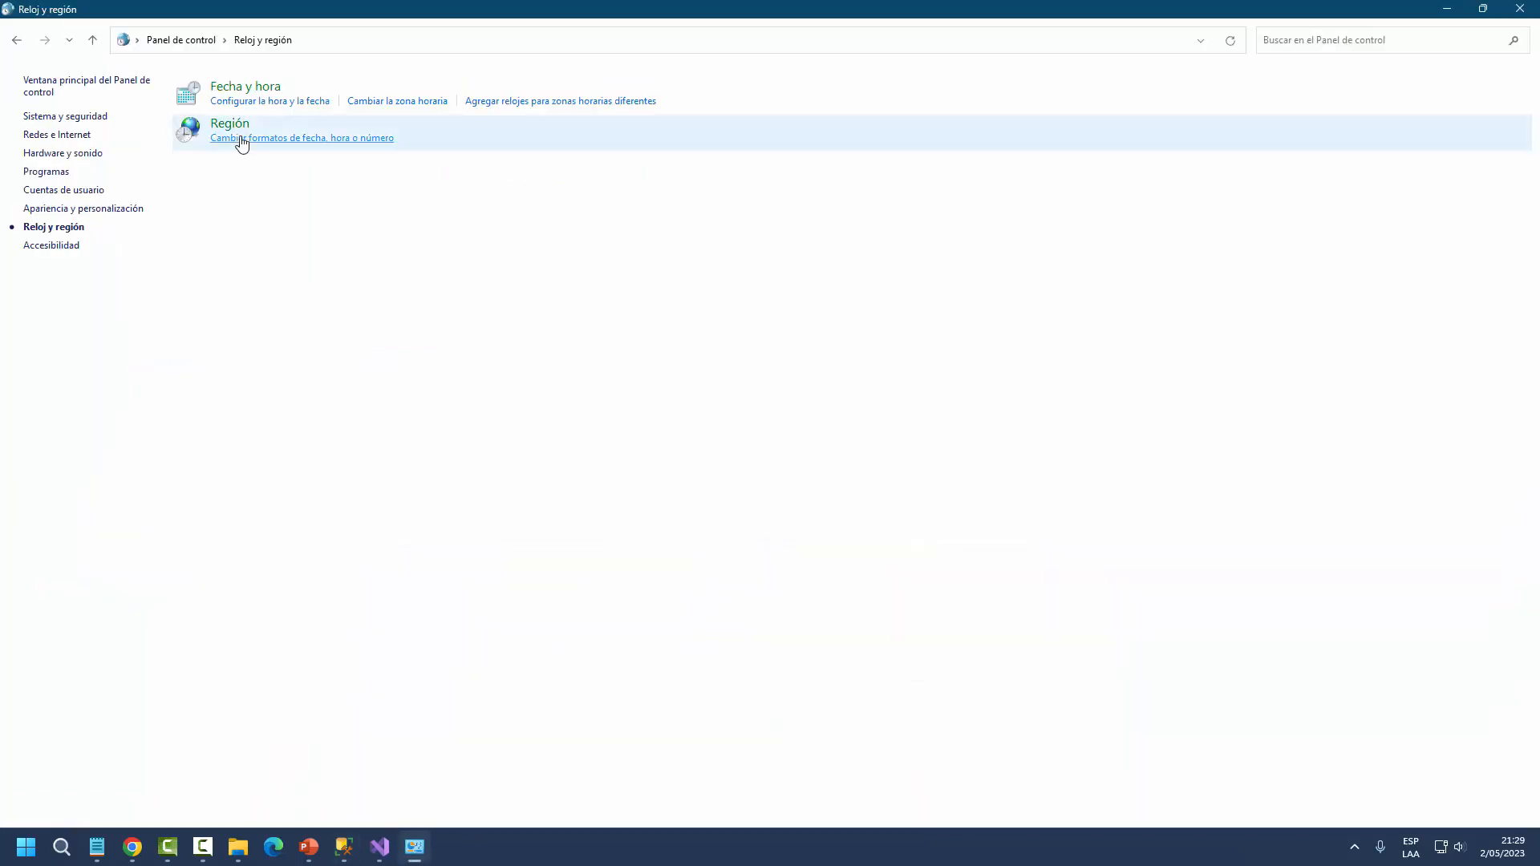
{"action": "left_click", "coordinate": [236, 102]}
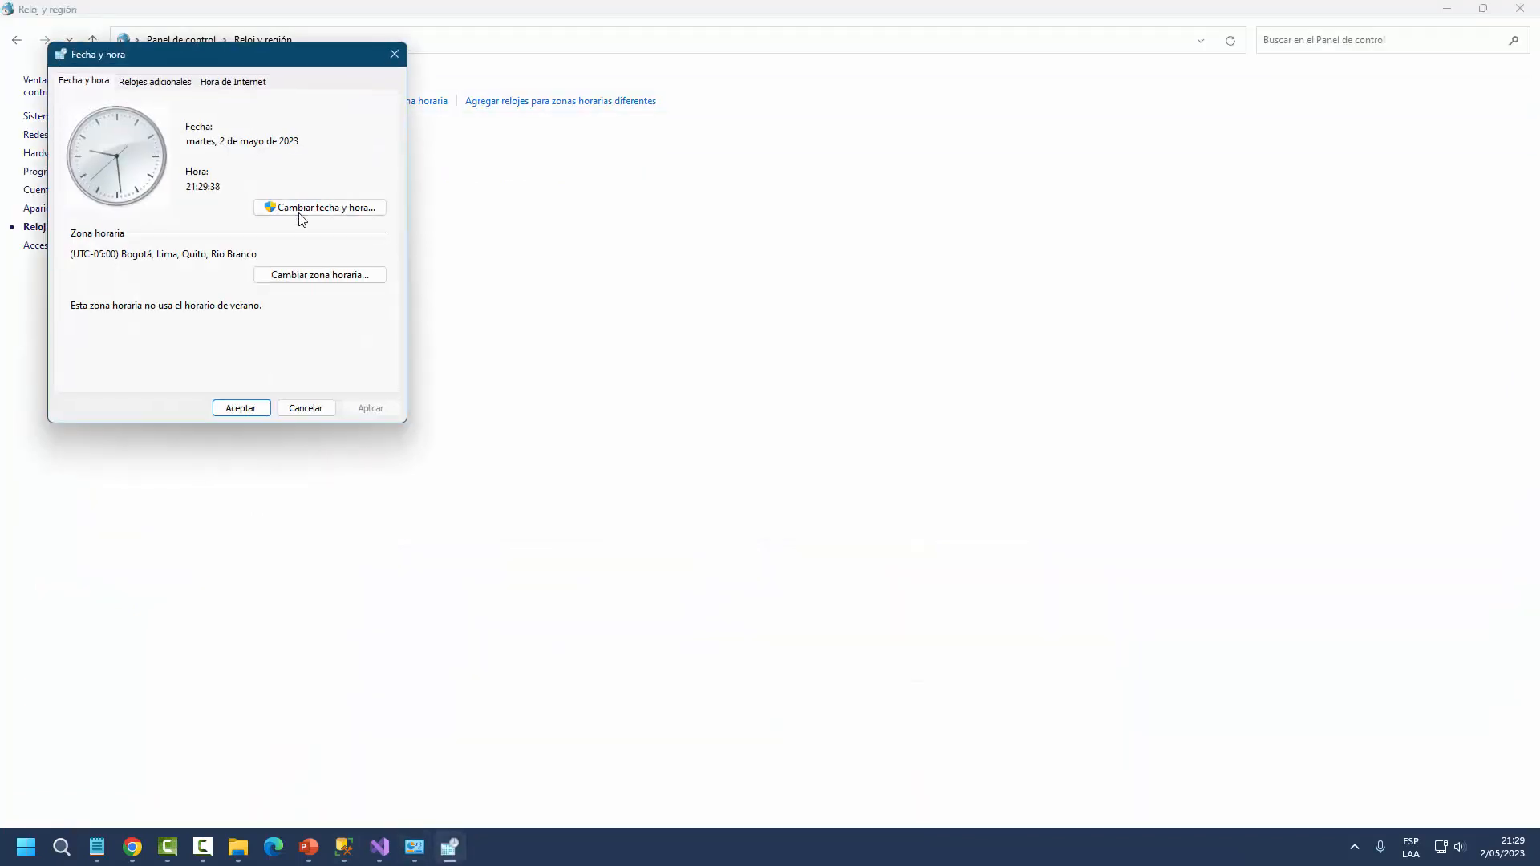
{"action": "left_click", "coordinate": [296, 210]}
{"action": "left_click", "coordinate": [203, 160]}
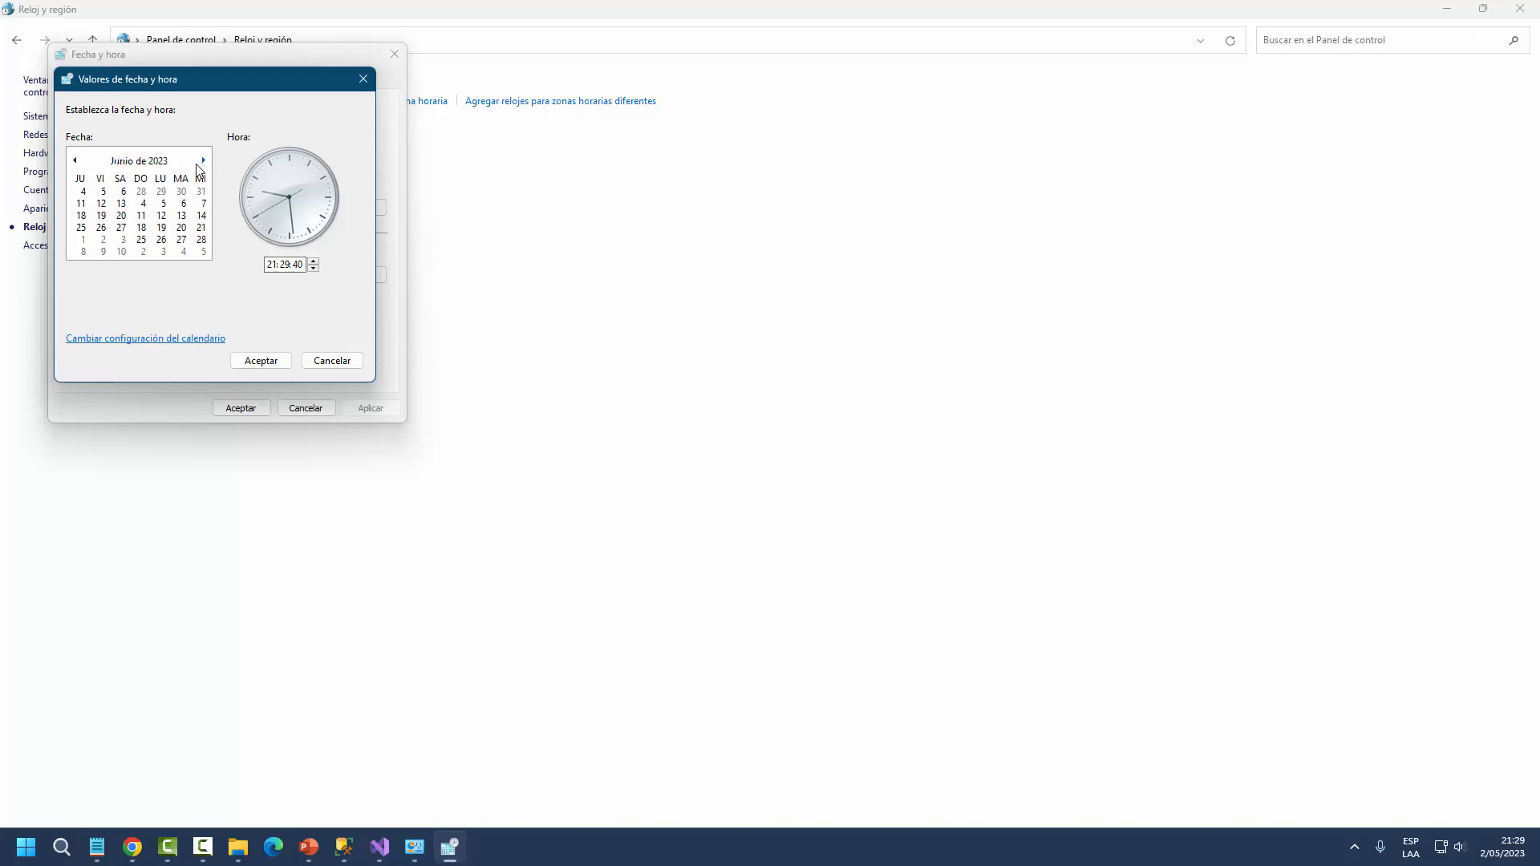
{"action": "left_click", "coordinate": [182, 192]}
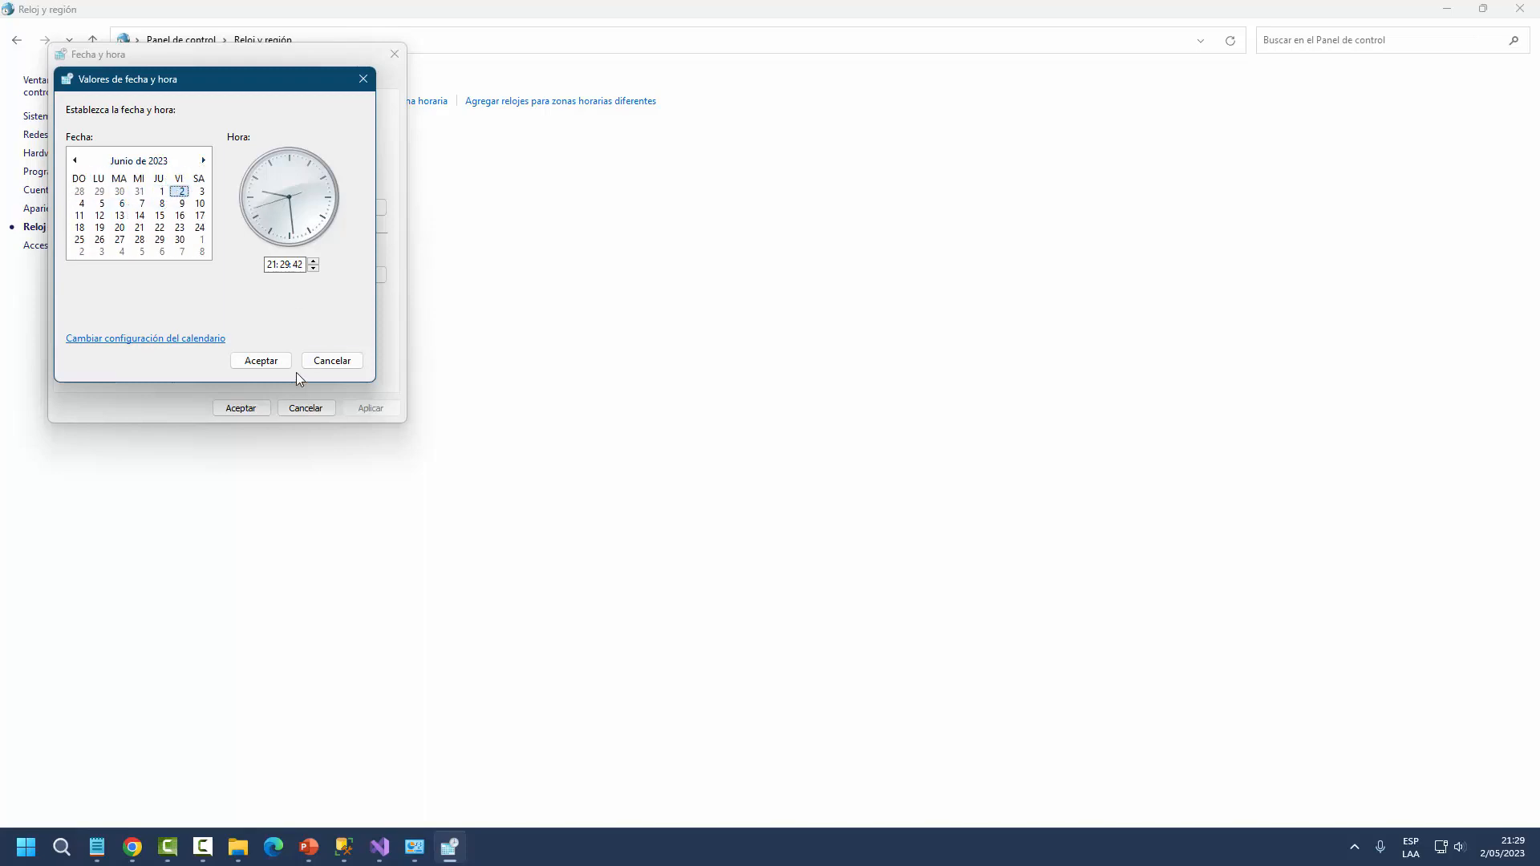
{"action": "left_click", "coordinate": [261, 361]}
{"action": "left_click", "coordinate": [241, 407]}
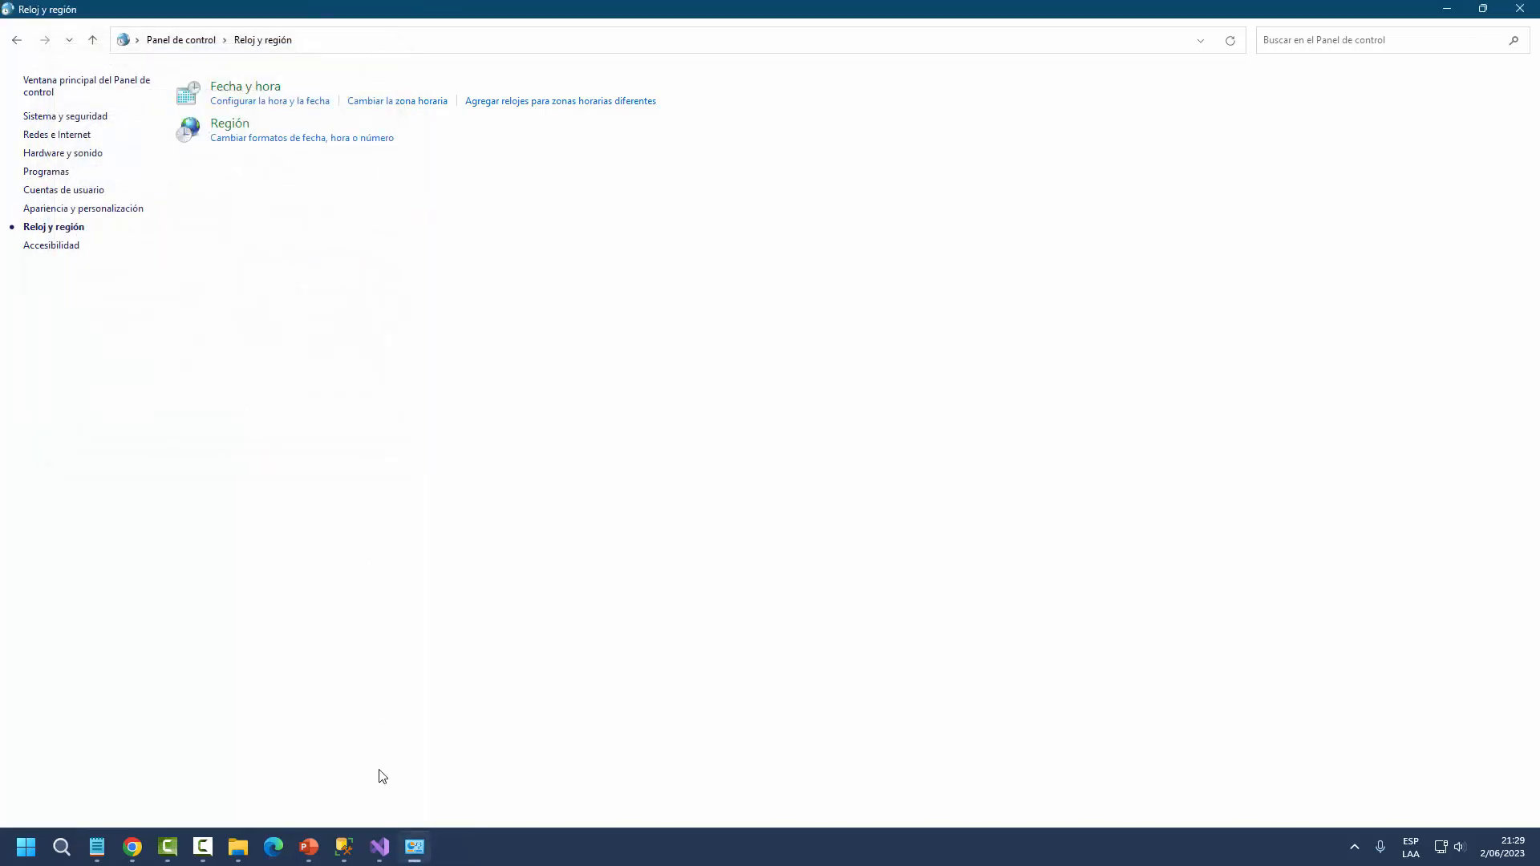
- Restart package debugging in Visual Studio up to the breakpoint, then rerun the ACCIDENTES query in SQL Server Management Studio
{"action": "left_click", "coordinate": [380, 852]}
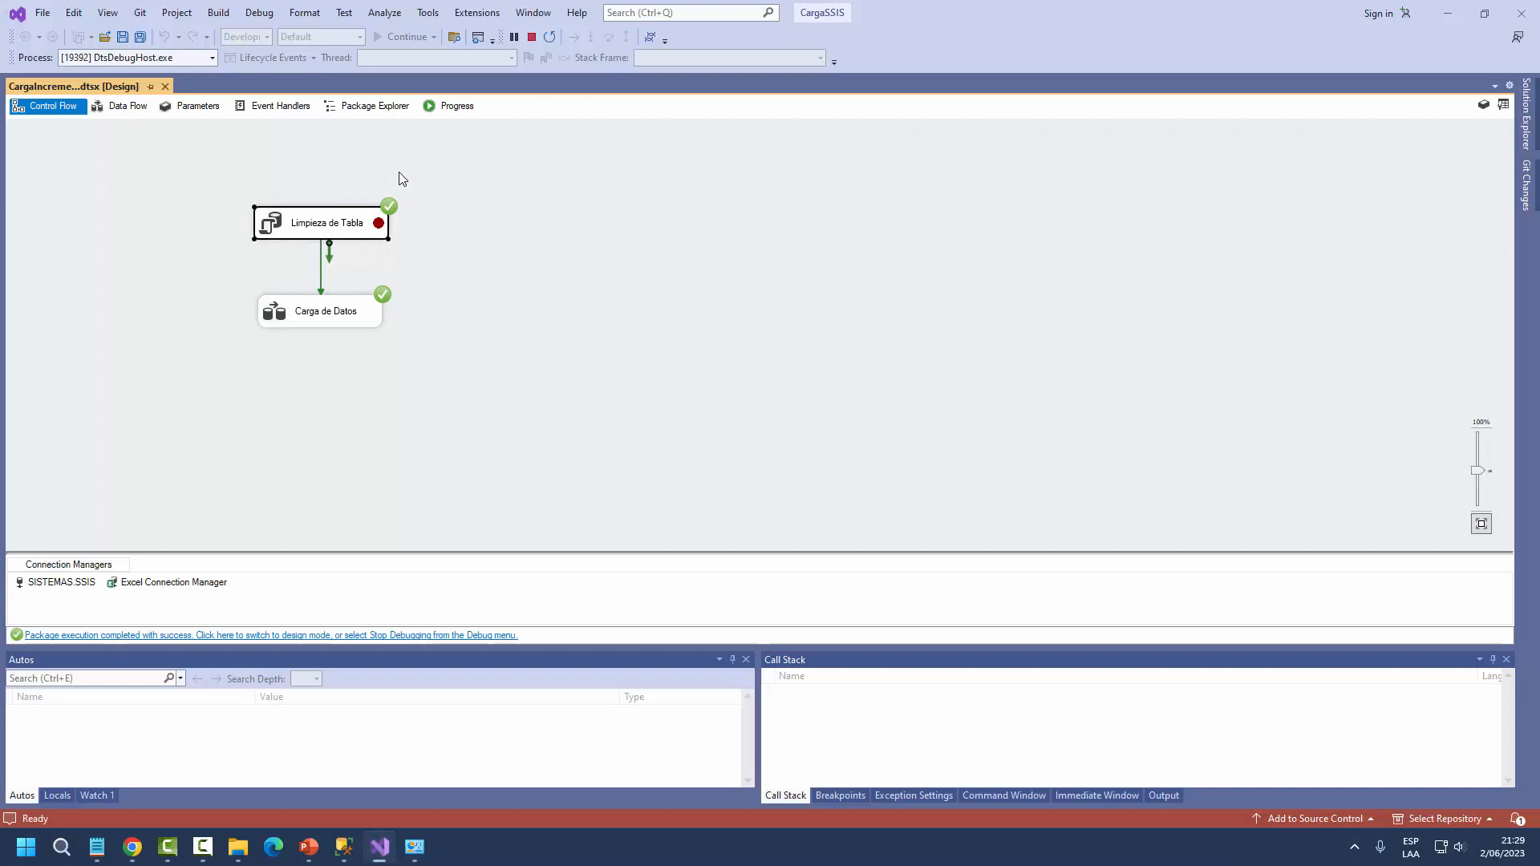
{"action": "left_click", "coordinate": [532, 37]}
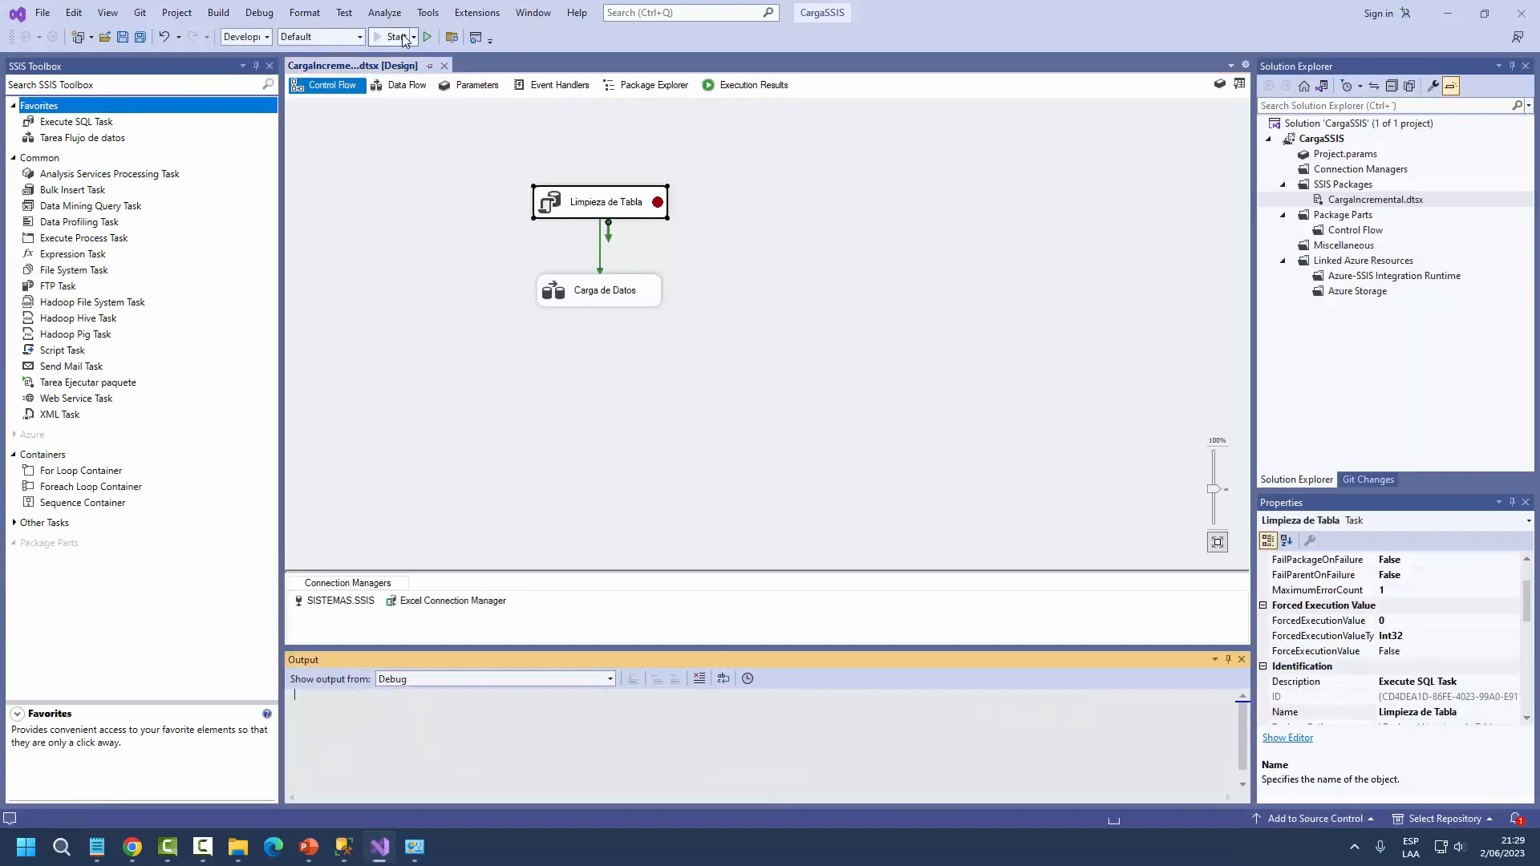
{"action": "left_click", "coordinate": [398, 37]}
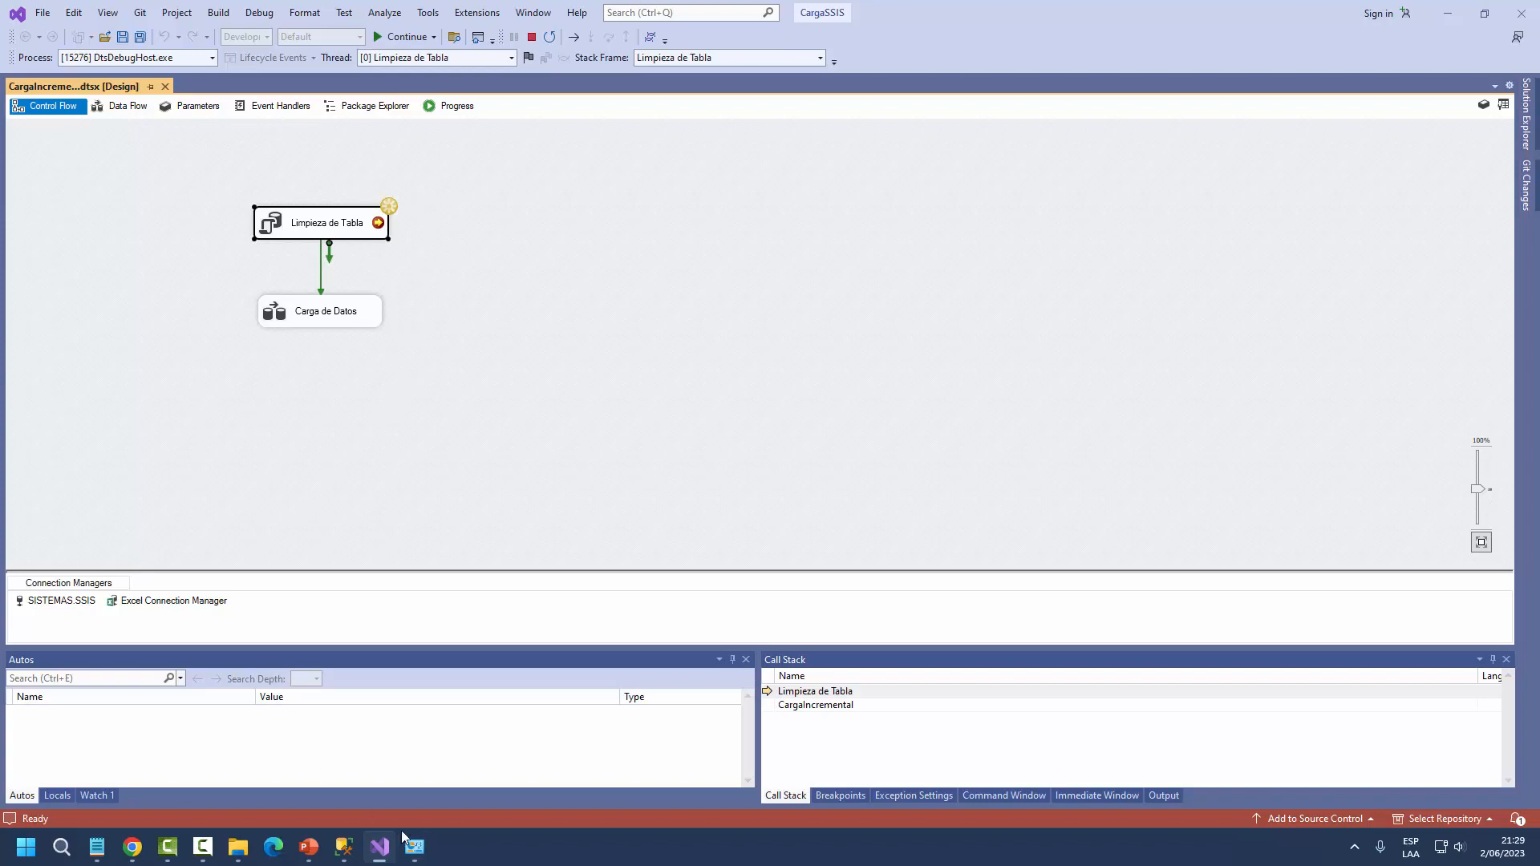
{"action": "left_click", "coordinate": [345, 847]}
{"action": "left_click", "coordinate": [227, 73]}
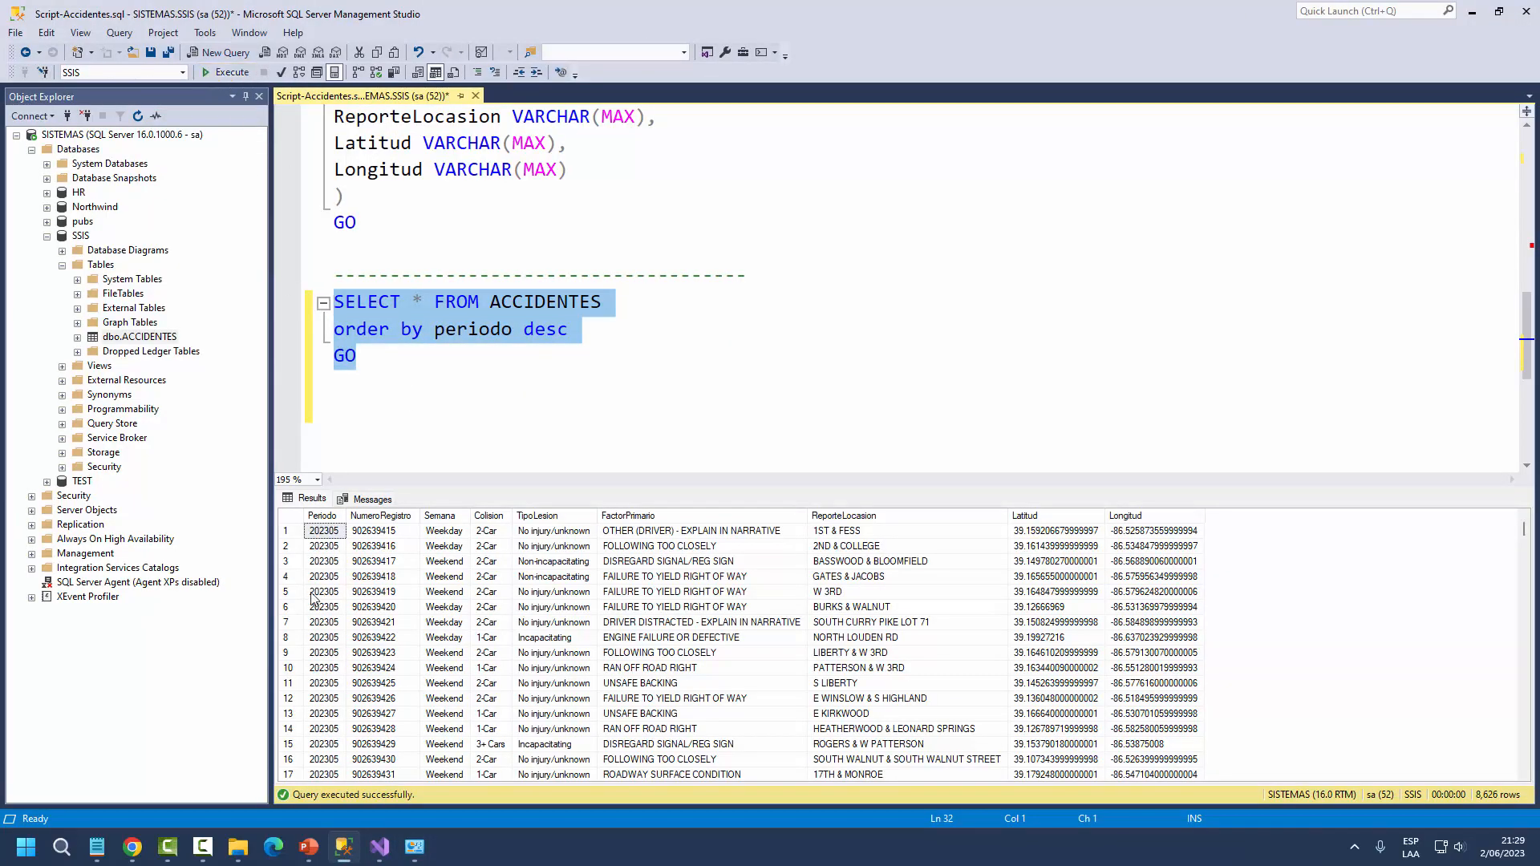
- Continue the package past the breakpoint in Visual Studio, then rerun the ACCIDENTES query in SQL Server Management Studio and review the June rows
{"action": "left_click", "coordinate": [382, 848]}
{"action": "left_click", "coordinate": [403, 37]}
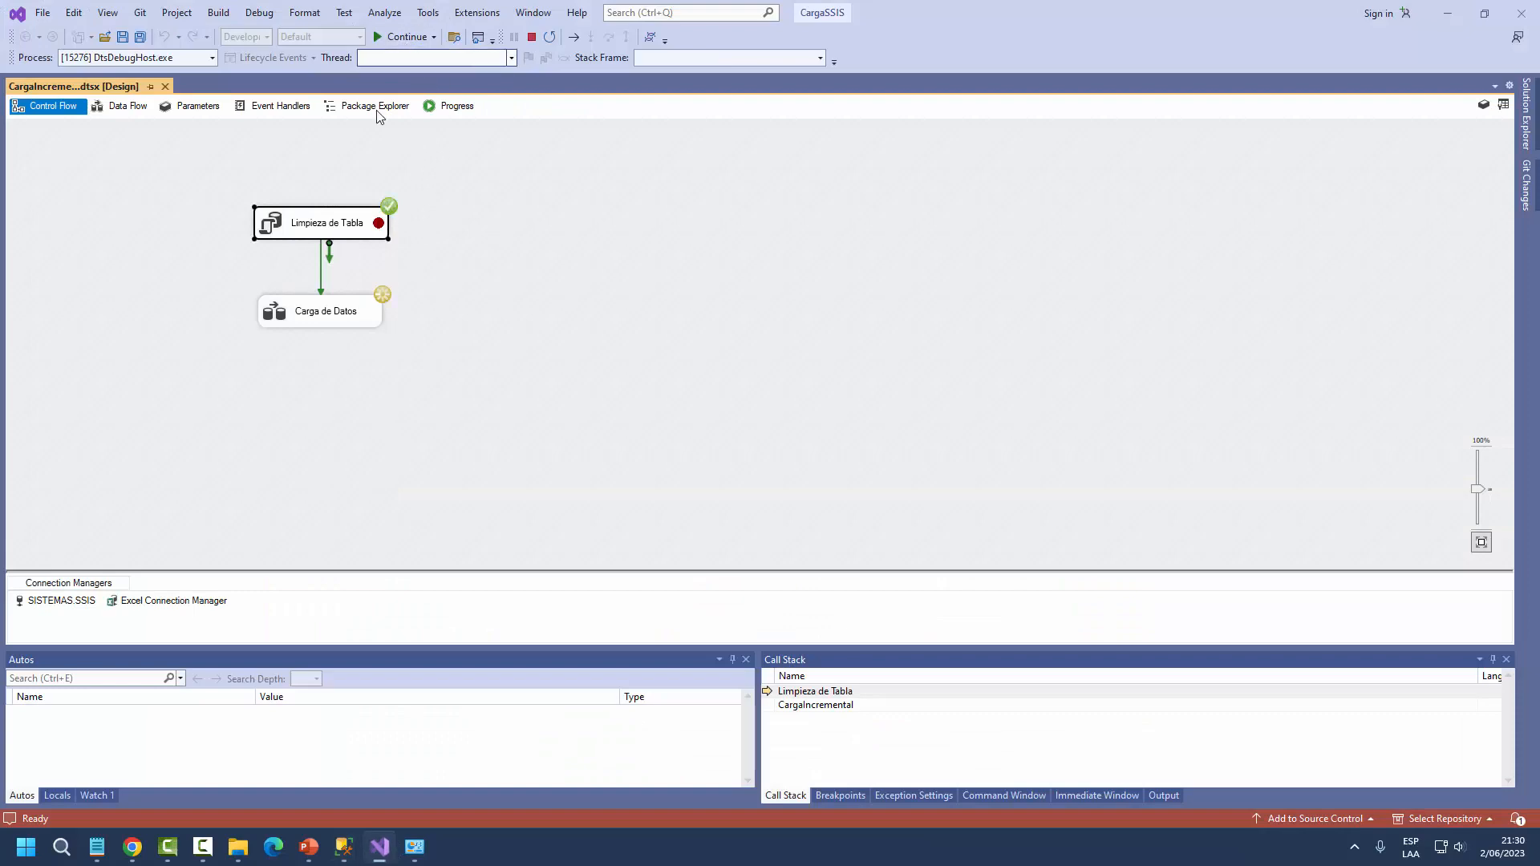
{"action": "left_click", "coordinate": [344, 847]}
{"action": "left_click", "coordinate": [225, 73]}
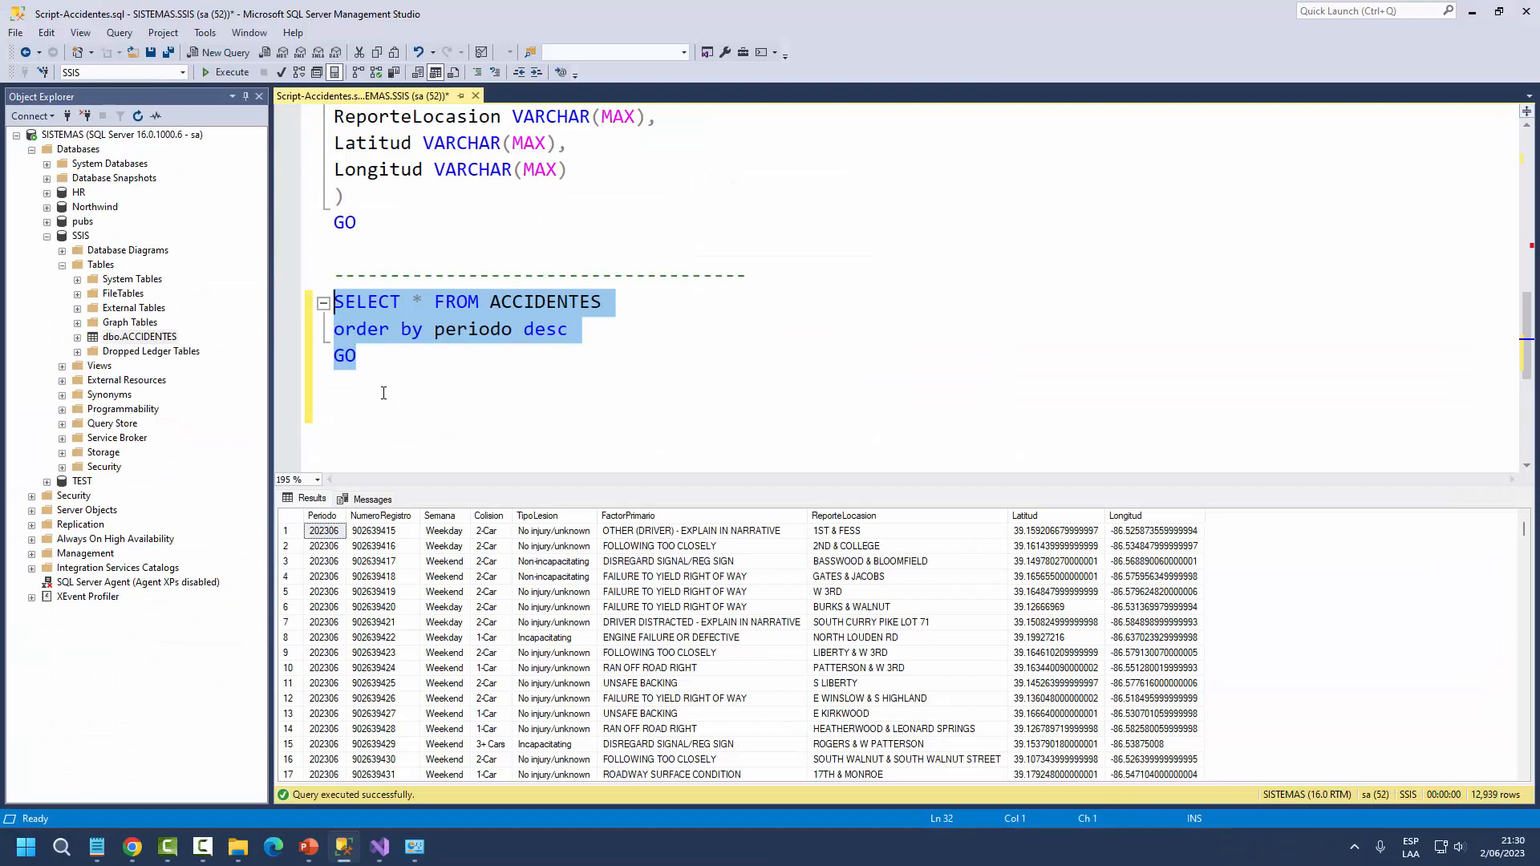
{"action": "left_click", "coordinate": [372, 363]}
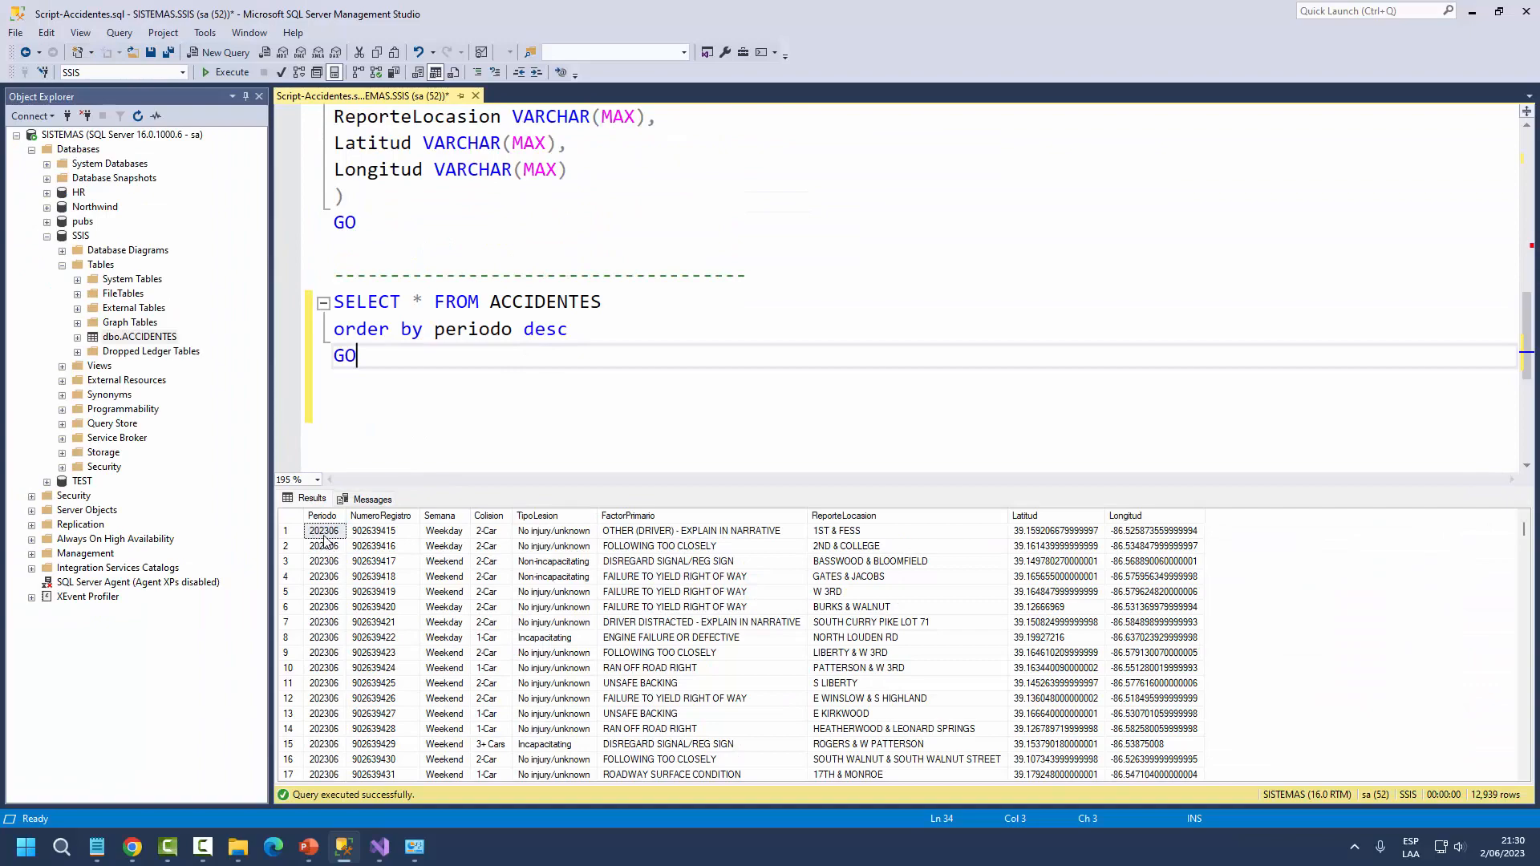
{"action": "left_click_drag", "start_coordinate": [1523, 536], "coordinate": [1492, 533]}
- Switch to the Control Panel, set the system date back to 13 April 2023, and close the Control Panel
{"action": "left_click", "coordinate": [419, 852]}
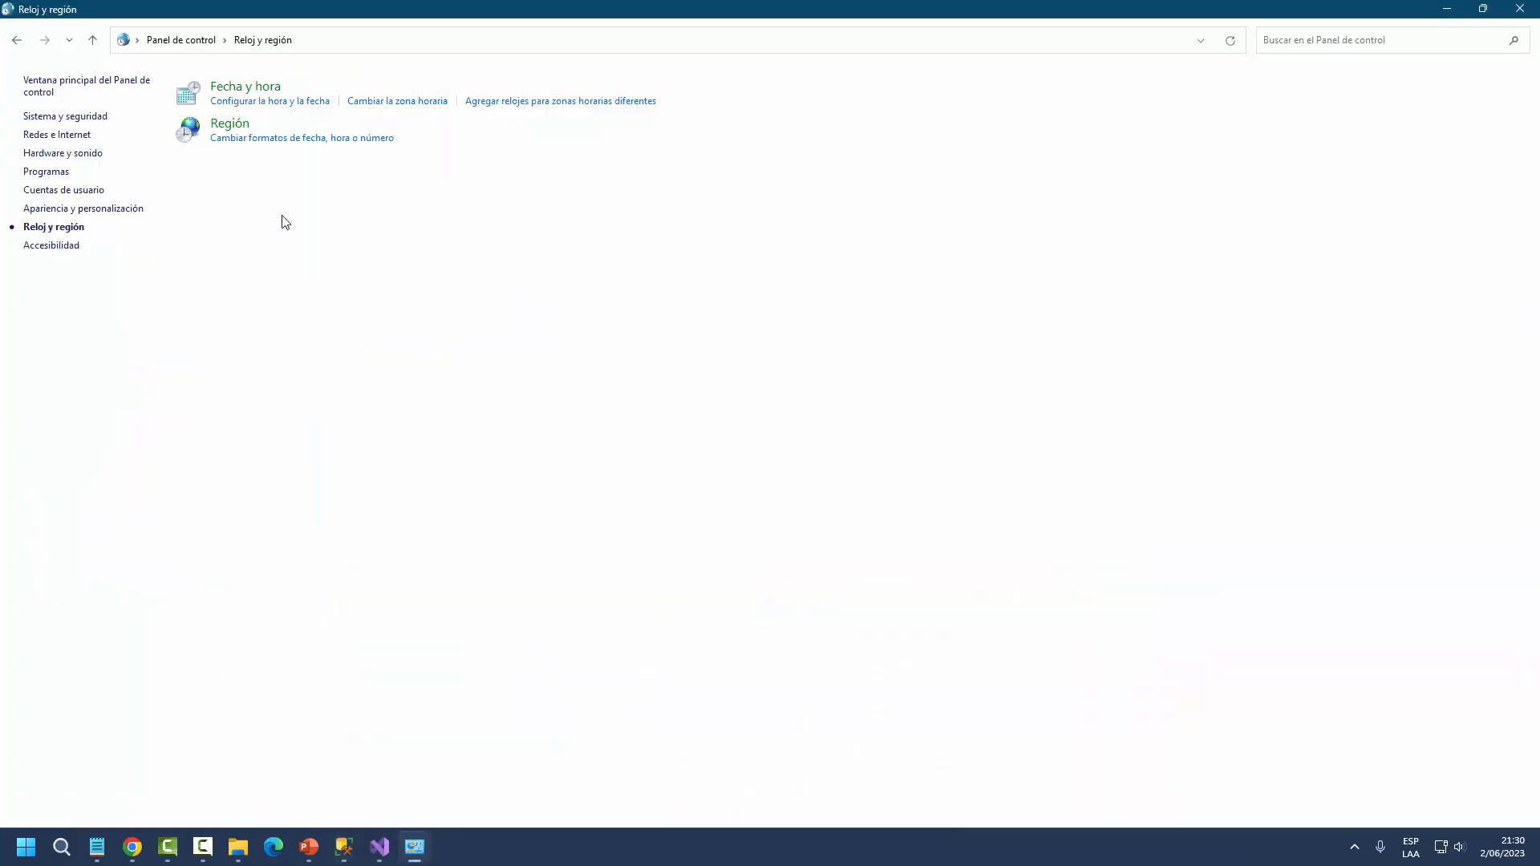
{"action": "left_click", "coordinate": [249, 88]}
{"action": "left_click", "coordinate": [321, 226]}
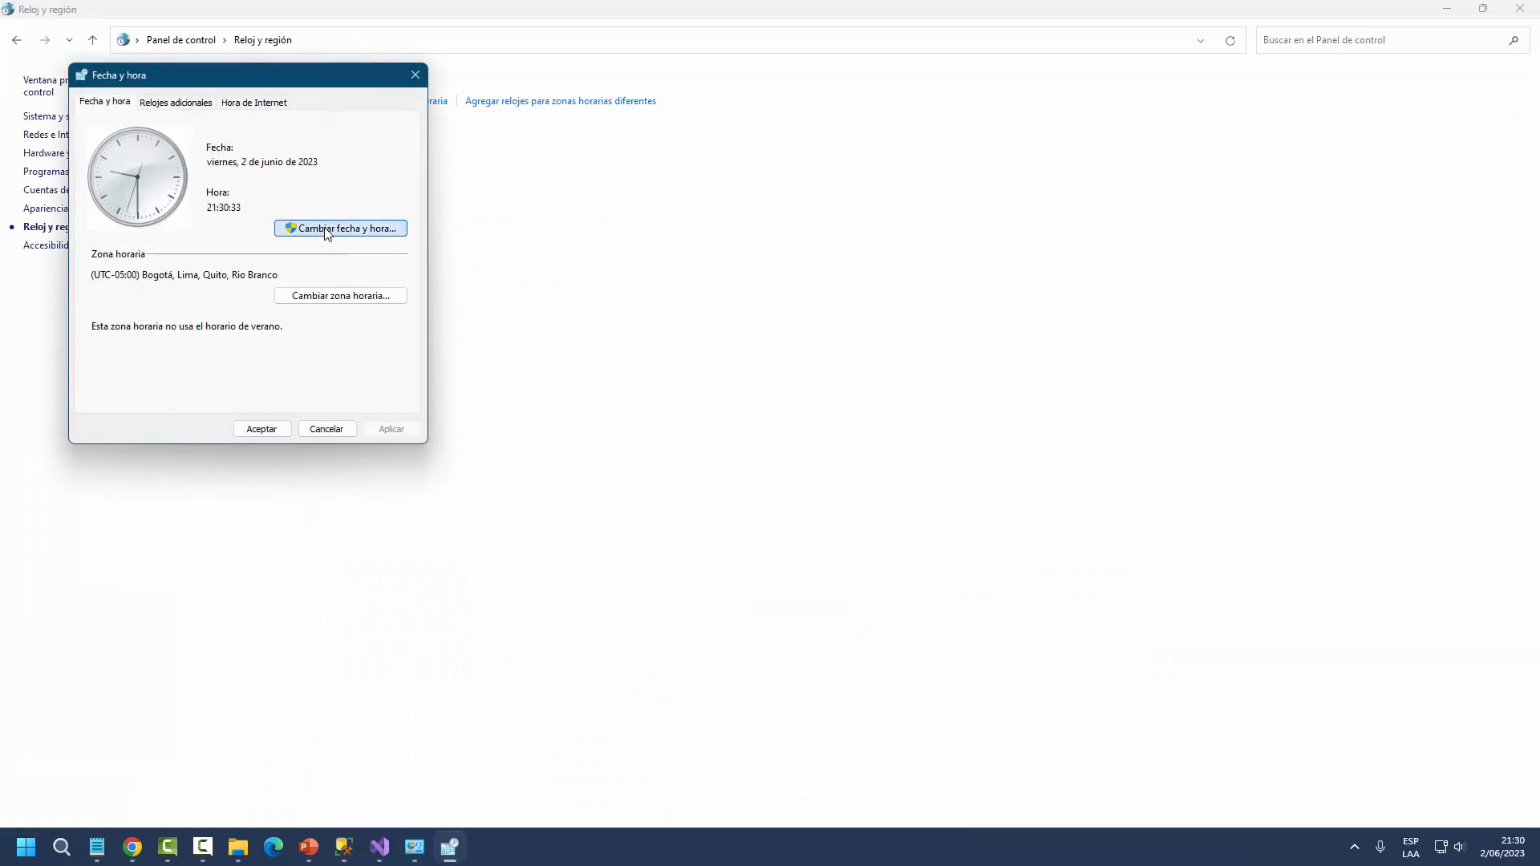
{"action": "left_click", "coordinate": [97, 182]}
{"action": "left_click", "coordinate": [98, 182]}
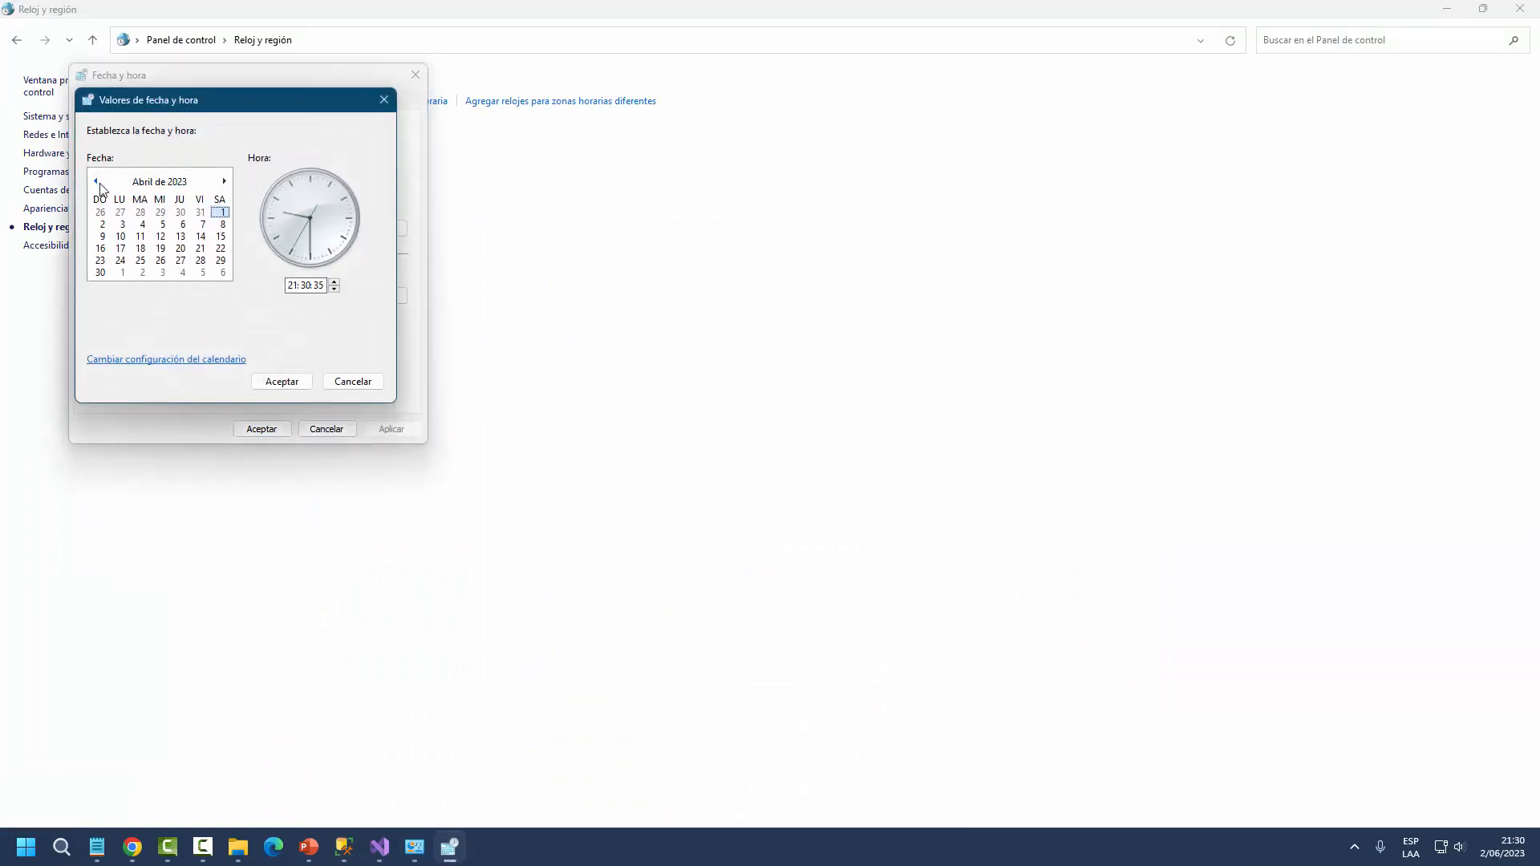
{"action": "left_click", "coordinate": [181, 238]}
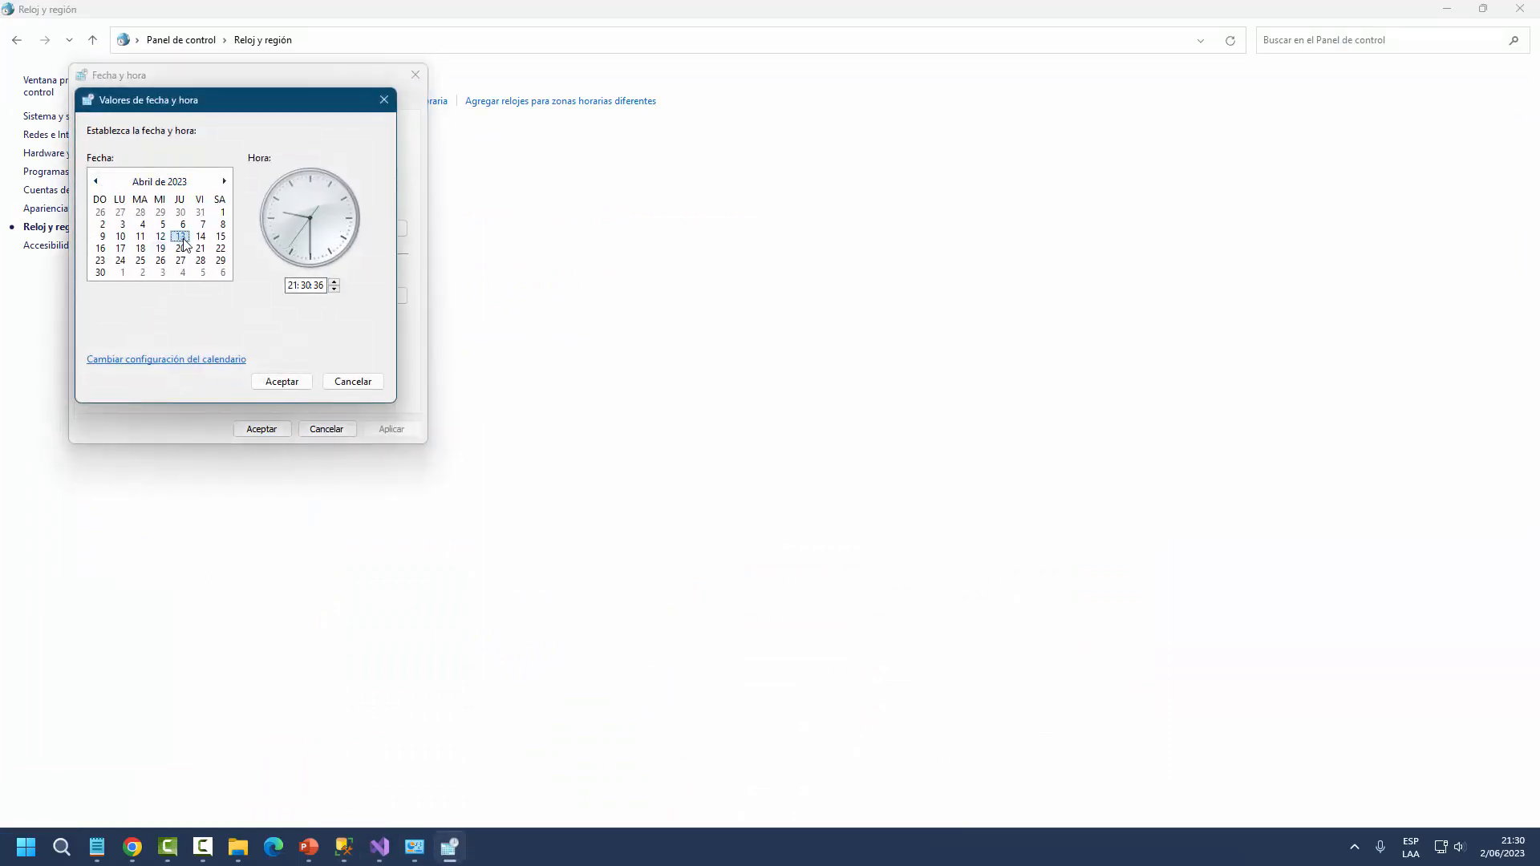
{"action": "left_click", "coordinate": [282, 381]}
{"action": "left_click", "coordinate": [262, 428]}
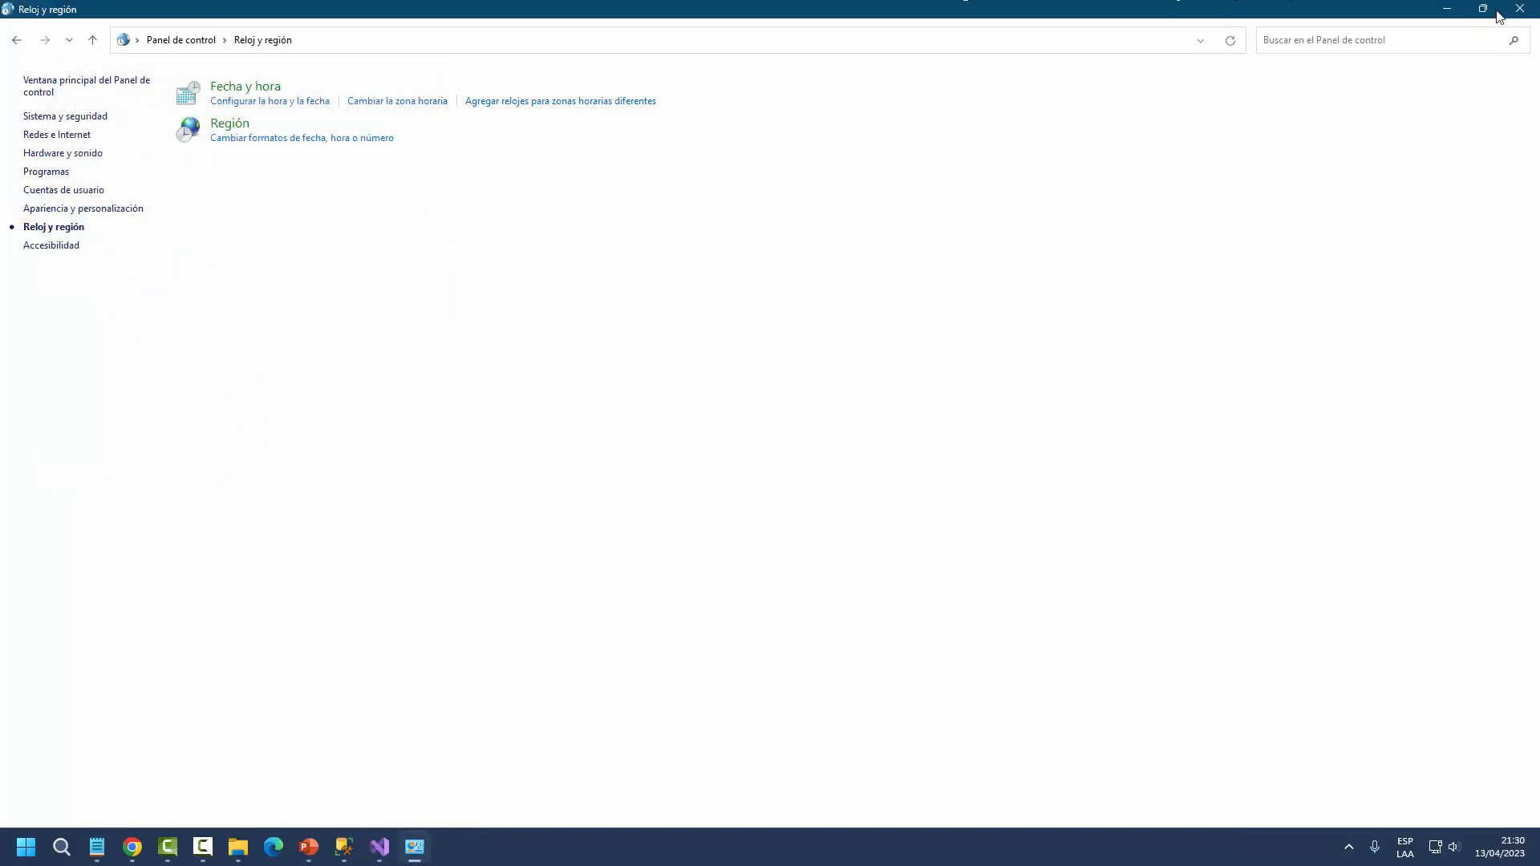
{"action": "left_click", "coordinate": [1520, 9]}
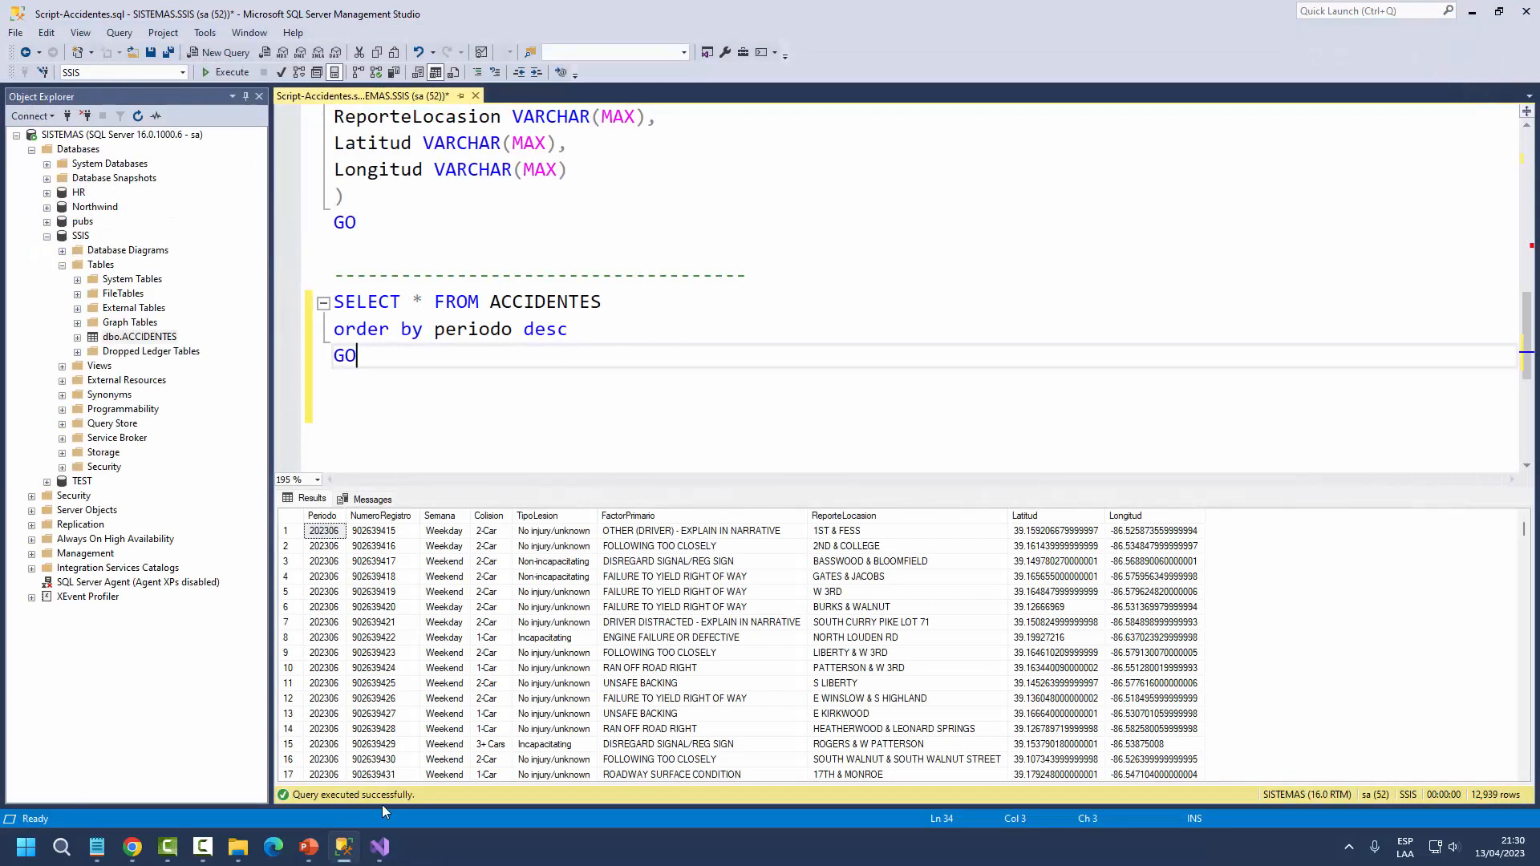
- Stop debugging in Visual Studio and remove the OnPostExecute breakpoint from the Limpieza de Tabla task
{"action": "left_click", "coordinate": [379, 846]}
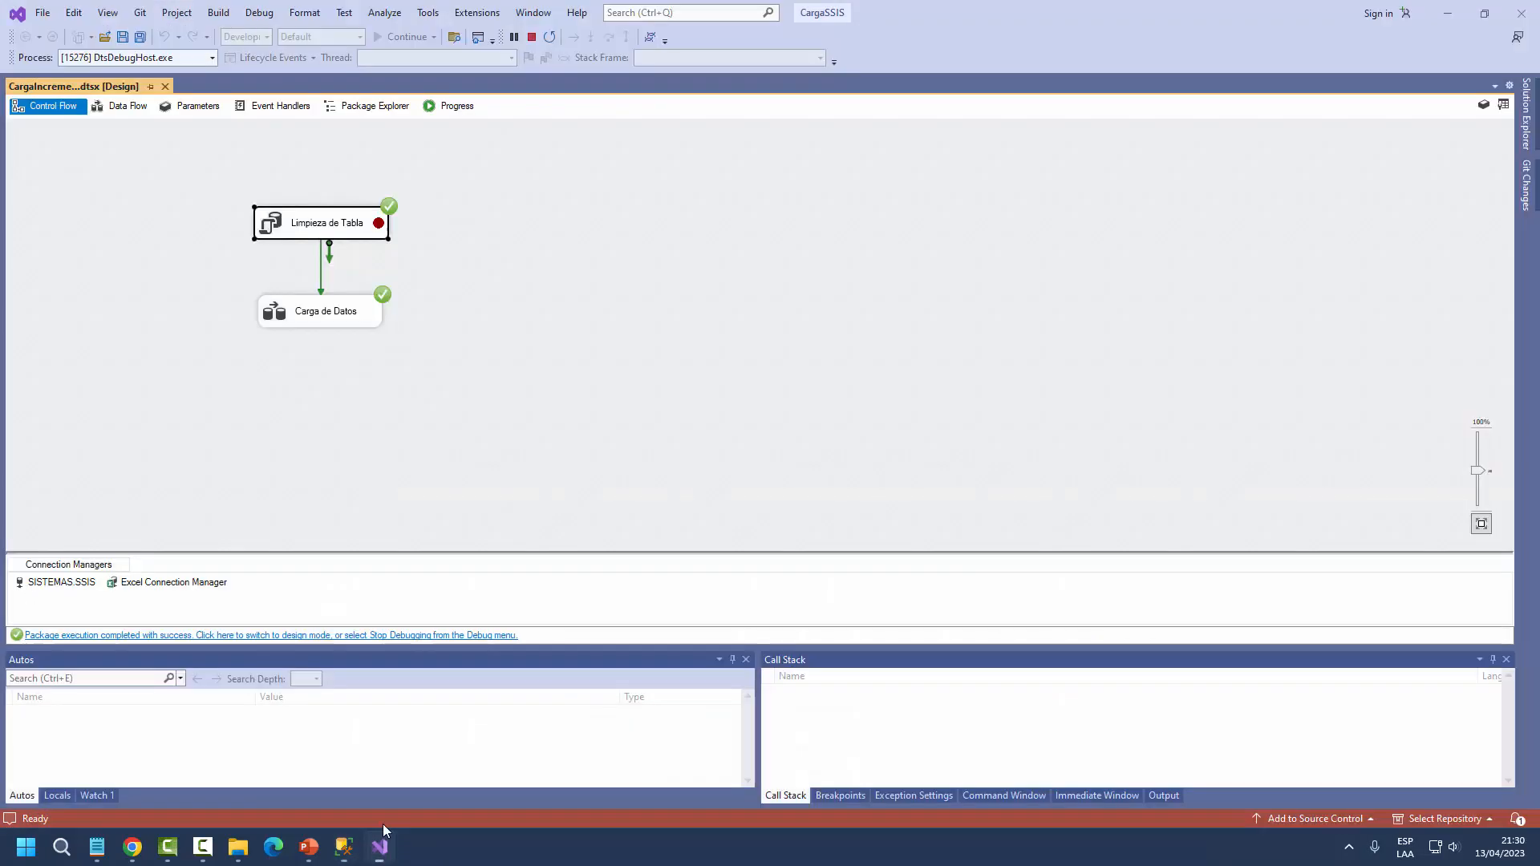
{"action": "left_click", "coordinate": [531, 38]}
{"action": "right_click", "coordinate": [597, 197]}
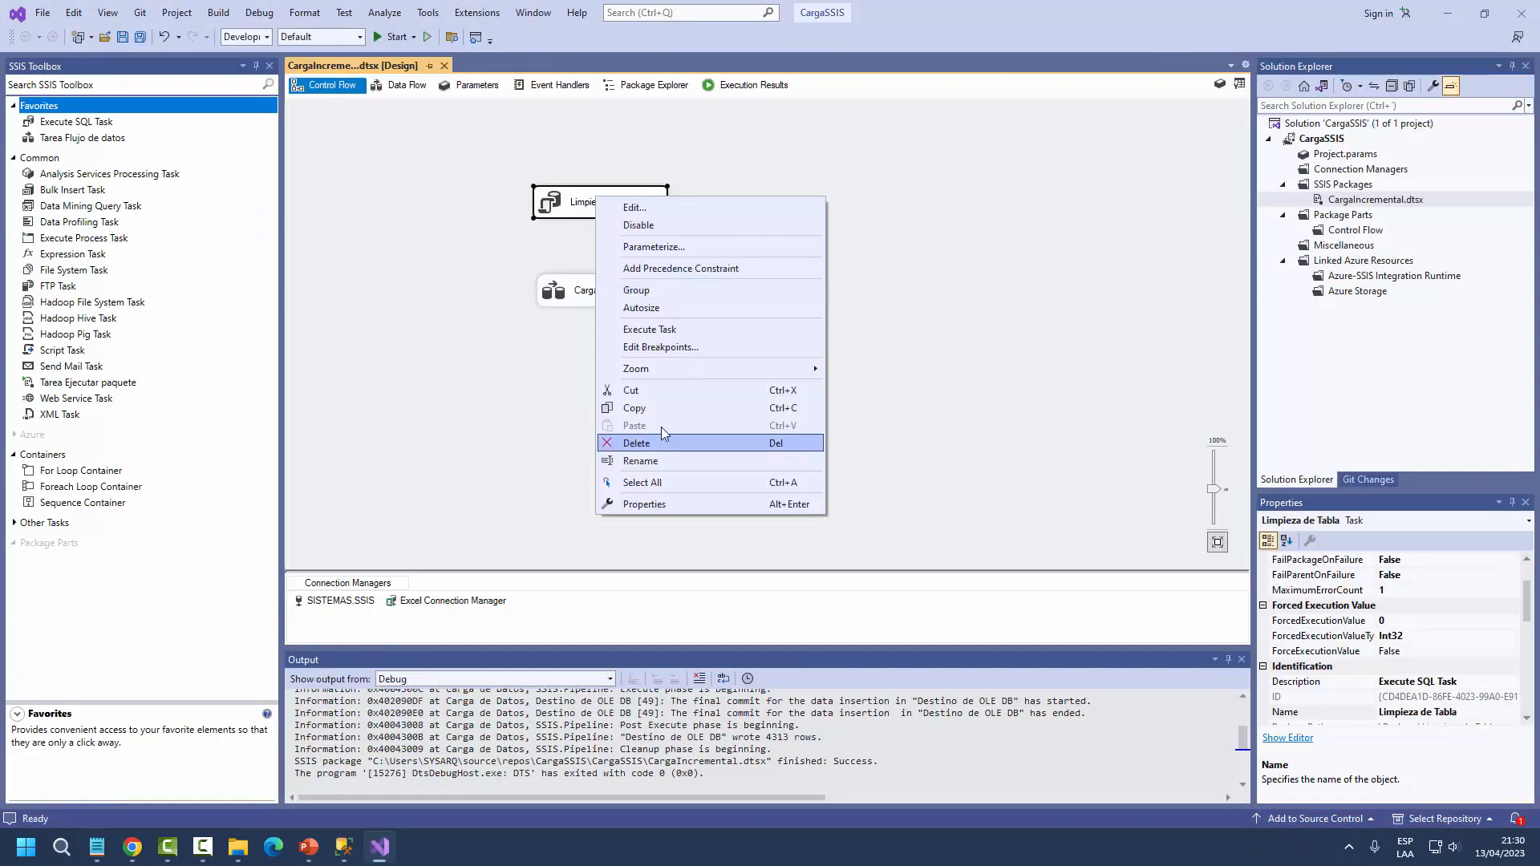
{"action": "left_click", "coordinate": [682, 348]}
{"action": "left_click", "coordinate": [545, 360]}
{"action": "left_click", "coordinate": [795, 574]}
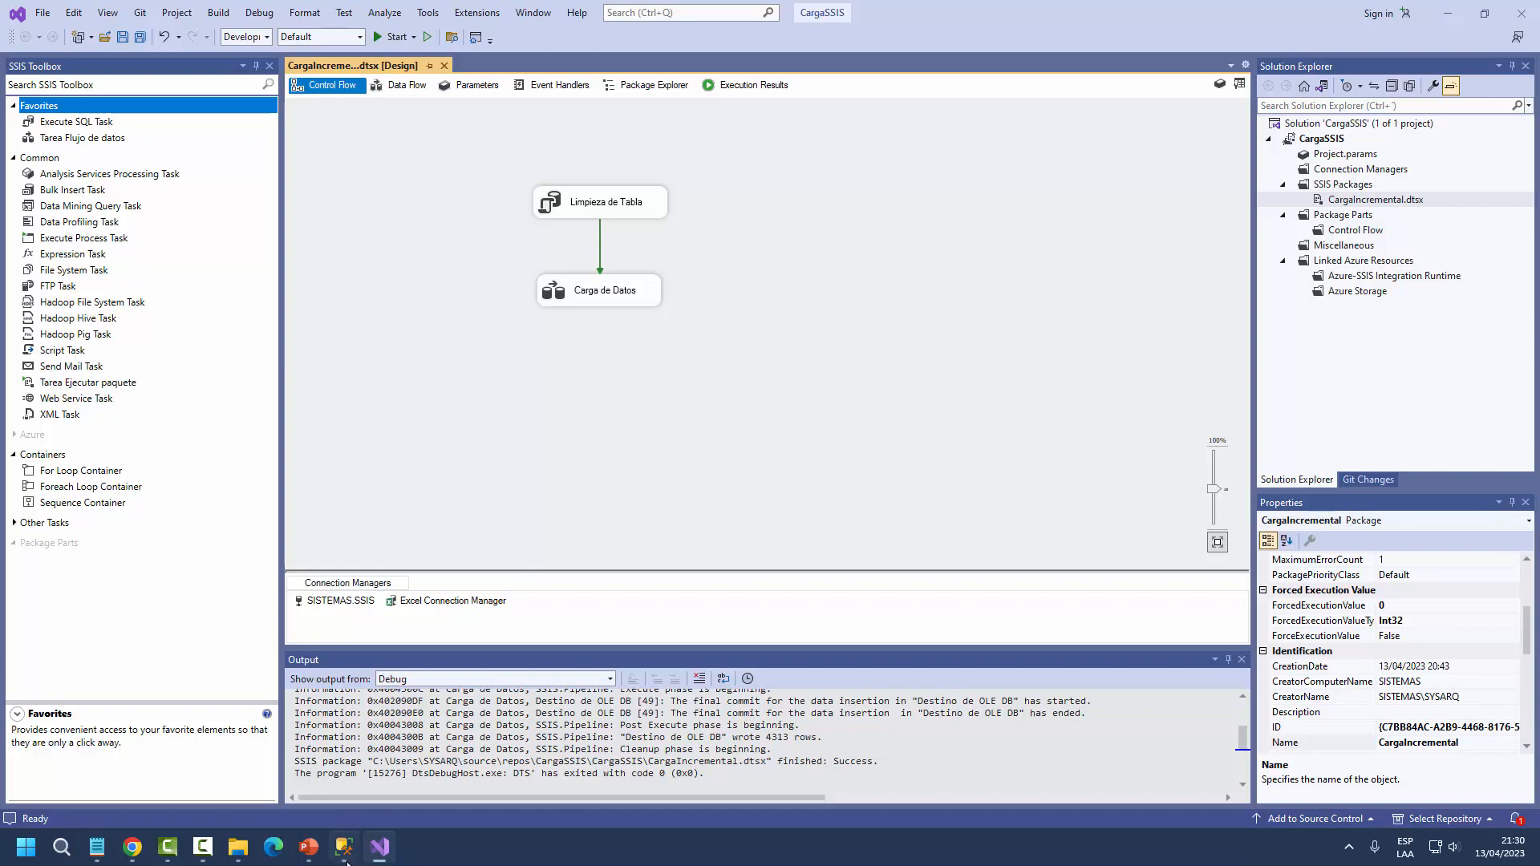
{"action": "mouse_move", "coordinate": [134, 858]}
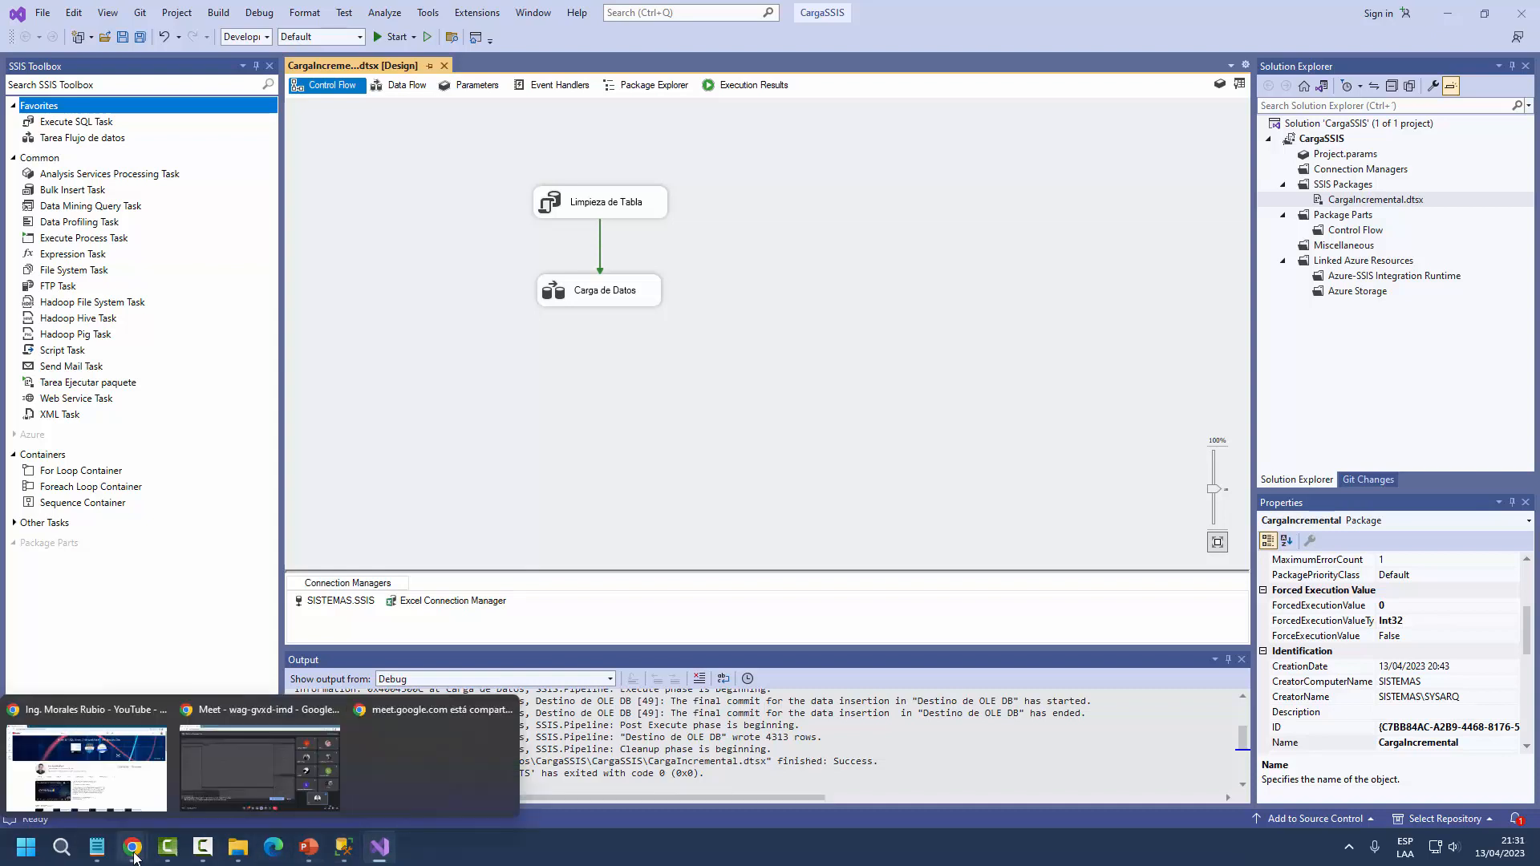
{"action": "left_click", "coordinate": [230, 767]}
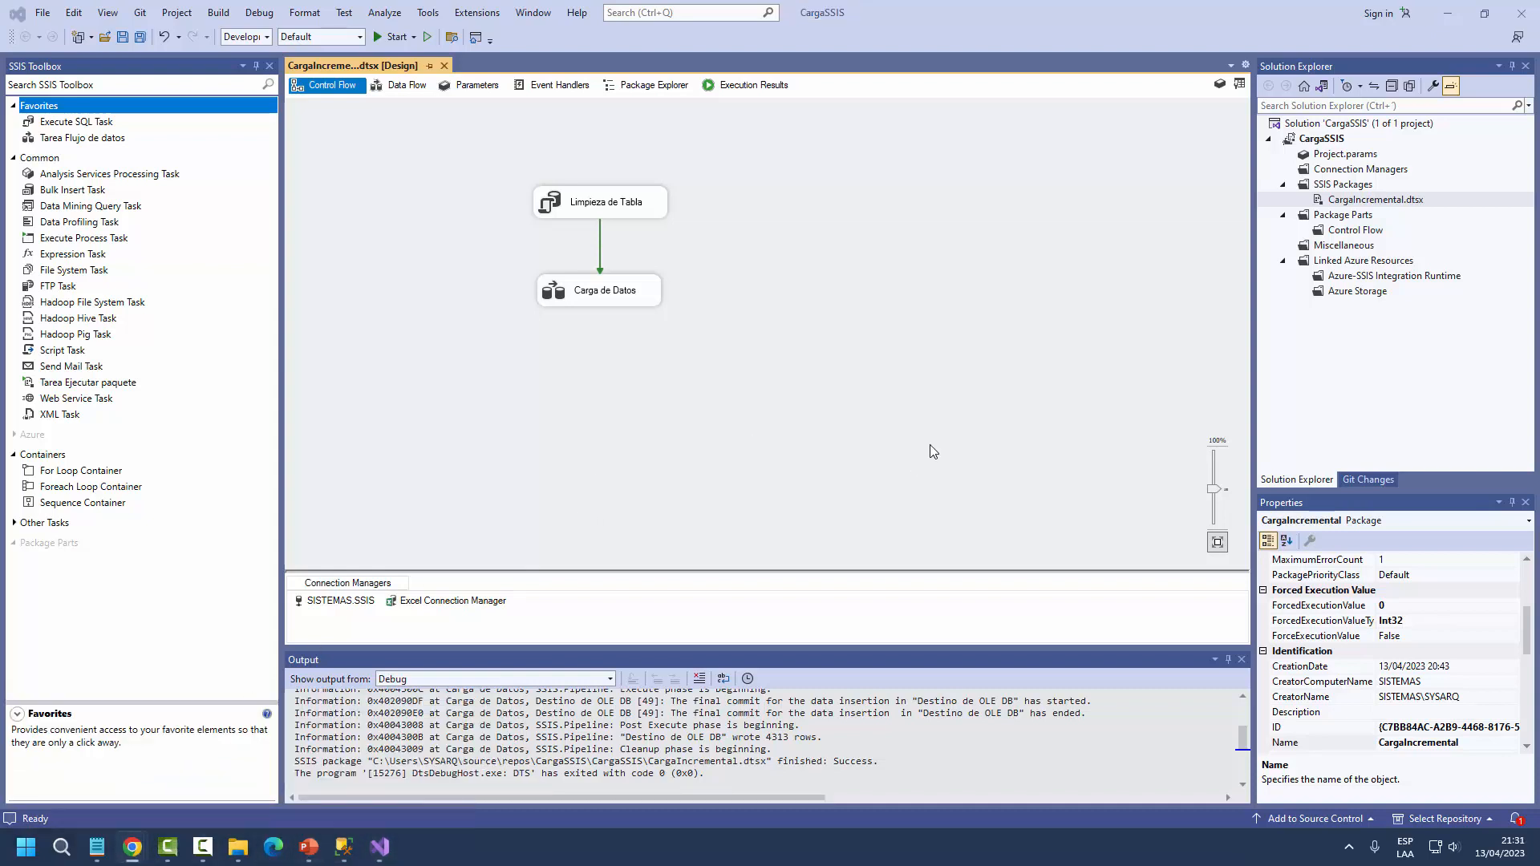